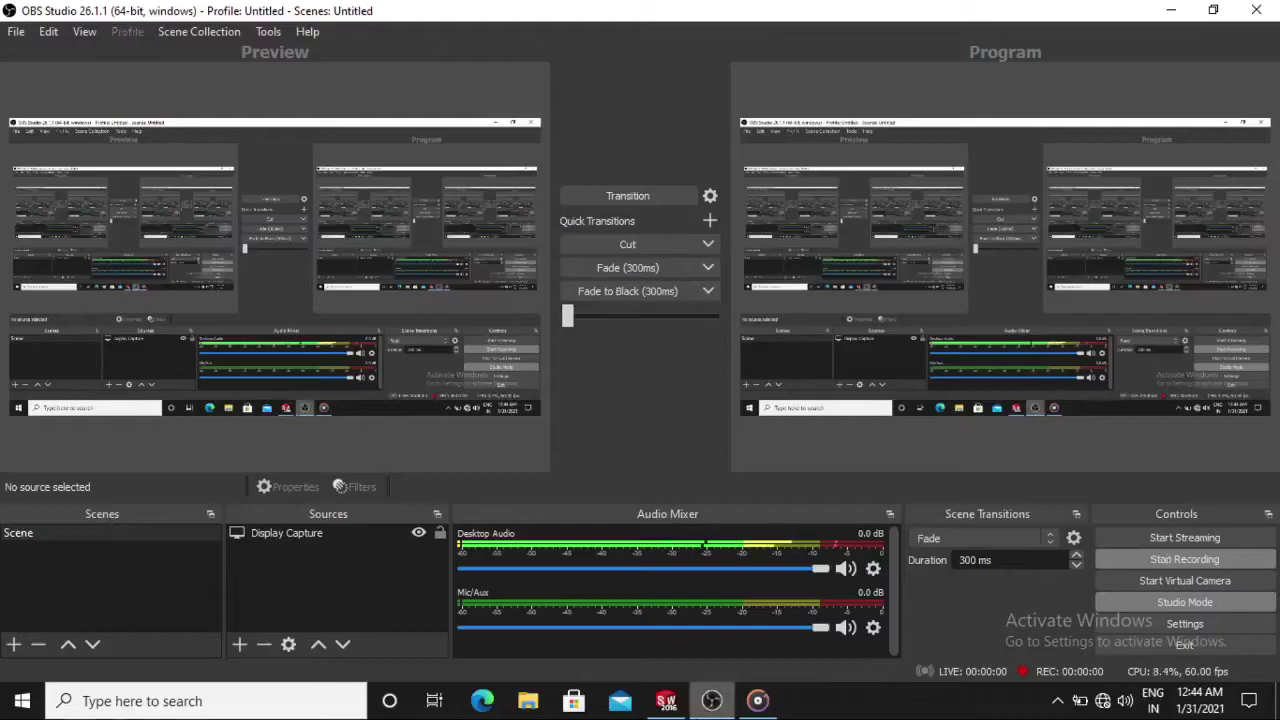
# Minimise OBS Studio to bring the SOLIDWORKS ball valve assembly into view
pyautogui.click(711, 700)
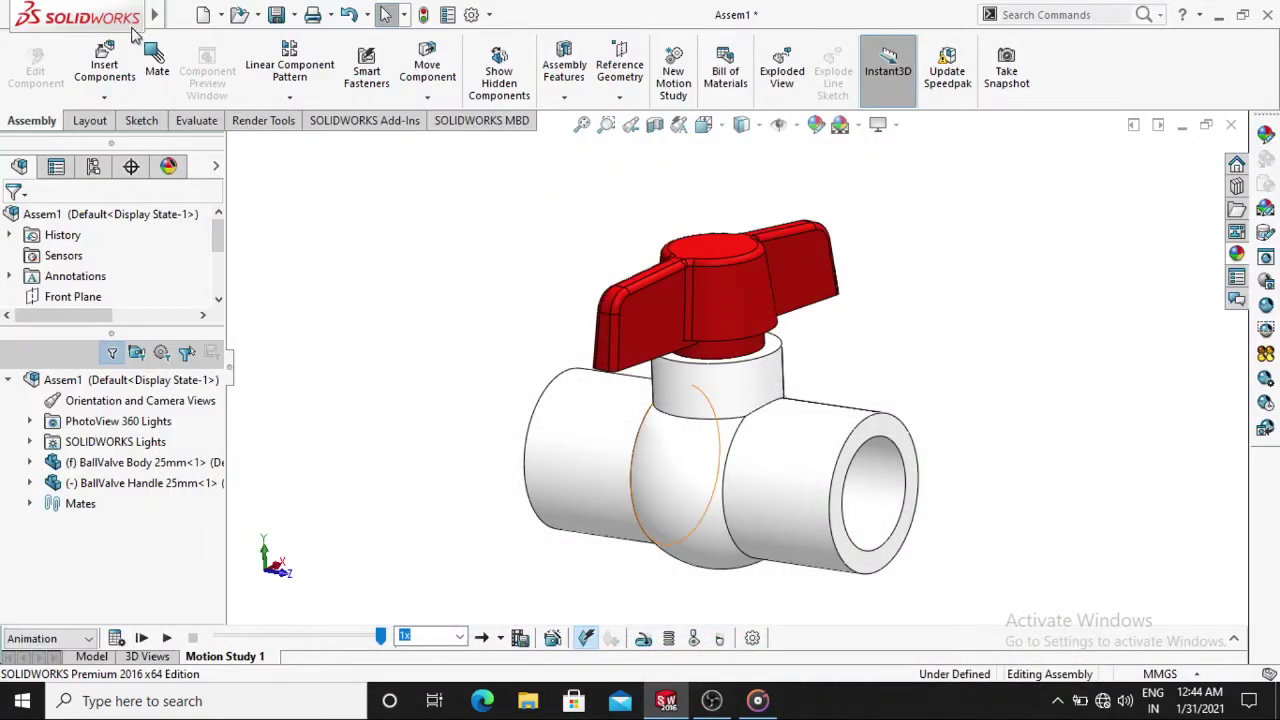
# Play the motion study, then make the valve body transparent with Change Transparency
pyautogui.click(142, 638)
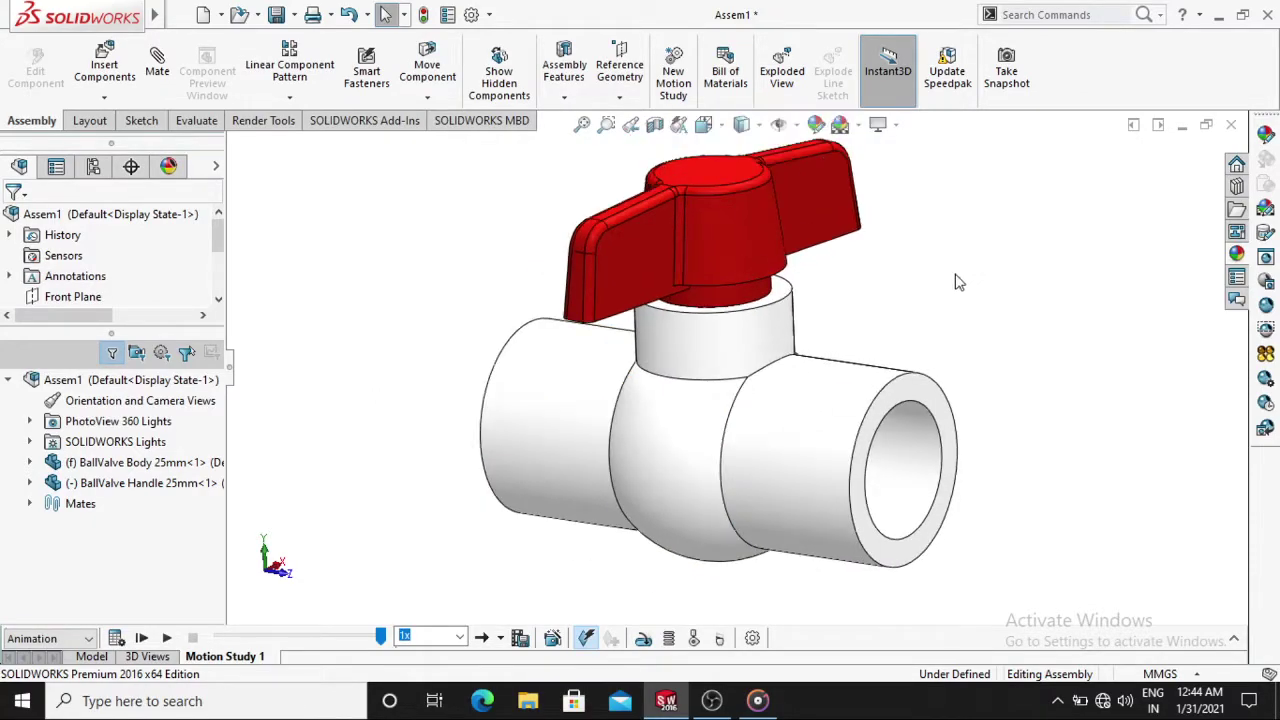
pyautogui.click(806, 404)
pyautogui.rightClick(804, 401)
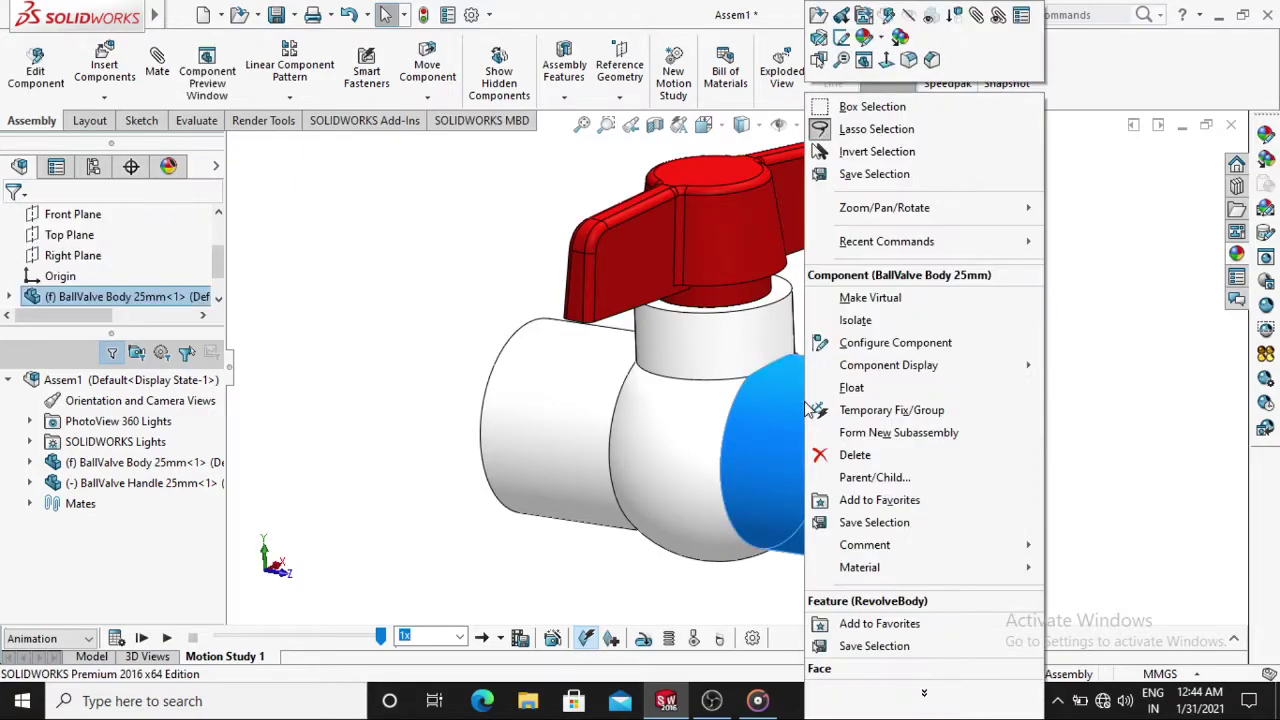
pyautogui.click(930, 27)
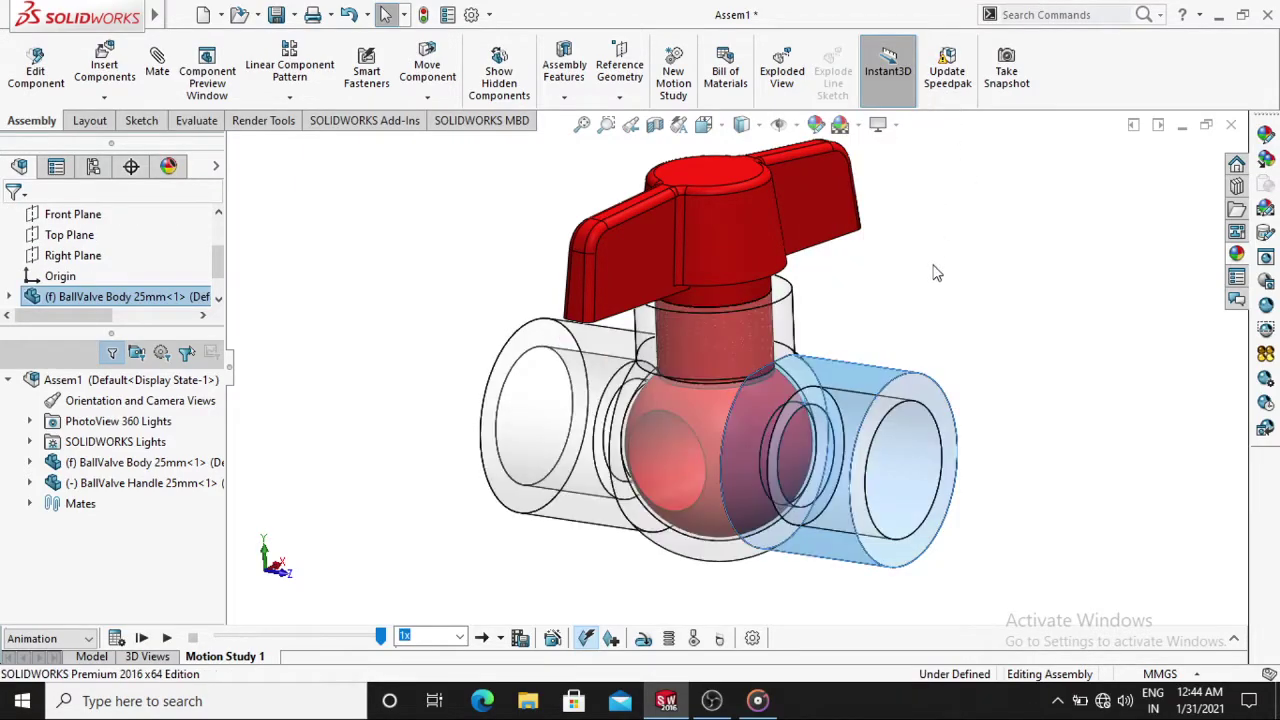
# Rotate the red T-handle about its stem until it rests across the top of the body
pyautogui.click(811, 240)
pyautogui.moveTo(800, 258); pyautogui.dragTo(600, 362)
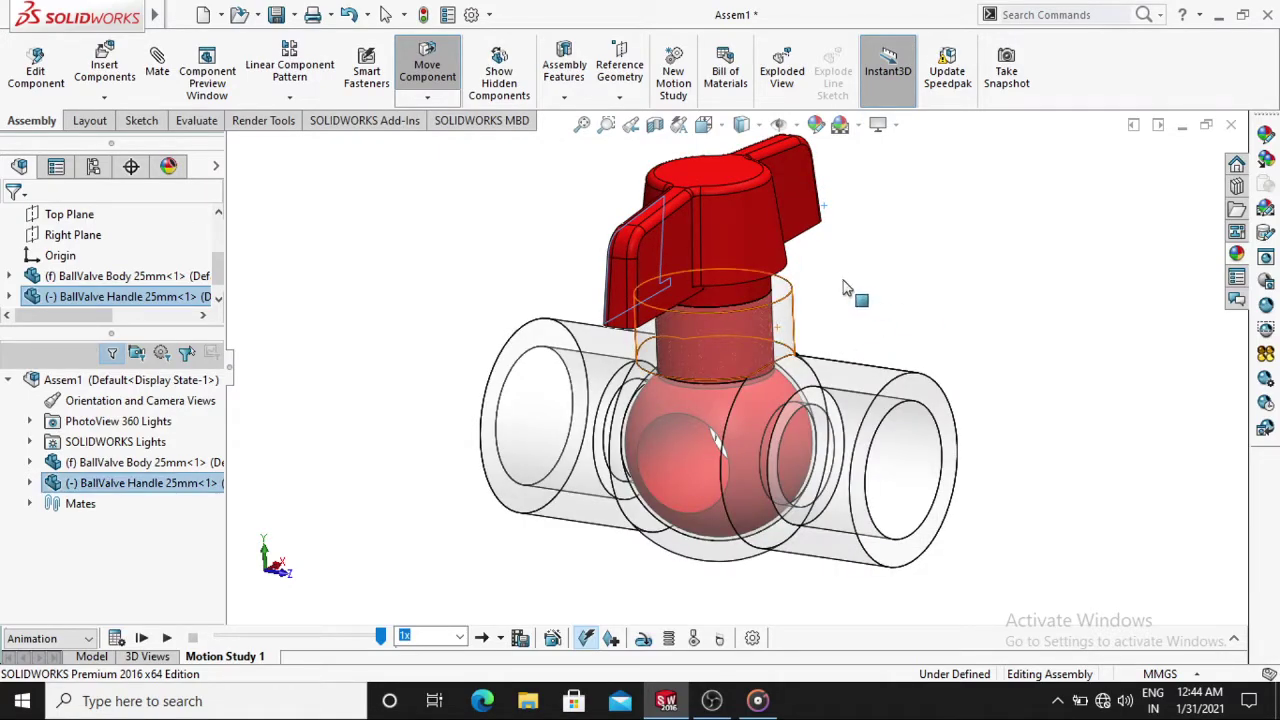
pyautogui.moveTo(960, 306)
pyautogui.mouseDown(button='middle')
pyautogui.moveTo(943, 266)
pyautogui.moveTo(963, 317)
pyautogui.moveTo(1007, 343)
pyautogui.moveTo(977, 286)
pyautogui.moveTo(1047, 333)
pyautogui.moveTo(1023, 354)
pyautogui.moveTo(1005, 295)
pyautogui.mouseUp(button='middle')
pyautogui.click(1005, 295)
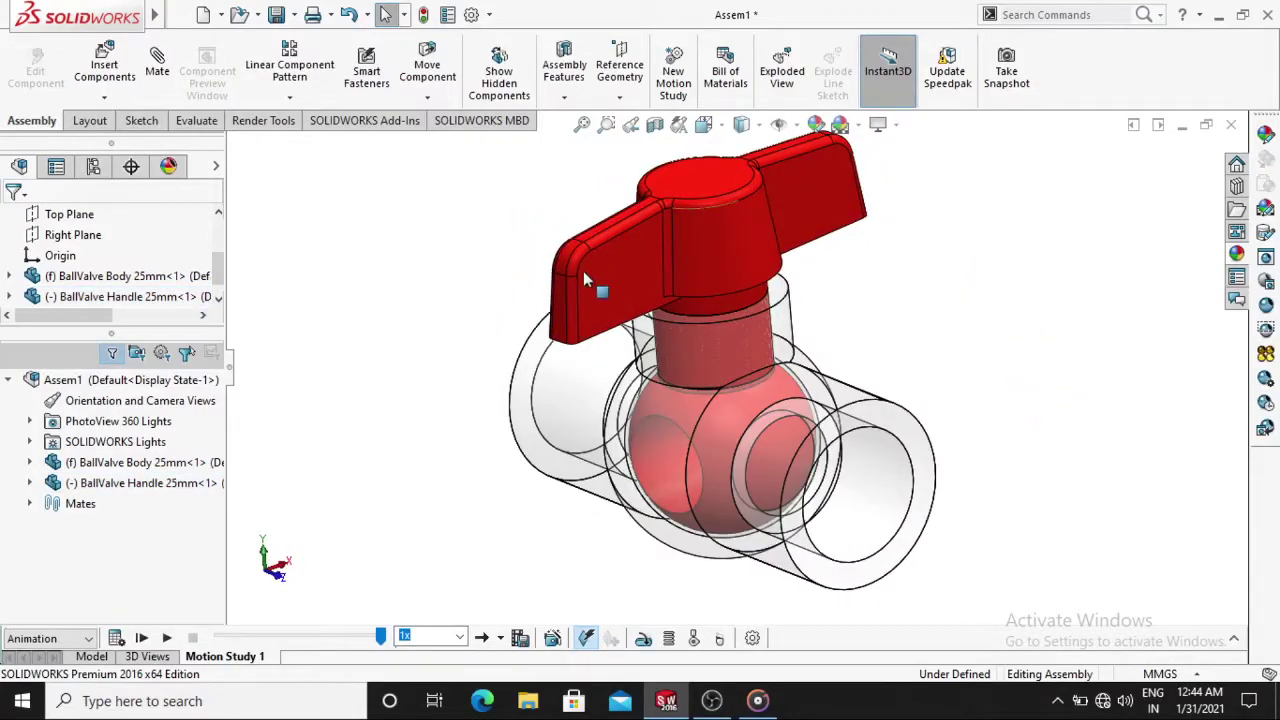
pyautogui.moveTo(585, 277)
pyautogui.mouseDown()
pyautogui.moveTo(700, 297)
pyautogui.moveTo(922, 246)
pyautogui.mouseUp()
pyautogui.moveTo(922, 246)
pyautogui.mouseDown(button='middle')
pyautogui.moveTo(937, 314)
pyautogui.moveTo(988, 318)
pyautogui.moveTo(1029, 209)
pyautogui.moveTo(947, 337)
pyautogui.mouseUp(button='middle')
pyautogui.click(937, 314)
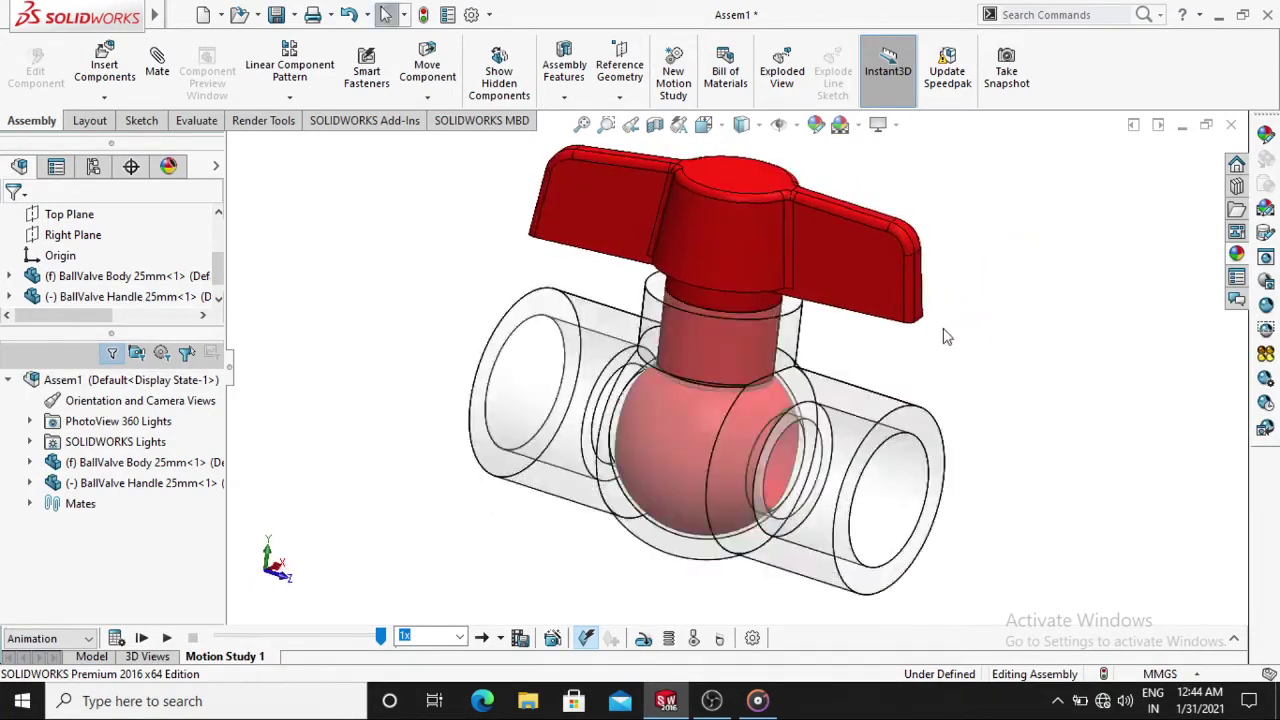
# Turn Change Transparency off so the valve body is opaque again
pyautogui.rightClick(845, 427)
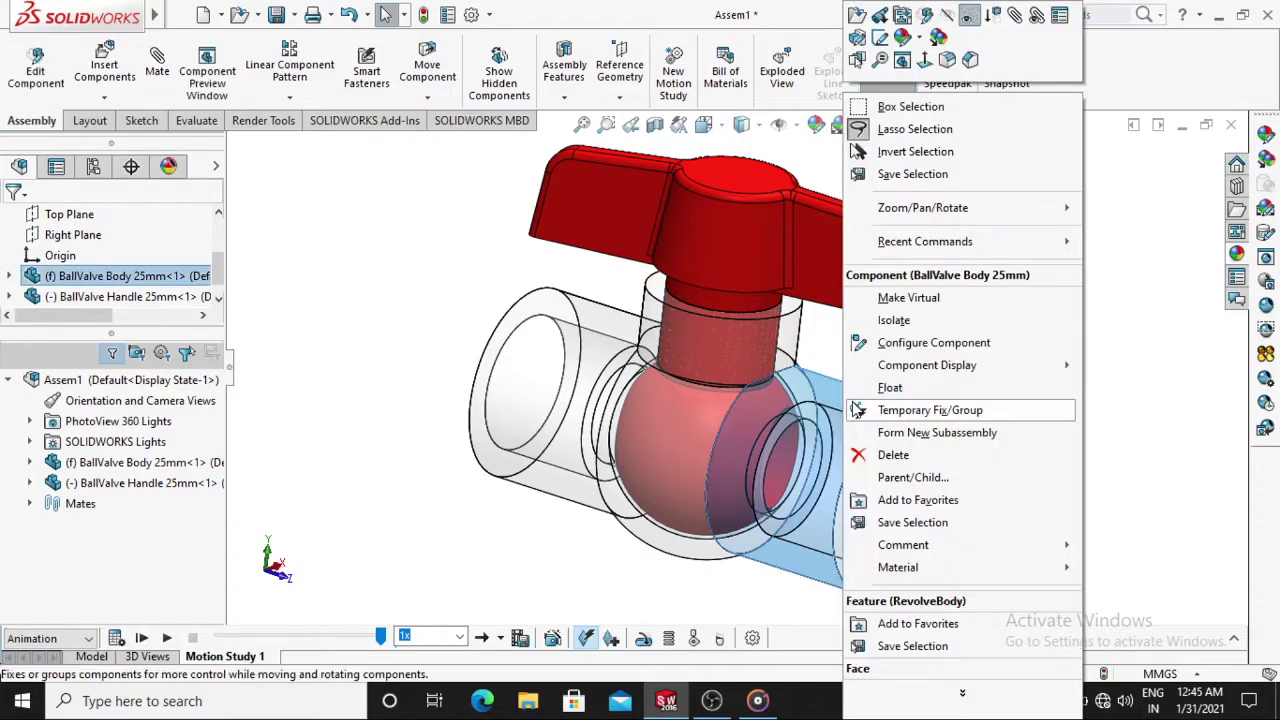
pyautogui.click(967, 20)
pyautogui.click(996, 311)
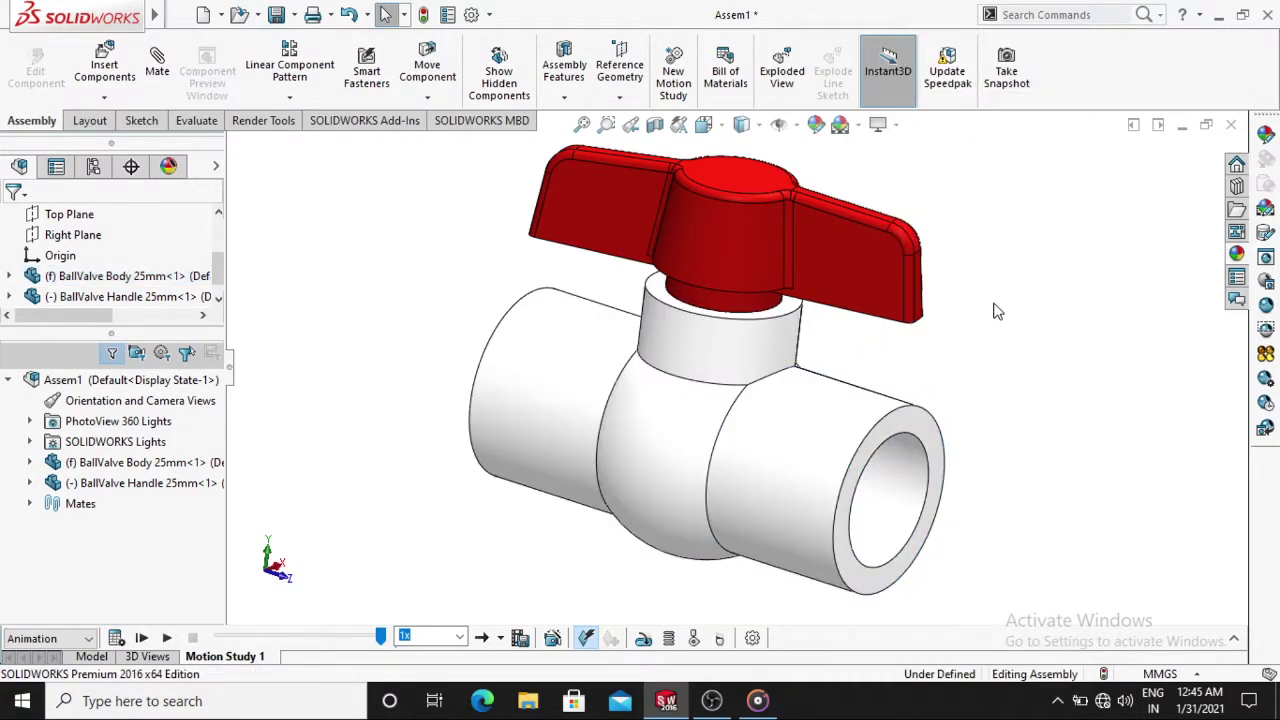
pyautogui.moveTo(1000, 355); pyautogui.dragTo(955, 300, button='middle')
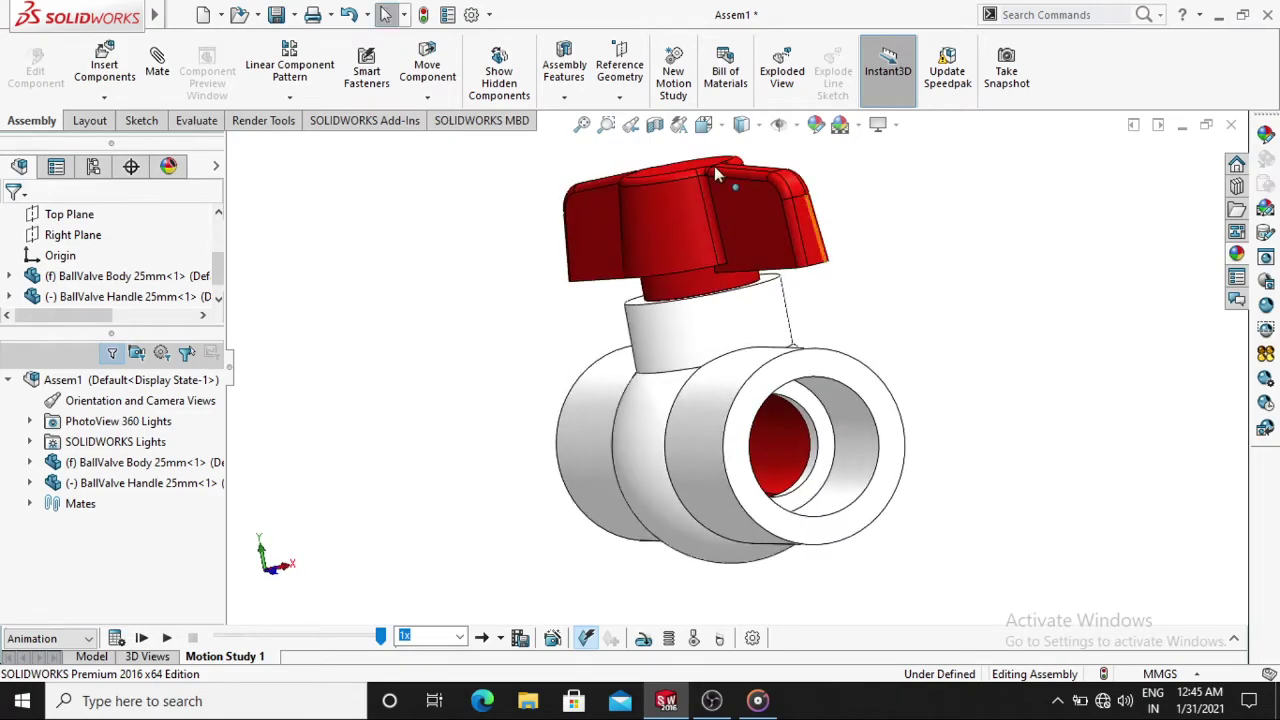
# Rotate the red T-handle back across the valve about its stem
pyautogui.moveTo(762, 212); pyautogui.dragTo(716, 243)
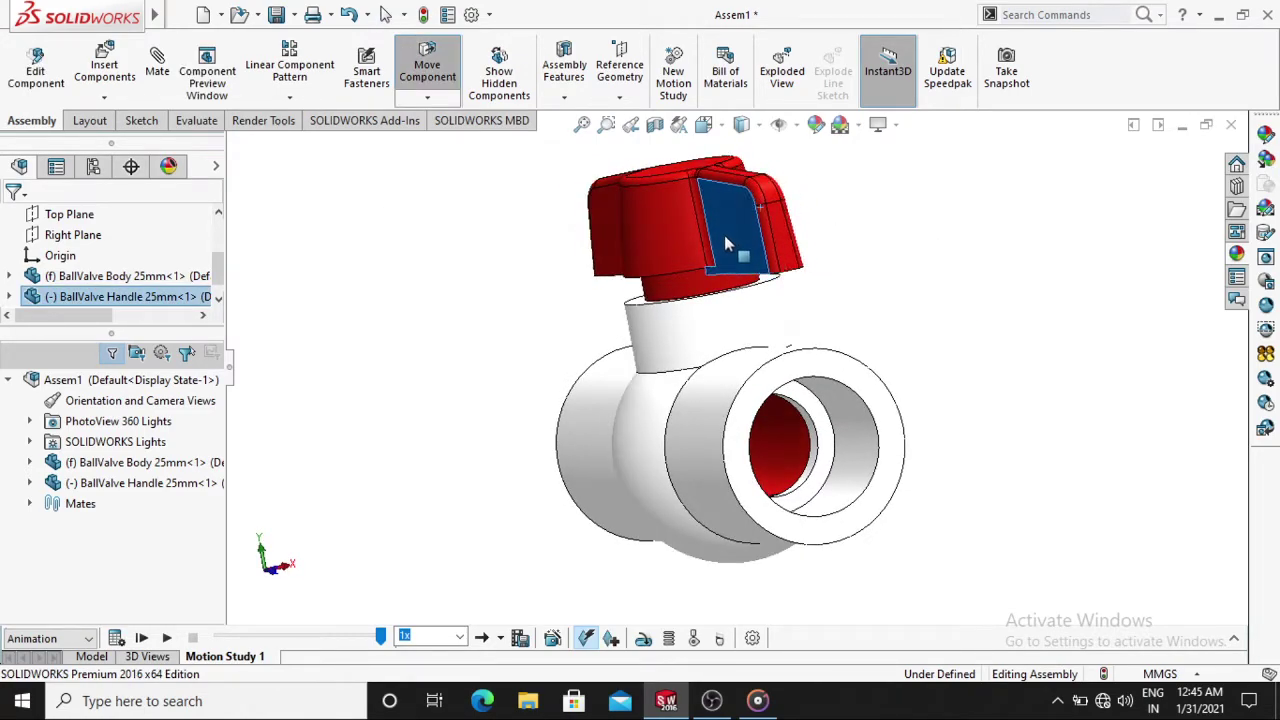
pyautogui.moveTo(908, 314); pyautogui.dragTo(987, 385, button='middle')
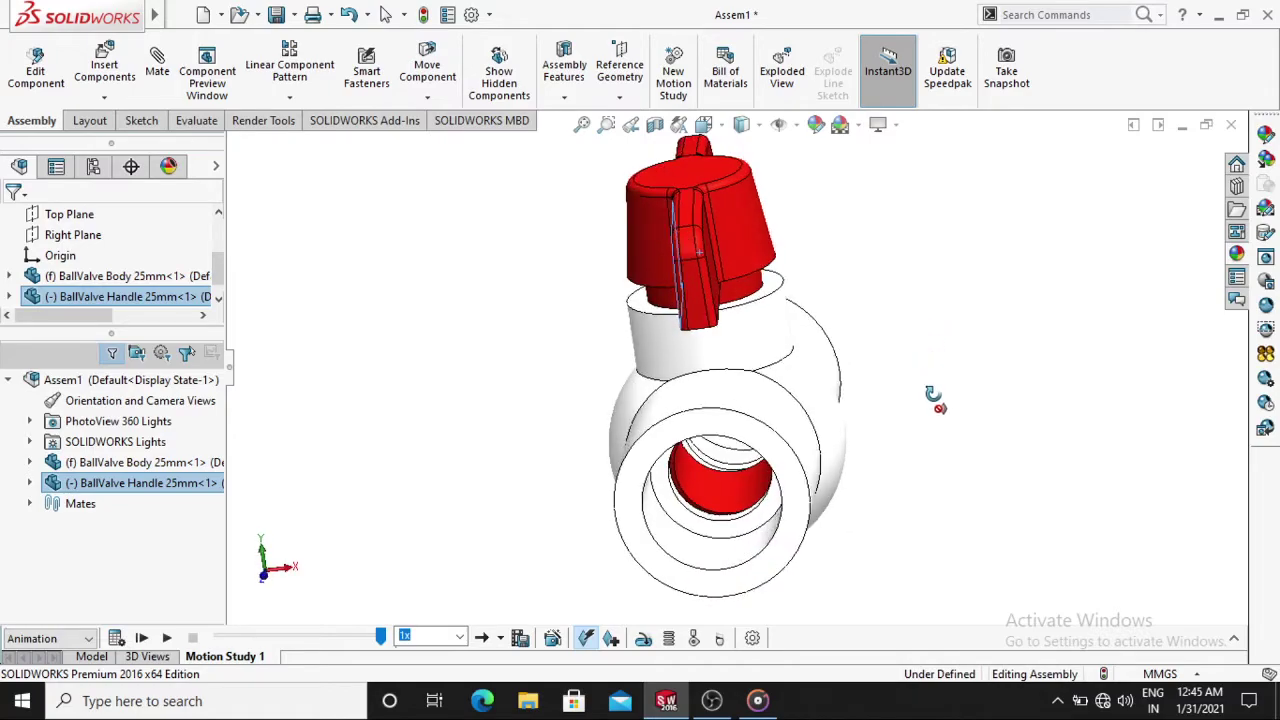
pyautogui.click(953, 325)
pyautogui.click(779, 263)
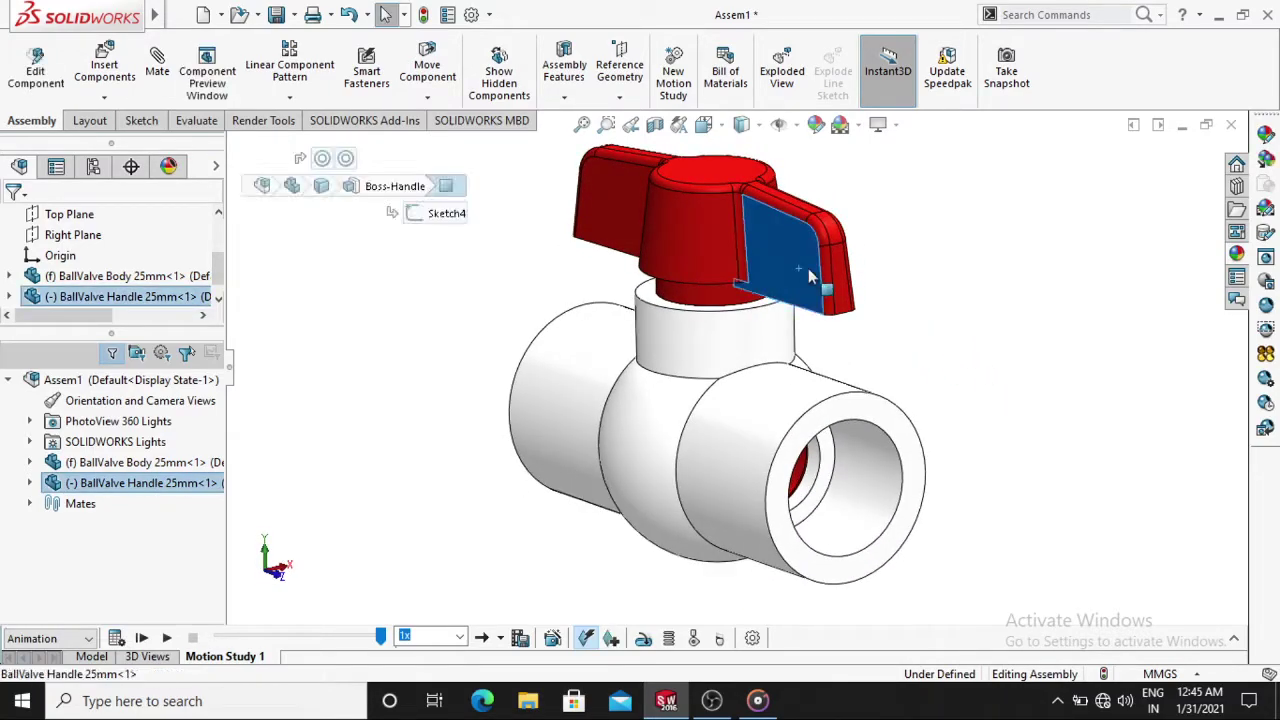
pyautogui.moveTo(779, 263); pyautogui.dragTo(908, 222)
pyautogui.click(971, 400)
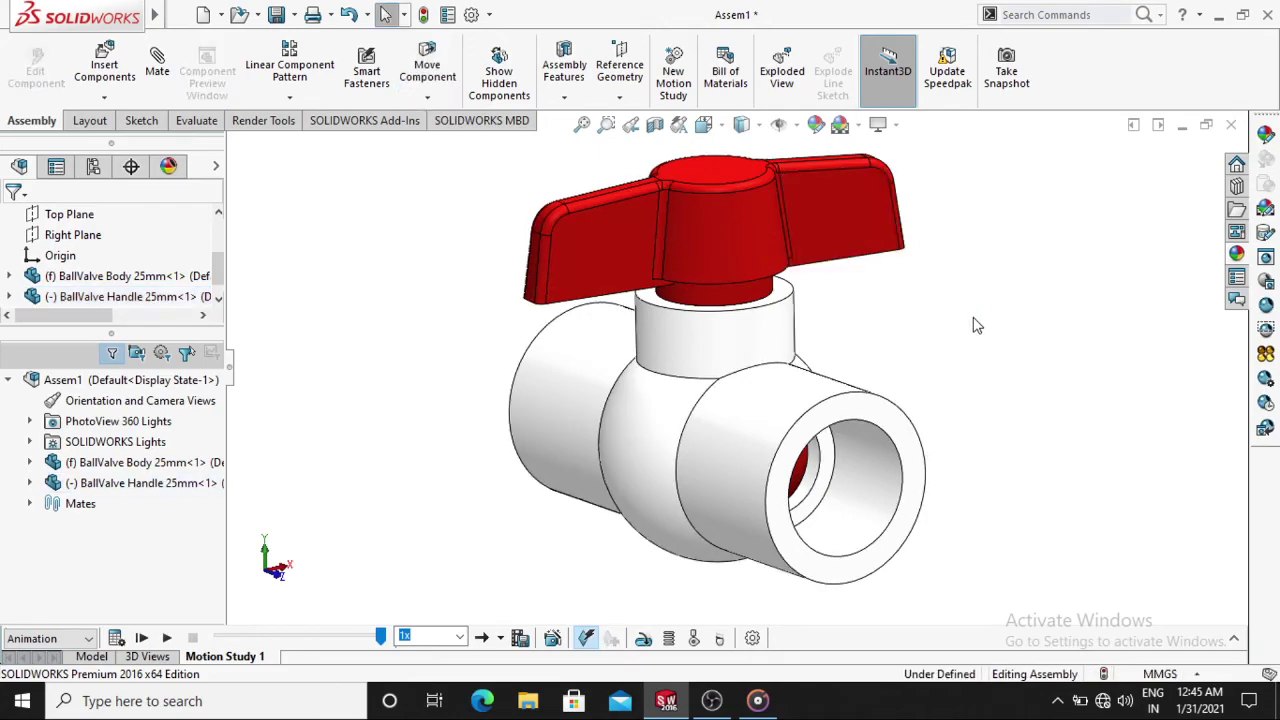
# Orbit to an oblique side view and zoom to fit the whole assembly
pyautogui.moveTo(971, 400); pyautogui.dragTo(751, 415, button='middle')
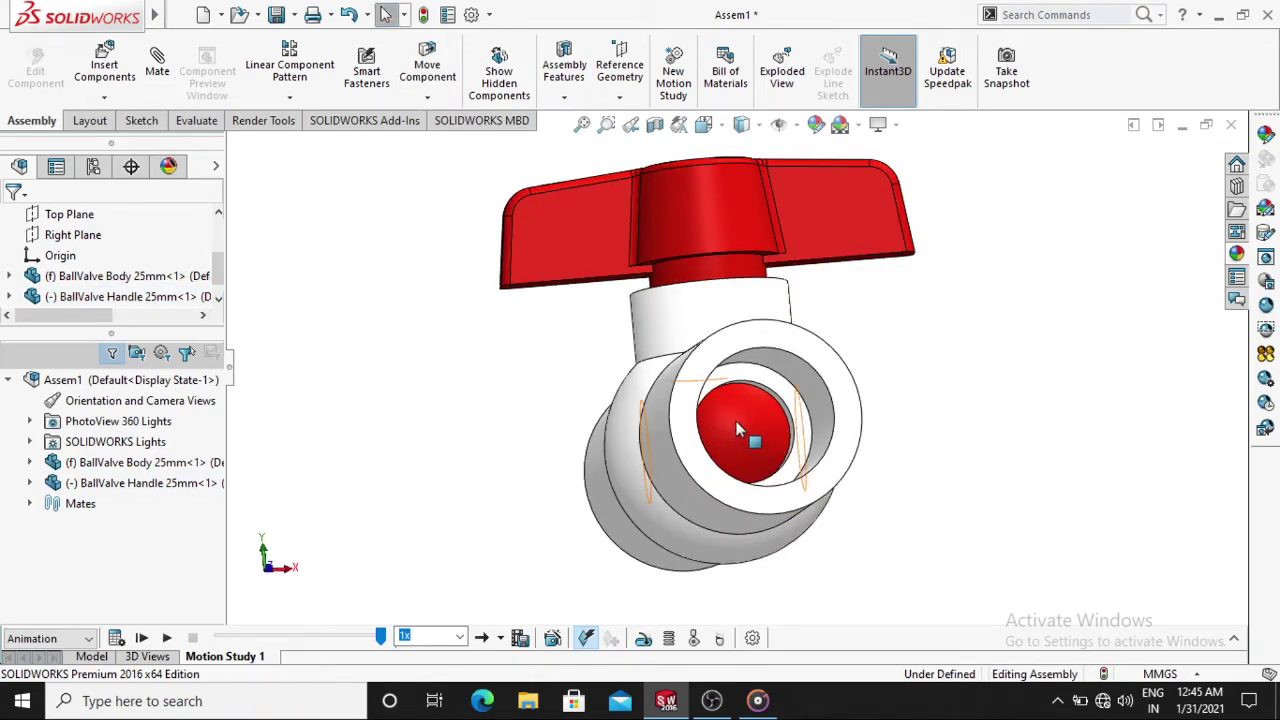
pyautogui.scroll(-1, 737, 420)
pyautogui.scroll(-2, 737, 420)
pyautogui.moveTo(737, 420)
pyautogui.mouseDown(button='middle')
pyautogui.moveTo(795, 462)
pyautogui.moveTo(893, 475)
pyautogui.moveTo(797, 481)
pyautogui.mouseUp(button='middle')
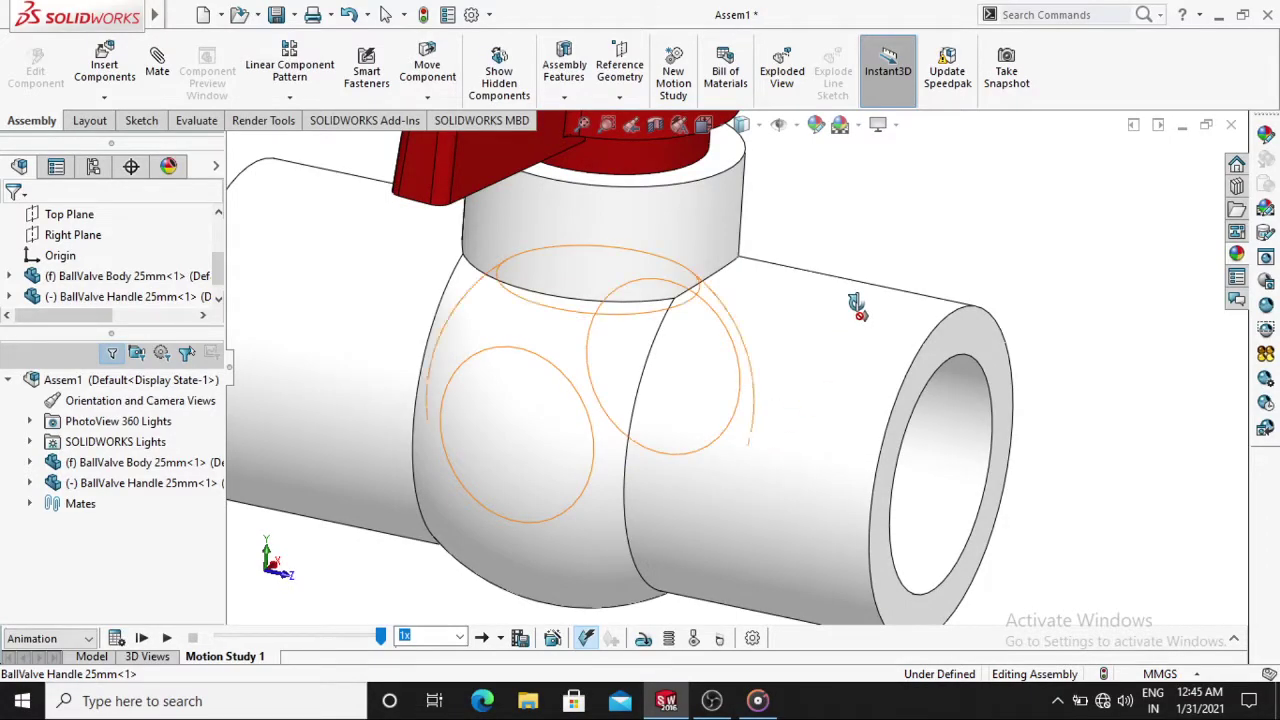
pyautogui.press('f')
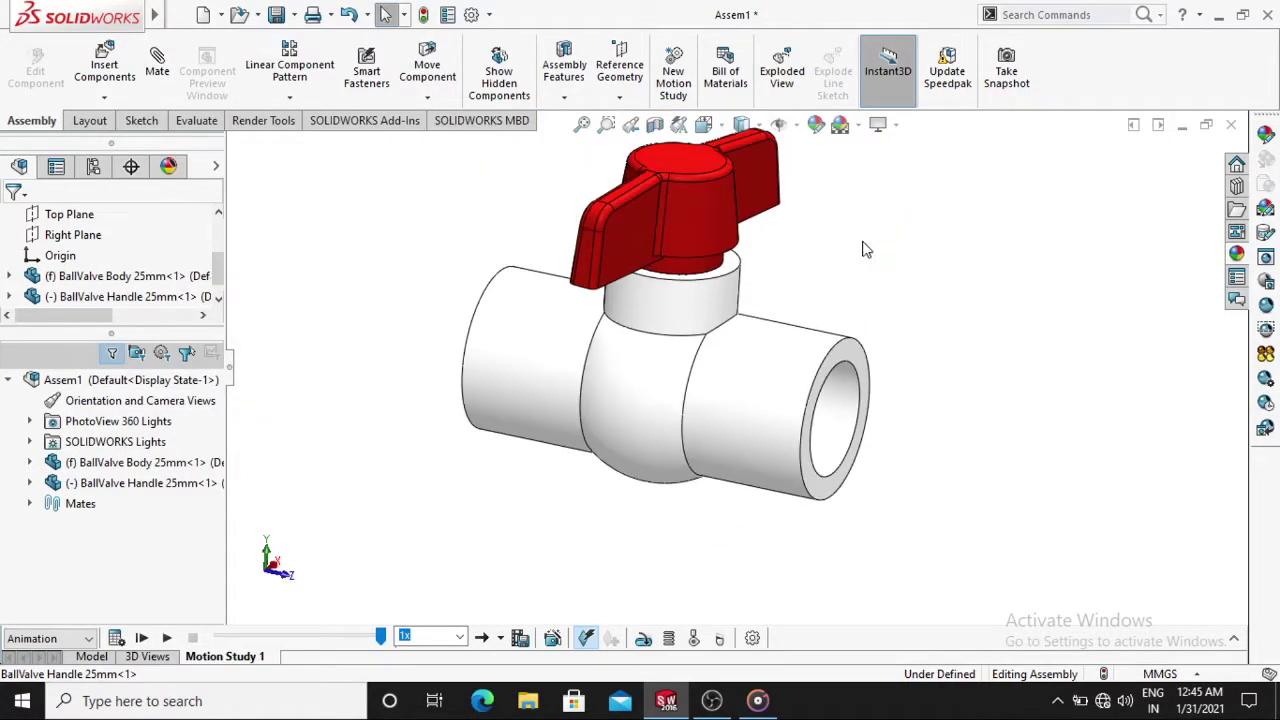
pyautogui.moveTo(543, 231)
pyautogui.mouseDown(button='middle')
pyautogui.moveTo(514, 234)
pyautogui.moveTo(493, 258)
pyautogui.mouseUp(button='middle')
pyautogui.press('f')
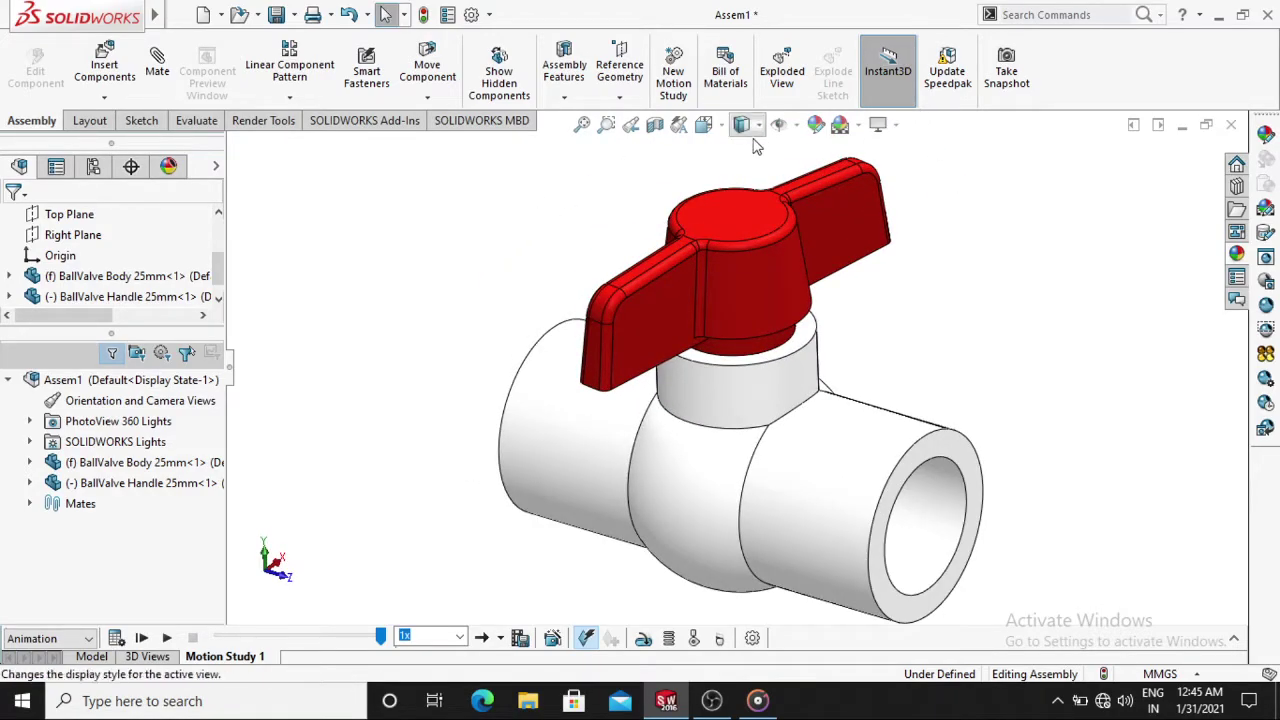
# Create an exploded view with the handle lifted up and the body shifted sideways, then accept
pyautogui.click(782, 68)
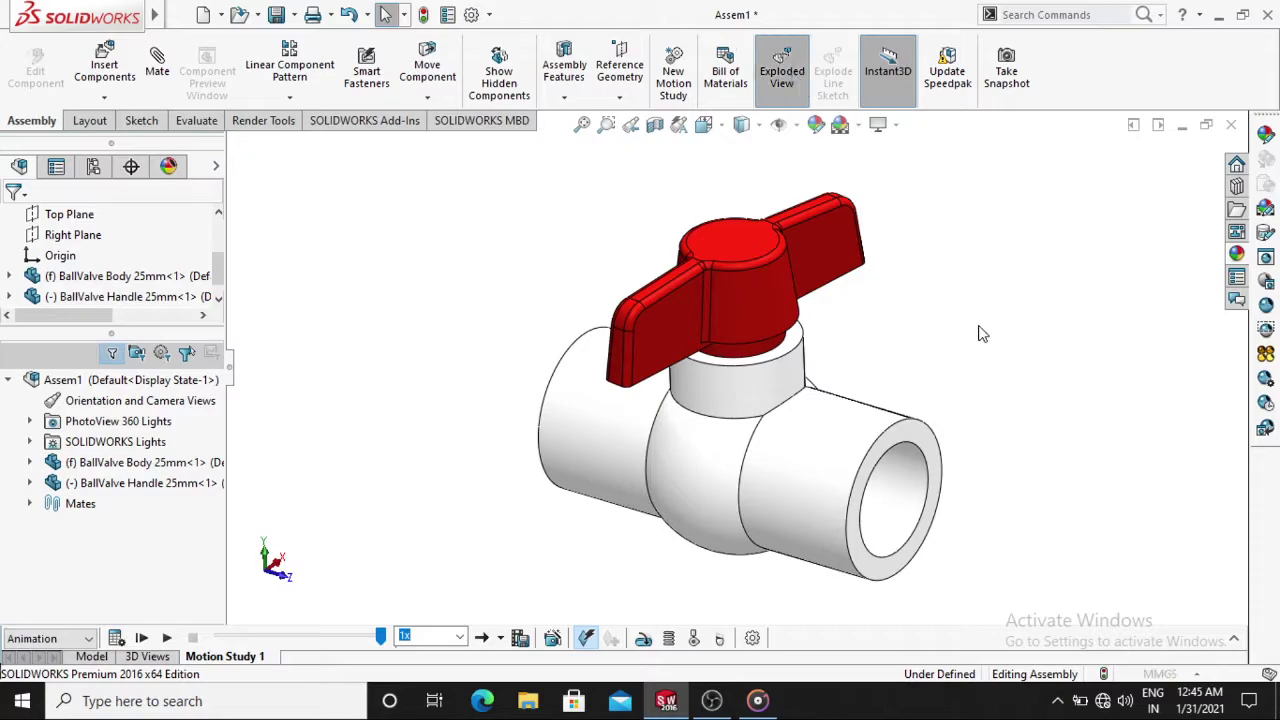
pyautogui.moveTo(981, 350); pyautogui.dragTo(991, 354, button='middle')
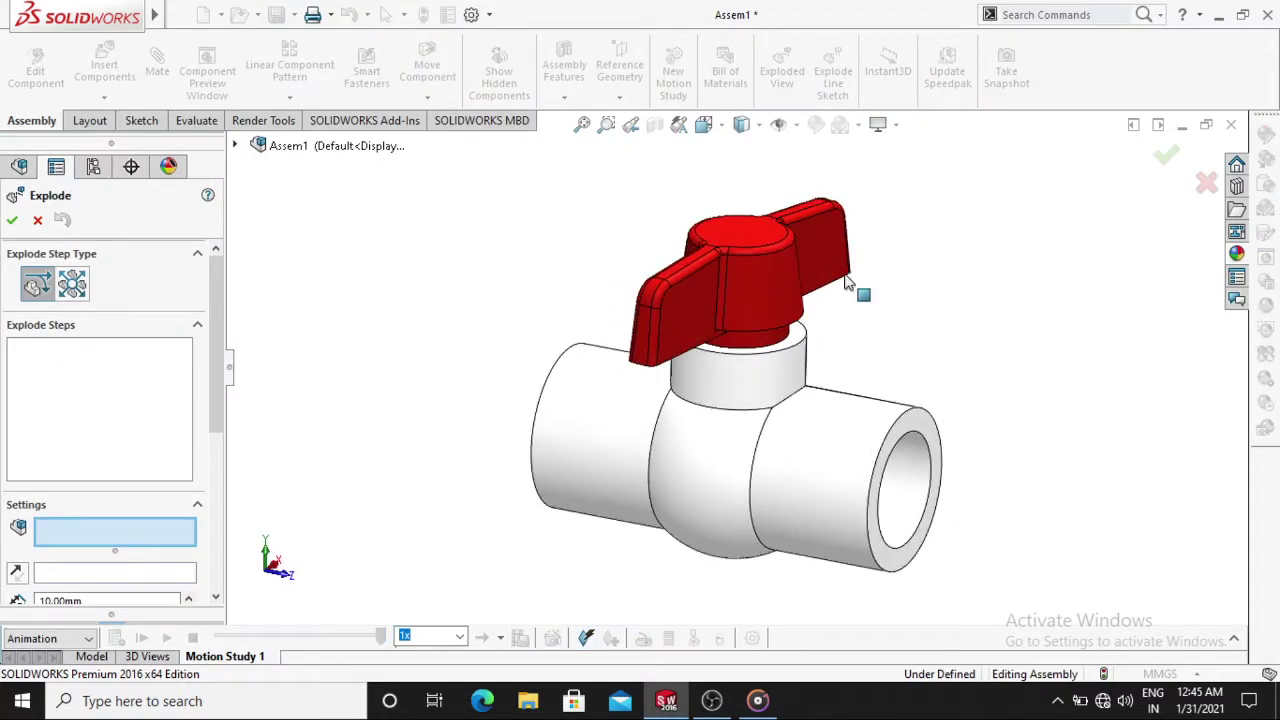
pyautogui.moveTo(817, 200); pyautogui.dragTo(808, 249, button='middle')
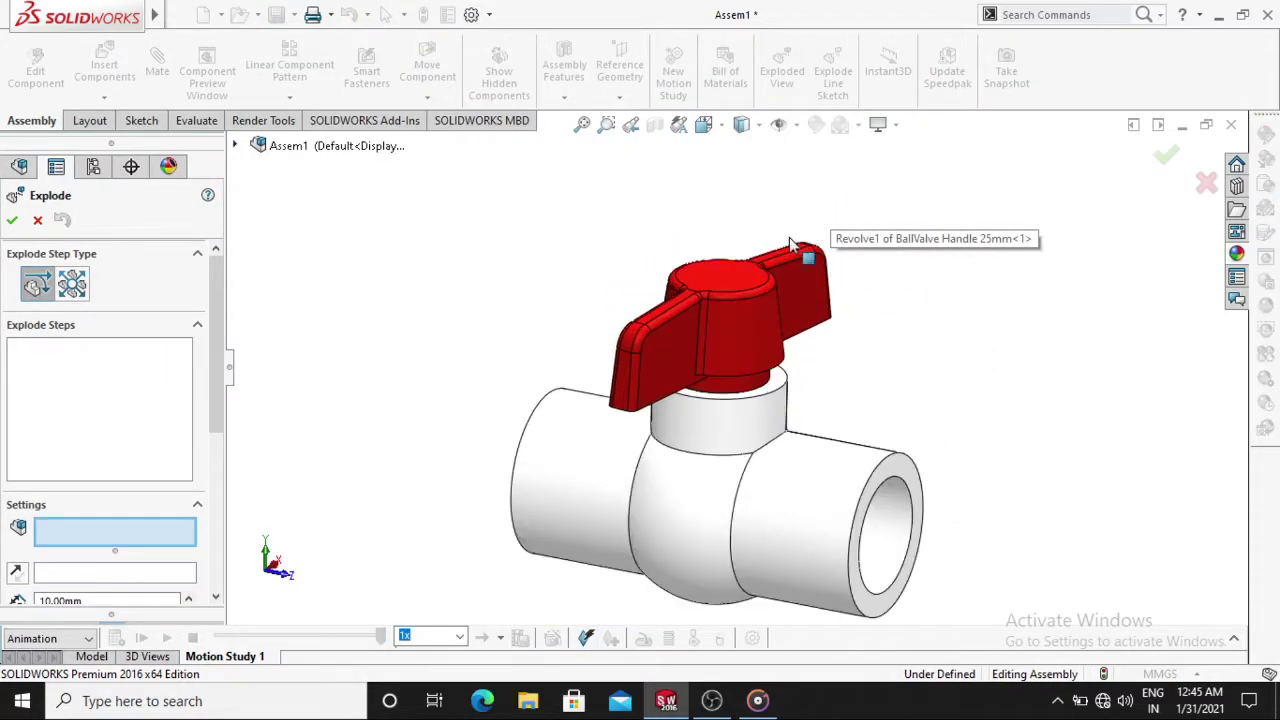
pyautogui.click(749, 351)
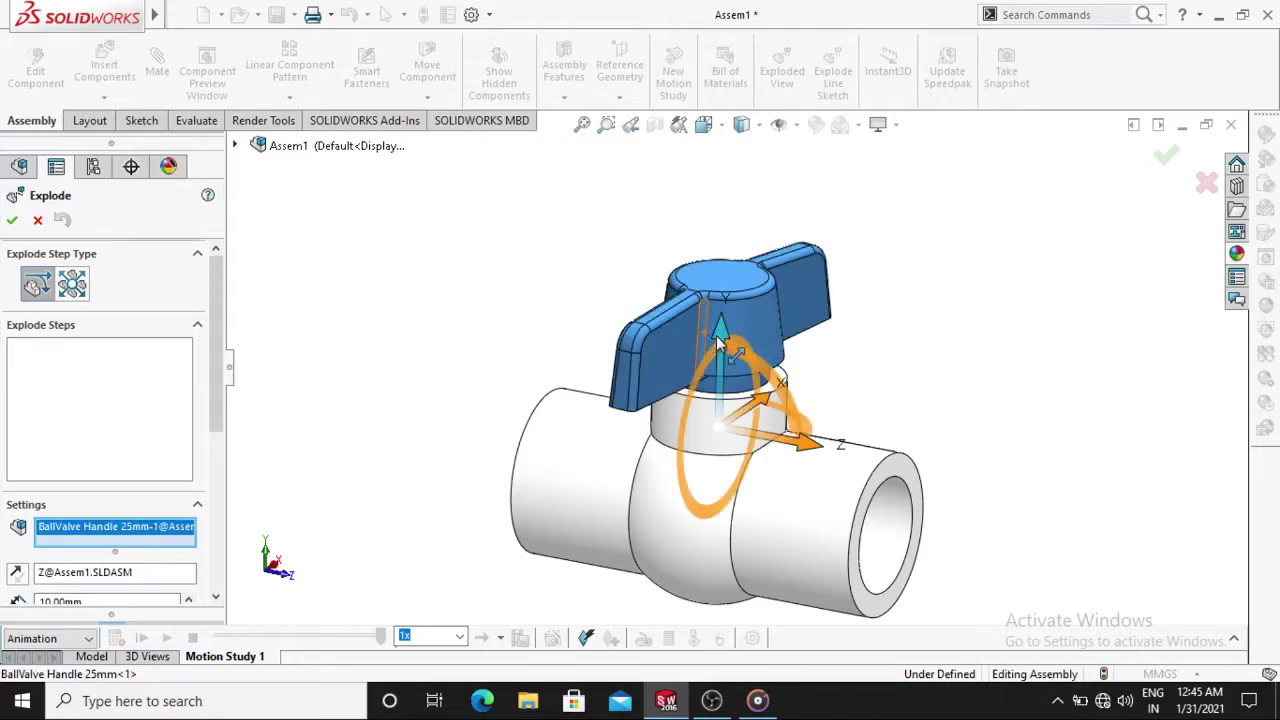
pyautogui.moveTo(720, 337); pyautogui.dragTo(733, 150)
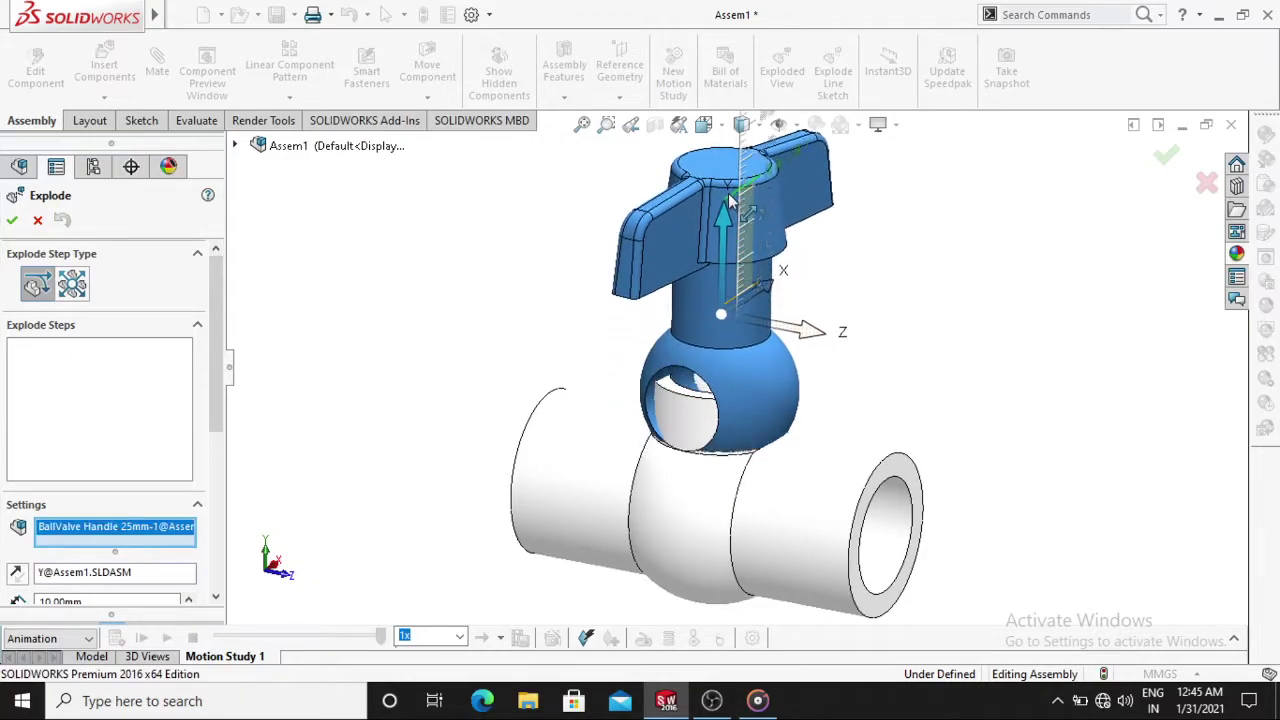
pyautogui.moveTo(733, 150); pyautogui.dragTo(731, 126)
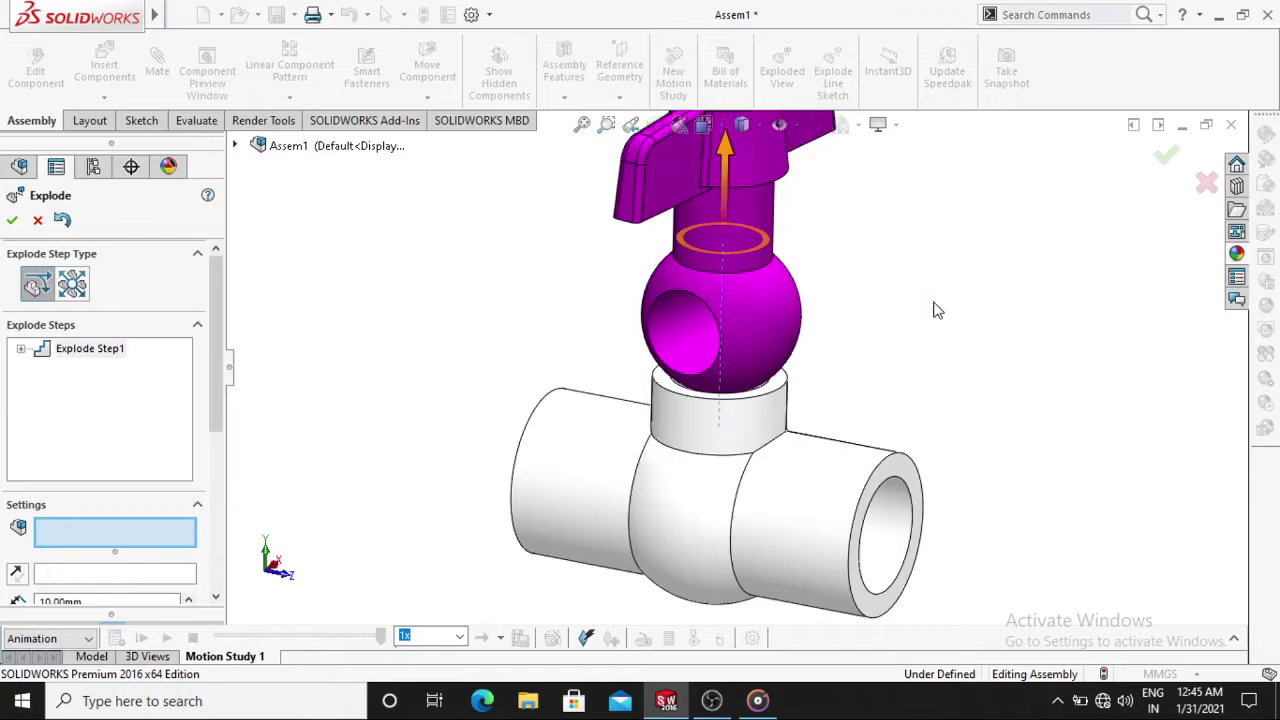
pyautogui.click(840, 507)
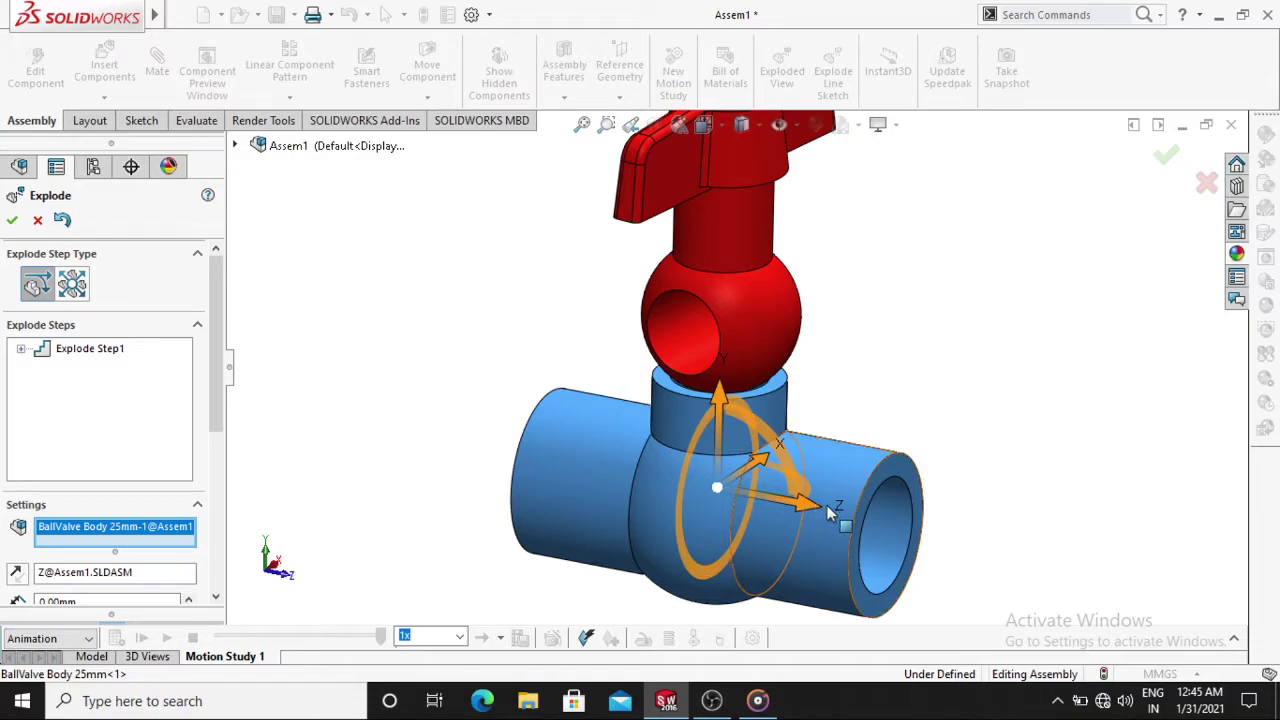
pyautogui.moveTo(840, 508); pyautogui.dragTo(990, 530)
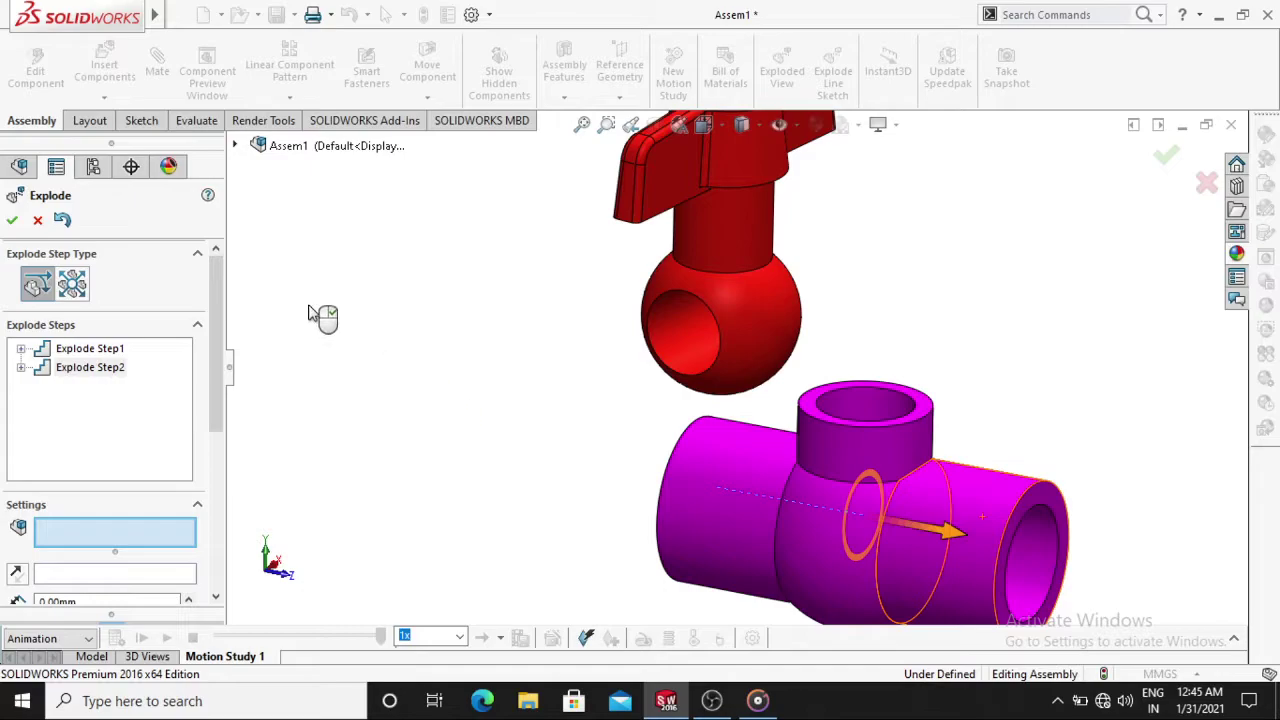
pyautogui.click(12, 220)
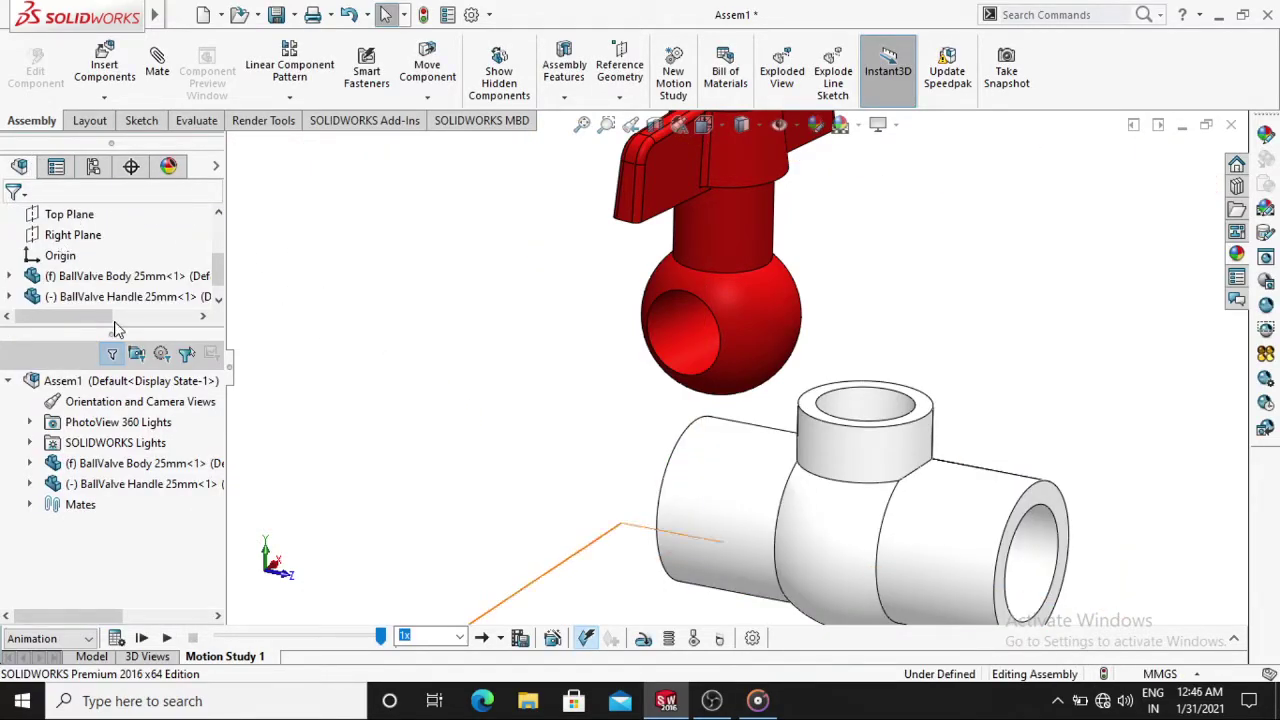
# Toggle Assem1 between collapsed and exploded states from its context menu
pyautogui.scroll(3, 92, 256)
pyautogui.click(68, 214)
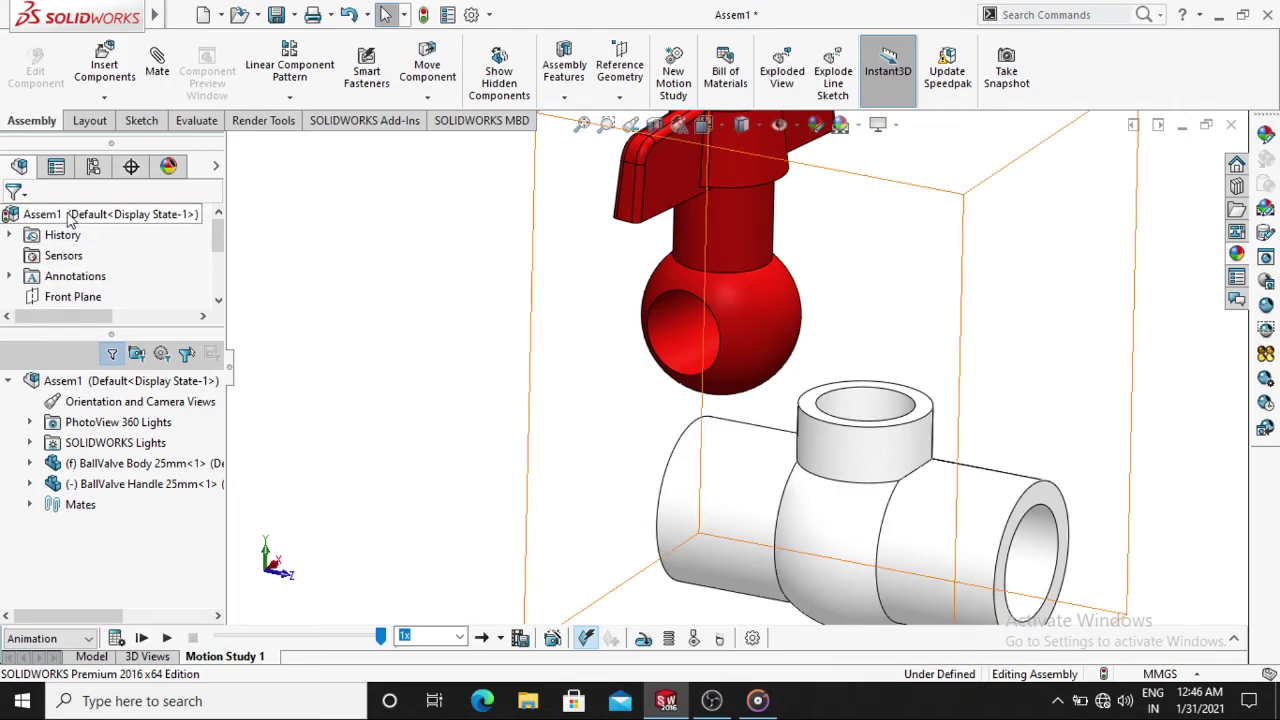
pyautogui.rightClick(68, 214)
pyautogui.click(141, 266)
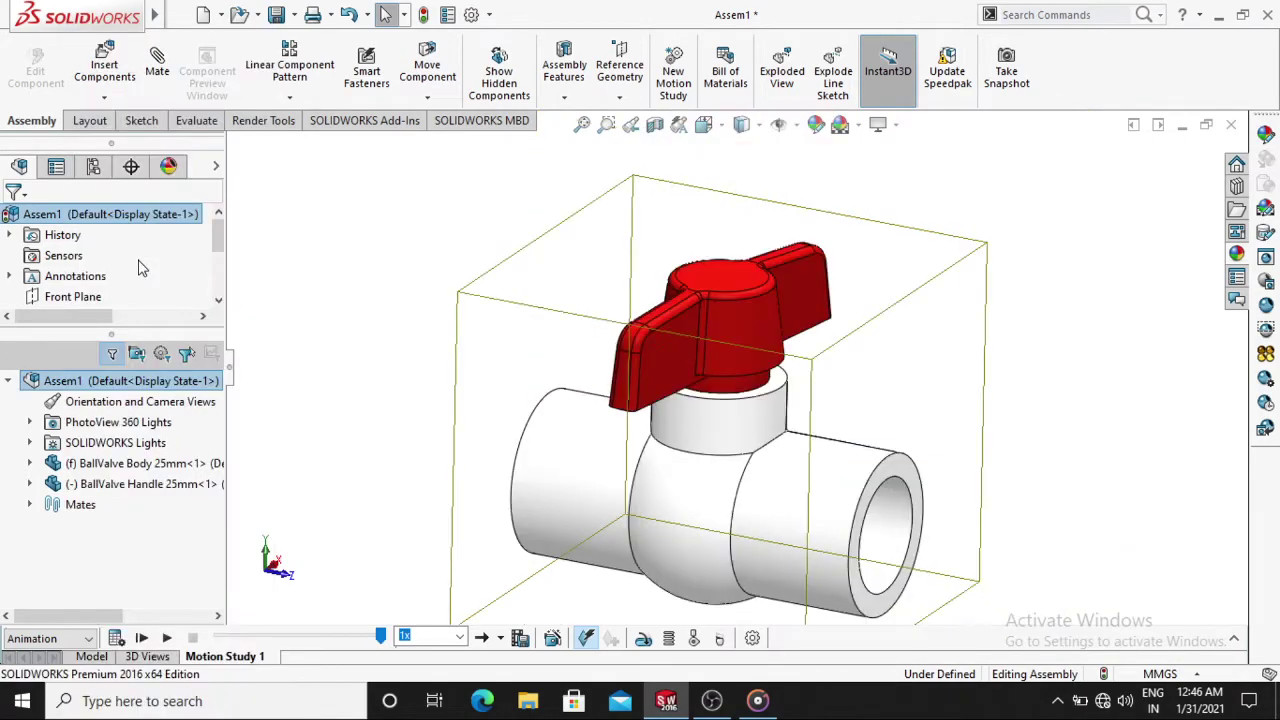
pyautogui.rightClick(84, 216)
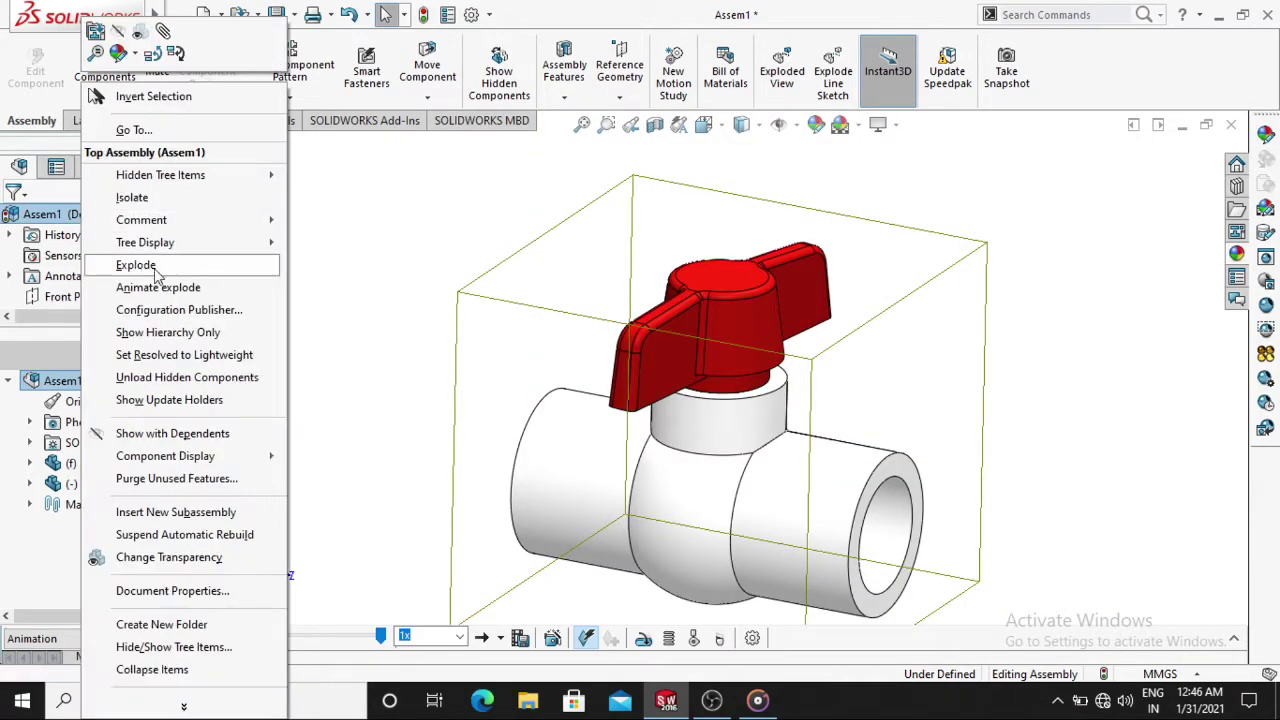
pyautogui.click(150, 262)
pyautogui.rightClick(94, 213)
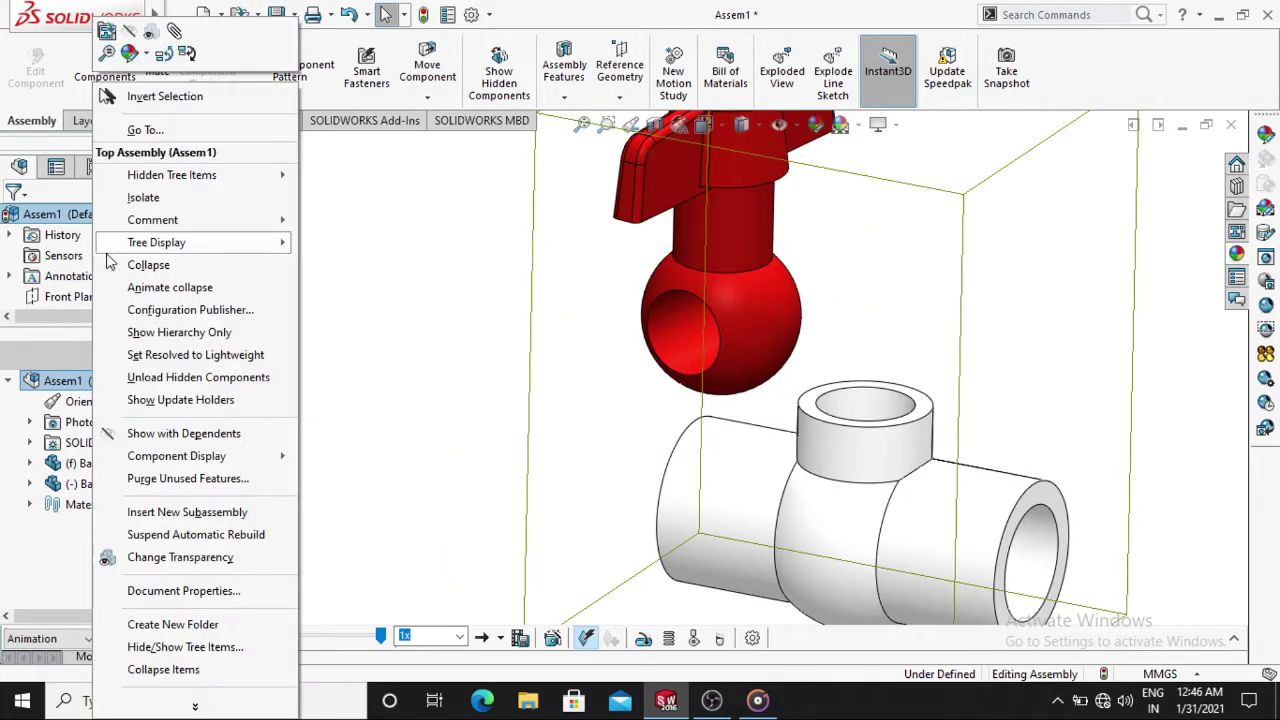
pyautogui.click(134, 262)
pyautogui.click(310, 275)
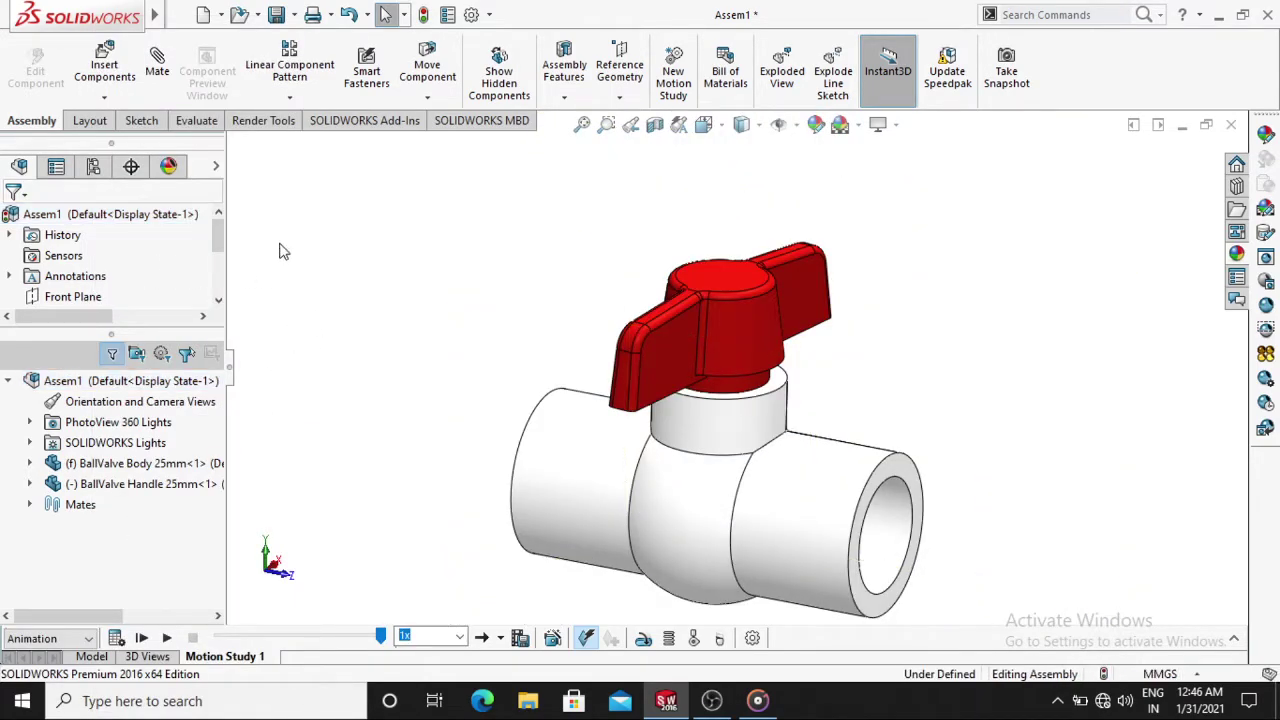
# Preview the explosion with Animate explode, then close the Animation Controller
pyautogui.rightClick(118, 214)
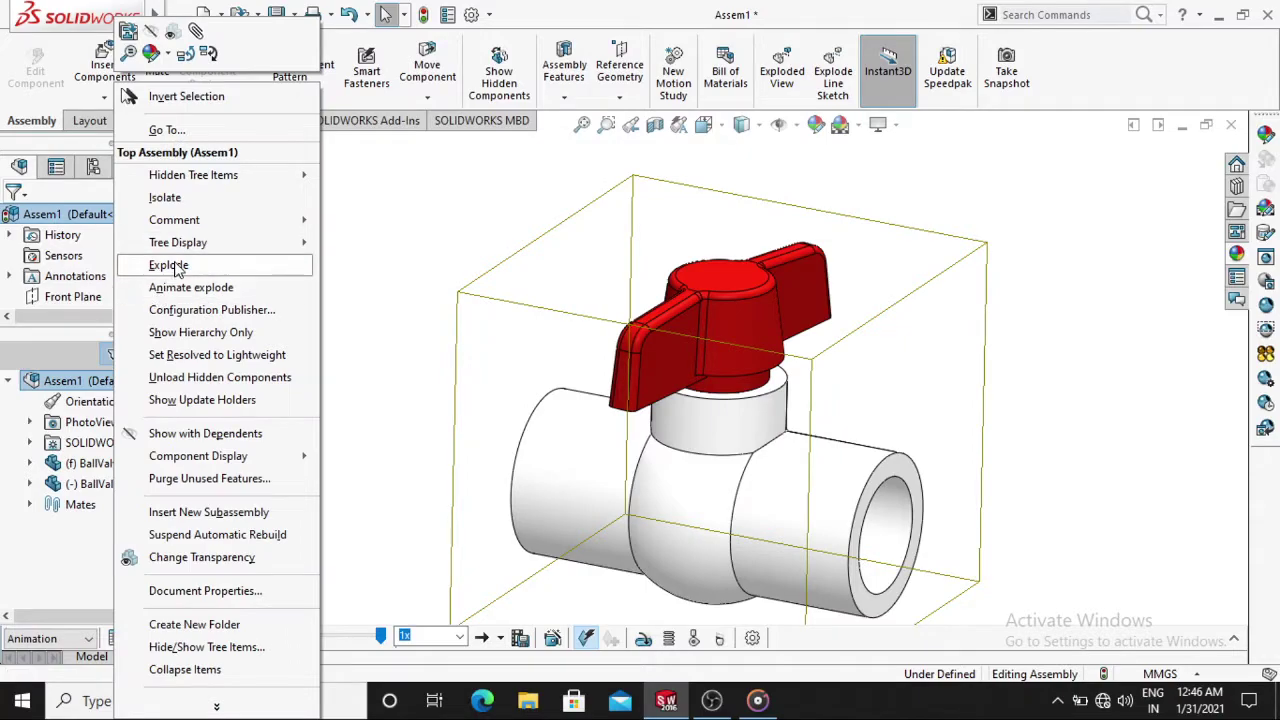
pyautogui.click(180, 287)
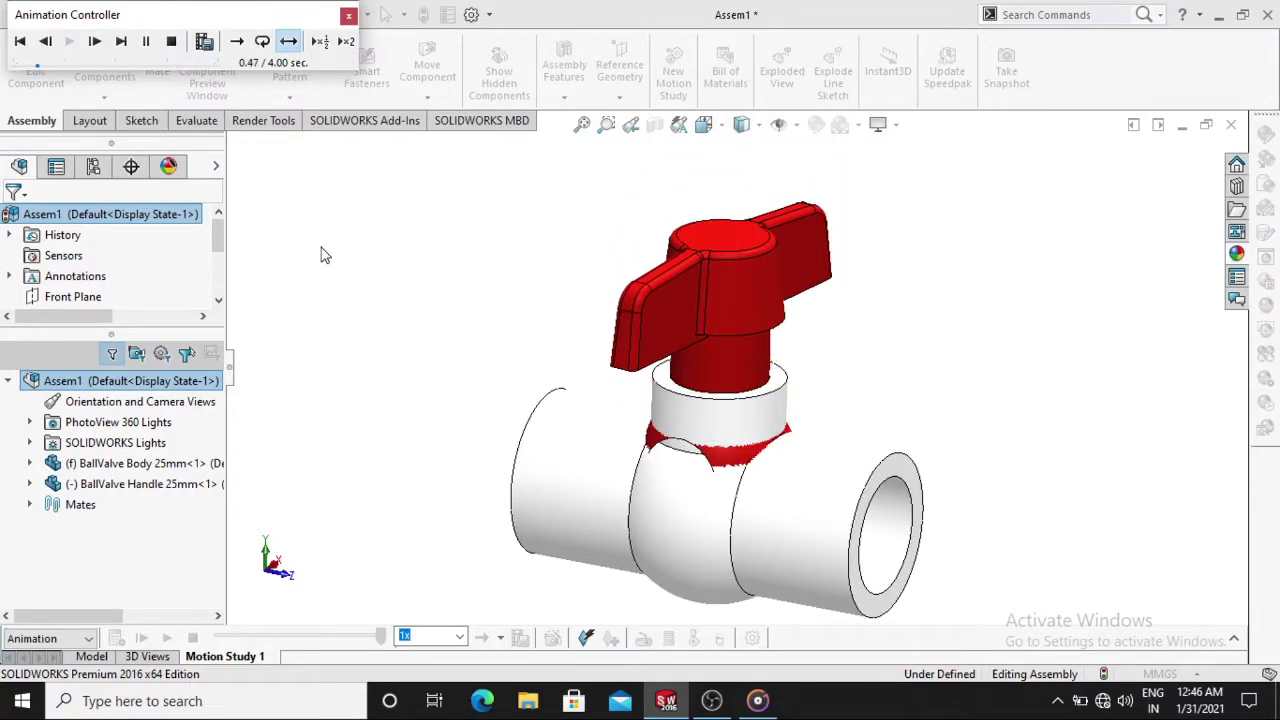
pyautogui.click(348, 15)
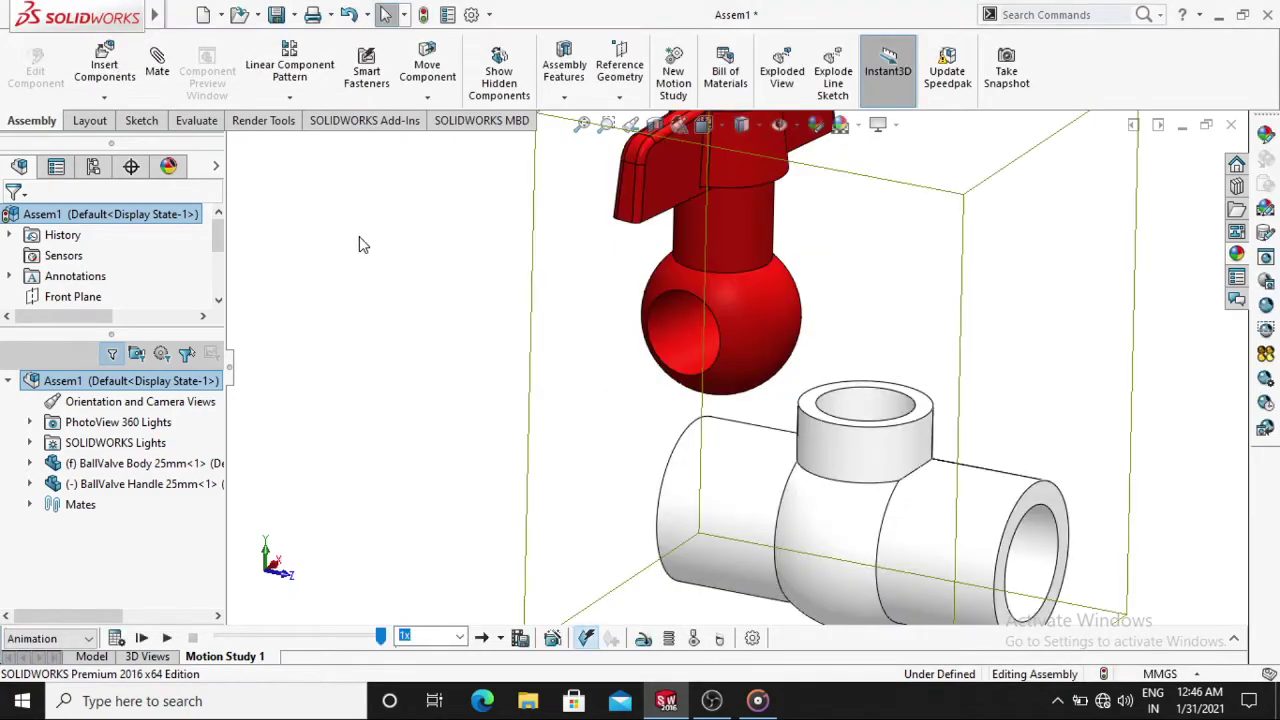
pyautogui.click(363, 245)
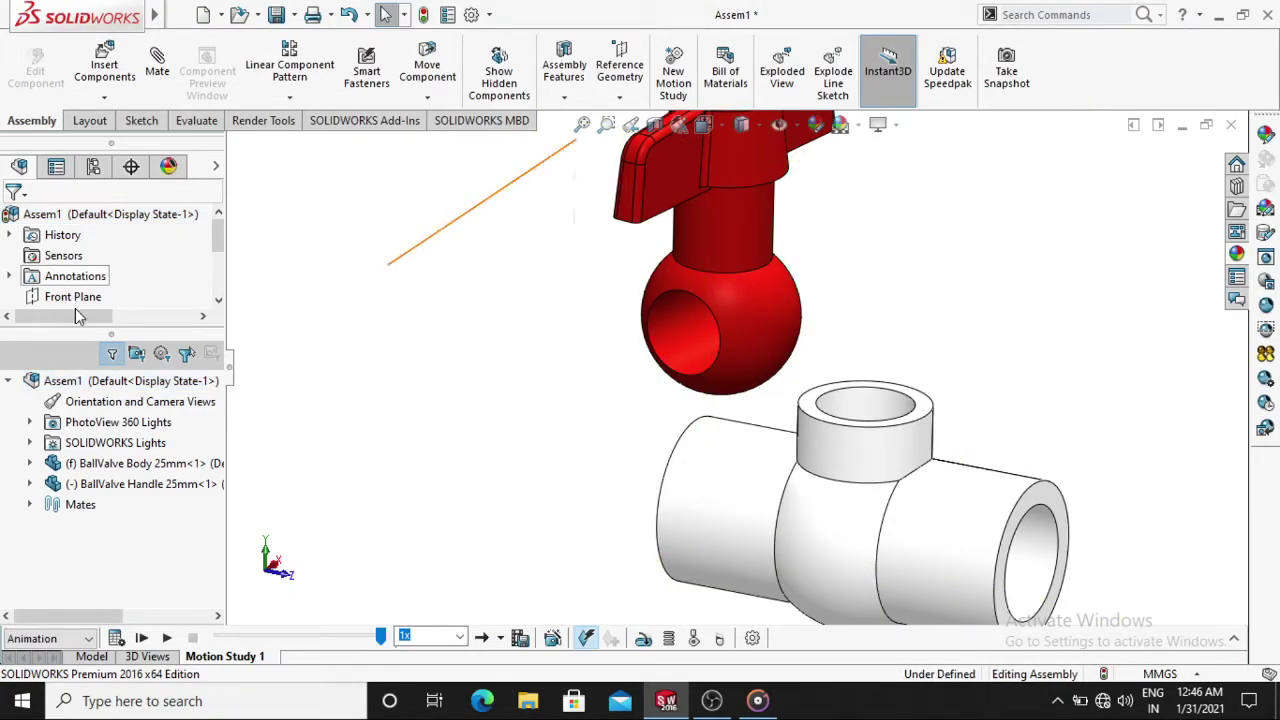
# Collapse Assem1 so the red handle sits back on the white body
pyautogui.rightClick(90, 216)
pyautogui.click(140, 262)
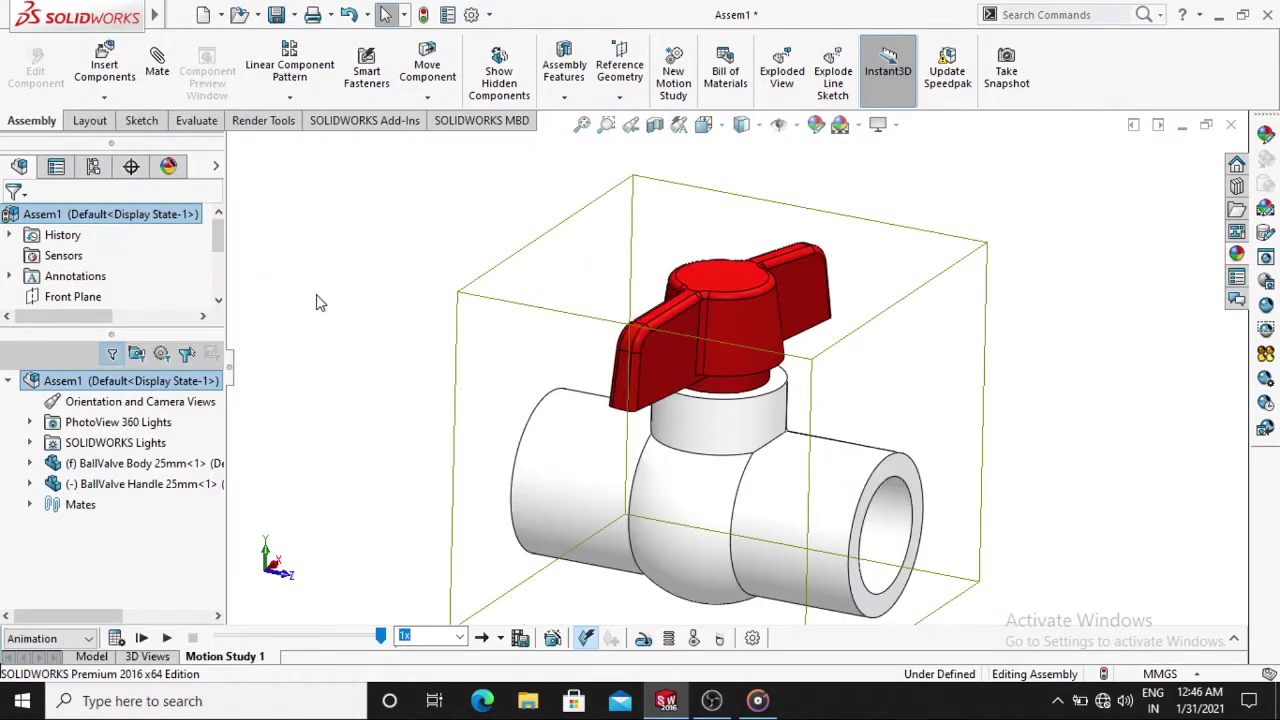
pyautogui.click(336, 303)
pyautogui.scroll(1, 790, 604)
pyautogui.scroll(-2, 790, 604)
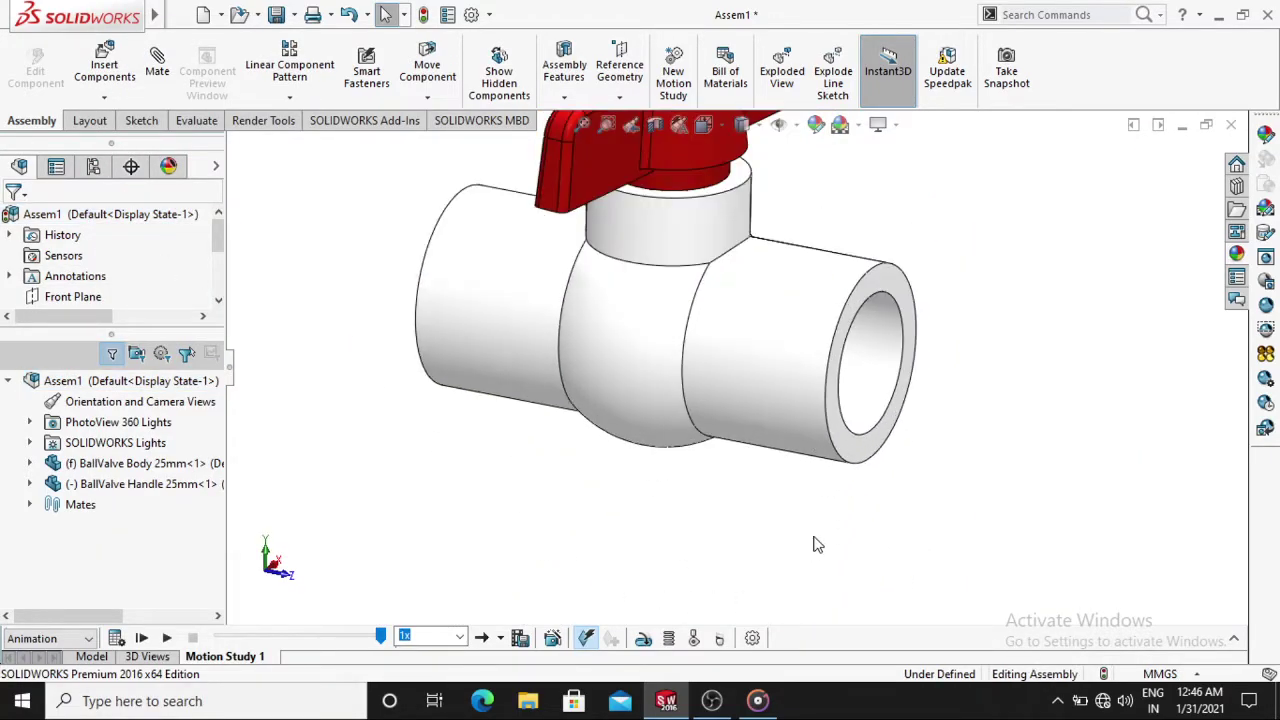
pyautogui.scroll(2, 820, 545)
pyautogui.scroll(-1, 693, 202)
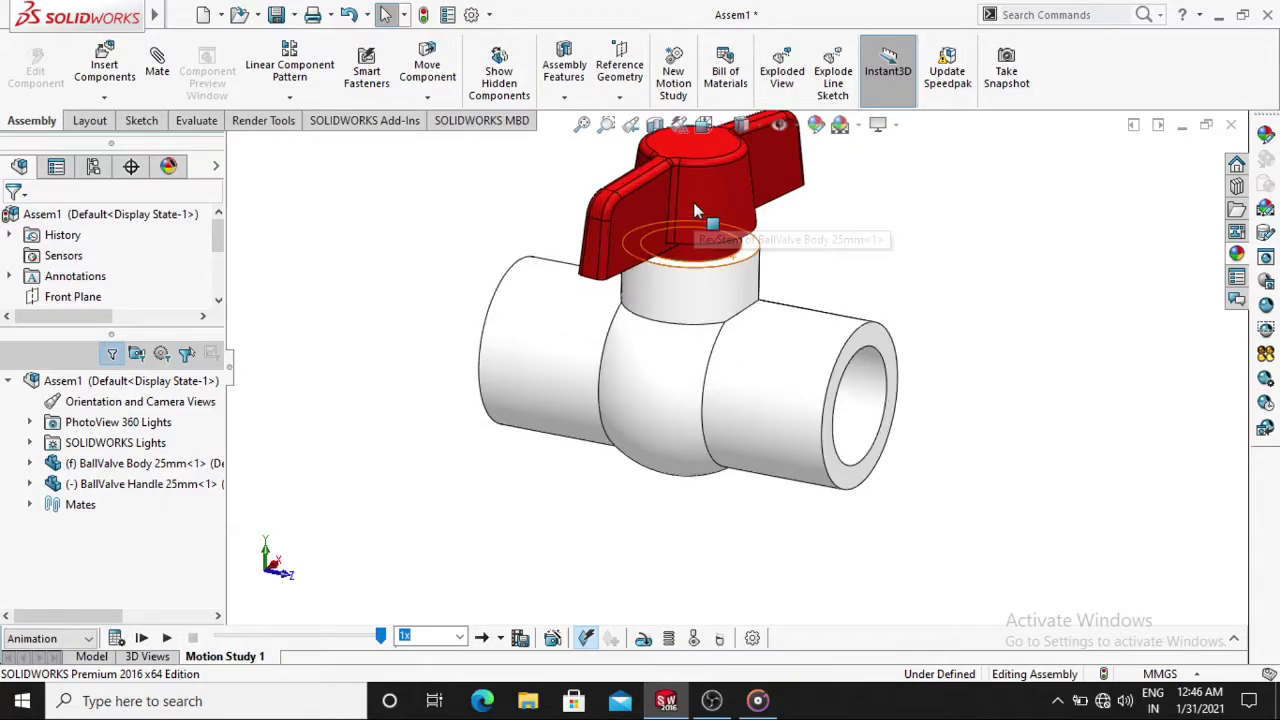
pyautogui.scroll(-1, 697, 207)
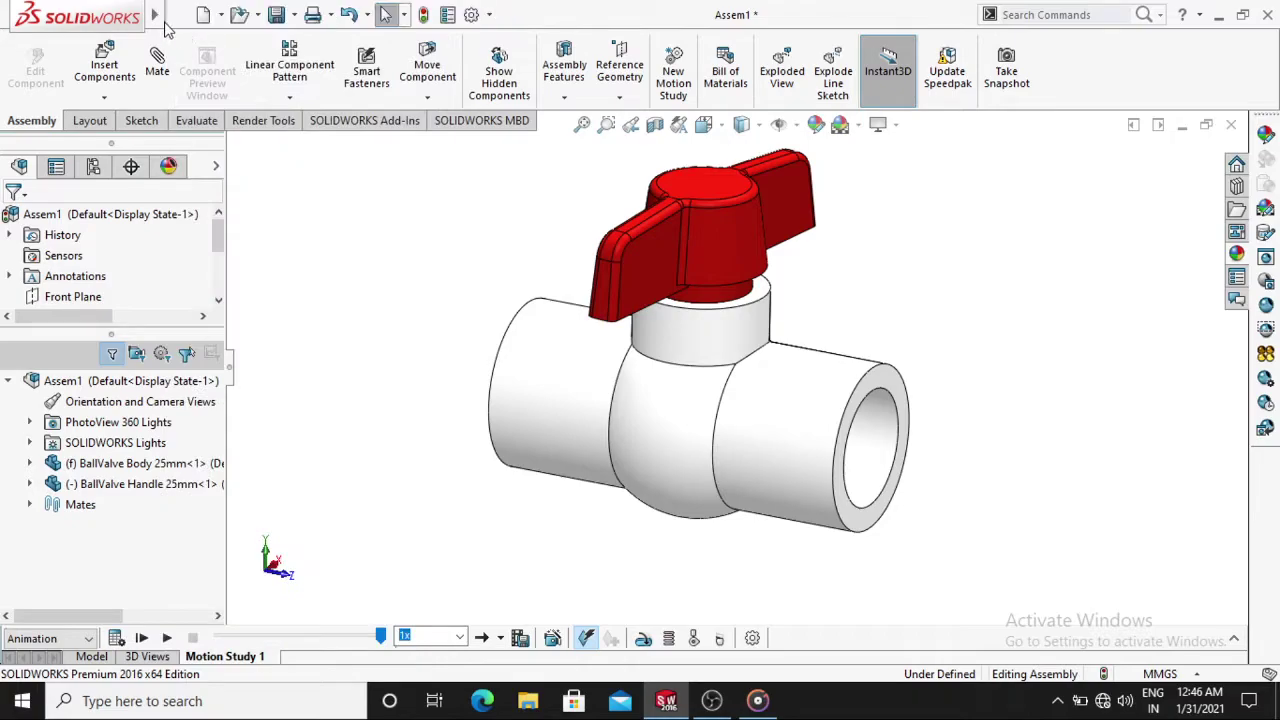
# Create a new blank part, Part1, and right-click its Front Plane
pyautogui.click(182, 17)
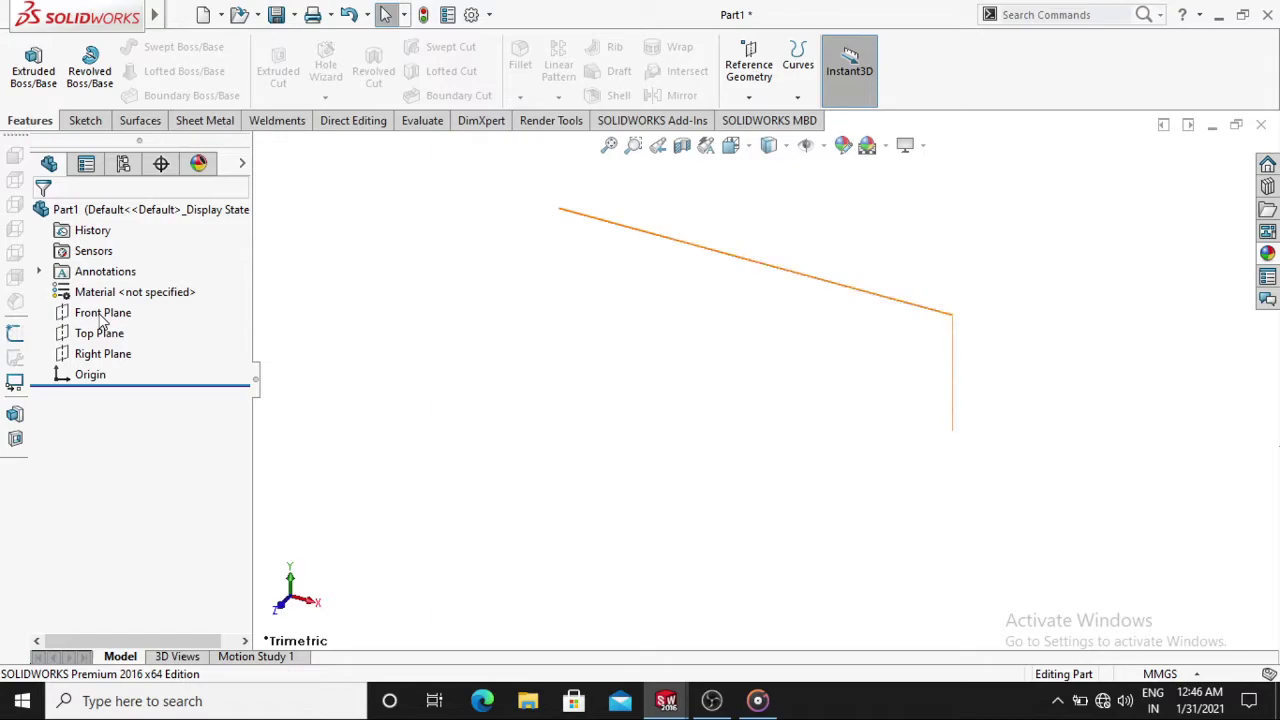
pyautogui.rightClick(99, 316)
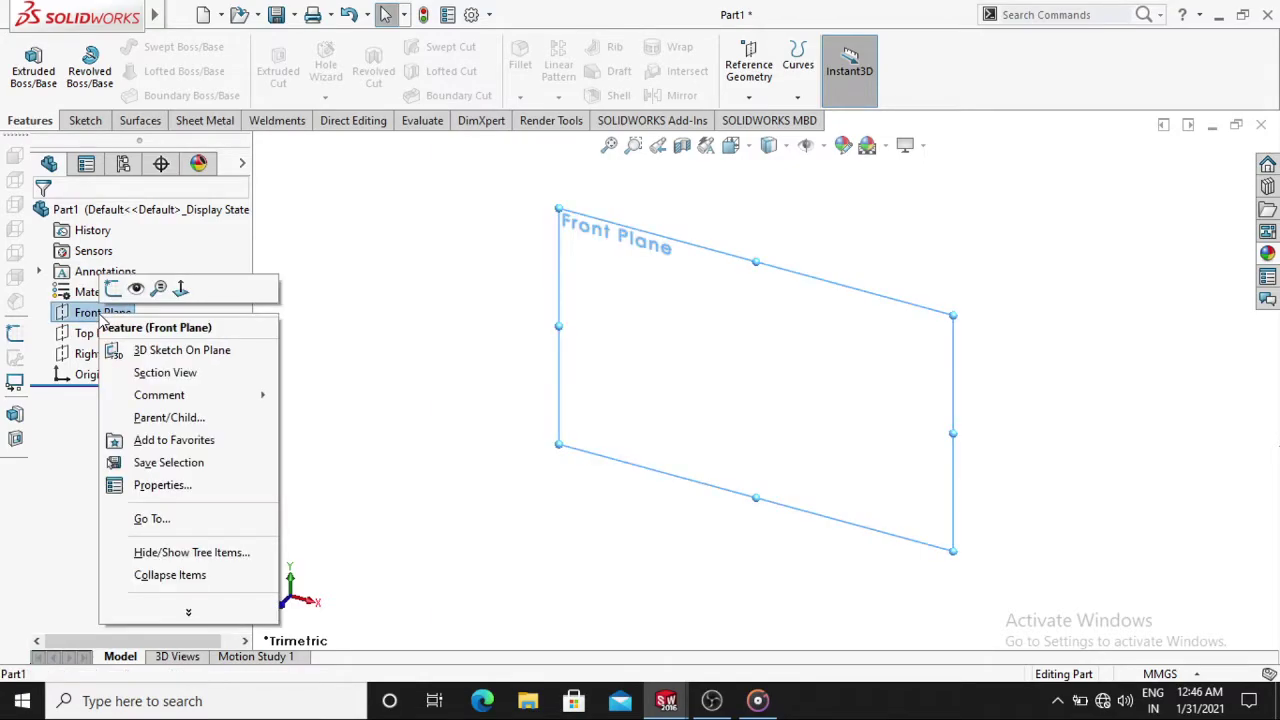
# Sketch on the Front Plane a vertical centerline down to the origin and a horizontal one rightward
pyautogui.click(113, 290)
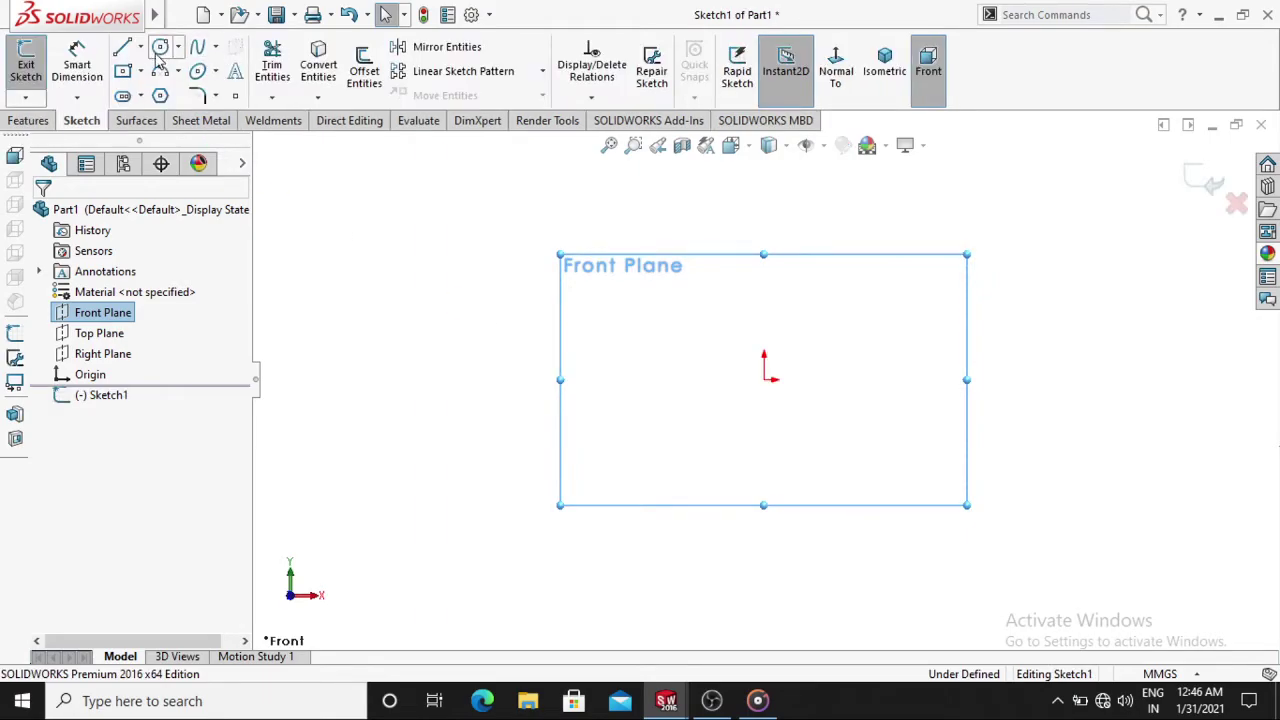
pyautogui.click(142, 47)
pyautogui.click(165, 91)
pyautogui.scroll(-2, 806, 198)
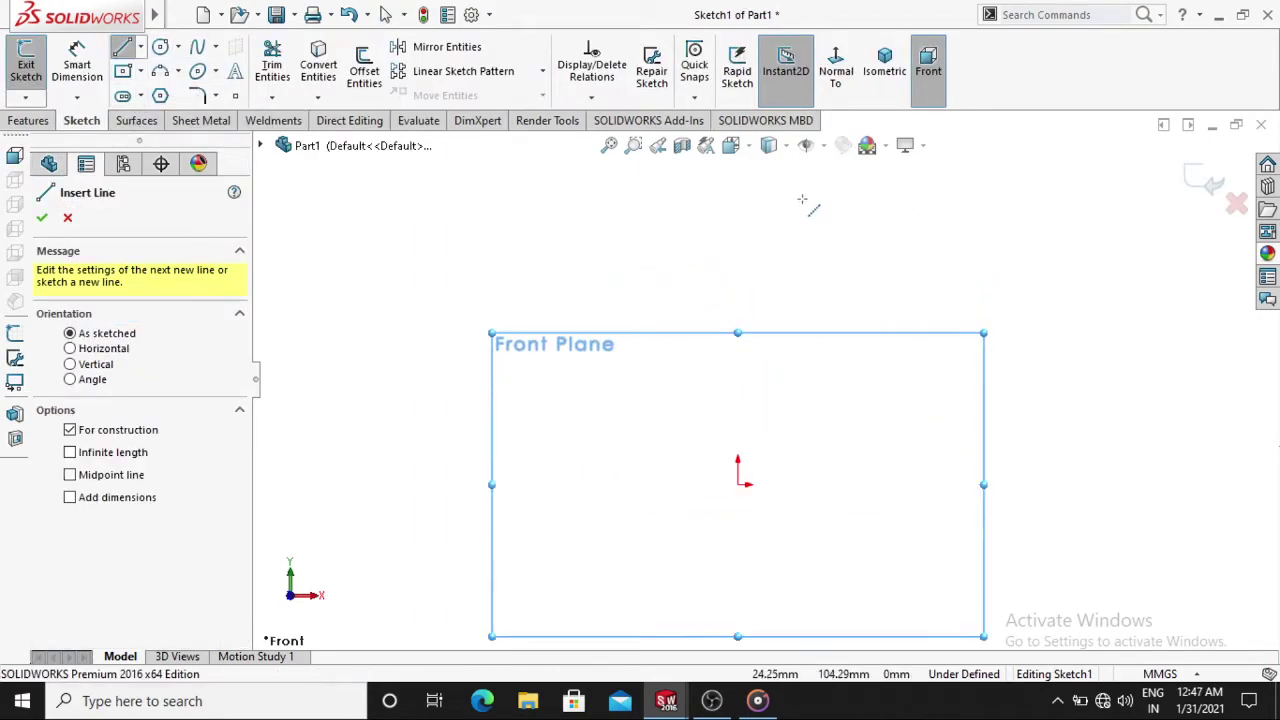
pyautogui.click(738, 213)
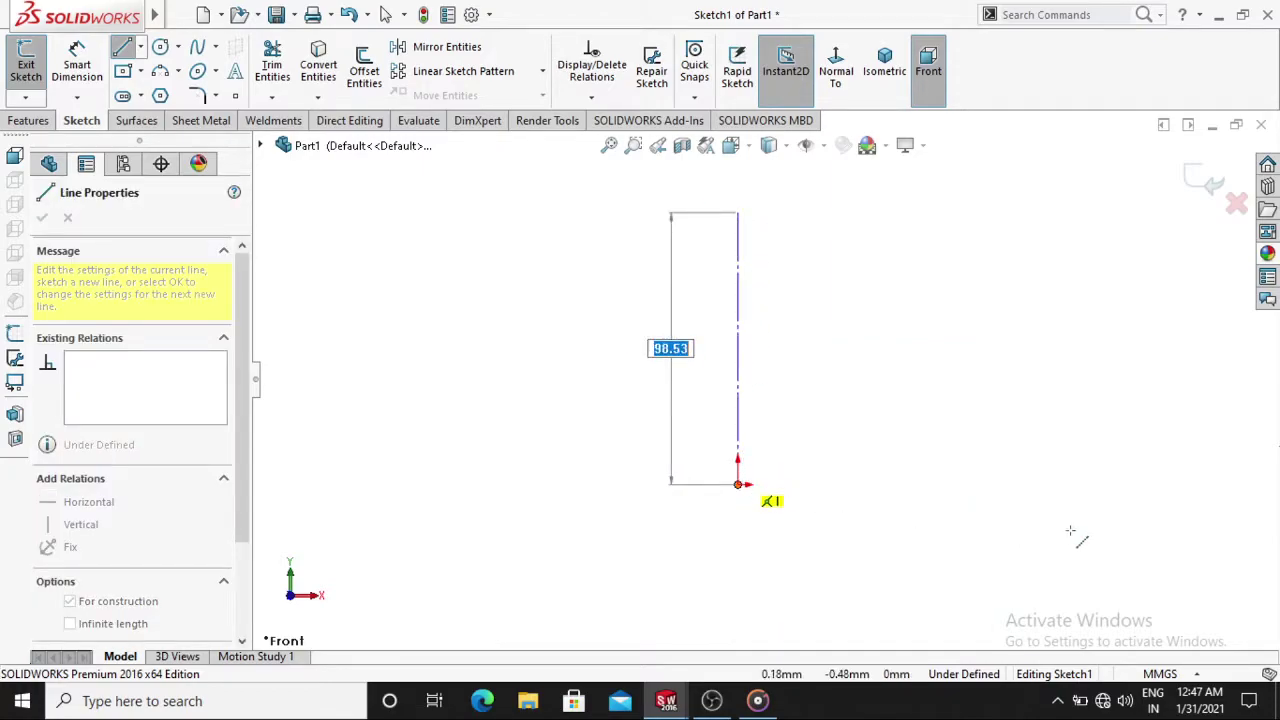
pyautogui.click(738, 485)
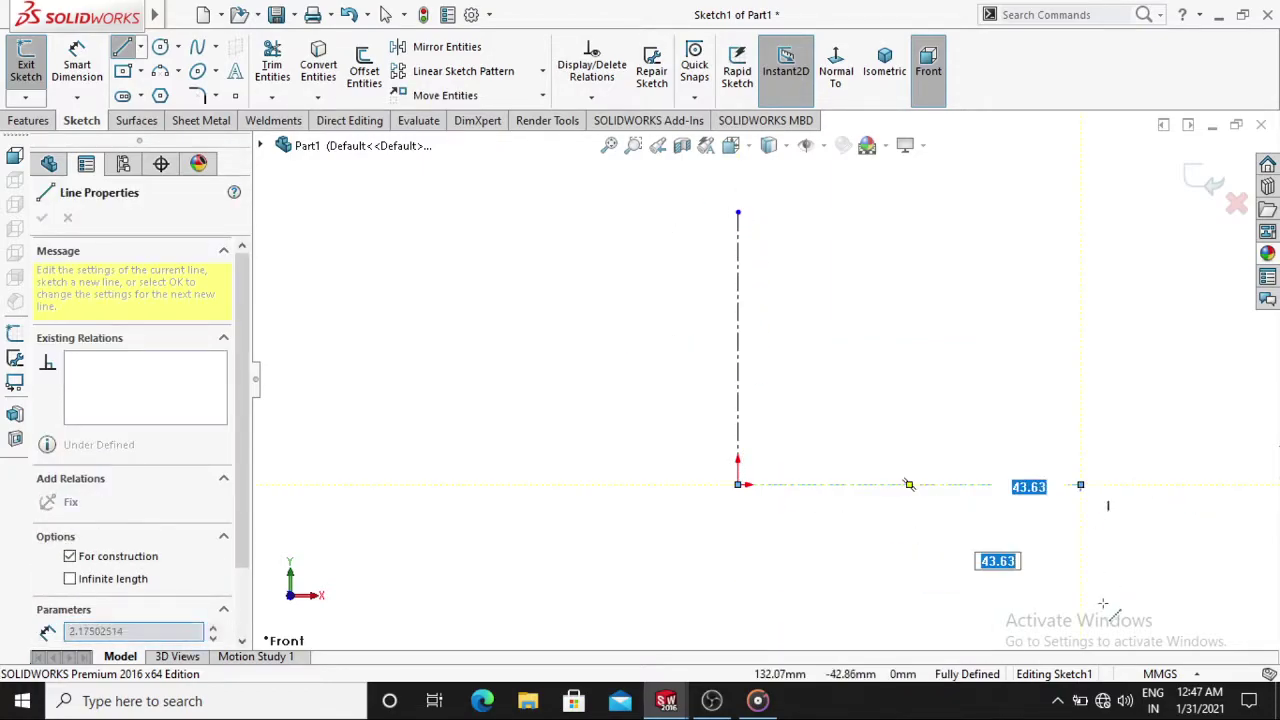
pyautogui.click(1080, 485)
pyautogui.press('Escape')
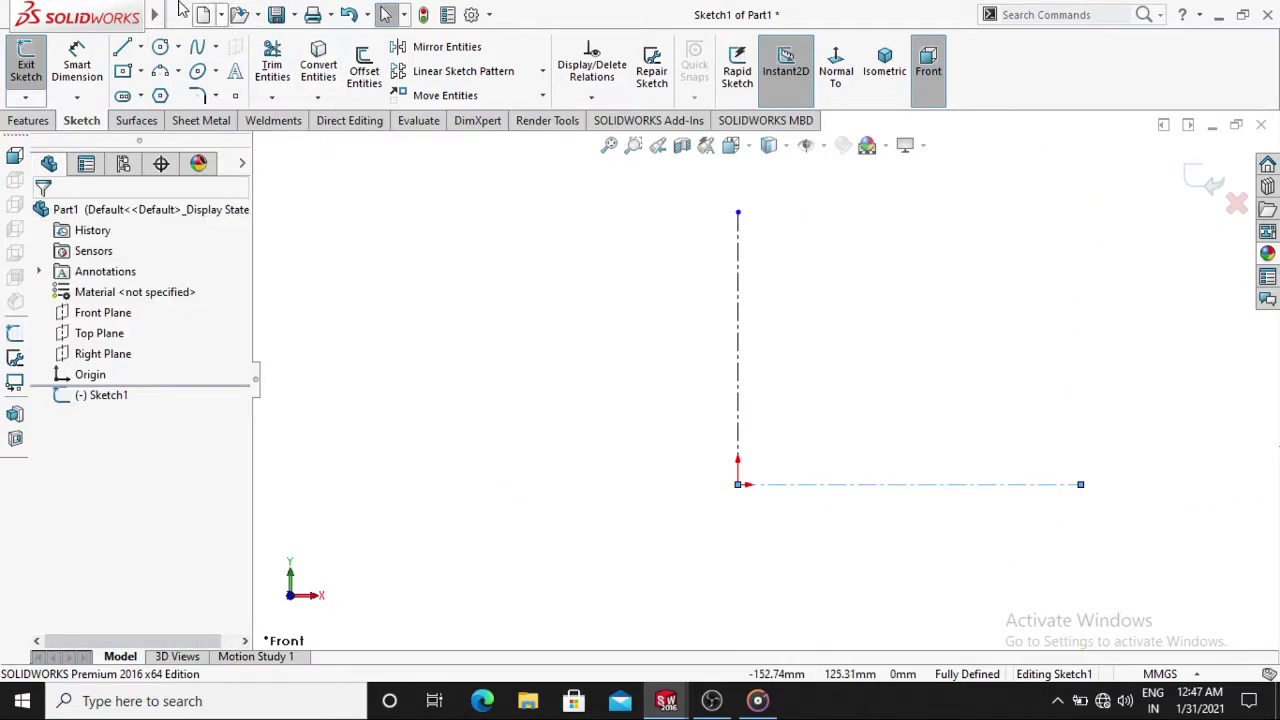
pyautogui.click(126, 48)
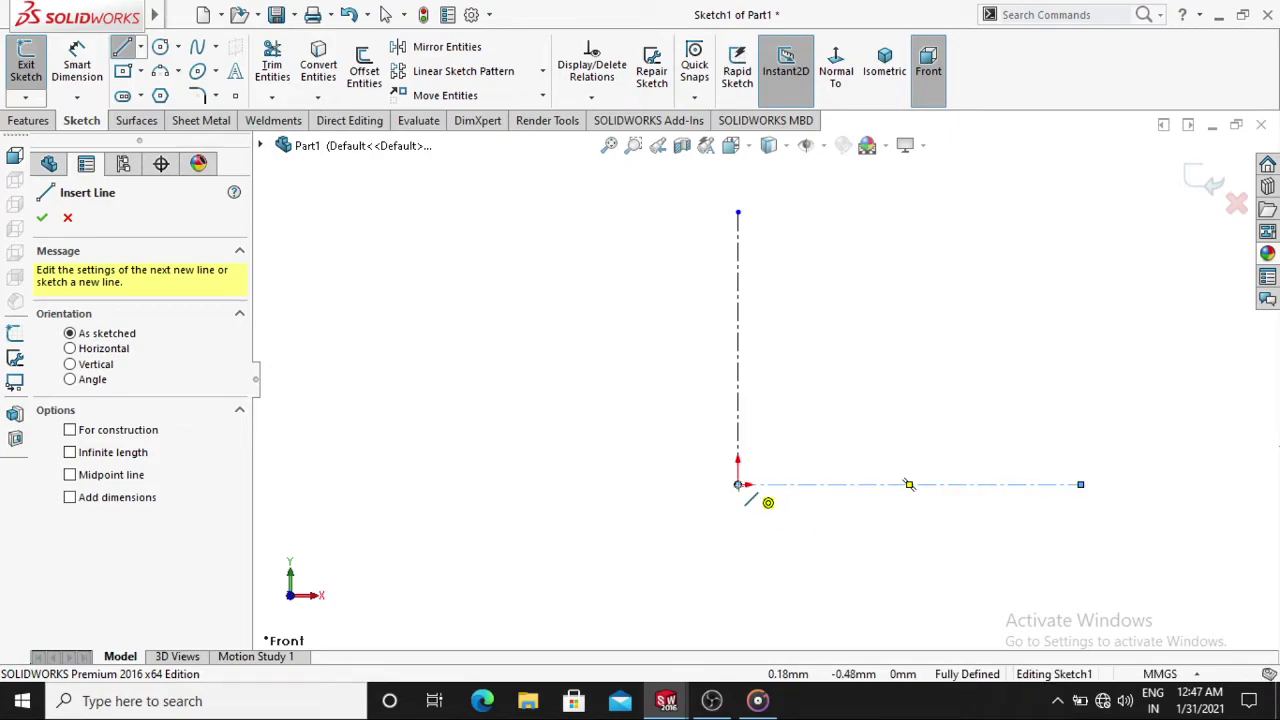
# Draw a vertical line left of the origin and a horizontal line toward the centerline
pyautogui.click(738, 485)
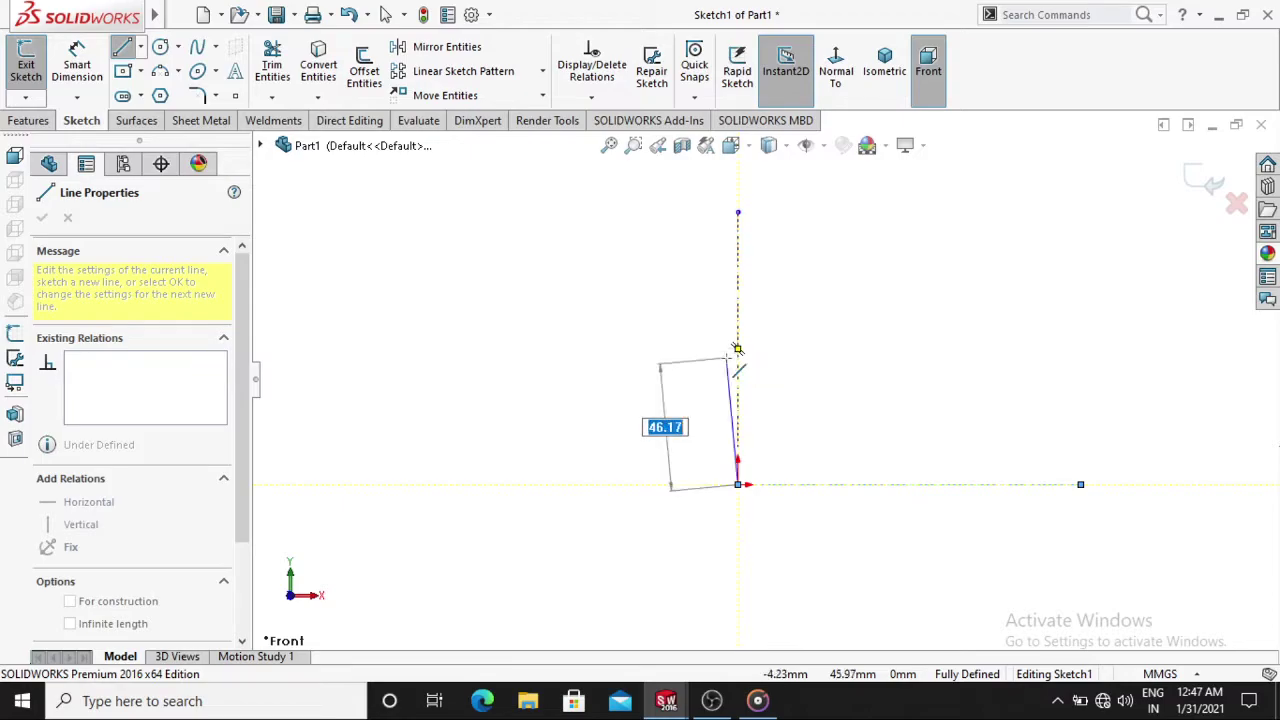
pyautogui.press('Escape')
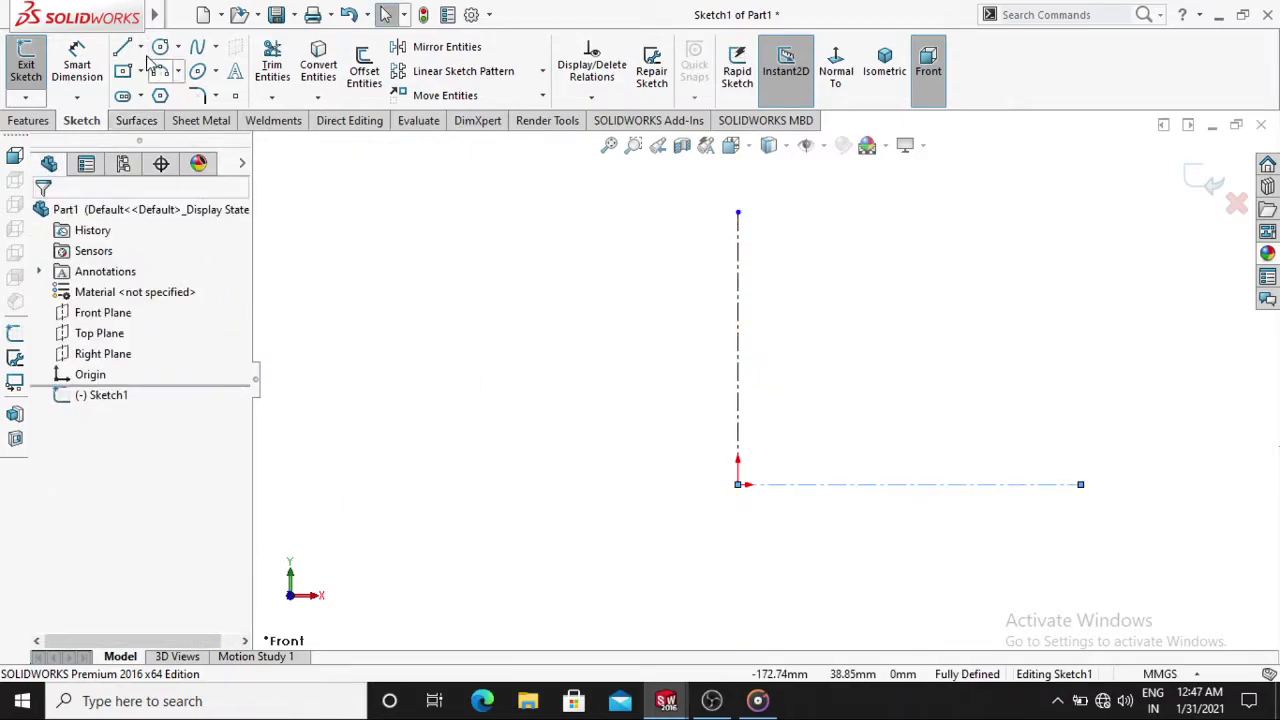
pyautogui.click(131, 50)
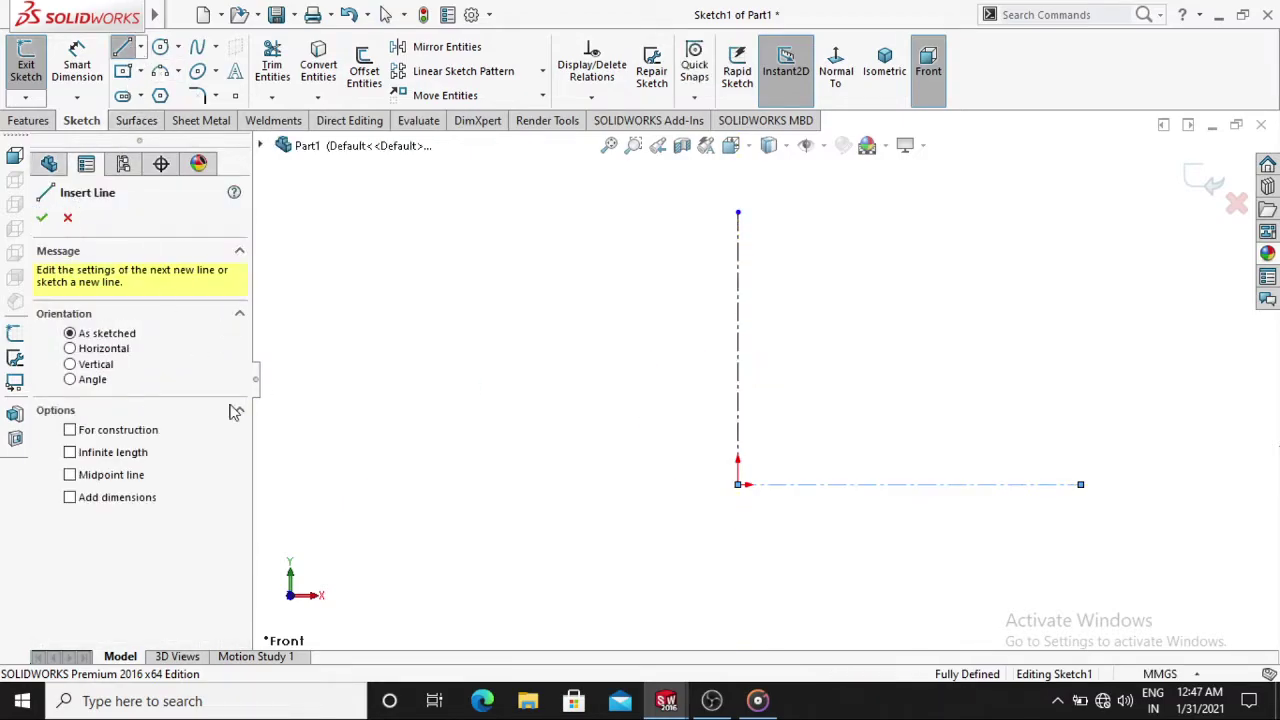
pyautogui.click(518, 485)
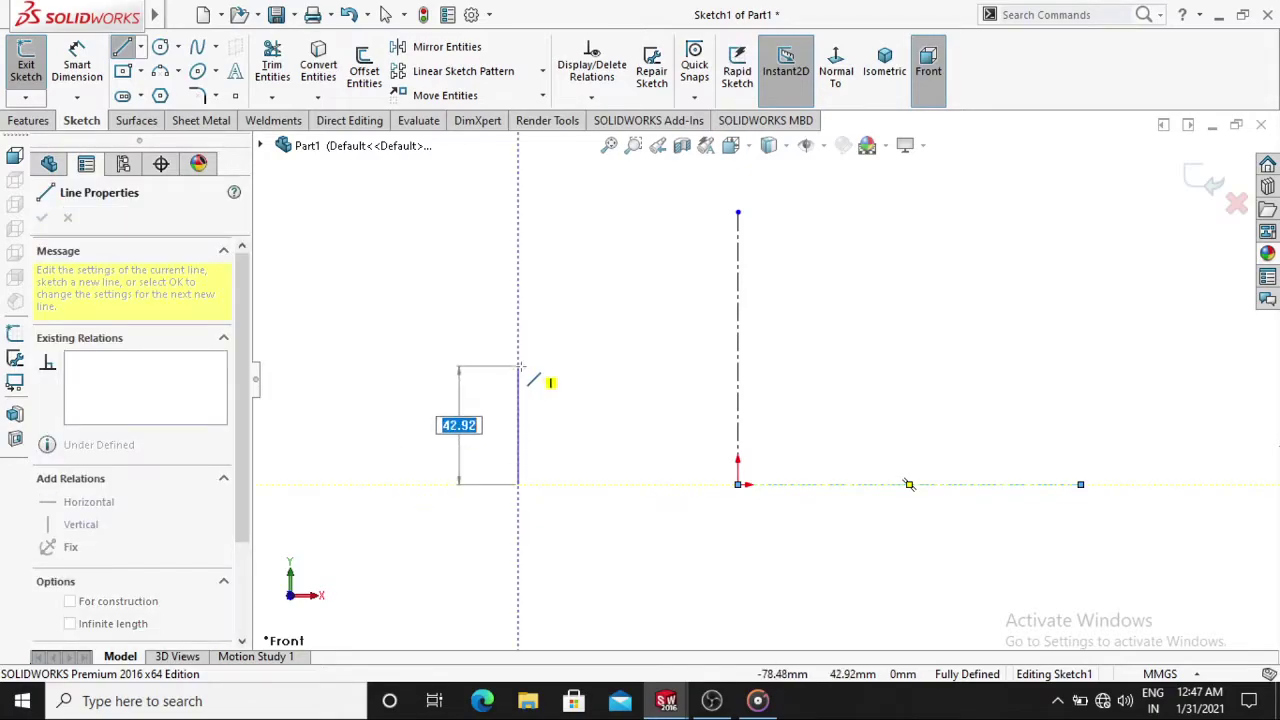
pyautogui.click(518, 366)
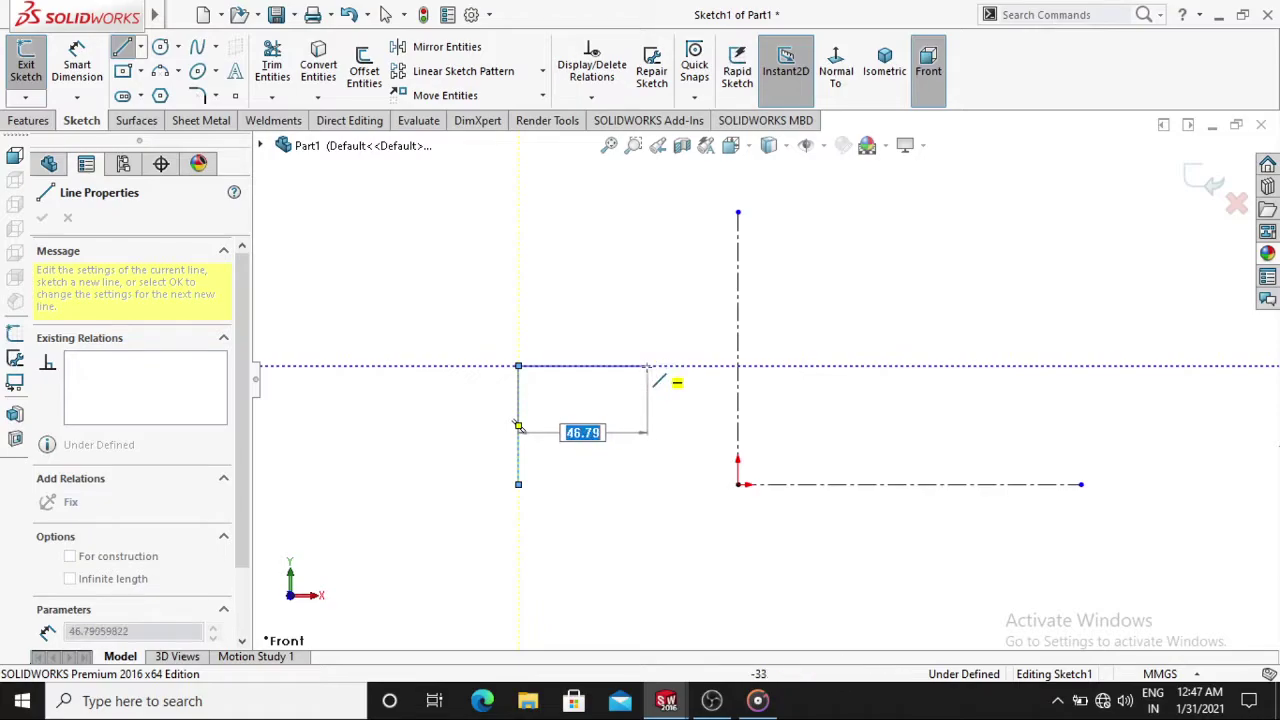
pyautogui.click(647, 366)
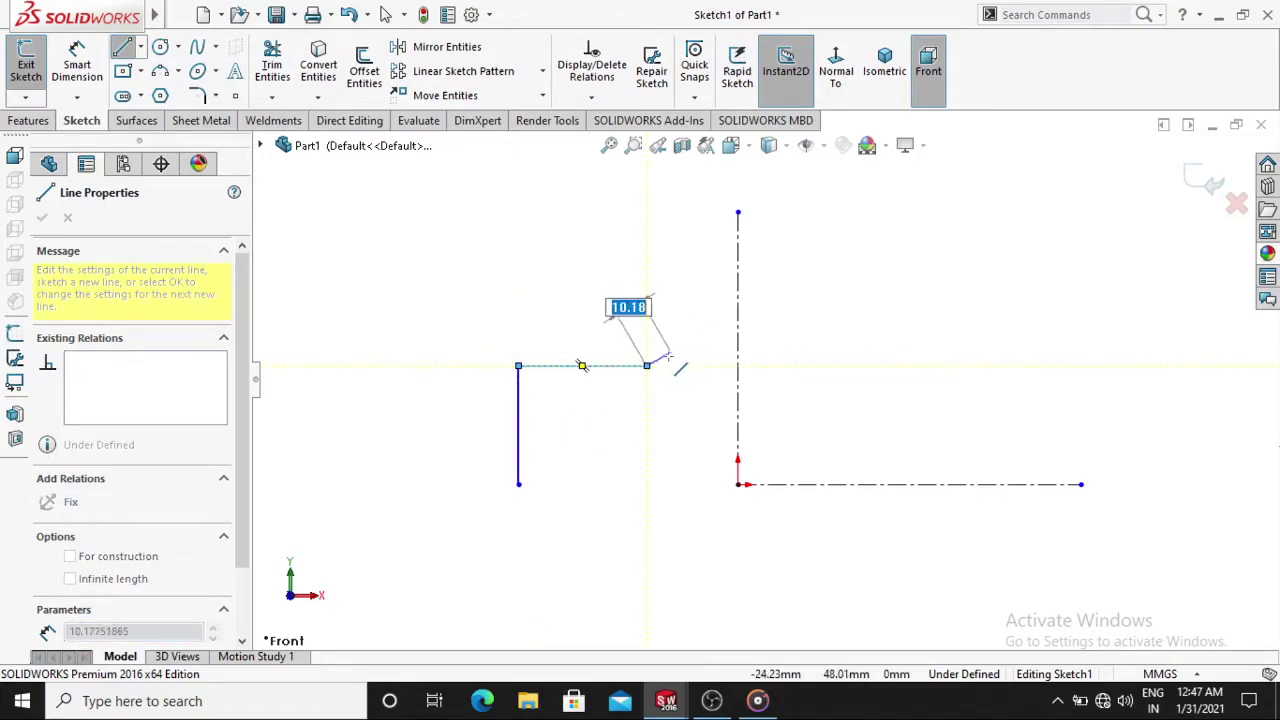
# Add a three-point arc from the horizontal line's end across the vertical centerline
pyautogui.press('a')
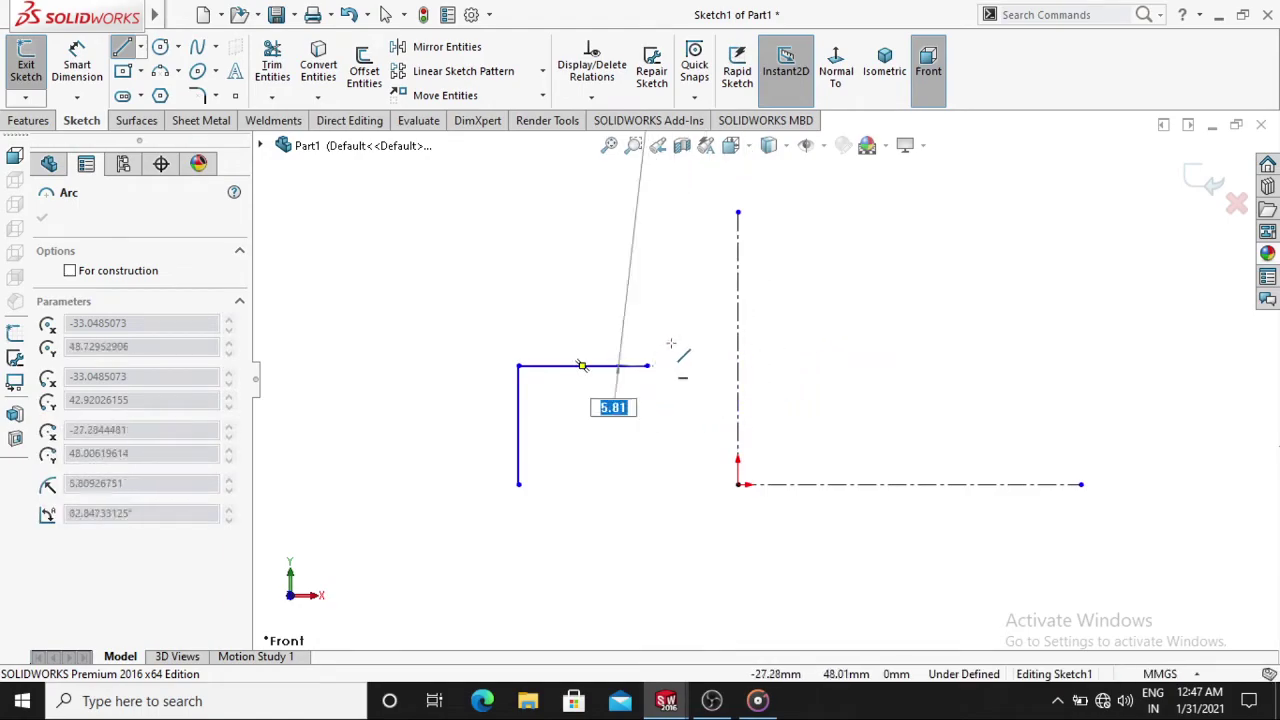
pyautogui.press('Escape')
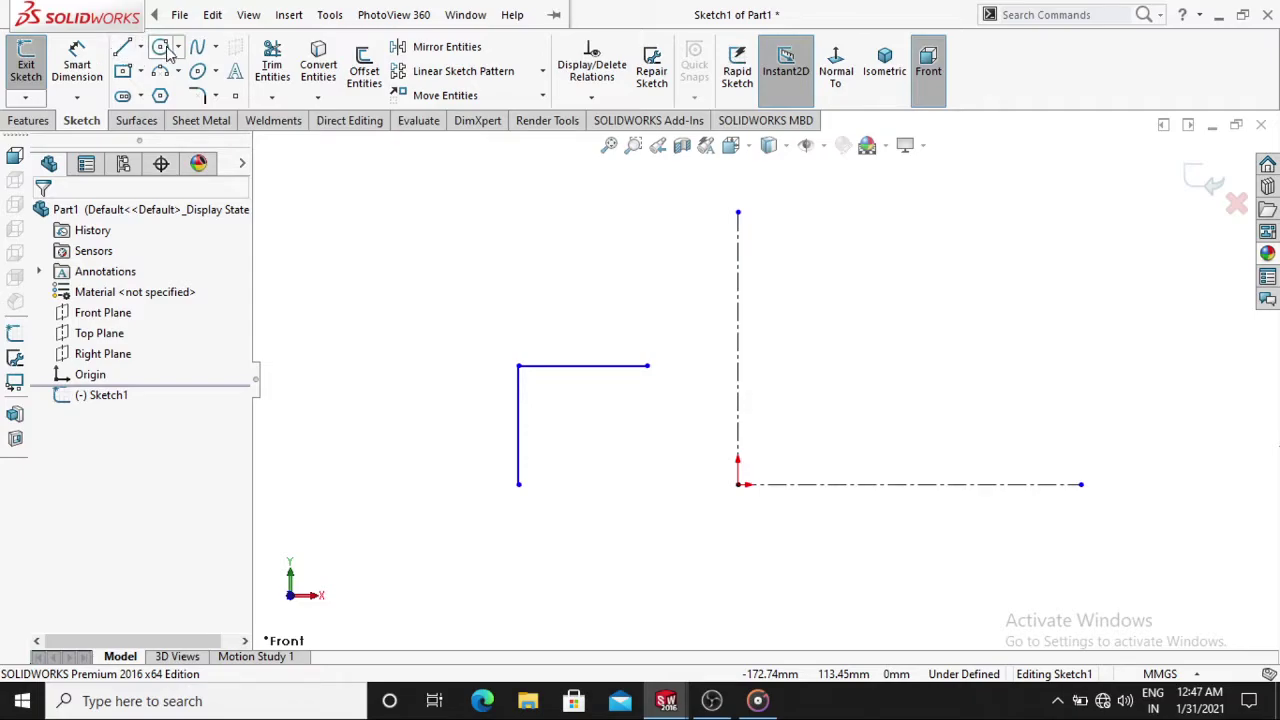
pyautogui.click(160, 72)
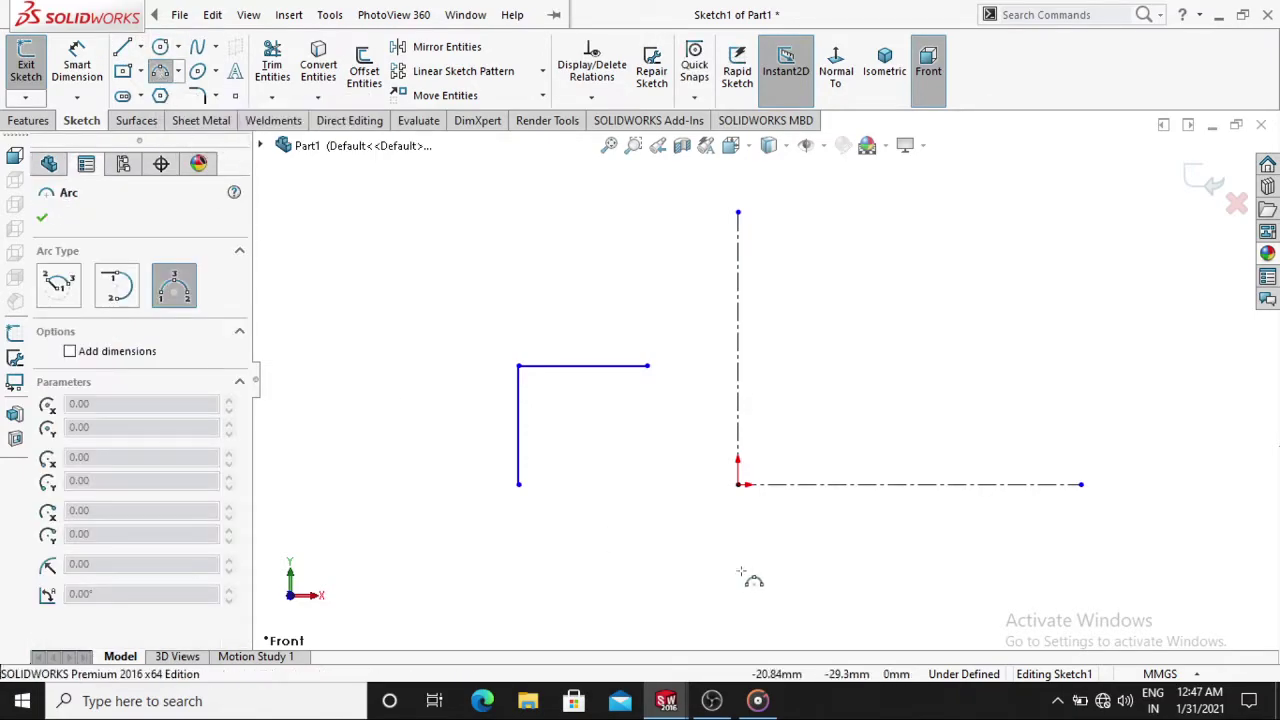
pyautogui.click(648, 365)
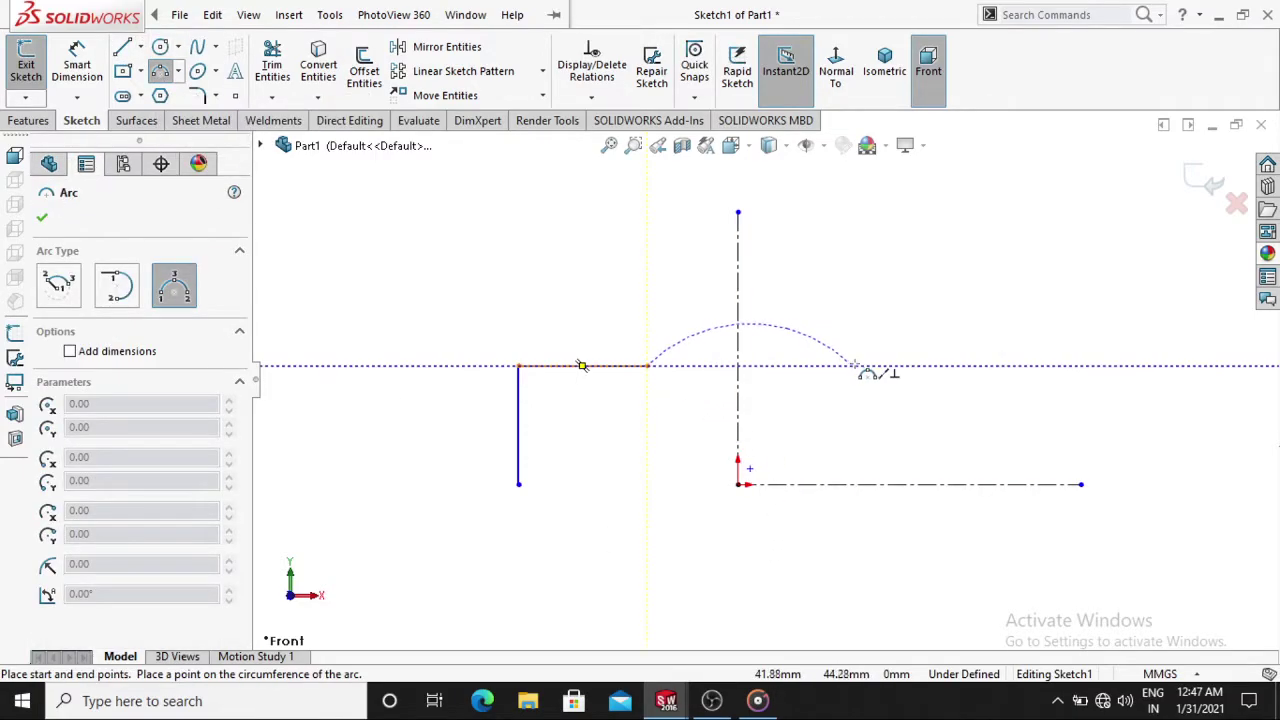
pyautogui.click(897, 379)
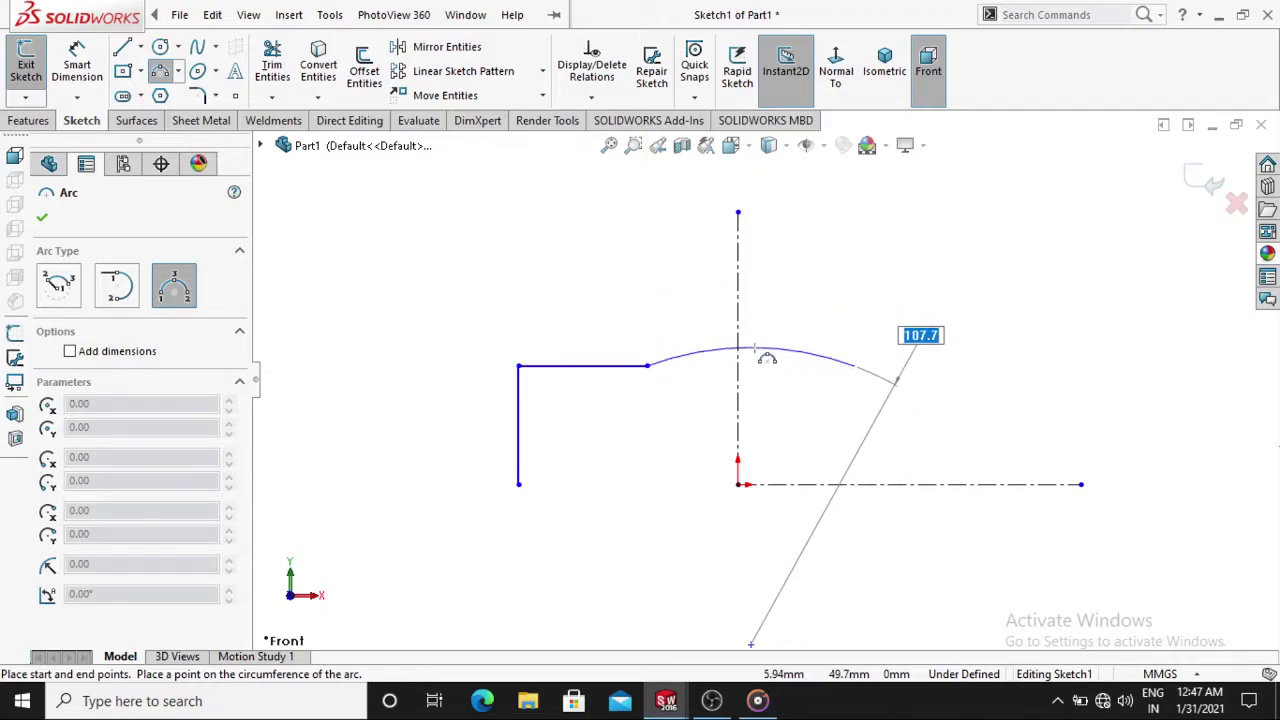
pyautogui.click(755, 347)
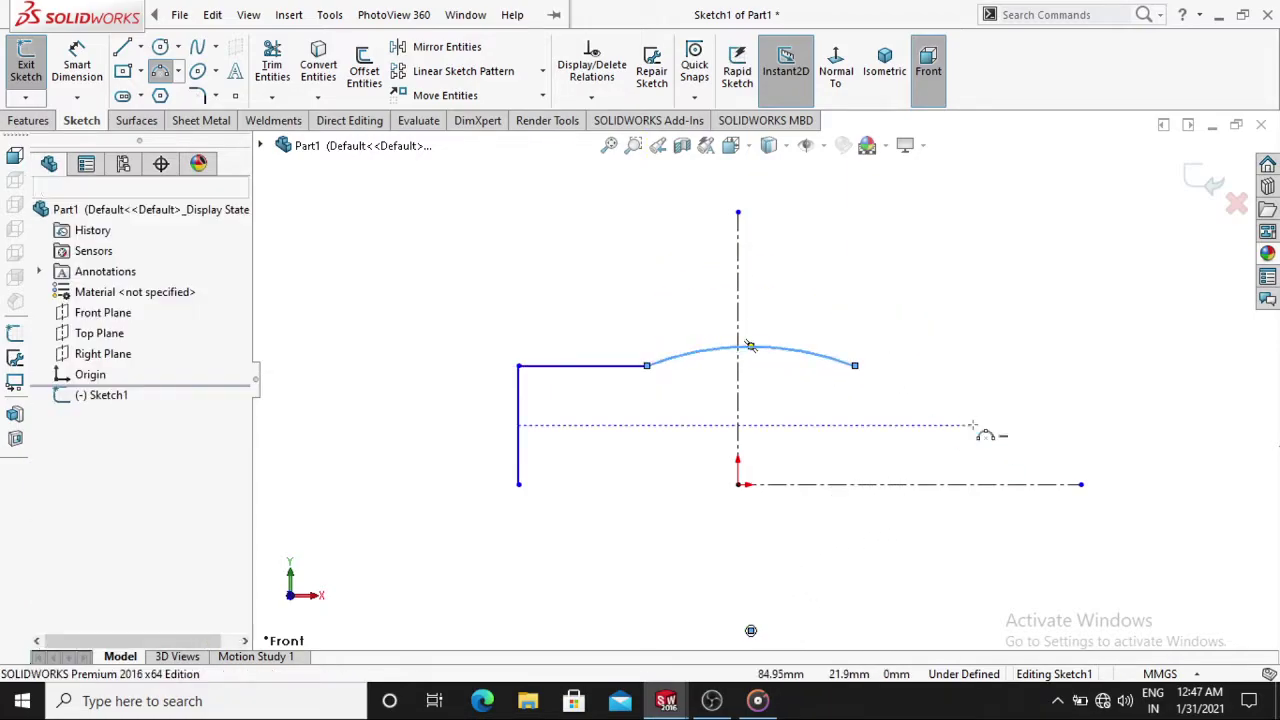
pyautogui.press('Escape')
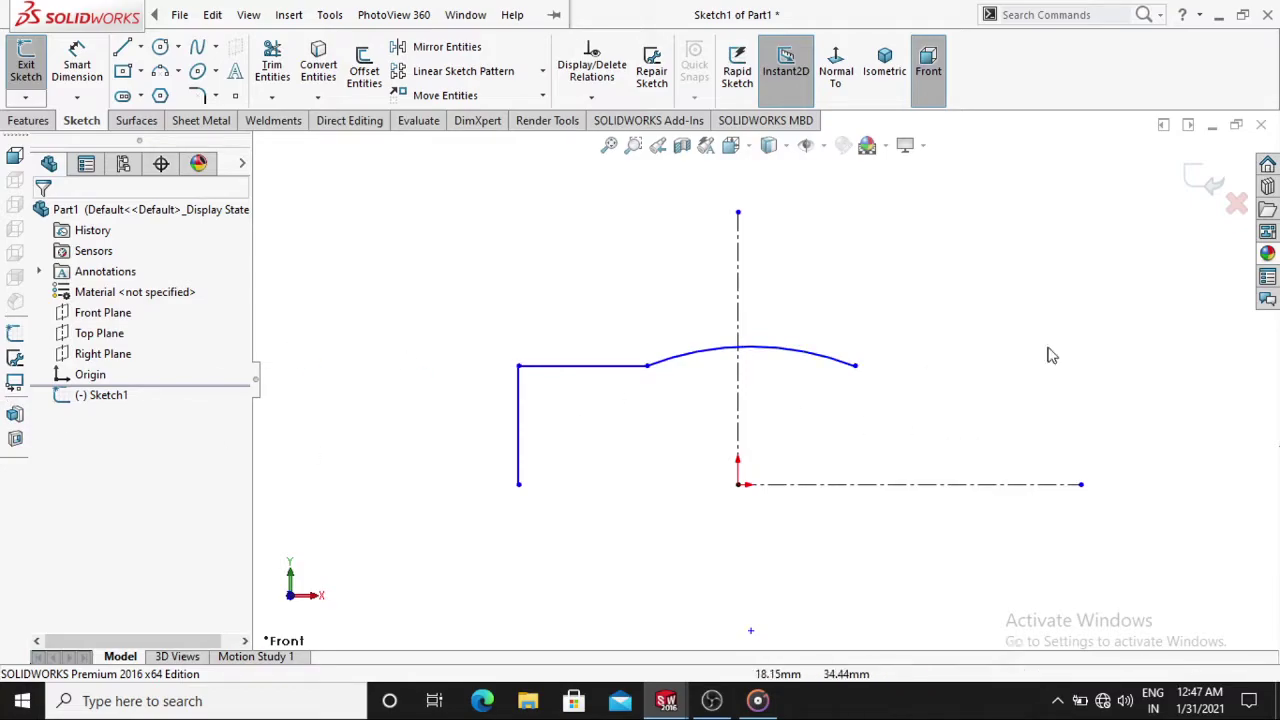
pyautogui.click(179, 14)
# Dimension the left vertical line to a height of 23.60
pyautogui.click(78, 68)
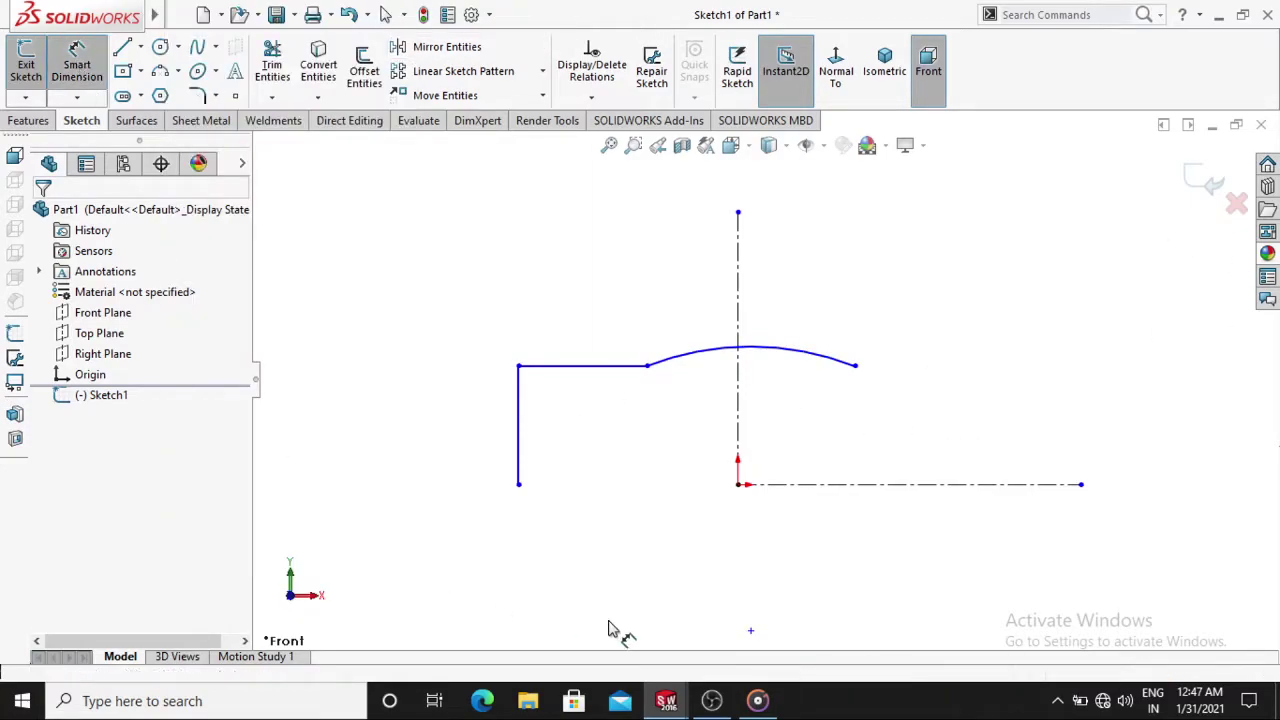
pyautogui.click(518, 405)
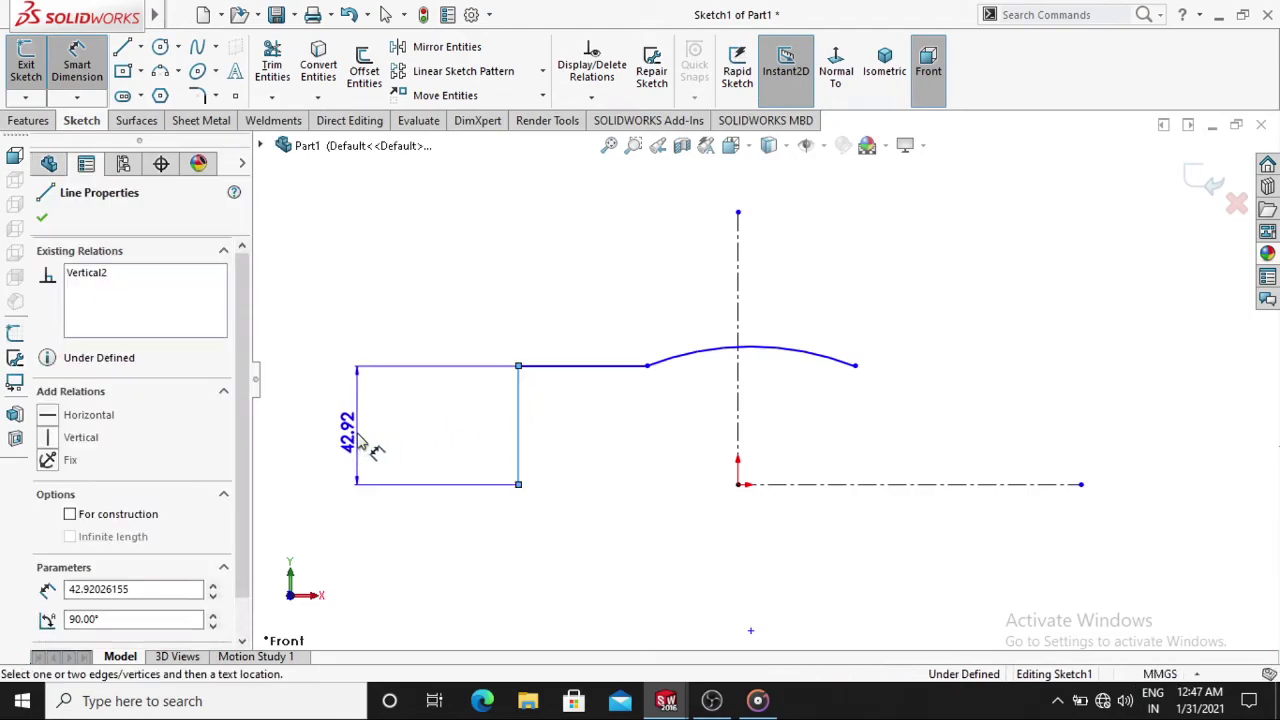
pyautogui.click(362, 445)
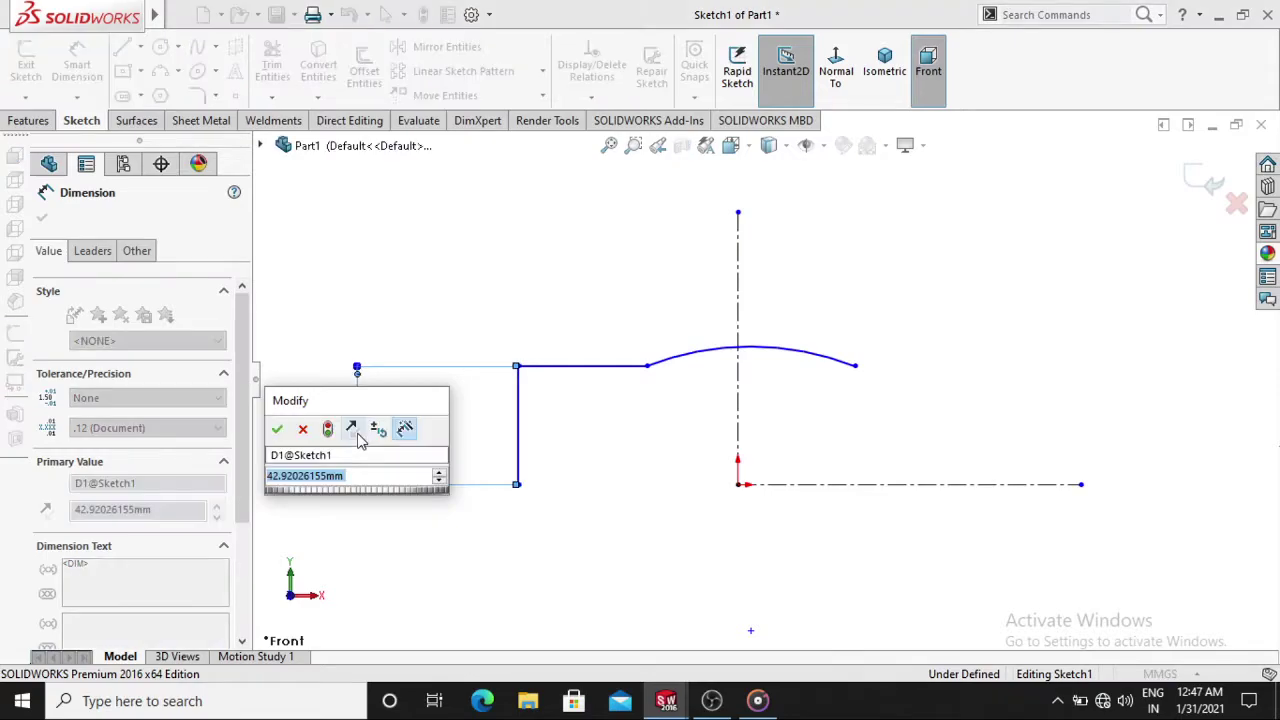
pyautogui.write('23')
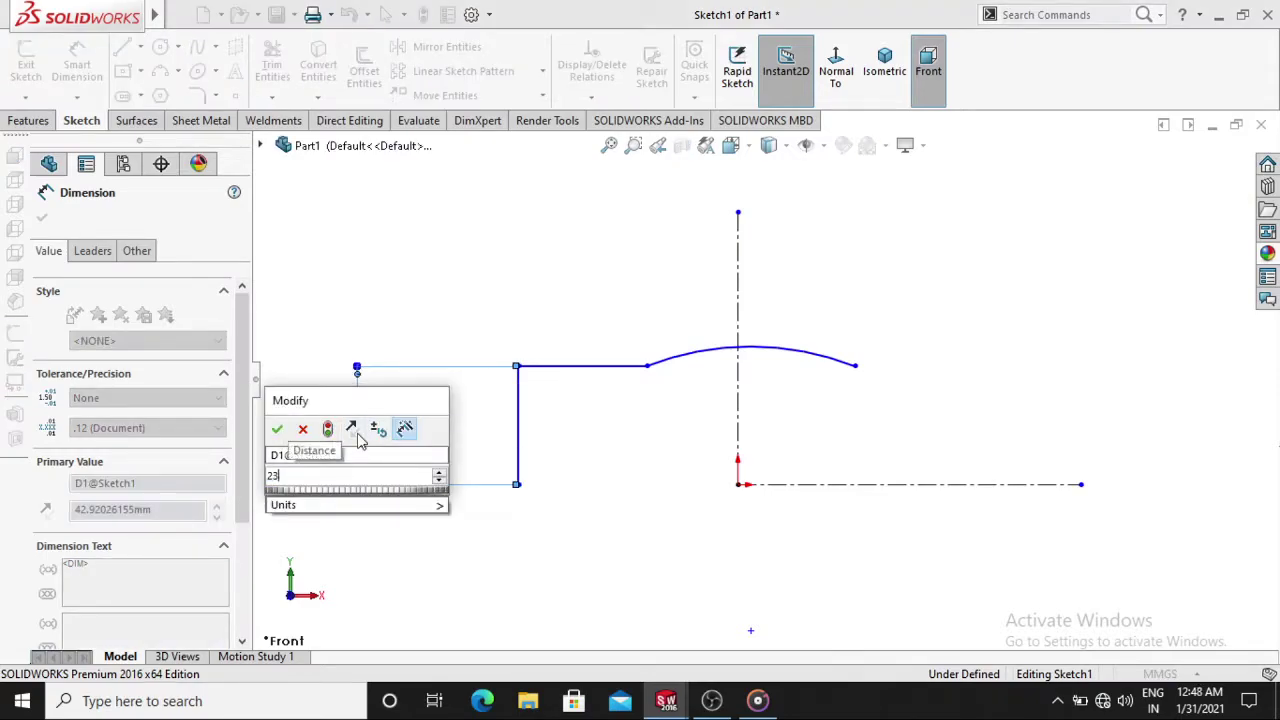
pyautogui.write('.6')
pyautogui.press('Return')
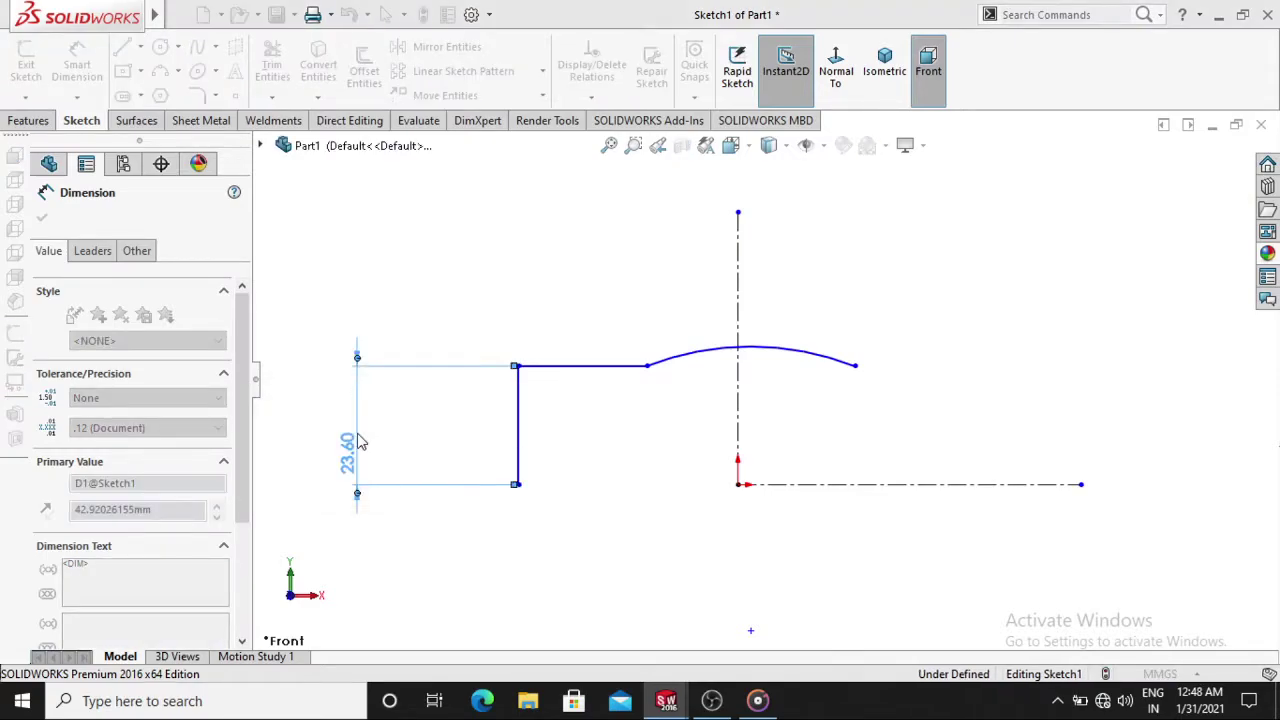
pyautogui.click(368, 274)
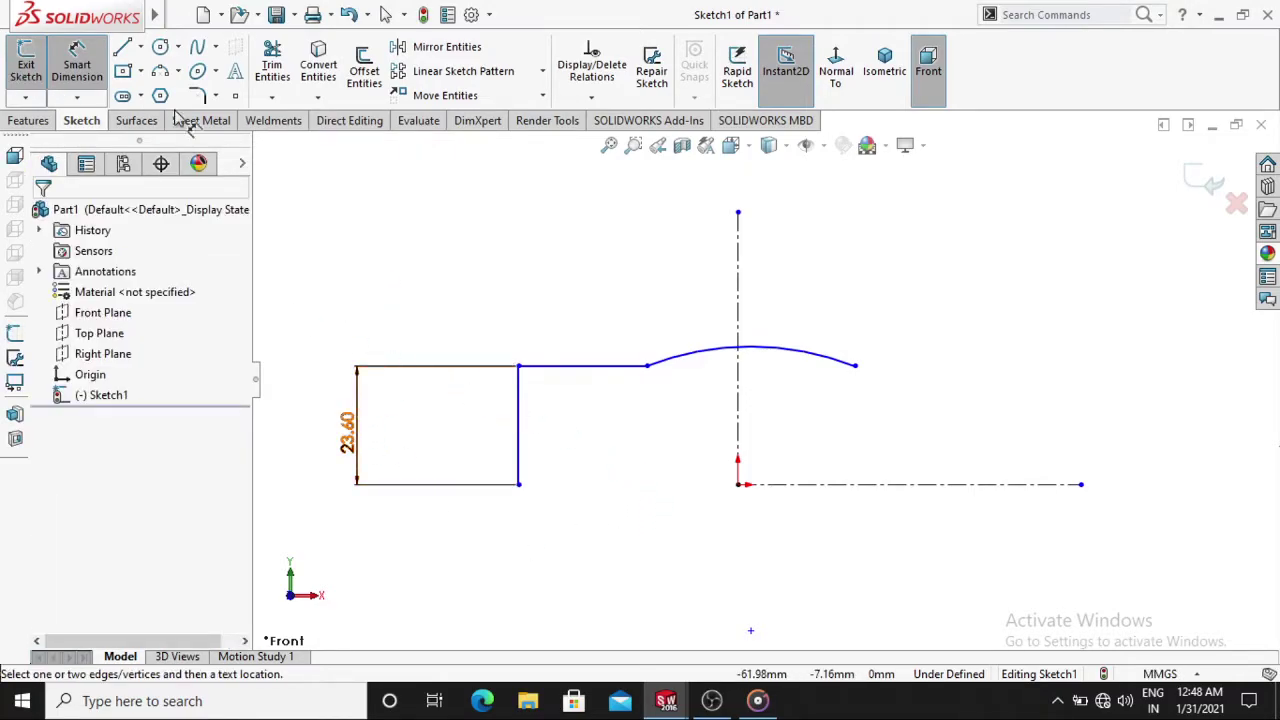
# Dimension the top horizontal line to 37.02 and the arc radius to 28.05
pyautogui.click(549, 366)
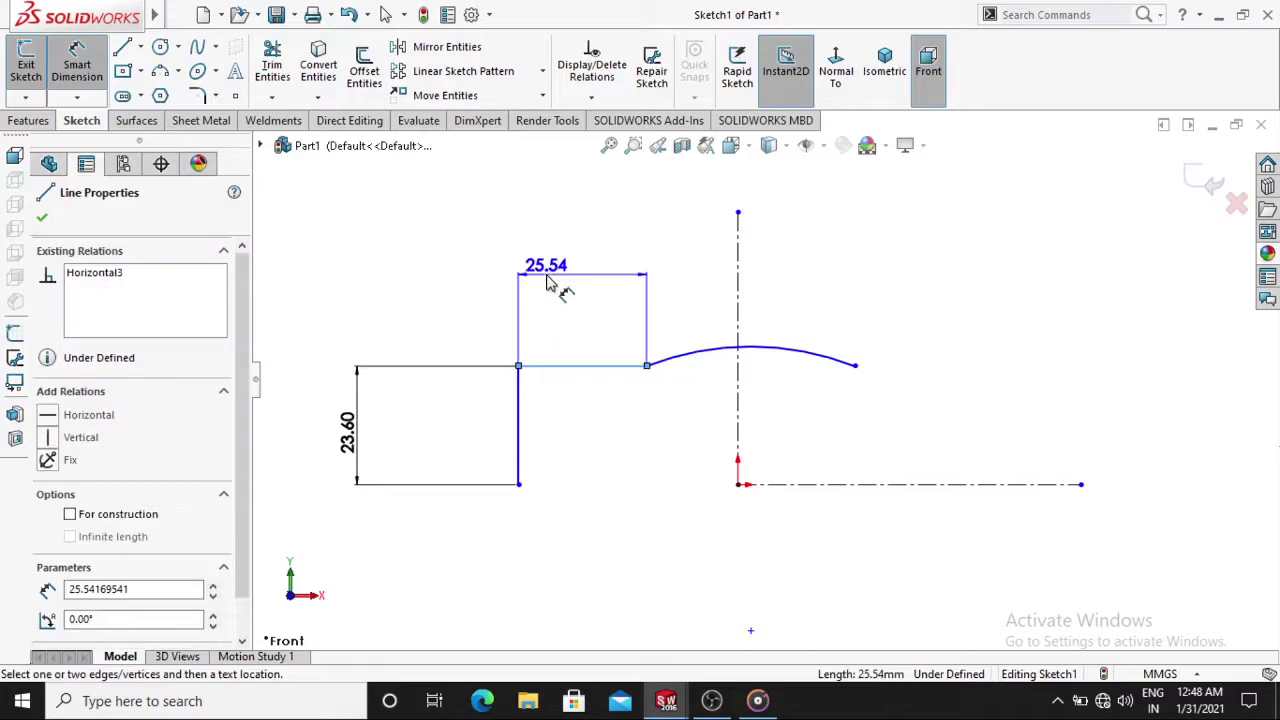
pyautogui.click(549, 283)
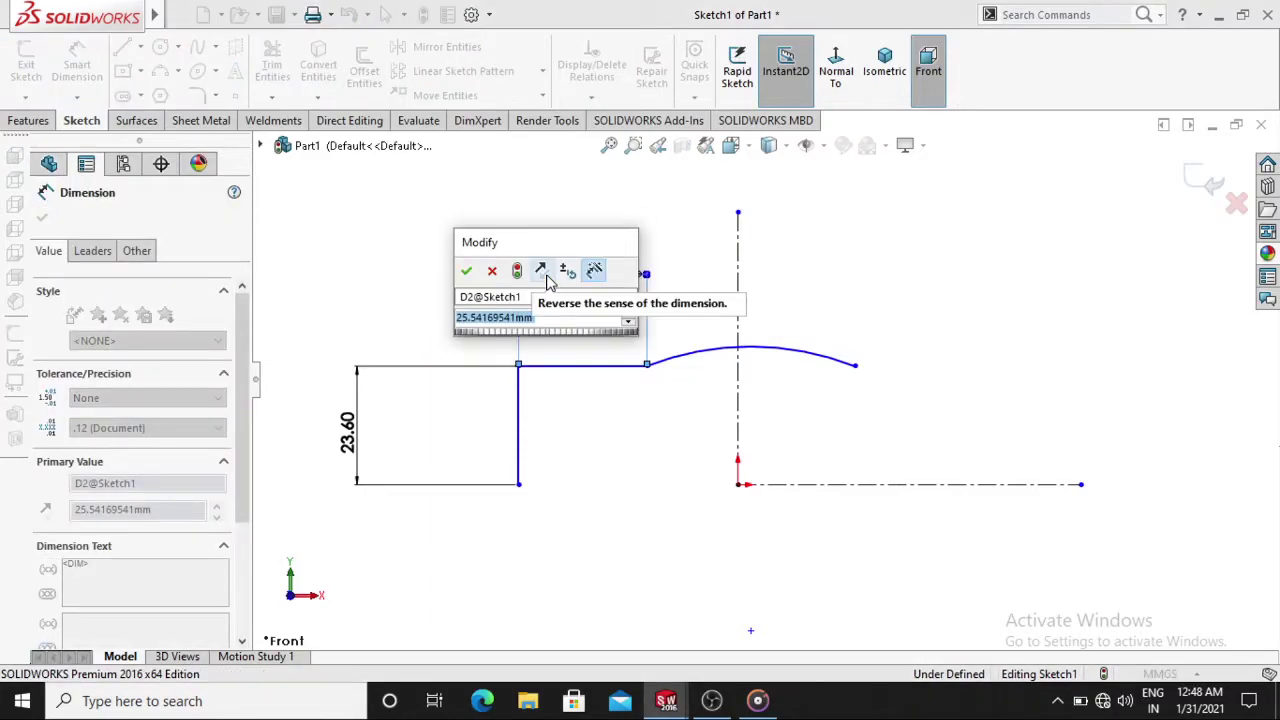
pyautogui.write('37')
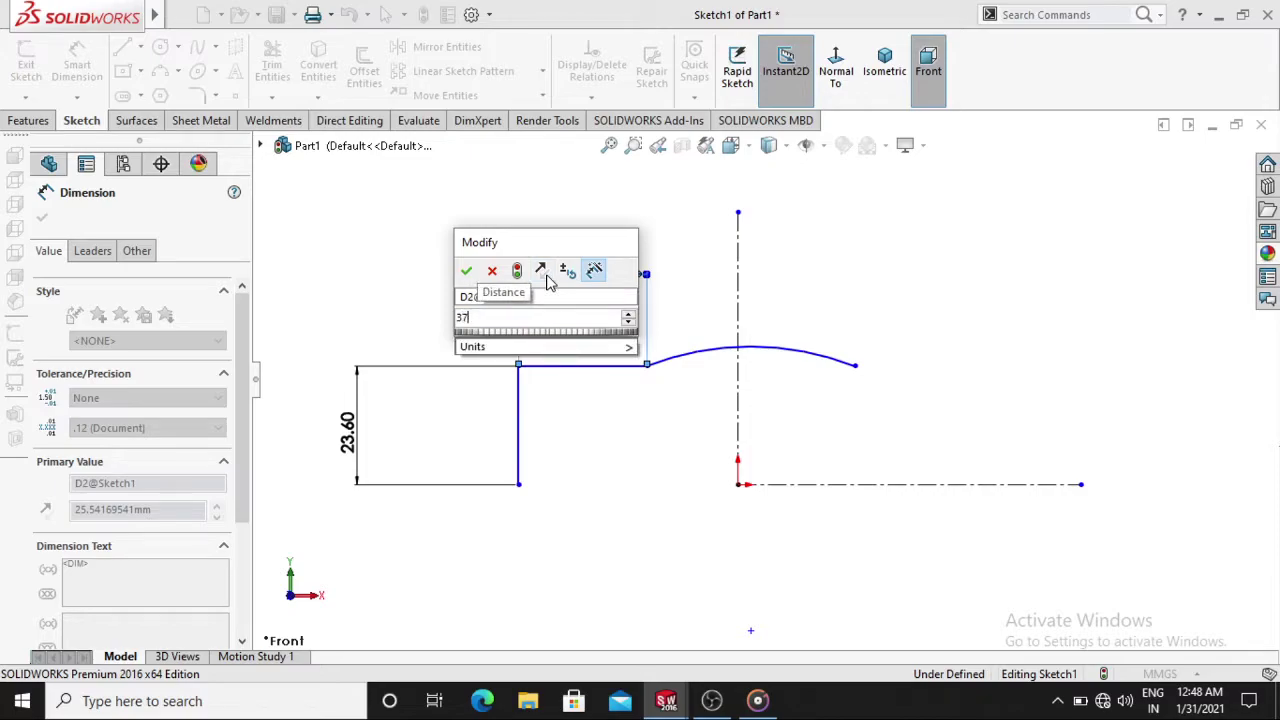
pyautogui.write('.02')
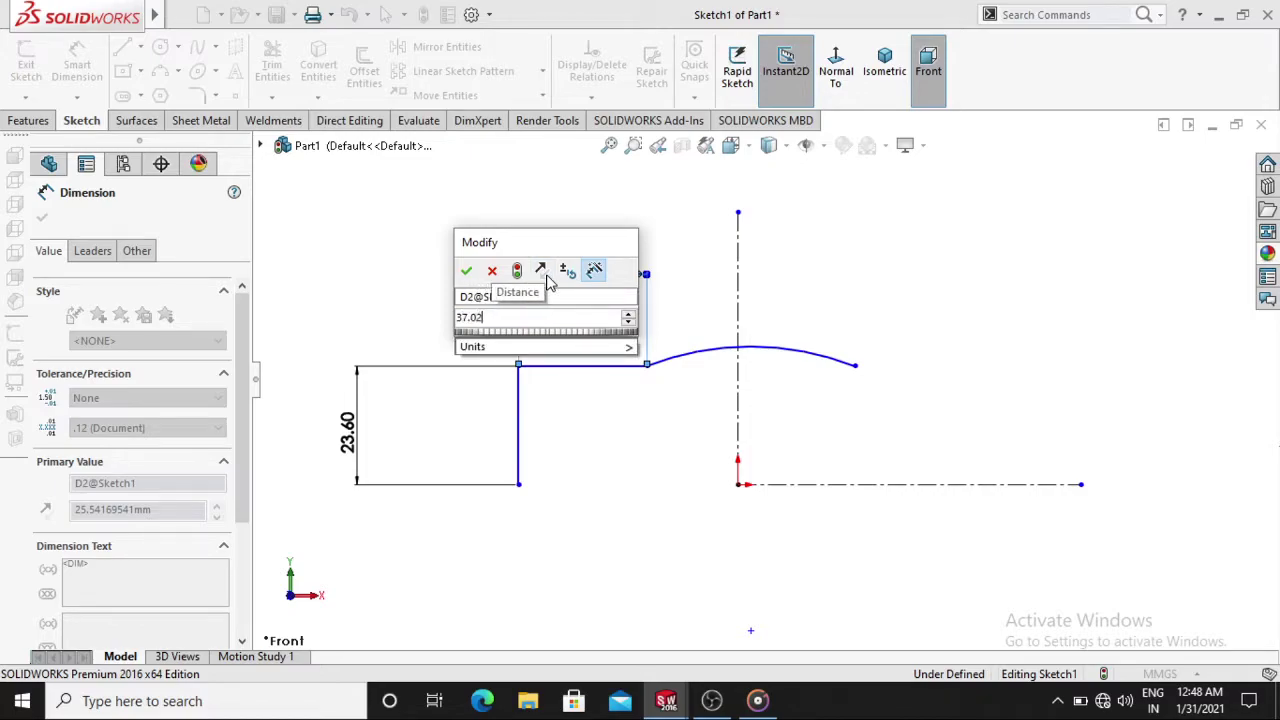
pyautogui.press('Return')
pyautogui.click(380, 218)
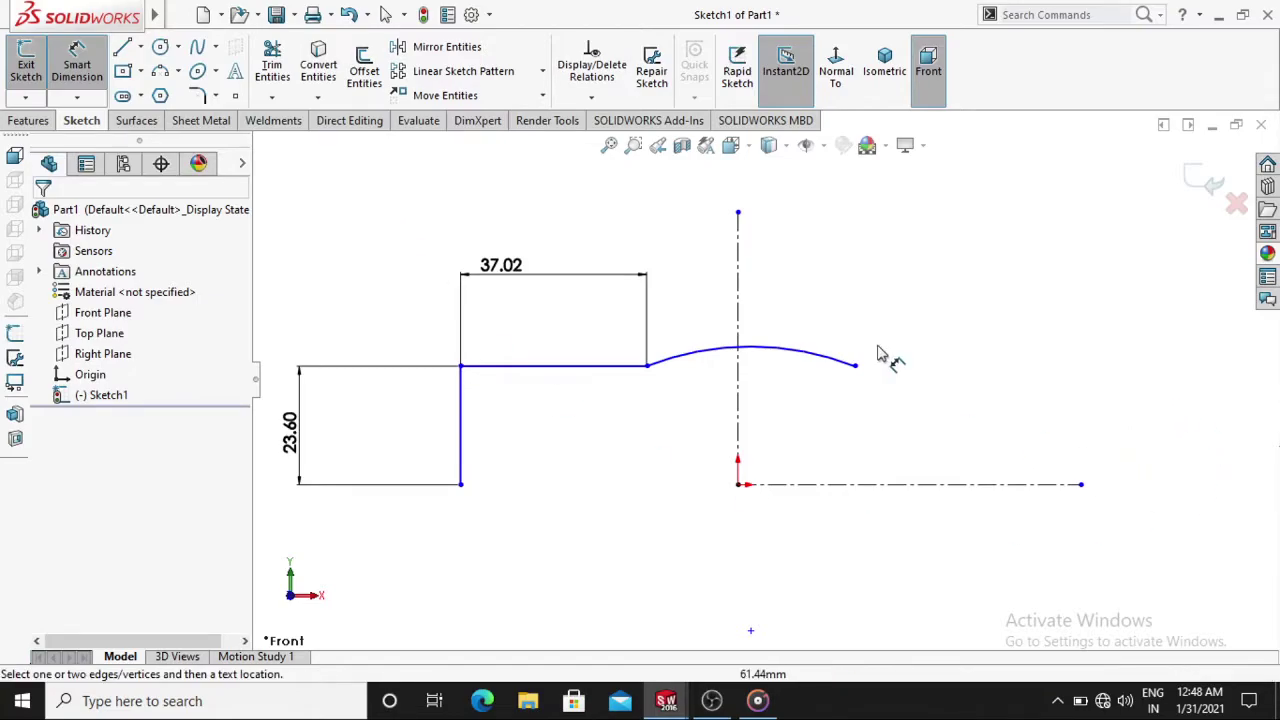
pyautogui.click(800, 358)
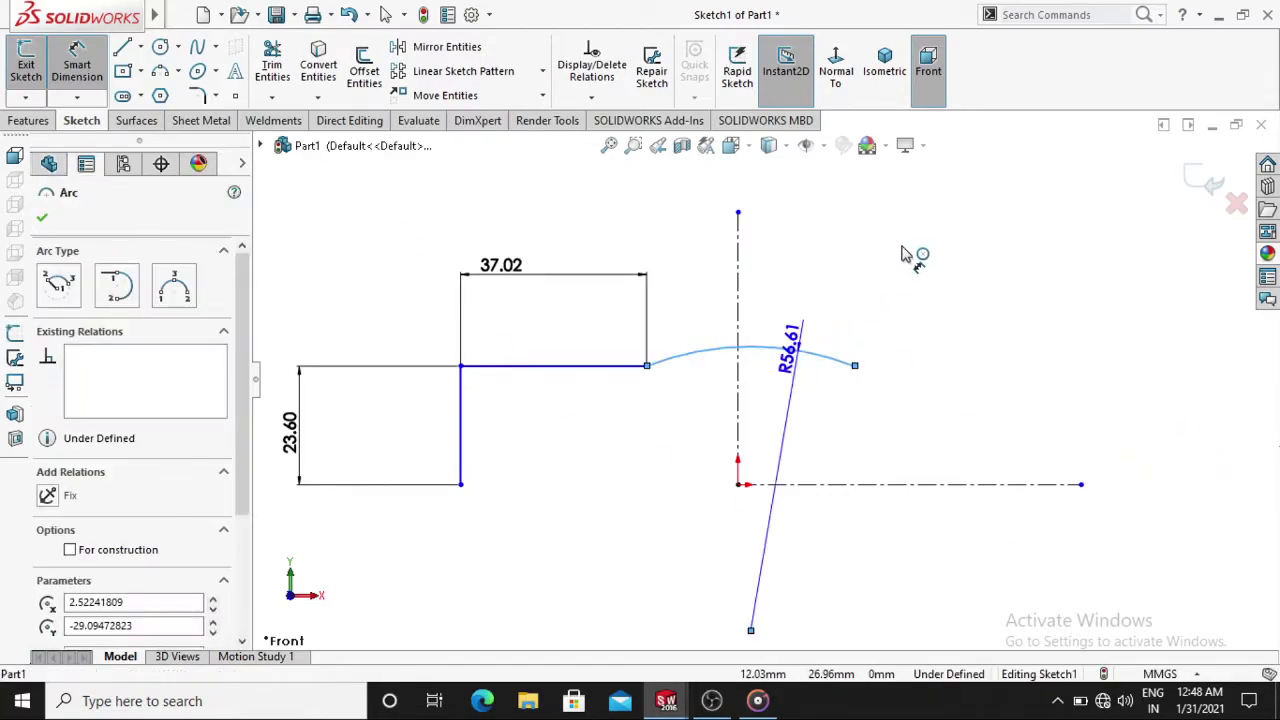
pyautogui.click(903, 254)
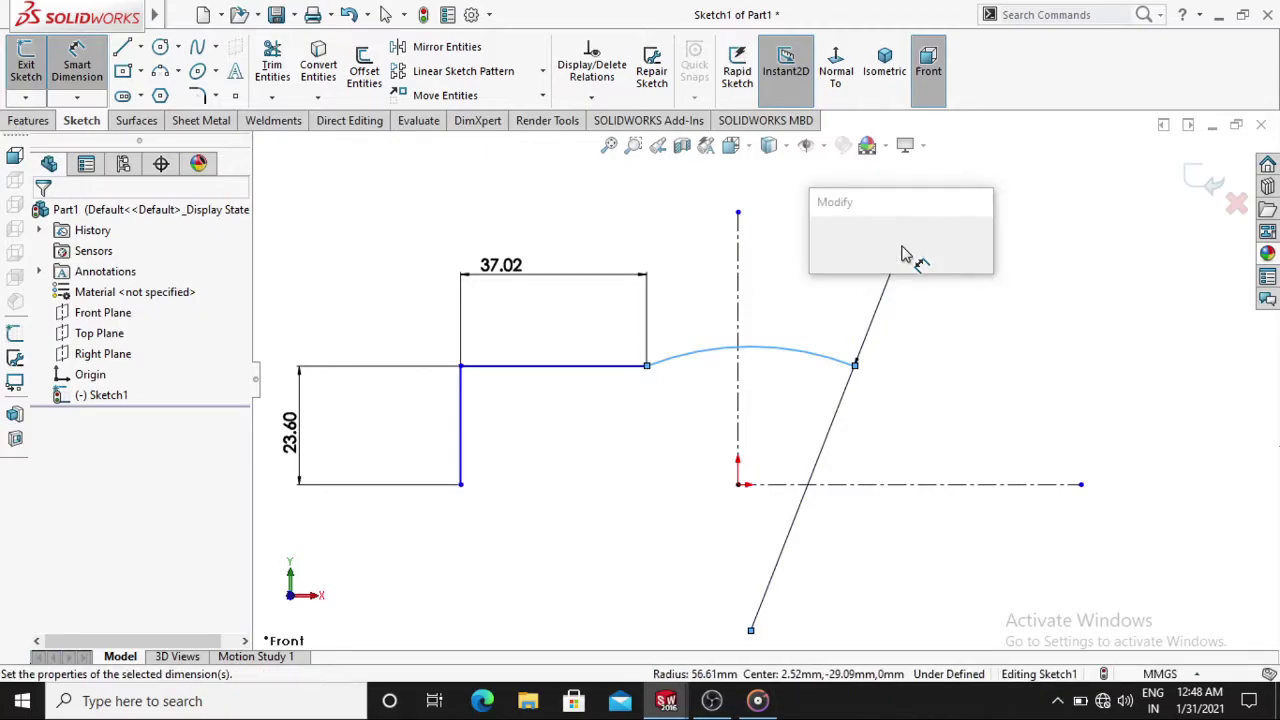
pyautogui.write('208.')
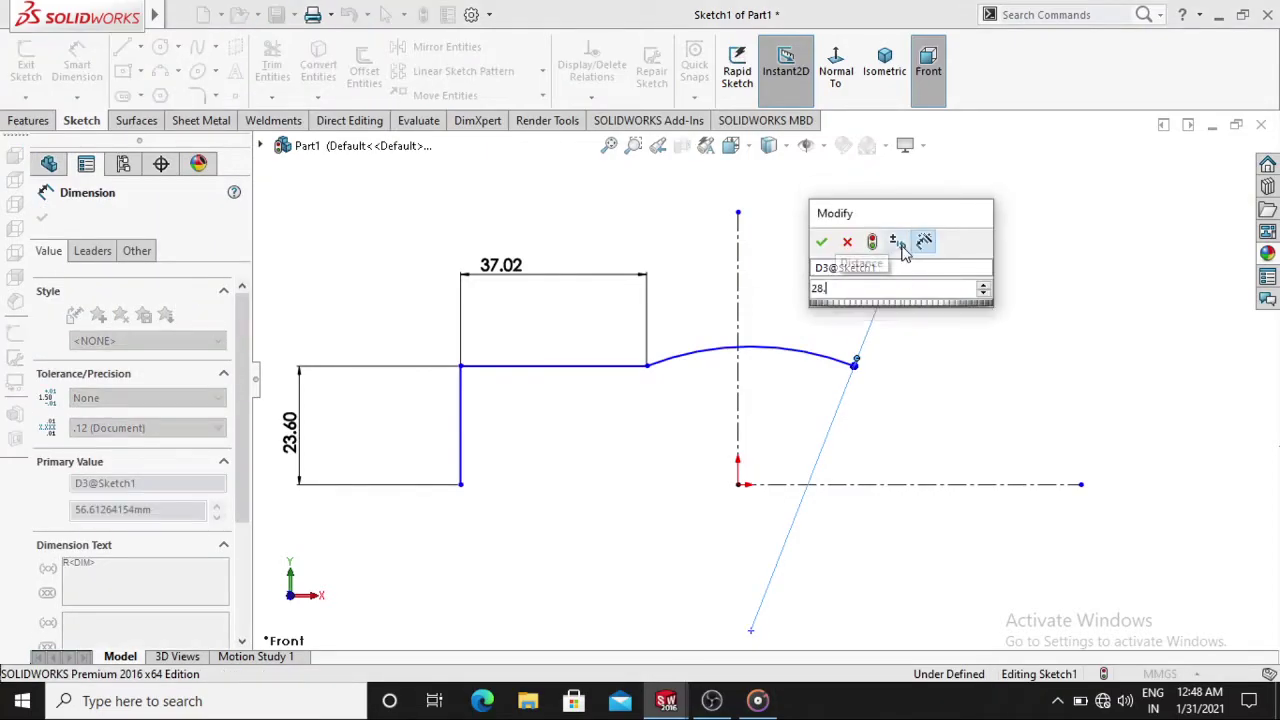
pyautogui.write('05')
pyautogui.press('Return')
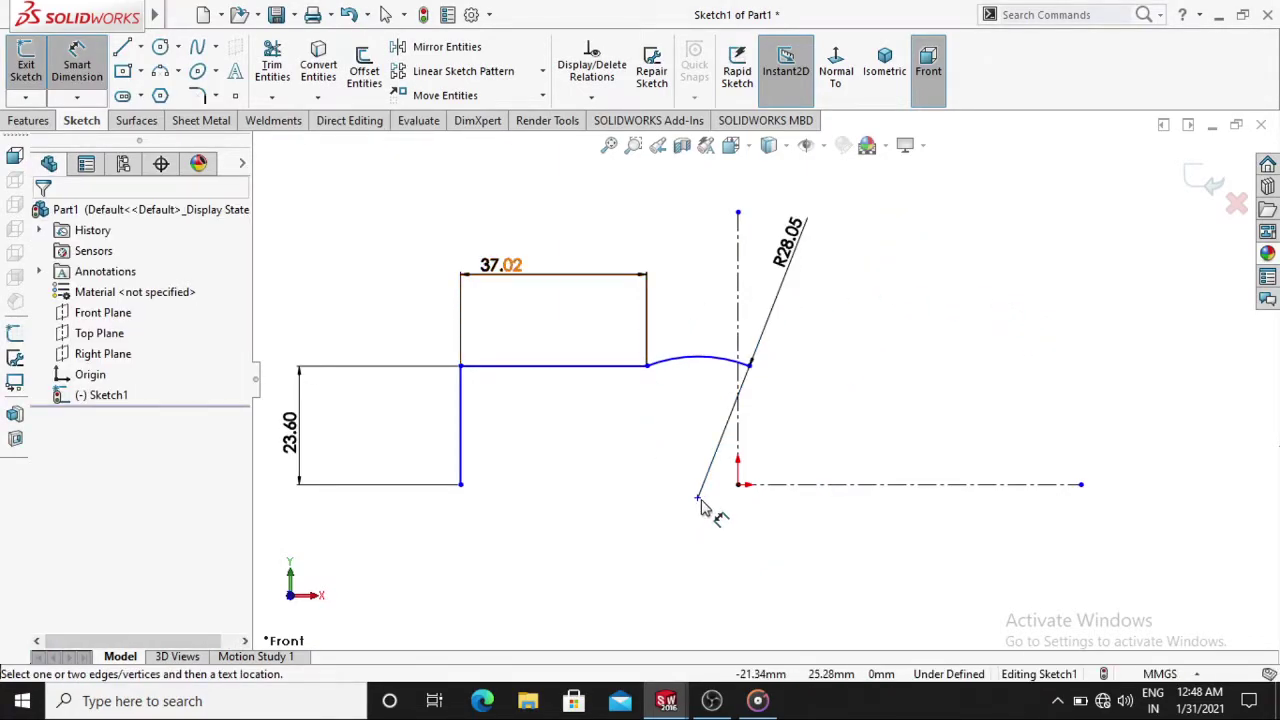
pyautogui.click(68, 78)
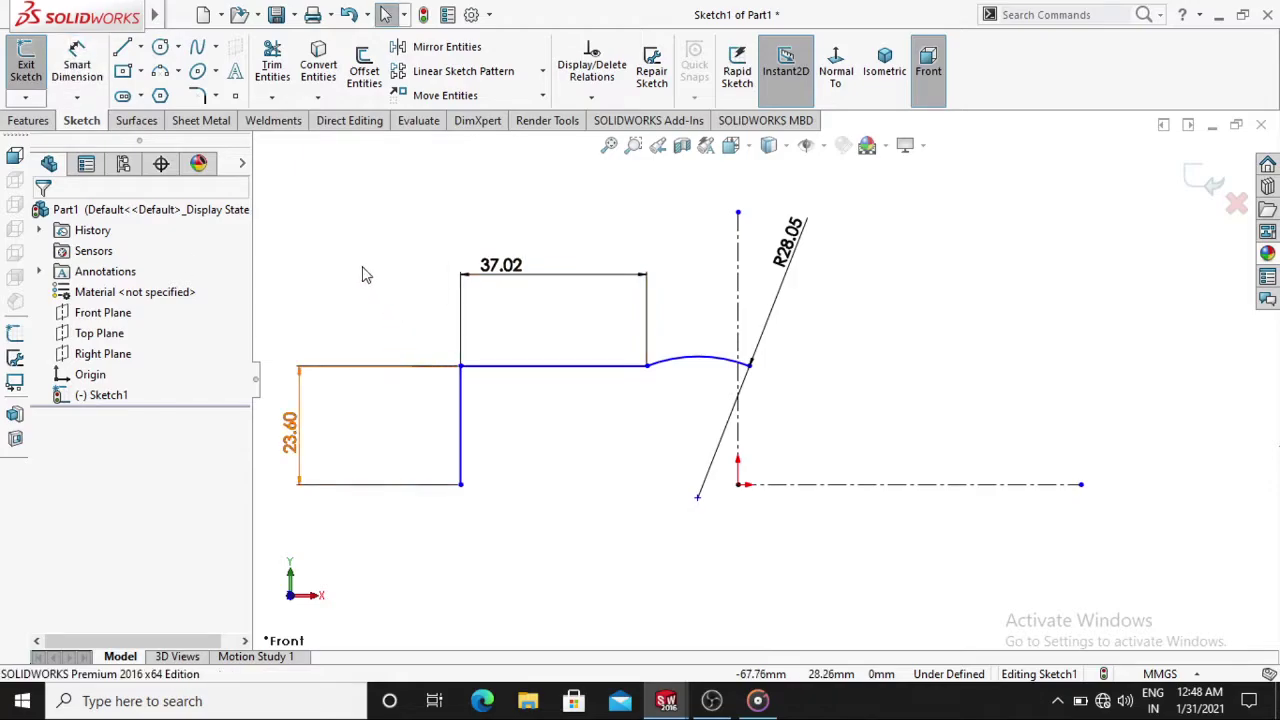
# Make the sloped line's endpoint coincident with the vertical centerline
pyautogui.click(699, 500)
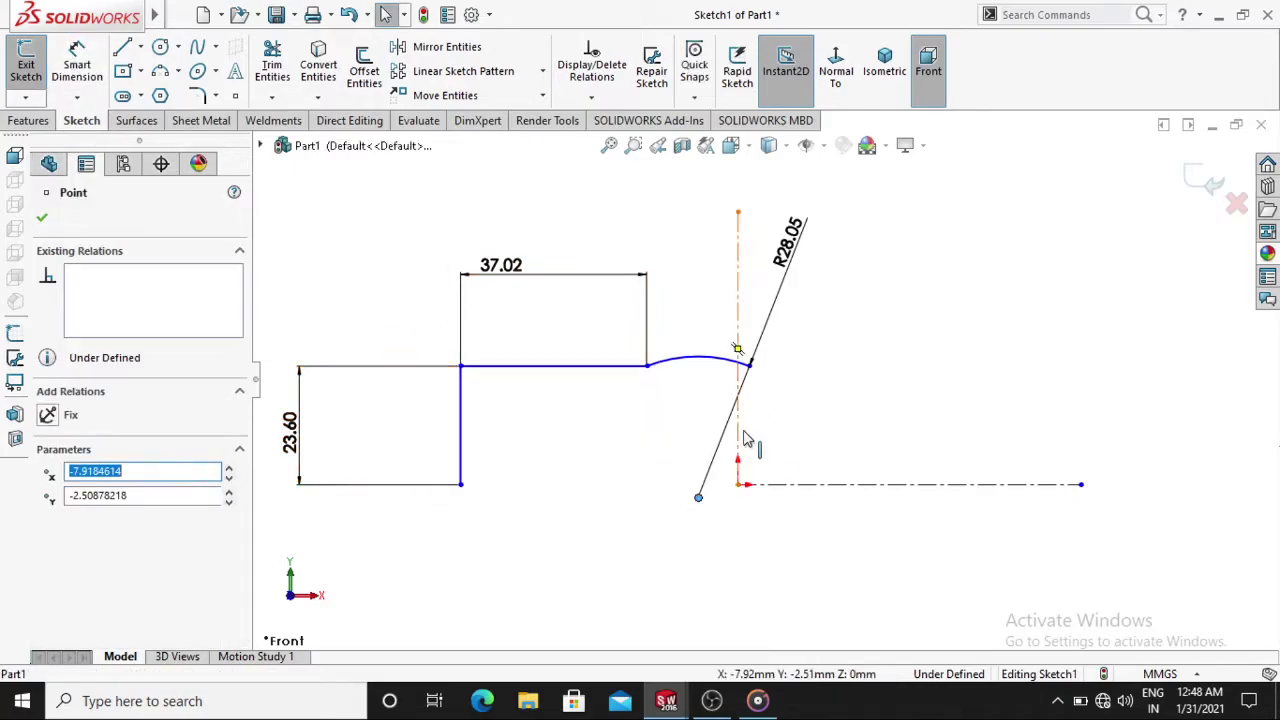
pyautogui.click(737, 349)
pyautogui.click(740, 390)
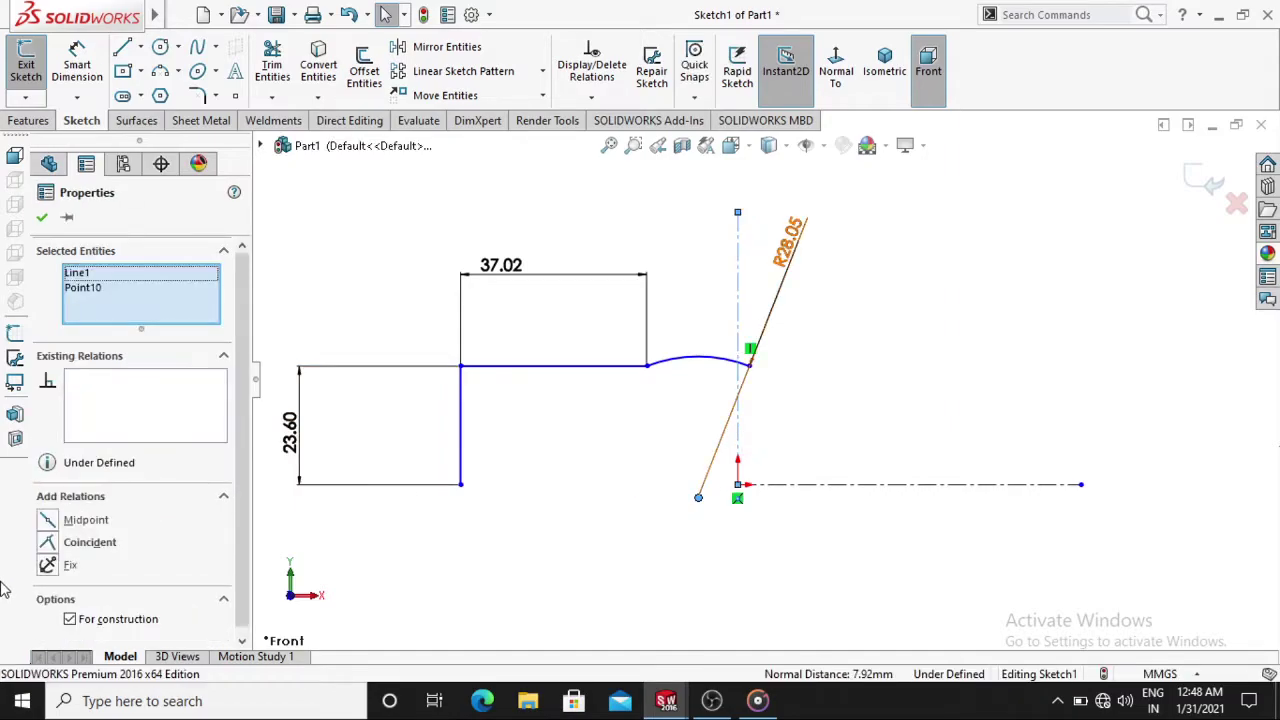
pyautogui.click(47, 543)
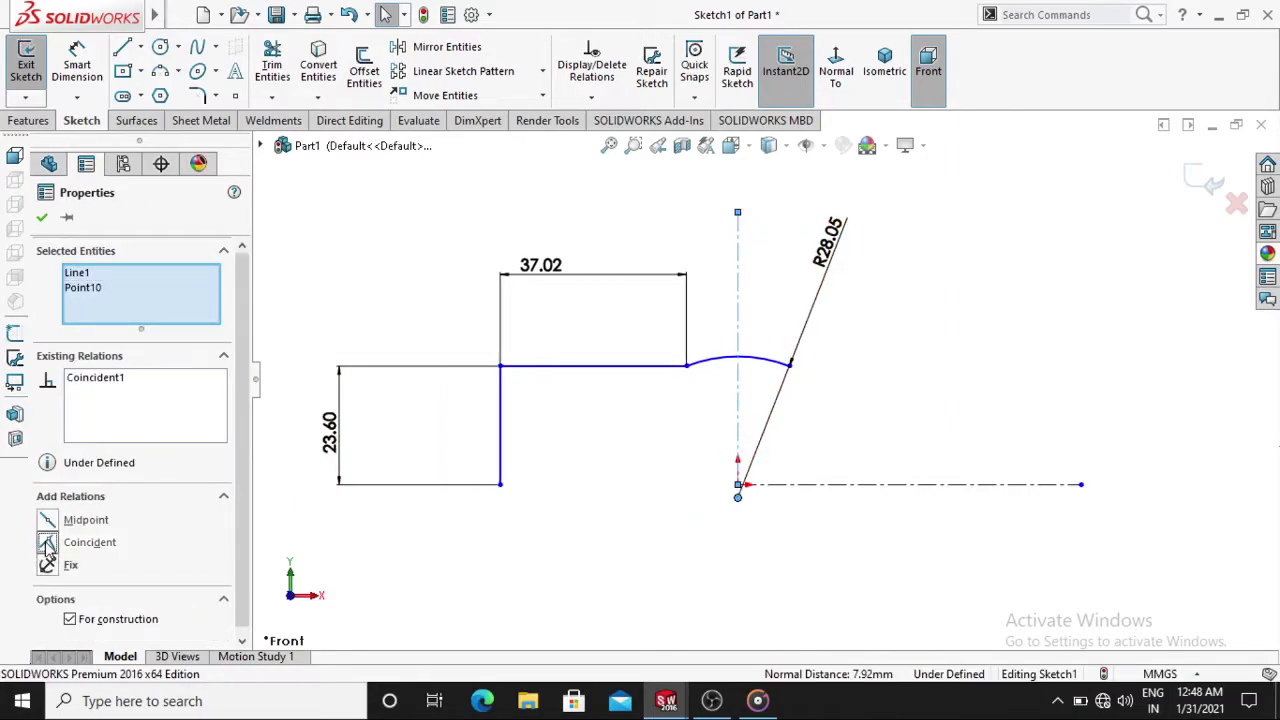
pyautogui.click(41, 217)
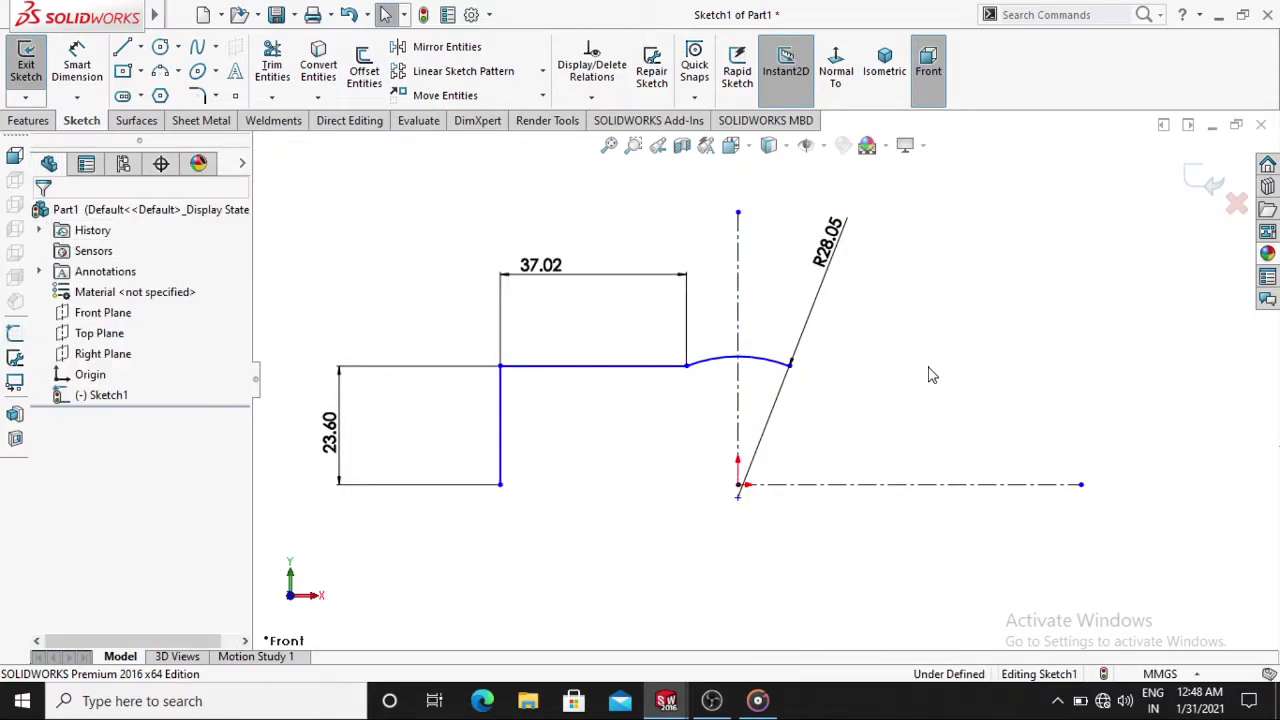
# Dimension the vertical edge's bottom point 53 horizontally from the origin
pyautogui.click(185, 14)
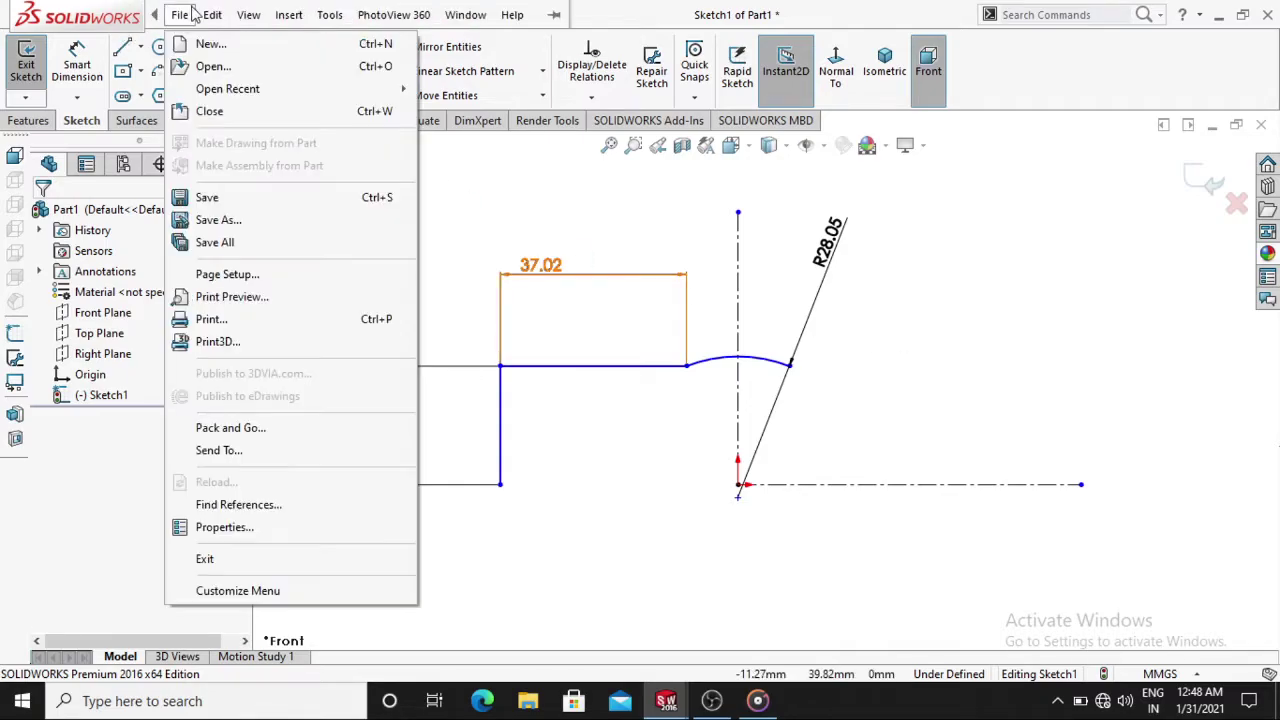
pyautogui.click(80, 80)
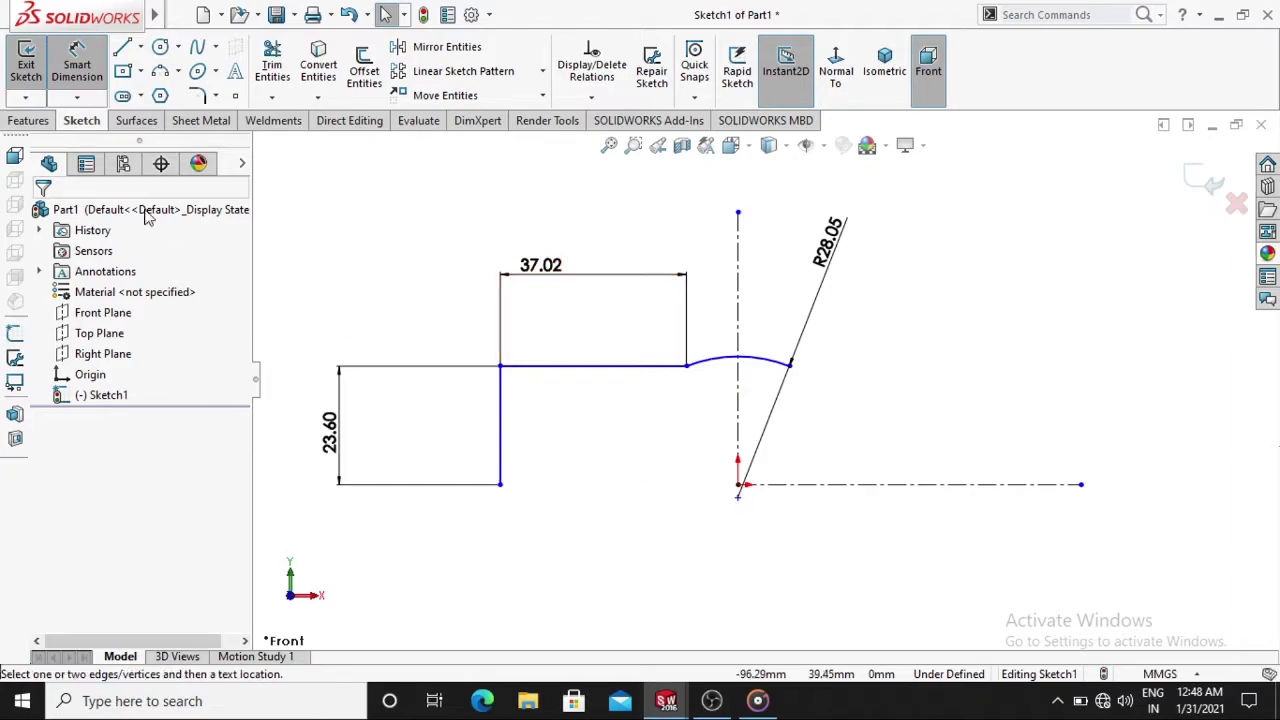
pyautogui.click(500, 485)
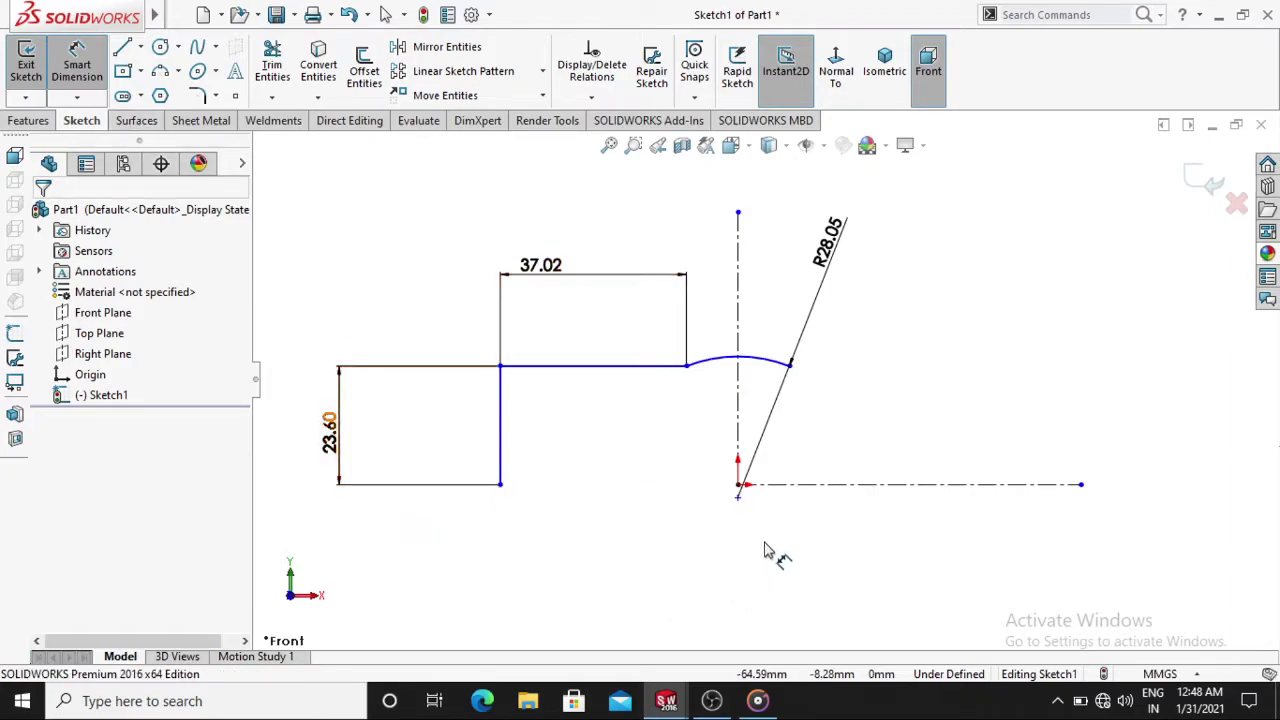
pyautogui.click(739, 486)
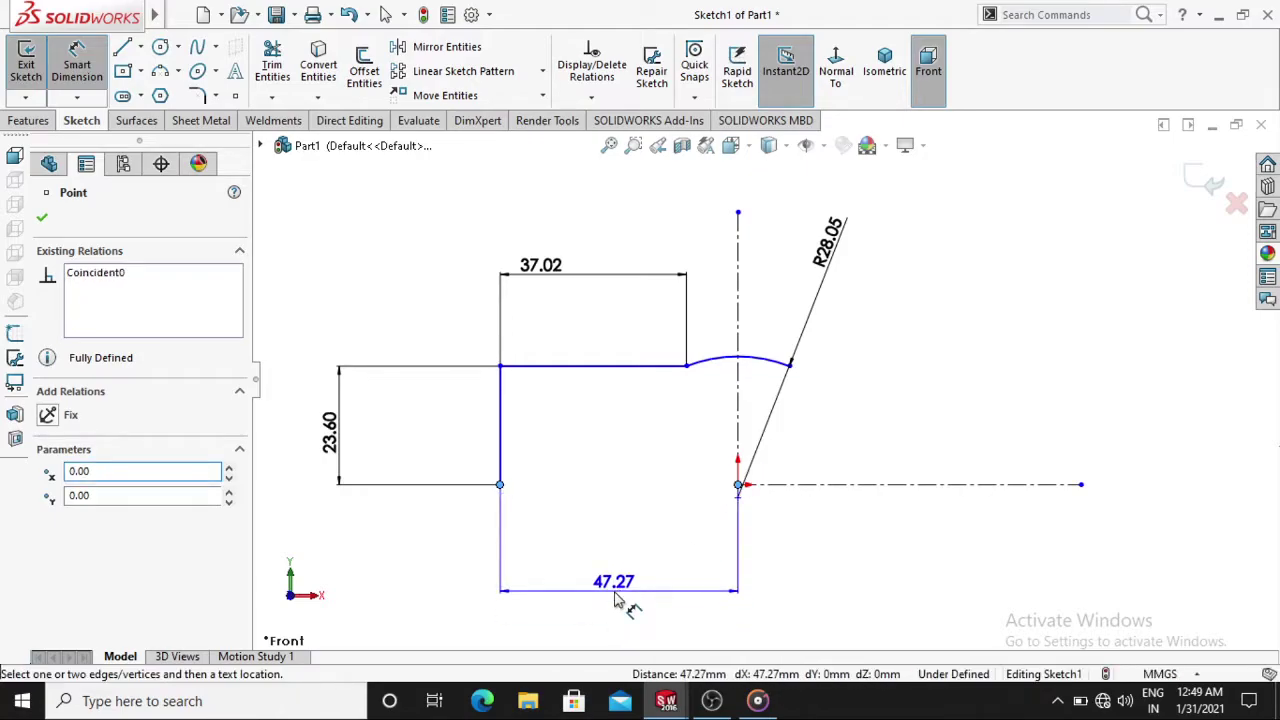
pyautogui.click(615, 598)
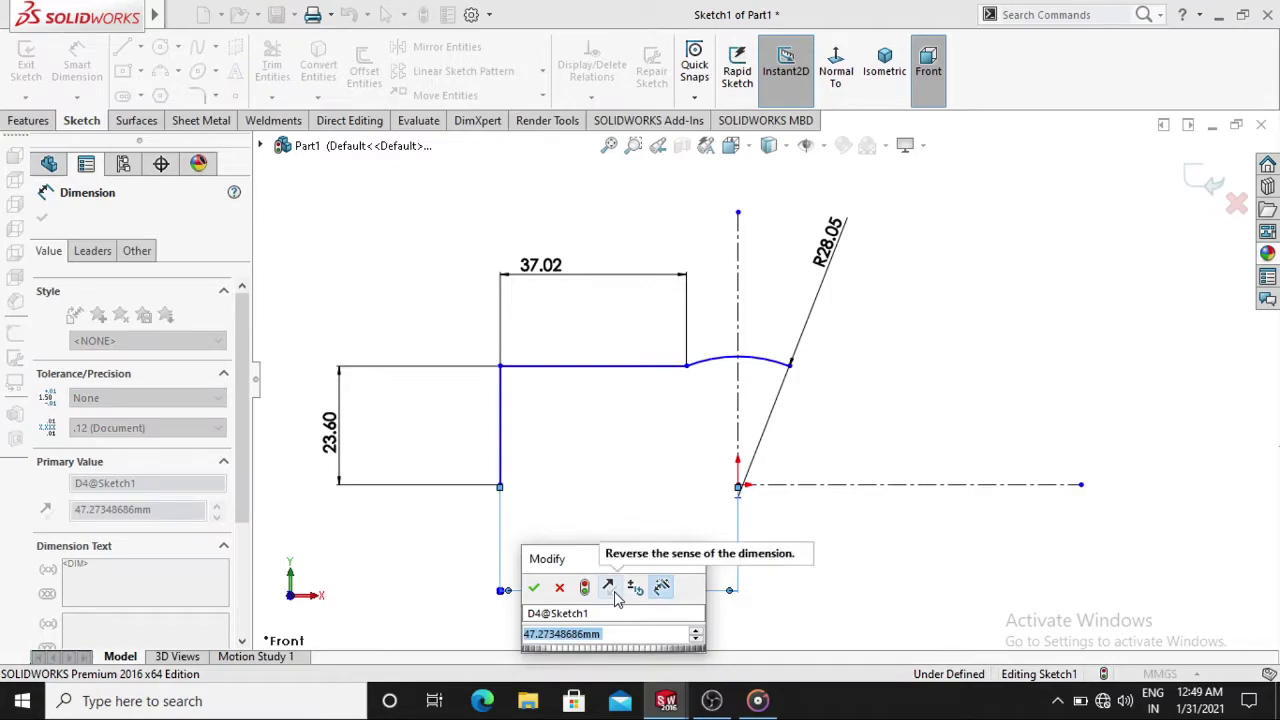
pyautogui.write('53')
pyautogui.press('Return')
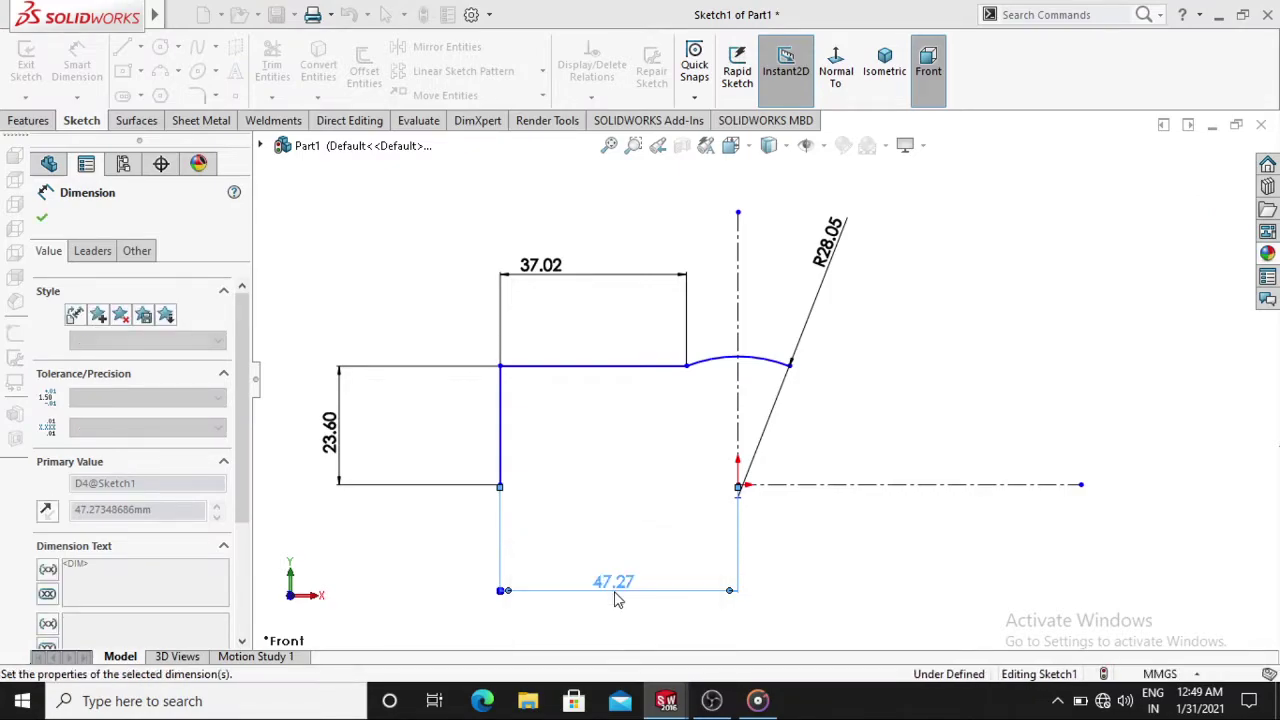
pyautogui.click(1080, 365)
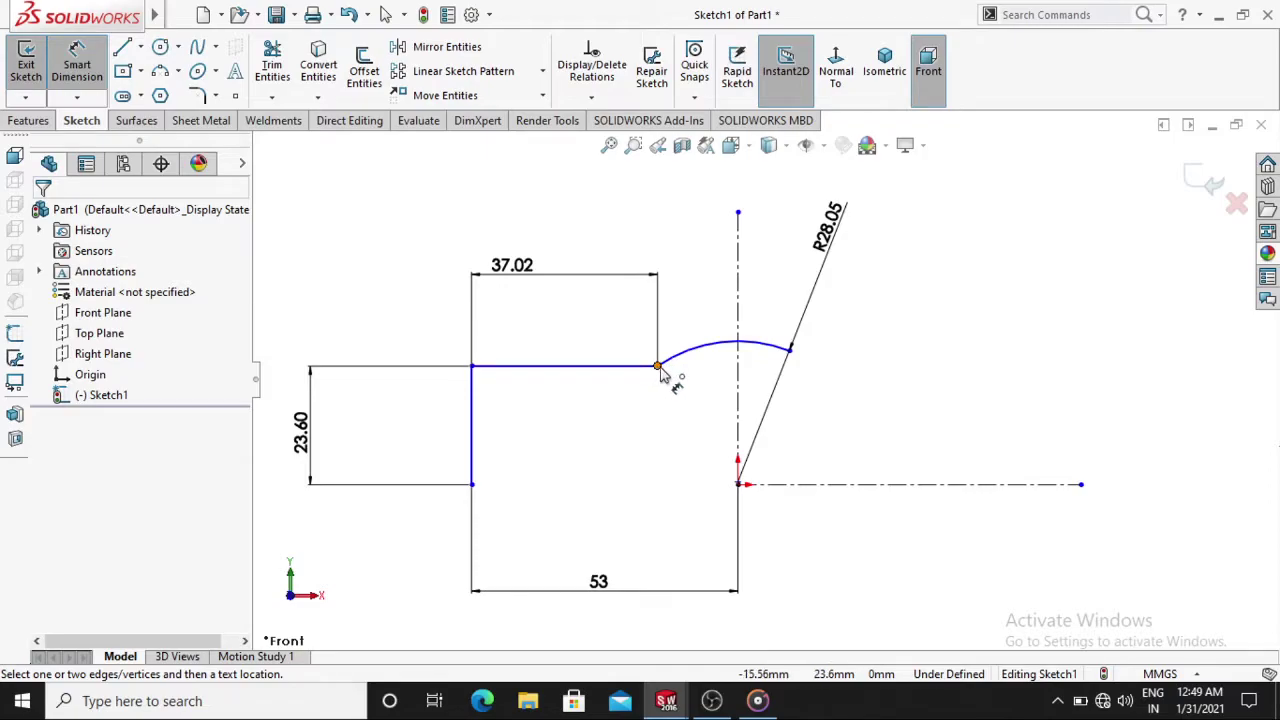
# Add a Horizontal relation between the arc's left and right endpoints
pyautogui.click(658, 367)
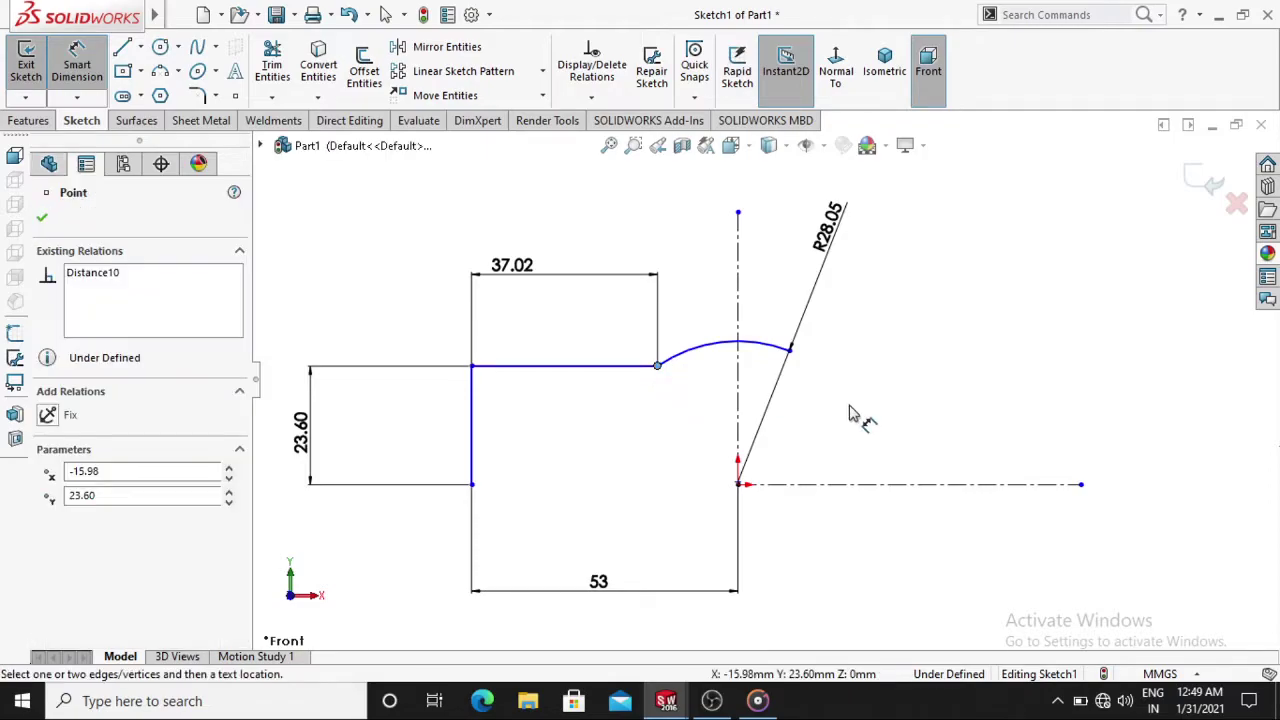
pyautogui.click(791, 351)
pyautogui.press('Escape')
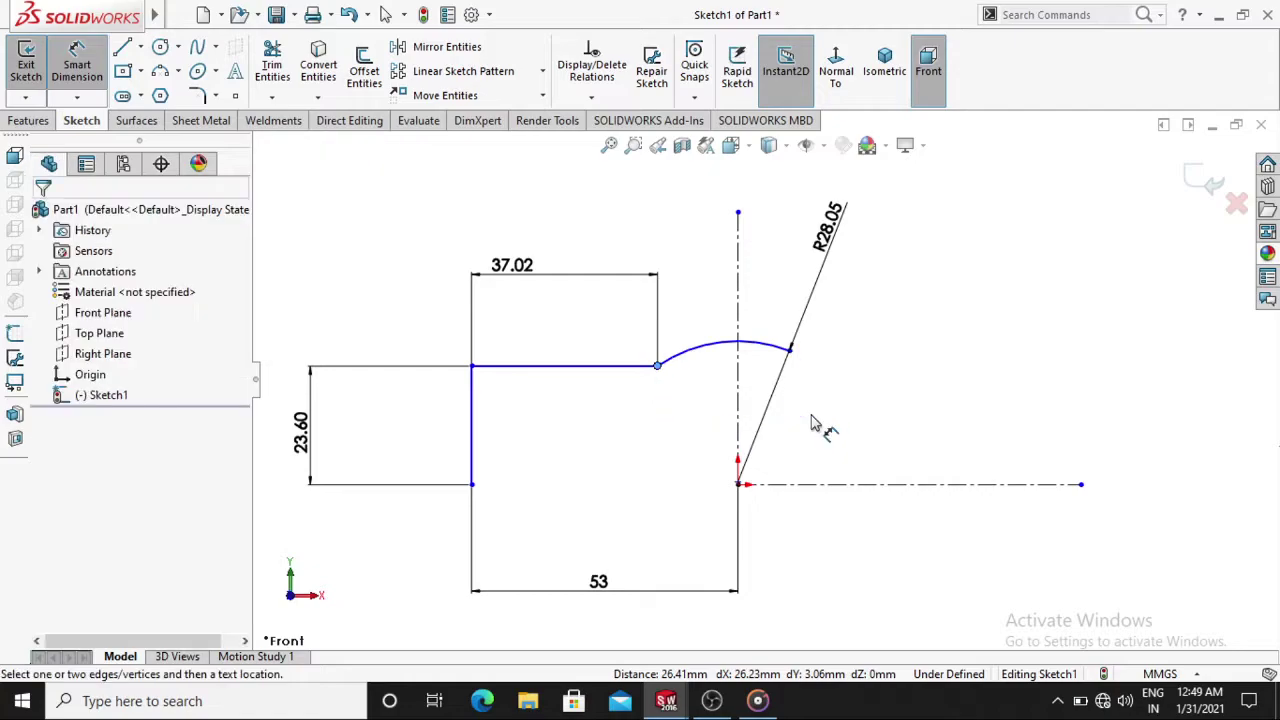
pyautogui.click(385, 14)
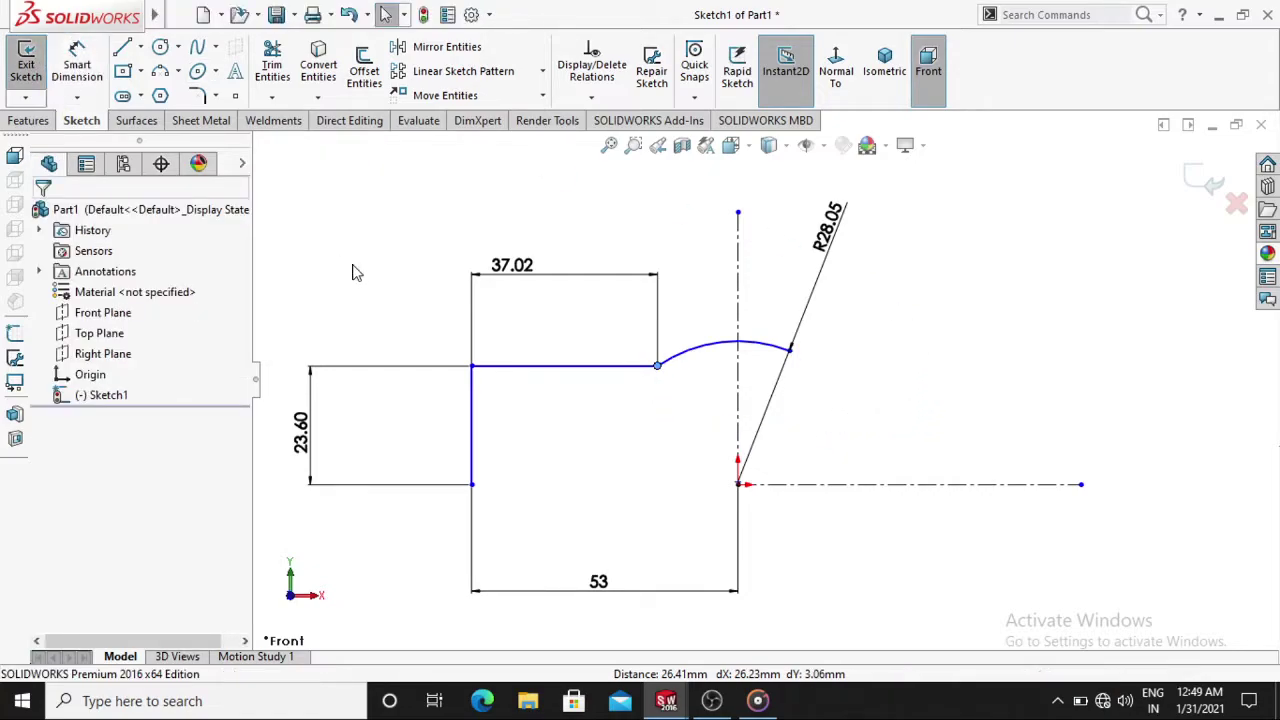
pyautogui.click(663, 374)
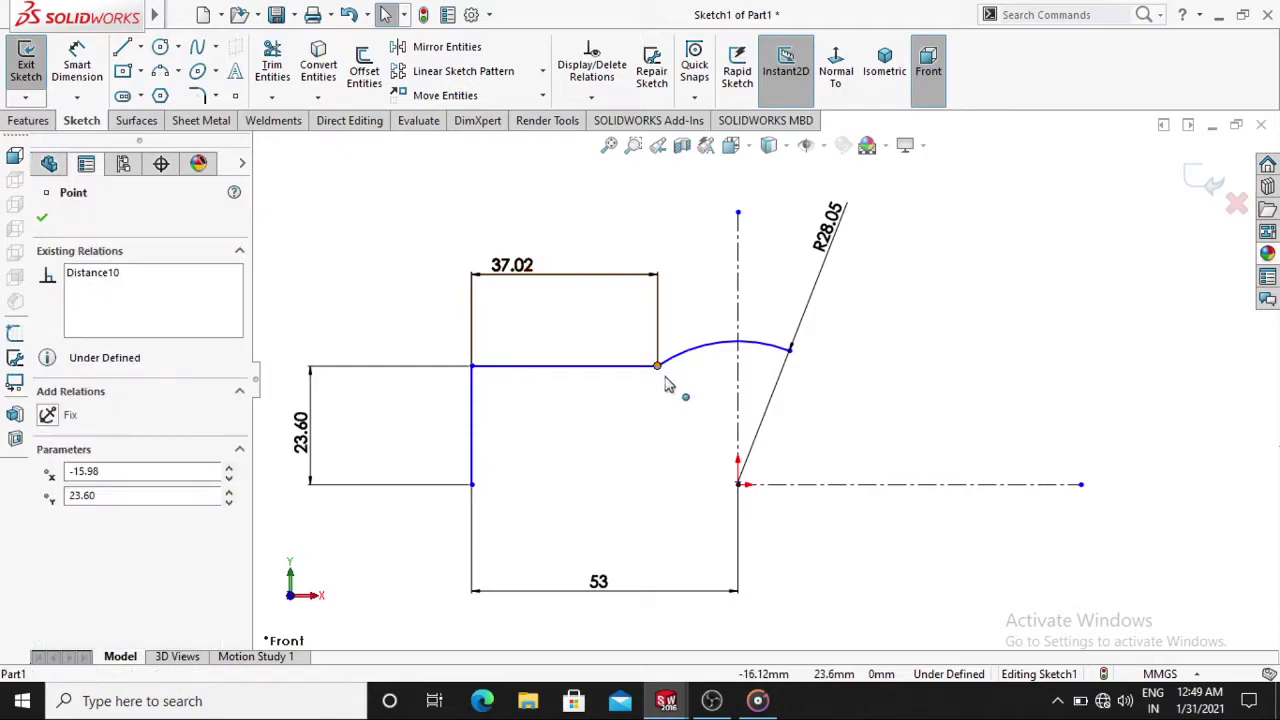
pyautogui.keyDown('ctrl'); pyautogui.click(790, 351); pyautogui.keyUp('ctrl')
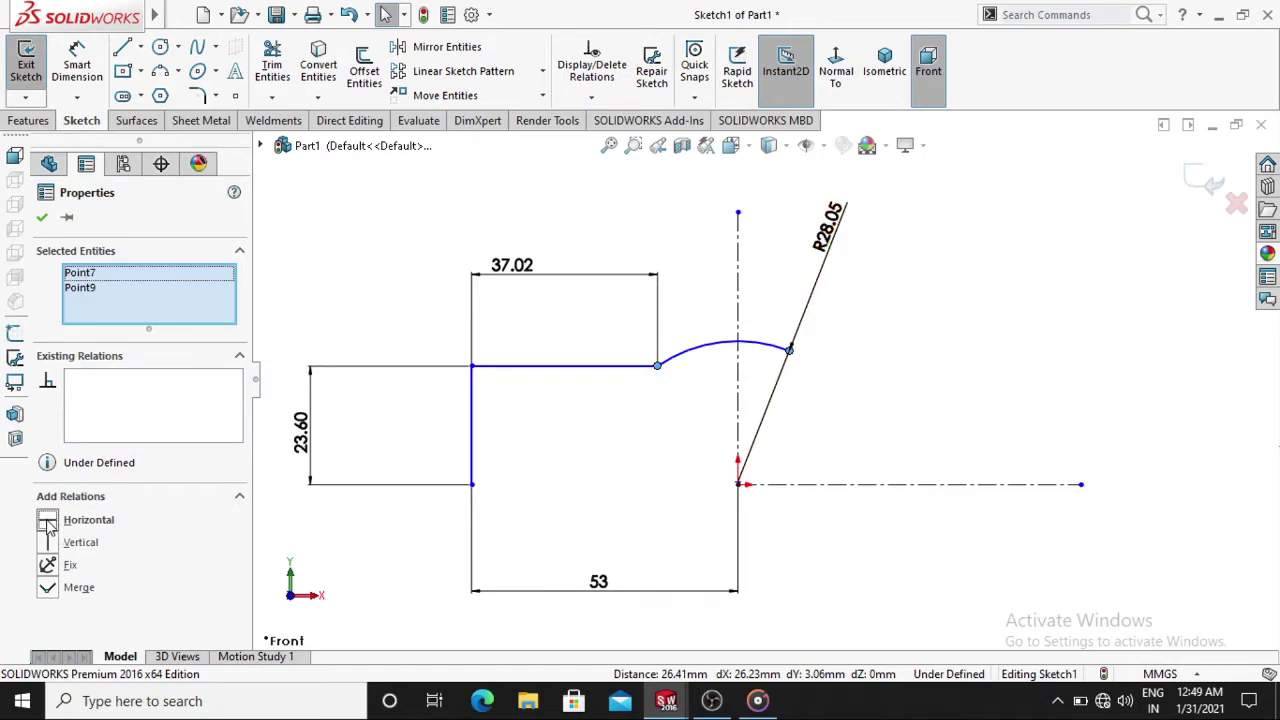
pyautogui.click(48, 522)
pyautogui.click(42, 218)
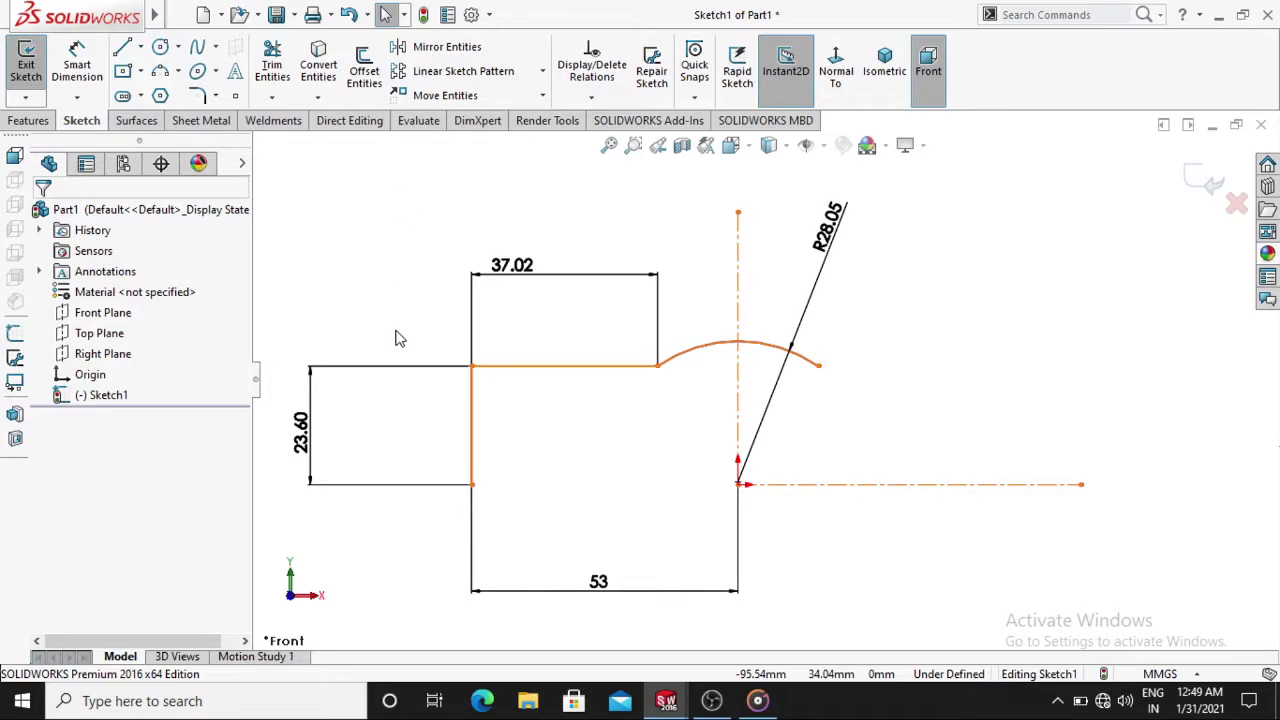
# Mirror the step lines and arc about the vertical centreline
pyautogui.click(440, 47)
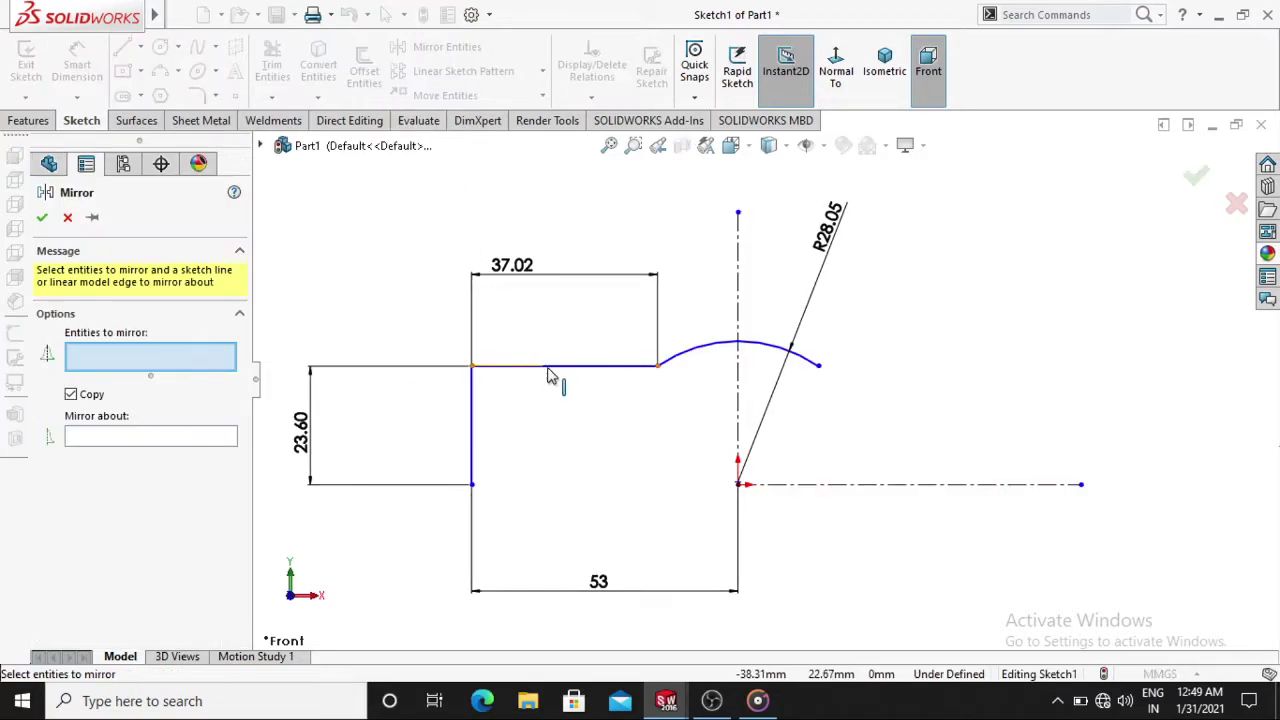
pyautogui.click(474, 410)
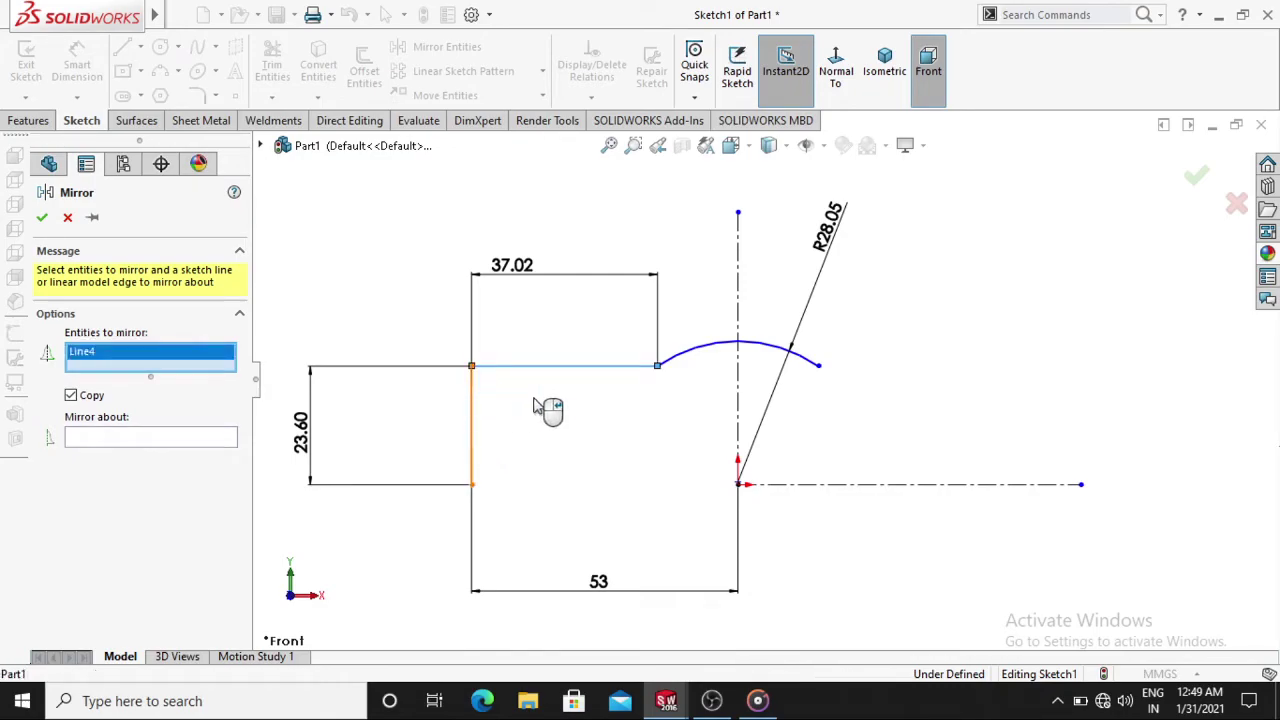
pyautogui.click(698, 358)
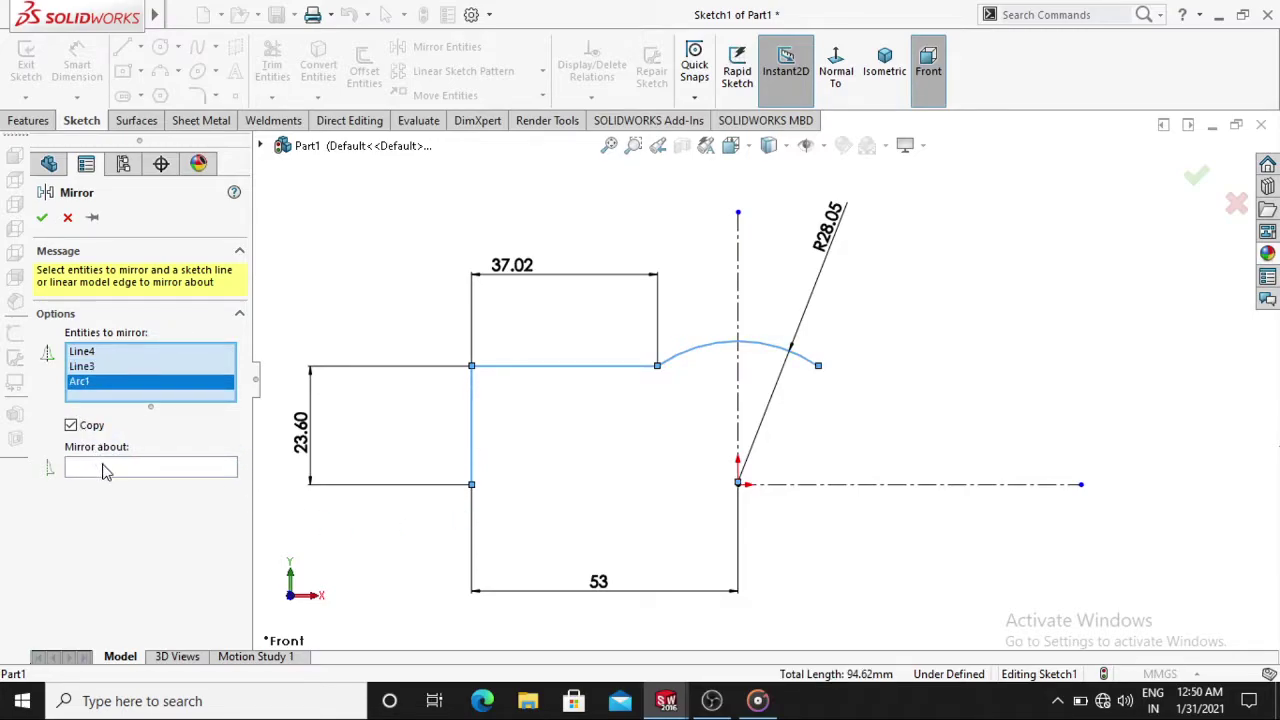
pyautogui.click(106, 471)
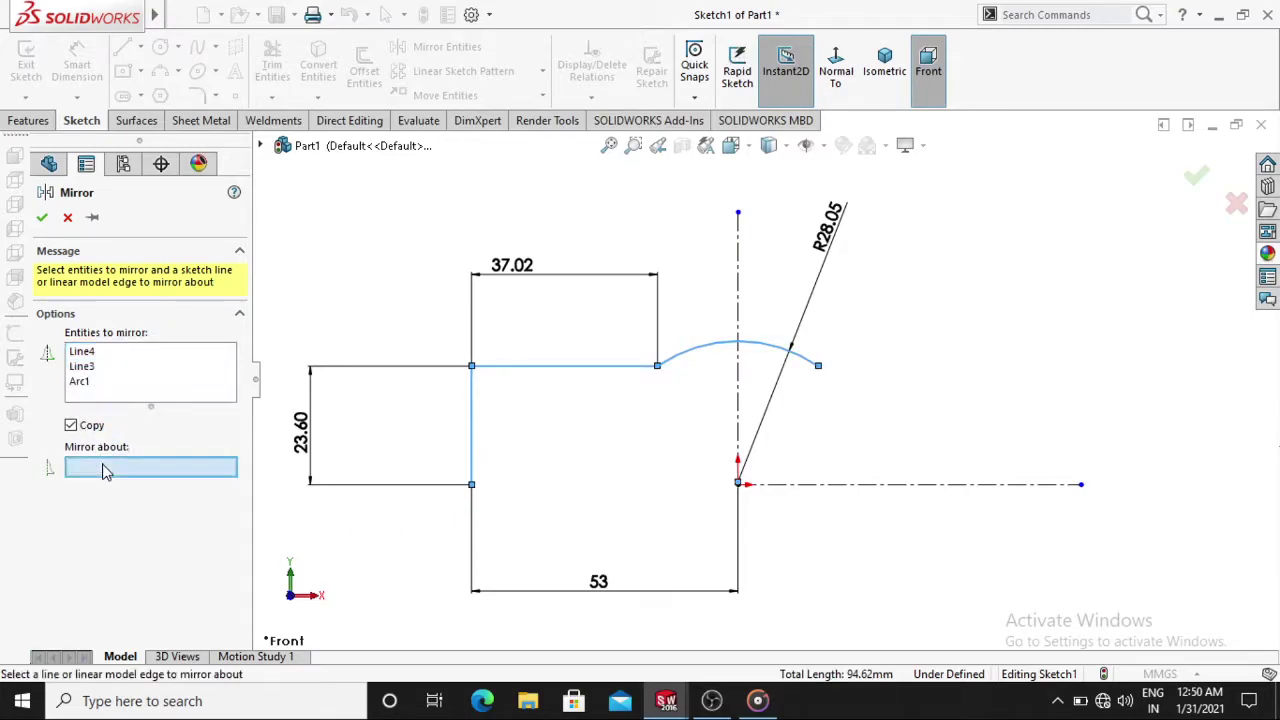
pyautogui.click(738, 296)
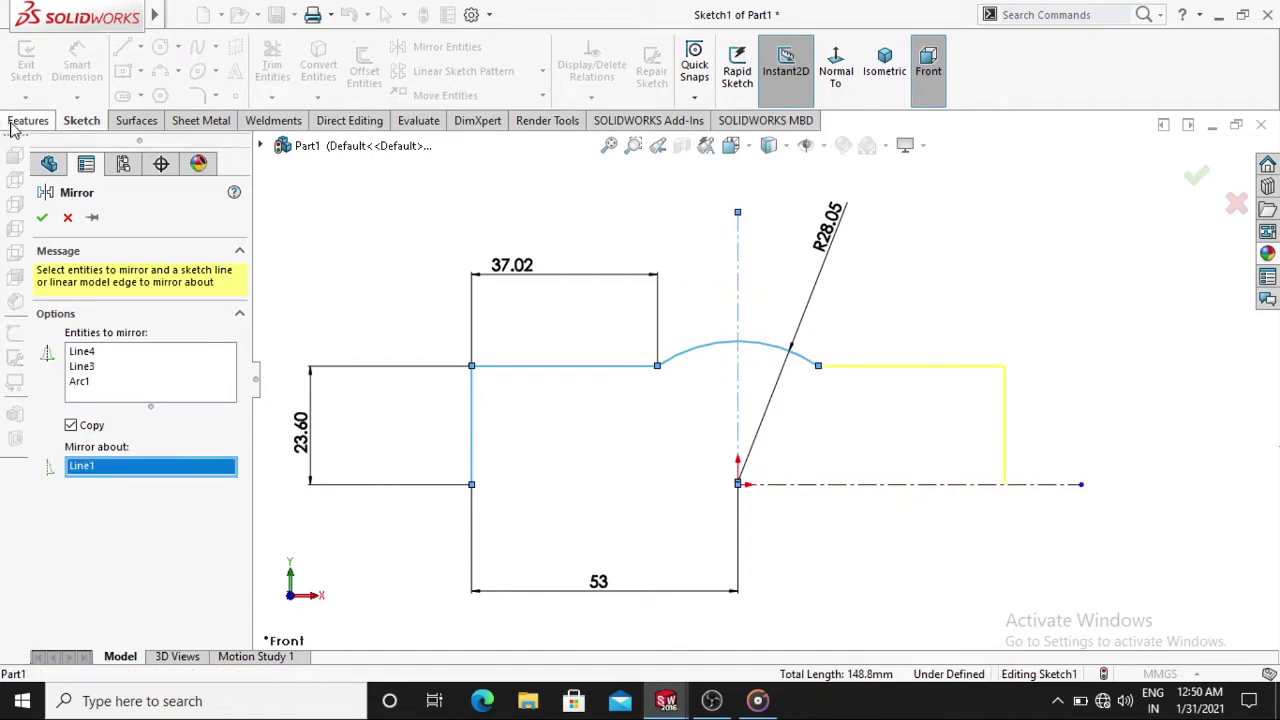
pyautogui.click(40, 218)
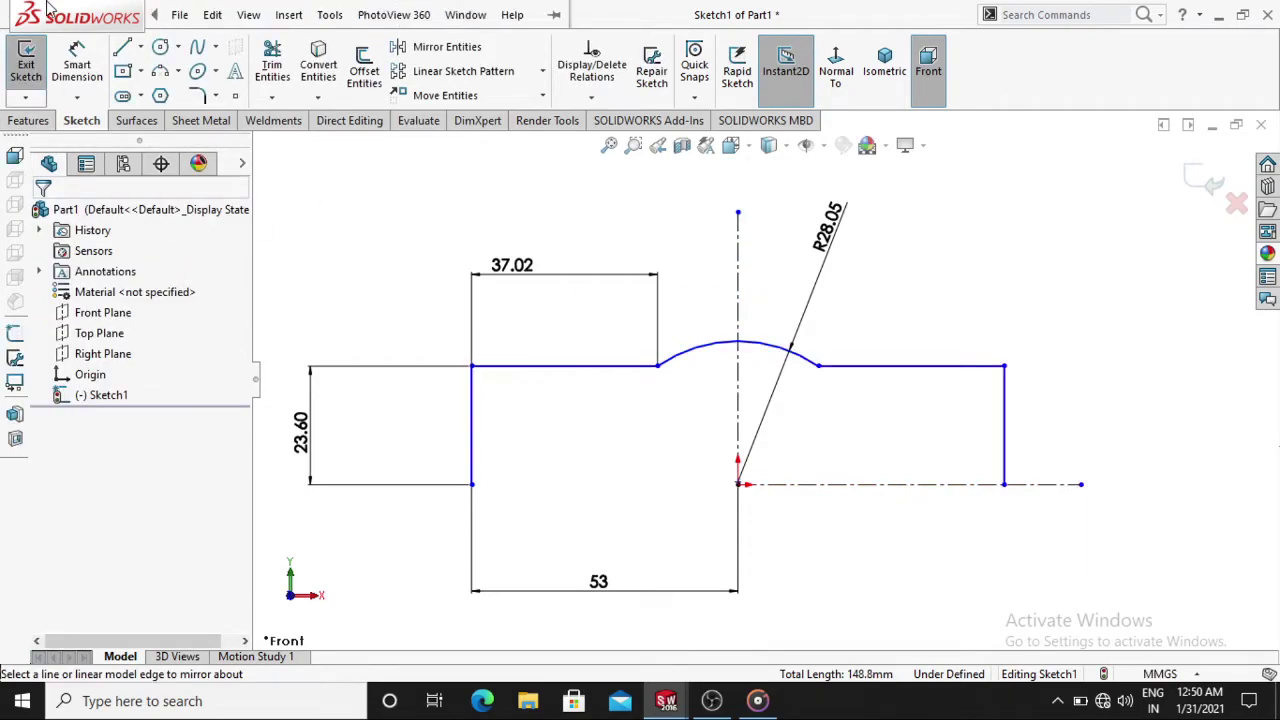
# Draw a straight bottom line from the profile's bottom-left to bottom-right corner
pyautogui.click(120, 48)
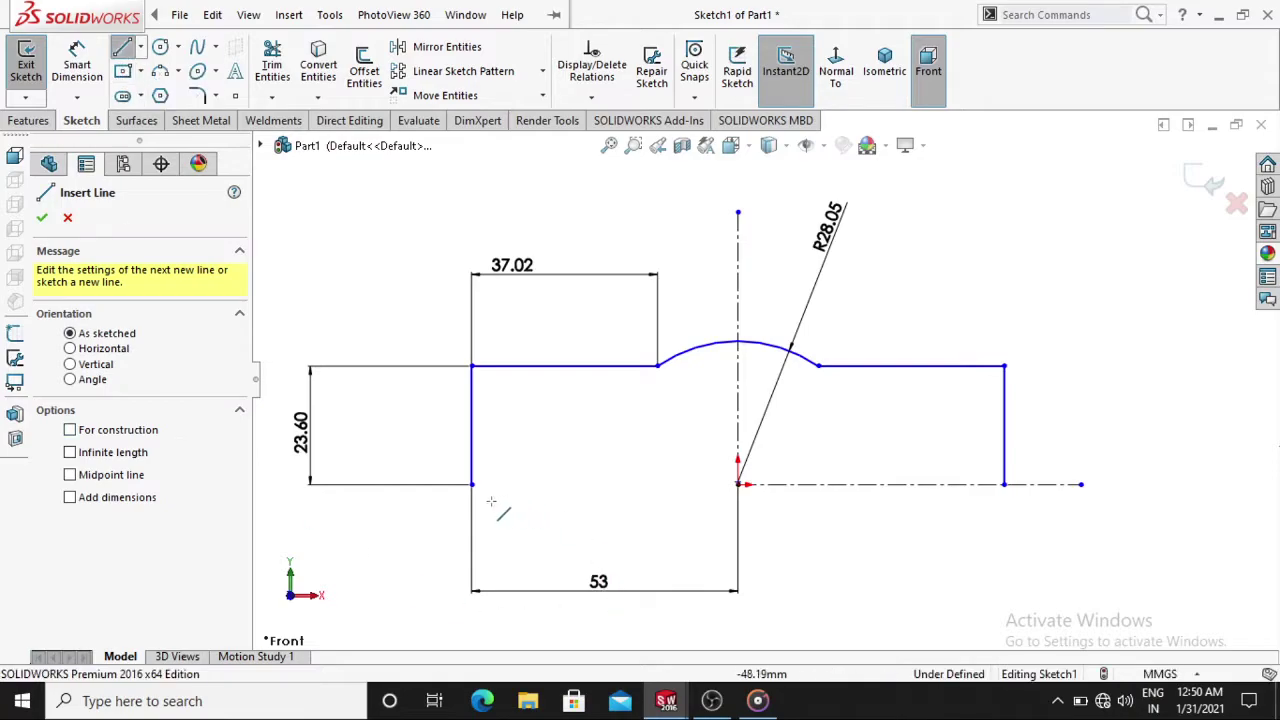
pyautogui.click(471, 426)
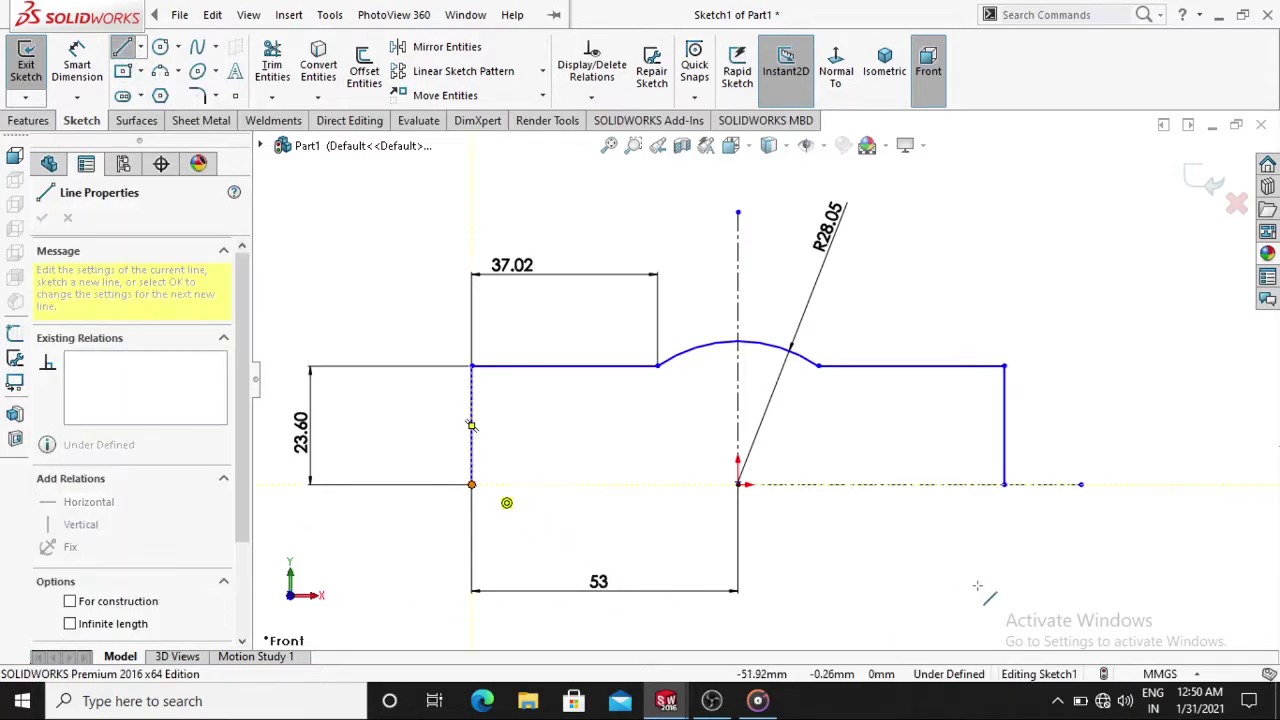
pyautogui.click(1004, 485)
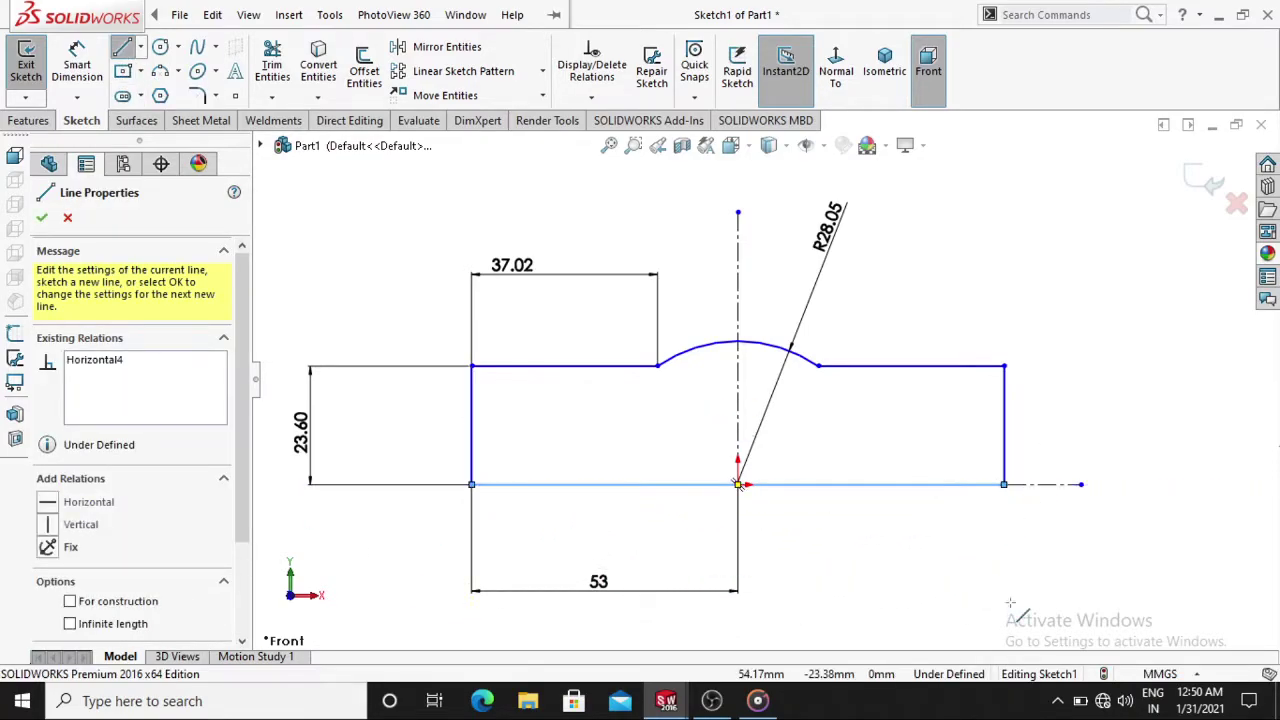
pyautogui.press('Escape')
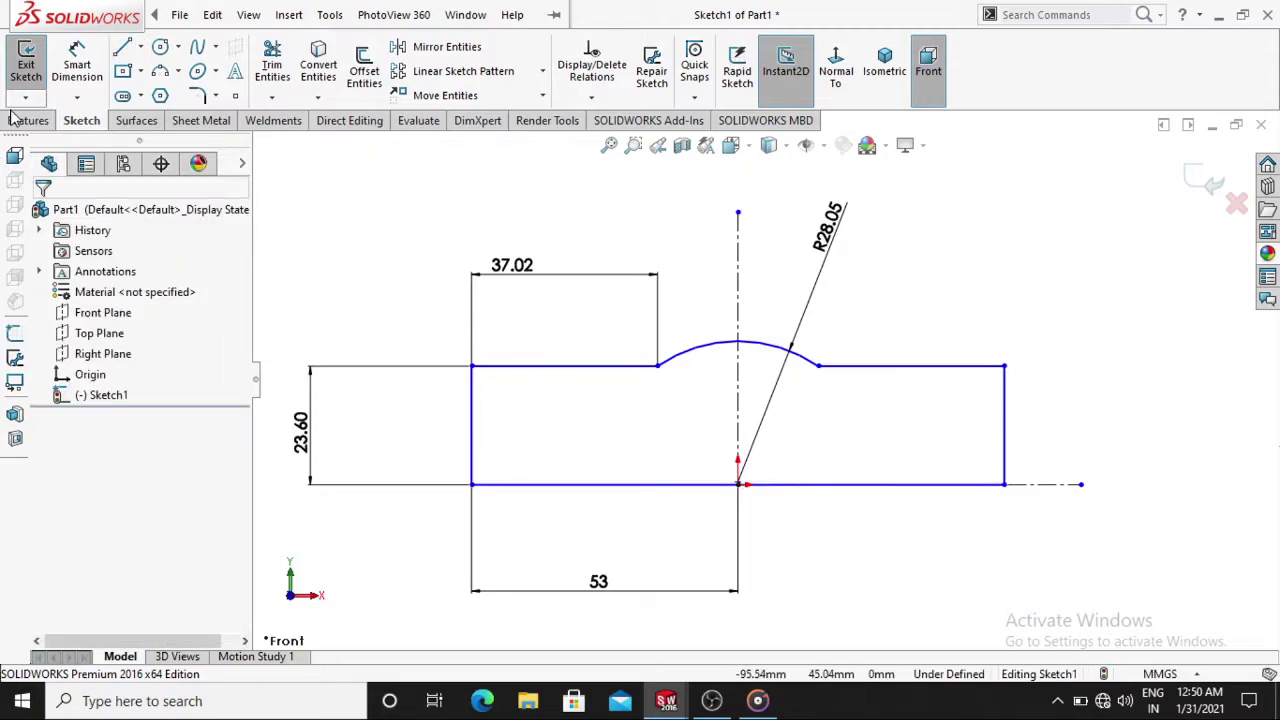
pyautogui.click(30, 121)
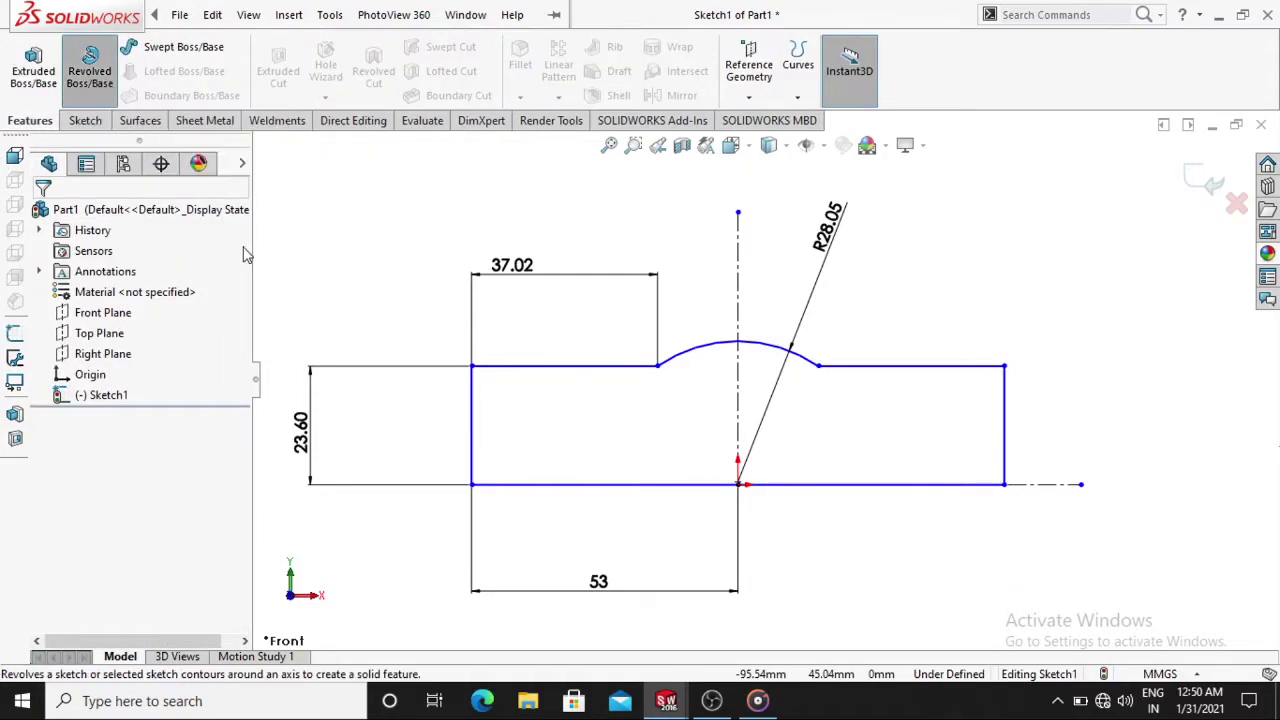
# Revolve the profile 360° about its bottom line to create Revolve1
pyautogui.click(89, 68)
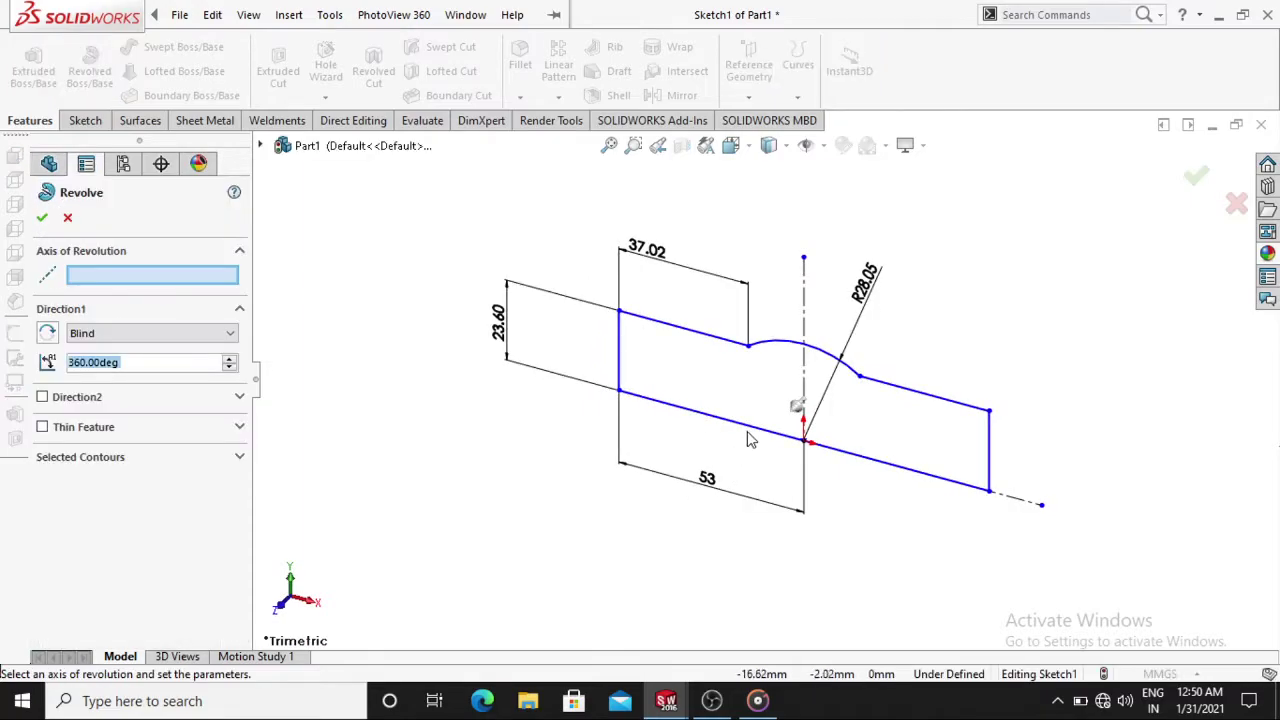
pyautogui.click(755, 433)
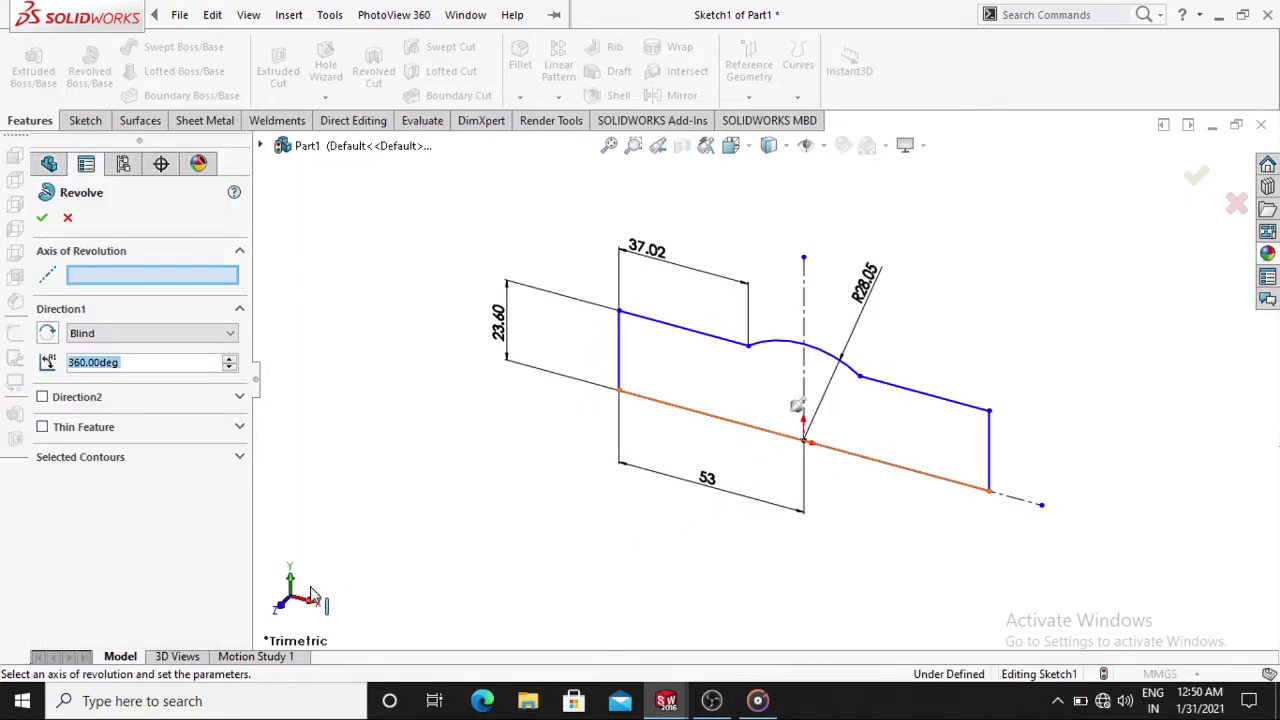
pyautogui.click(44, 218)
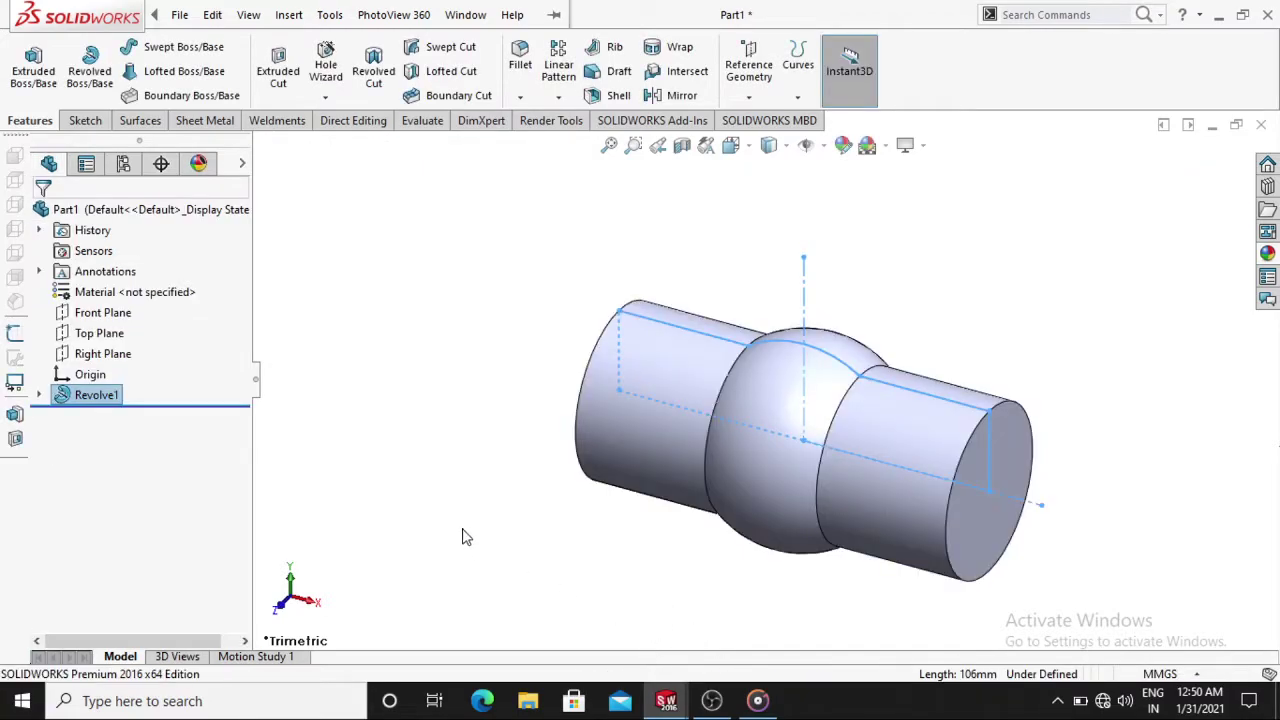
pyautogui.click(463, 537)
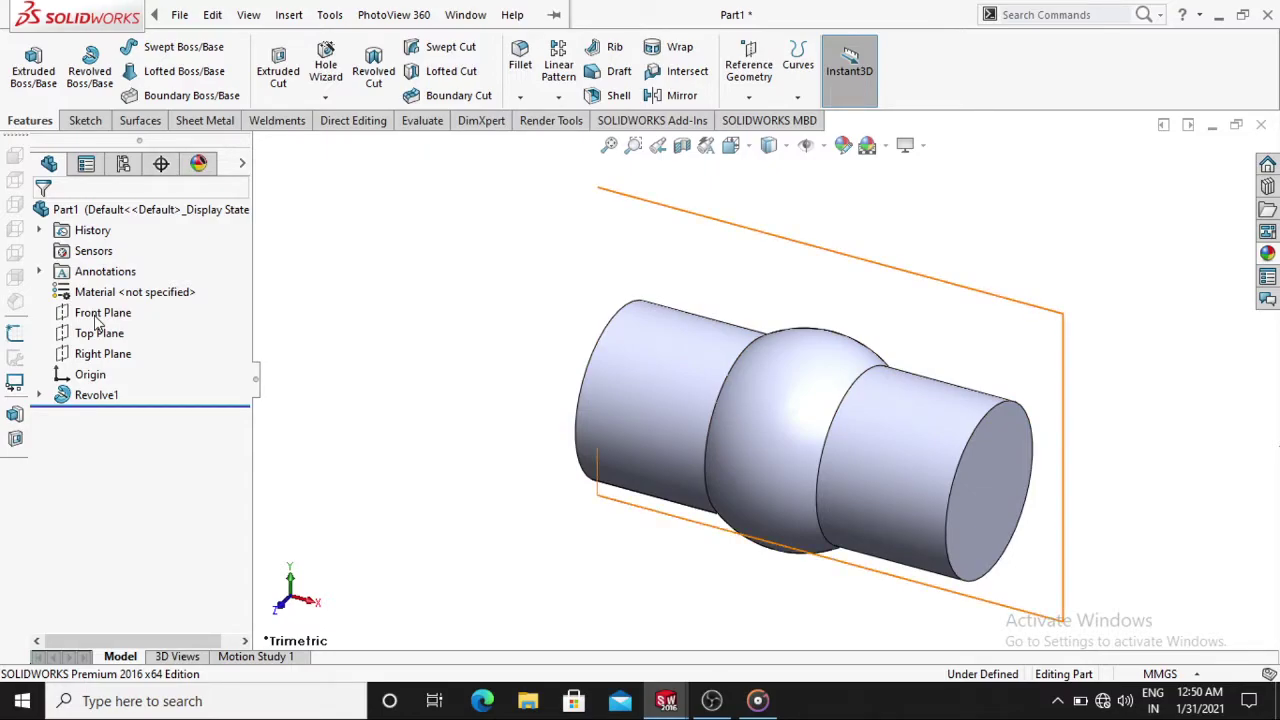
# Open Sketch2 on the Front Plane and turn the view normal to it
pyautogui.rightClick(97, 318)
pyautogui.click(108, 289)
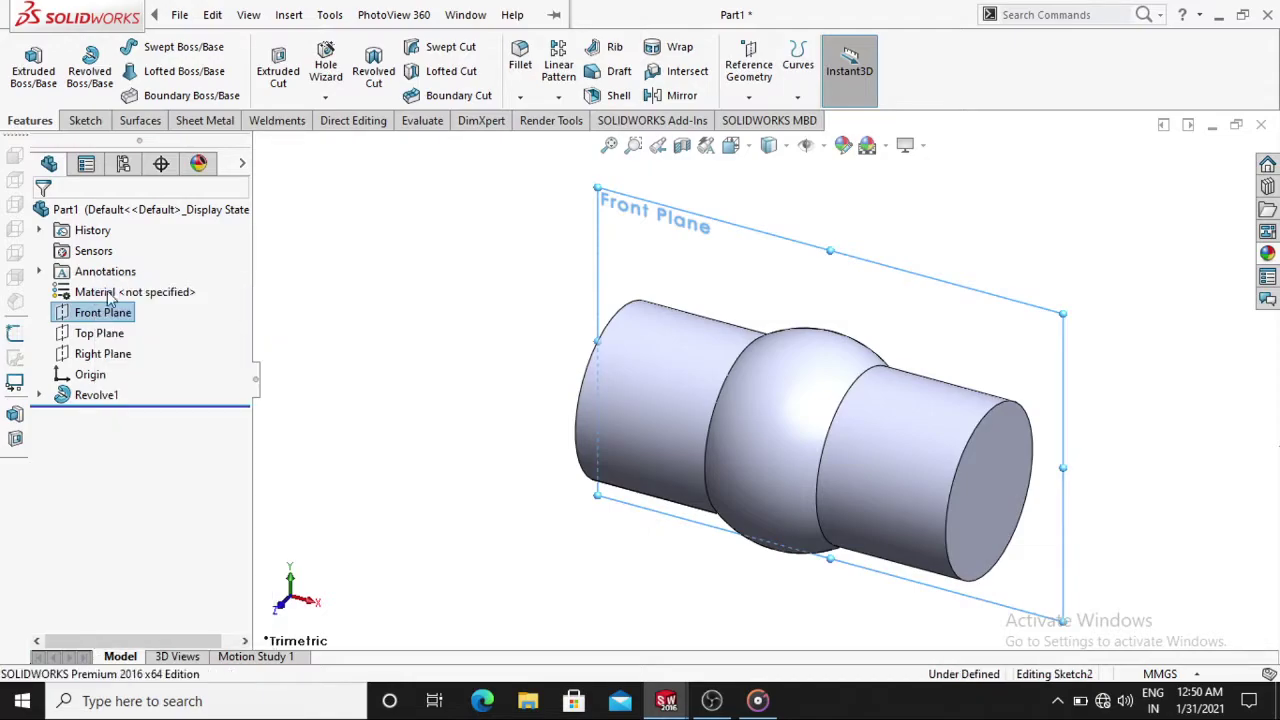
pyautogui.click(845, 70)
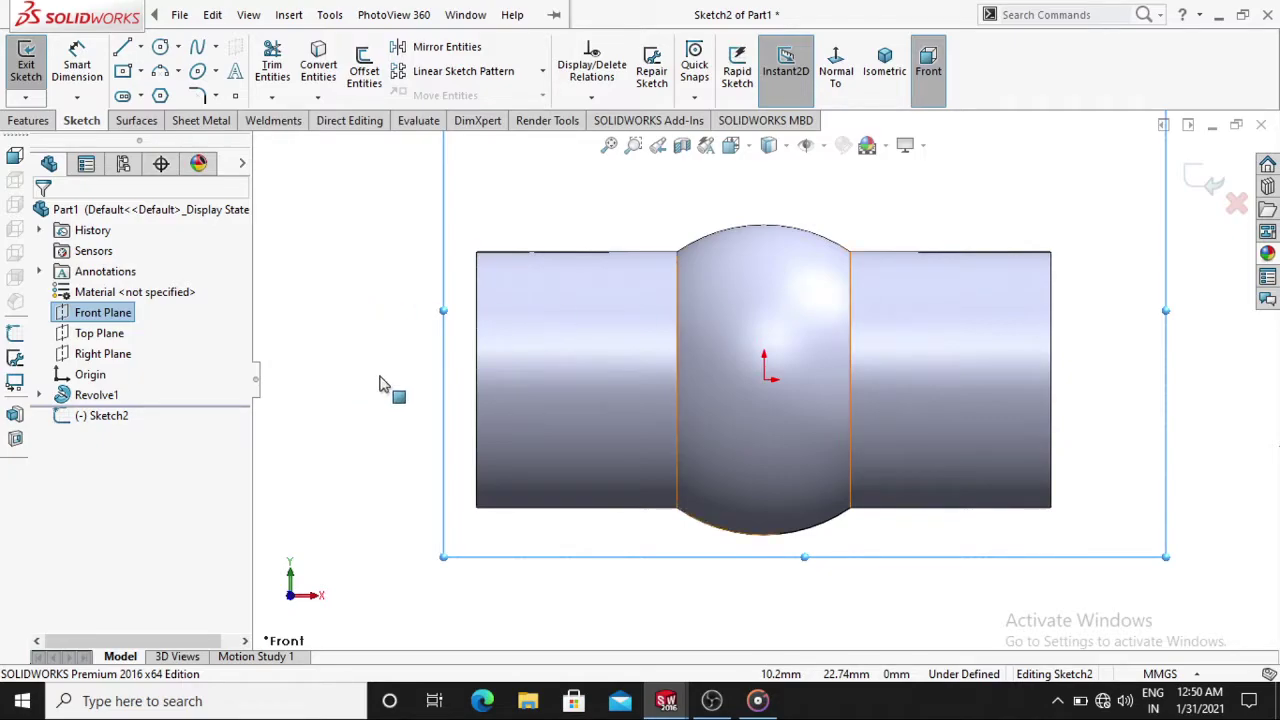
pyautogui.click(465, 14)
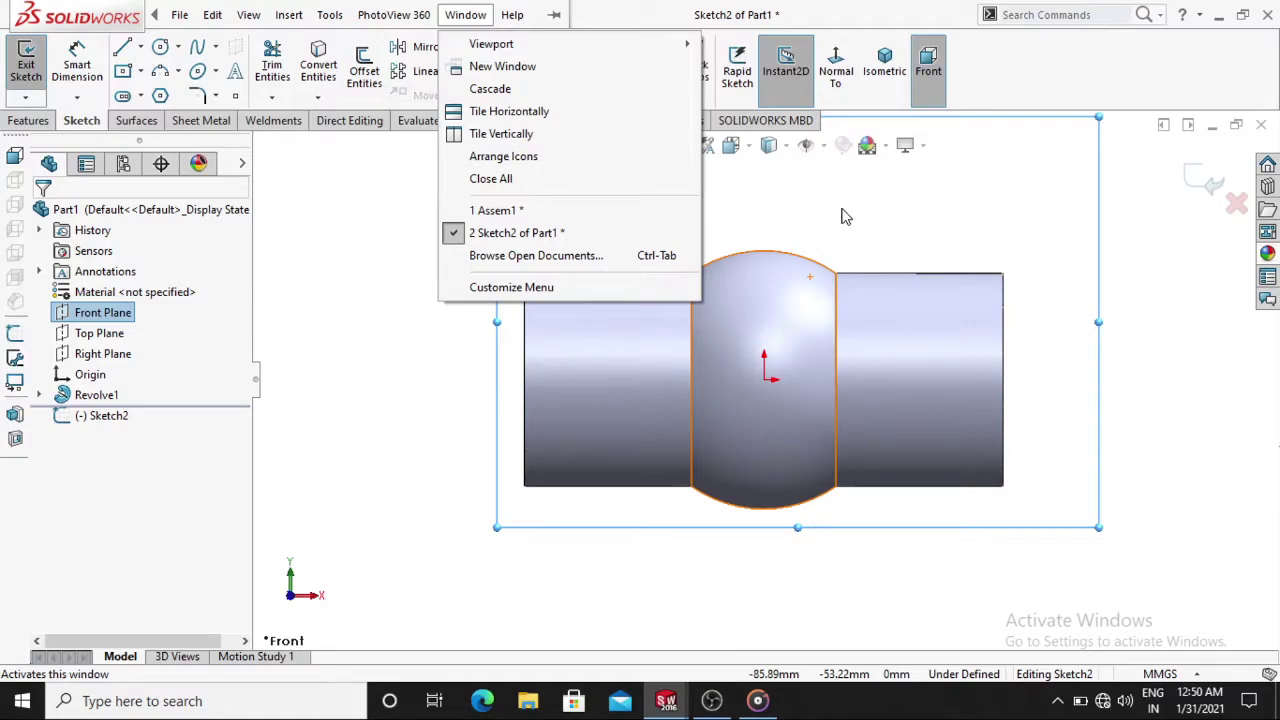
pyautogui.click(1160, 314)
pyautogui.click(1160, 314)
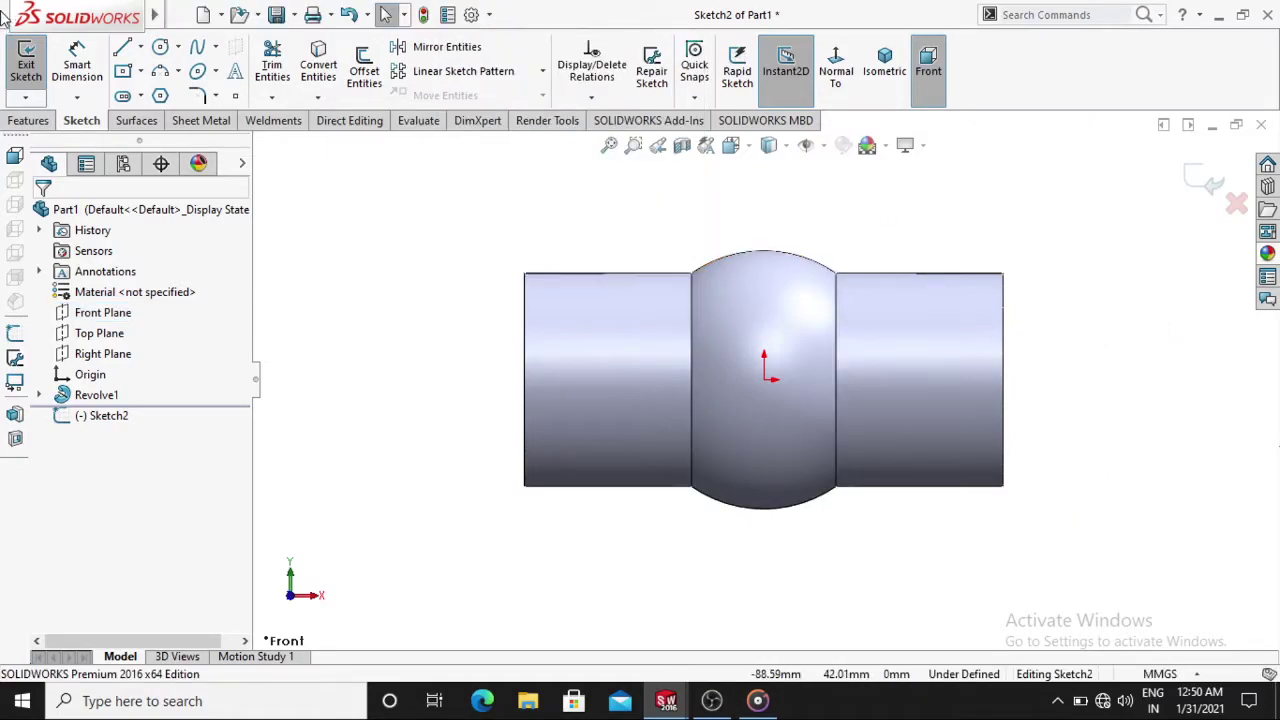
pyautogui.click(142, 52)
pyautogui.click(165, 94)
# Draw a vertical centreline from the origin and a right line stepping back to it
pyautogui.click(763, 379)
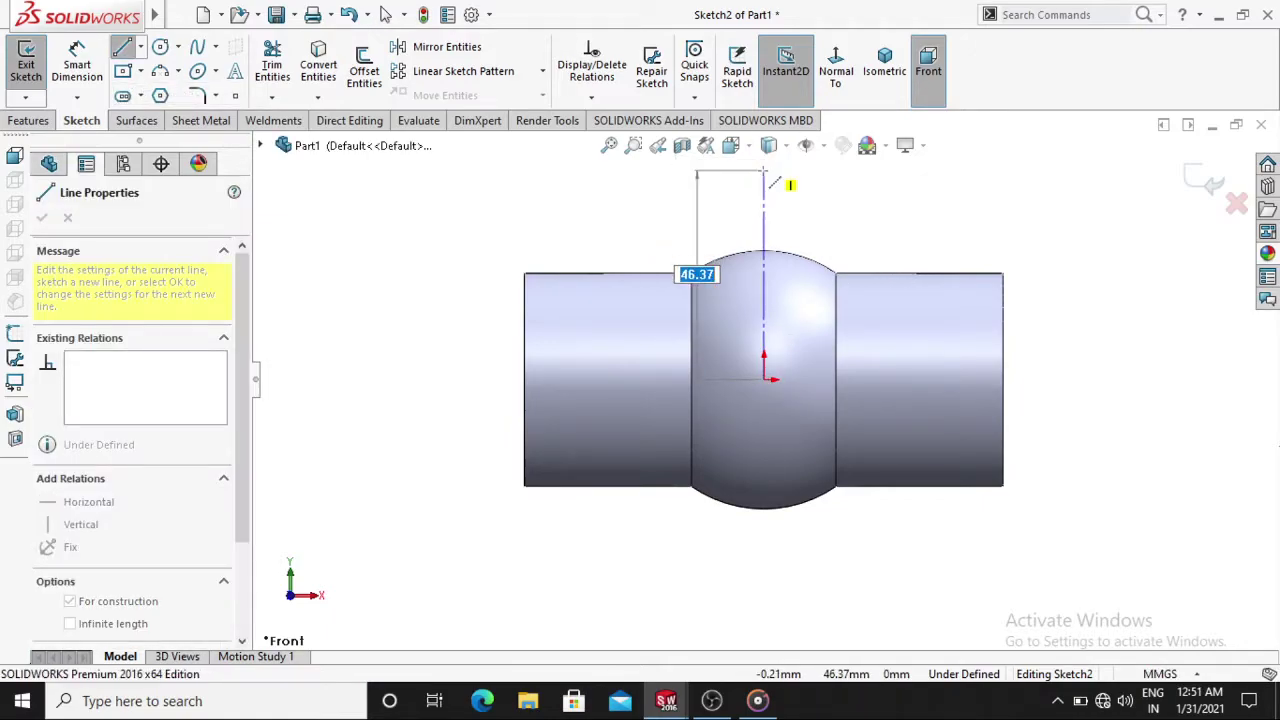
pyautogui.click(763, 172)
pyautogui.press('Escape')
pyautogui.press('Escape')
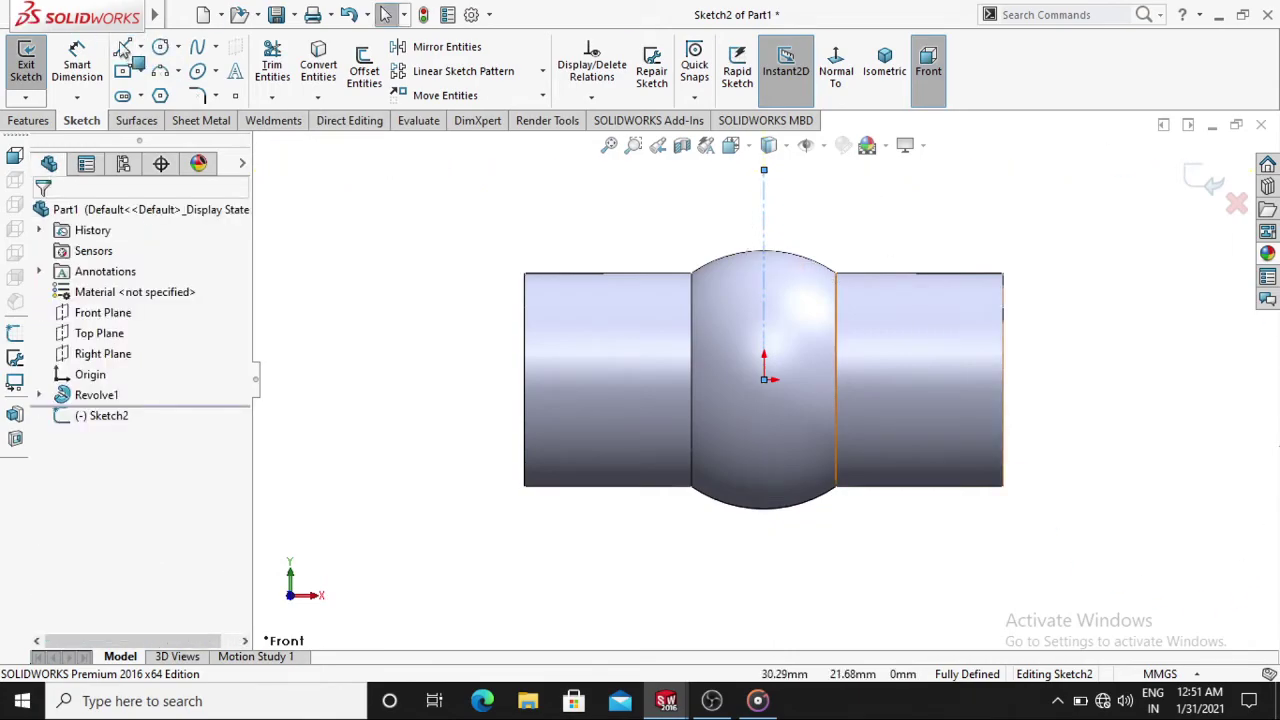
pyautogui.click(123, 47)
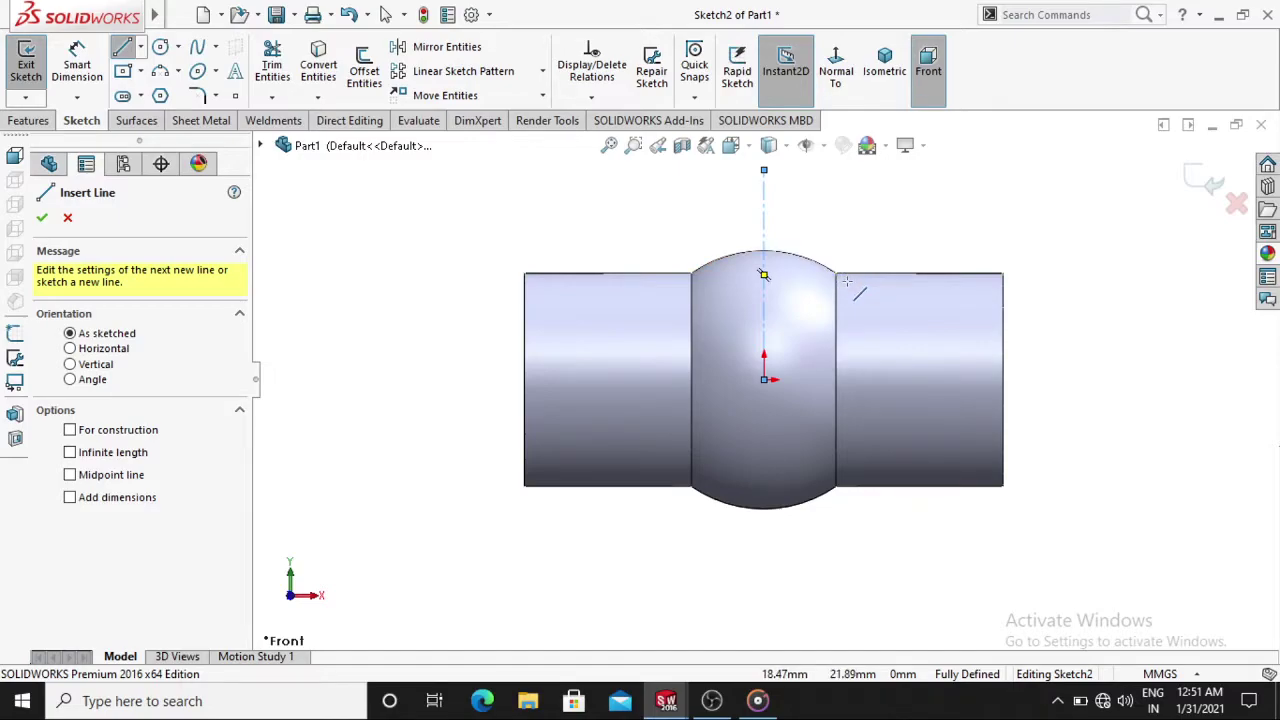
pyautogui.click(847, 281)
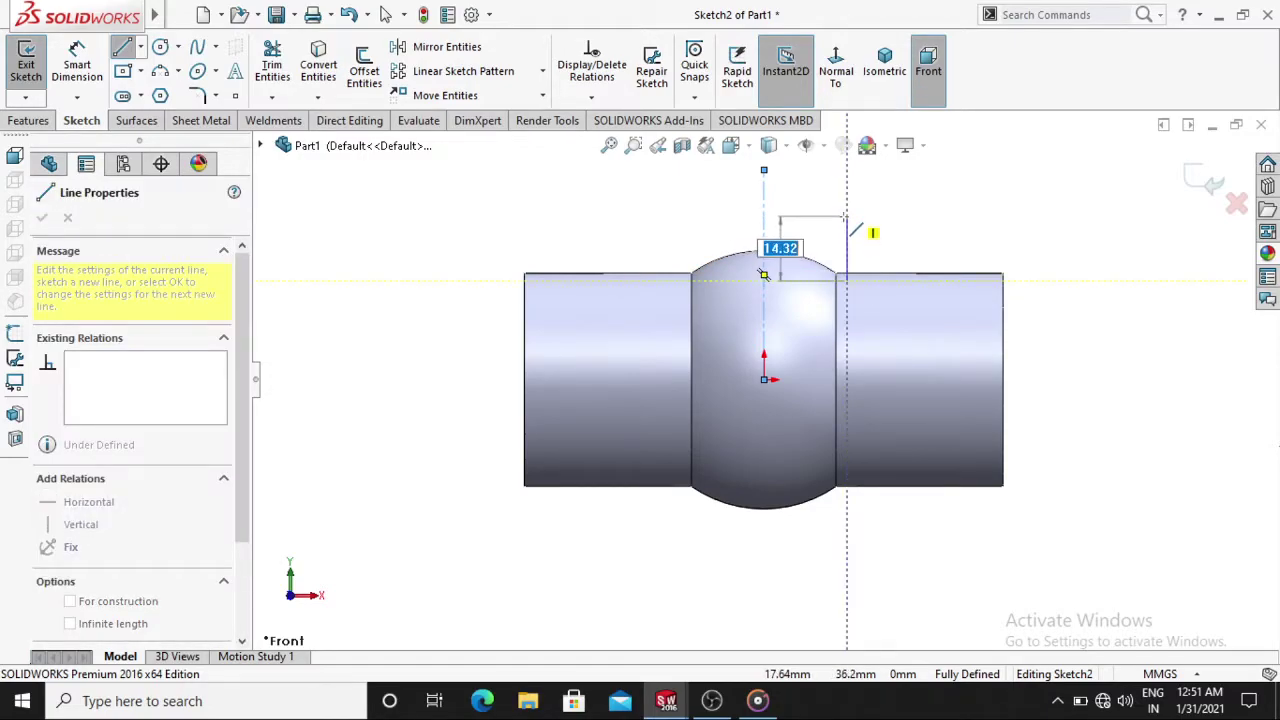
pyautogui.click(847, 207)
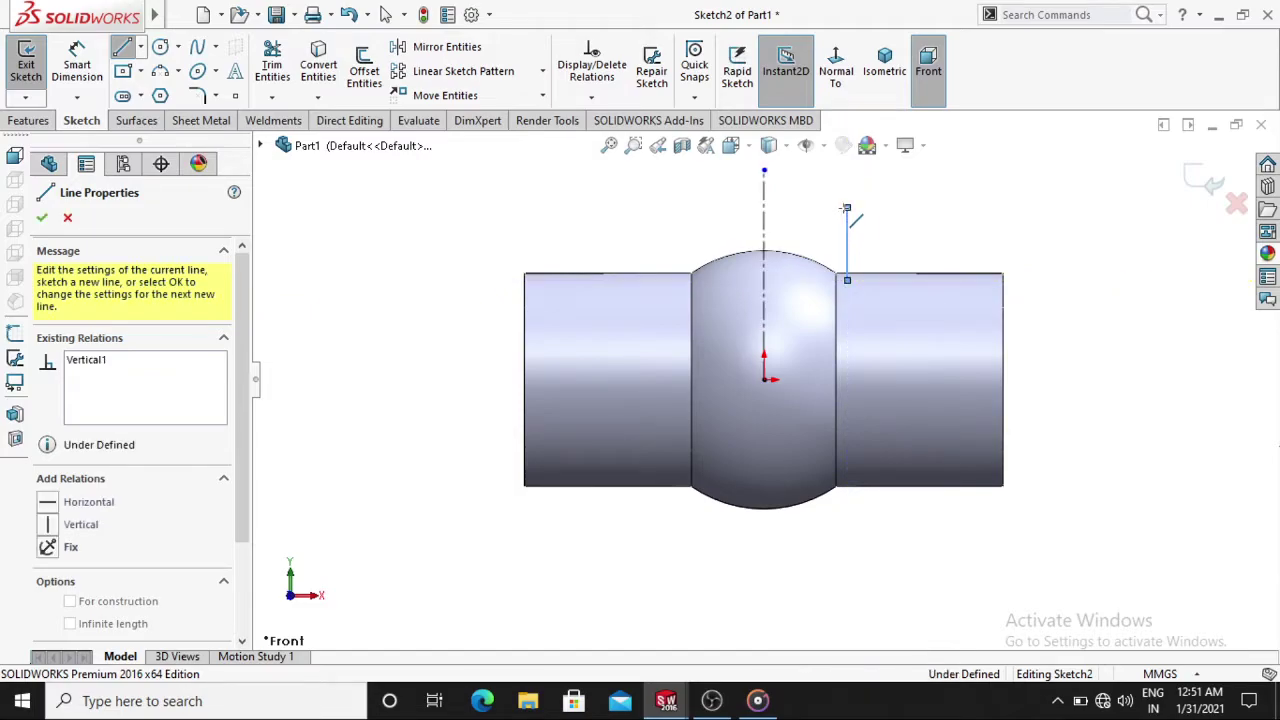
pyautogui.click(764, 207)
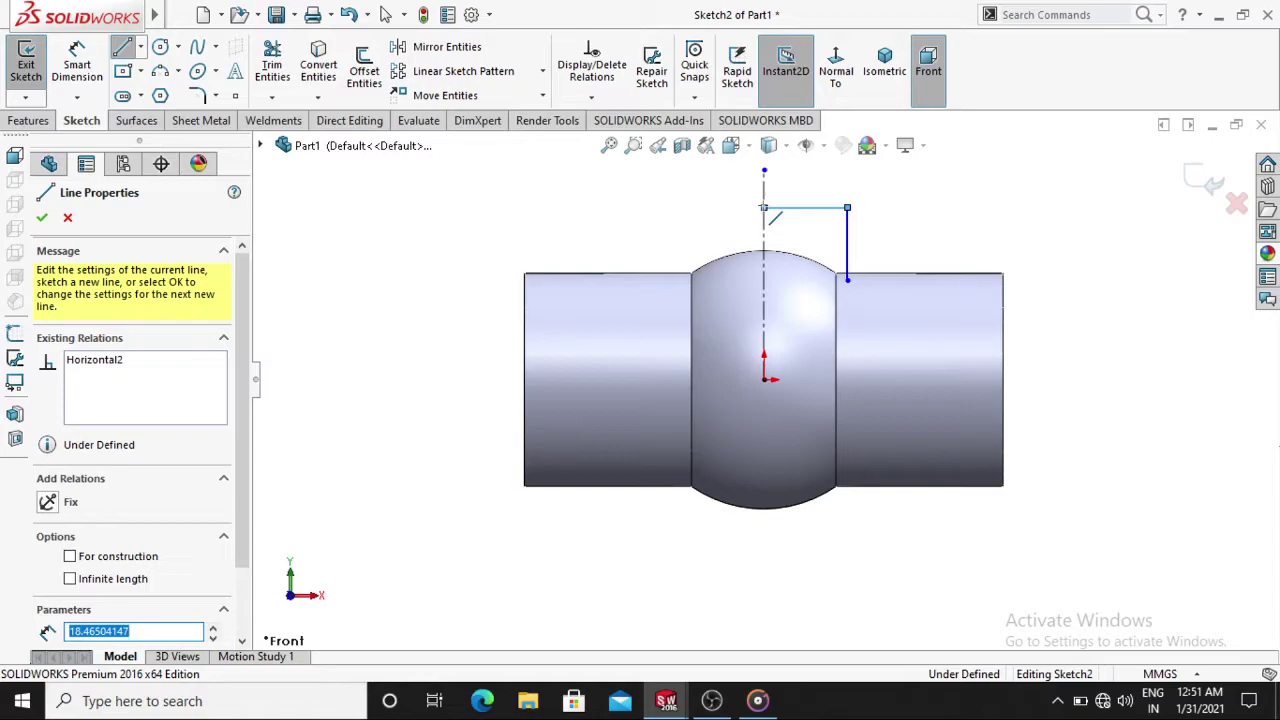
pyautogui.press('Escape')
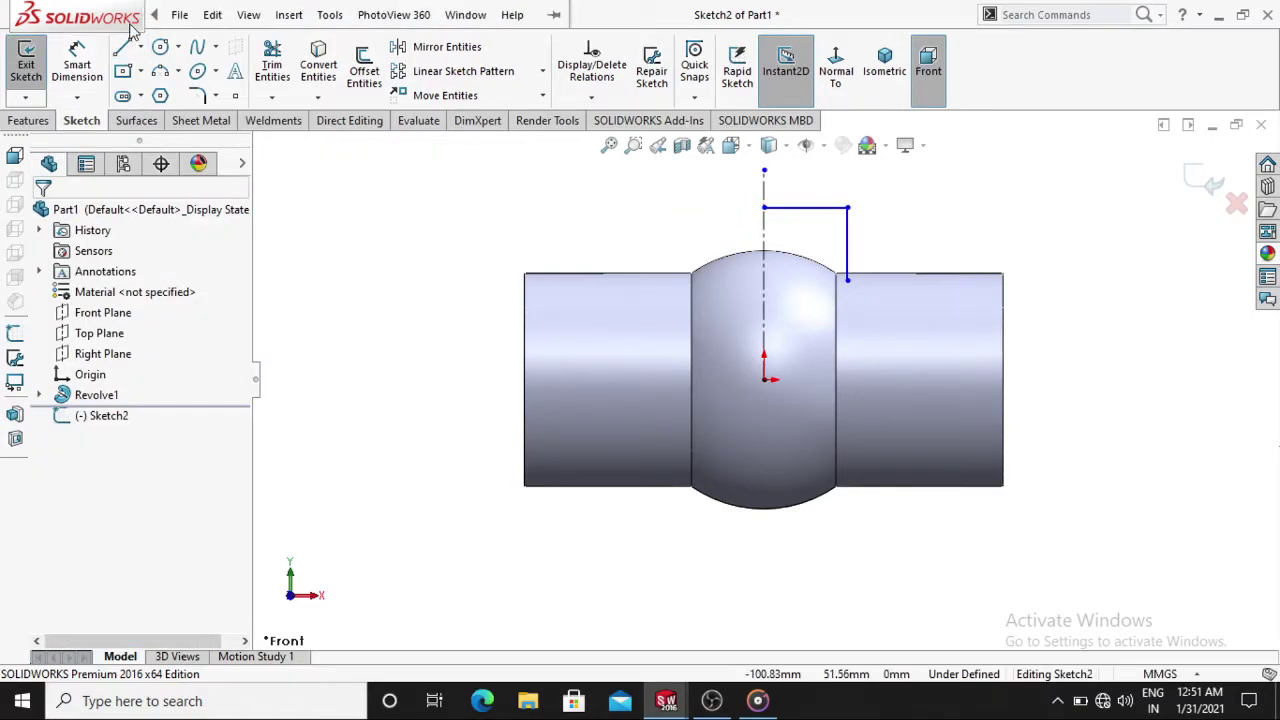
# Undo a misplaced arc and draw a left vertical line down to the ball's top
pyautogui.click(160, 73)
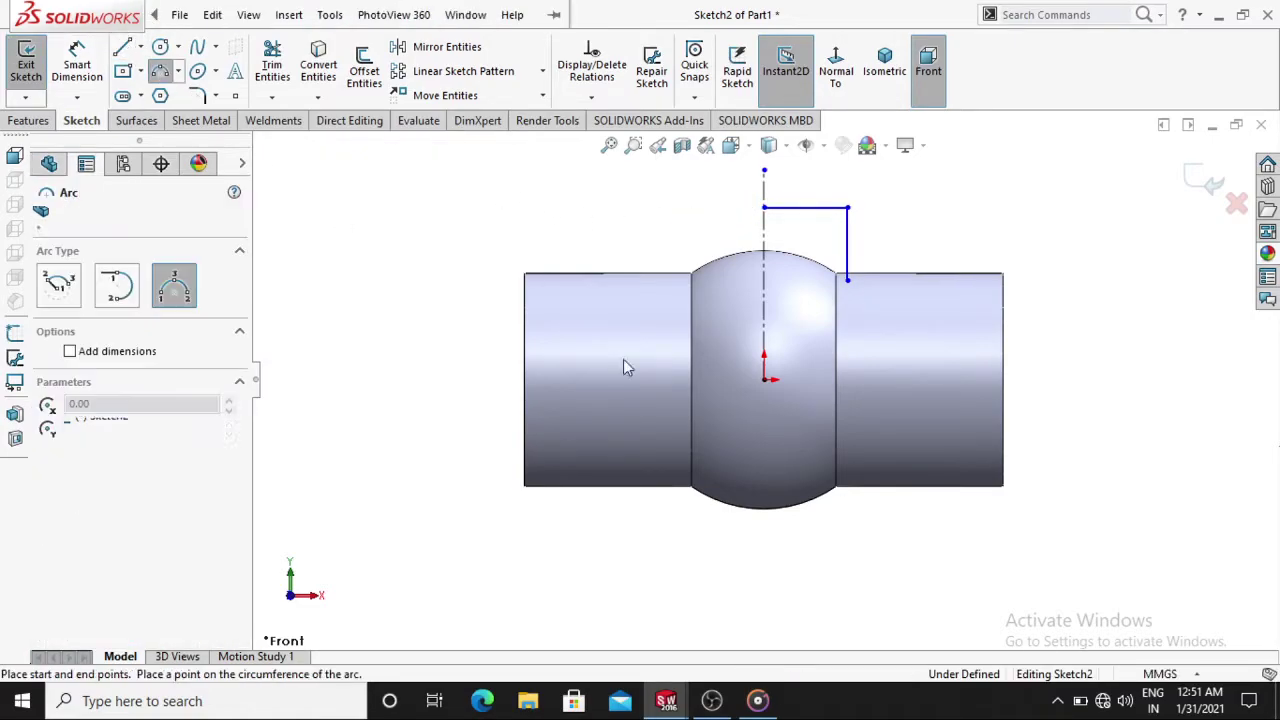
pyautogui.click(847, 280)
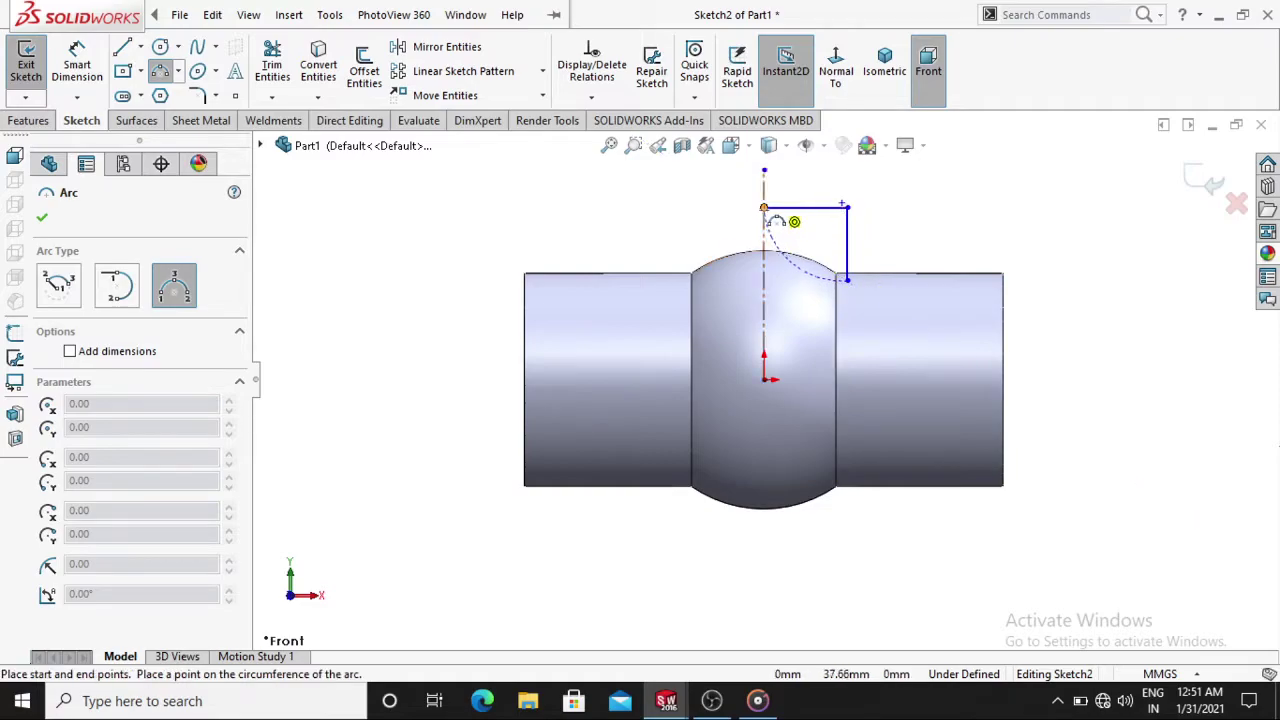
pyautogui.click(764, 208)
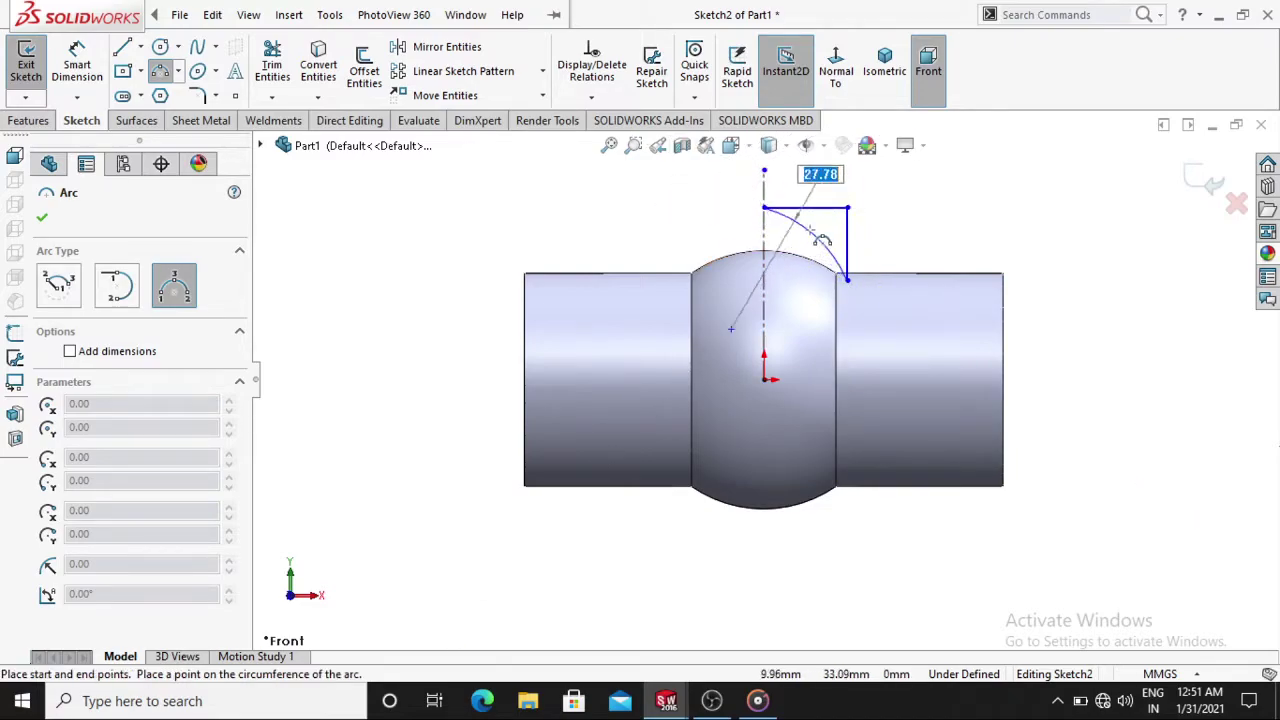
pyautogui.click(822, 238)
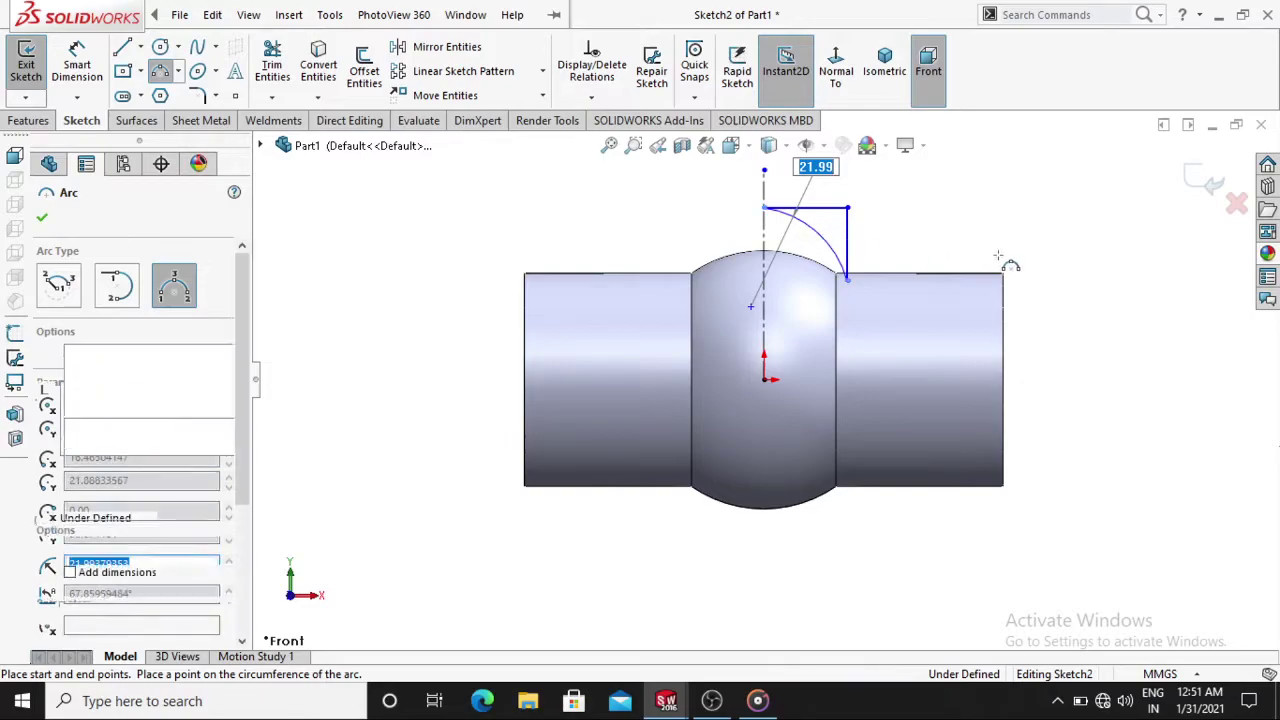
pyautogui.press('Escape')
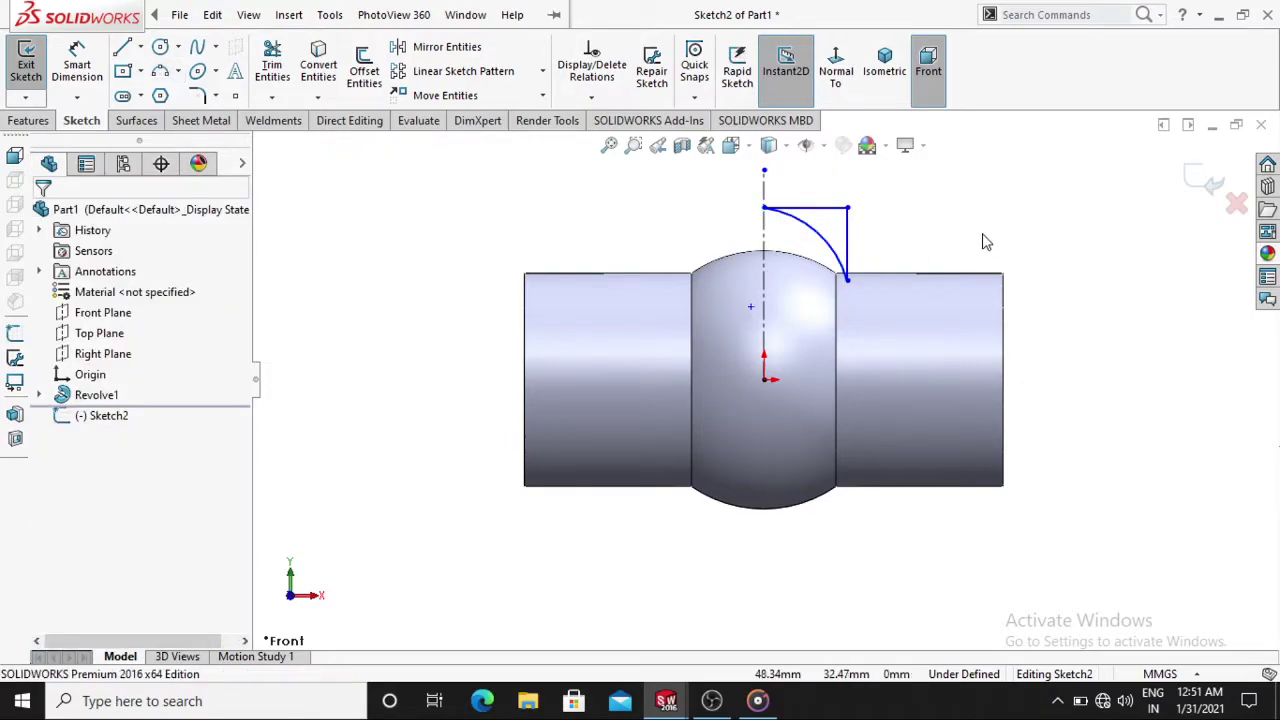
pyautogui.hotkey('ctrl', 'z')
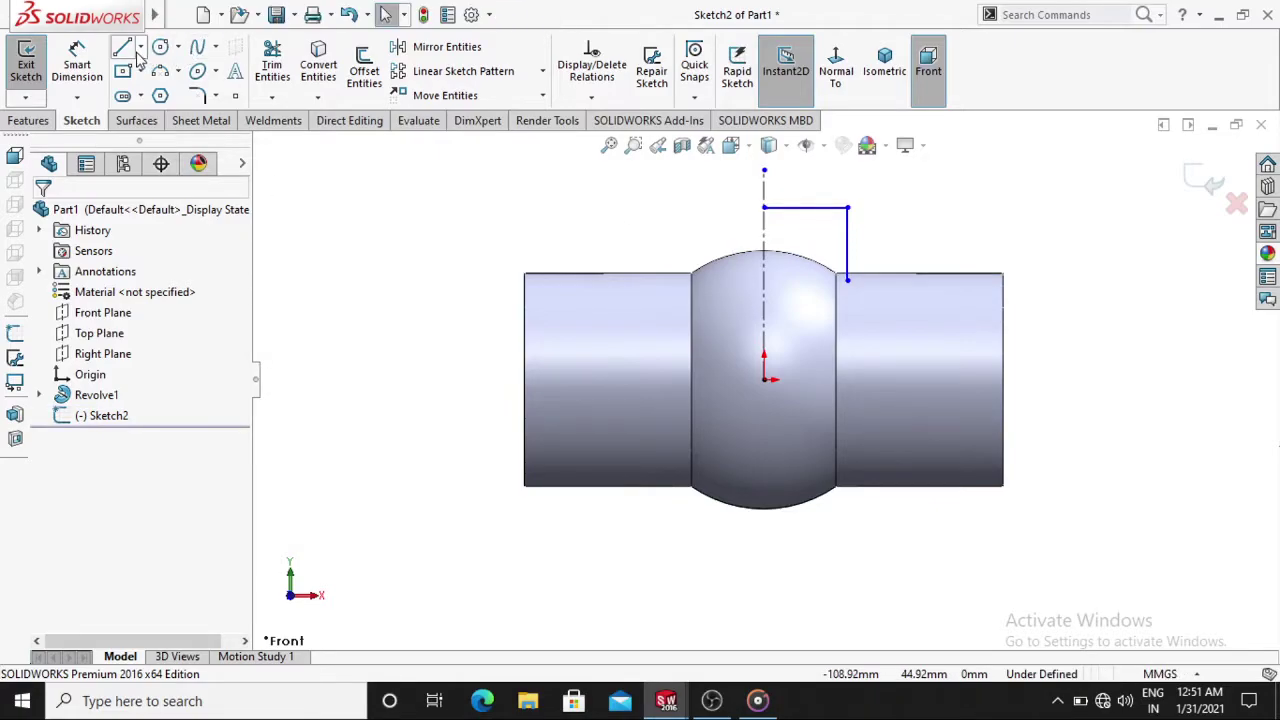
pyautogui.click(124, 49)
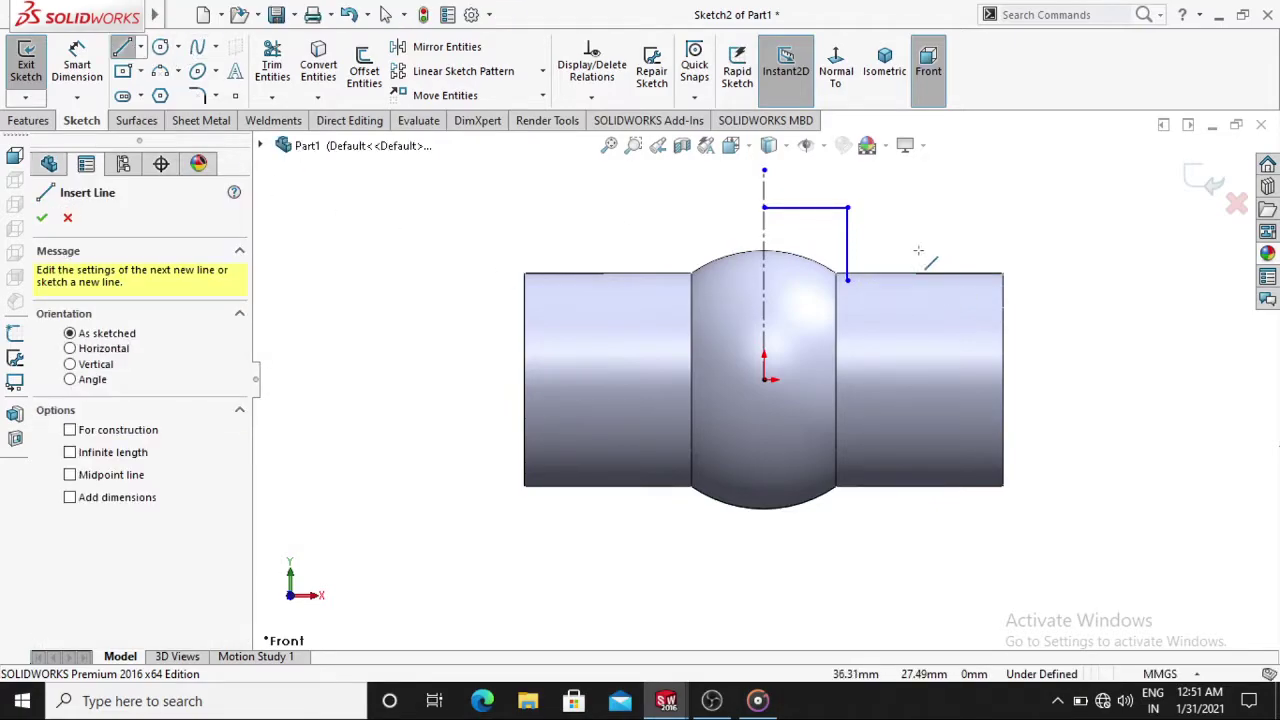
pyautogui.click(764, 208)
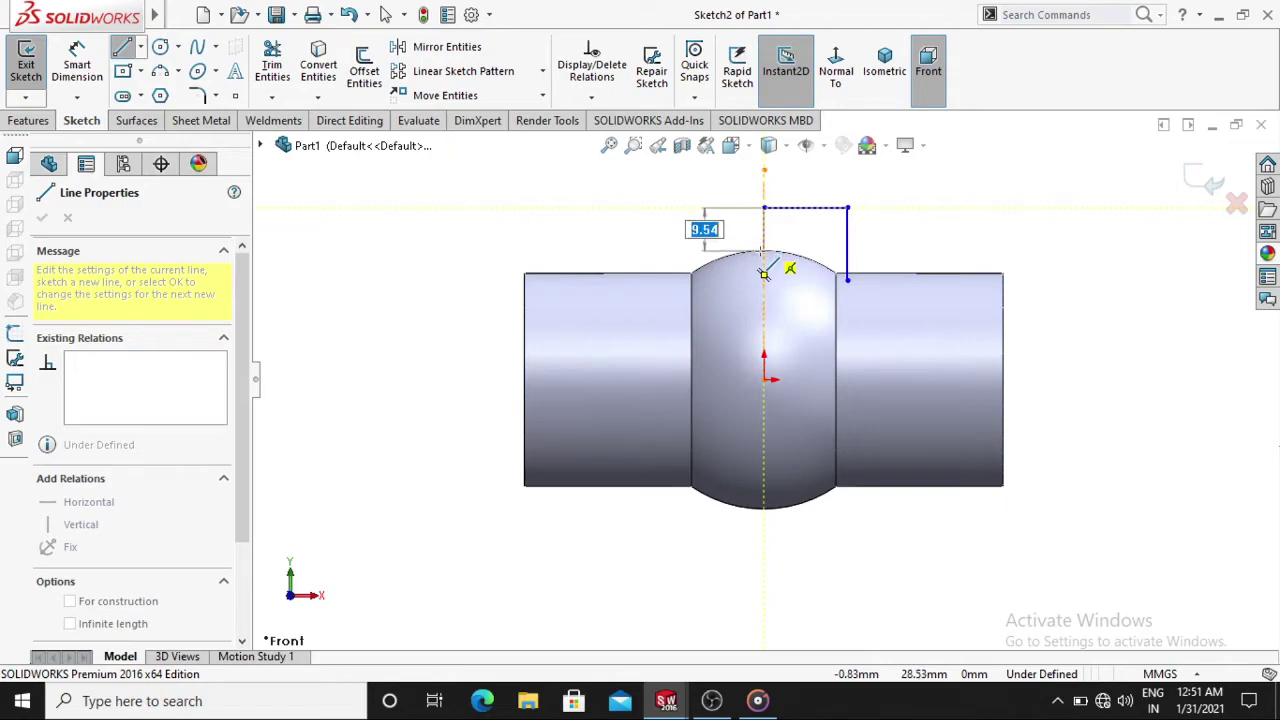
pyautogui.click(764, 270)
pyautogui.press('Escape')
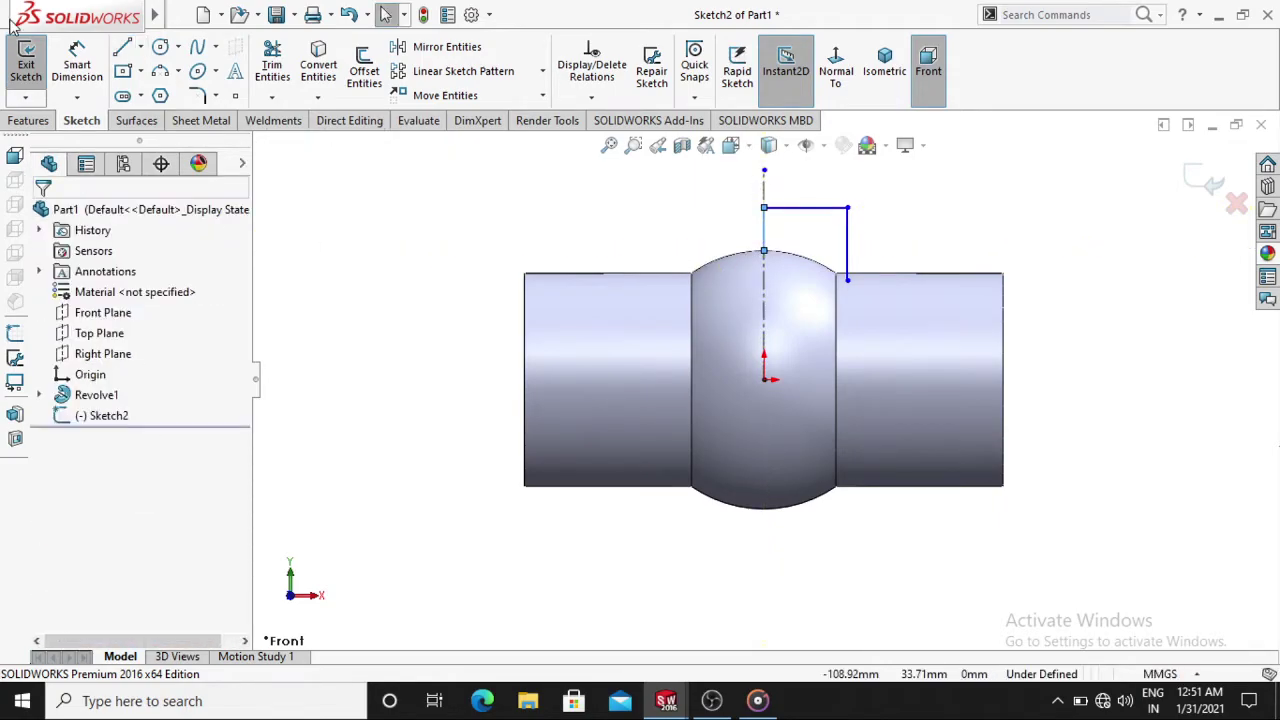
# Draw a three-point arc from the right line's bottom to the left line, following the ball
pyautogui.click(180, 14)
pyautogui.click(160, 95)
pyautogui.click(160, 95)
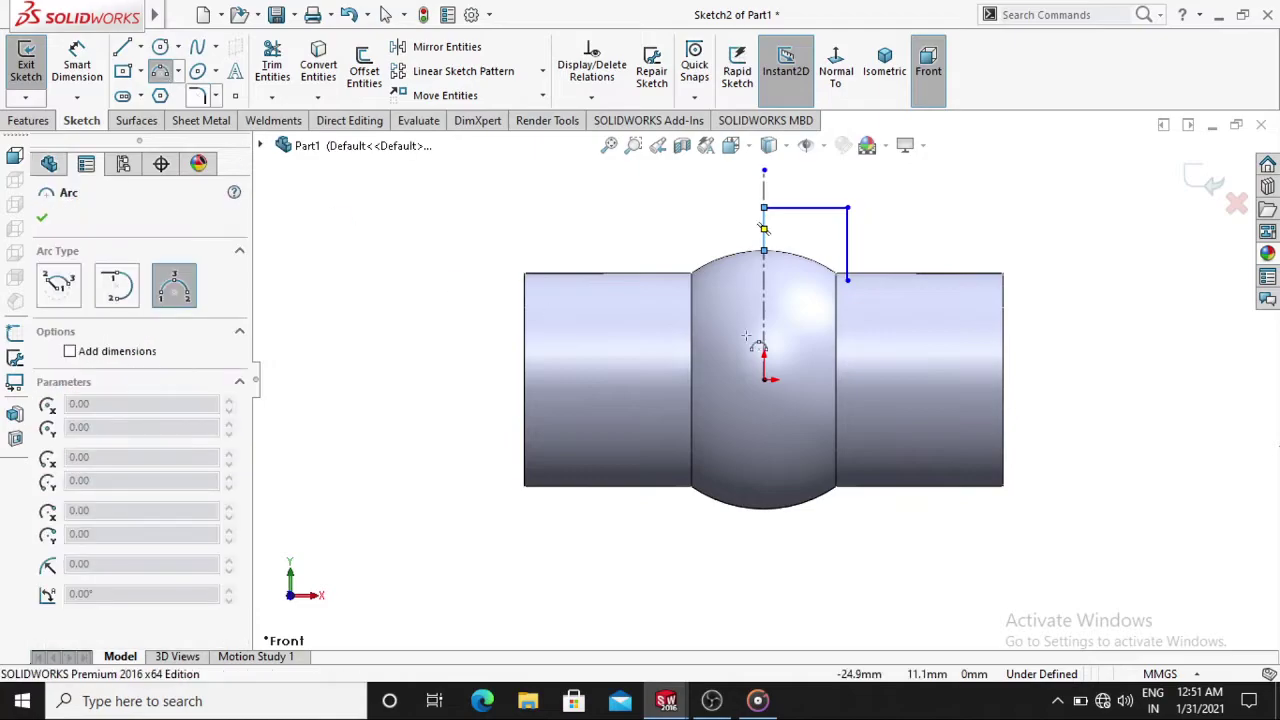
pyautogui.click(847, 279)
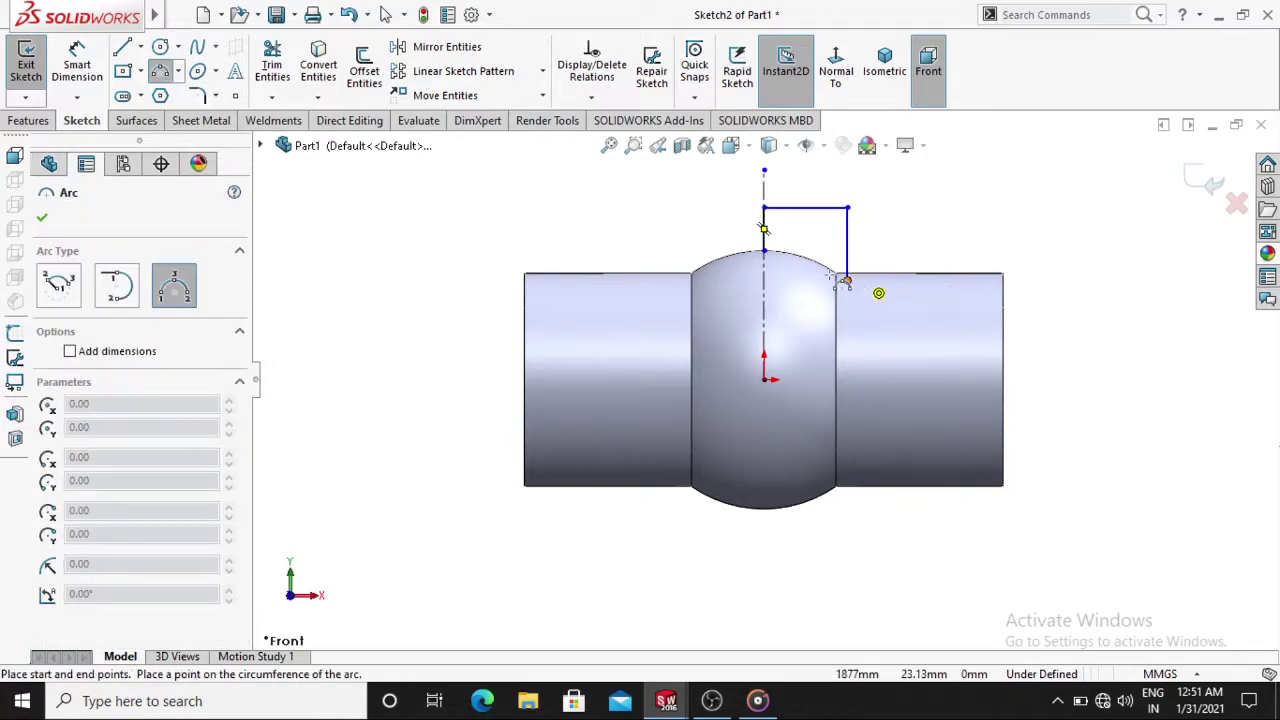
pyautogui.click(764, 250)
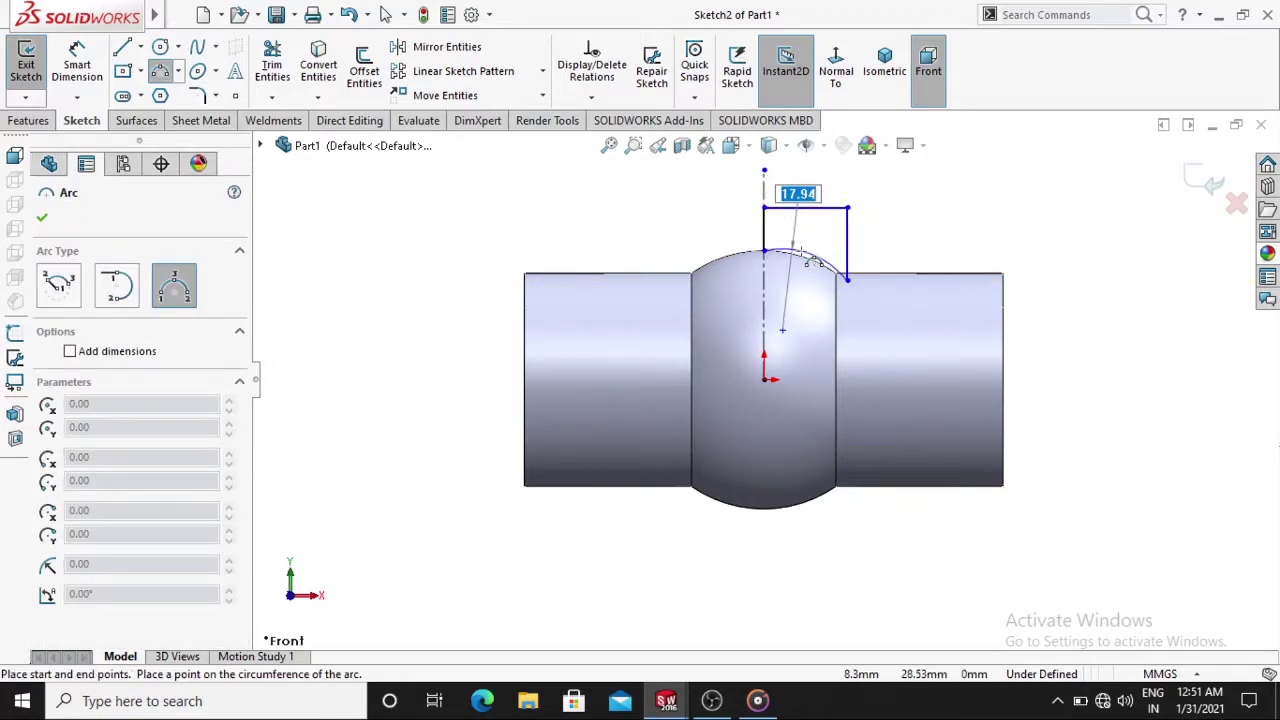
pyautogui.click(813, 262)
pyautogui.press('Escape')
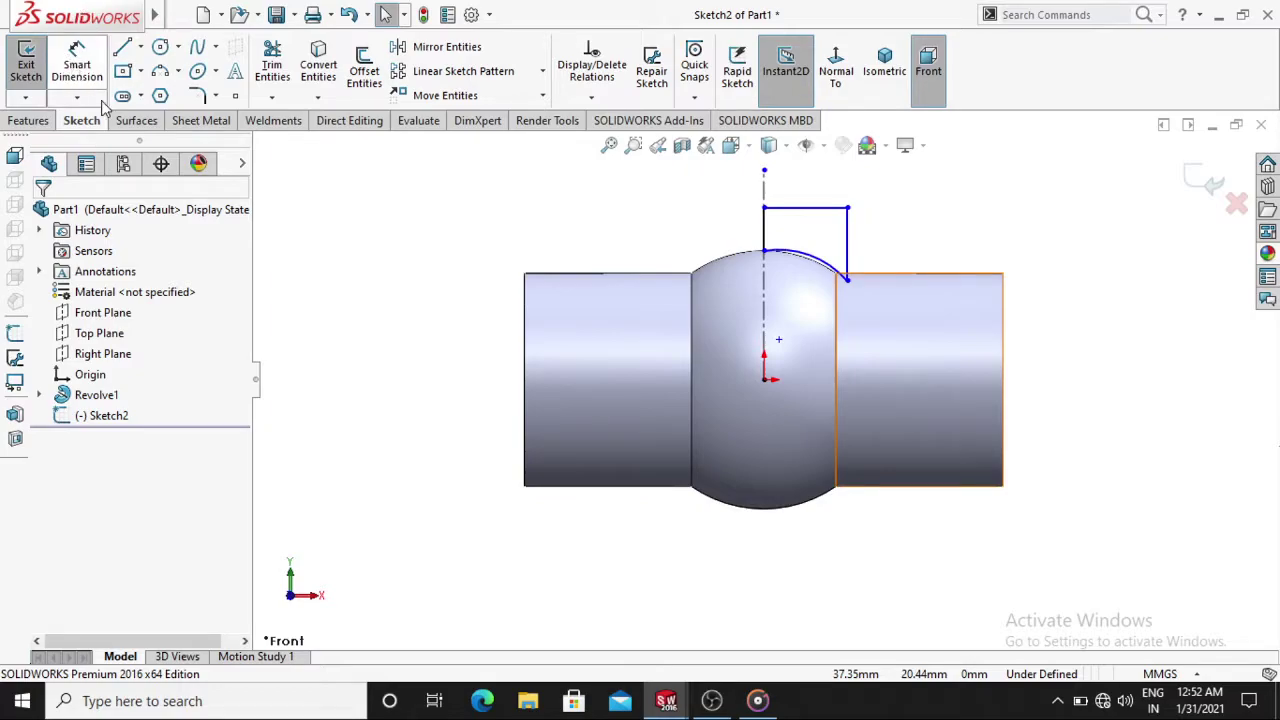
# Dimension the right vertical line 16.76 and the top line 19
pyautogui.click(77, 72)
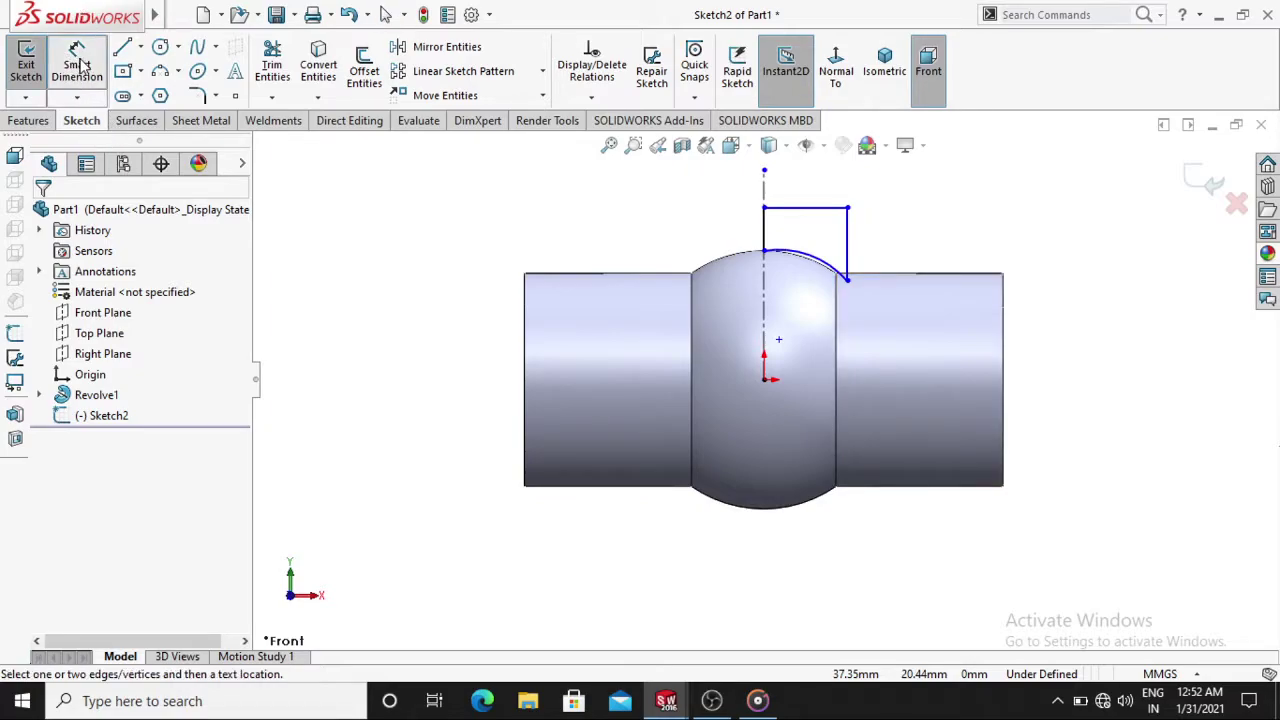
pyautogui.click(847, 237)
pyautogui.click(912, 236)
pyautogui.write('16.76')
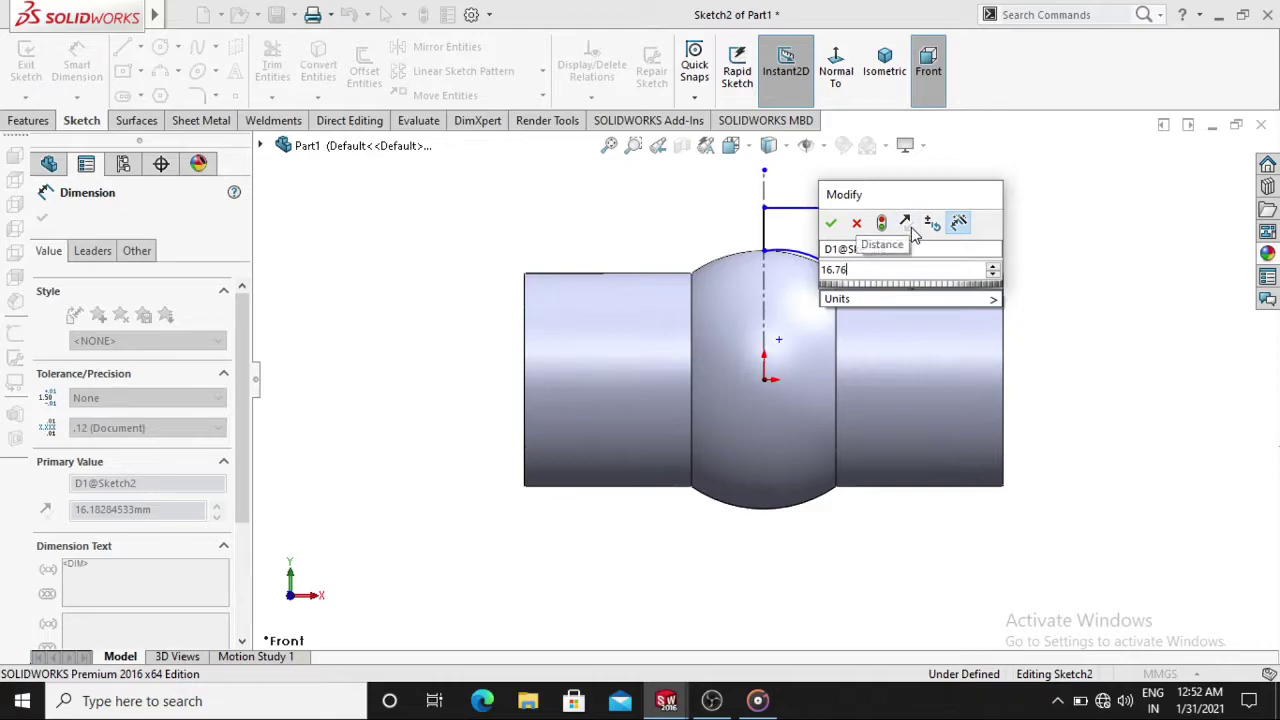
pyautogui.press('Return')
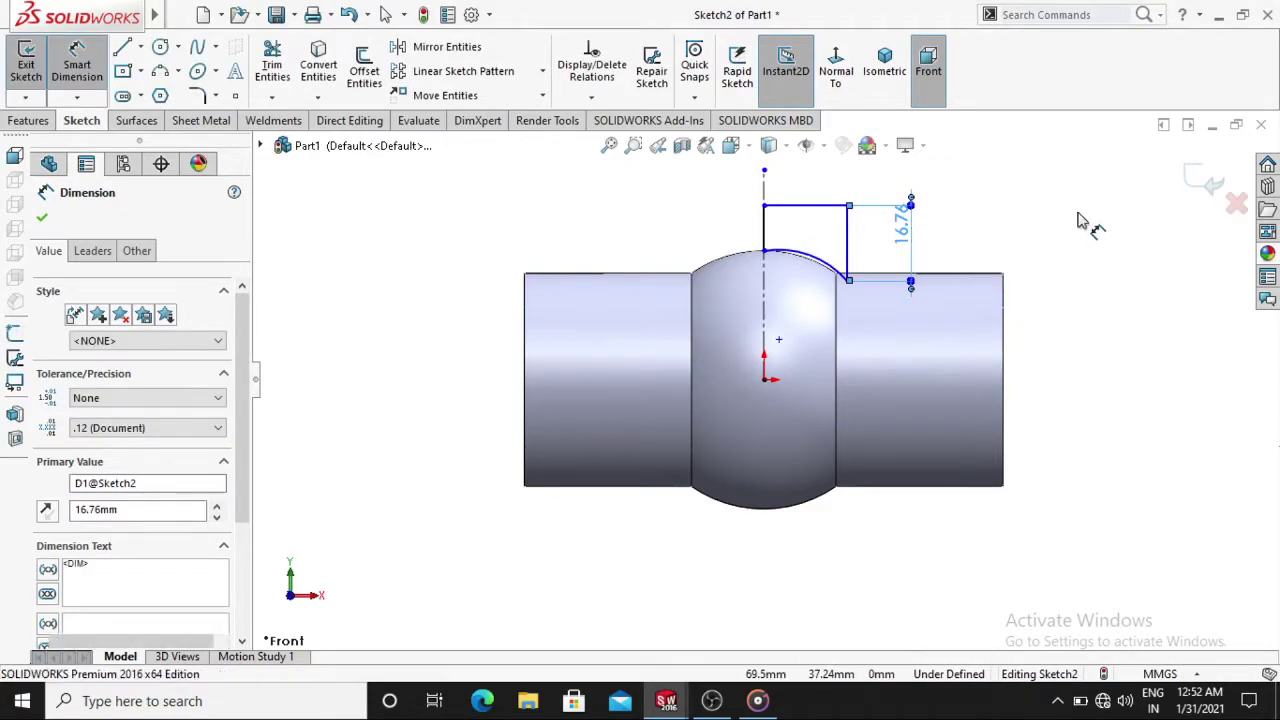
pyautogui.click(1080, 220)
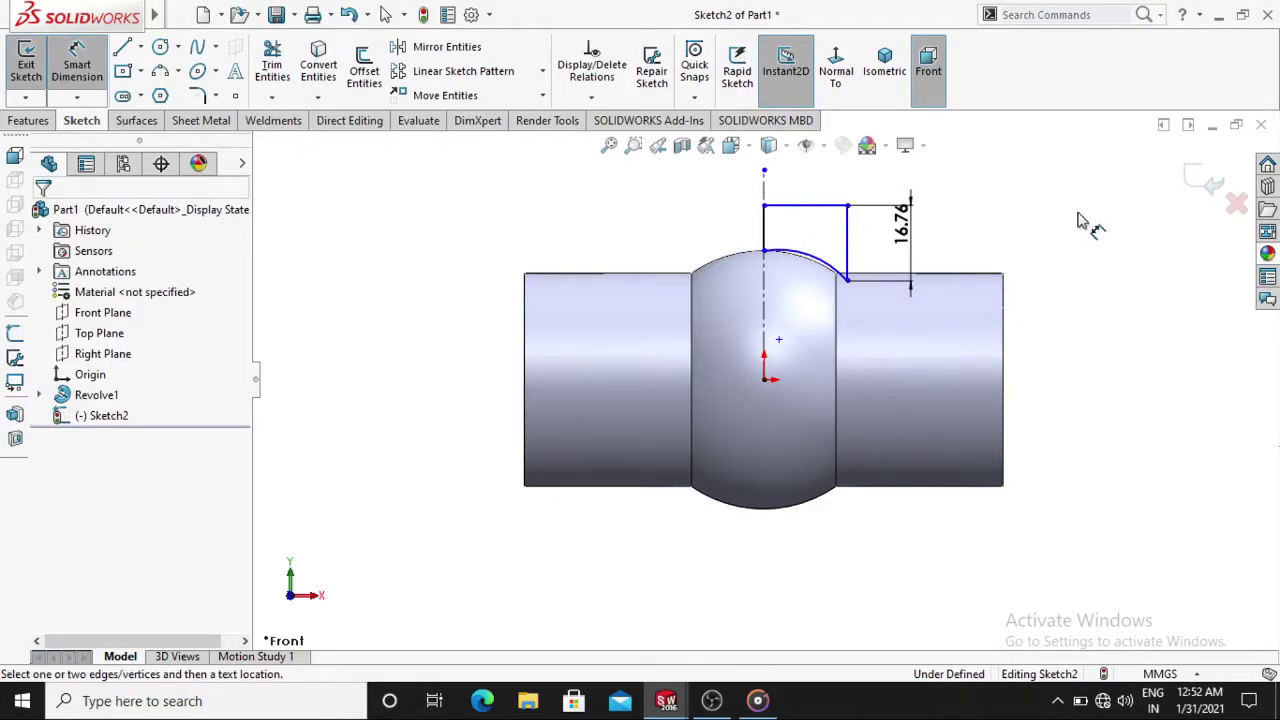
pyautogui.click(830, 205)
pyautogui.click(828, 188)
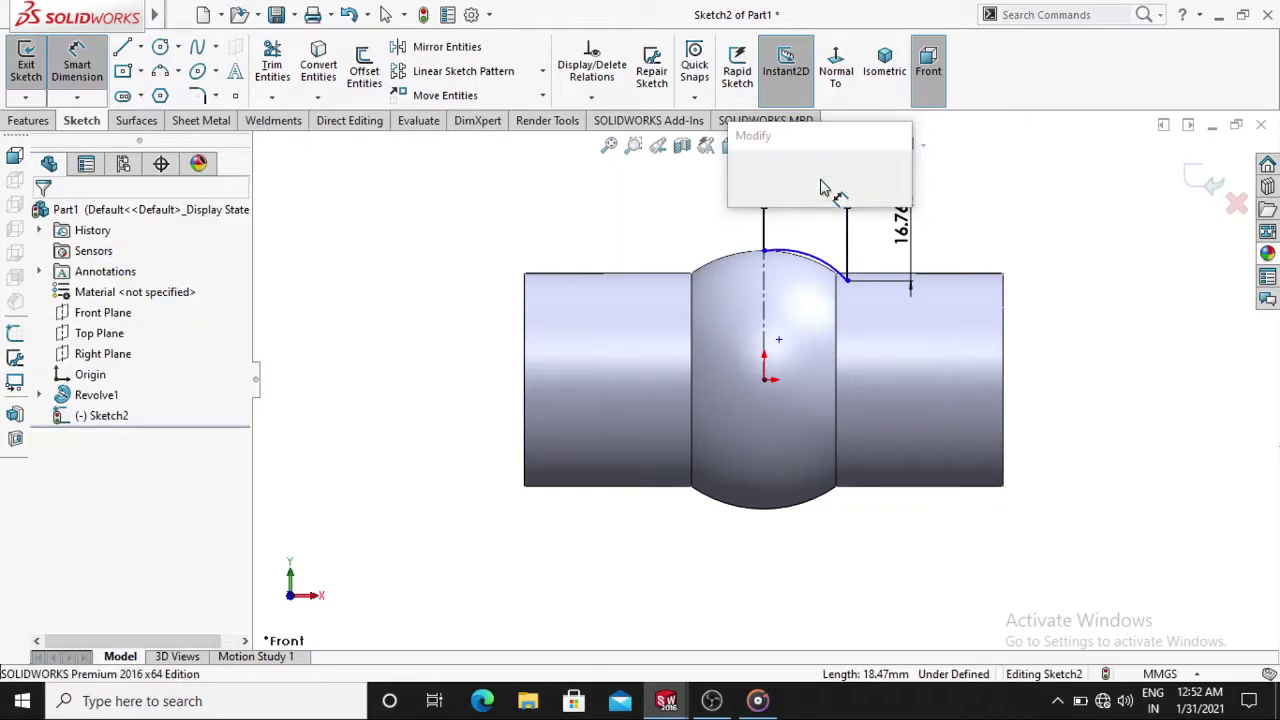
pyautogui.write('19')
pyautogui.press('Return')
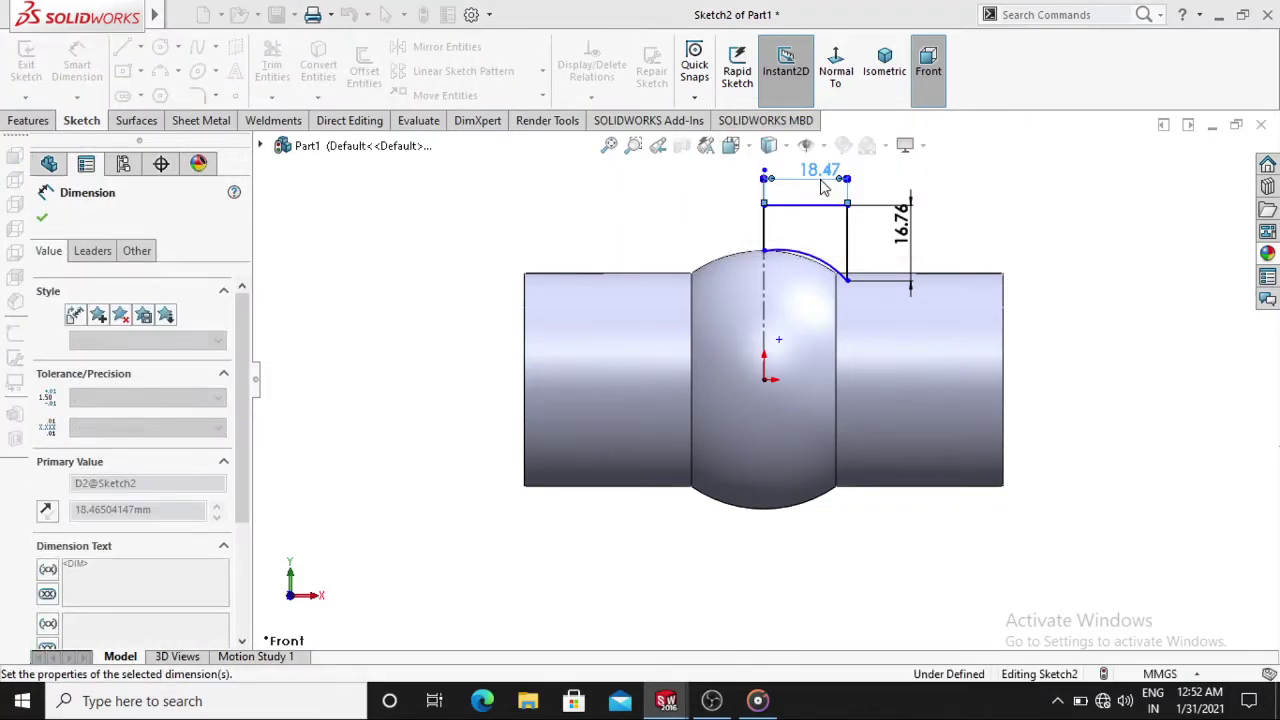
pyautogui.click(1060, 233)
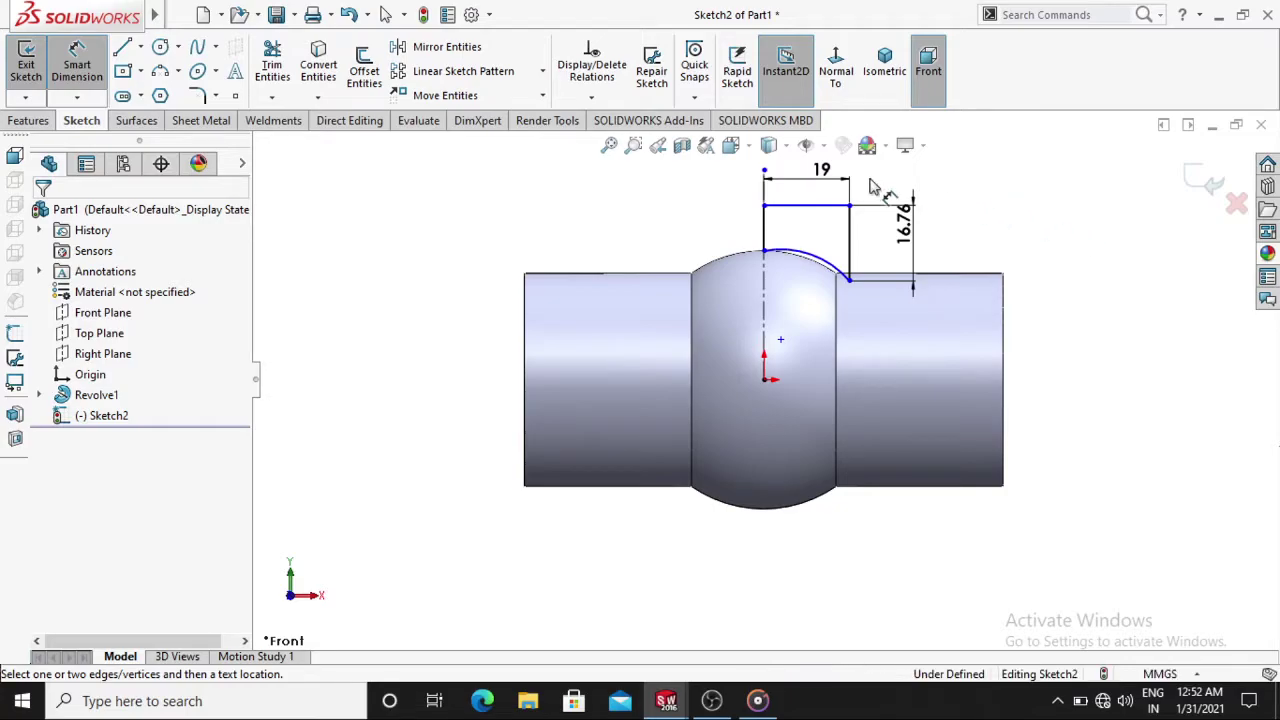
# Dimension the left vertical line 9.50 and the arc radius R28.50
pyautogui.click(762, 224)
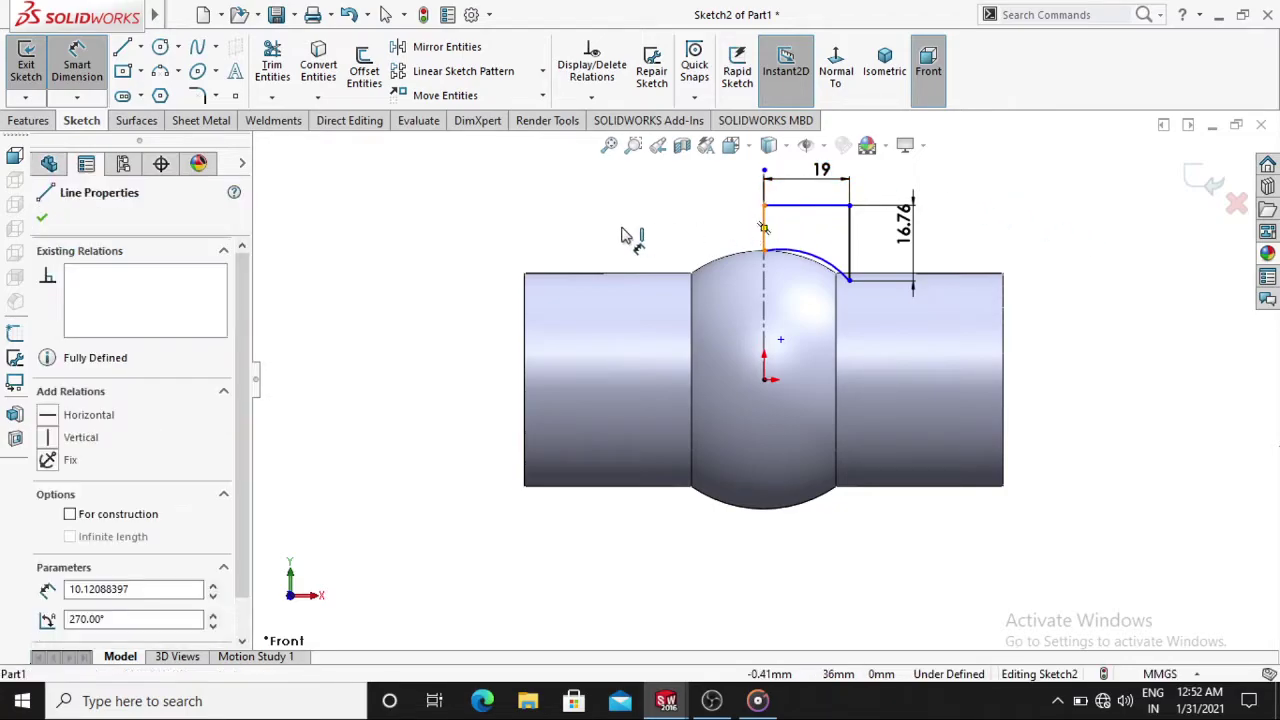
pyautogui.click(626, 236)
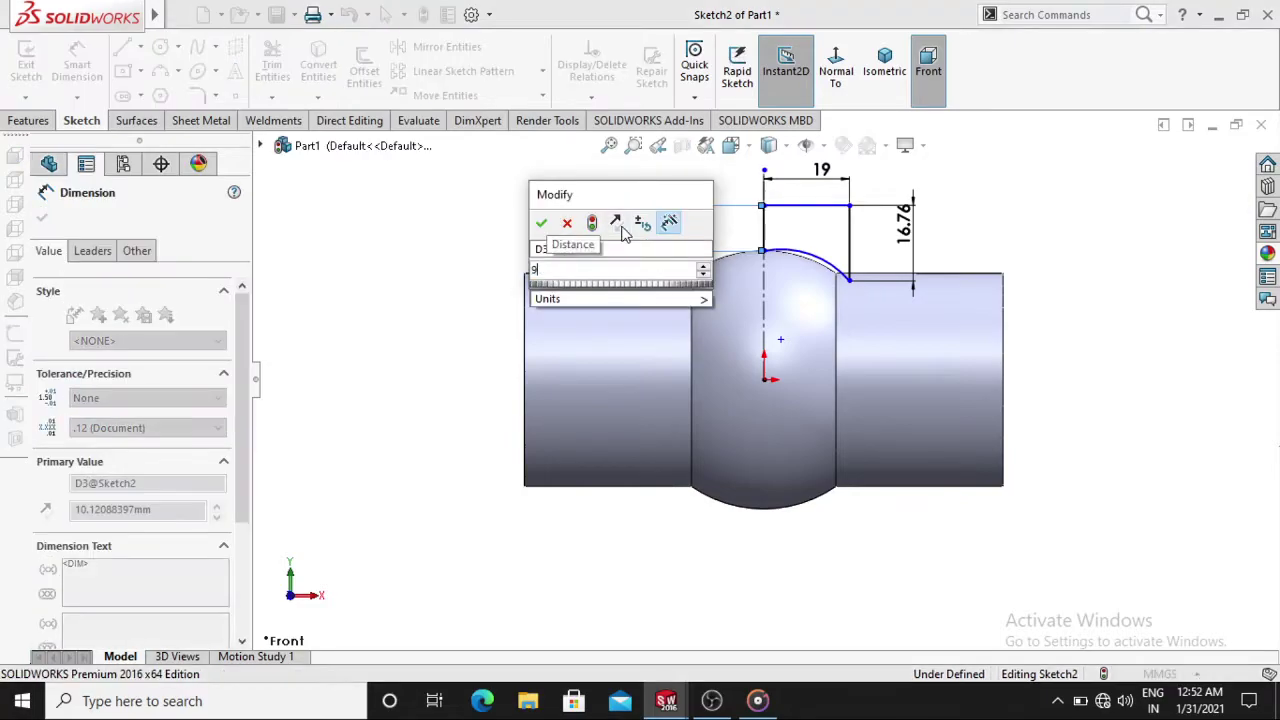
pyautogui.write('9.5')
pyautogui.press('Return')
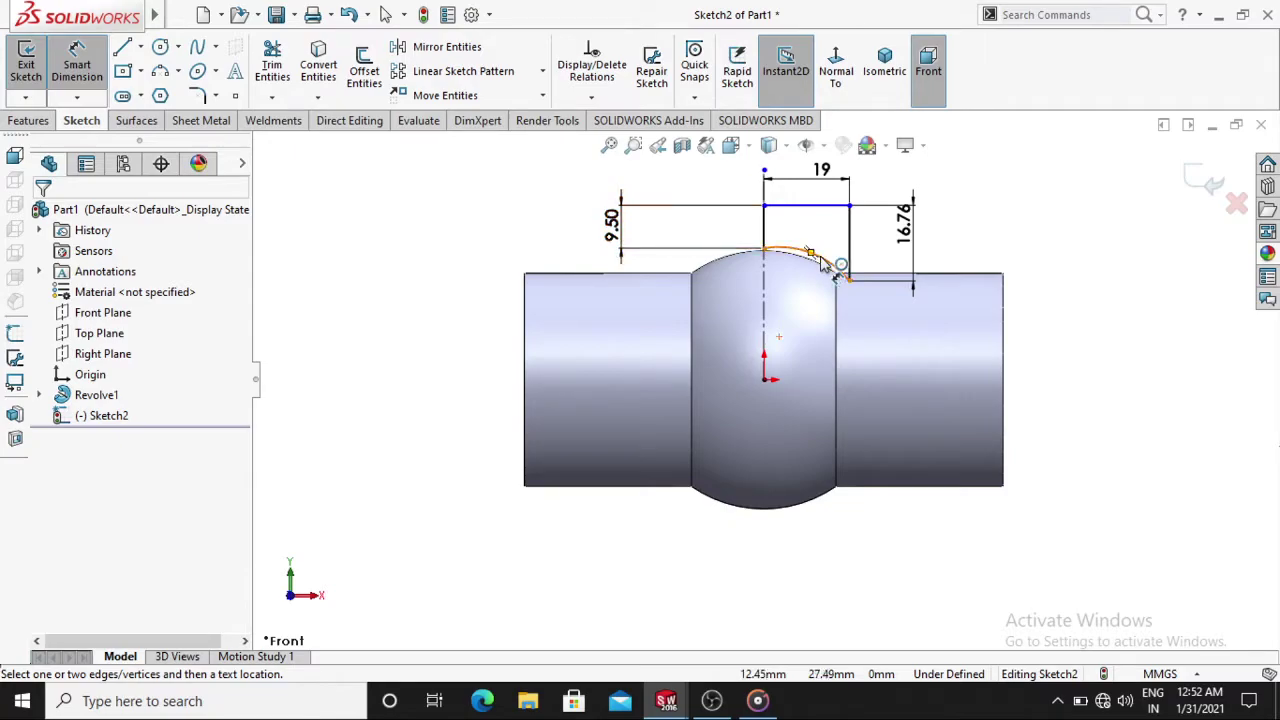
pyautogui.click(820, 262)
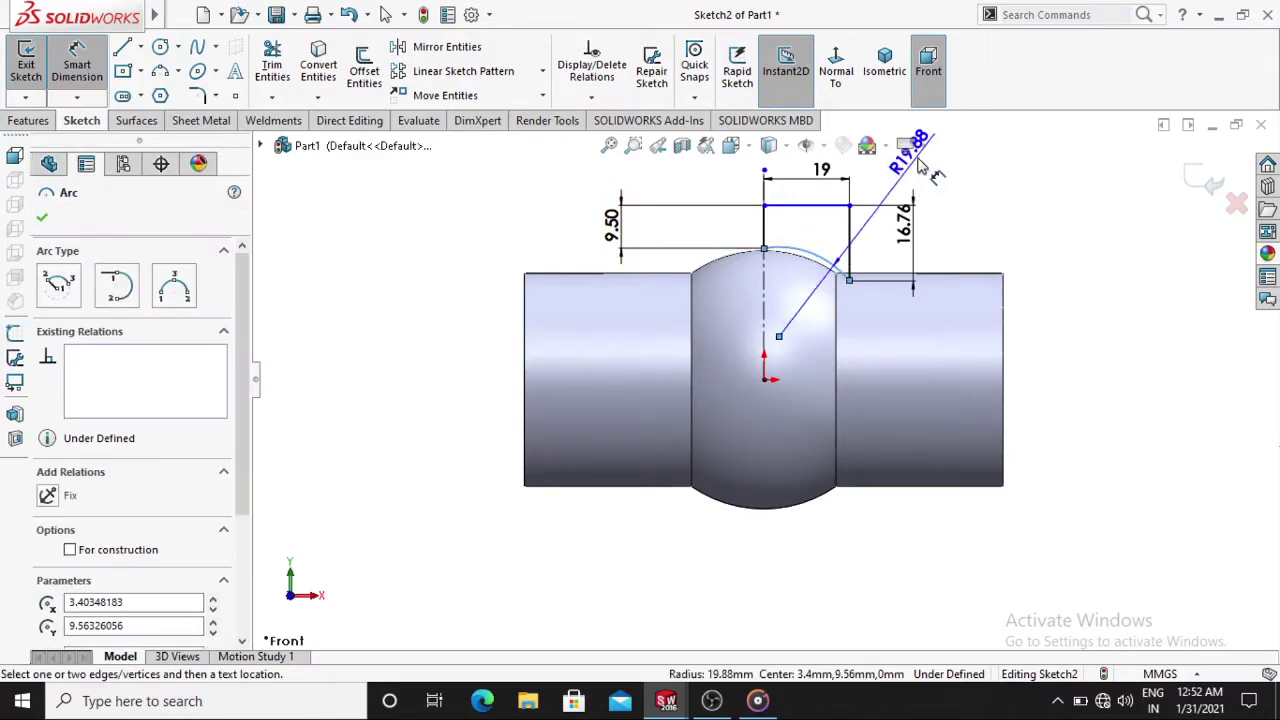
pyautogui.click(940, 175)
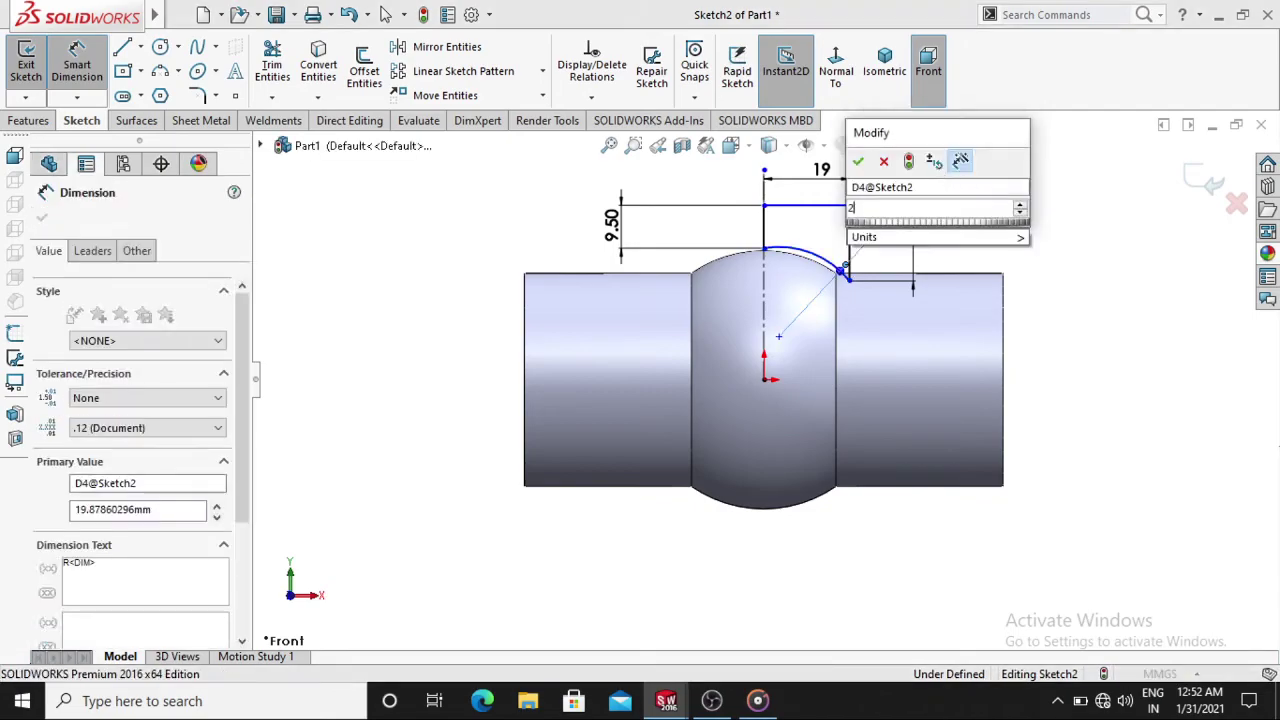
pyautogui.write('28.5')
pyautogui.press('Return')
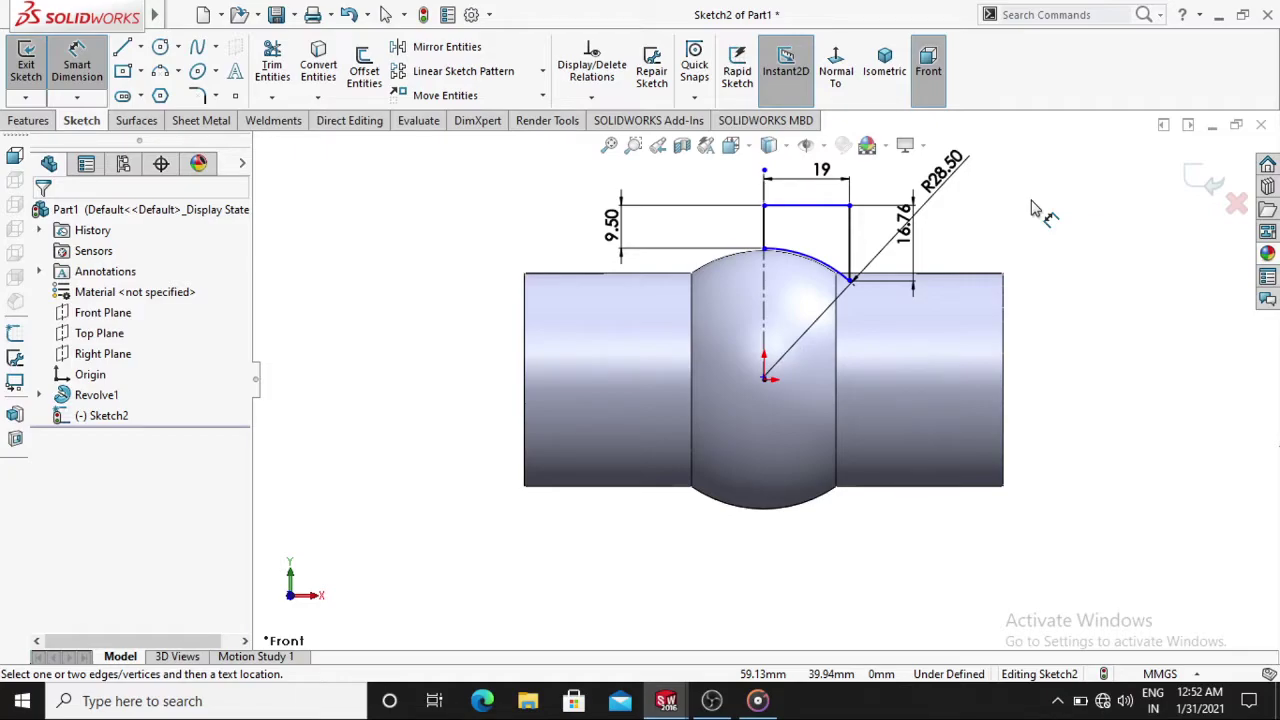
# Set the profile's top-left corner 38 above the origin
pyautogui.click(765, 207)
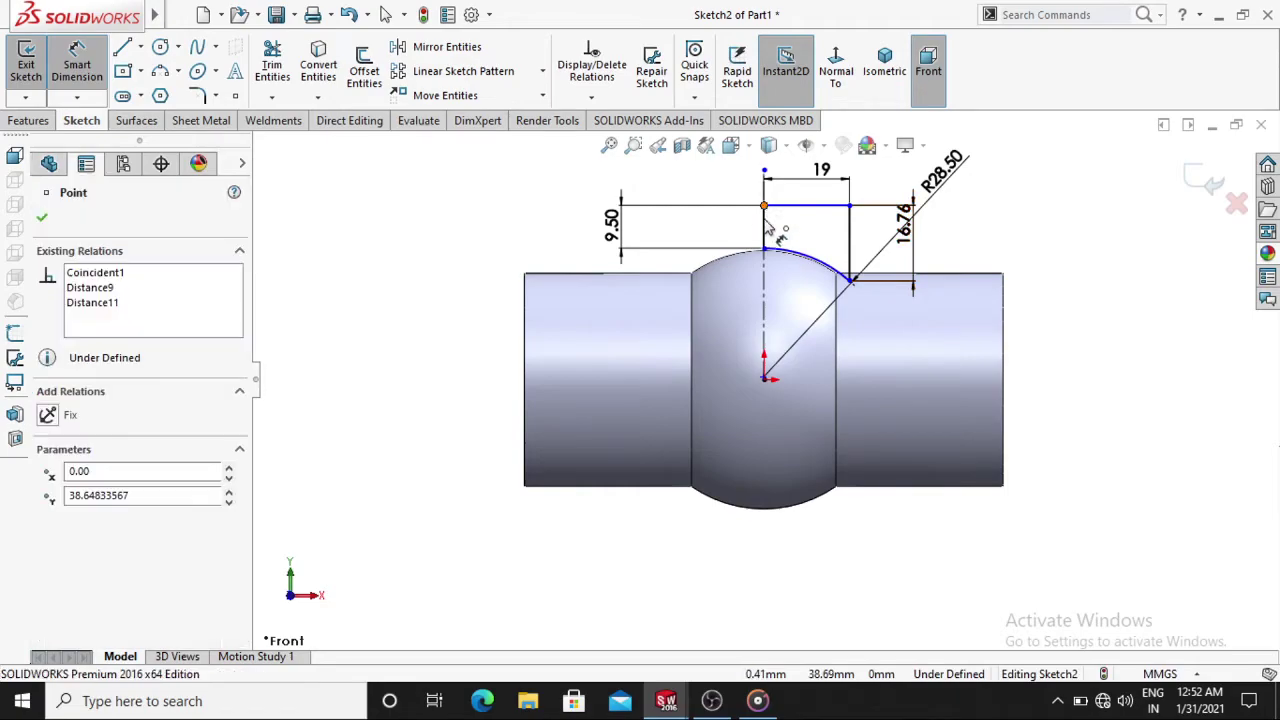
pyautogui.click(765, 379)
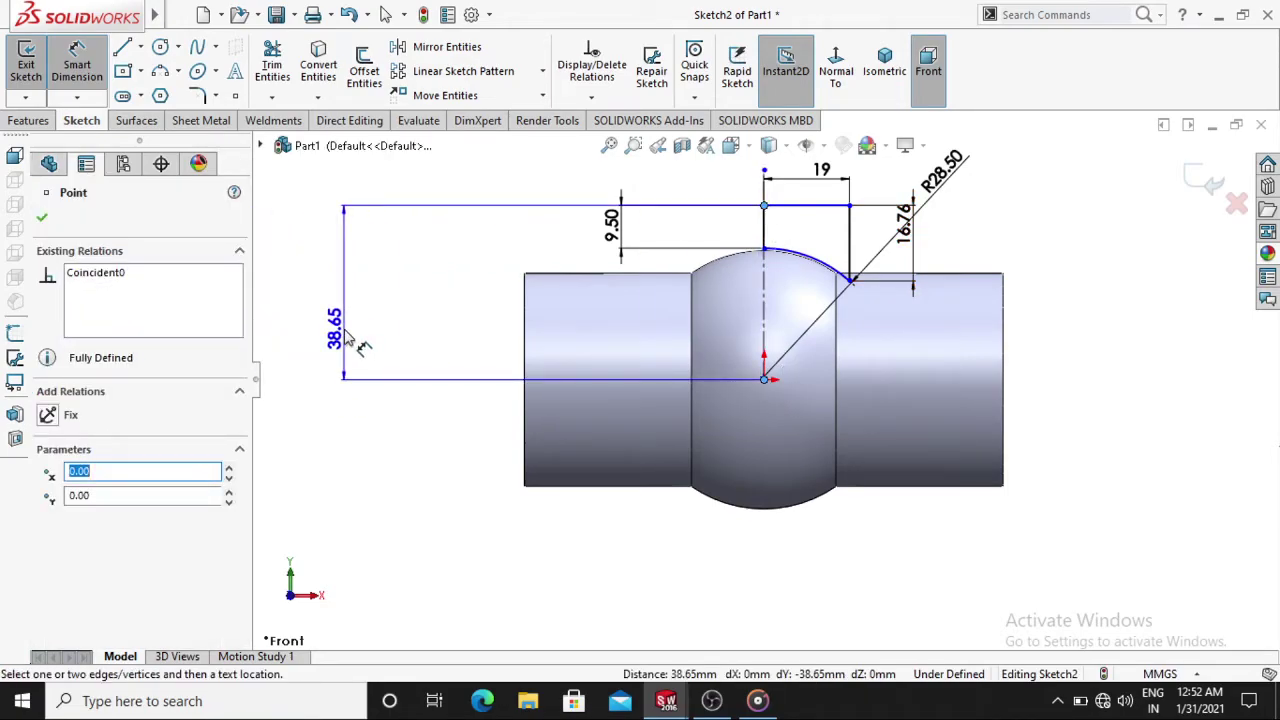
pyautogui.click(348, 336)
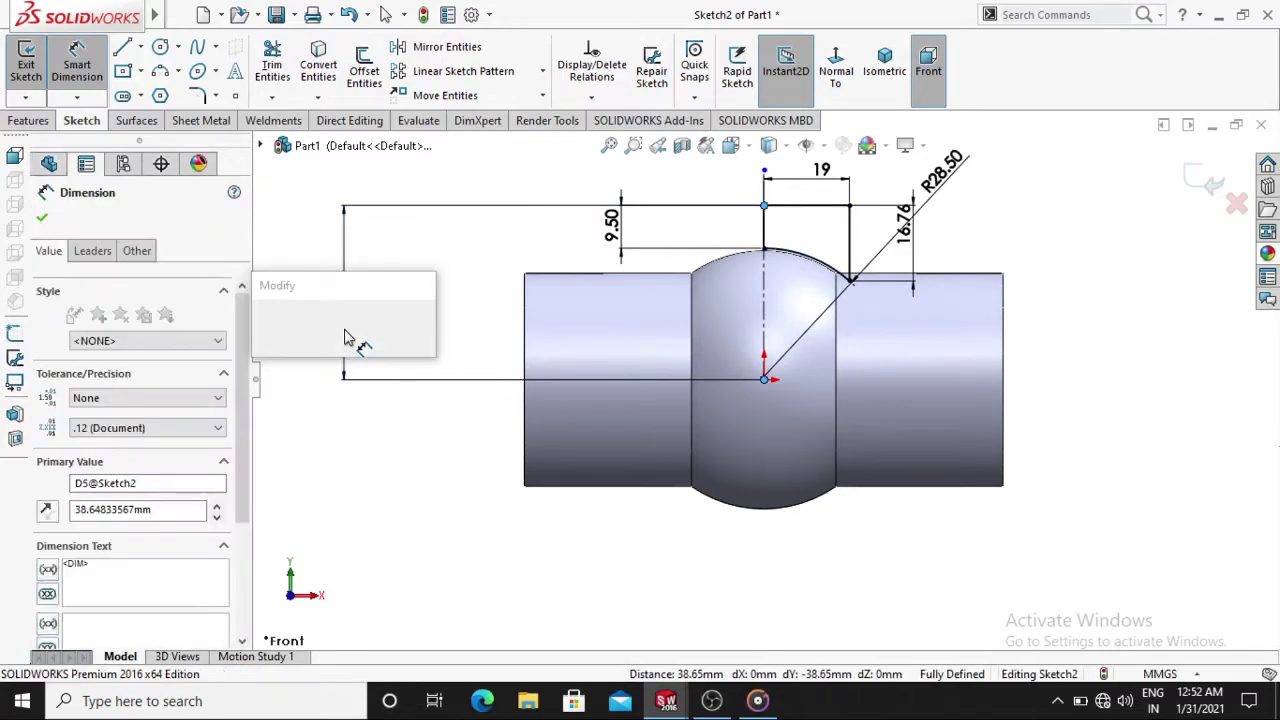
pyautogui.write('38')
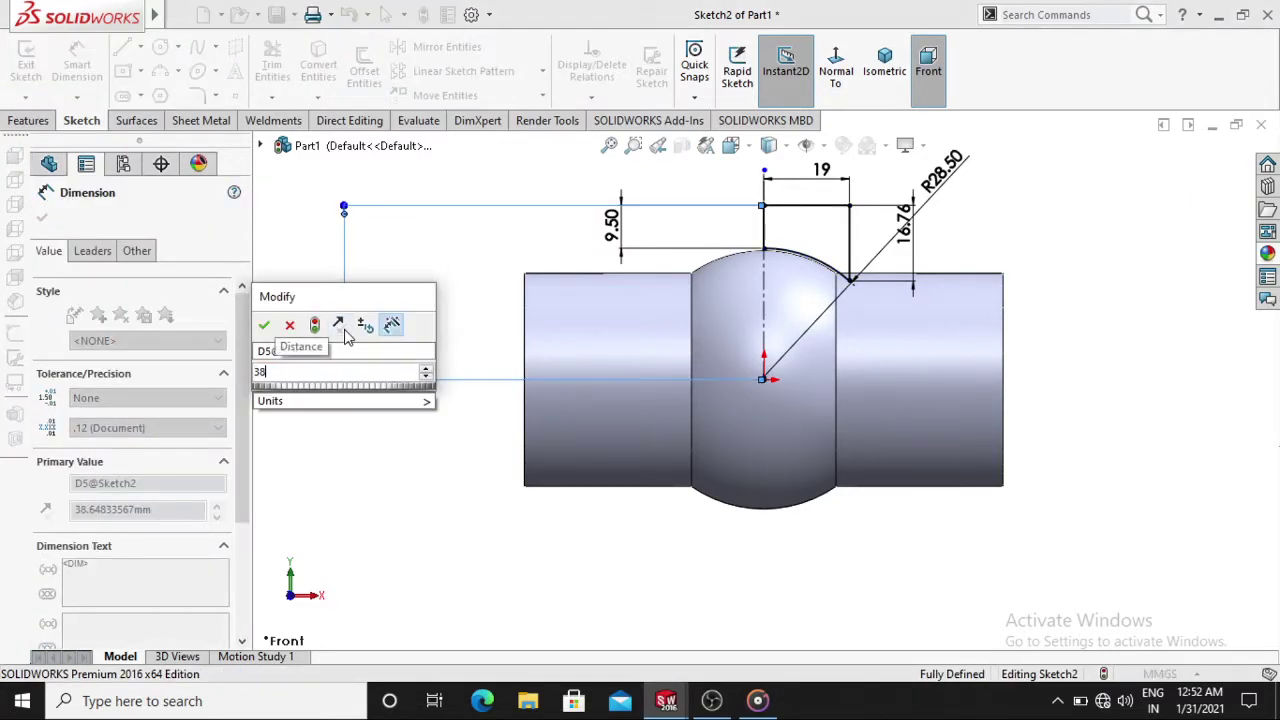
pyautogui.press('Return')
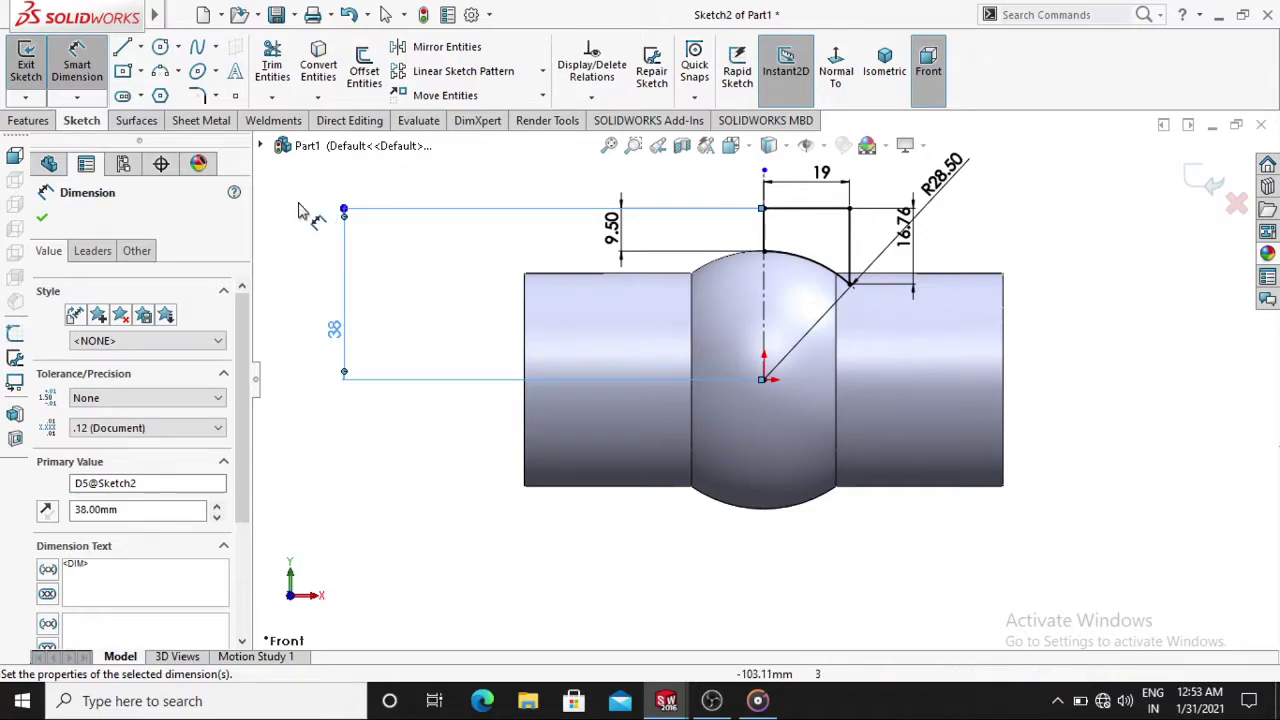
pyautogui.click(298, 210)
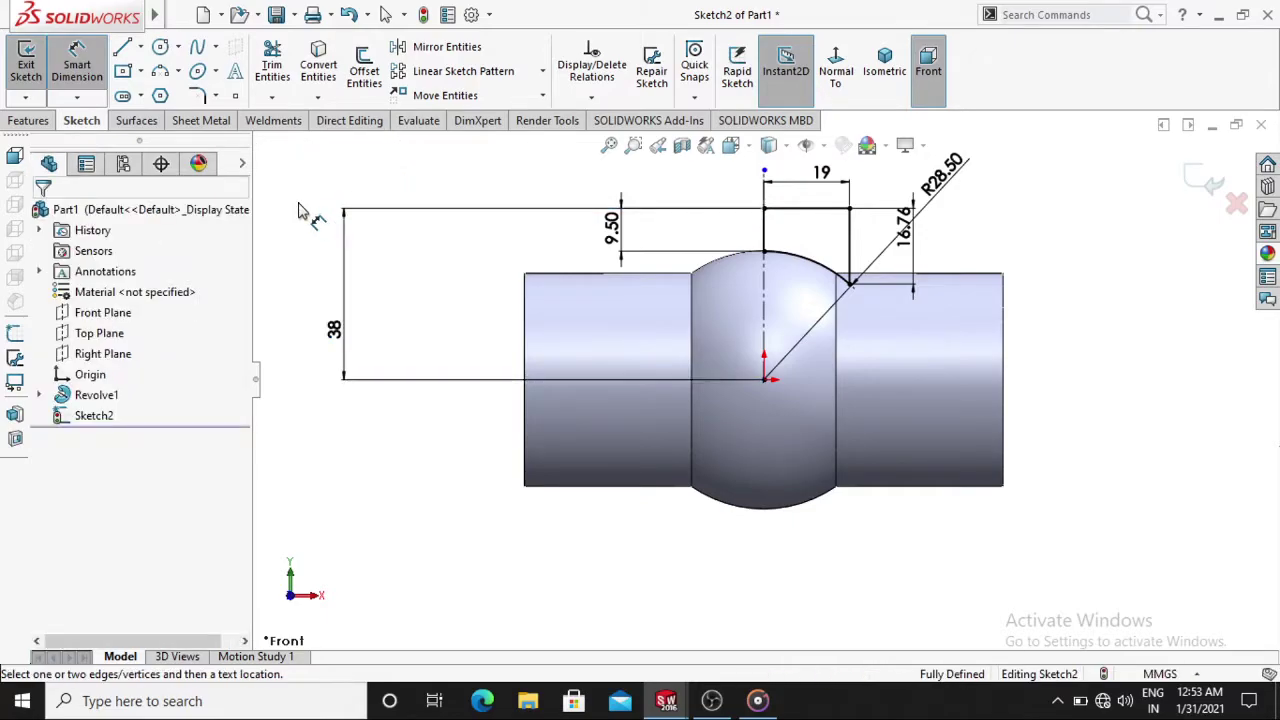
# Revolve Sketch2 360° about its centreline into a neck boss, then orbit to inspect it
pyautogui.click(30, 120)
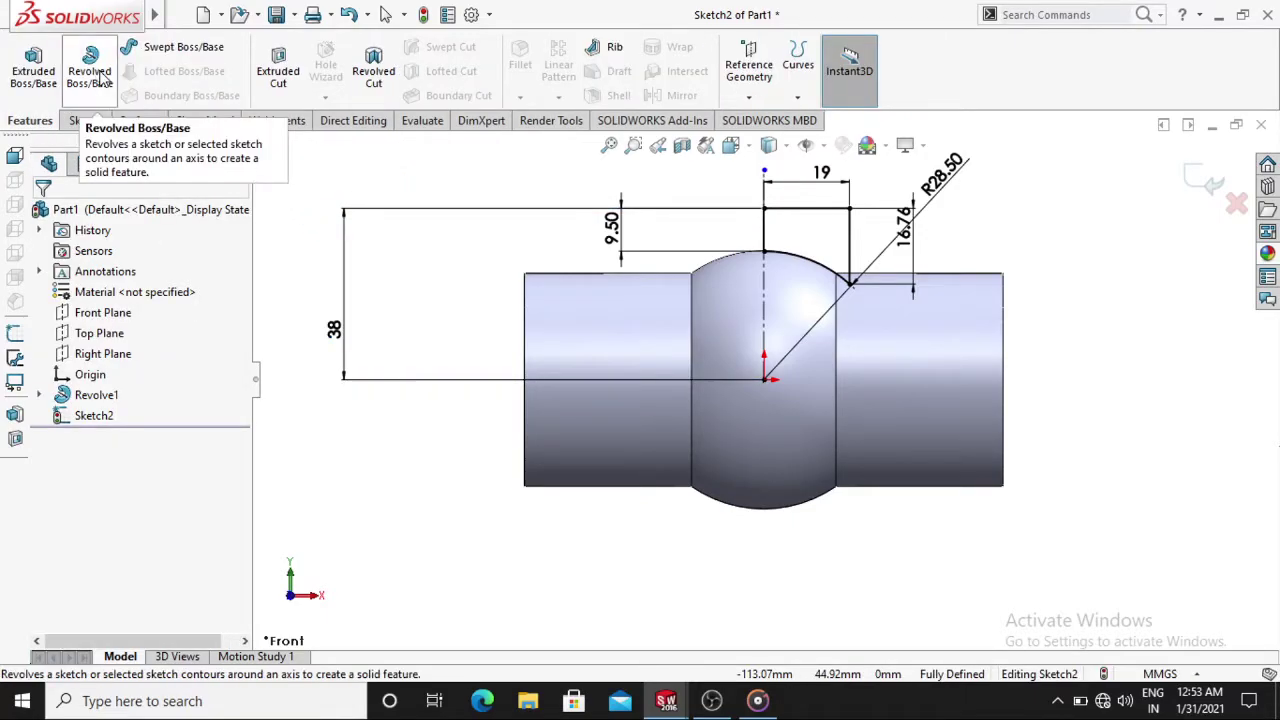
pyautogui.click(90, 65)
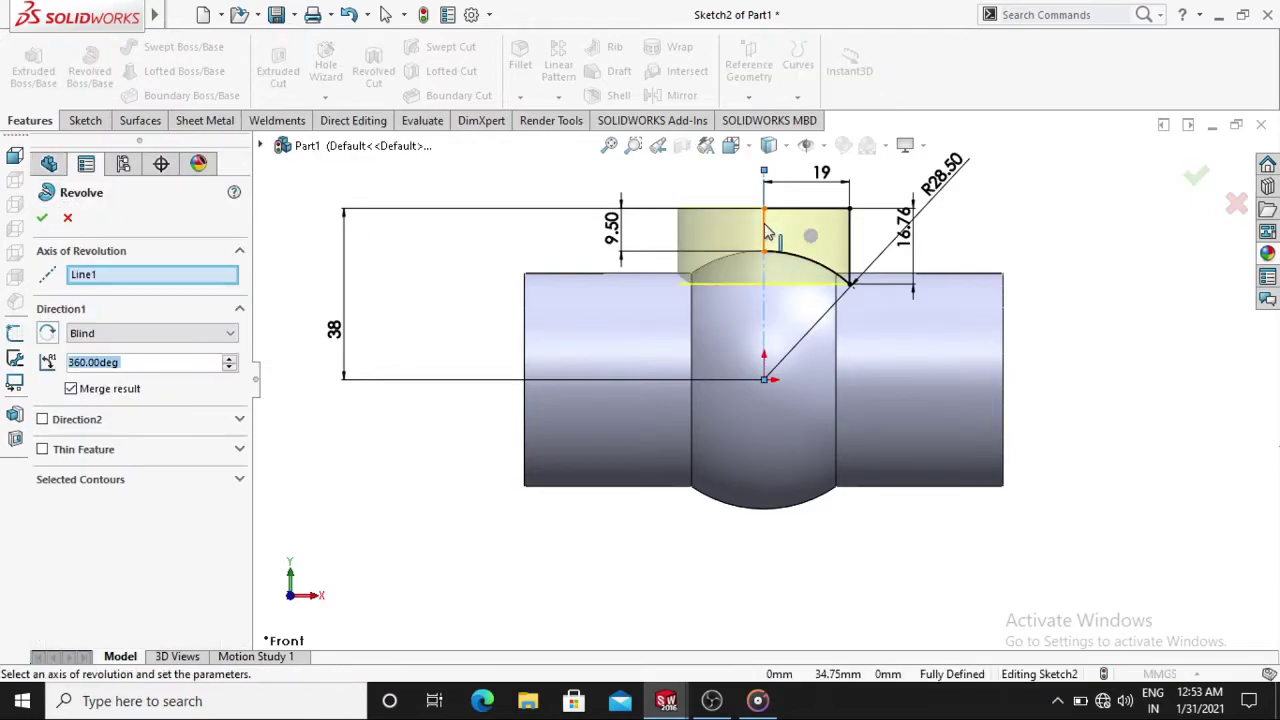
pyautogui.click(42, 217)
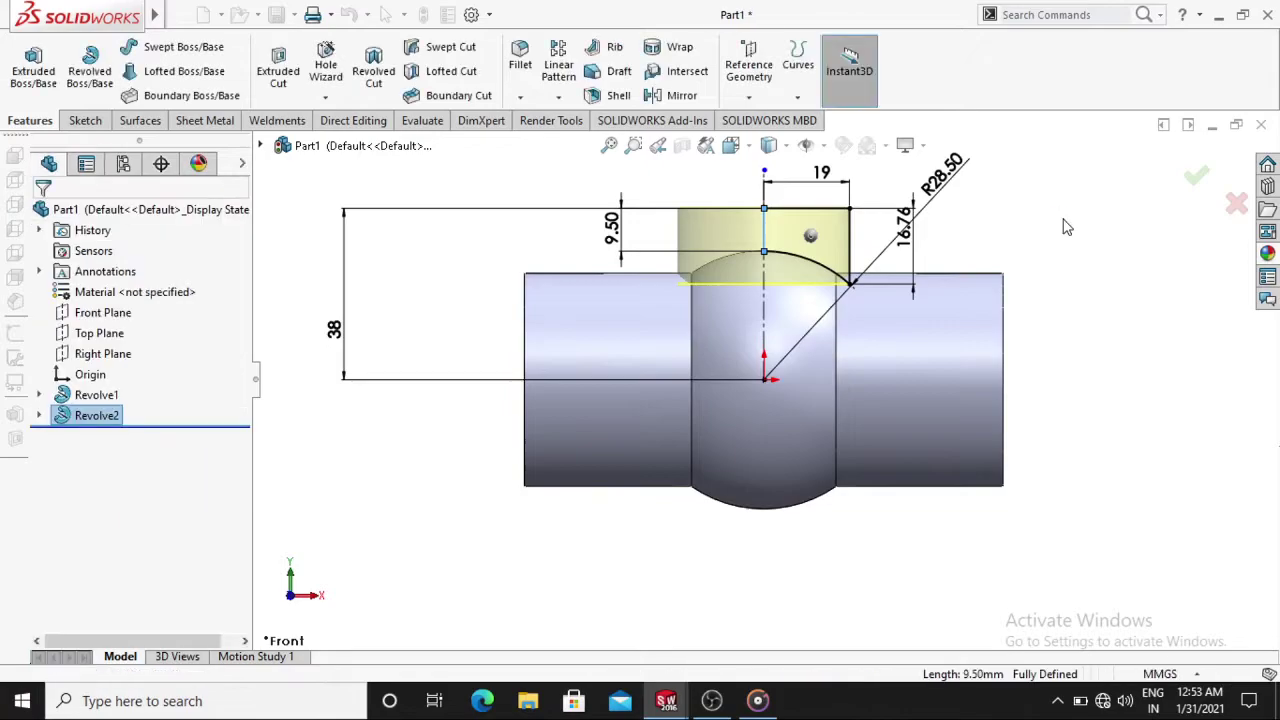
pyautogui.moveTo(1020, 220); pyautogui.dragTo(1043, 306, button='middle')
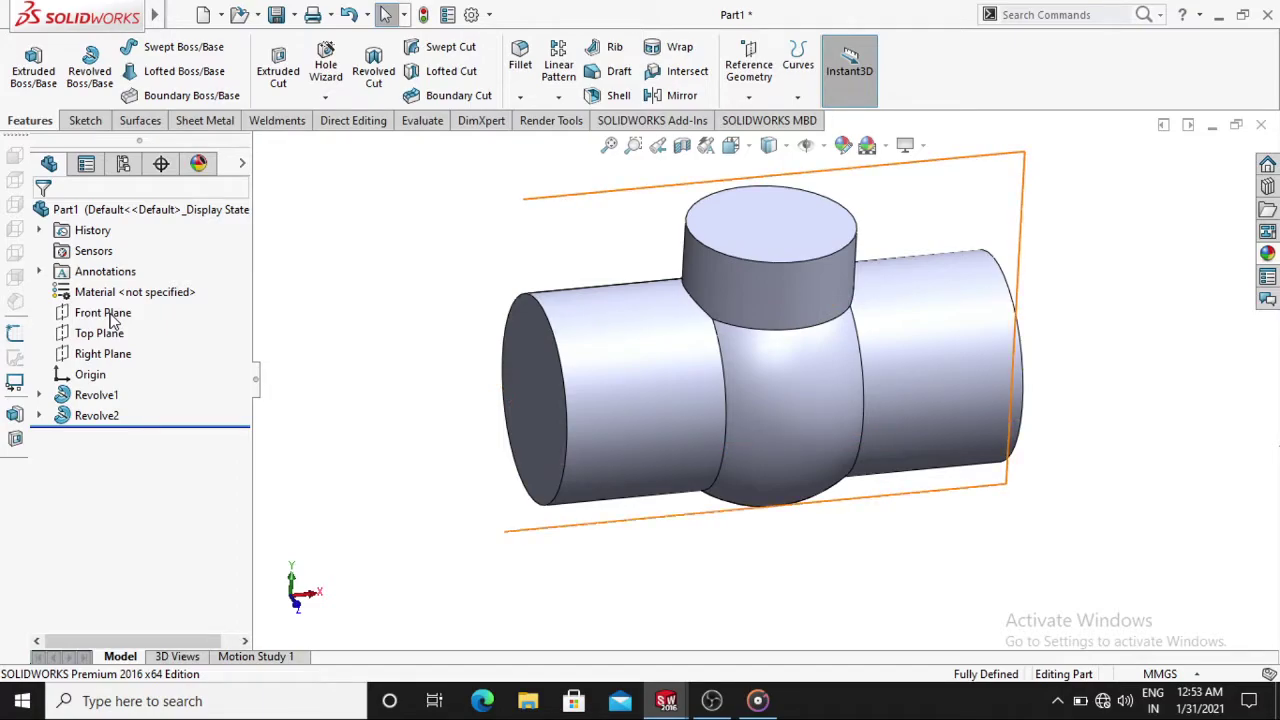
# Open Sketch3 on the Front Plane and turn the view normal to it
pyautogui.rightClick(112, 318)
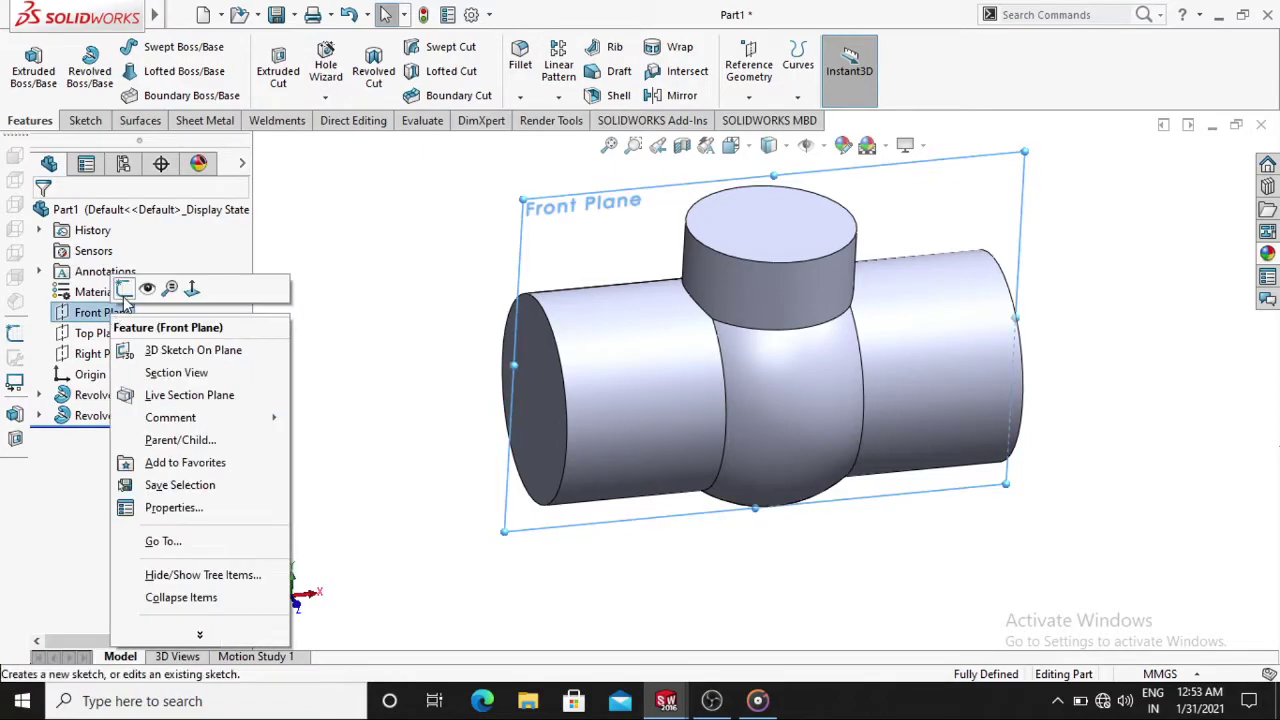
pyautogui.click(124, 288)
pyautogui.click(852, 80)
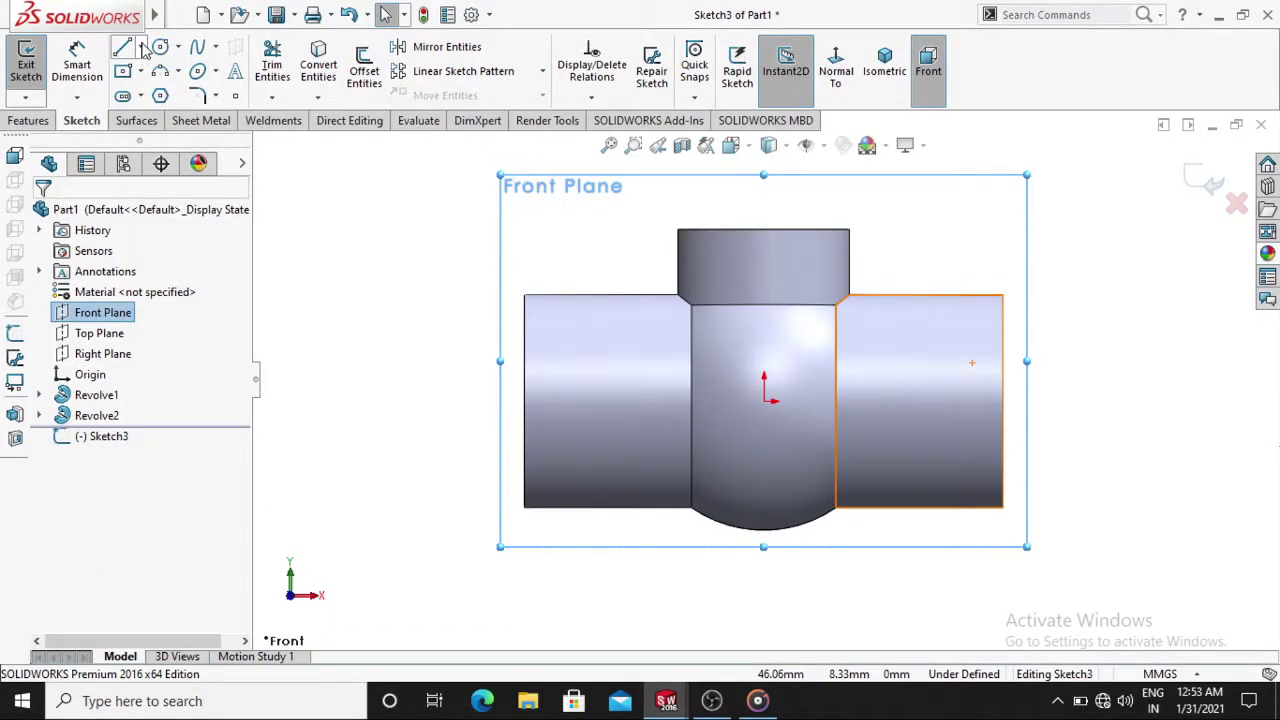
# Draw a horizontal centreline along the body's axis from its left edge past the right end
pyautogui.click(143, 50)
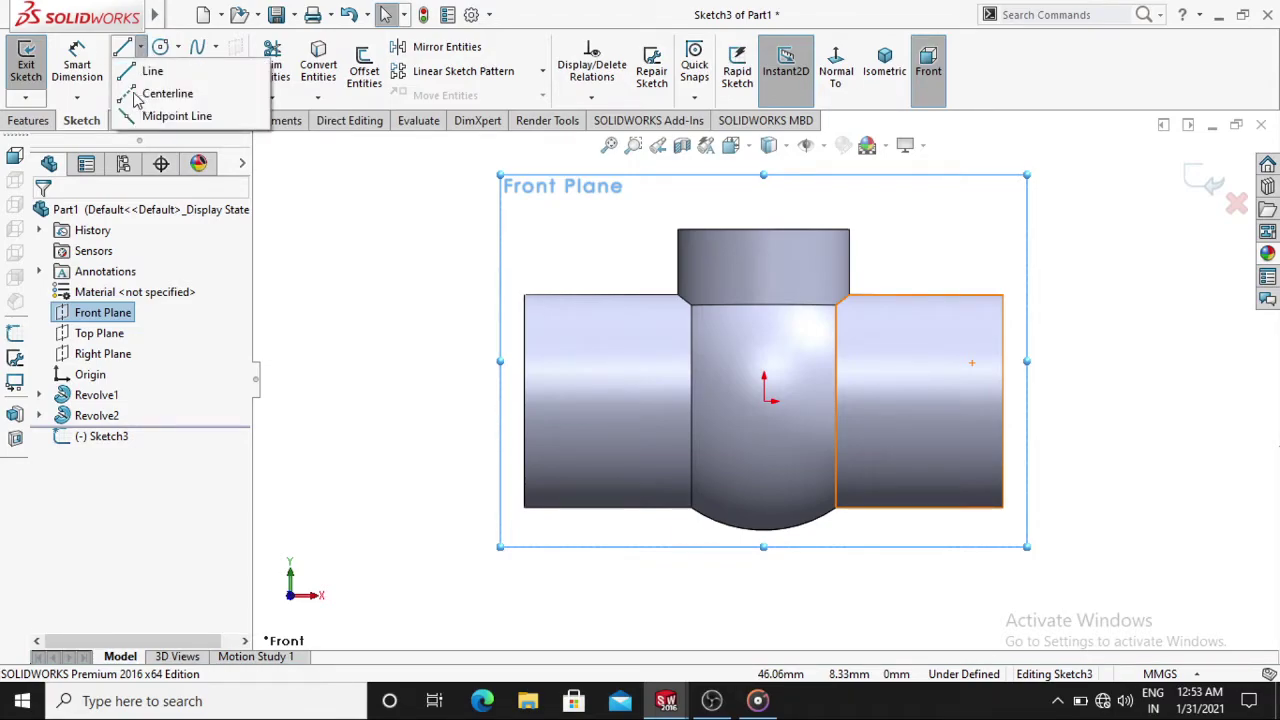
pyautogui.click(135, 93)
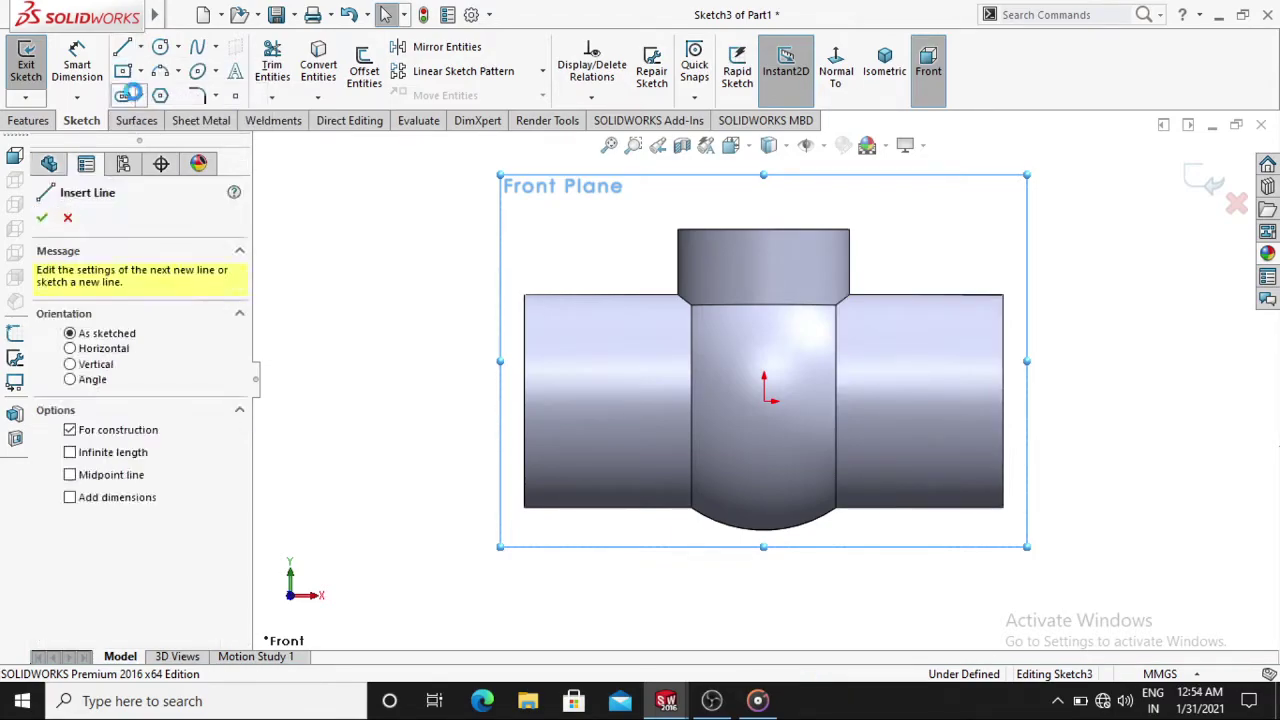
pyautogui.click(133, 95)
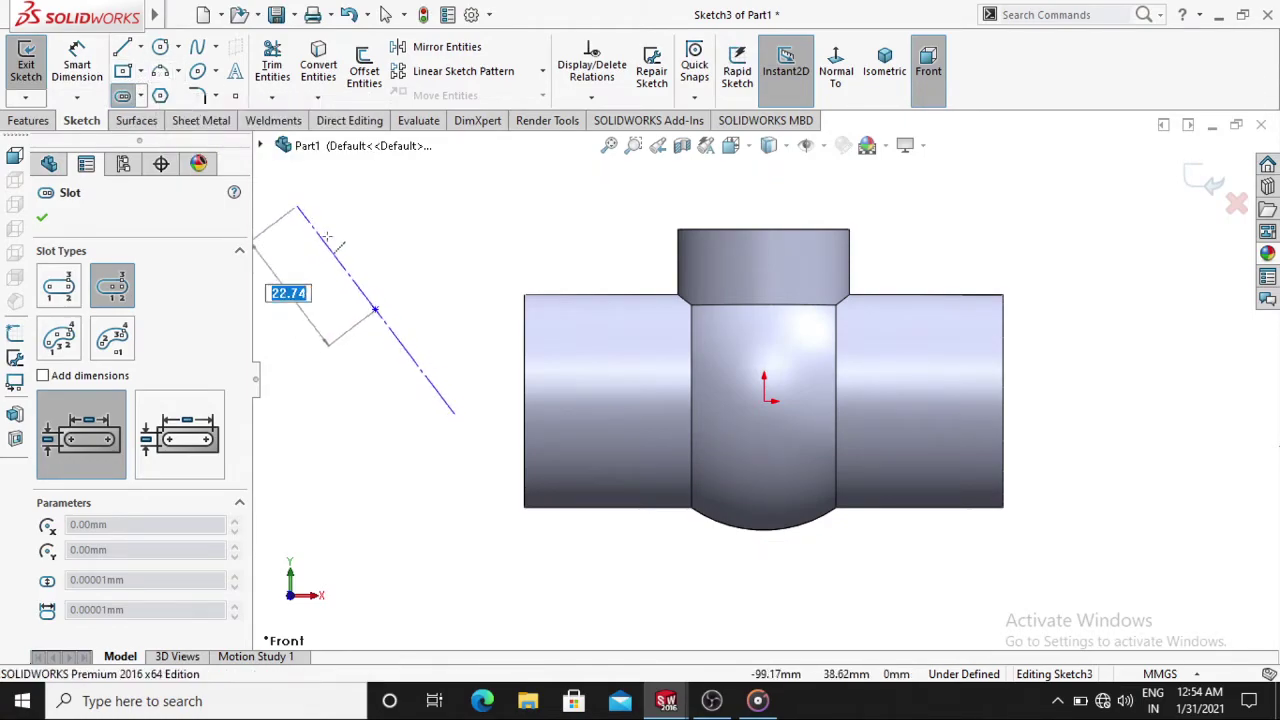
pyautogui.press('Escape')
pyautogui.click(141, 48)
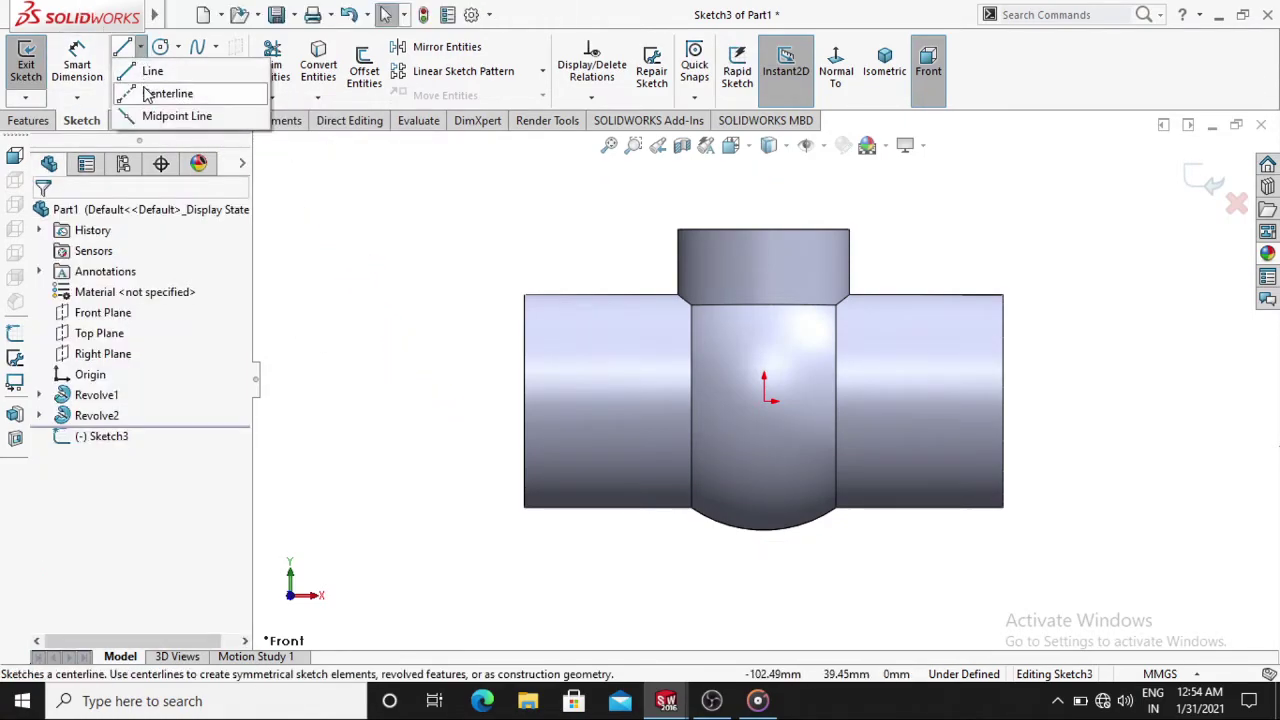
pyautogui.click(180, 94)
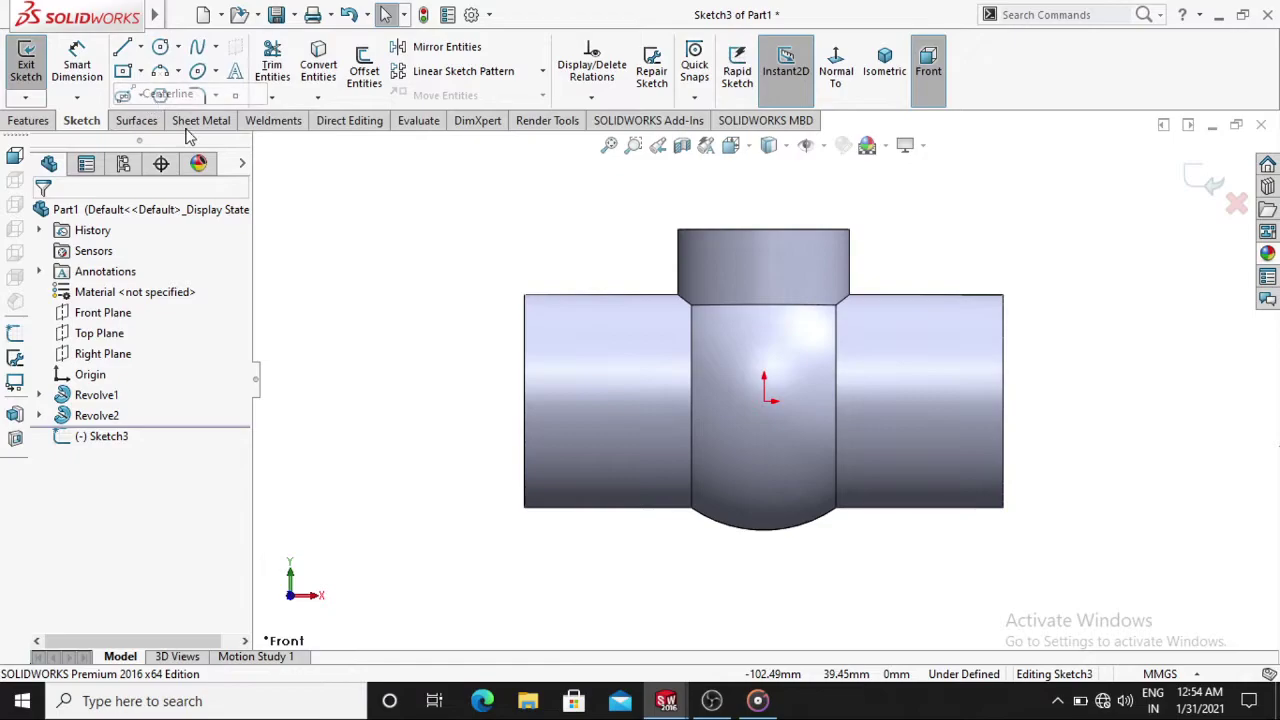
pyautogui.click(522, 400)
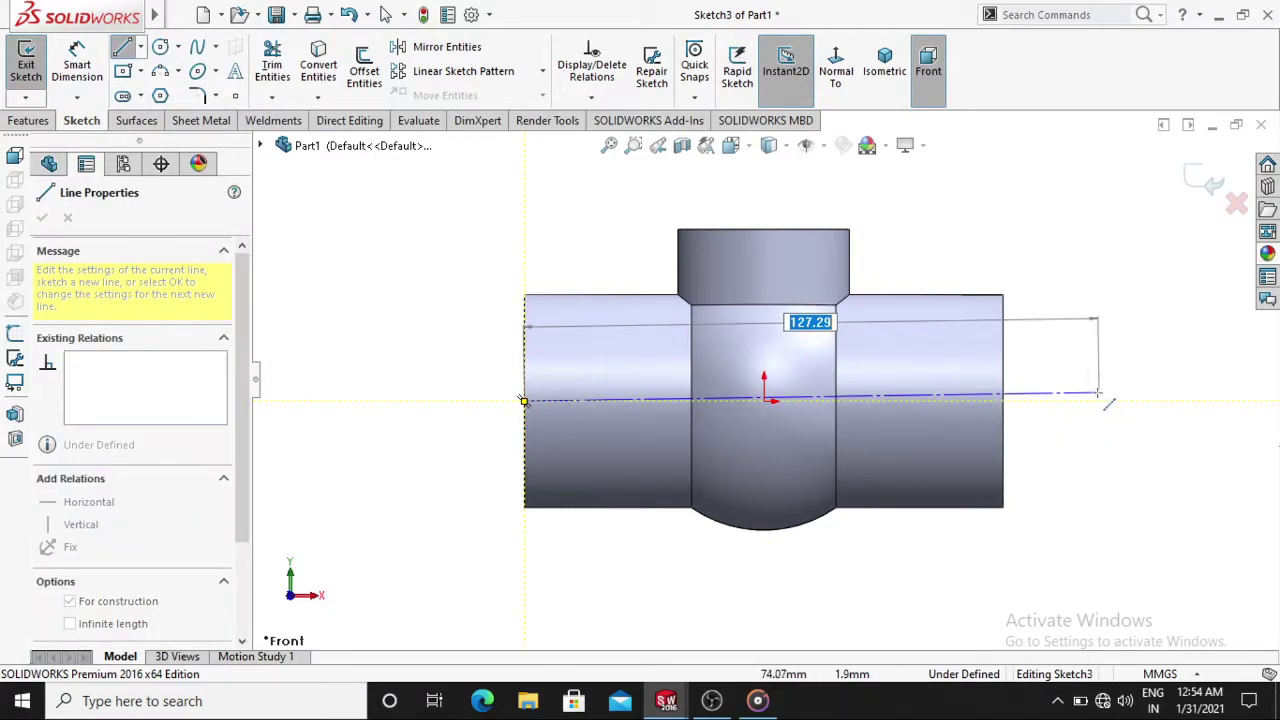
pyautogui.click(1066, 401)
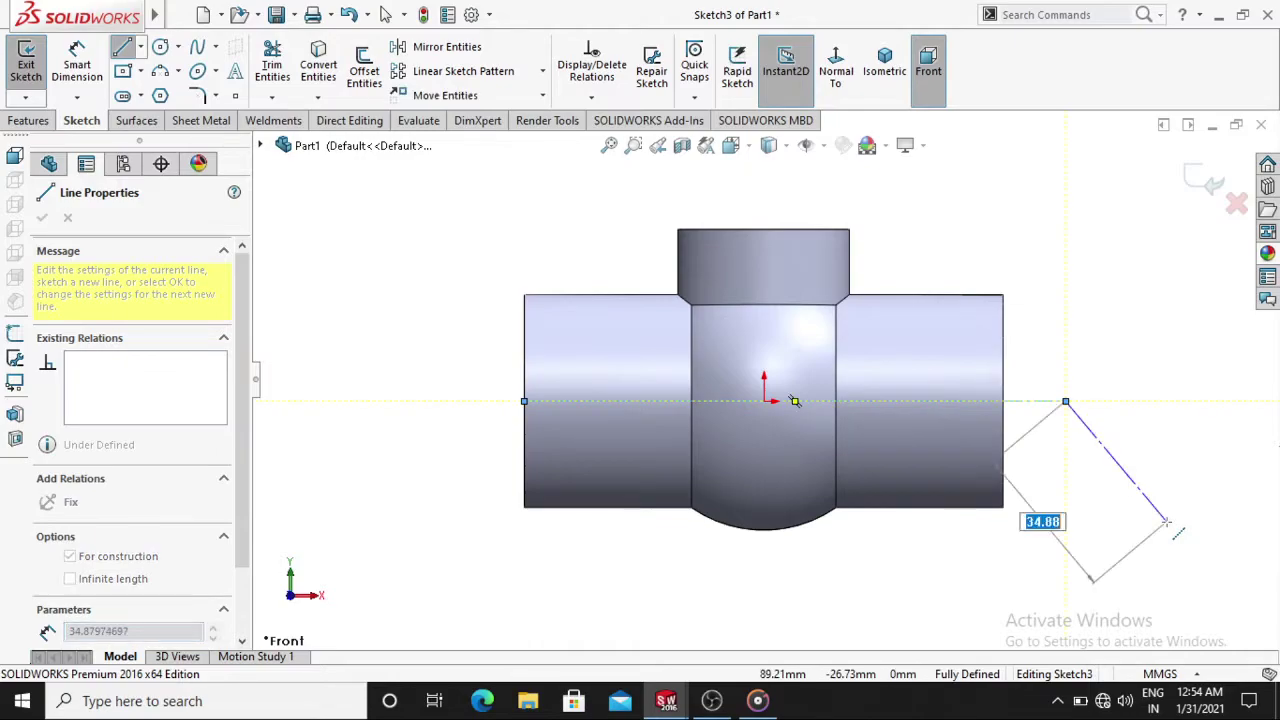
pyautogui.press('Escape')
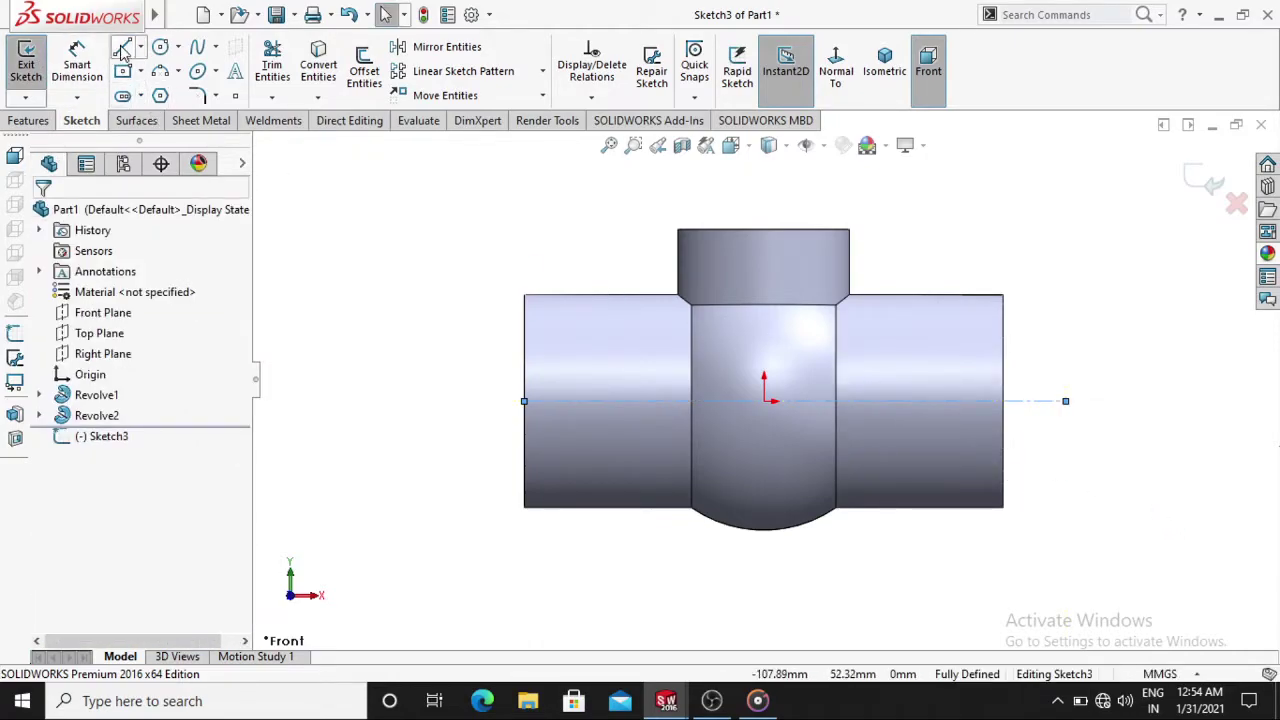
# Draw a stepped open line profile from the body's left edge to its right edge
pyautogui.click(122, 50)
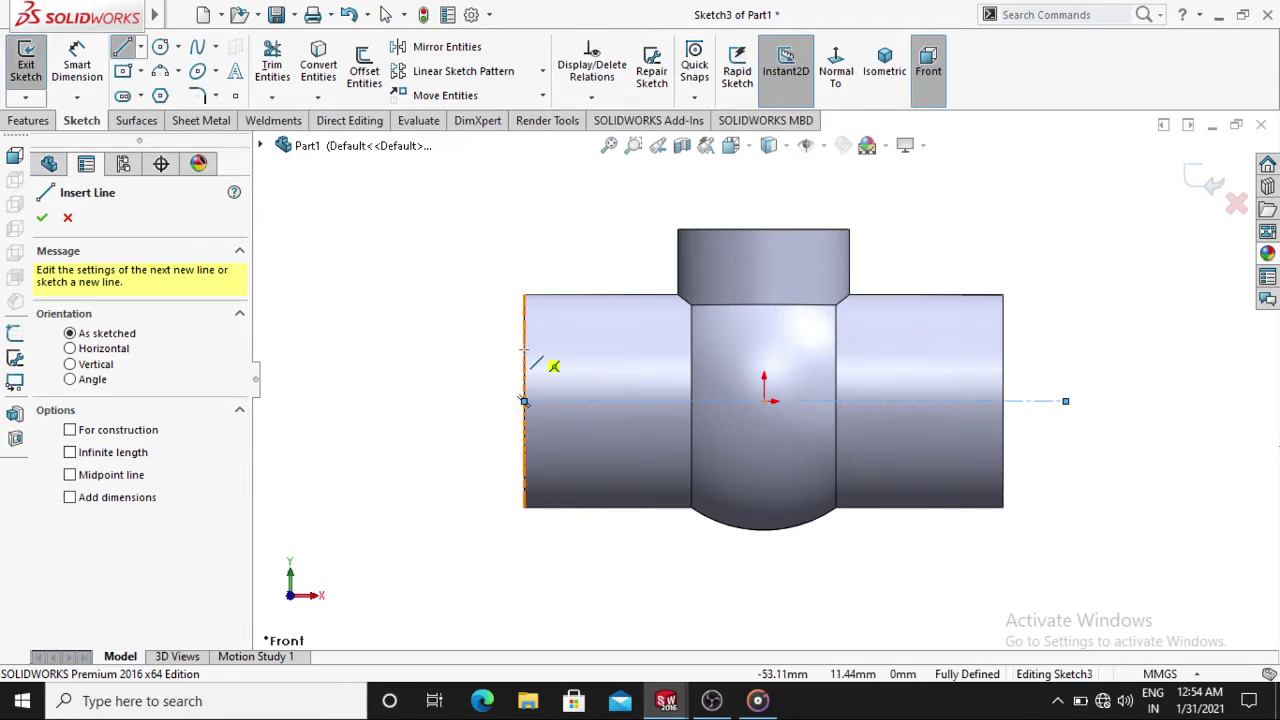
pyautogui.click(523, 350)
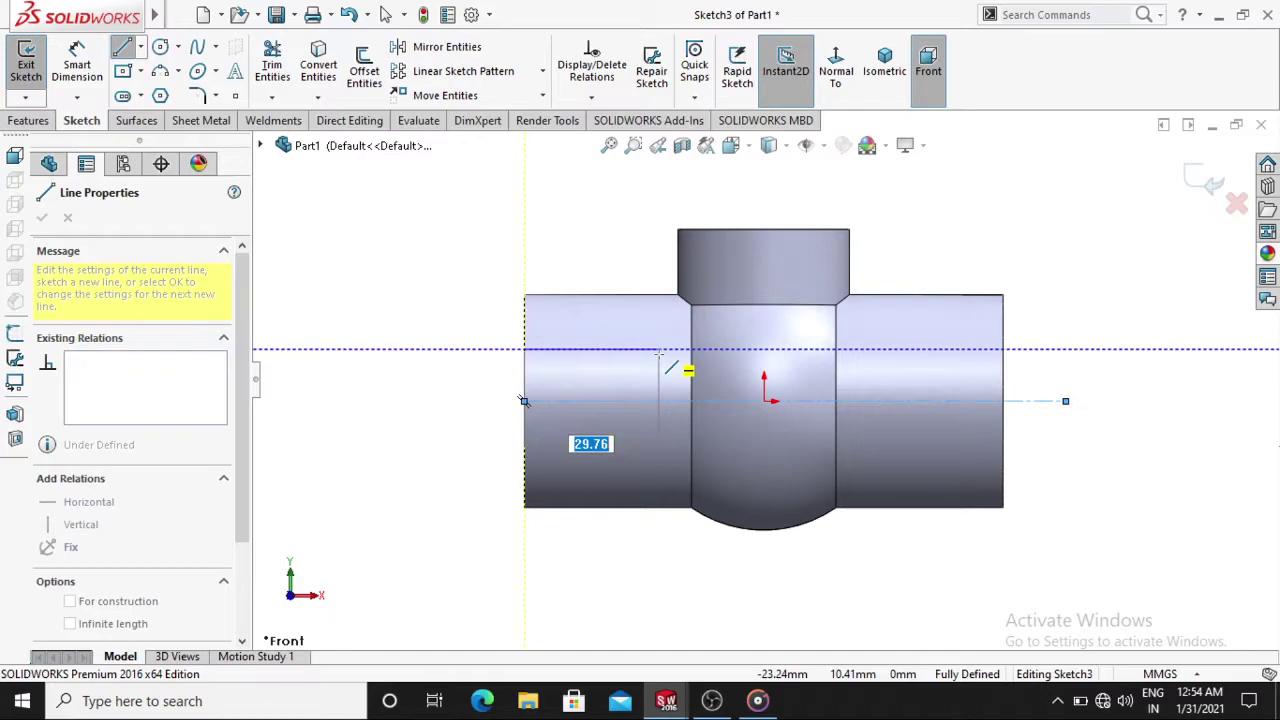
pyautogui.click(650, 349)
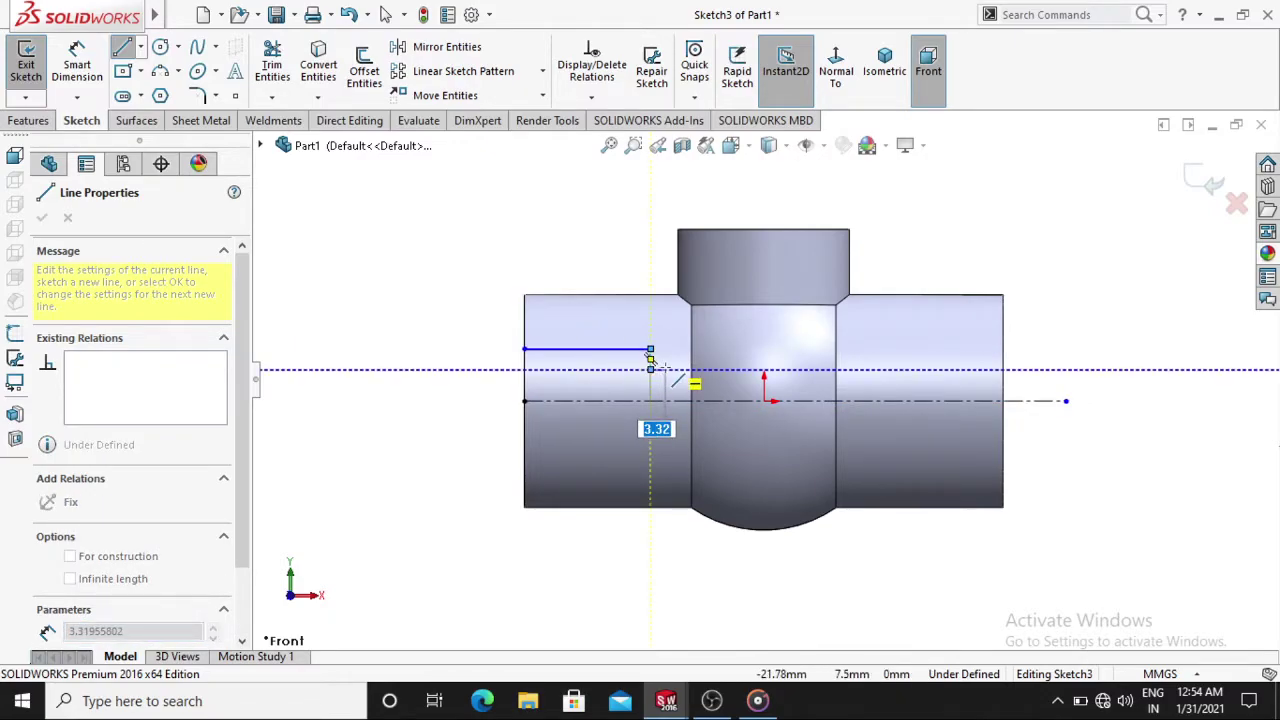
pyautogui.click(897, 370)
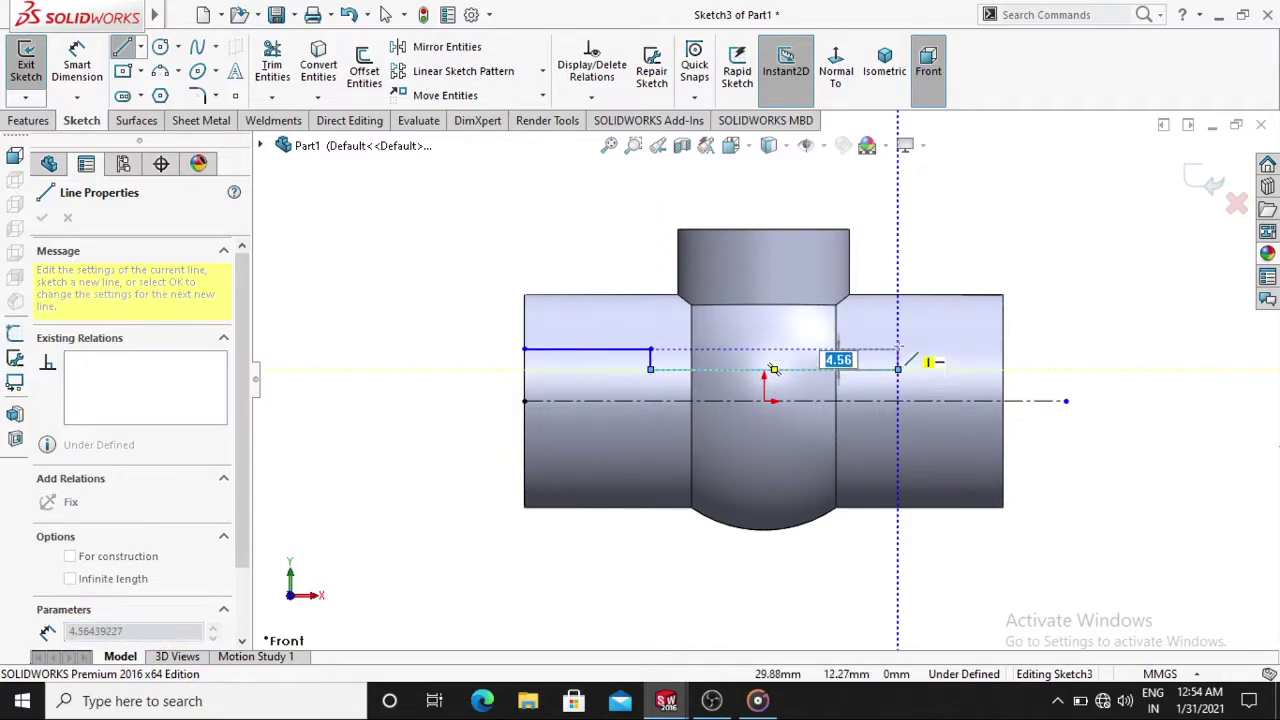
pyautogui.click(897, 349)
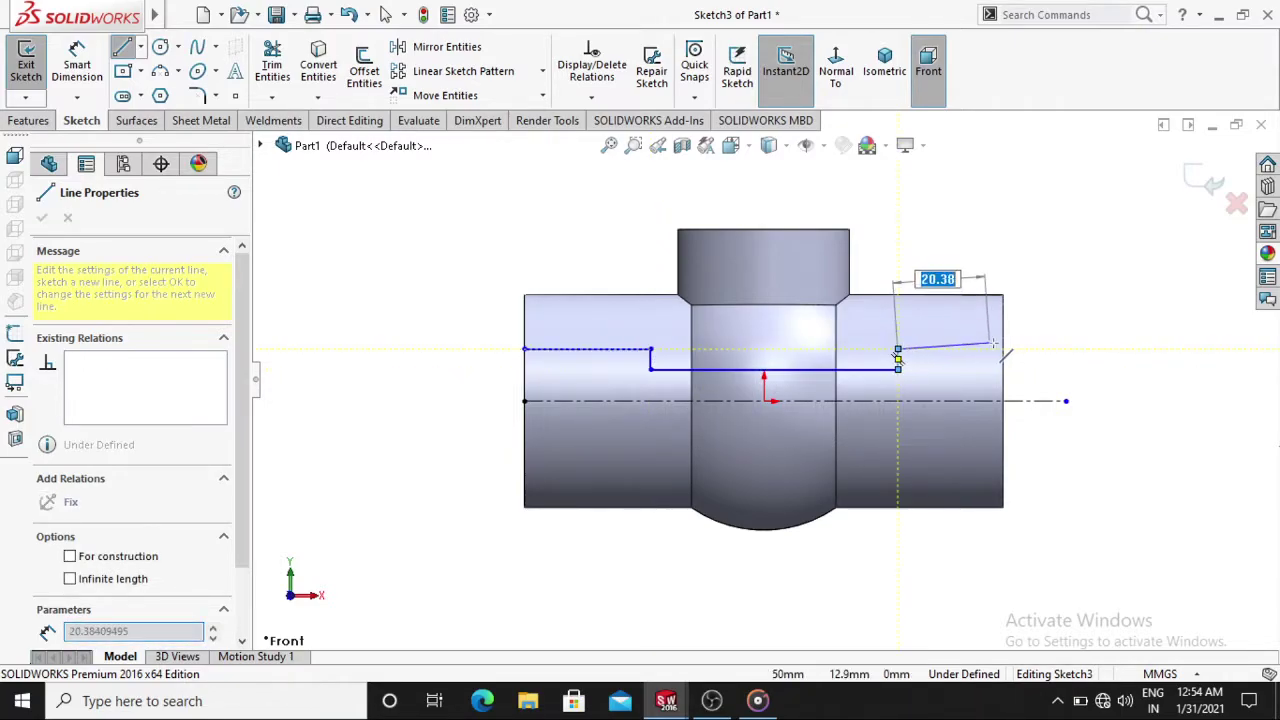
pyautogui.click(1003, 400)
pyautogui.press('Escape')
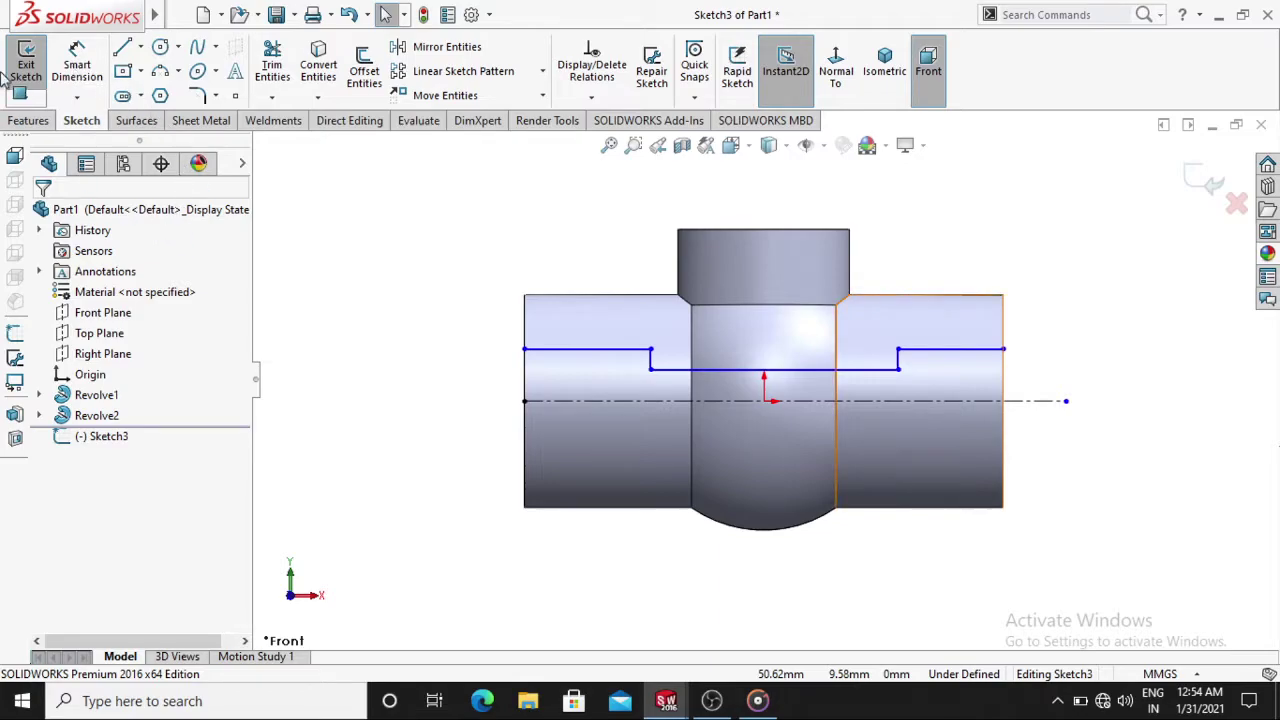
pyautogui.click(90, 72)
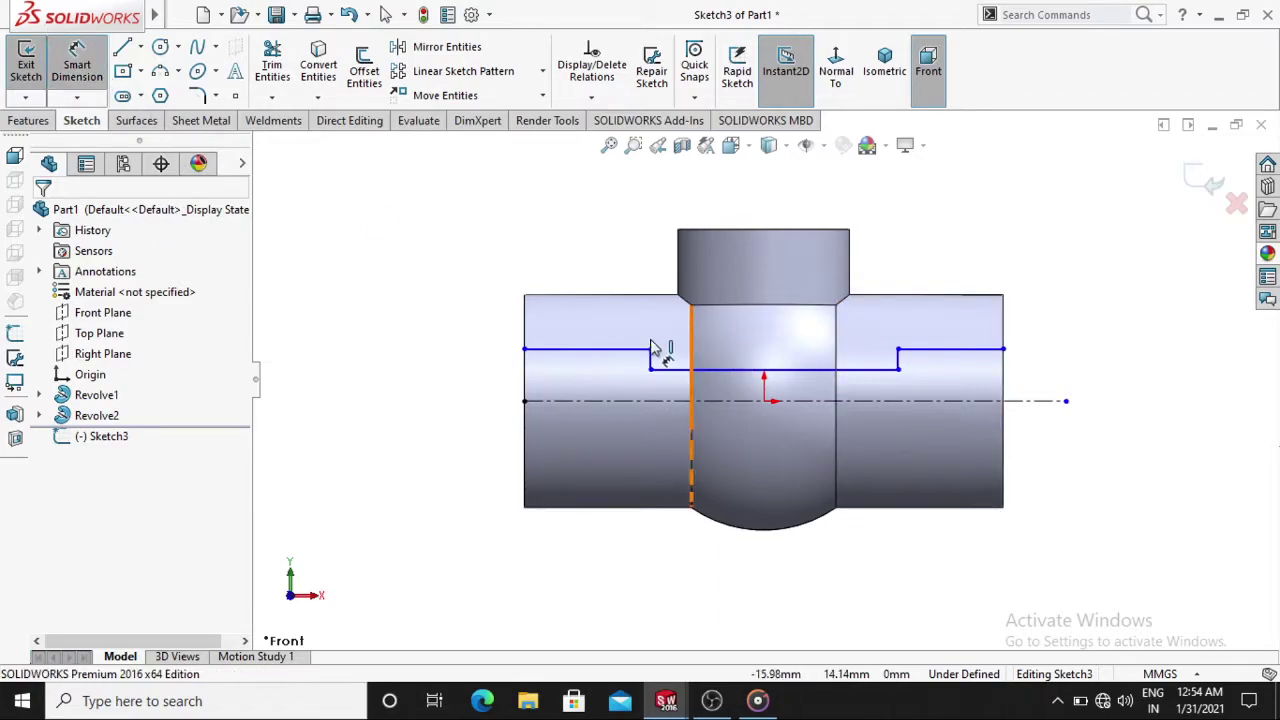
# Dimension the upper-left segment 28 long and the step 4.35 high
pyautogui.click(553, 353)
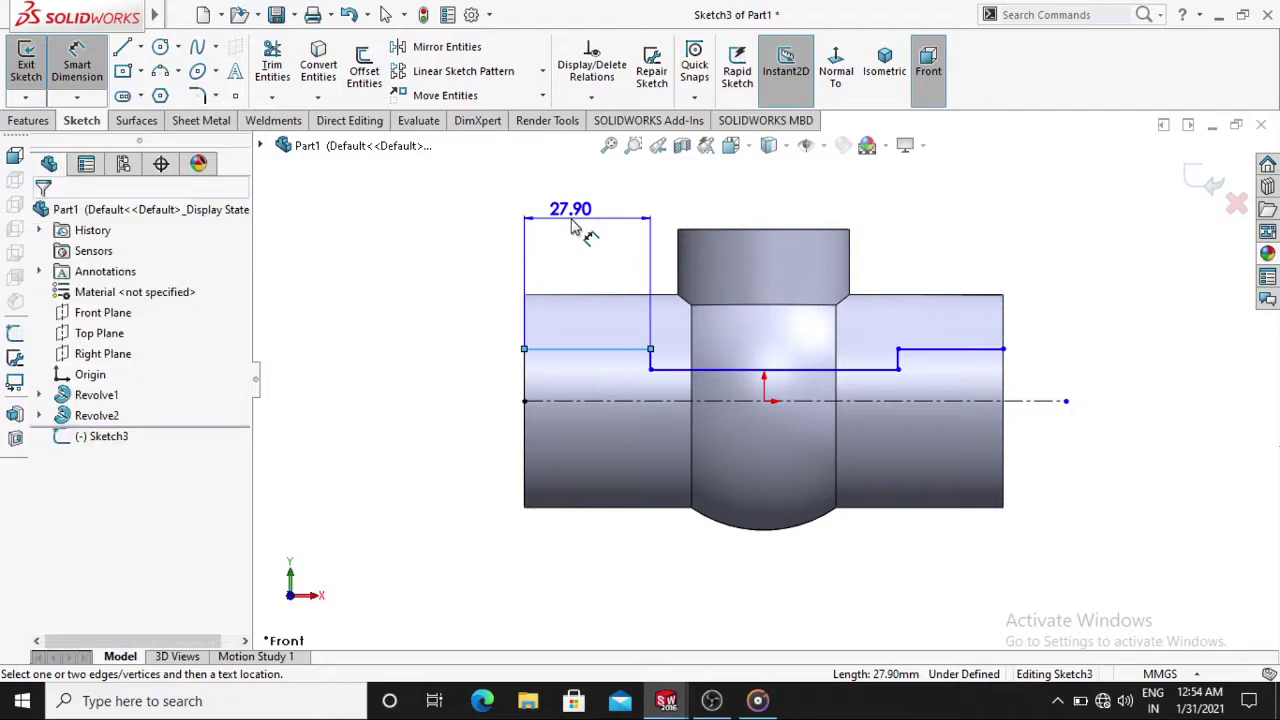
pyautogui.click(578, 228)
pyautogui.write('28')
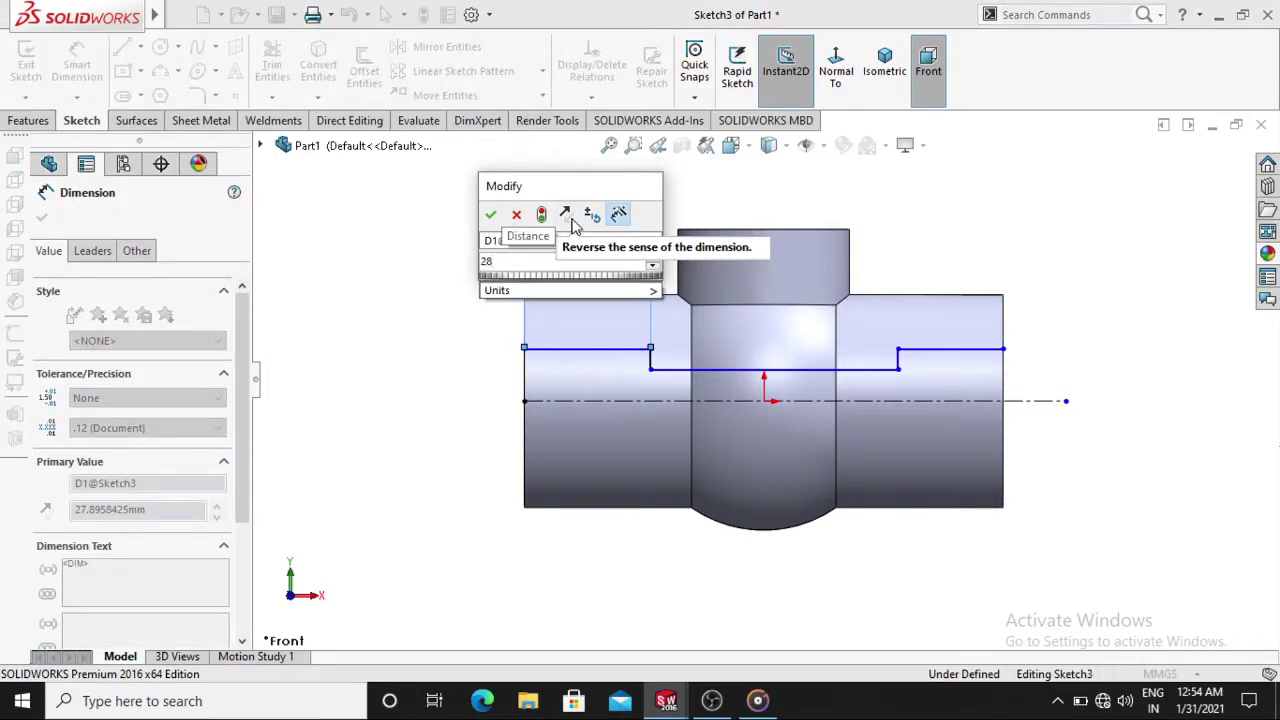
pyautogui.press('Return')
pyautogui.click(377, 243)
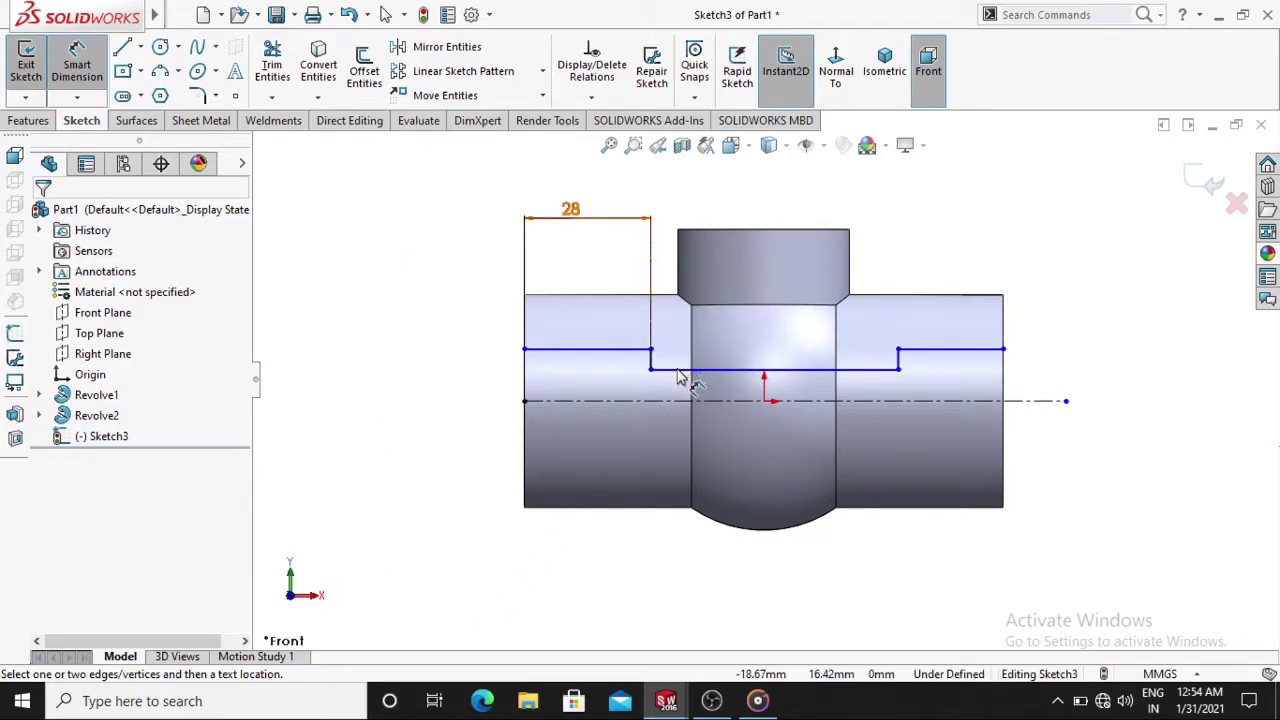
pyautogui.click(614, 352)
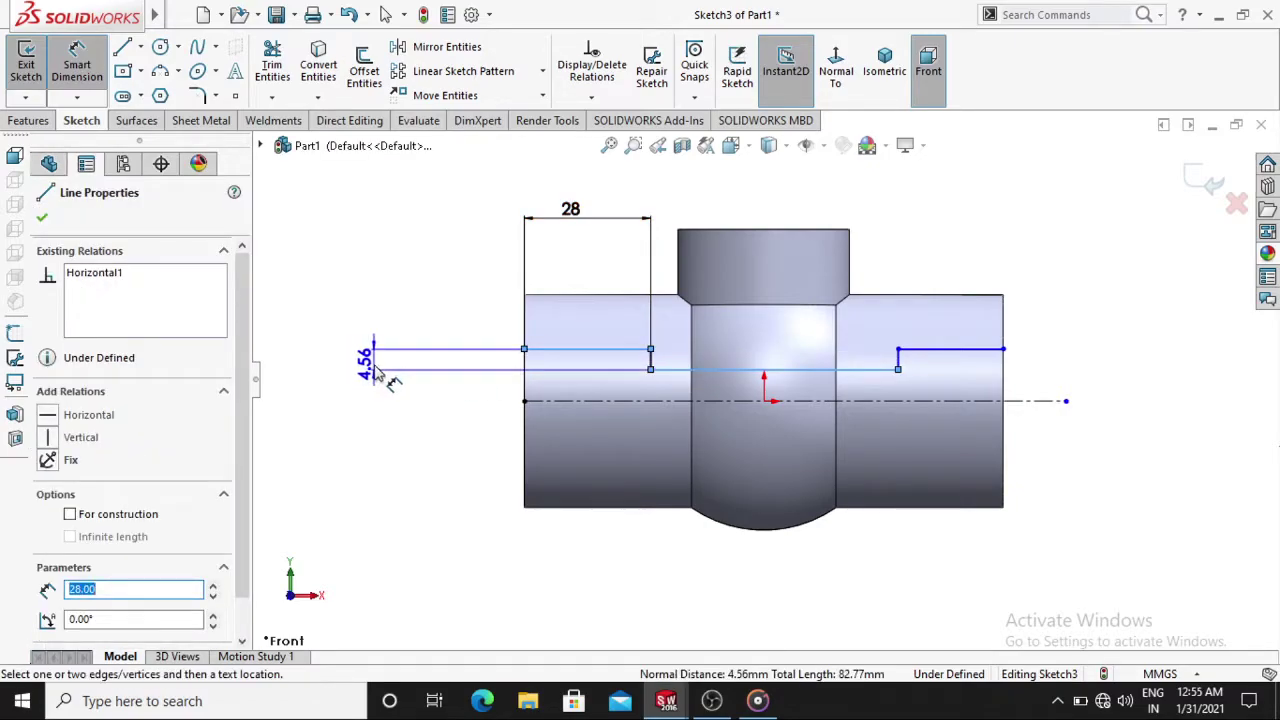
pyautogui.click(376, 365)
pyautogui.write('4.')
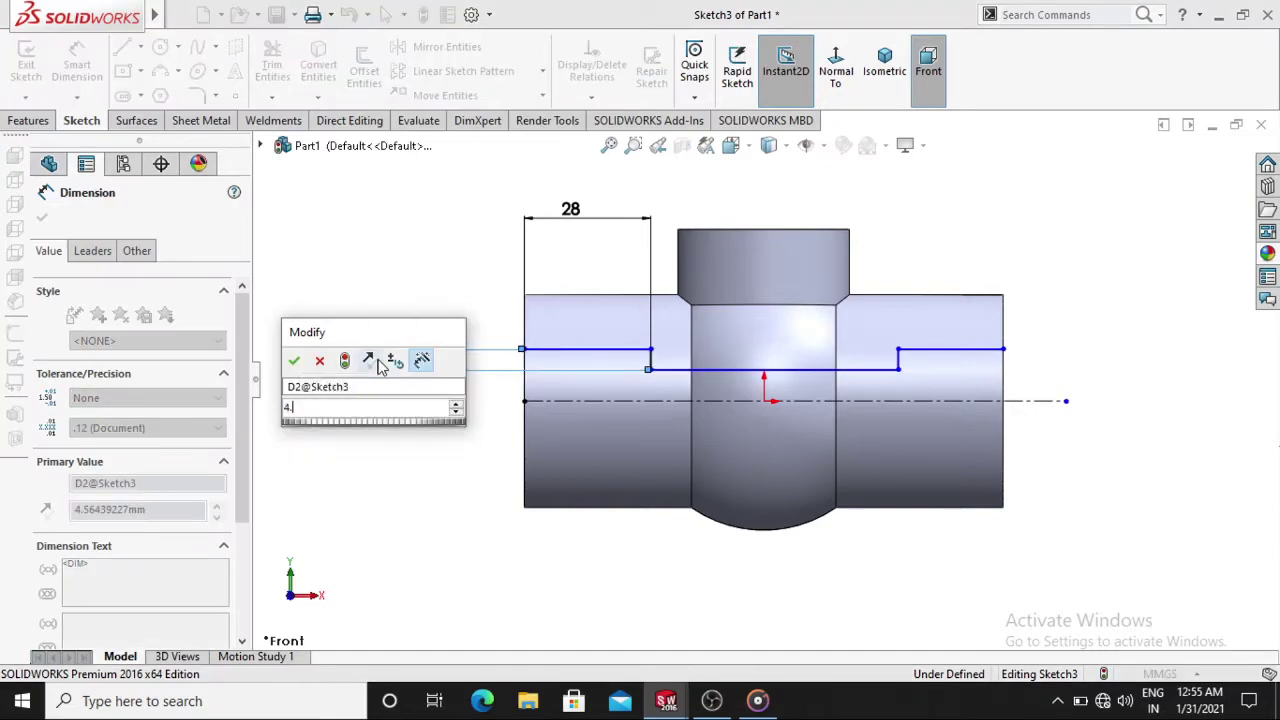
pyautogui.write('35')
pyautogui.press('Return')
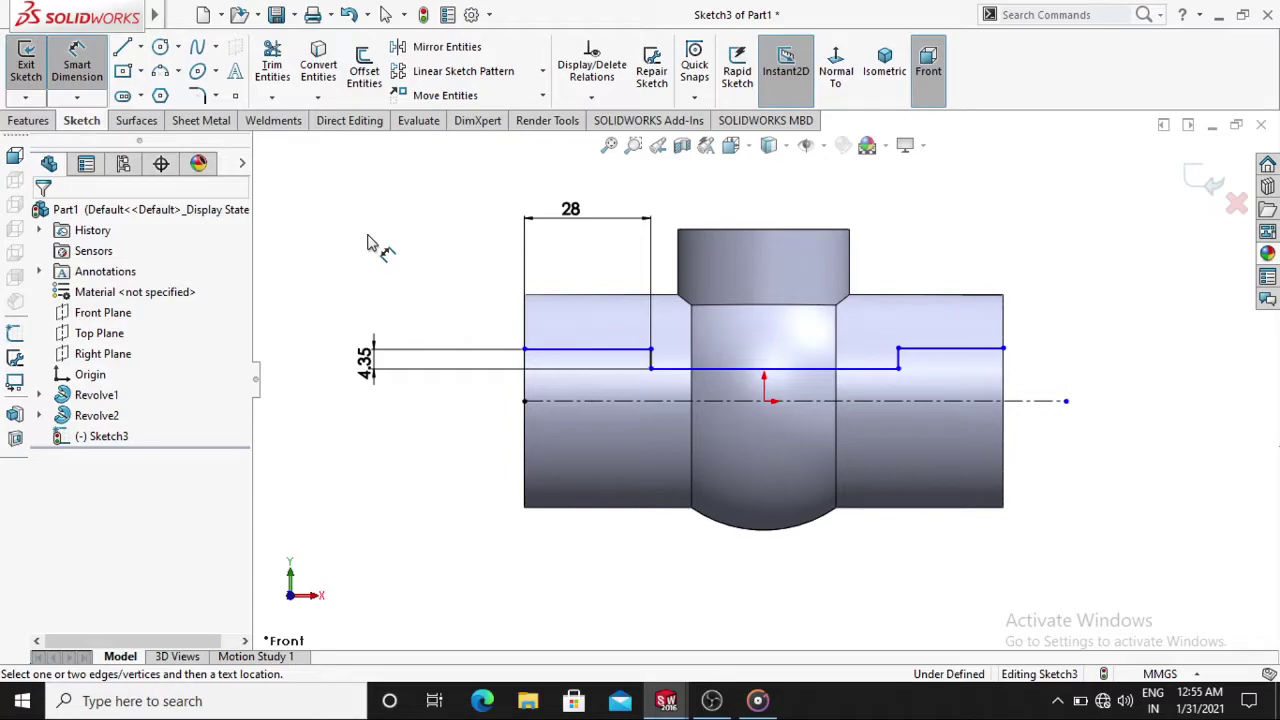
# Set the profile's left end 16.85 above the centreline
pyautogui.click(525, 350)
pyautogui.click(525, 400)
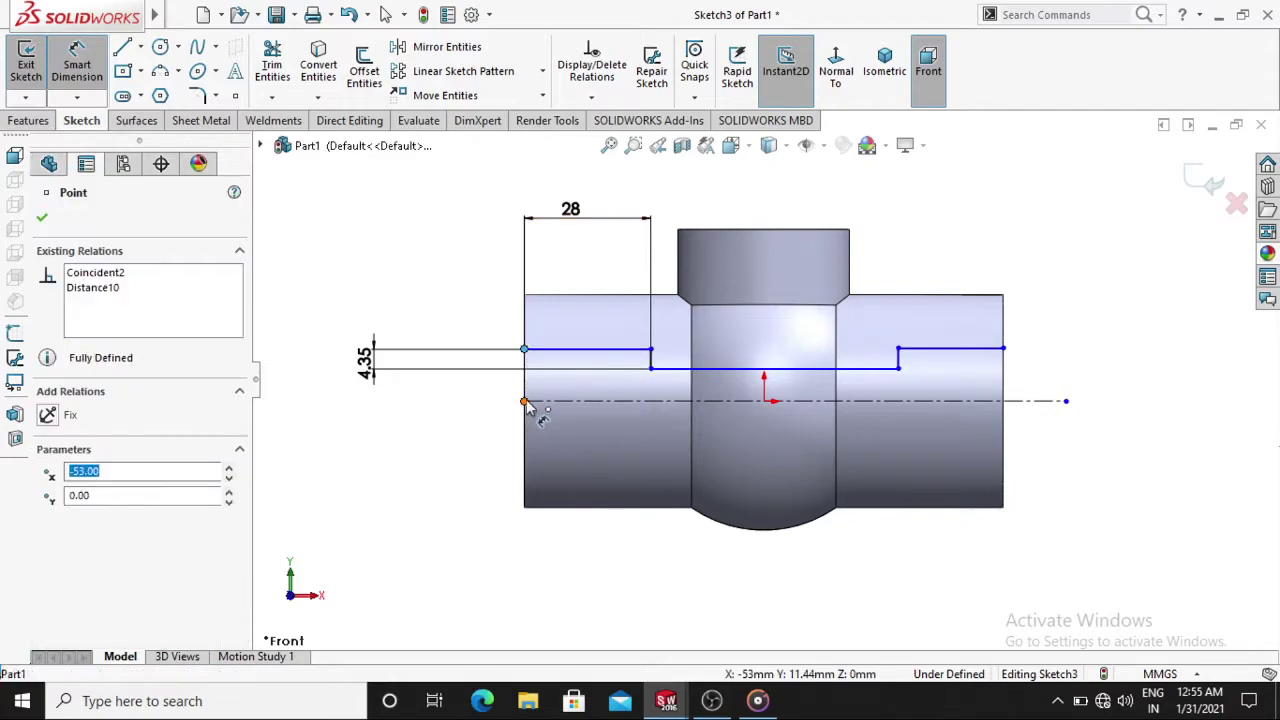
pyautogui.click(318, 390)
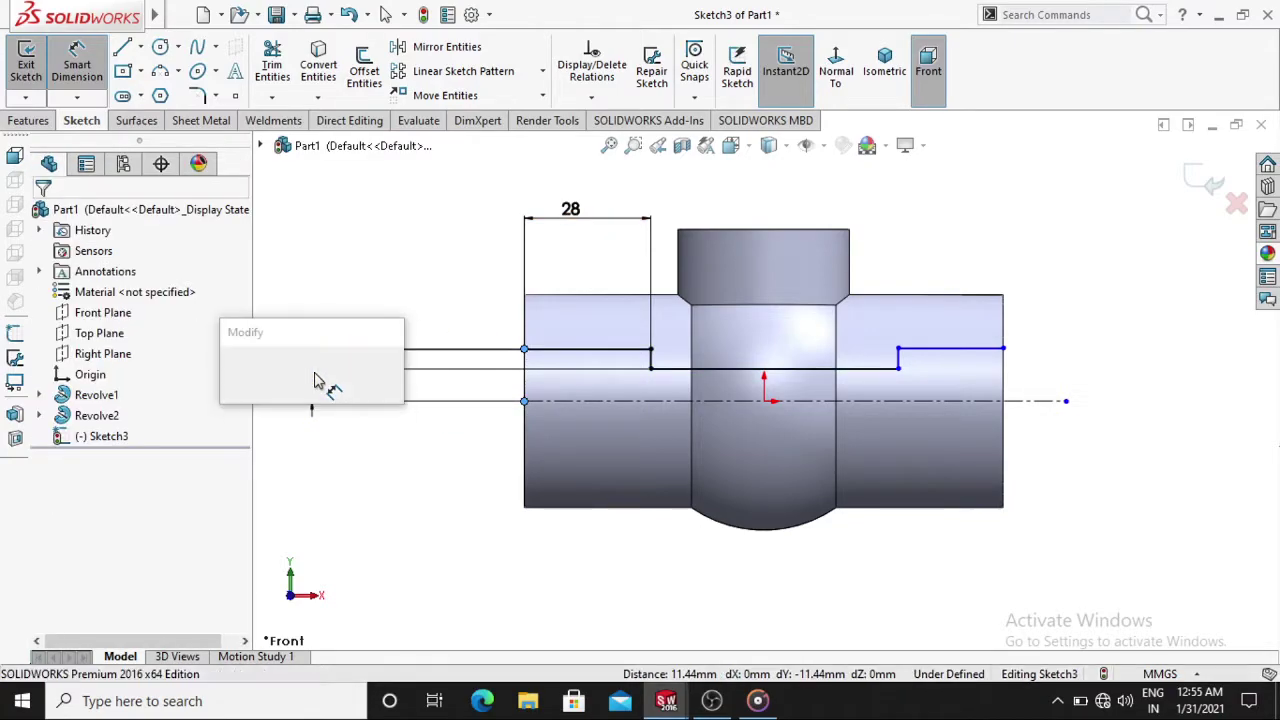
pyautogui.write('16')
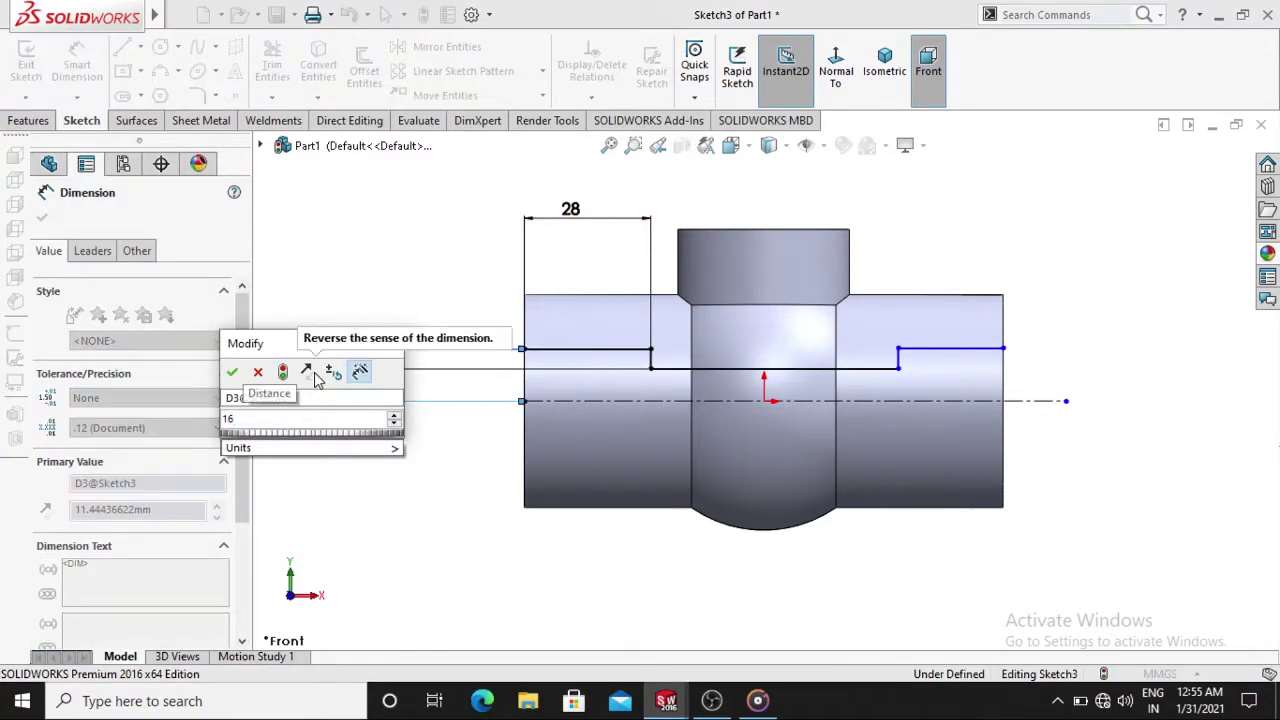
pyautogui.write('.85')
pyautogui.press('Return')
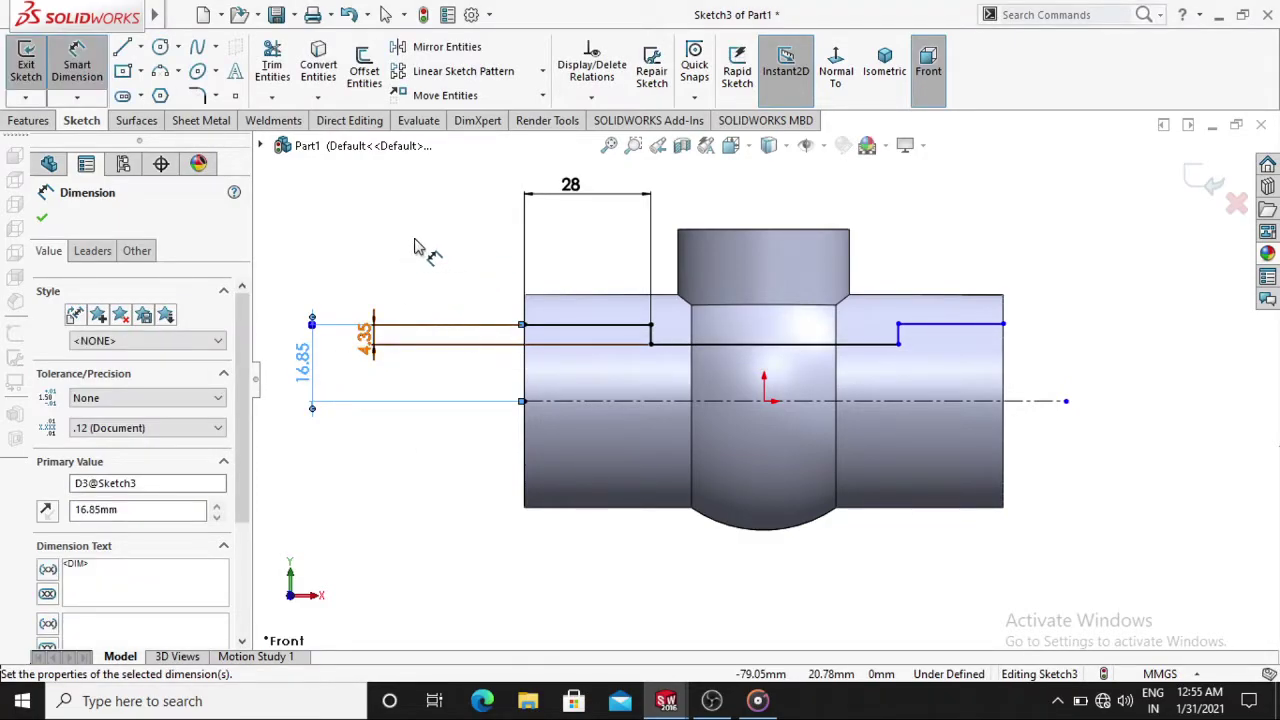
pyautogui.click(368, 243)
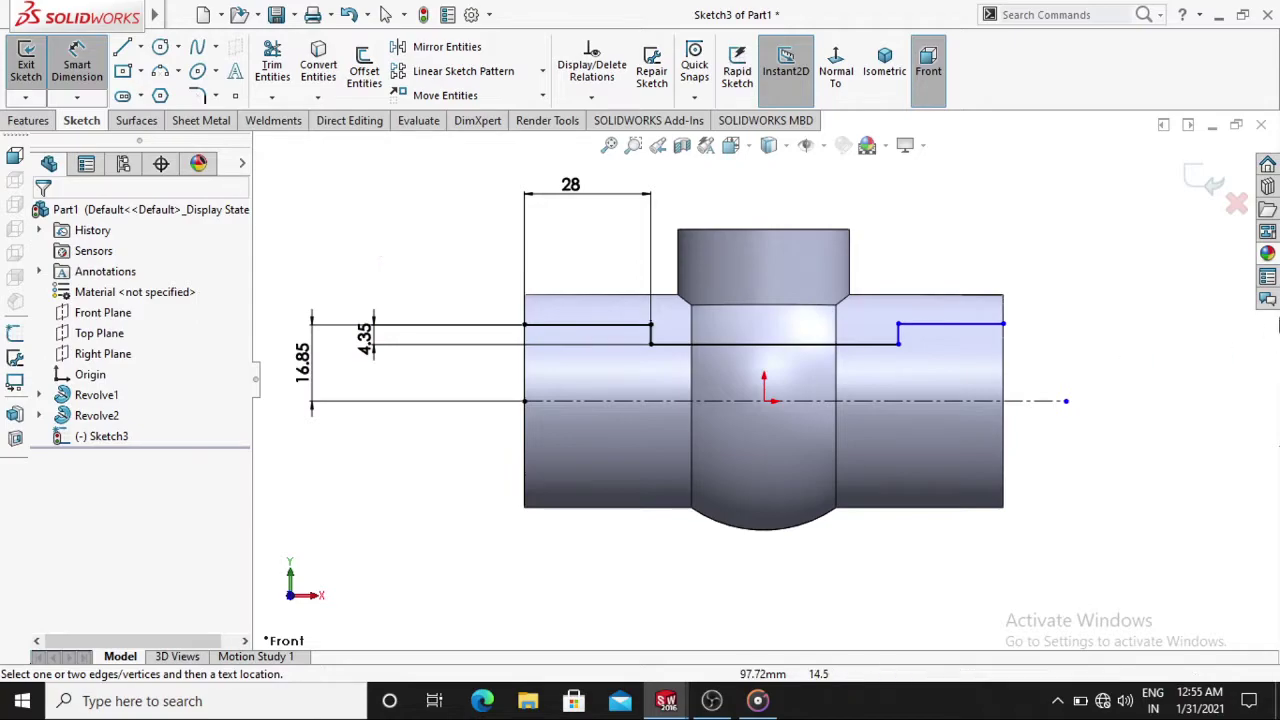
# Dimension the upper-right profile segment to a length of 28
pyautogui.click(940, 324)
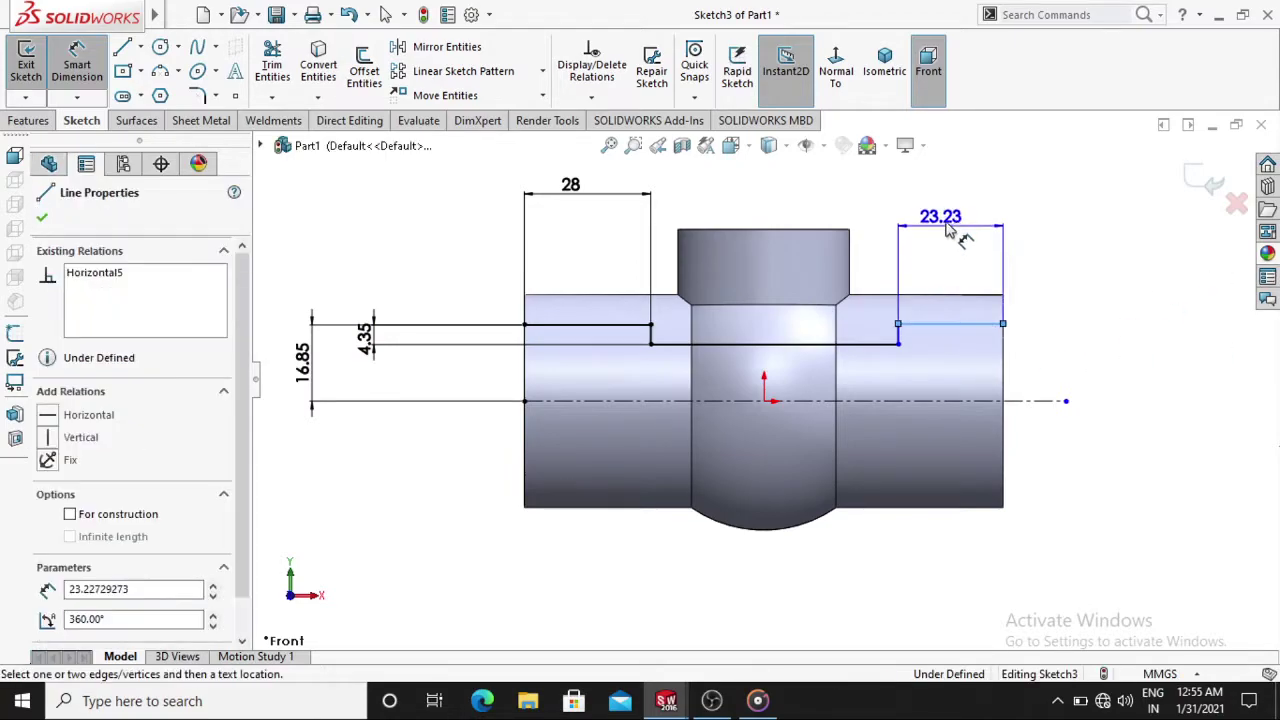
pyautogui.click(950, 230)
pyautogui.write('28')
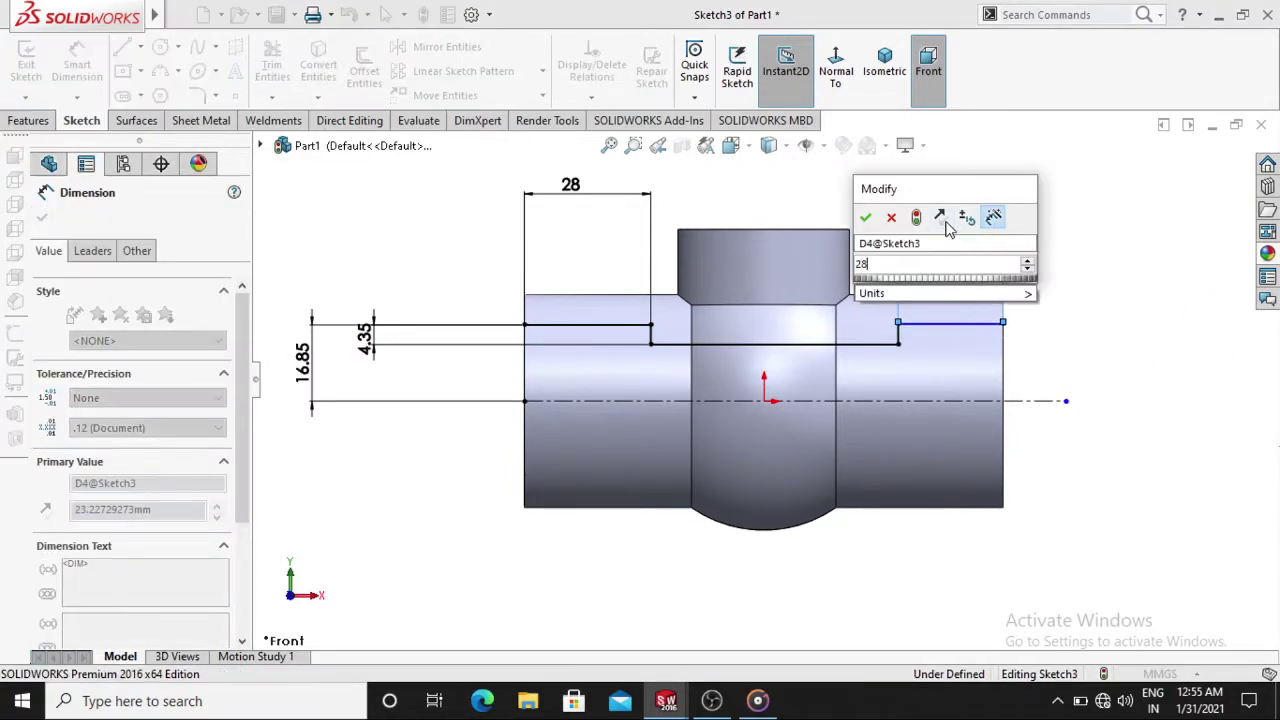
pyautogui.press('Return')
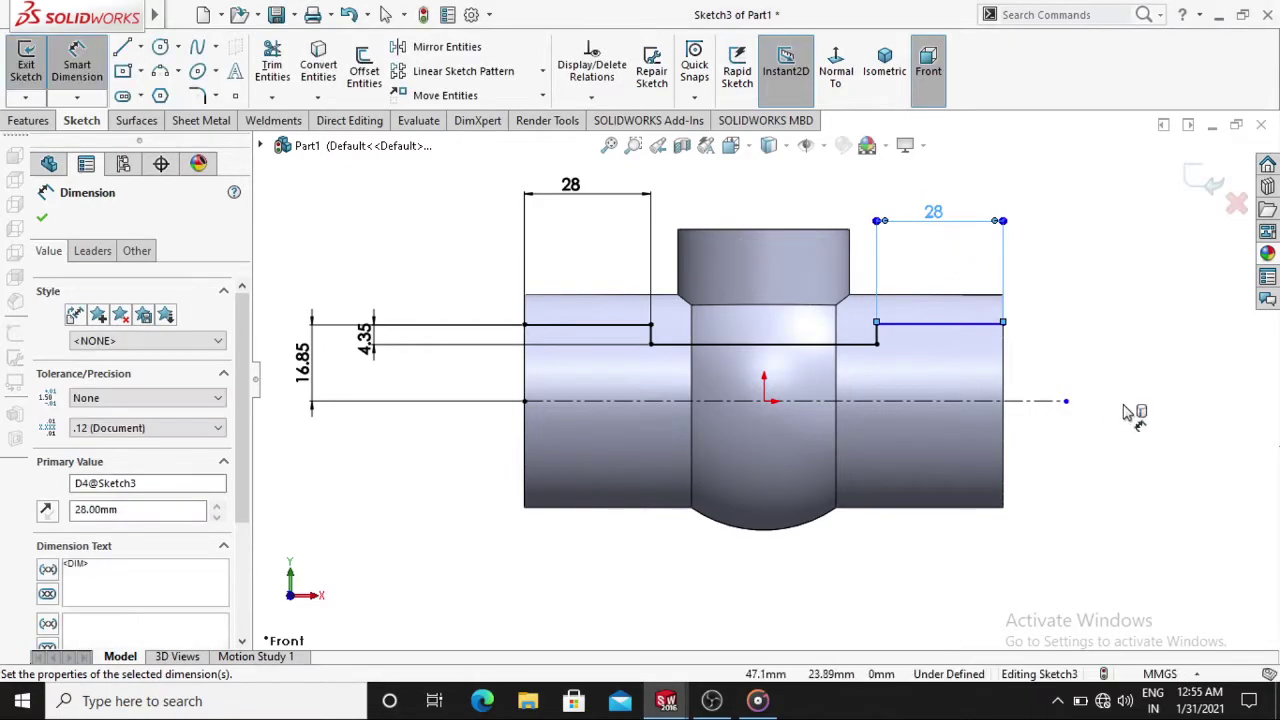
pyautogui.click(1137, 414)
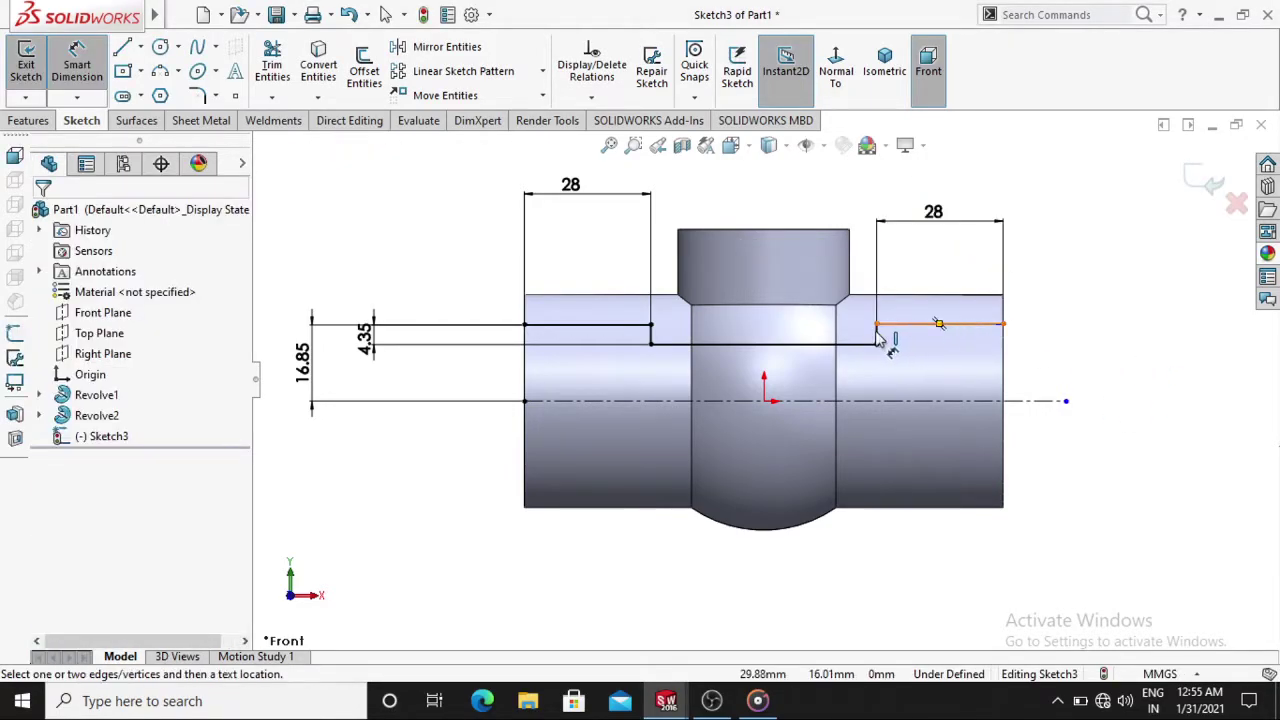
# Set the right-hand step height to 4.35 to match the left side
pyautogui.click(876, 326)
pyautogui.click(876, 344)
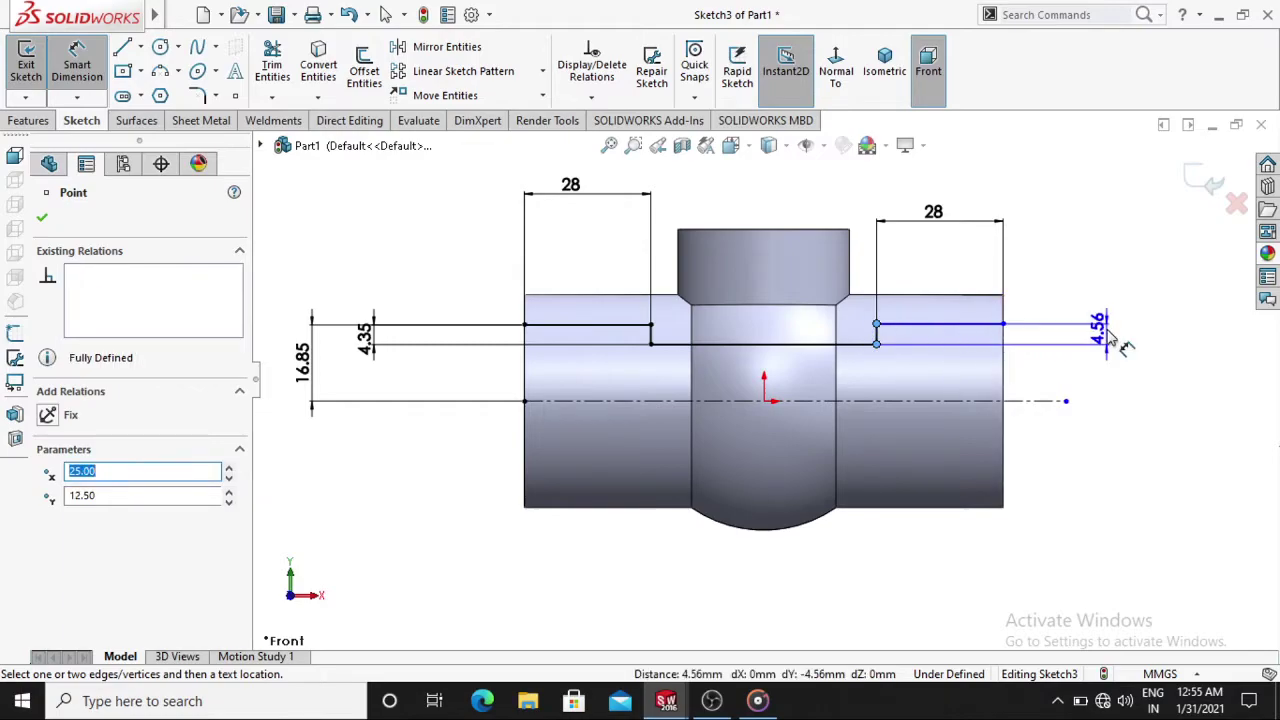
pyautogui.click(1110, 338)
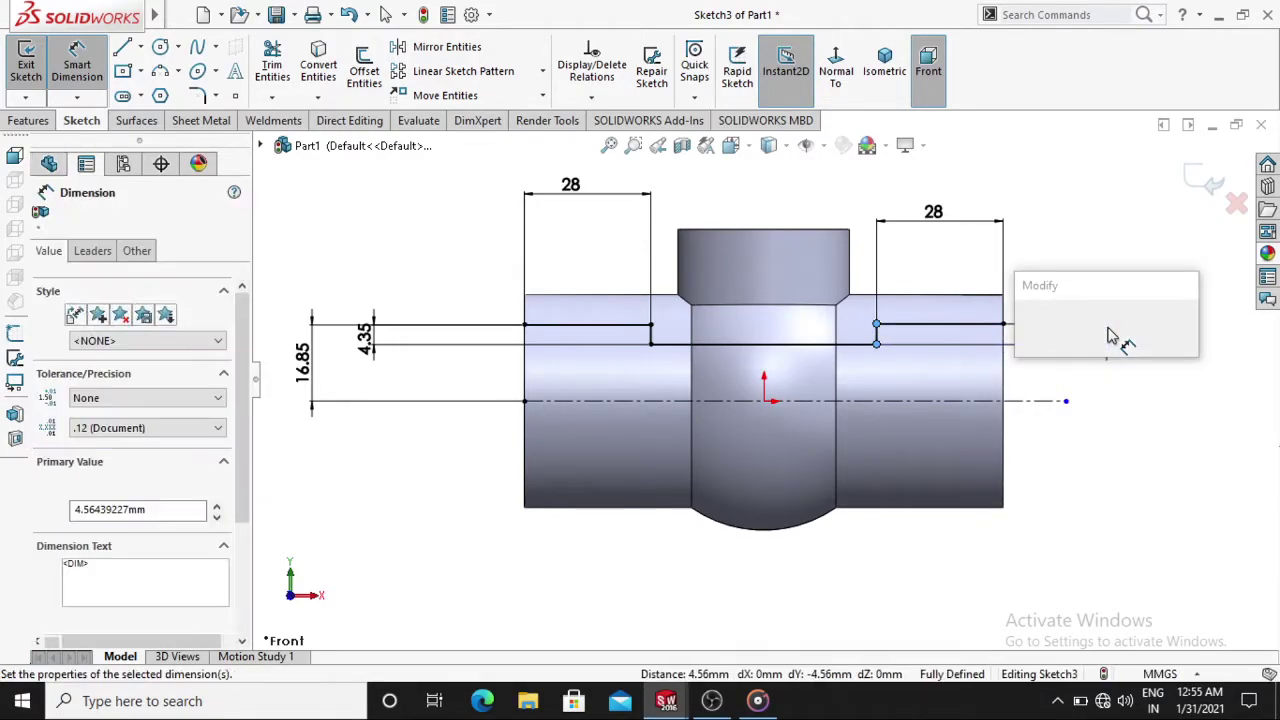
pyautogui.write('4.')
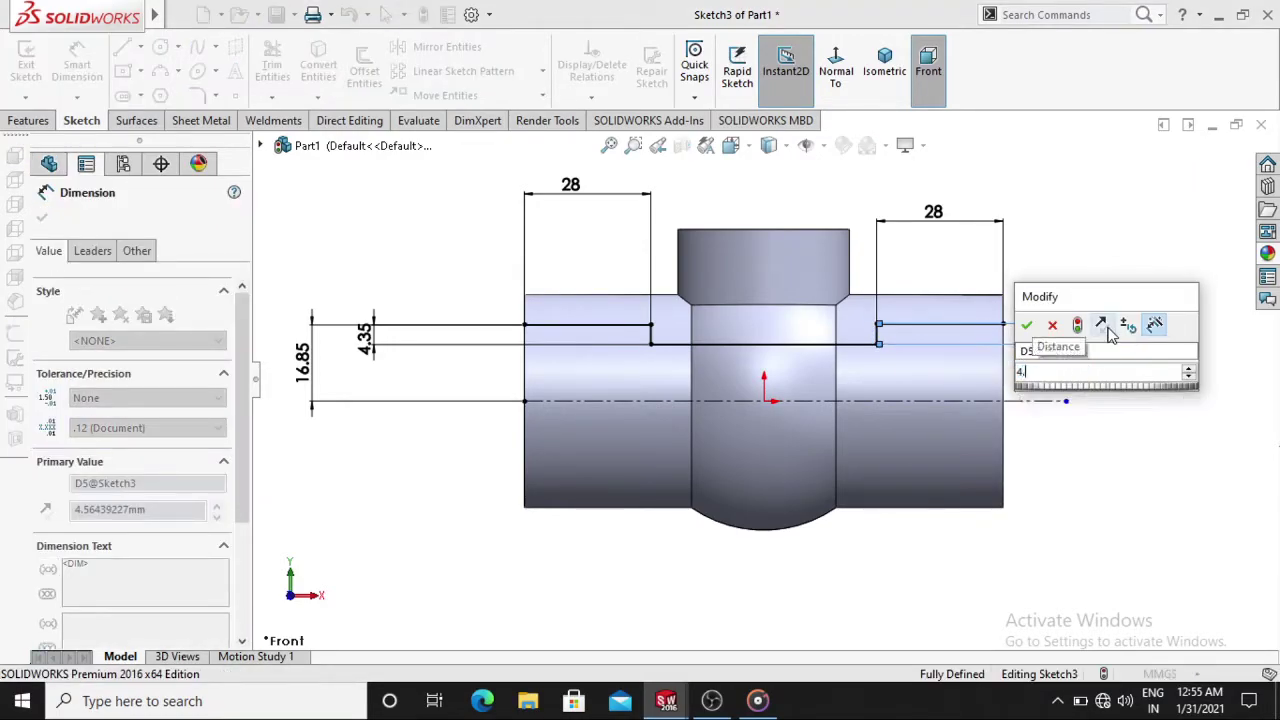
pyautogui.write('35')
pyautogui.press('Return')
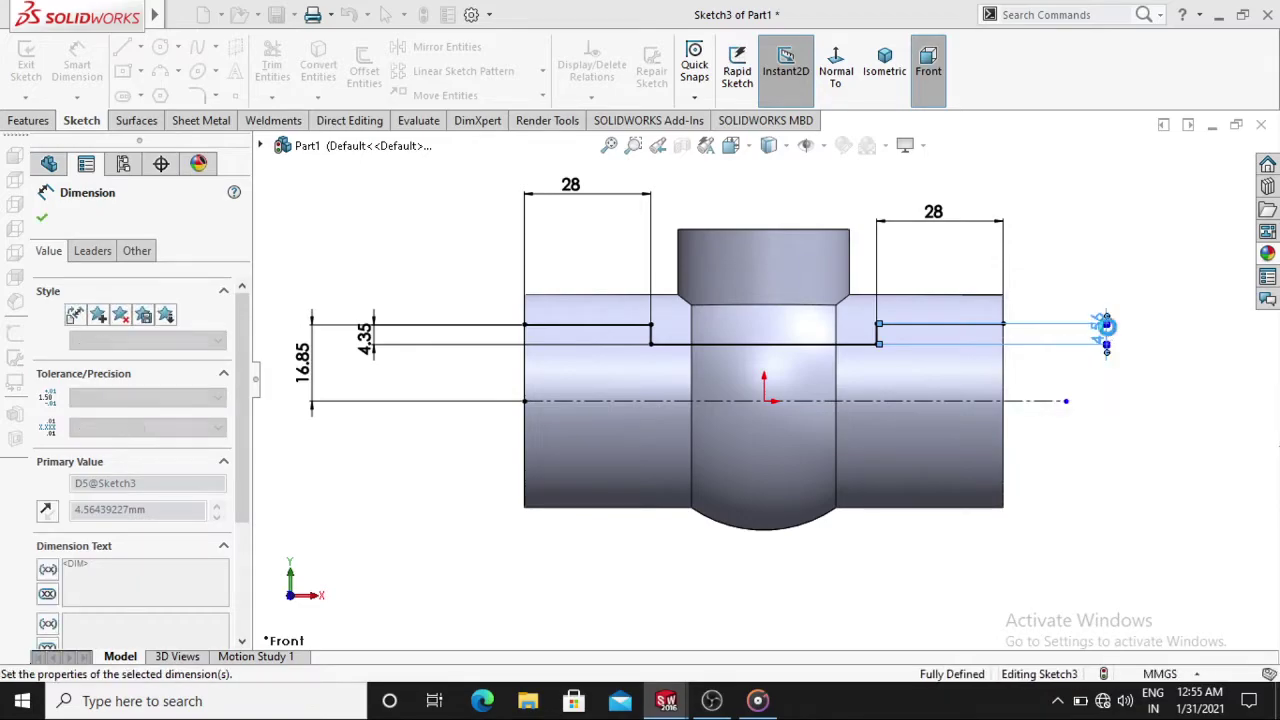
pyautogui.click(1166, 432)
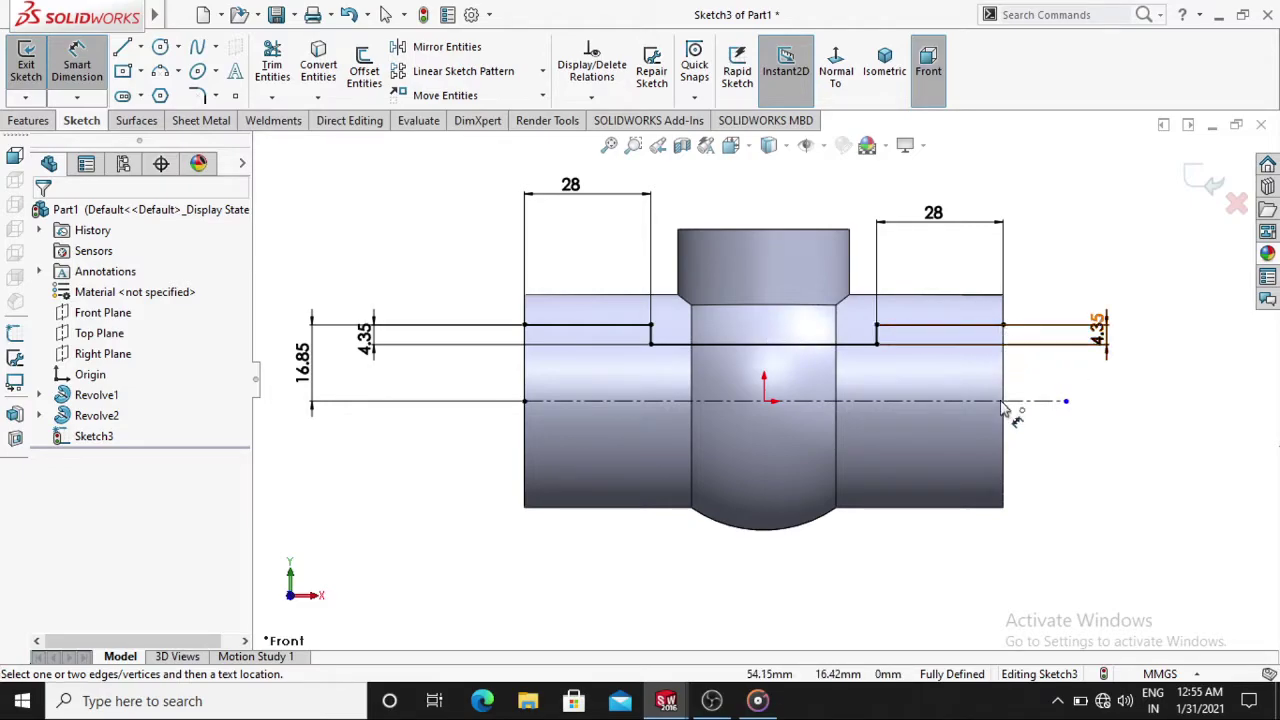
pyautogui.click(1086, 402)
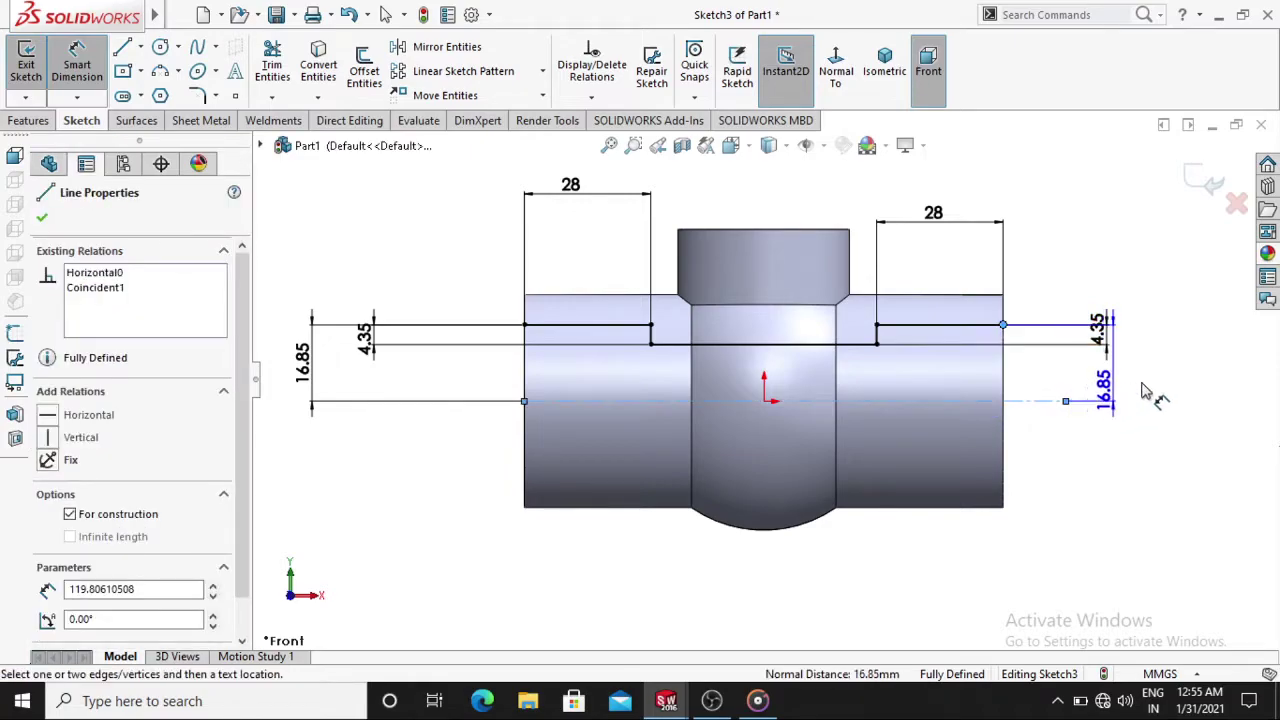
pyautogui.press('Escape')
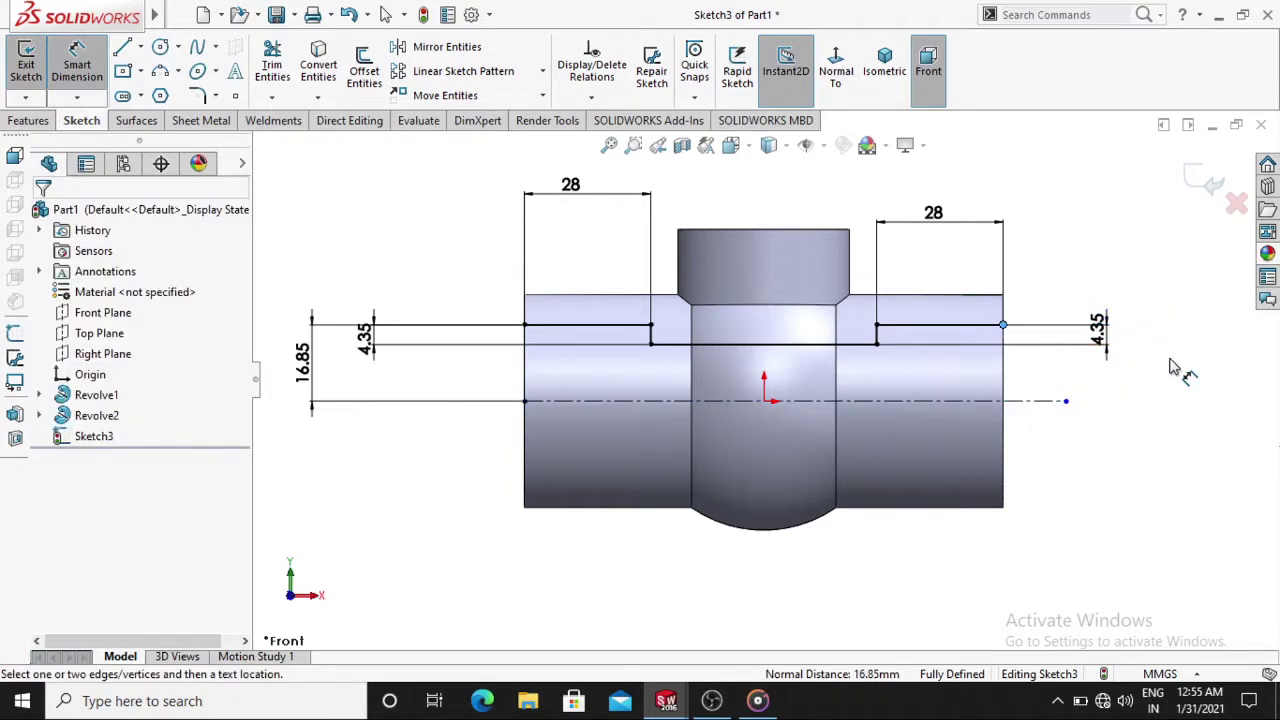
# Close the profile to the centre axis with lines of 106 along the axis and 16.85 up
pyautogui.click(121, 50)
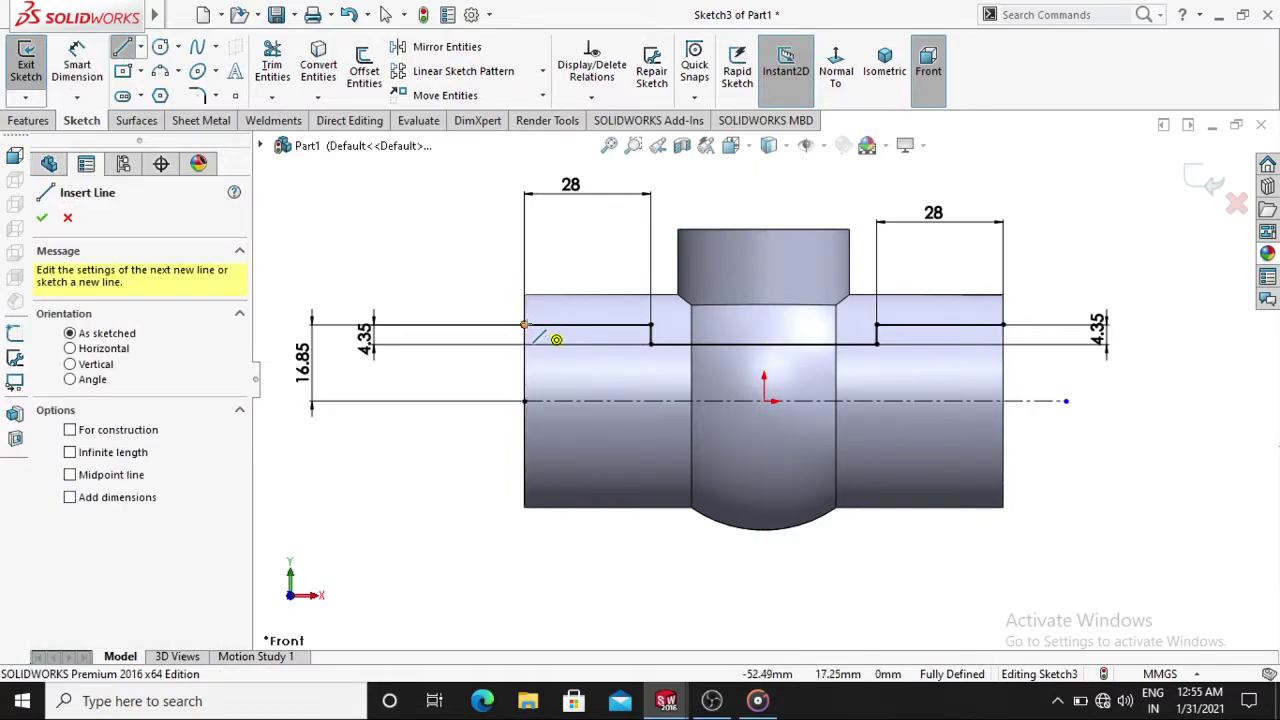
pyautogui.click(524, 325)
pyautogui.click(524, 401)
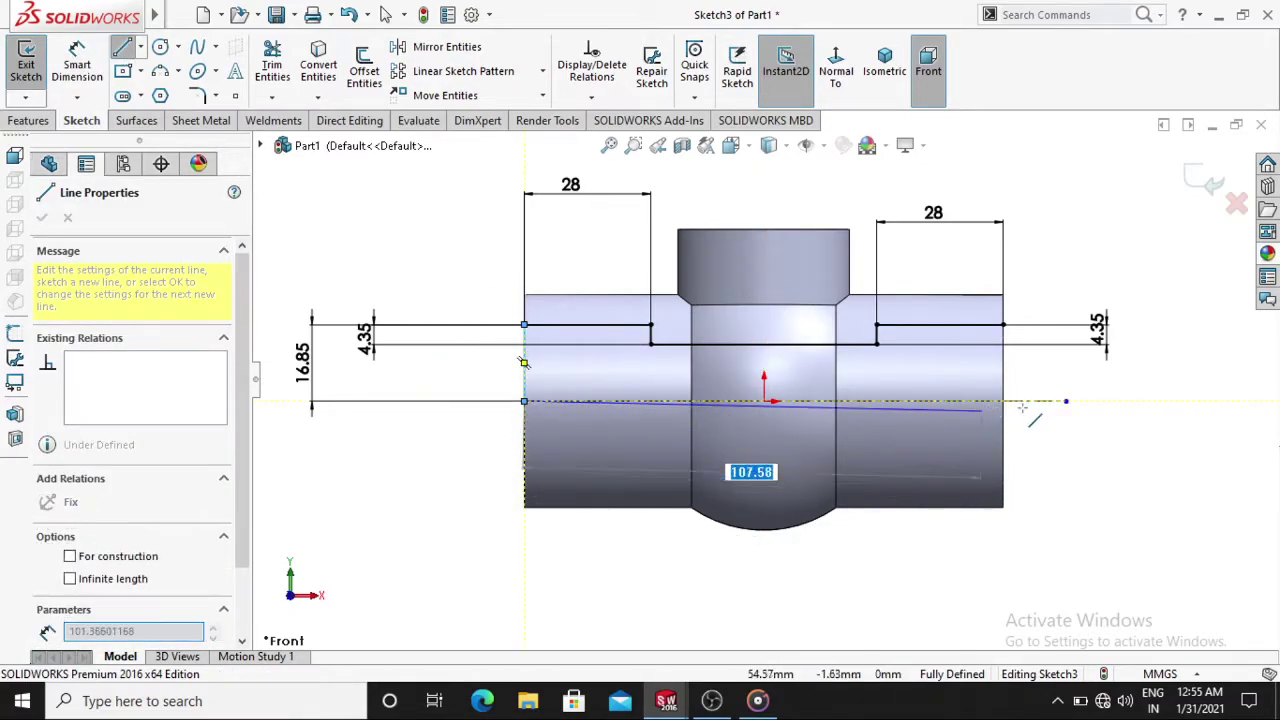
pyautogui.write('106')
pyautogui.press('Return')
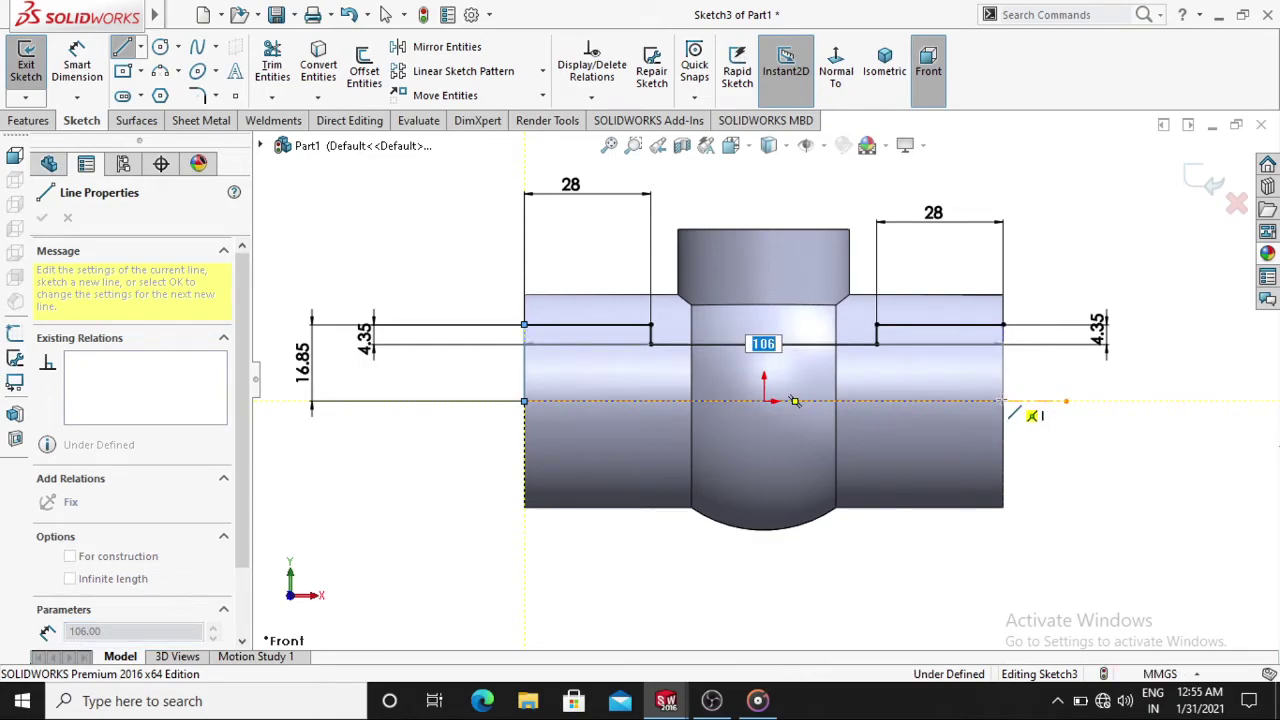
pyautogui.write('16.85')
pyautogui.press('Return')
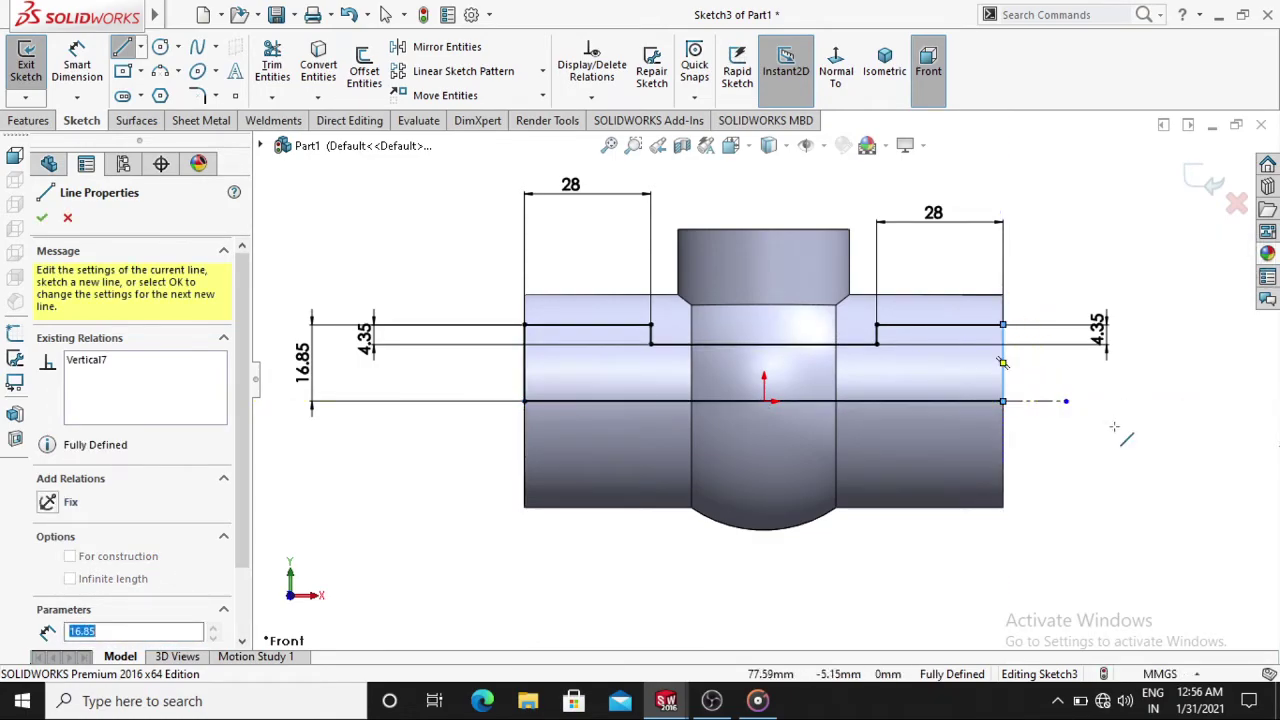
pyautogui.press('Escape')
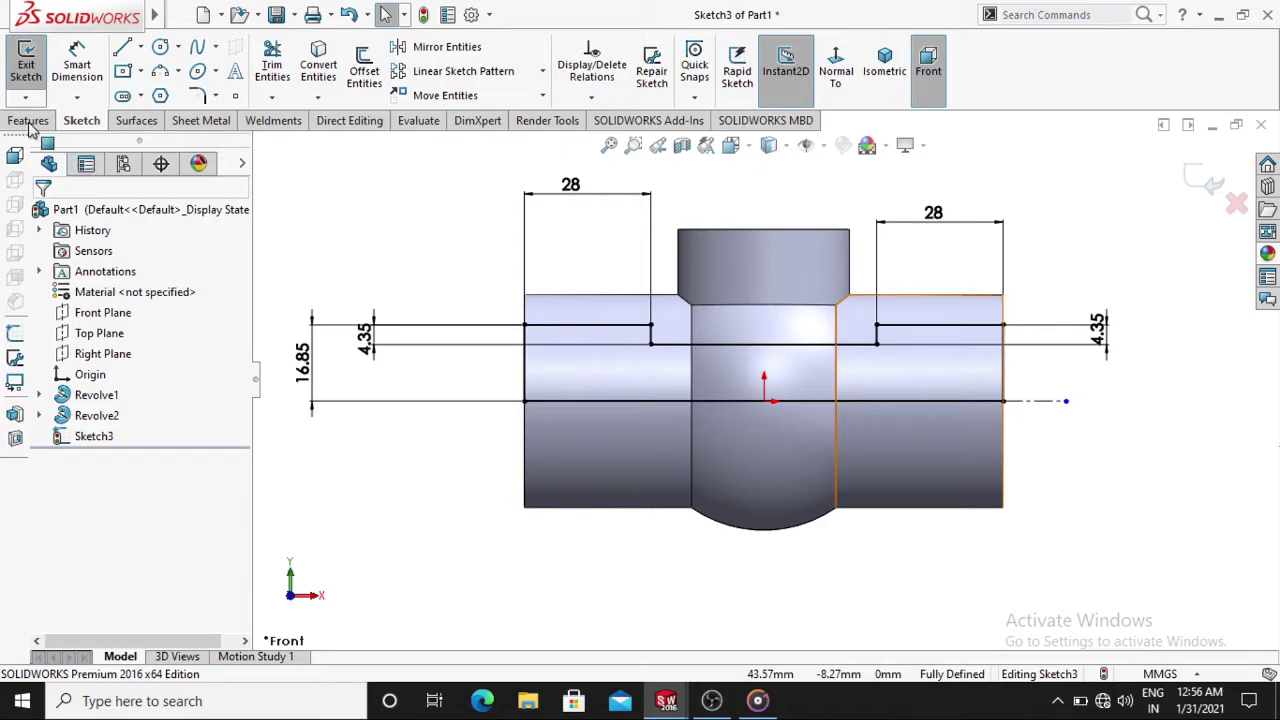
# Revolve-cut Sketch3 360° about the centerline to hollow the stepped bore
pyautogui.click(28, 121)
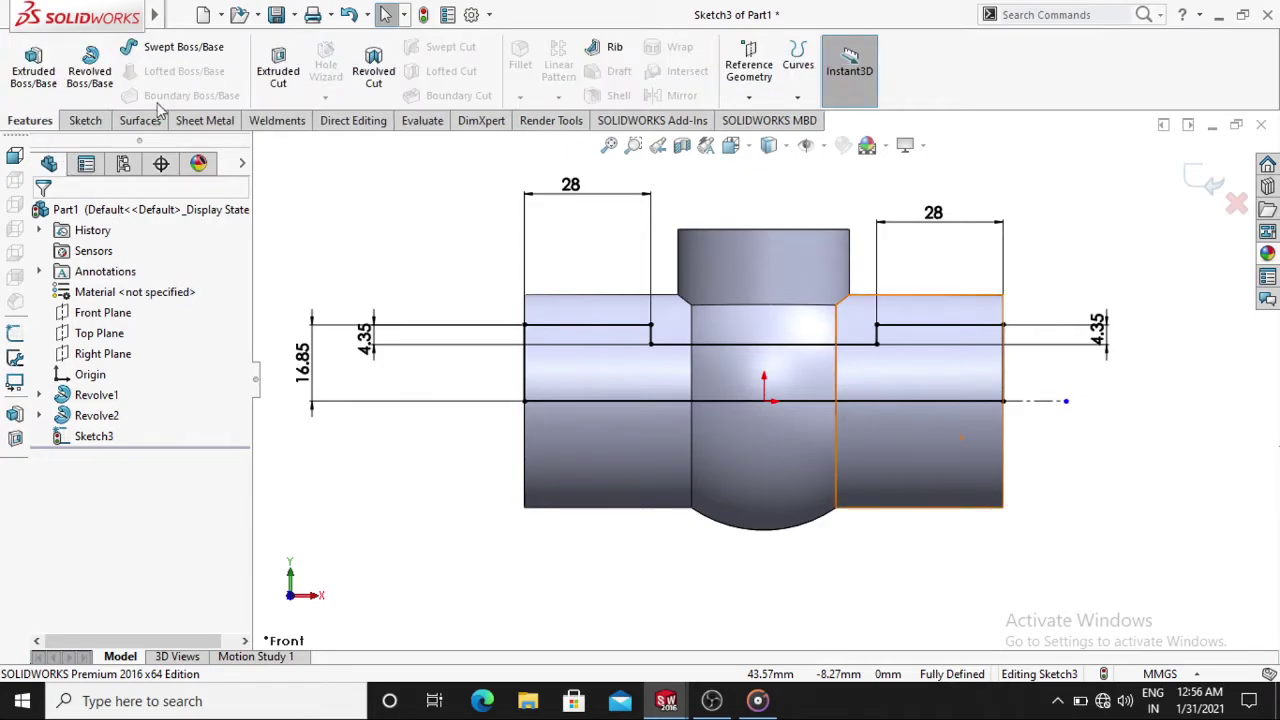
pyautogui.click(380, 80)
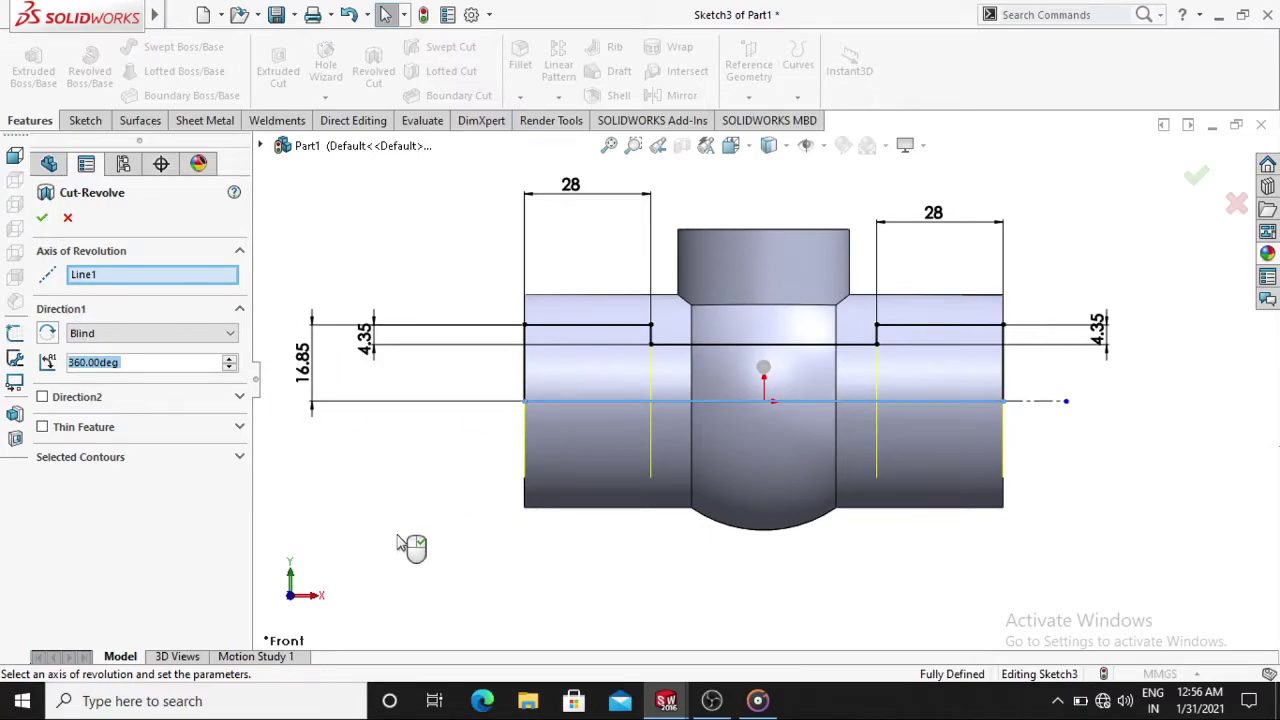
pyautogui.hotkey('ctrl', '7')
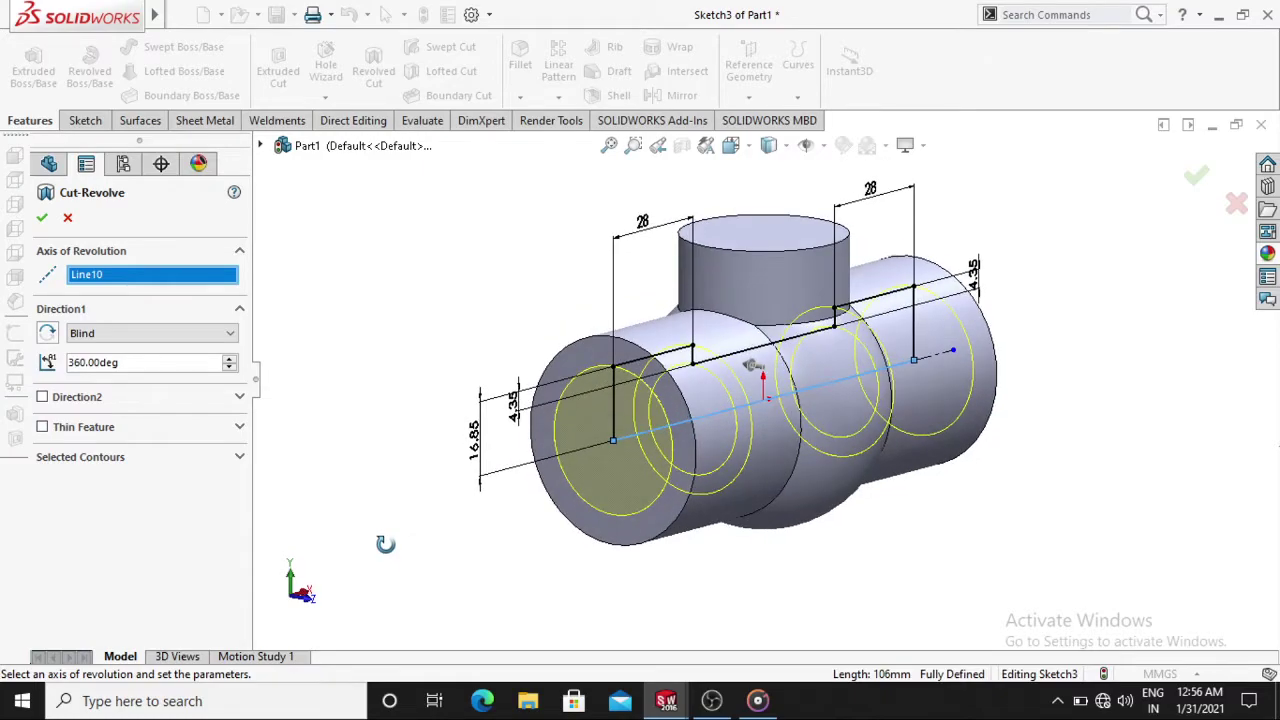
pyautogui.click(42, 217)
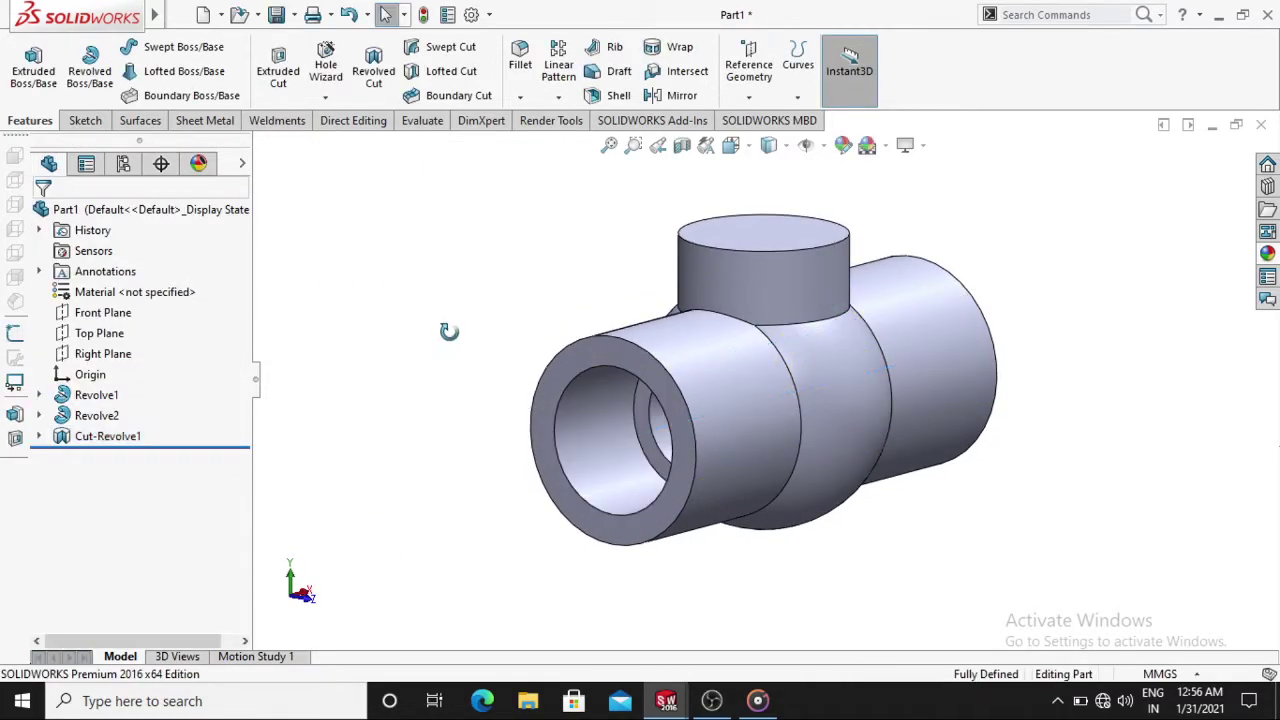
pyautogui.moveTo(448, 330)
pyautogui.mouseDown(button='middle')
pyautogui.moveTo(543, 268)
pyautogui.moveTo(449, 323)
pyautogui.moveTo(514, 314)
pyautogui.moveTo(514, 223)
pyautogui.moveTo(469, 356)
pyautogui.moveTo(383, 380)
pyautogui.moveTo(408, 440)
pyautogui.moveTo(406, 423)
pyautogui.mouseUp(button='middle')
# Apply white high gloss plastic from Appearances > Plastic > High Gloss to the valve body
pyautogui.press('Escape')
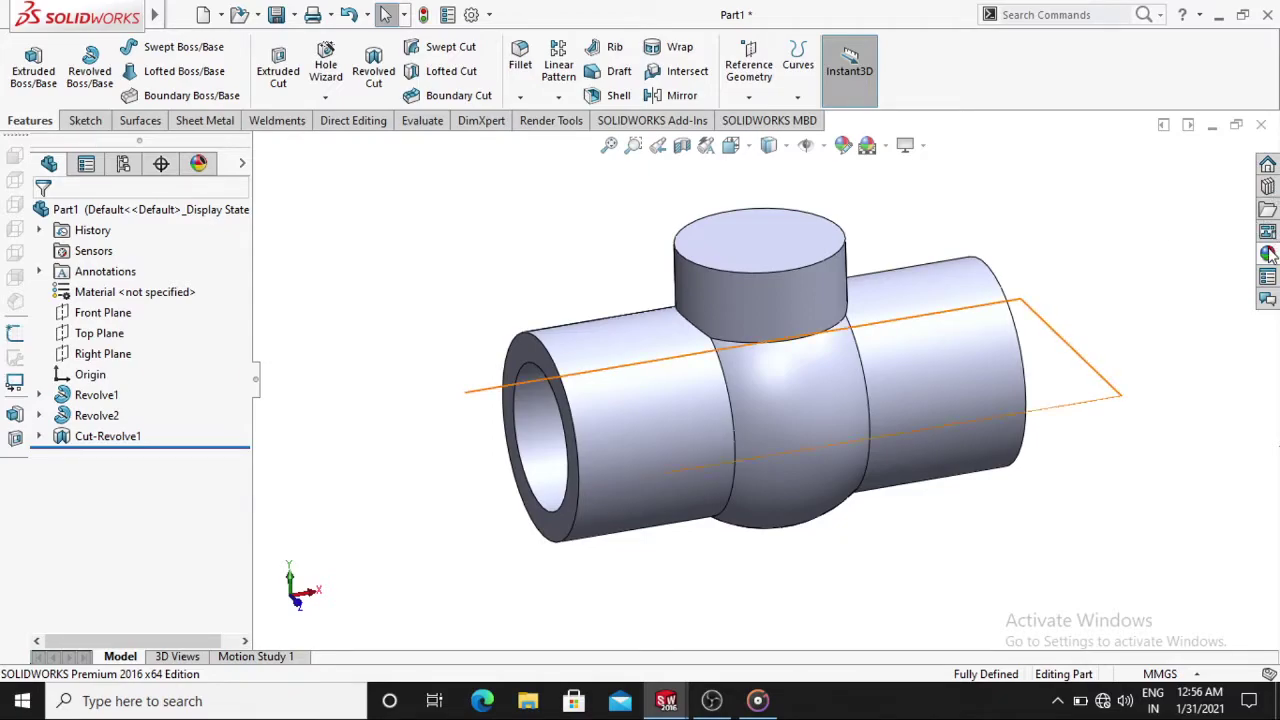
pyautogui.click(1267, 254)
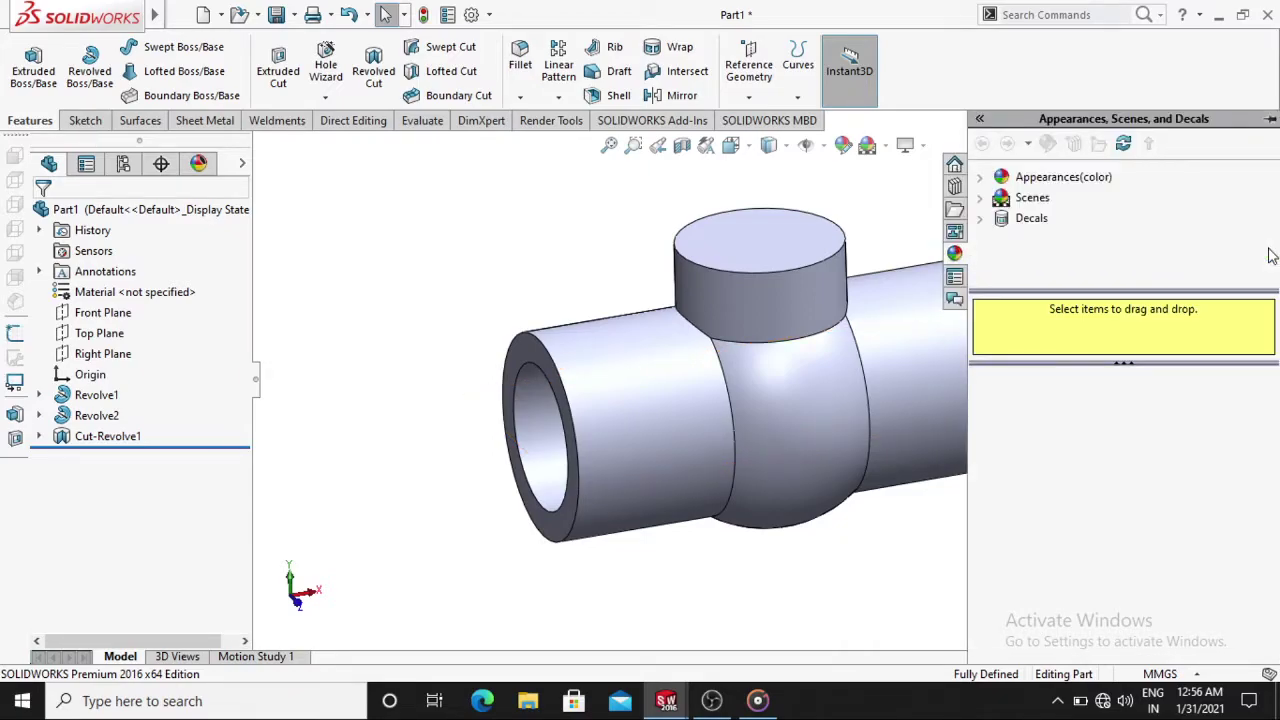
pyautogui.click(981, 178)
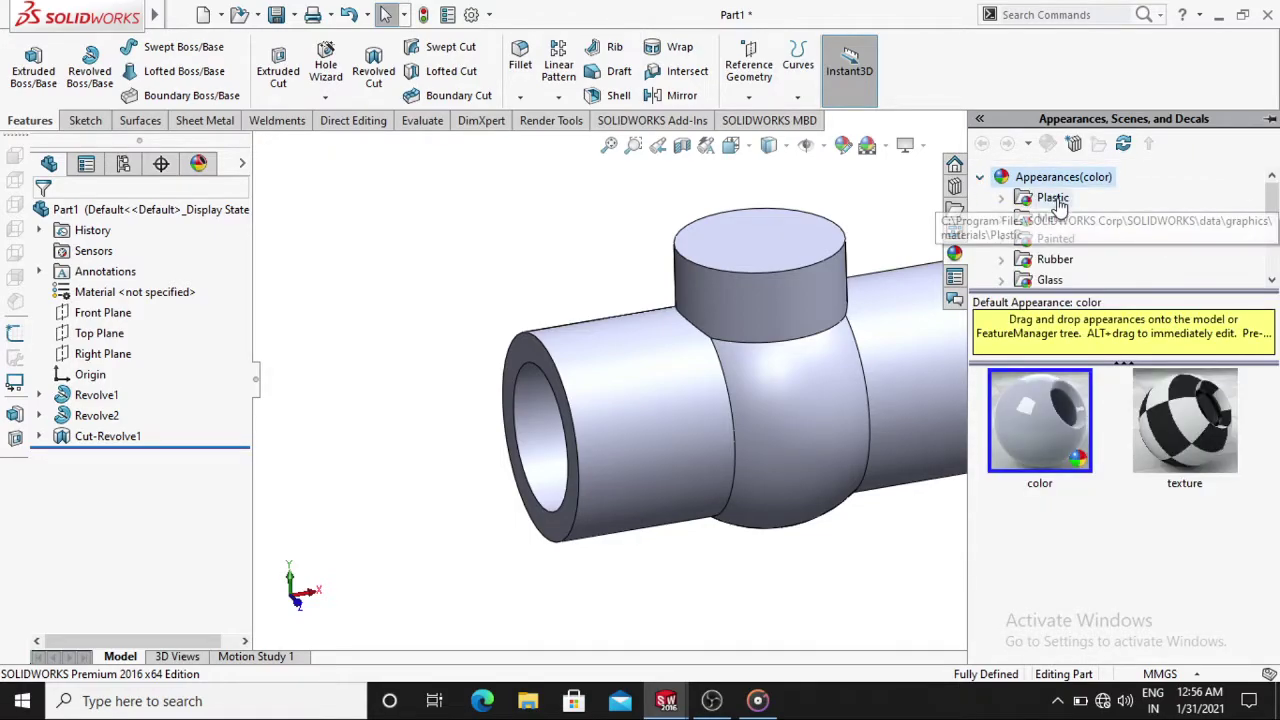
pyautogui.click(1055, 199)
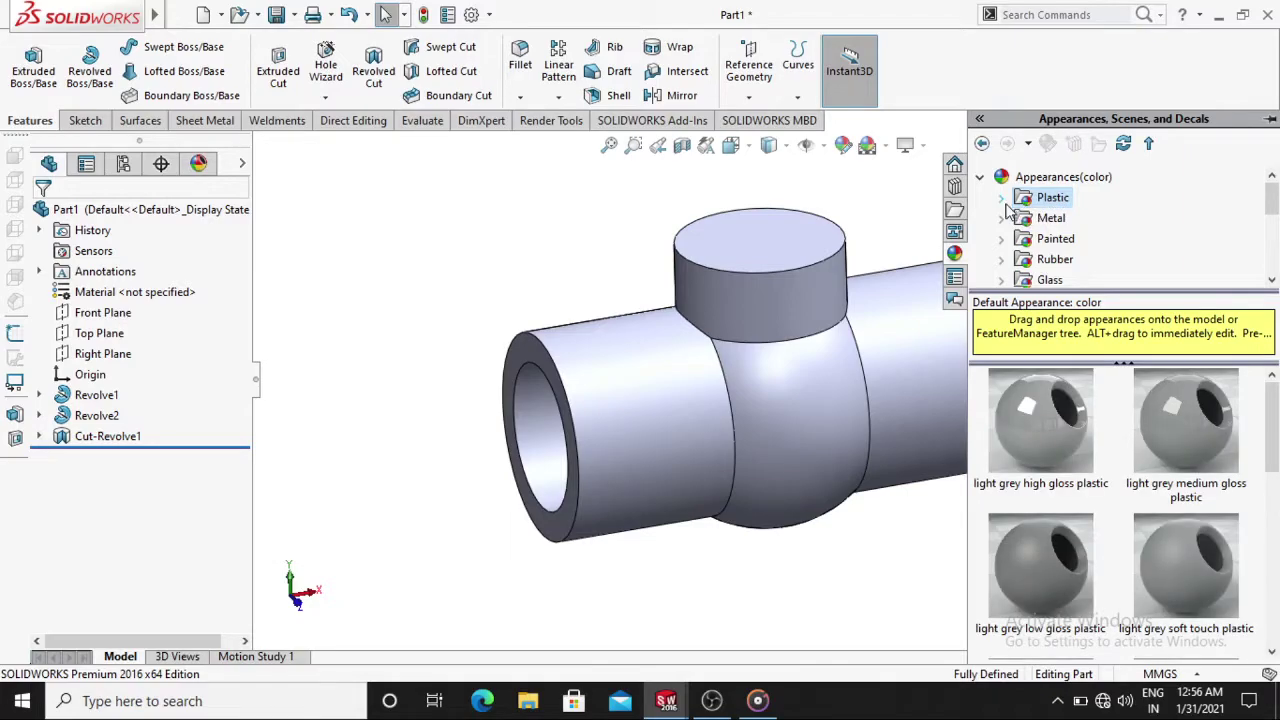
pyautogui.click(1002, 198)
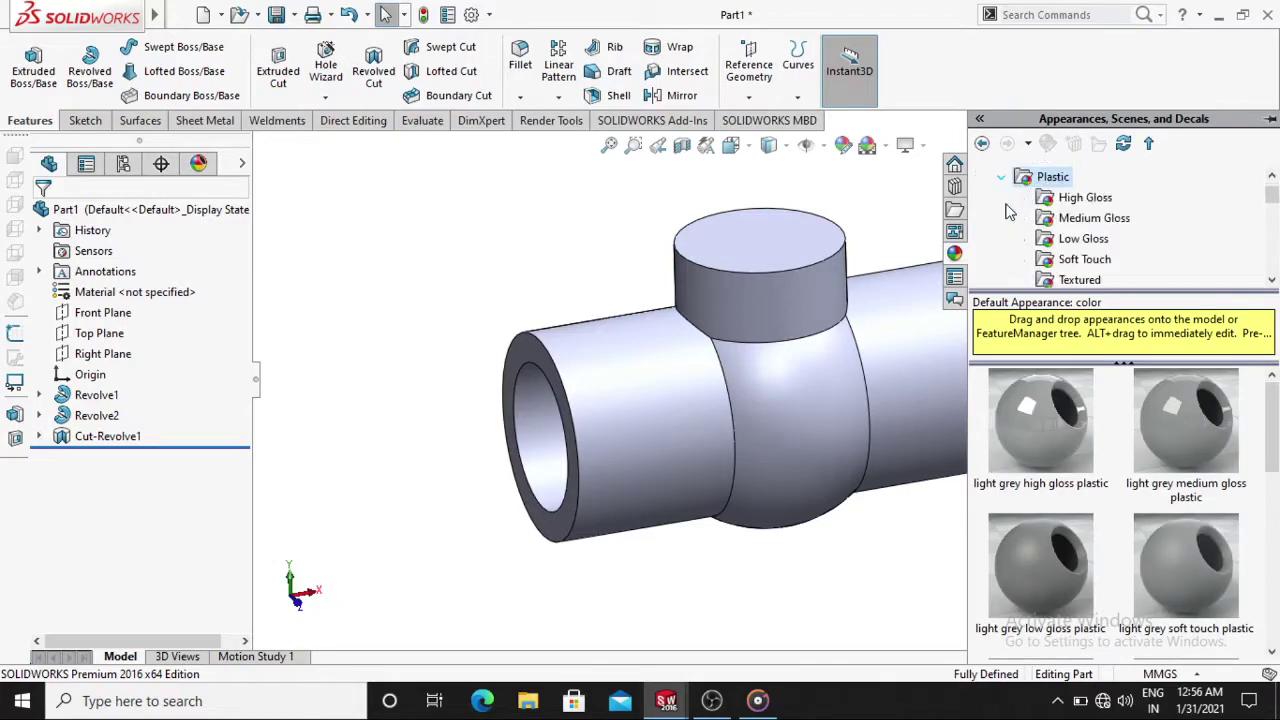
pyautogui.click(1062, 200)
pyautogui.doubleClick(1046, 440)
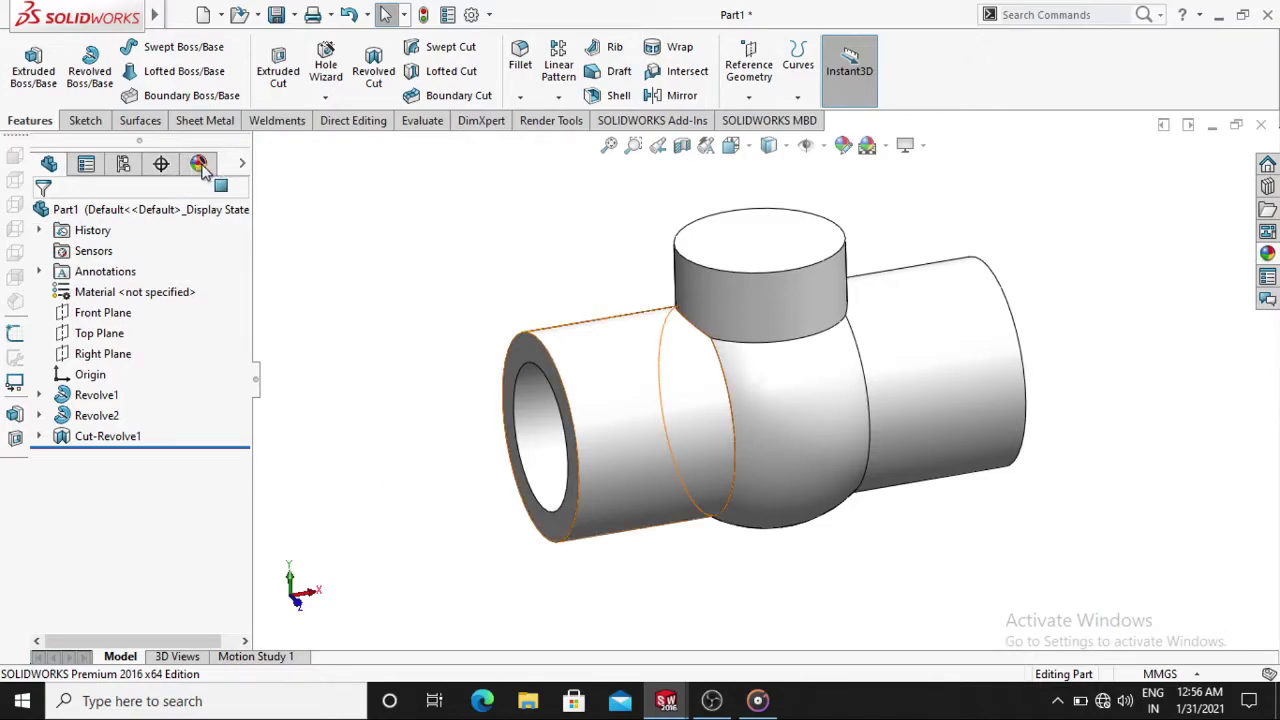
# Open the body's white high gloss plastic appearance for editing
pyautogui.click(199, 164)
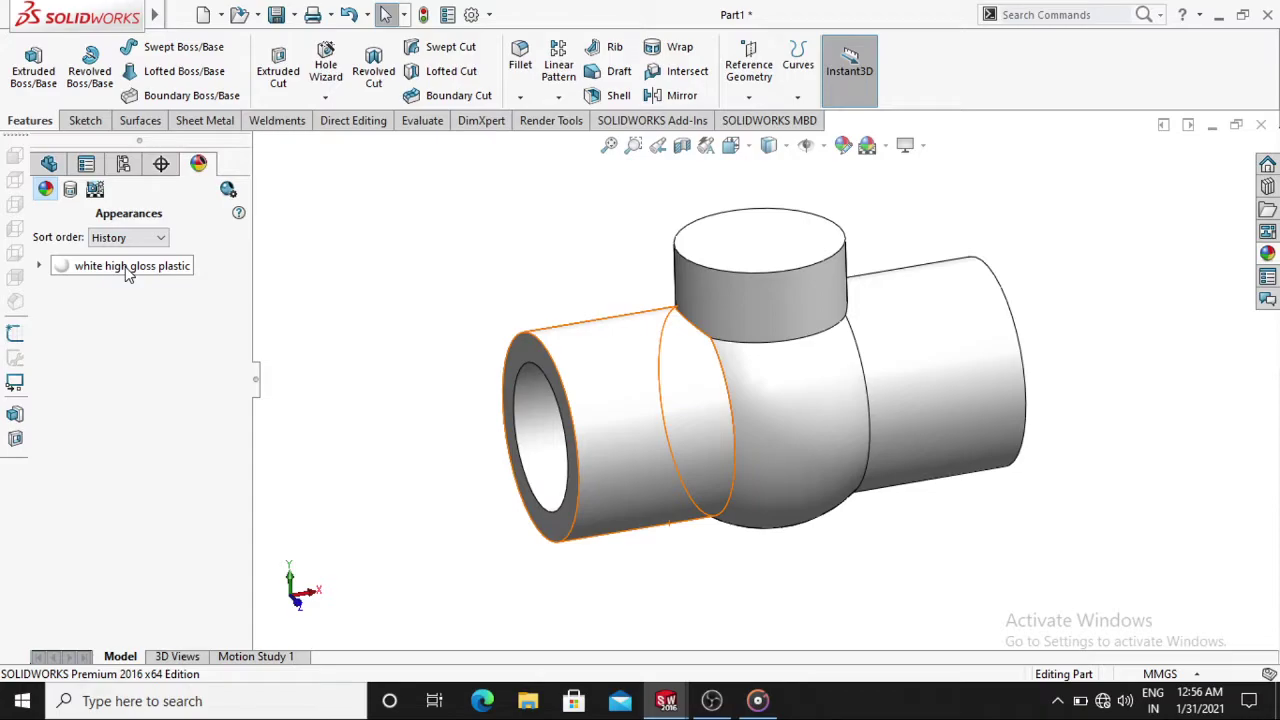
pyautogui.click(128, 266)
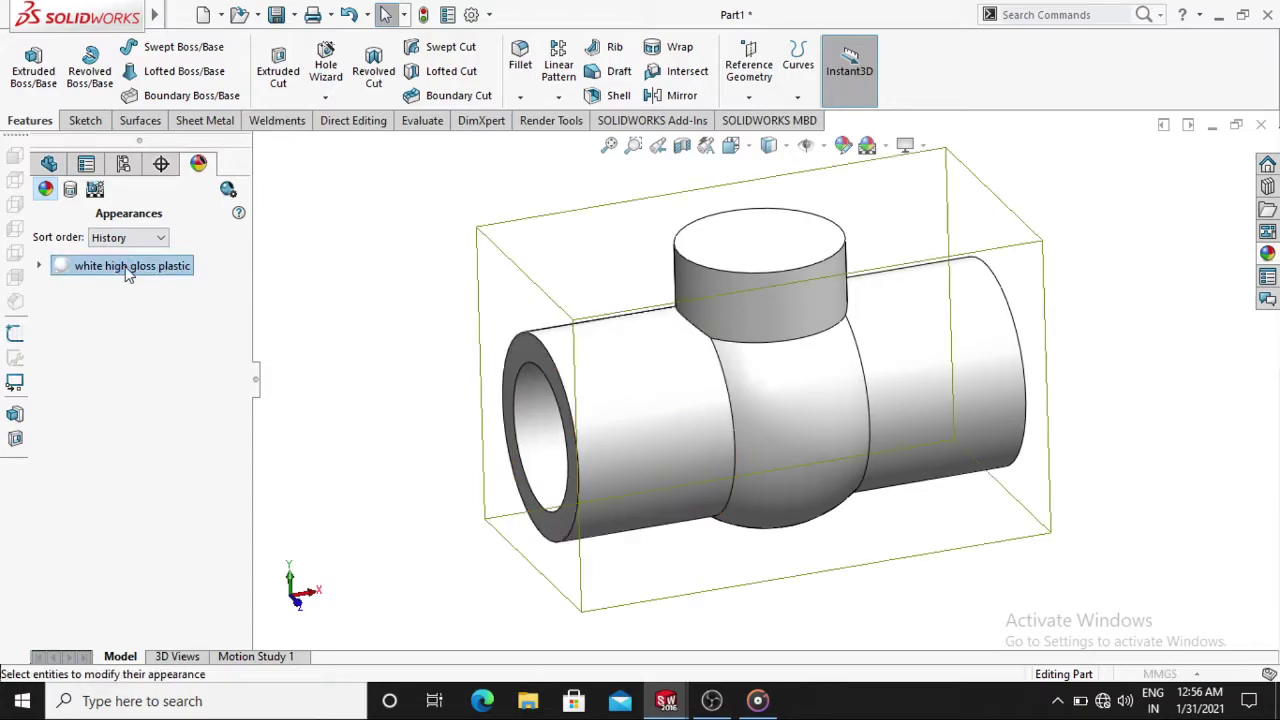
pyautogui.doubleClick(128, 268)
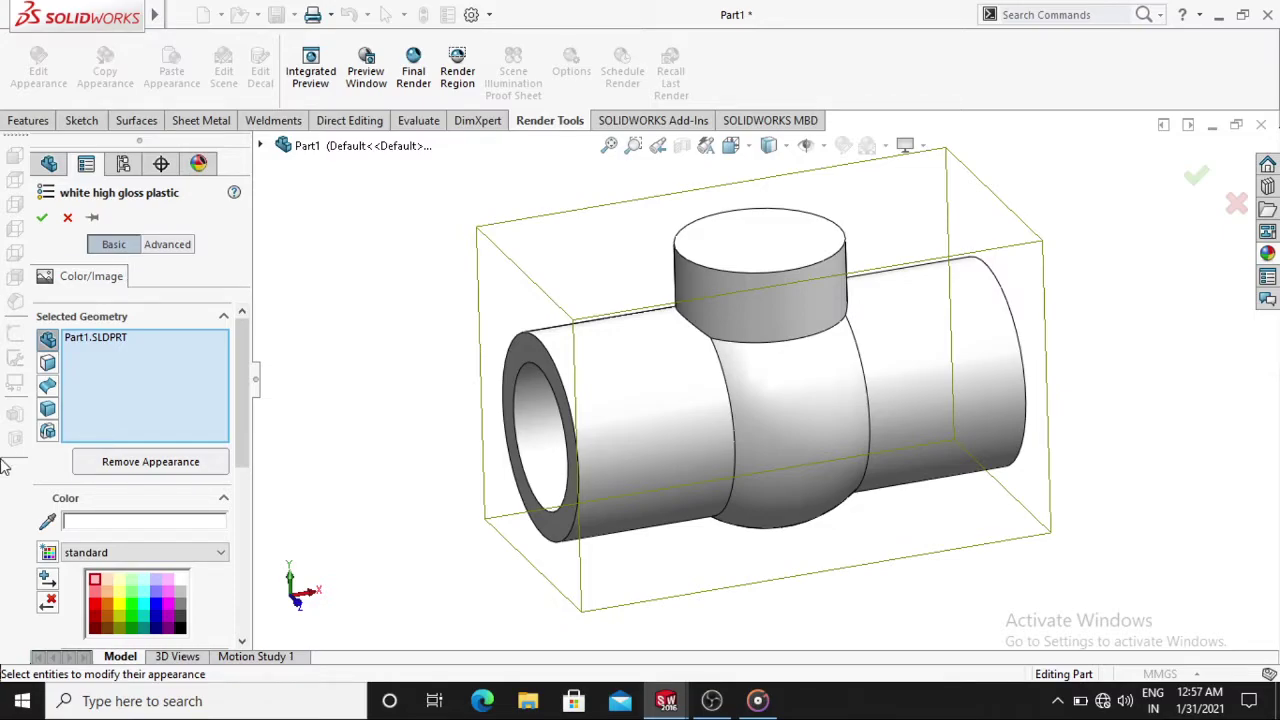
# Try several colour swatches, settle on light violet and accept the appearance
pyautogui.click(146, 601)
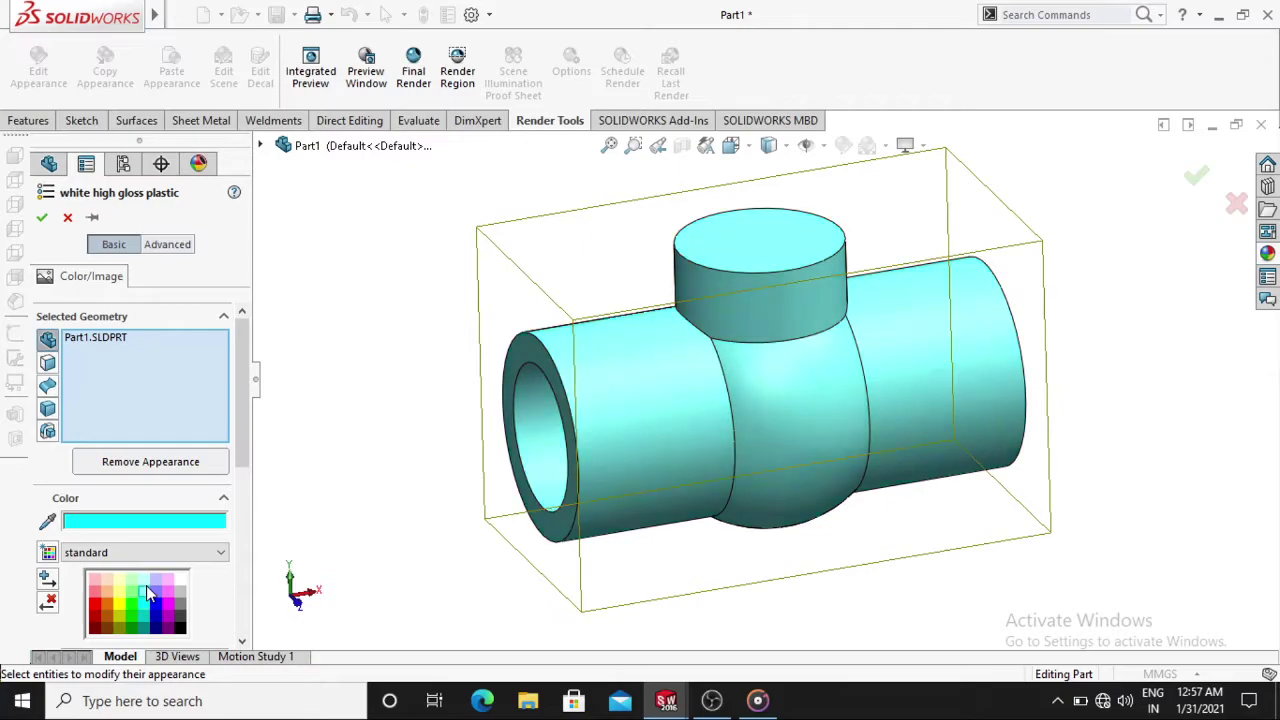
pyautogui.click(155, 591)
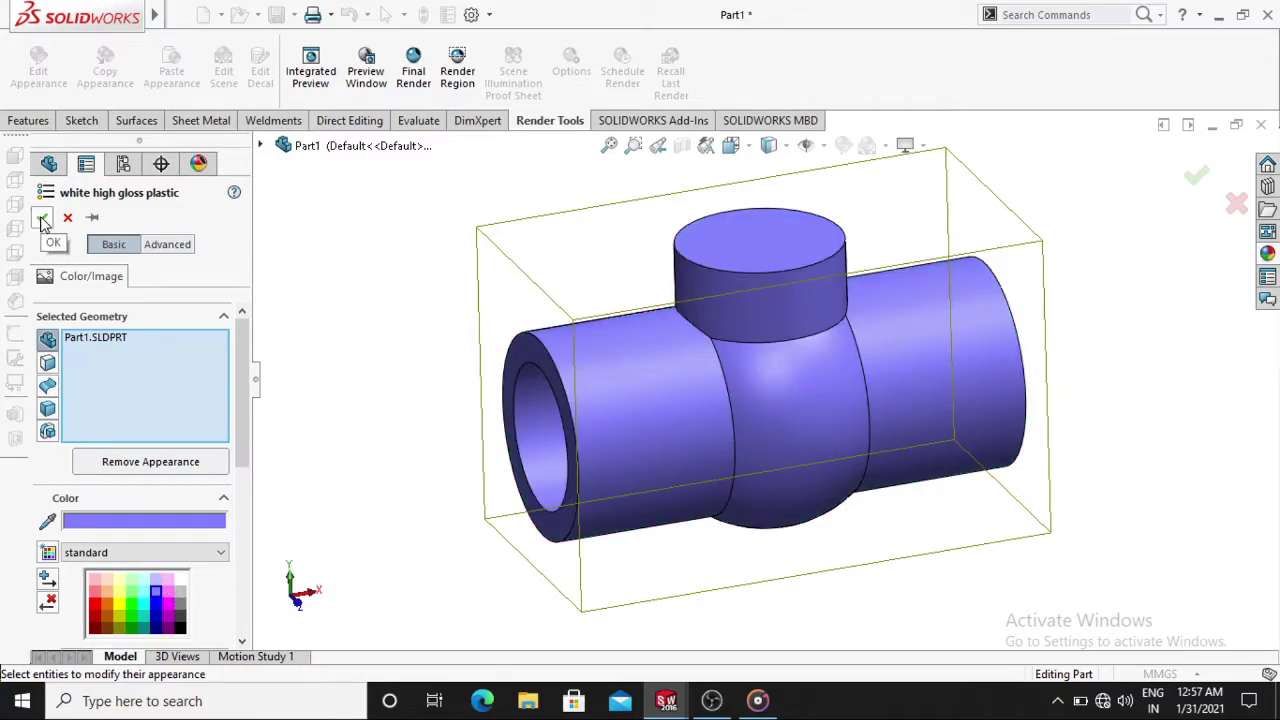
pyautogui.click(180, 584)
pyautogui.click(182, 594)
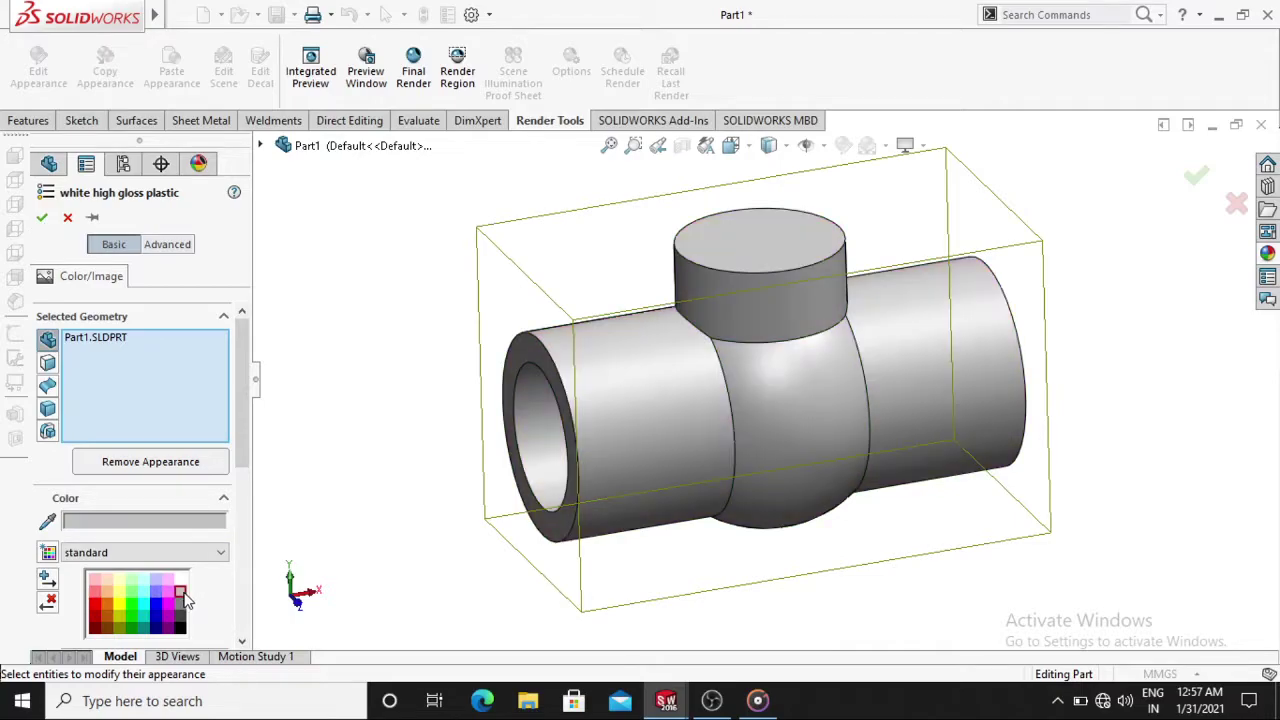
pyautogui.click(180, 581)
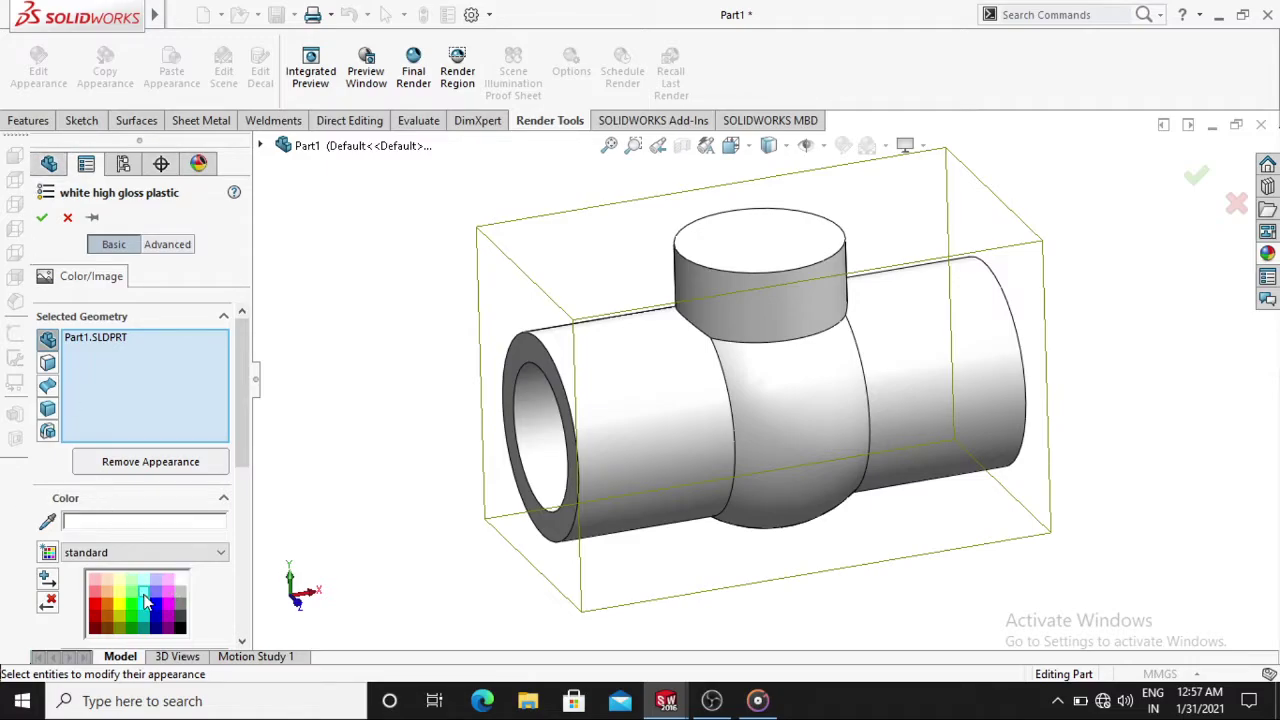
pyautogui.click(145, 601)
pyautogui.click(127, 603)
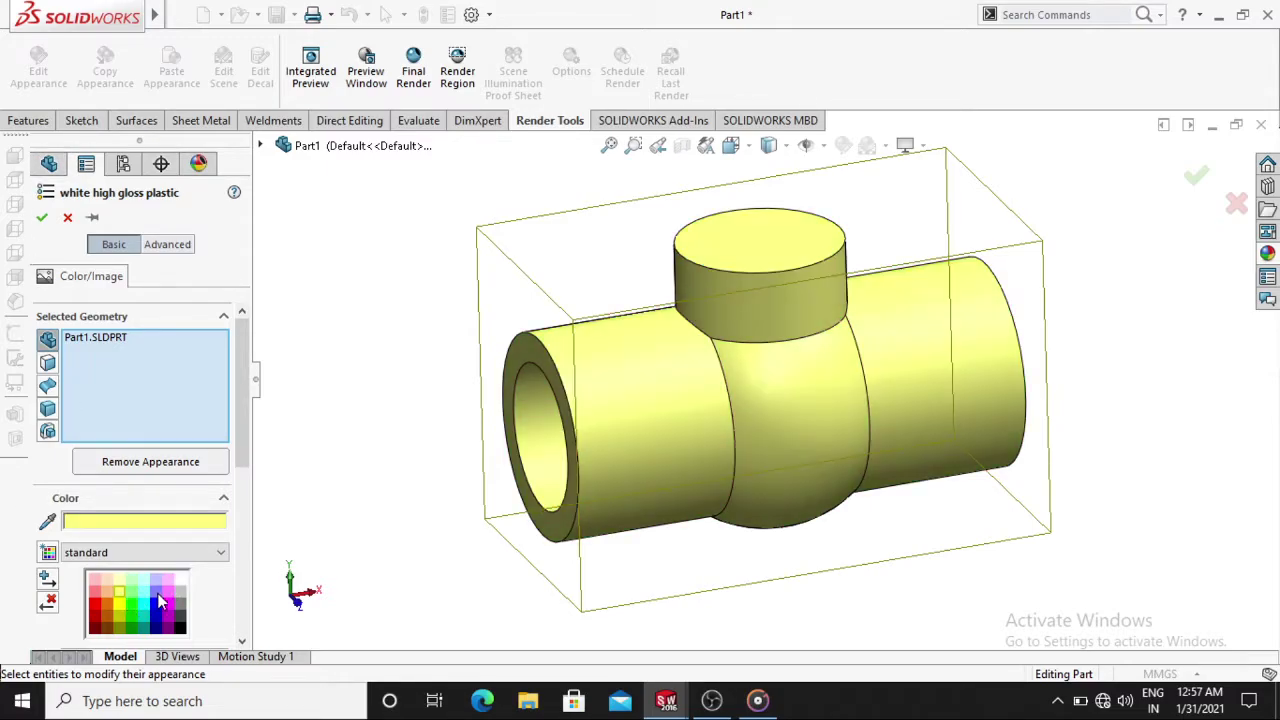
pyautogui.click(155, 600)
pyautogui.click(155, 612)
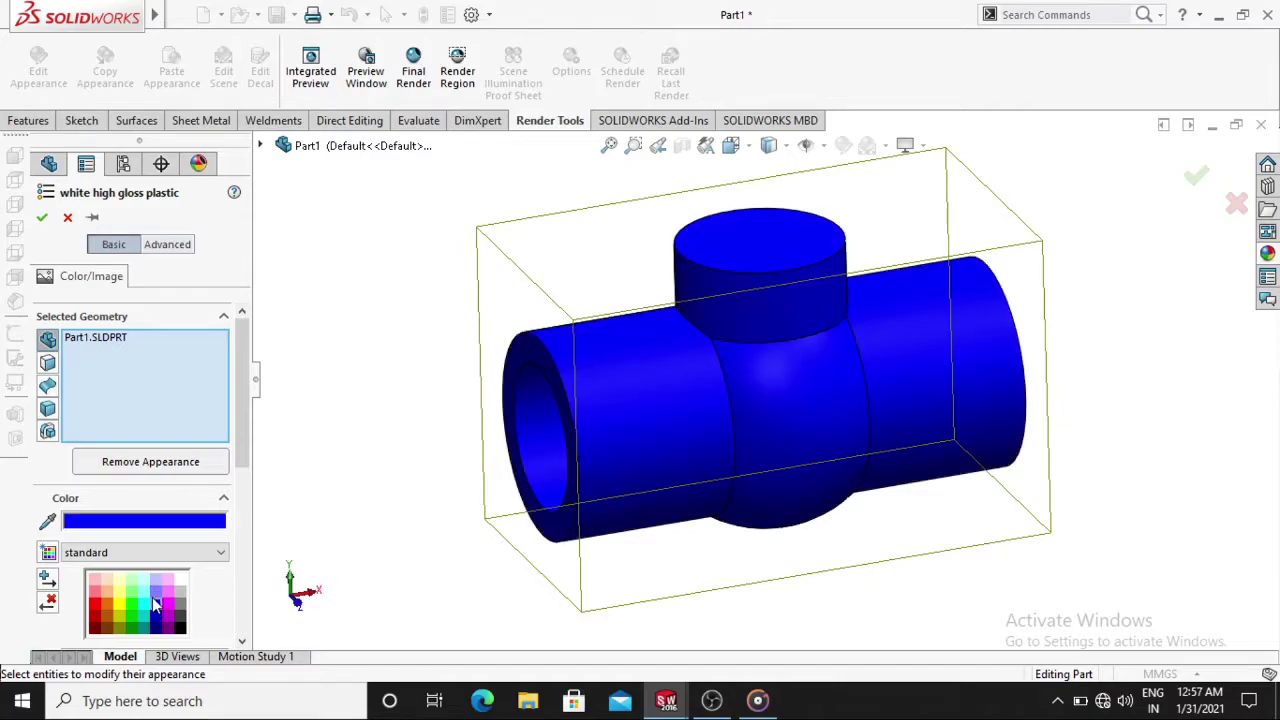
pyautogui.click(156, 596)
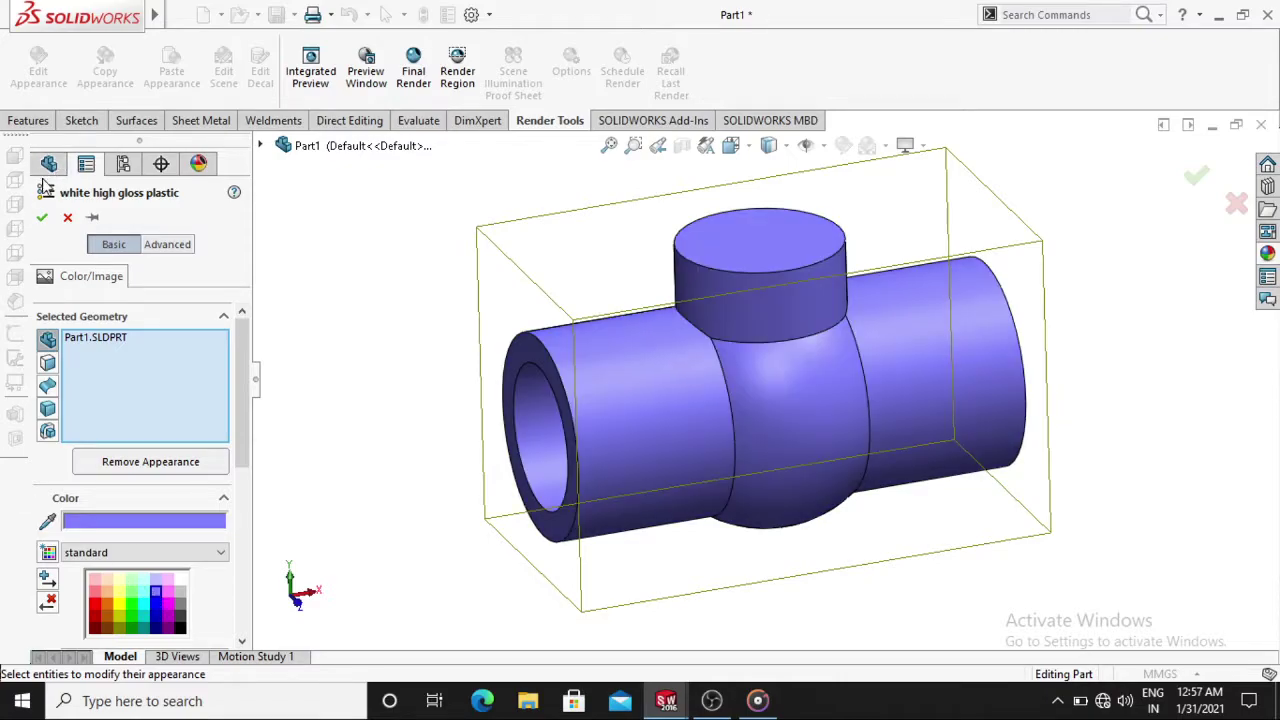
pyautogui.click(42, 217)
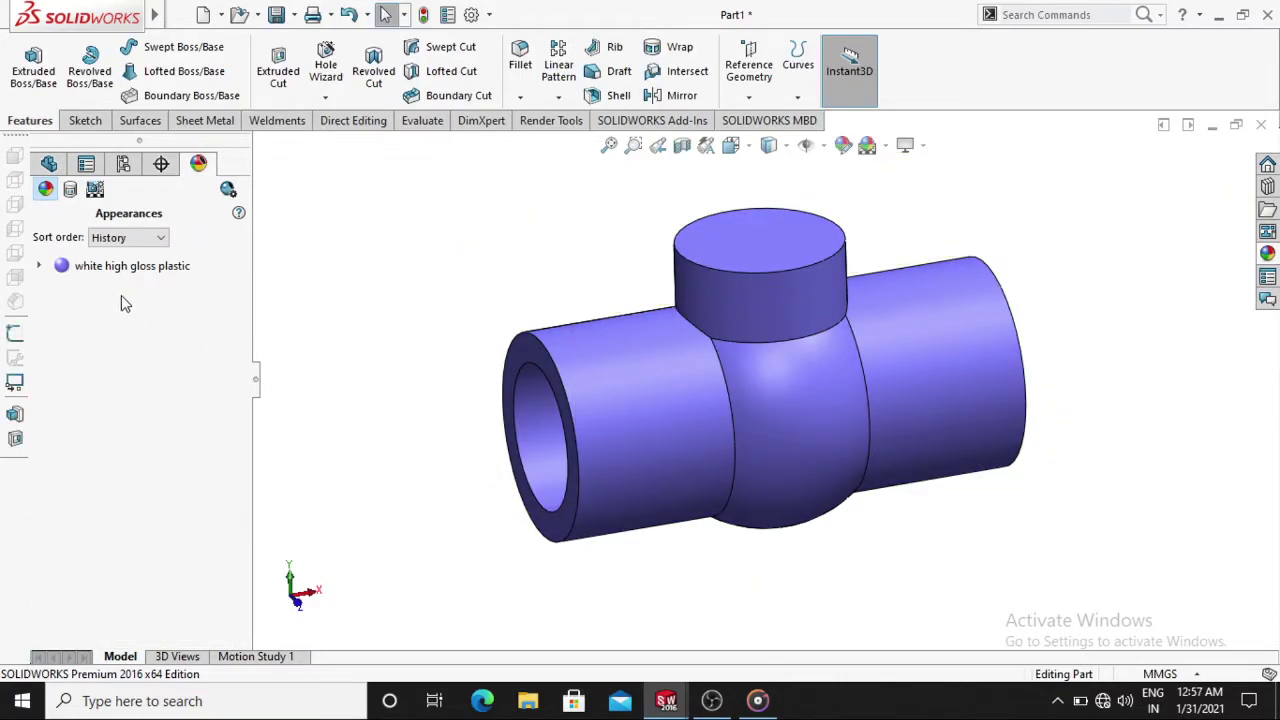
# Switch the left panel back to the FeatureManager design tree
pyautogui.click(49, 163)
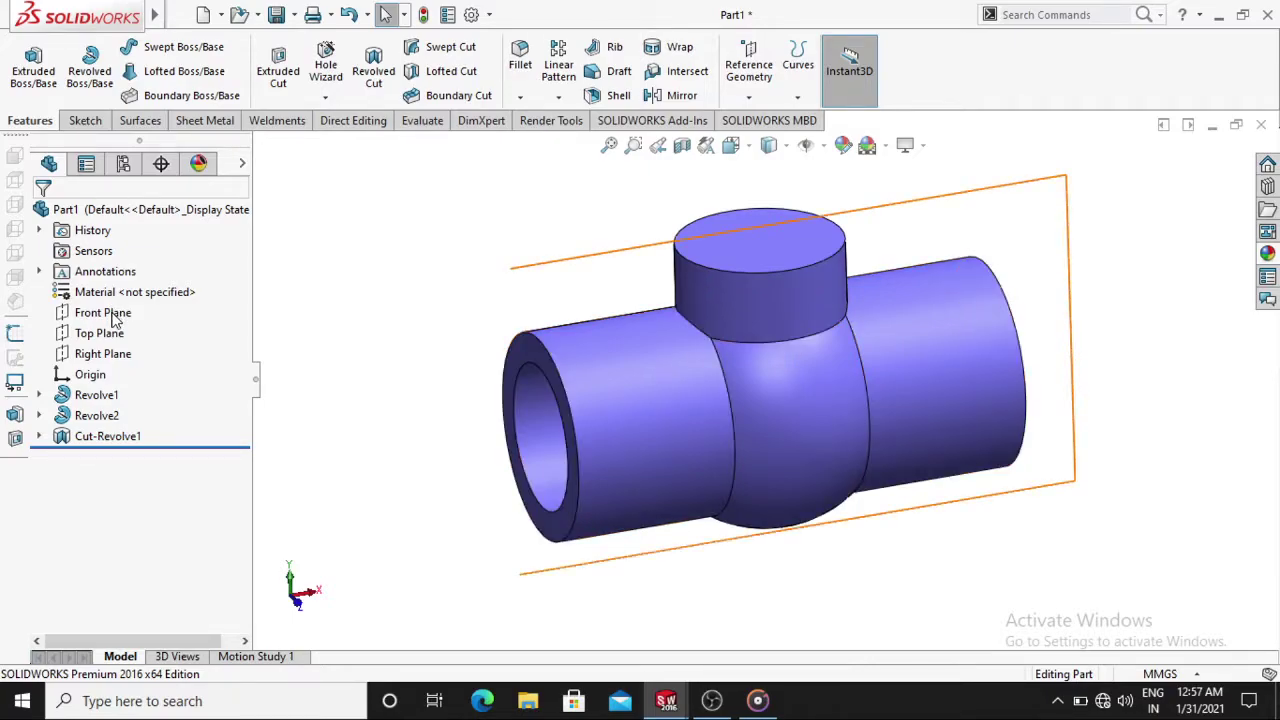
# Start a new sketch on the Front Plane, viewed straight from the front
pyautogui.rightClick(113, 316)
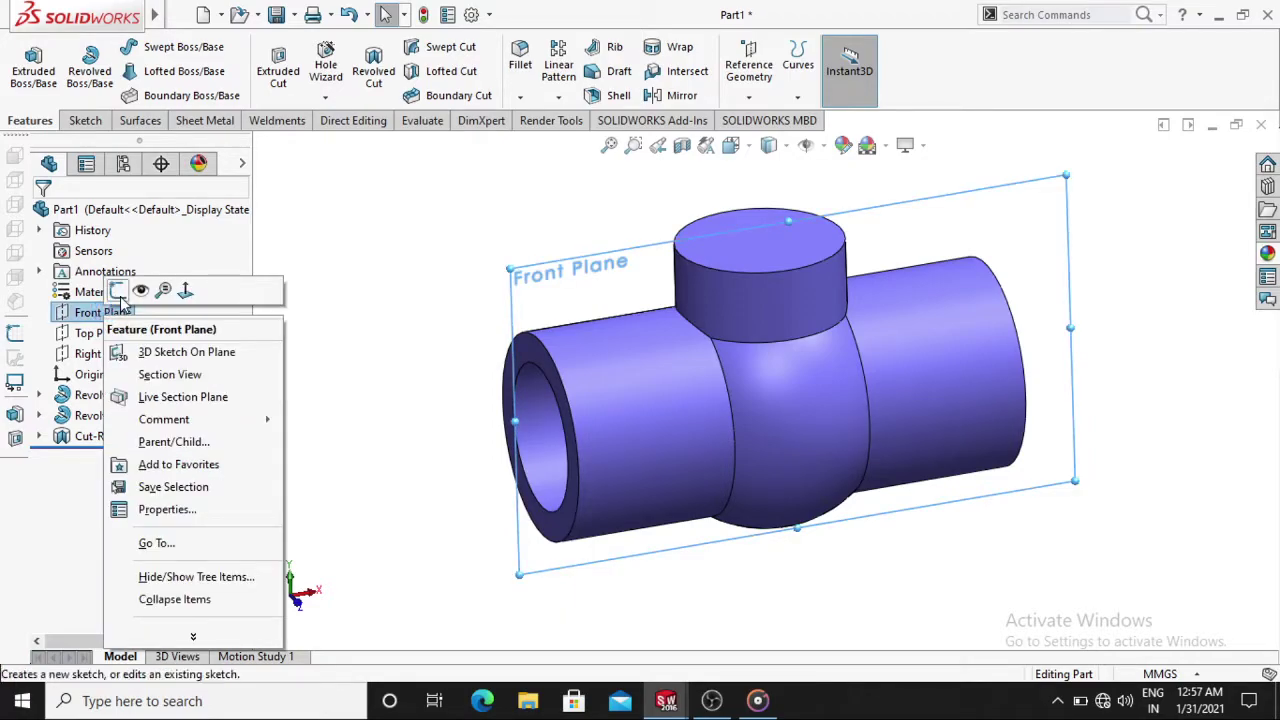
pyautogui.click(121, 293)
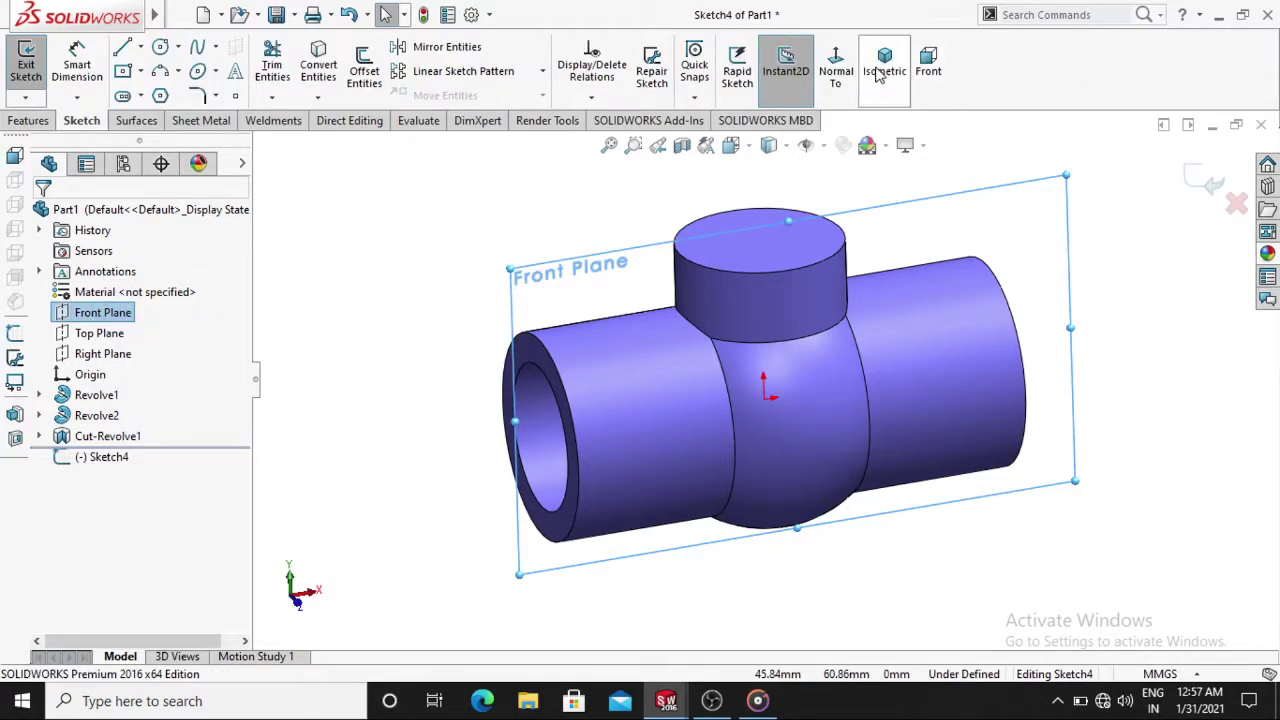
pyautogui.click(840, 70)
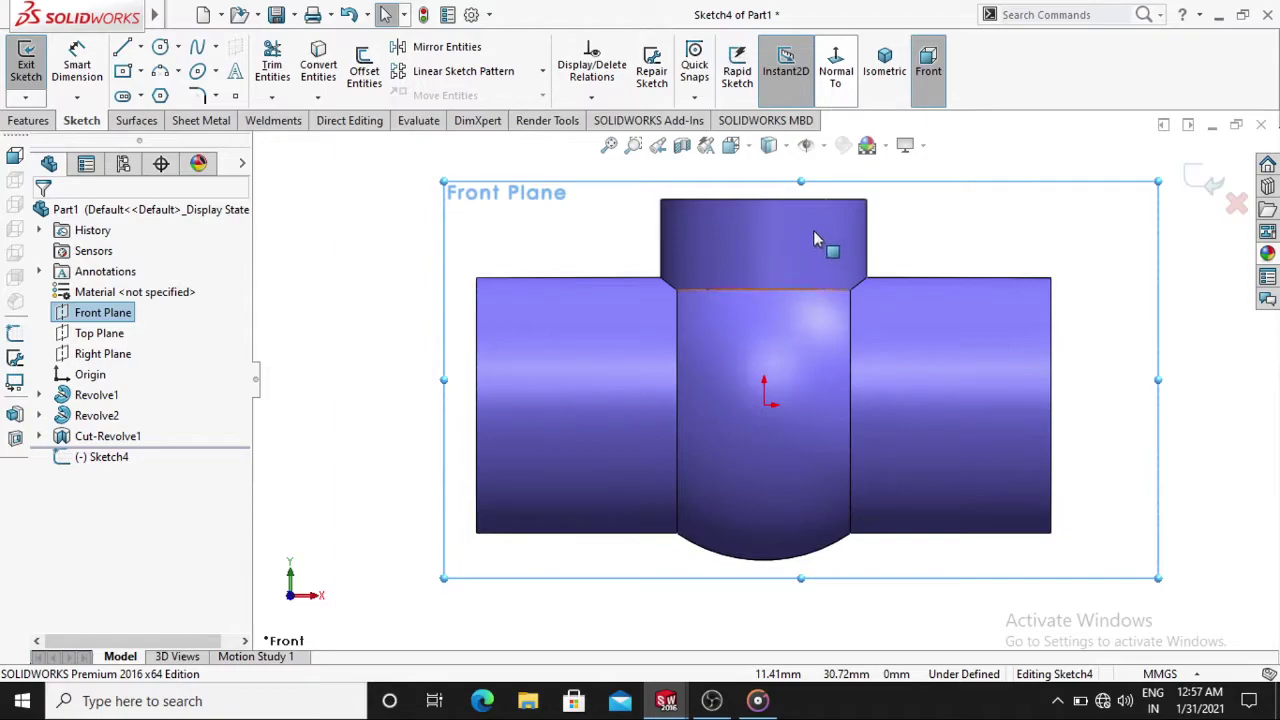
pyautogui.press('z')
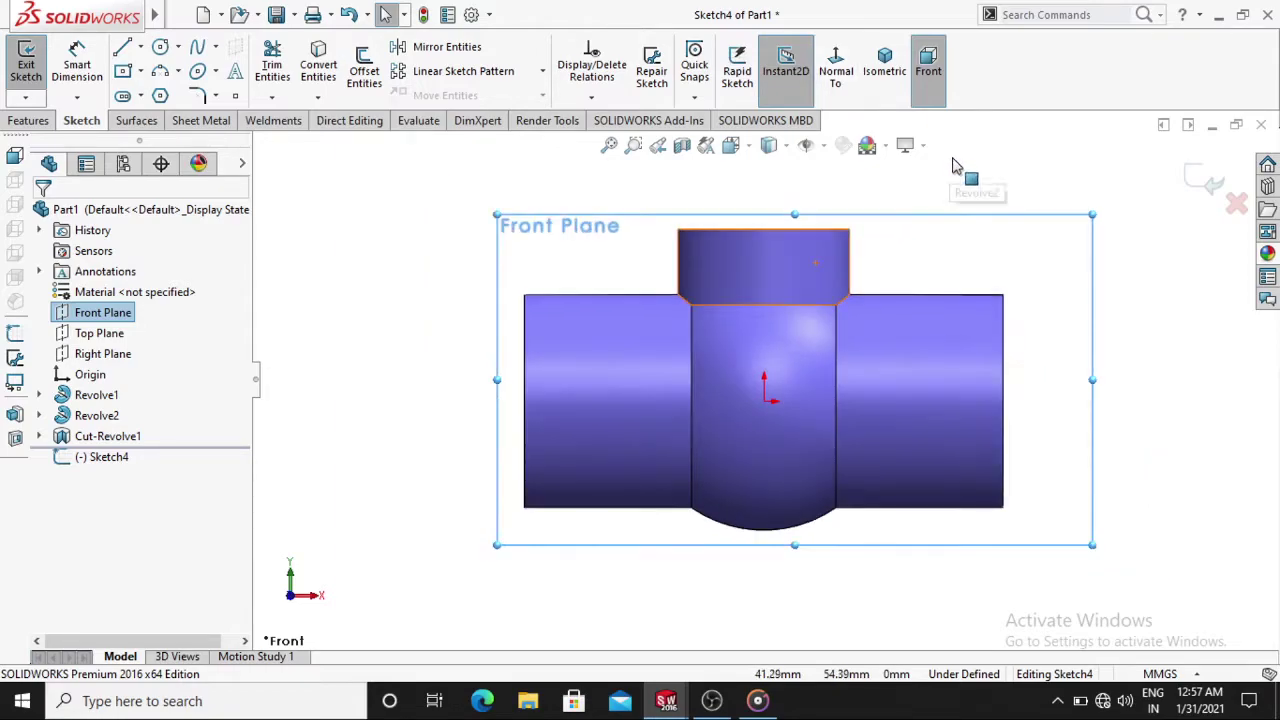
pyautogui.click(965, 180)
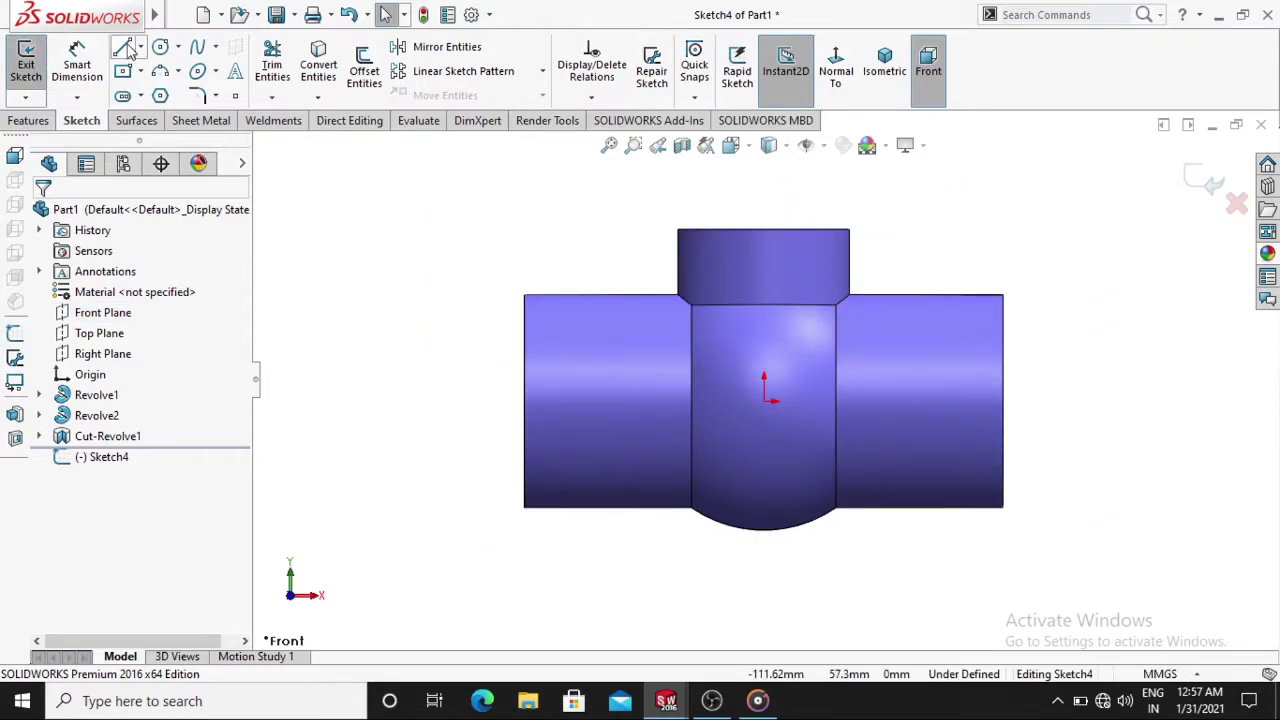
# Draw a vertical centreline from the origin up above the part
pyautogui.click(142, 48)
pyautogui.click(167, 93)
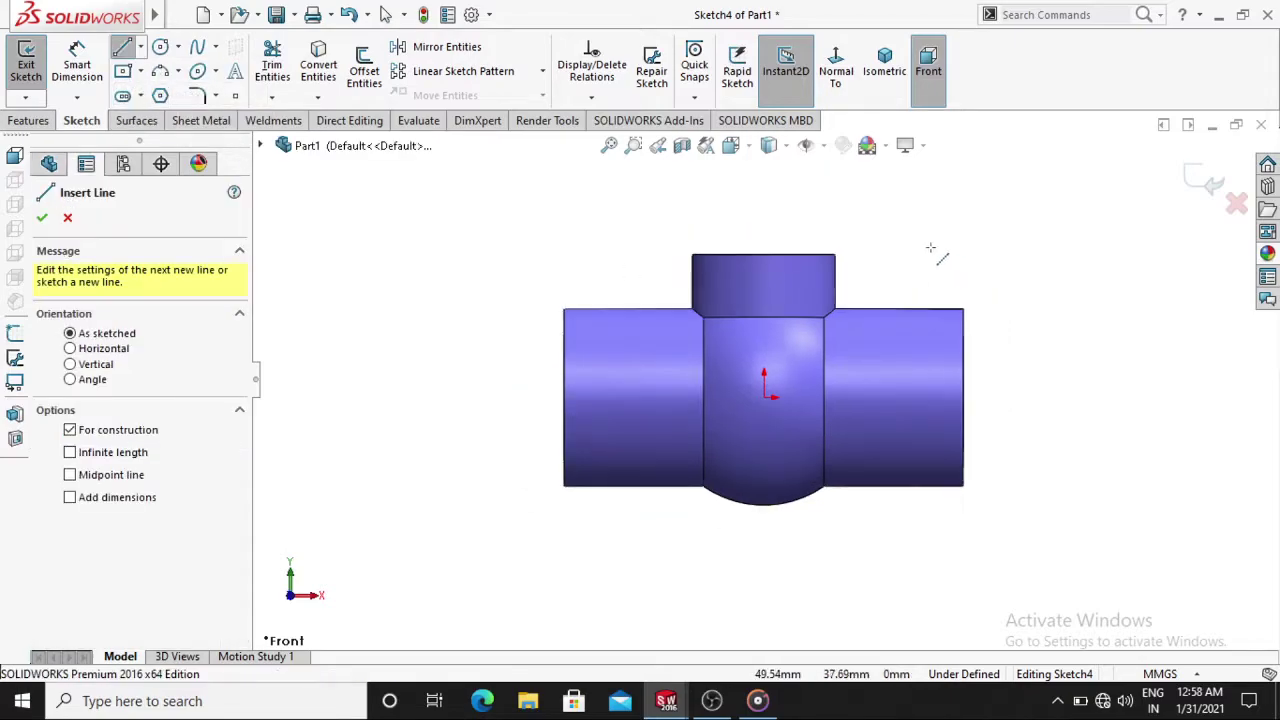
pyautogui.scroll(-2, 801, 205)
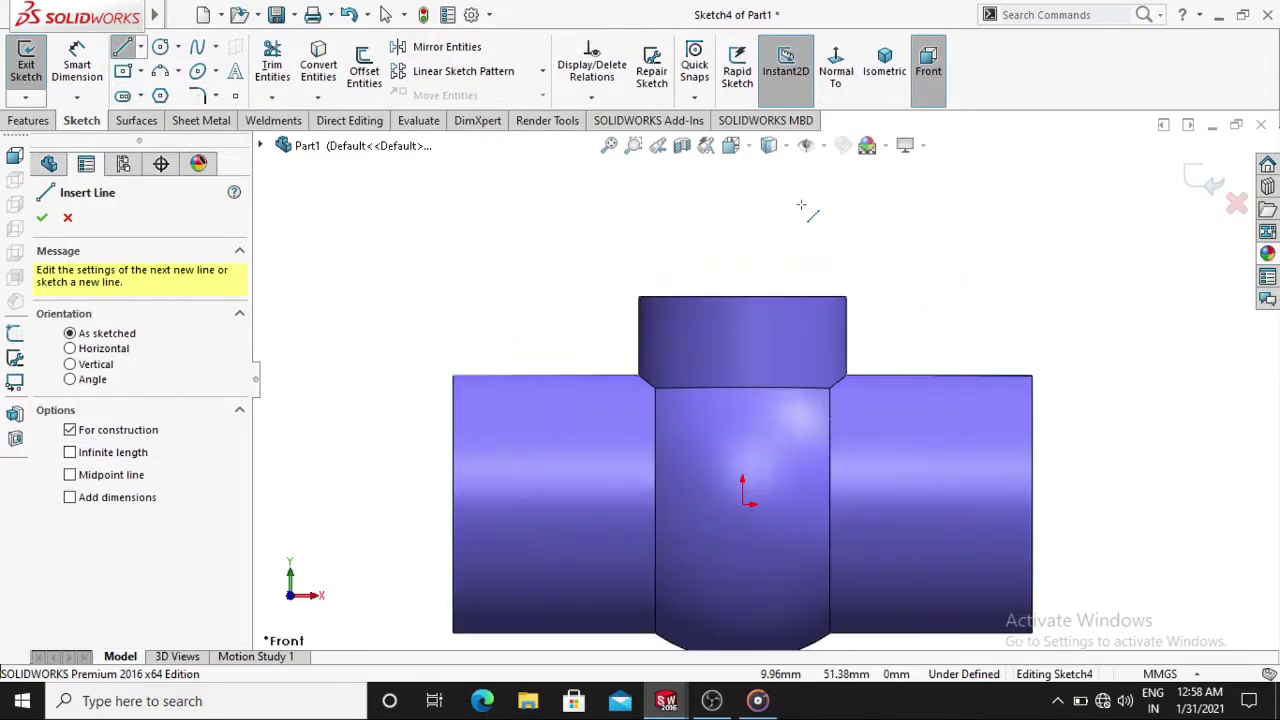
pyautogui.click(741, 503)
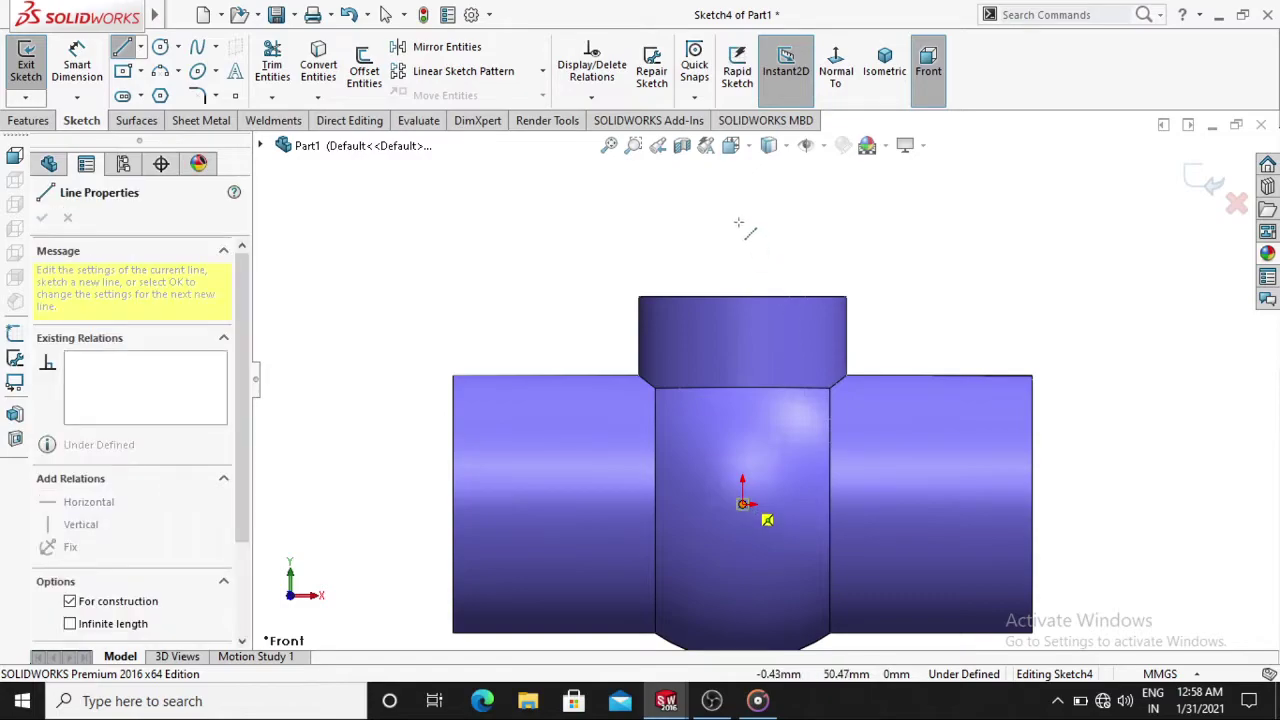
pyautogui.click(741, 191)
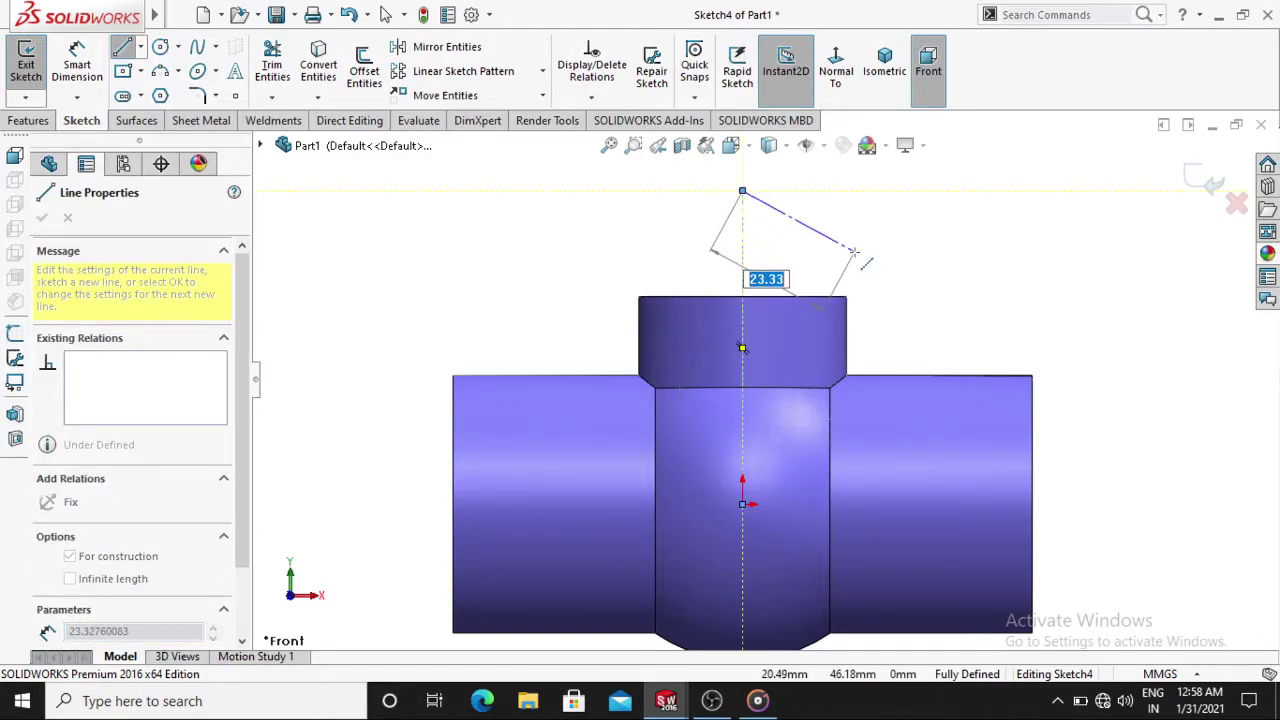
pyautogui.press('Escape')
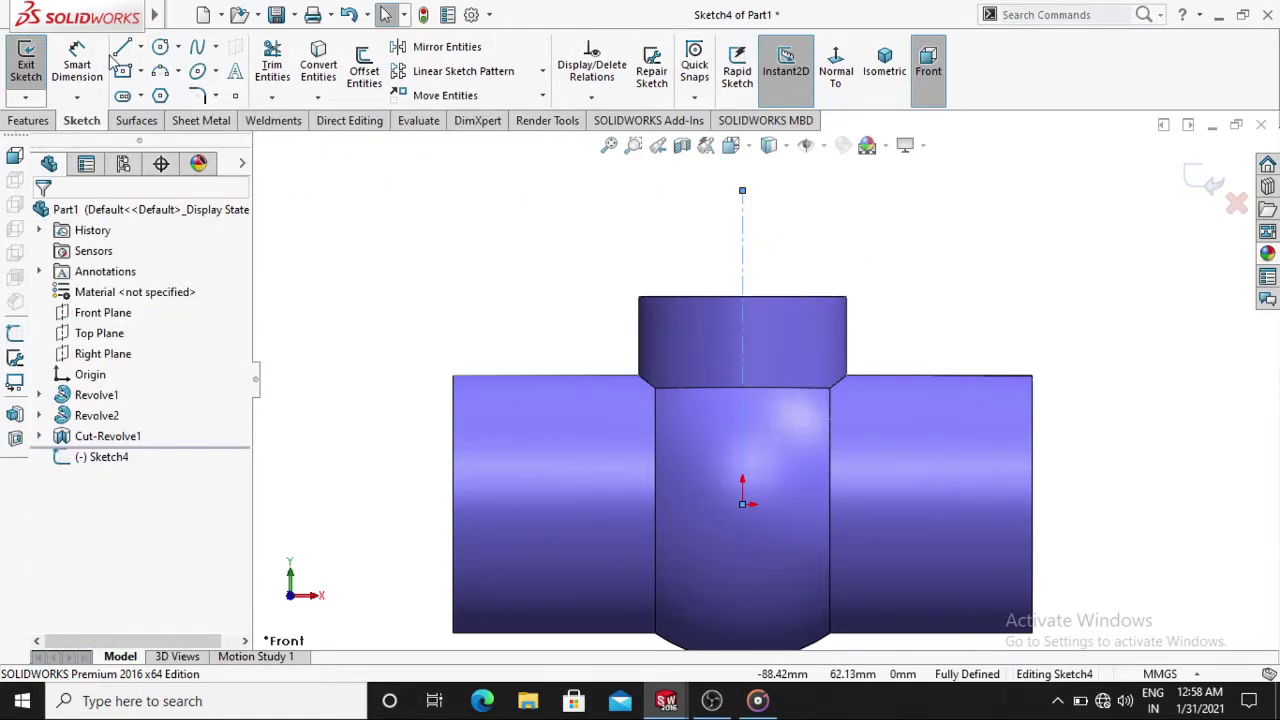
# Draw a horizontal line from the top edge's midpoint and a vertical line down to the body
pyautogui.click(126, 47)
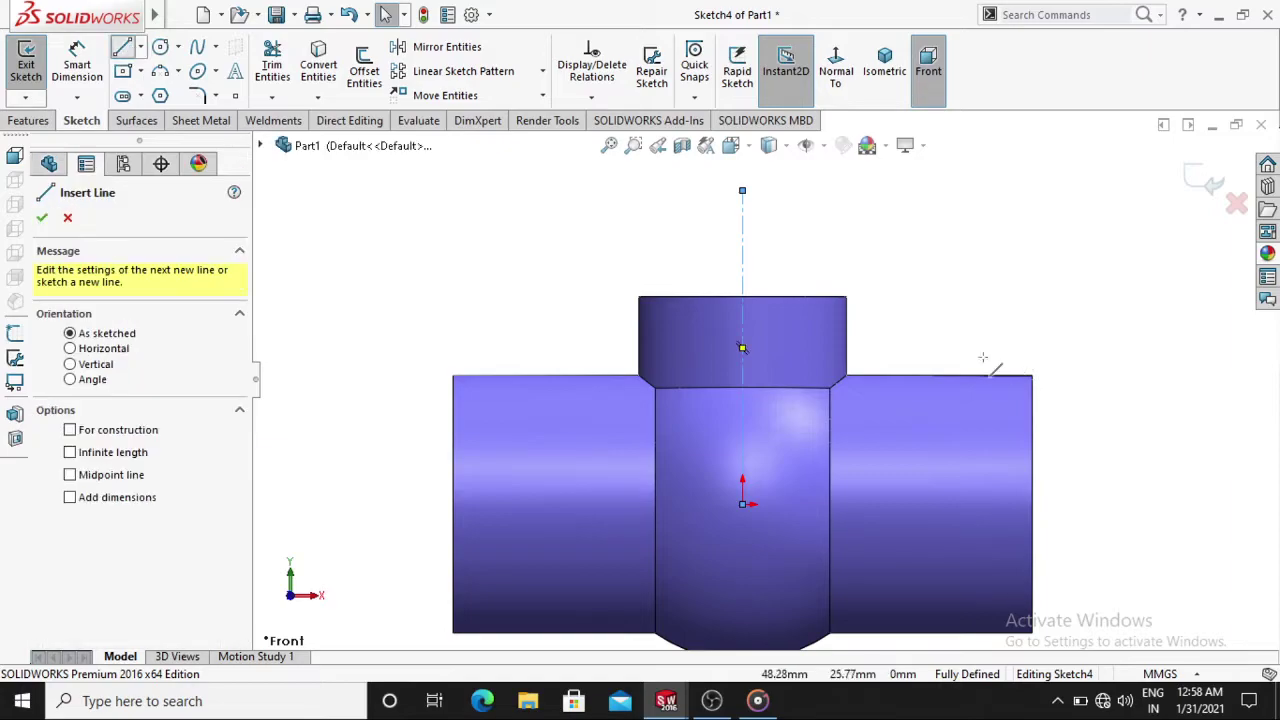
pyautogui.click(741, 296)
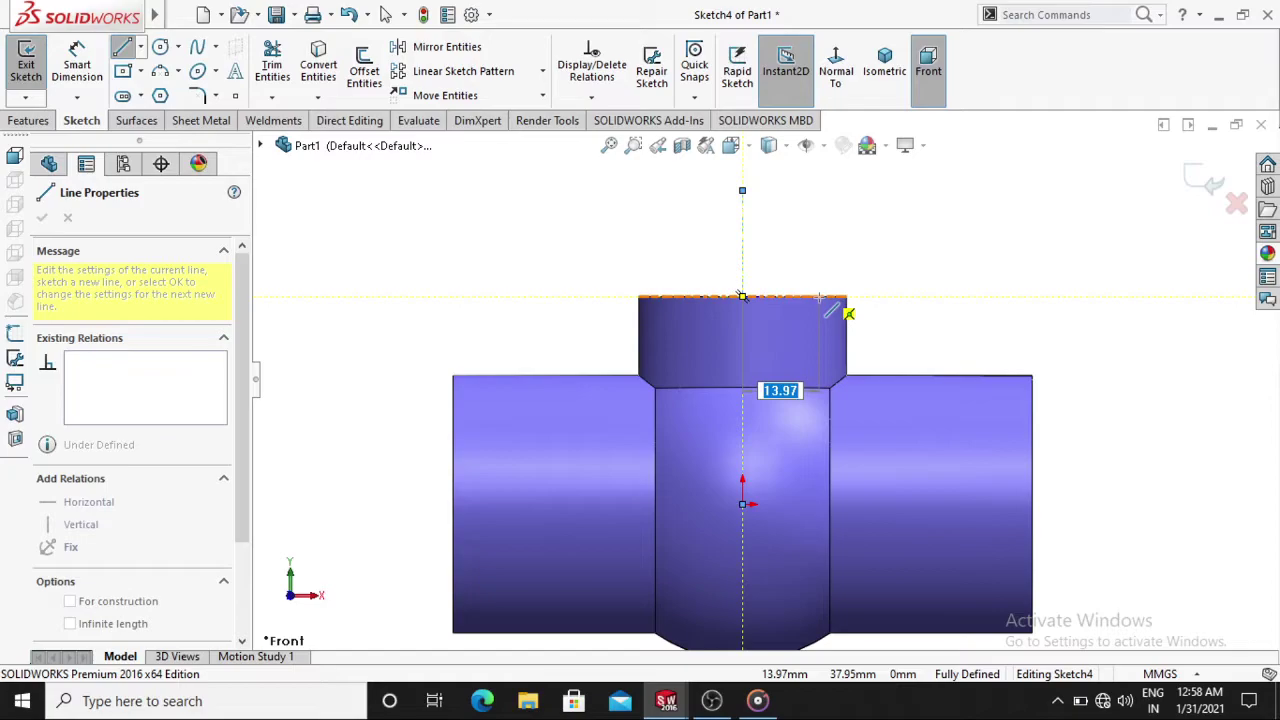
pyautogui.click(817, 296)
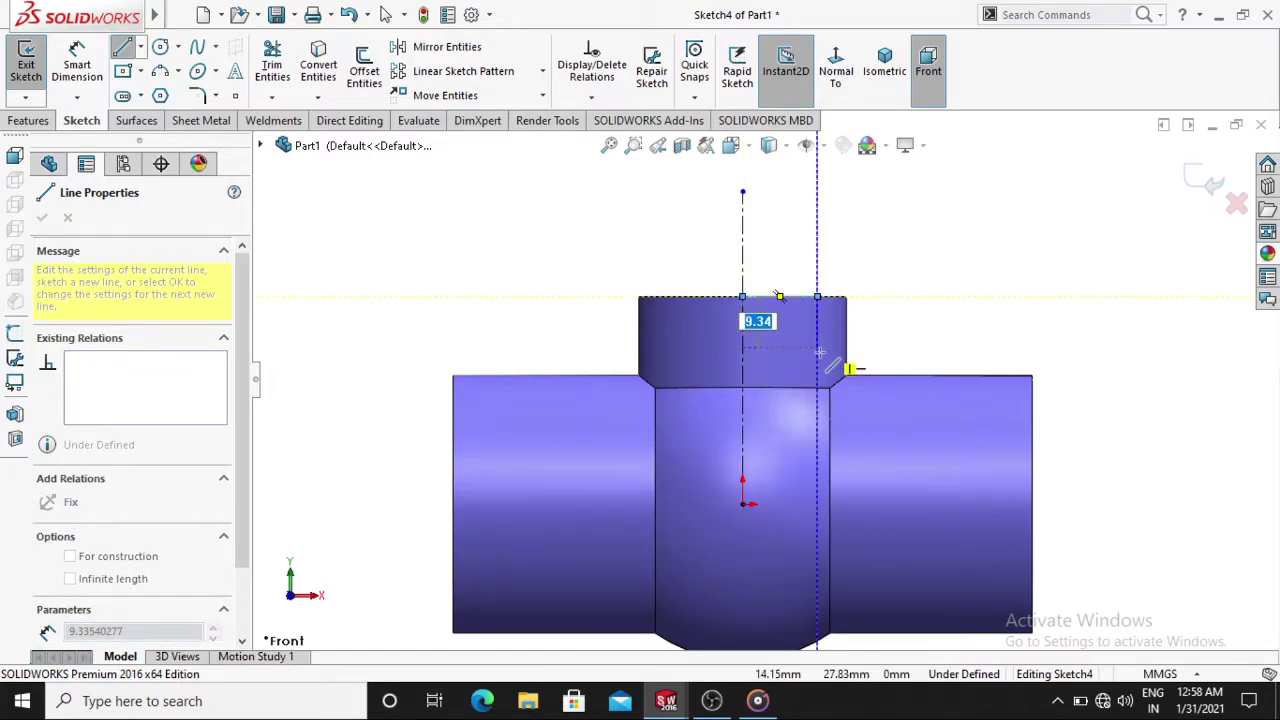
pyautogui.click(817, 399)
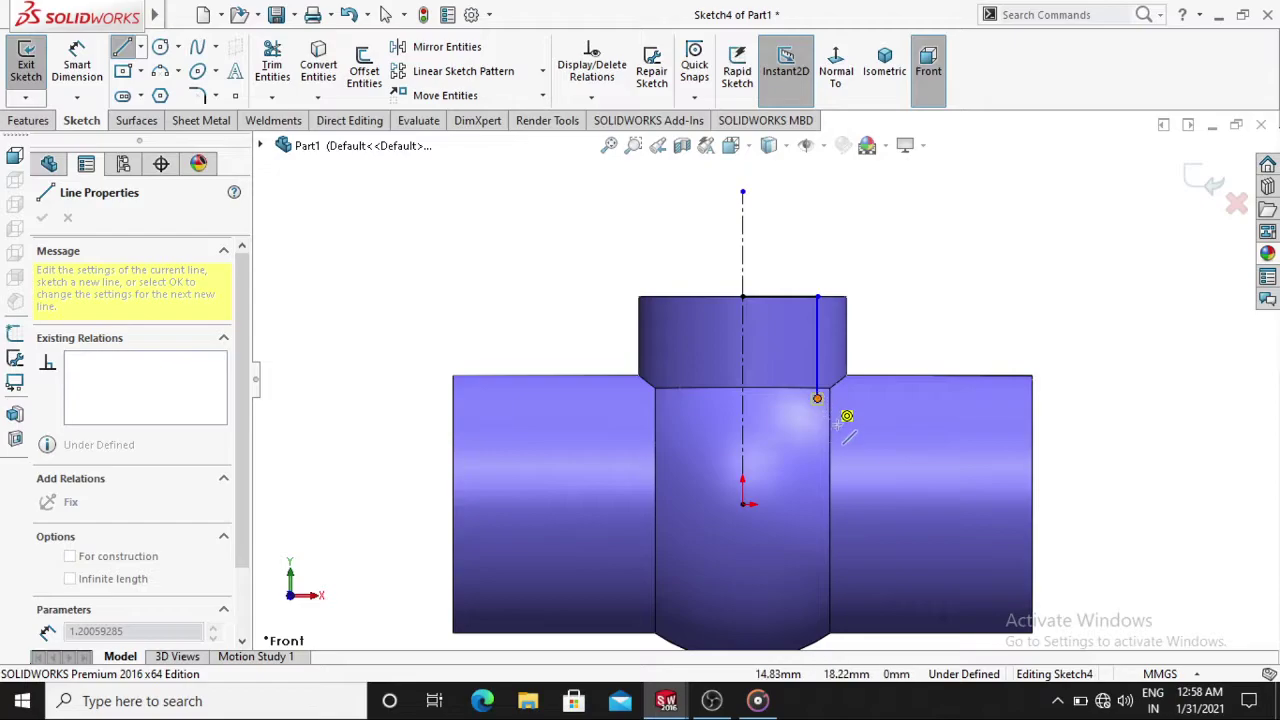
pyautogui.press('Escape')
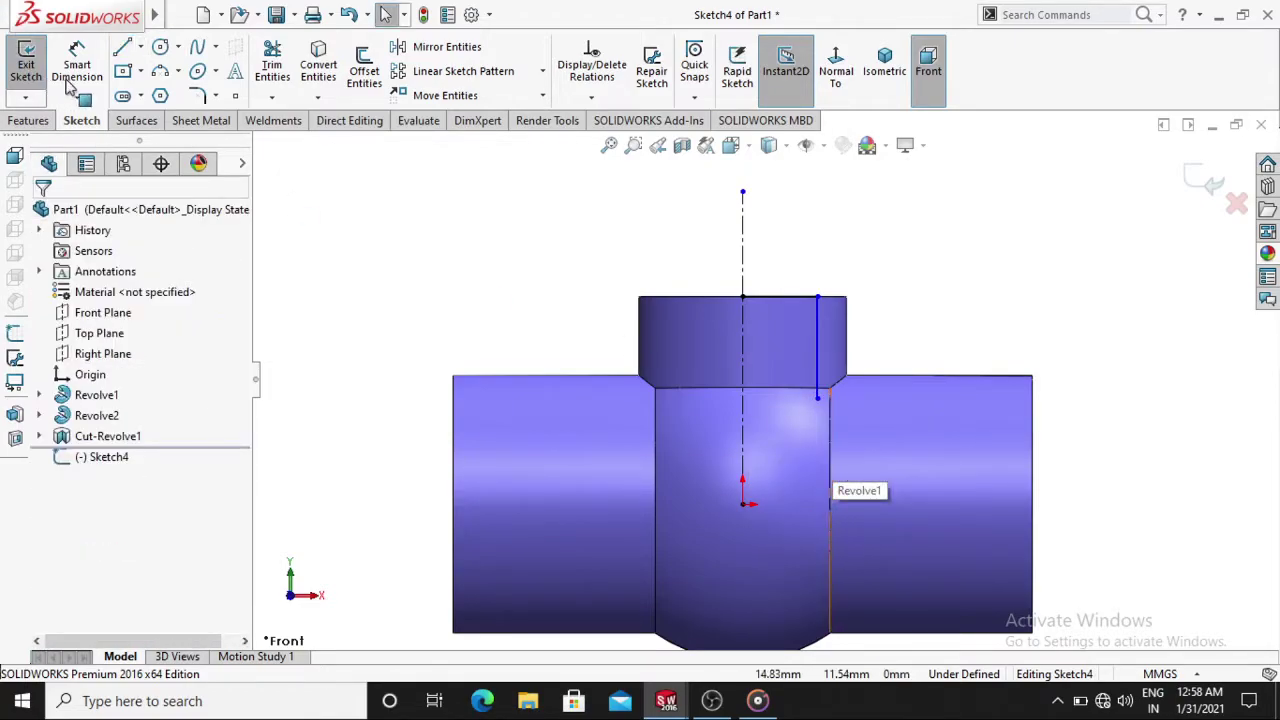
# Draw a three-point arc from the vertical line's lower end to the bottom of the centreline, bowed outward
pyautogui.click(161, 75)
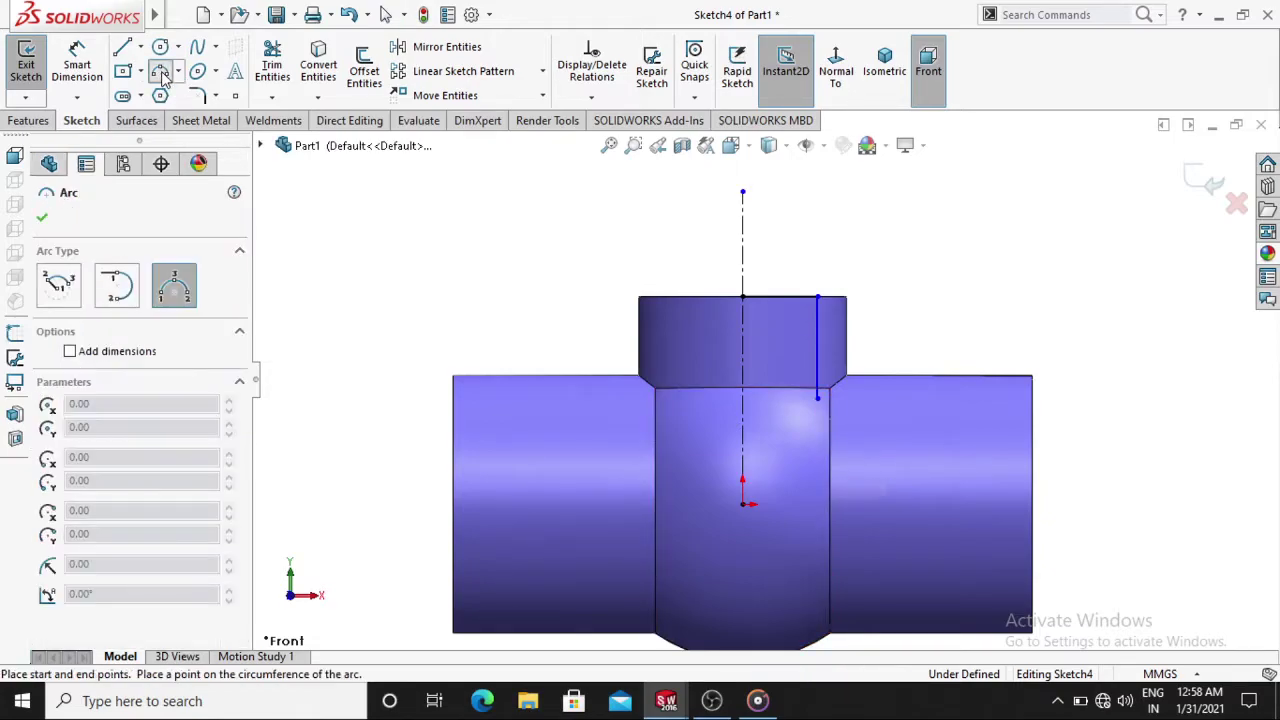
pyautogui.click(817, 398)
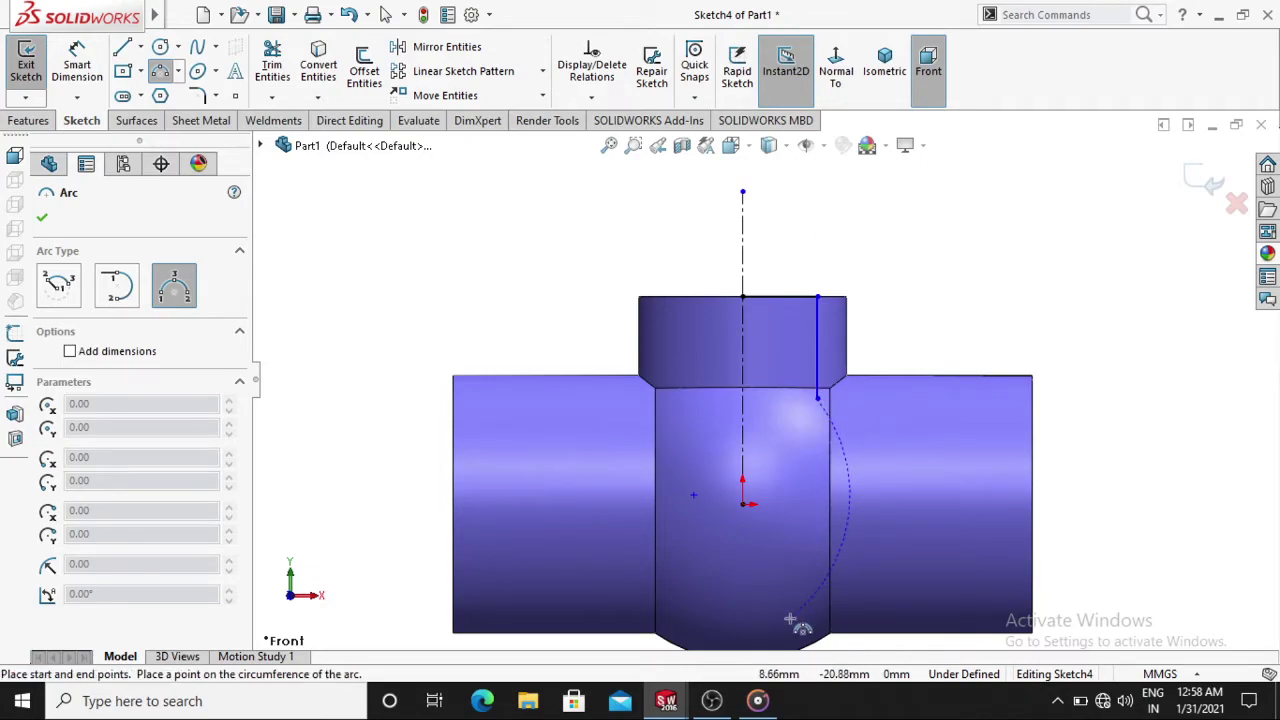
pyautogui.click(741, 634)
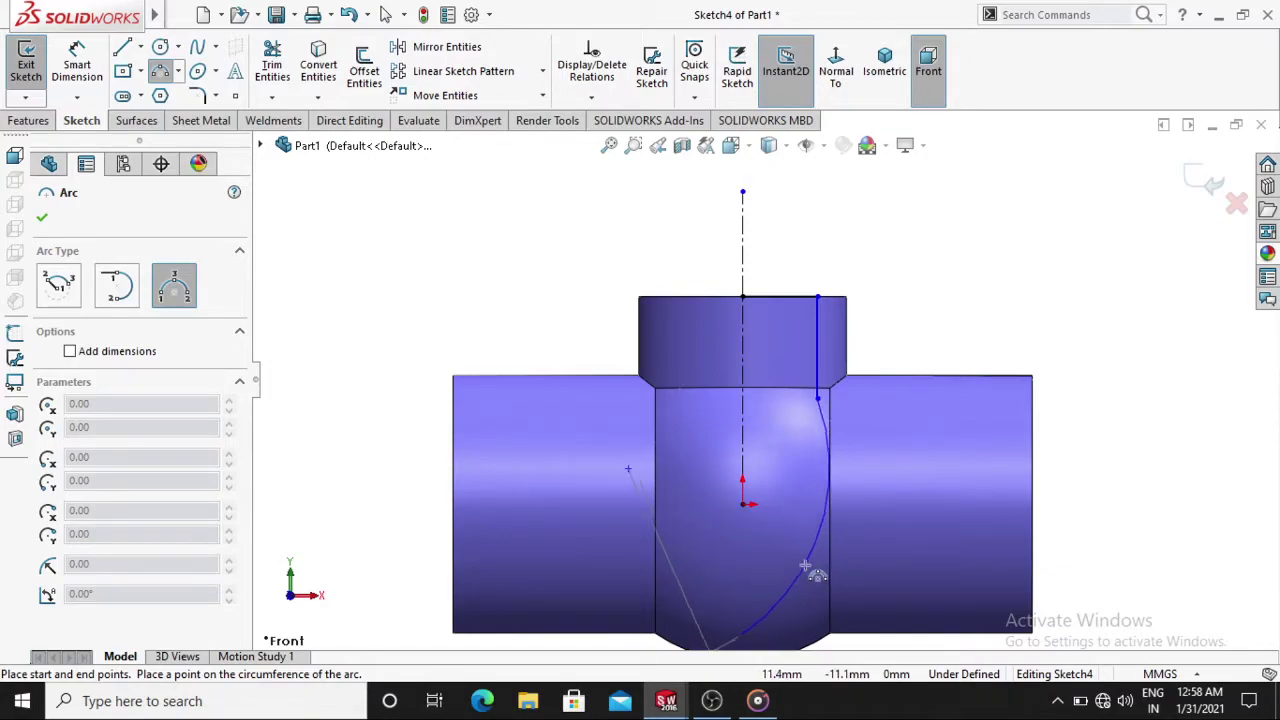
pyautogui.click(858, 545)
pyautogui.press('Escape')
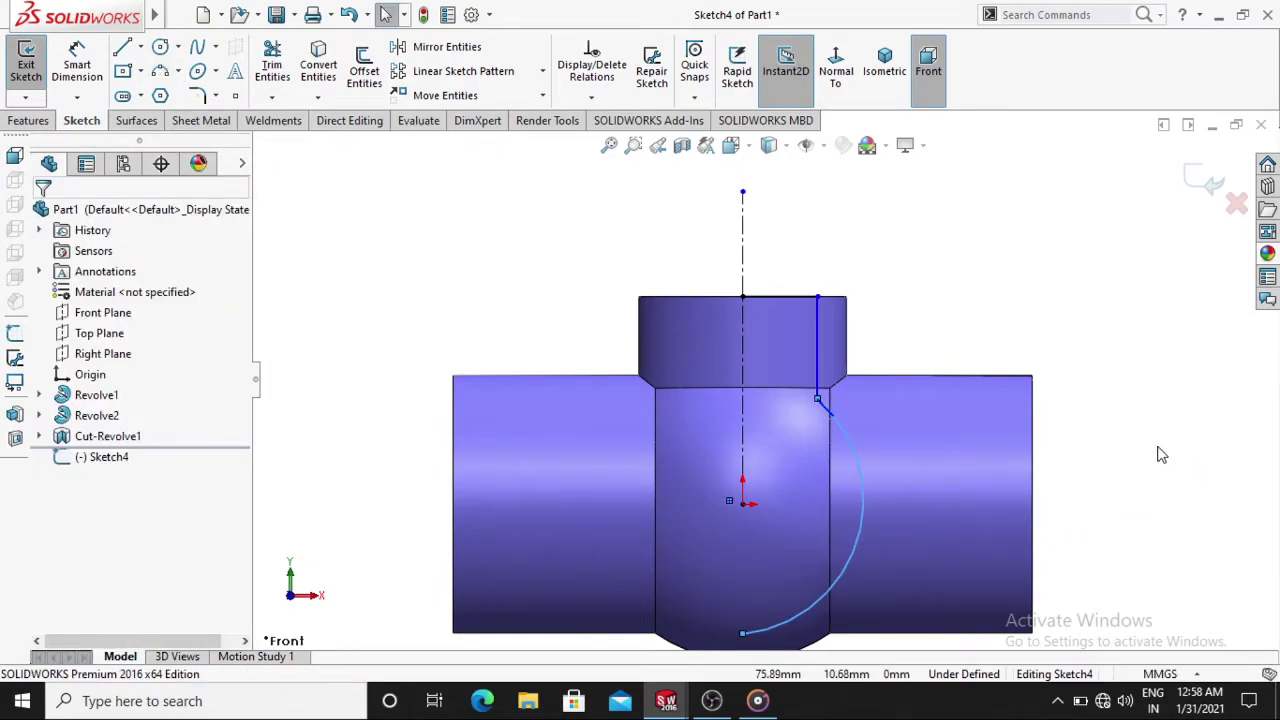
pyautogui.scroll(1, 1154, 449)
pyautogui.scroll(1, 1008, 323)
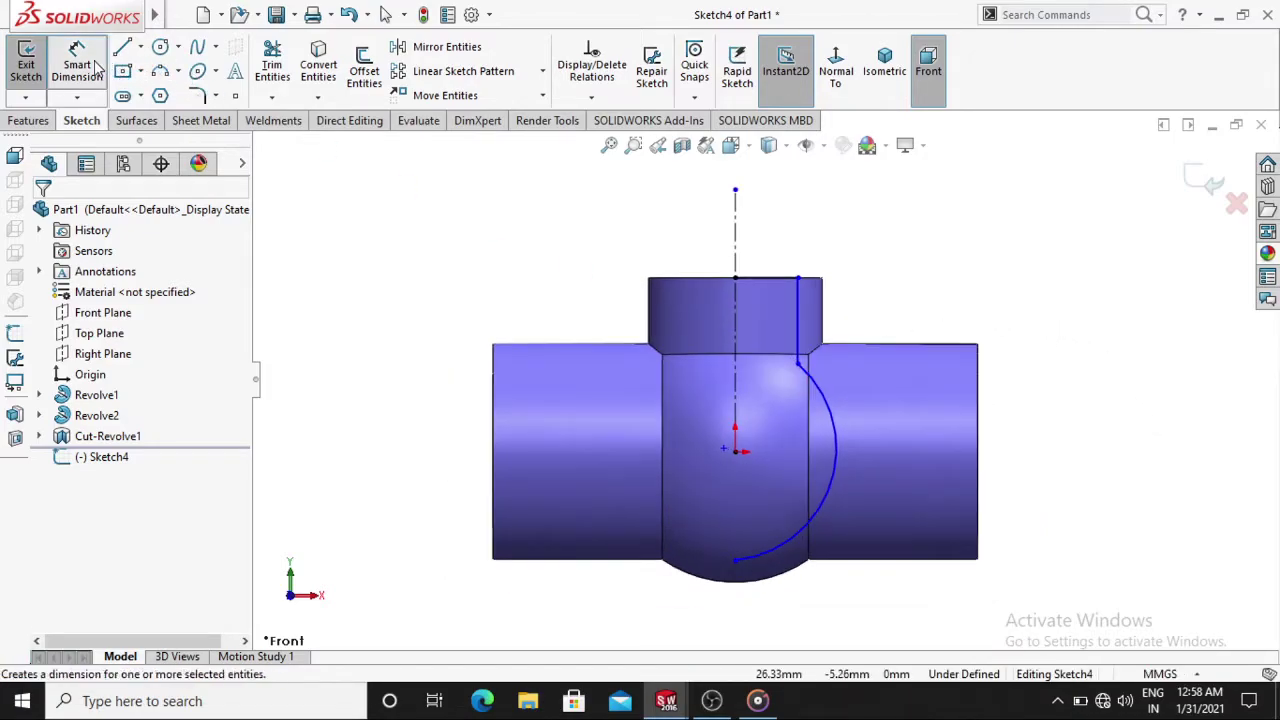
# Dimension the top horizontal line to 14
pyautogui.click(97, 64)
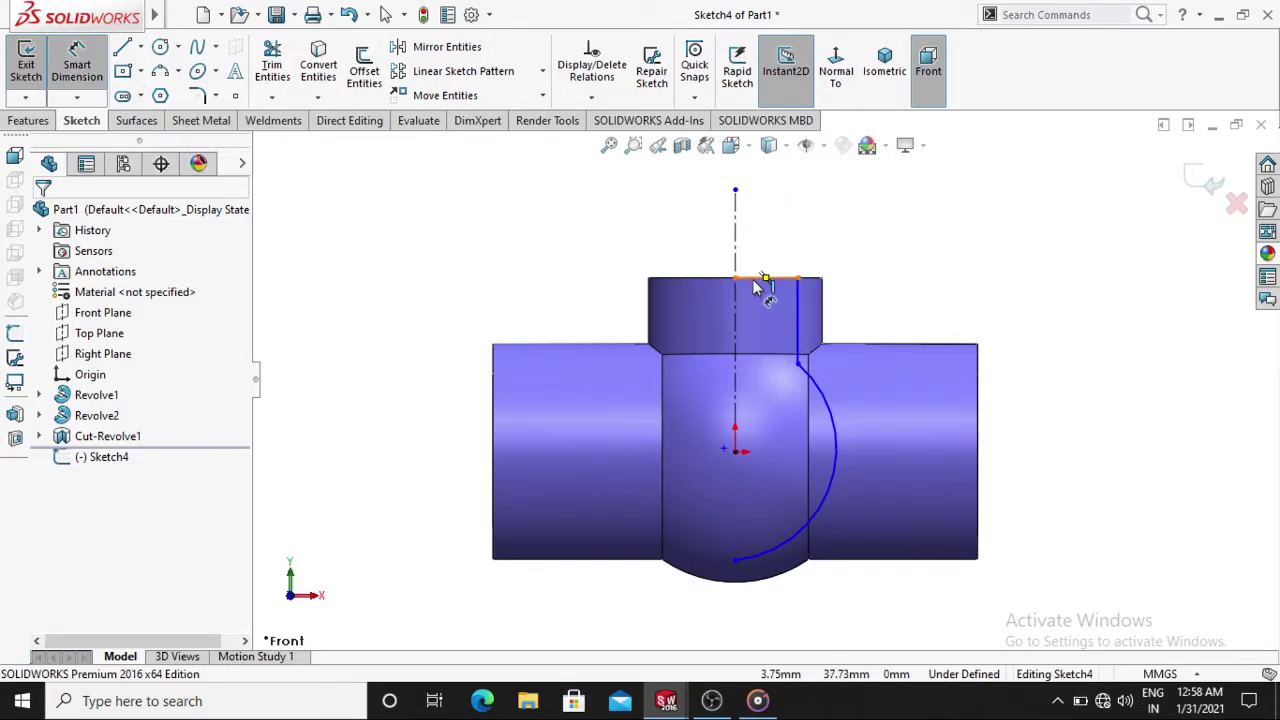
pyautogui.click(763, 279)
pyautogui.click(762, 222)
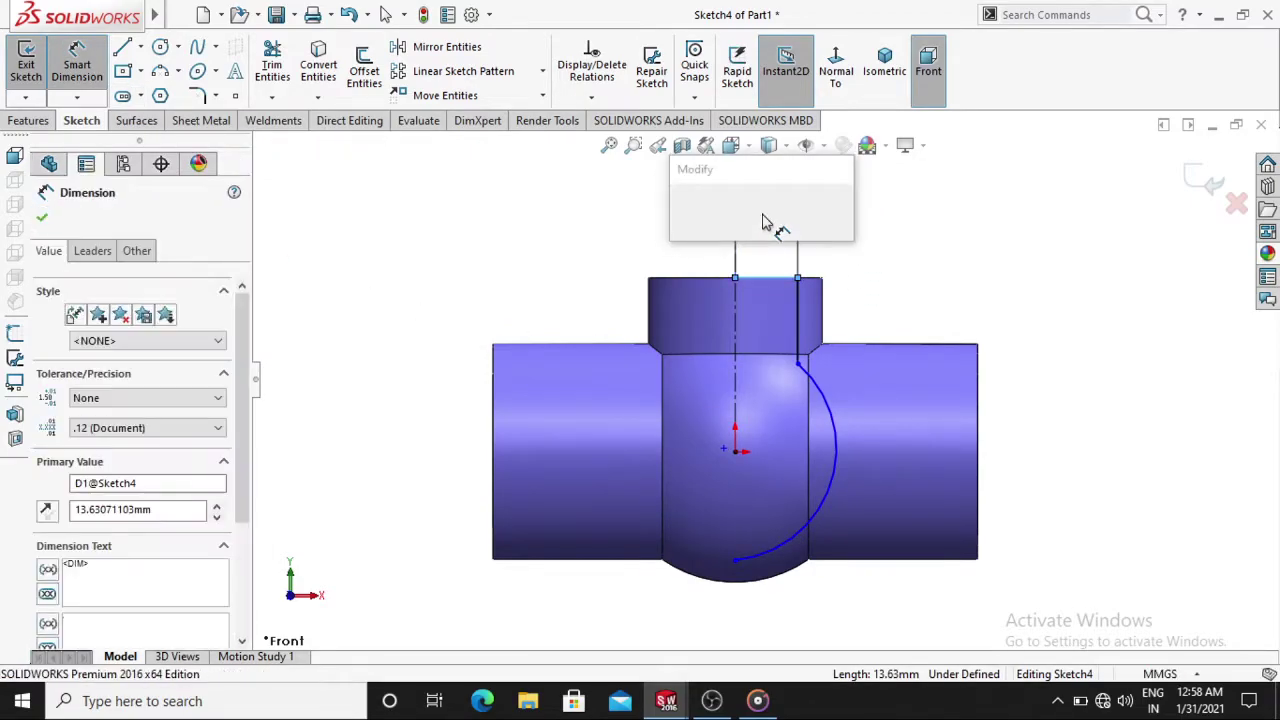
pyautogui.write('14')
pyautogui.press('Return')
pyautogui.click(983, 224)
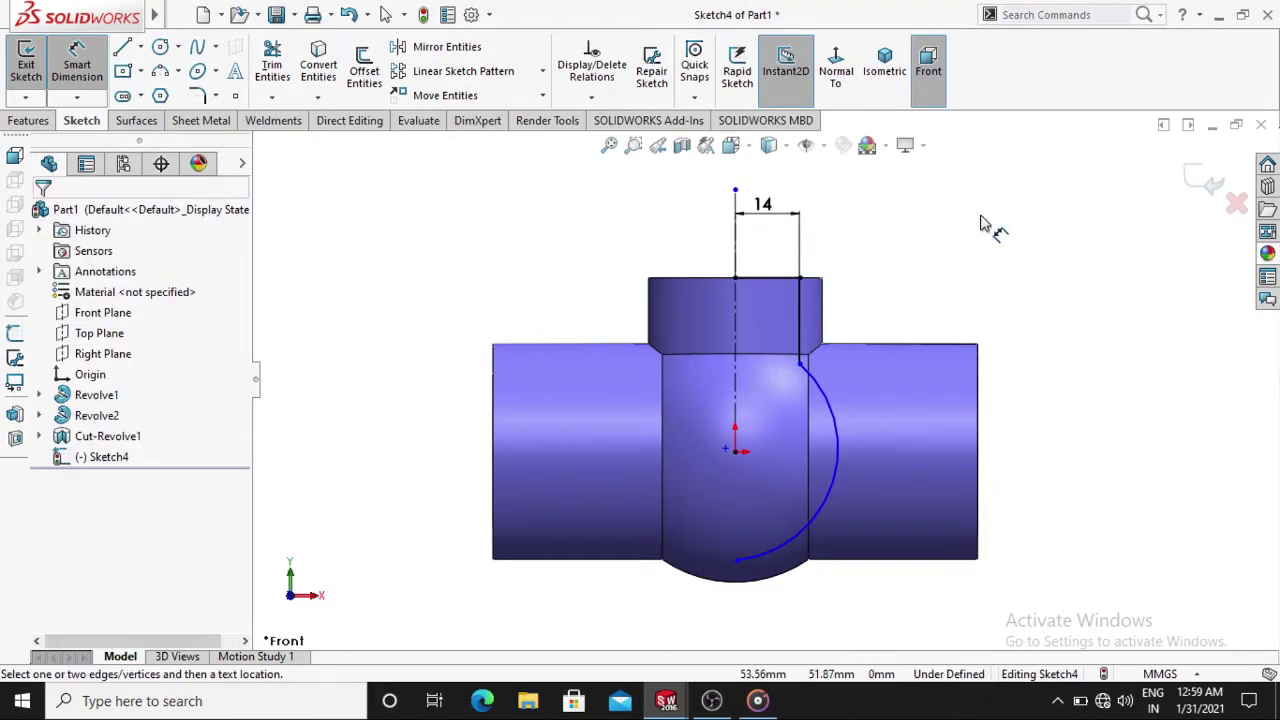
# Dimension the vertical line's height and give the arc a 23.5 radius
pyautogui.click(800, 318)
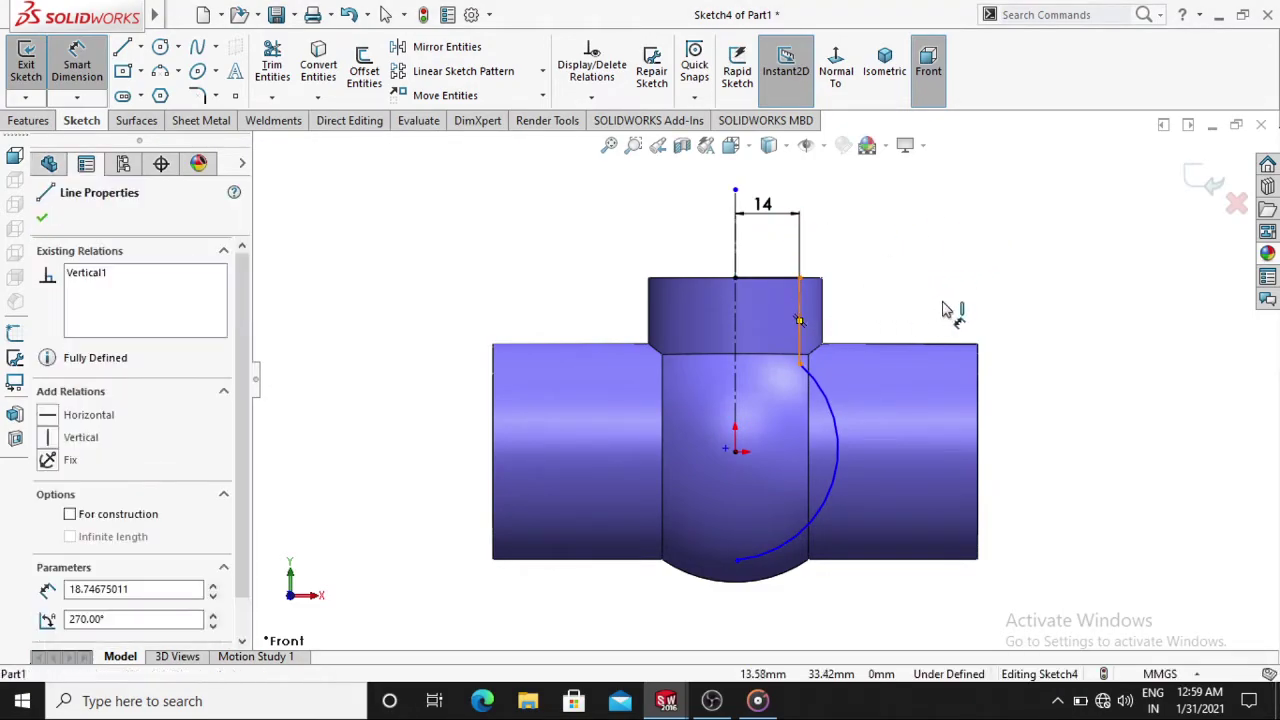
pyautogui.click(945, 308)
pyautogui.write('1')
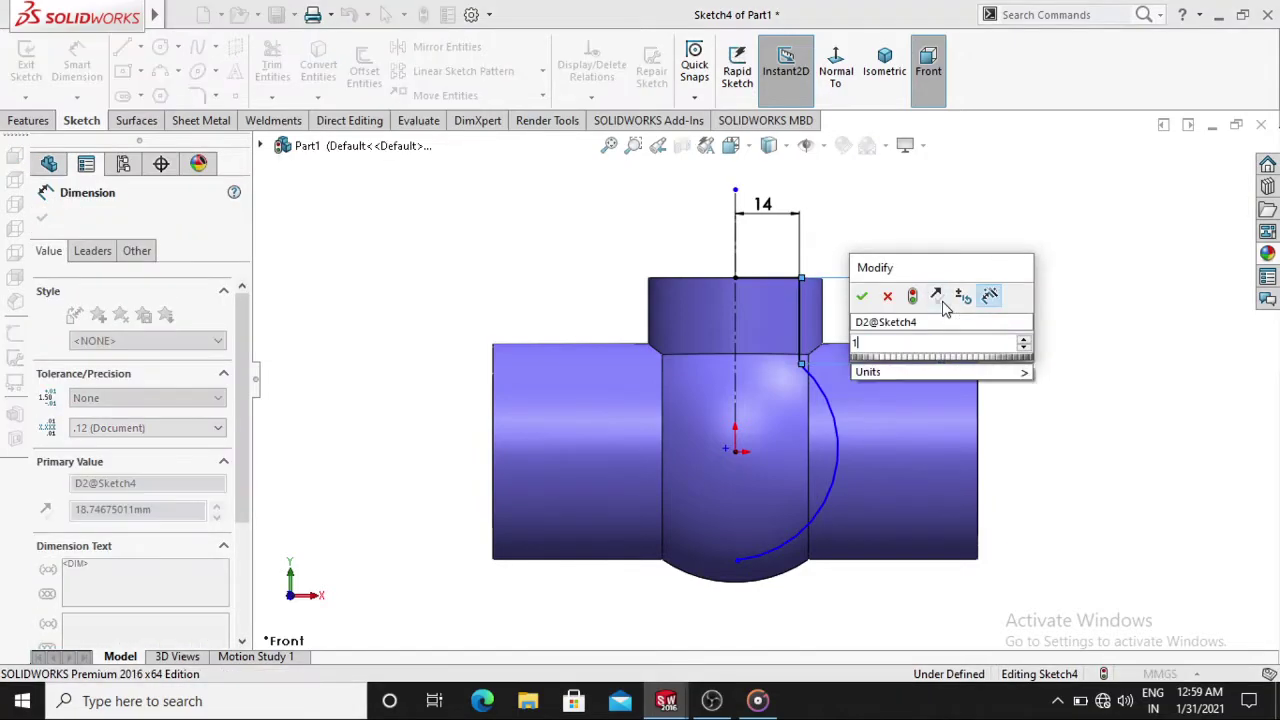
pyautogui.write('5.7')
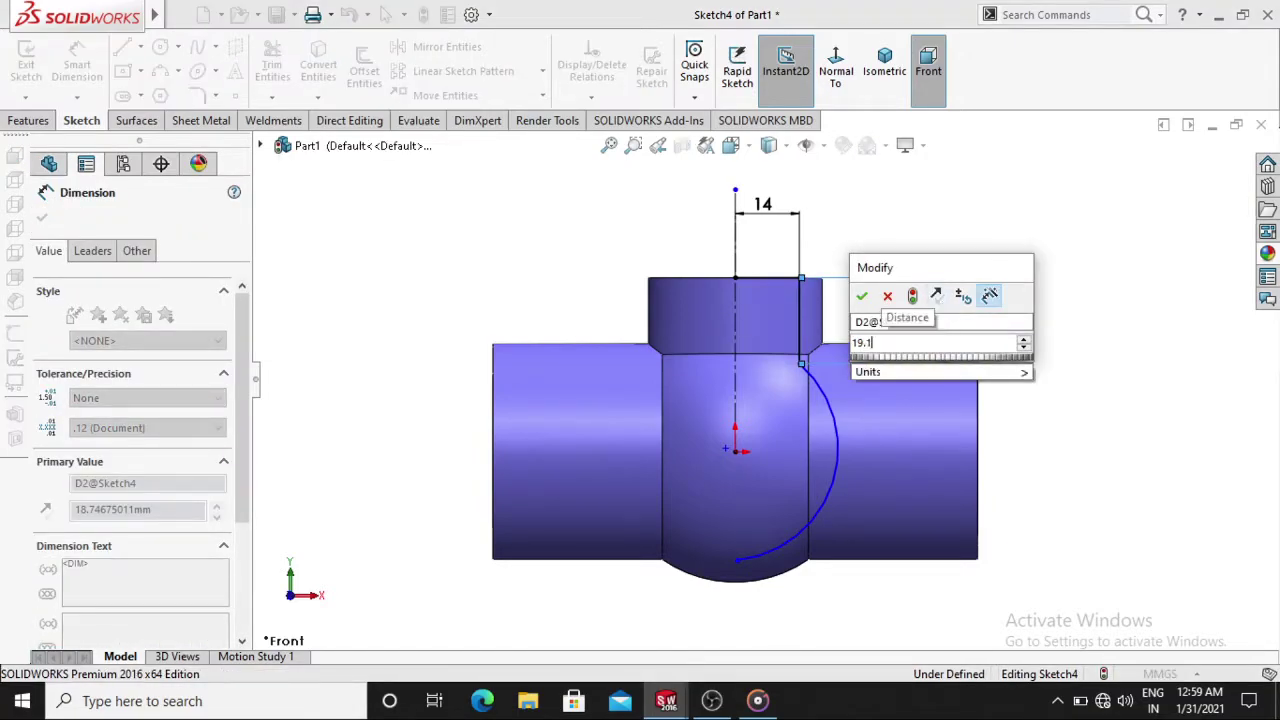
pyautogui.write('5')
pyautogui.press('Return')
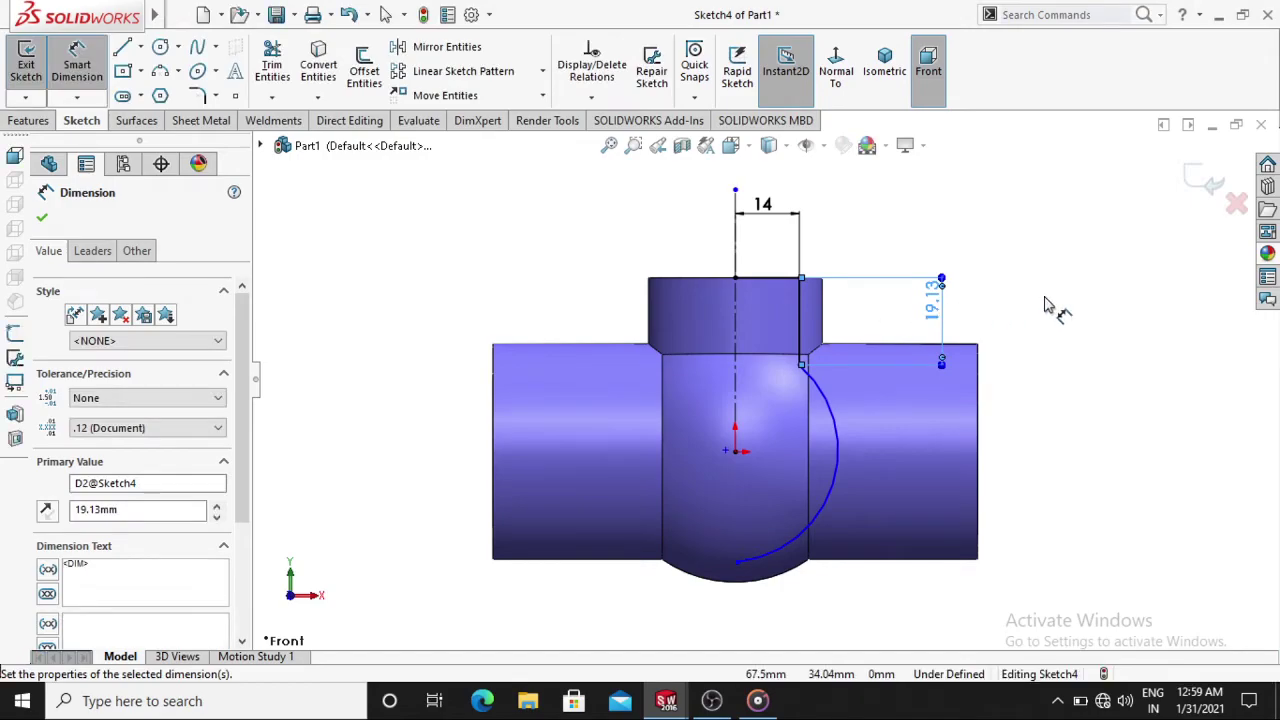
pyautogui.click(1048, 305)
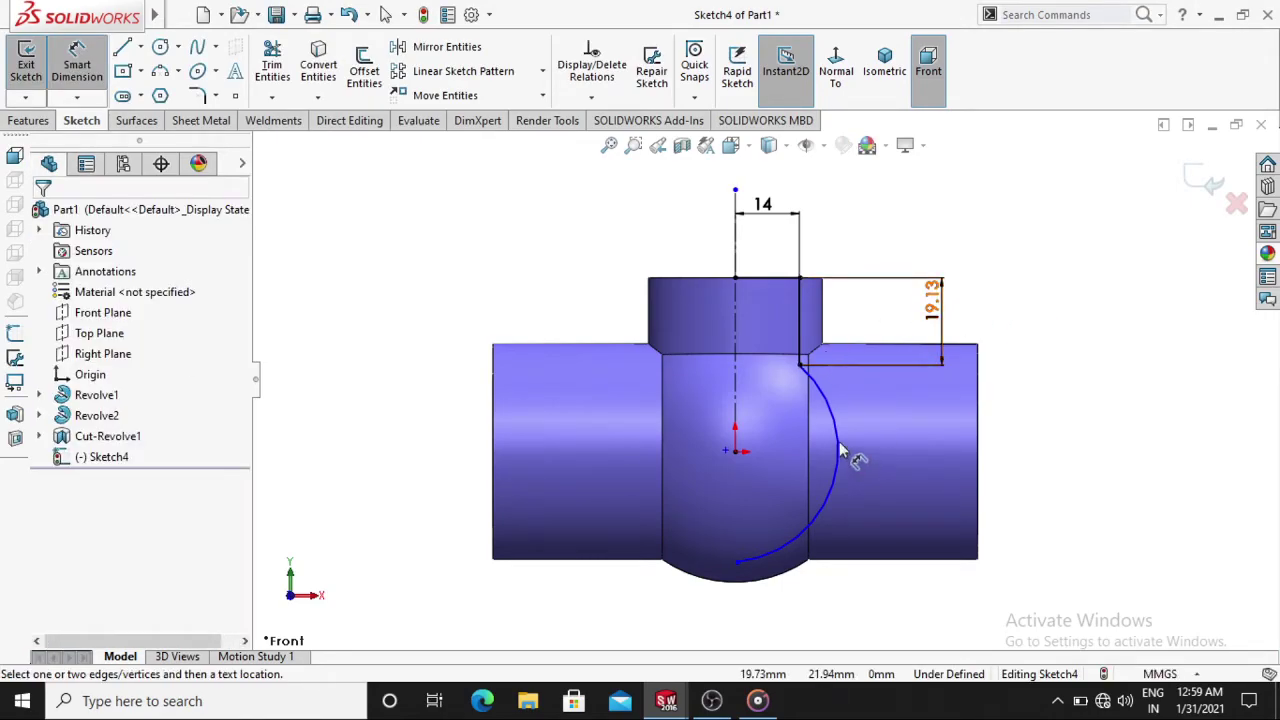
pyautogui.click(1047, 558)
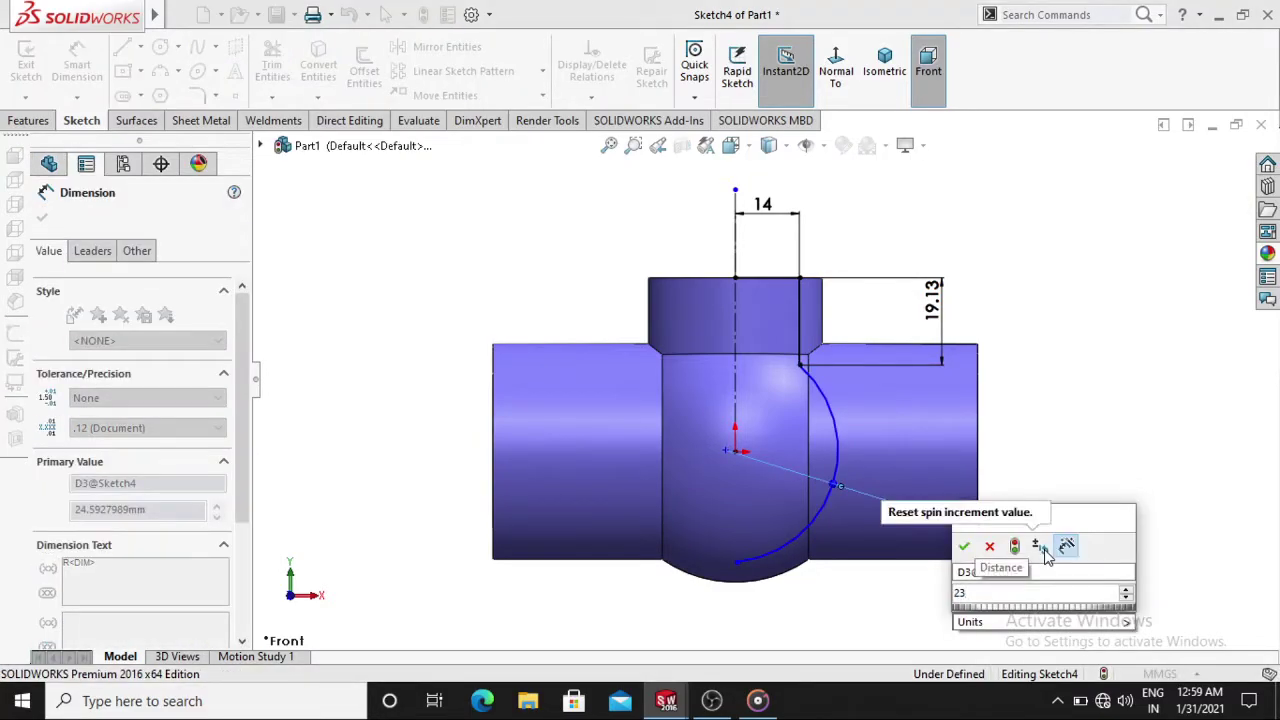
pyautogui.write('23.5')
pyautogui.press('Return')
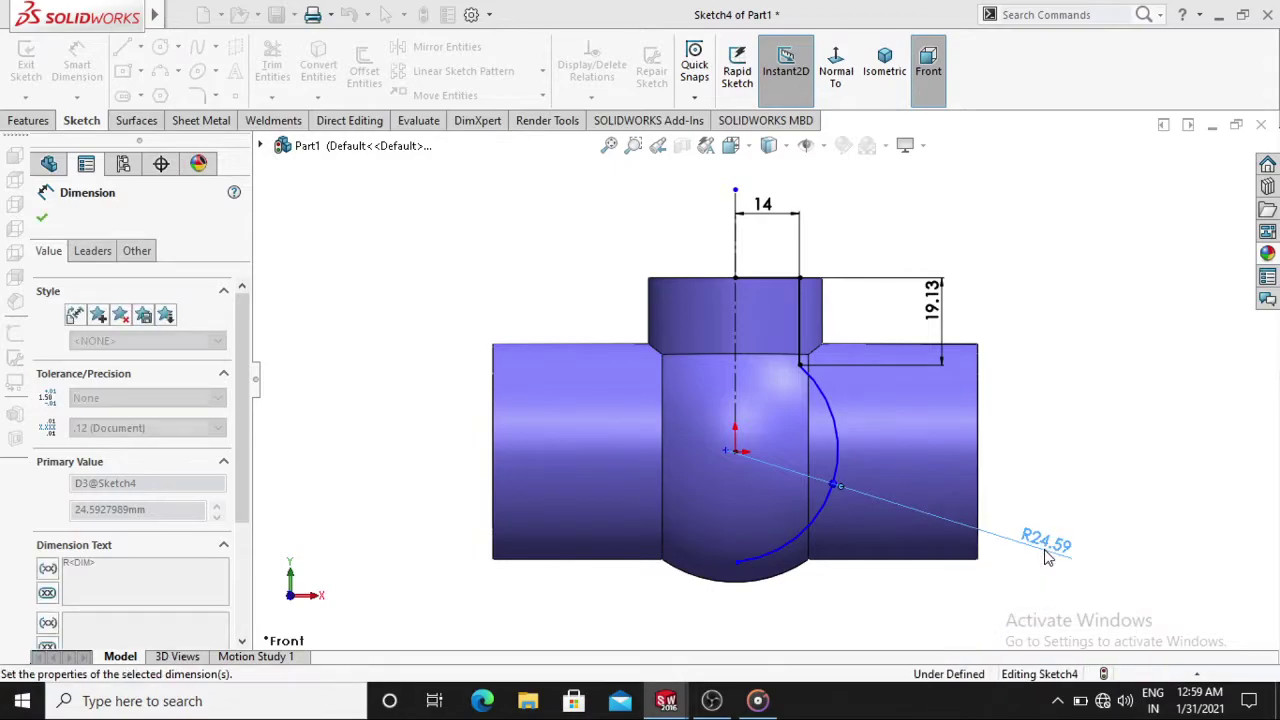
pyautogui.click(1135, 567)
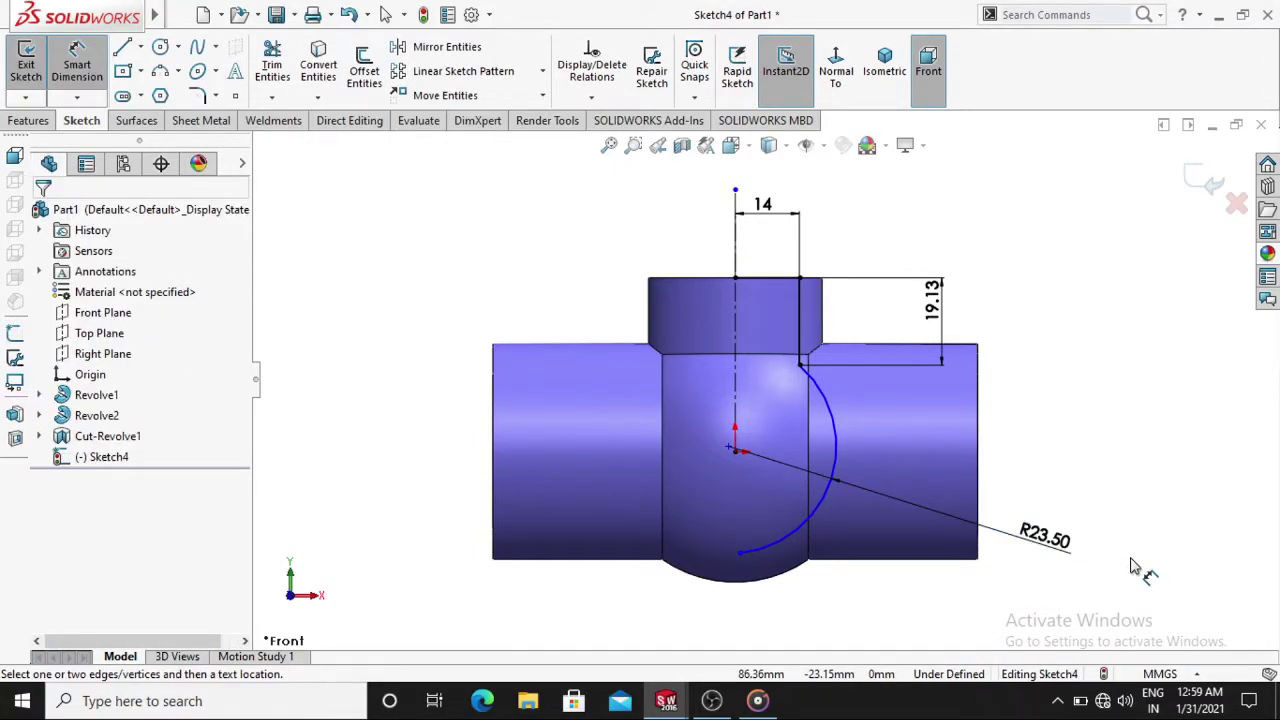
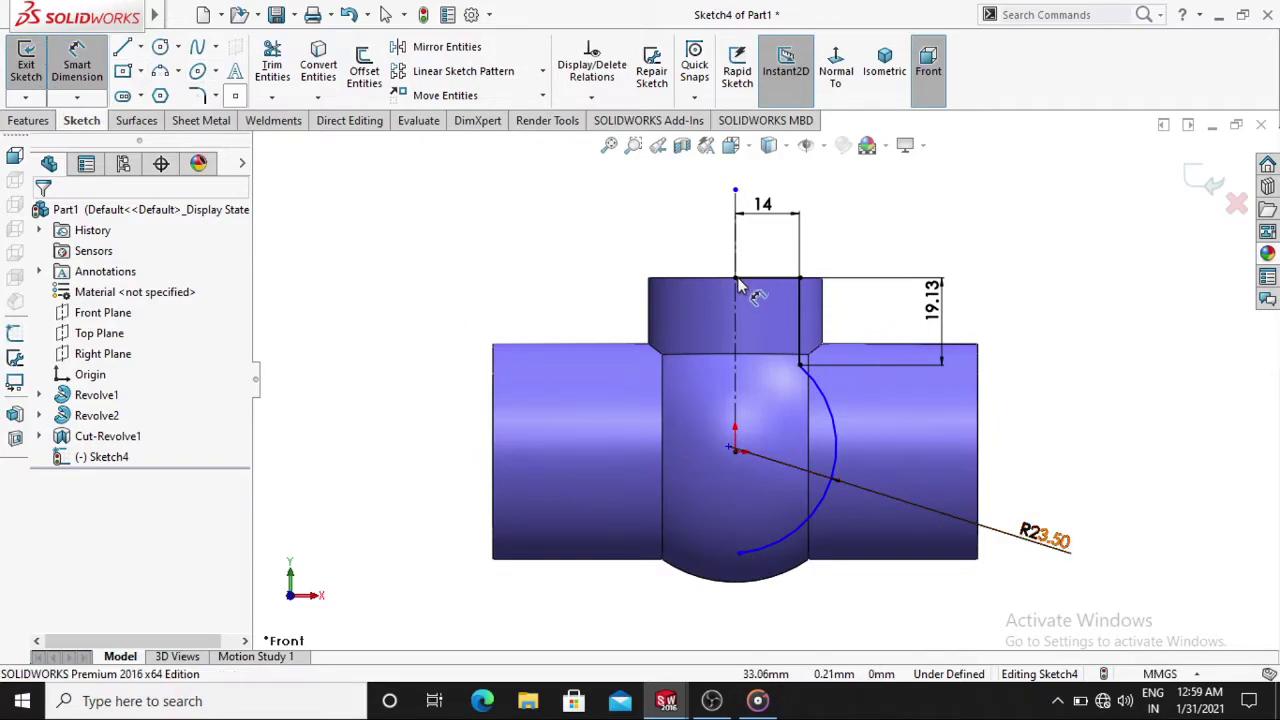
# Dimension the top point to the arc's lower endpoint as a vertical 61.5 mm distance
pyautogui.click(727, 456)
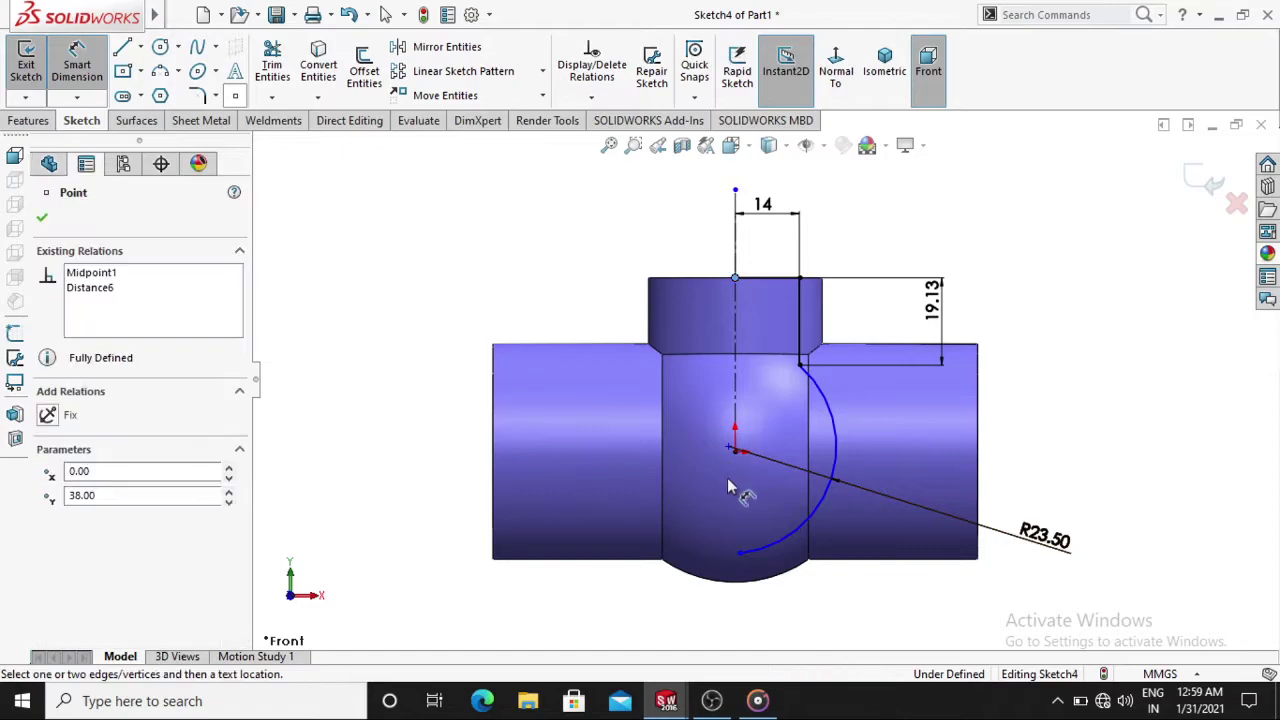
pyautogui.click(739, 552)
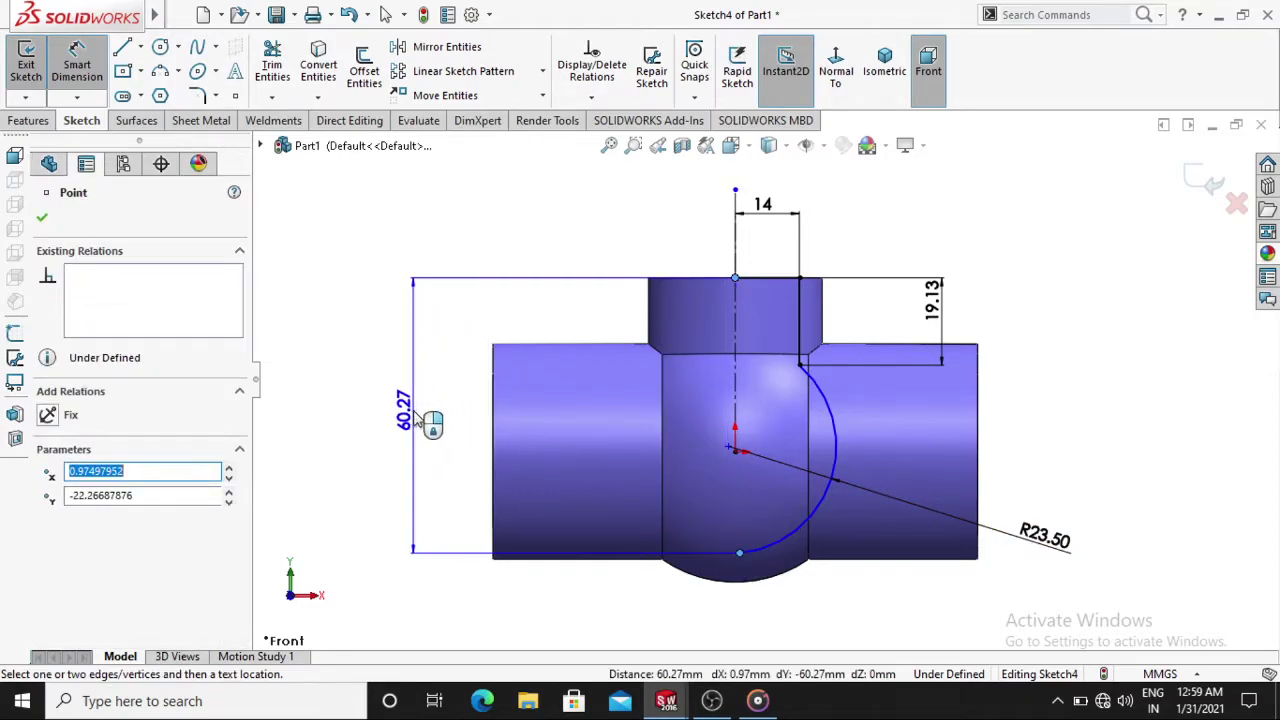
pyautogui.click(430, 423)
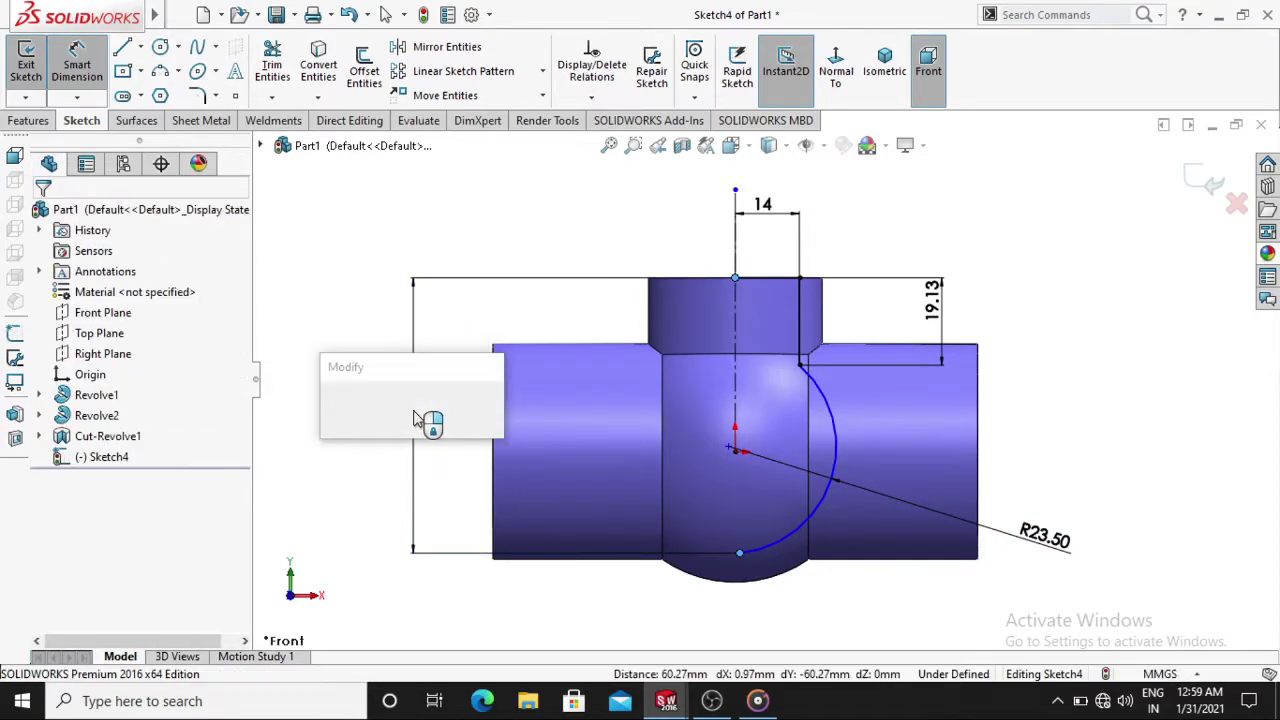
pyautogui.write('61.5')
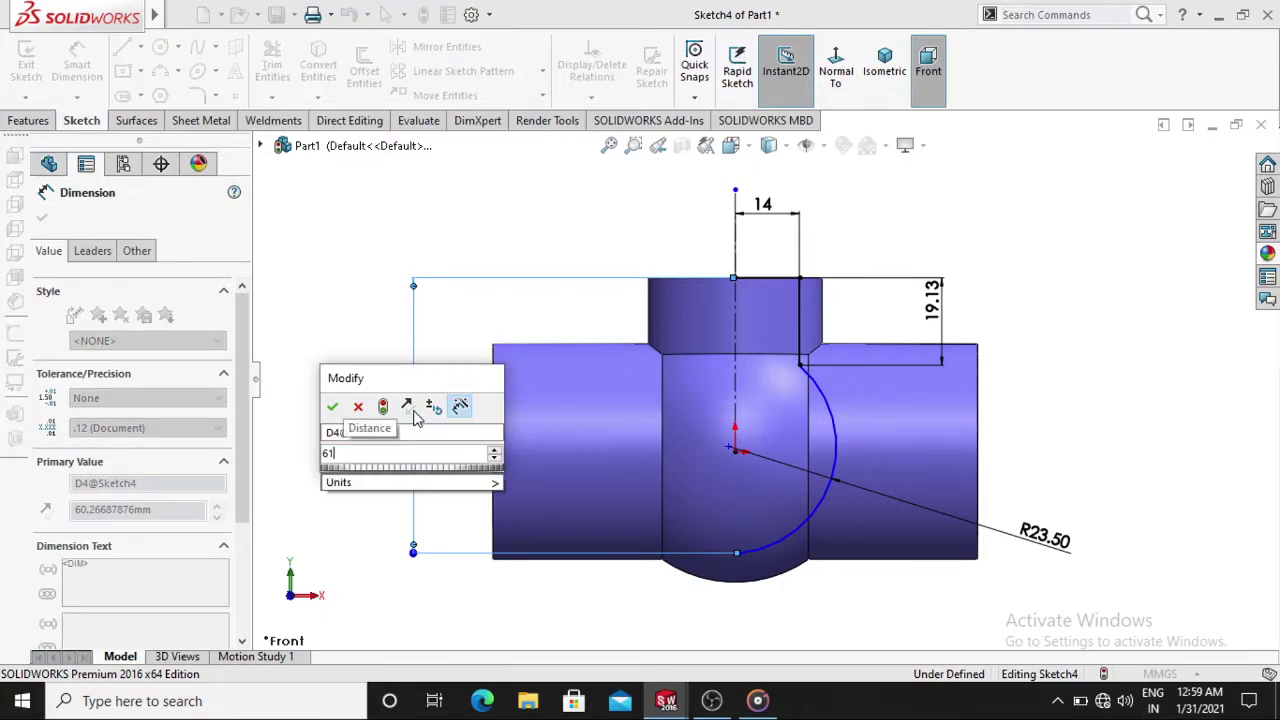
pyautogui.press('Return')
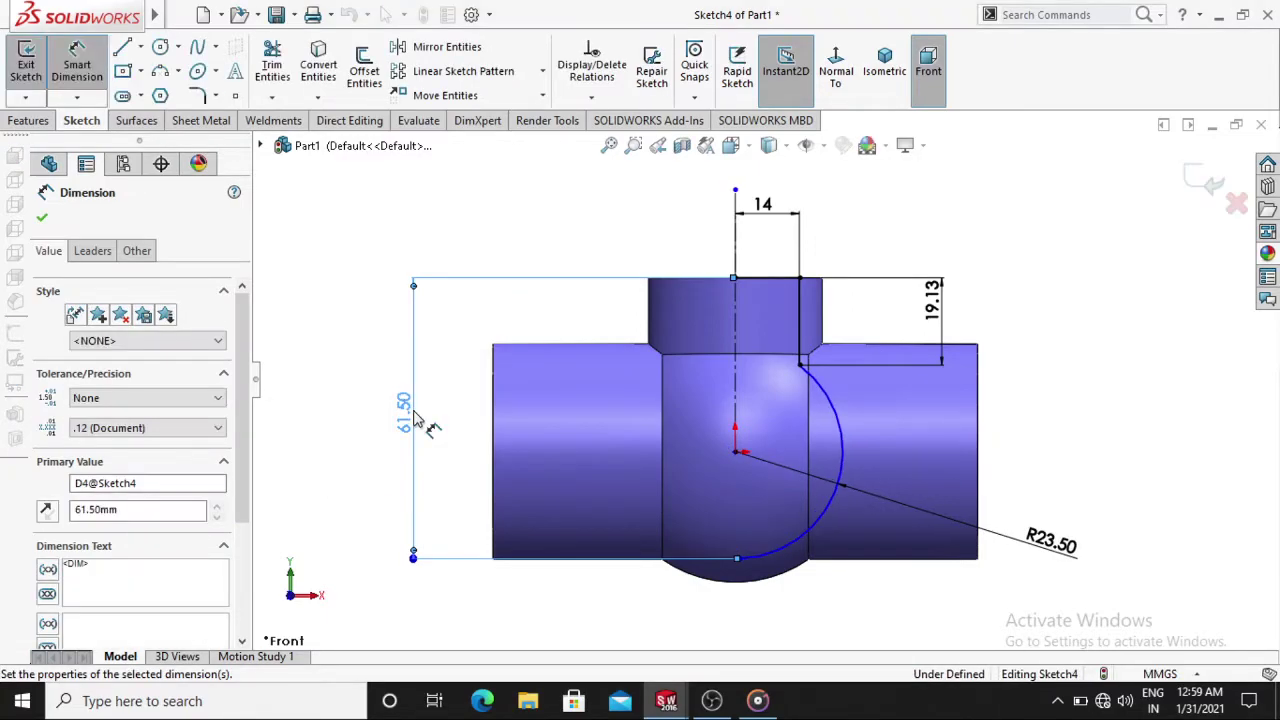
pyautogui.click(1092, 390)
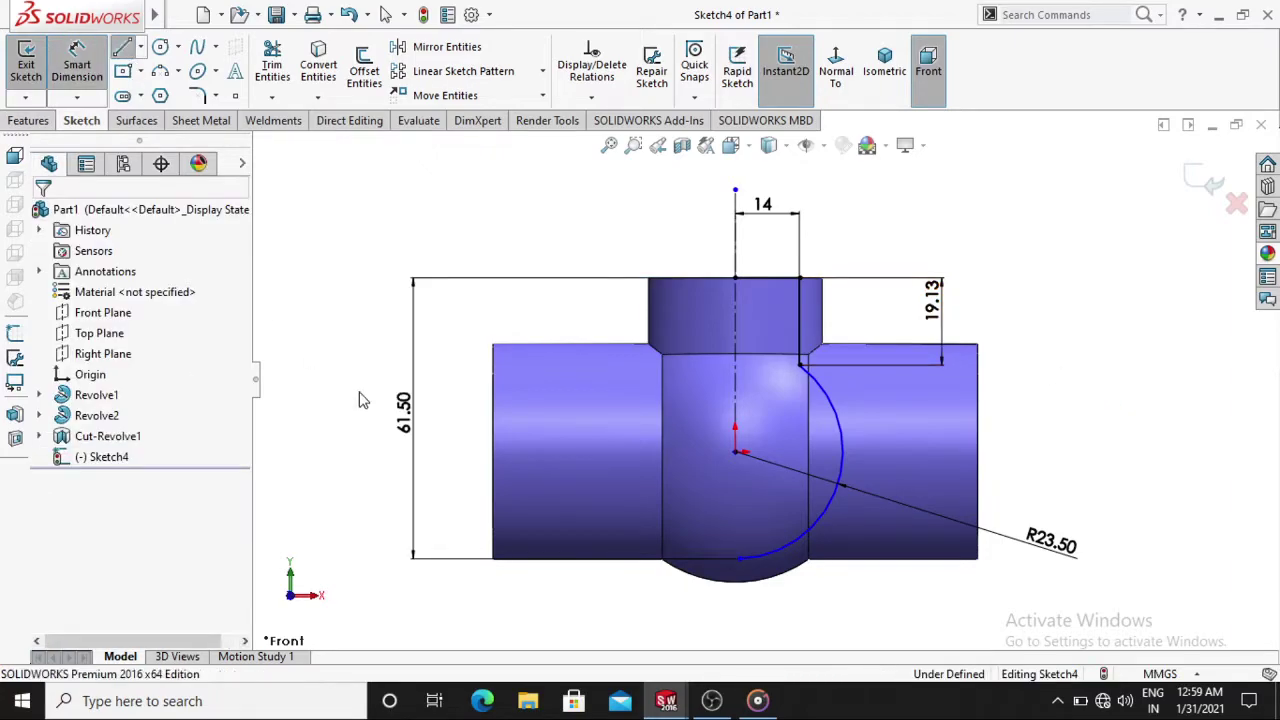
# Draw a vertical line from the top point to the arc's bottom endpoint, closing the Sketch4 profile
pyautogui.click(122, 47)
pyautogui.click(735, 279)
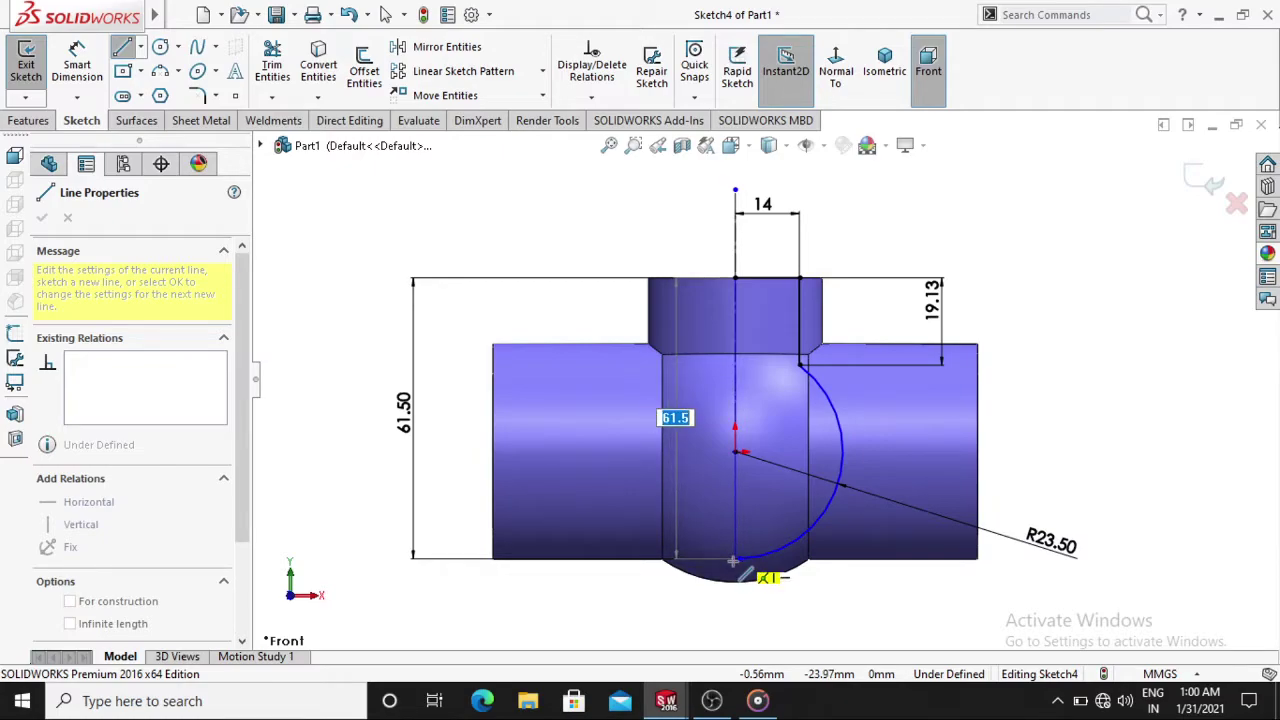
pyautogui.doubleClick(733, 562)
pyautogui.moveTo(757, 701)
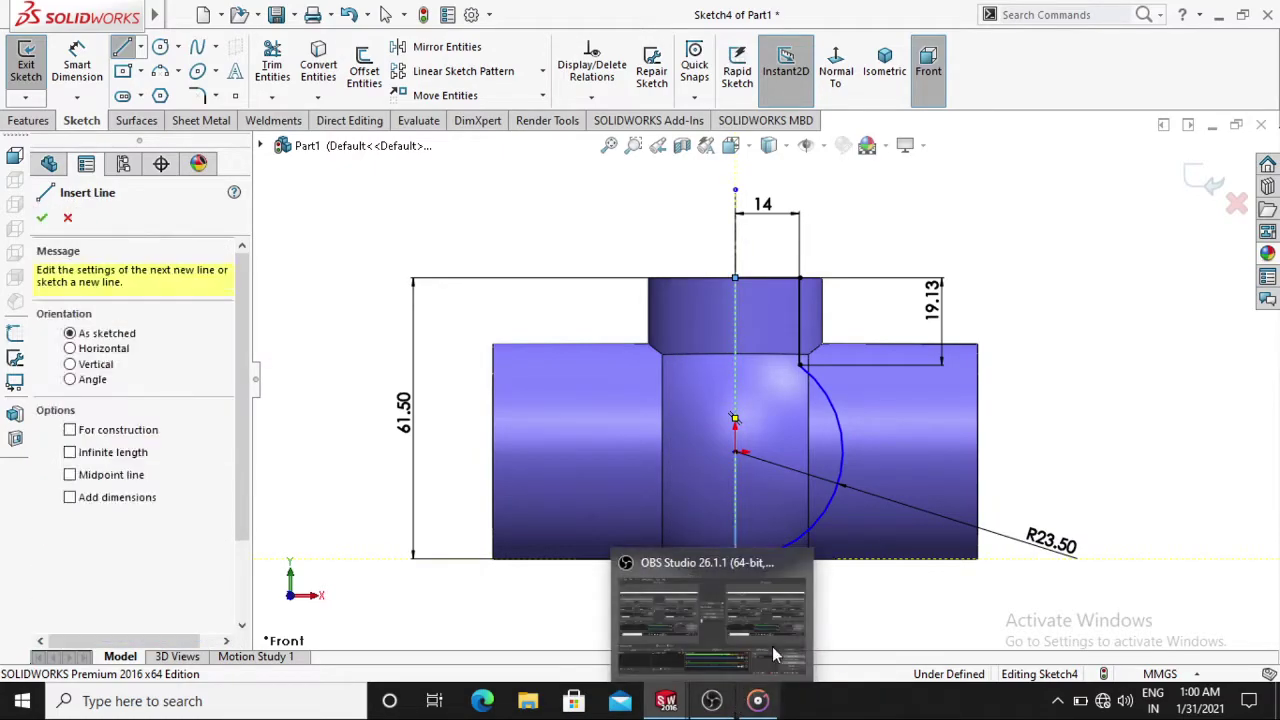
pyautogui.click(727, 708)
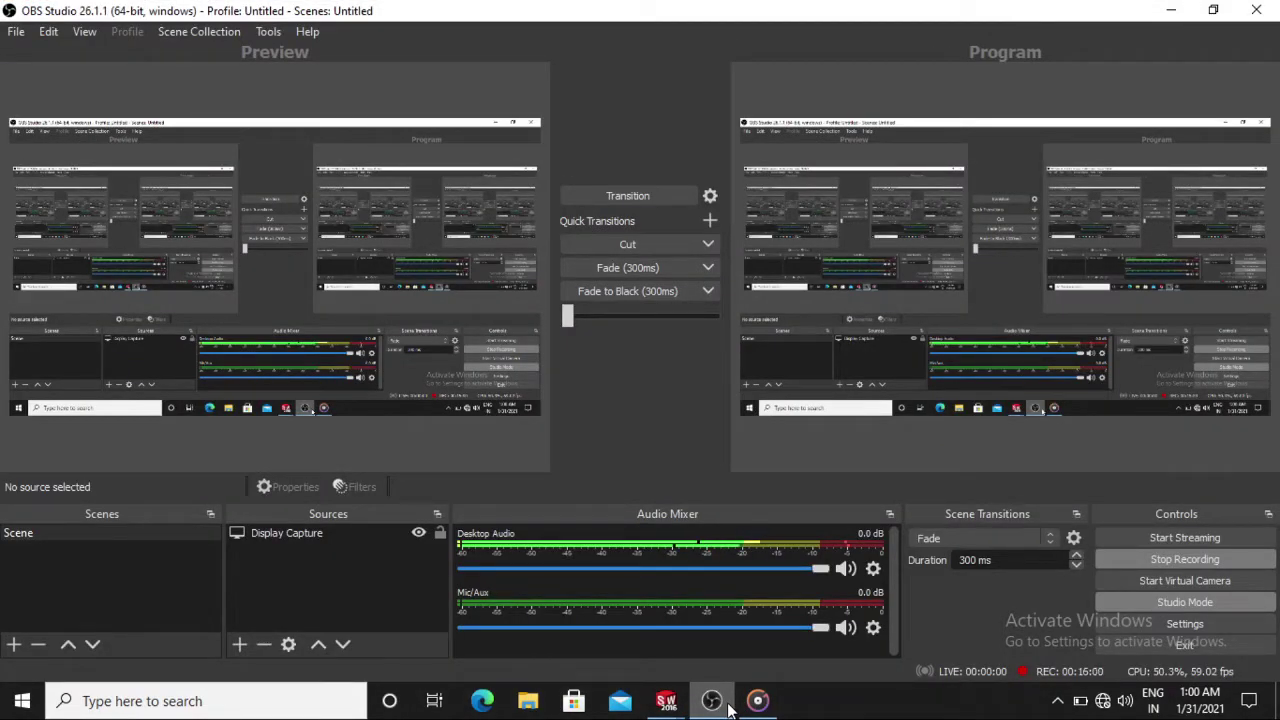
pyautogui.click(727, 708)
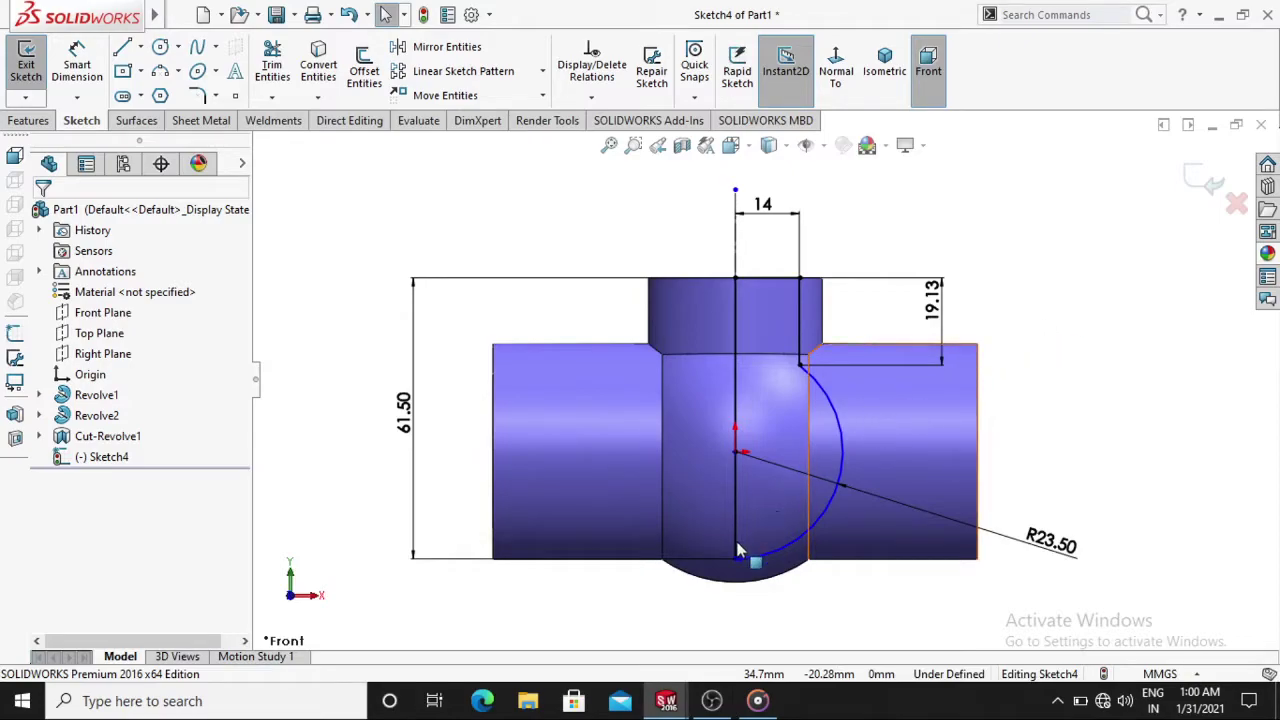
# Make the vertical line's lower end coincident with the arc endpoint, fully defining Sketch4
pyautogui.scroll(-2, 750, 580)
pyautogui.scroll(-2, 758, 510)
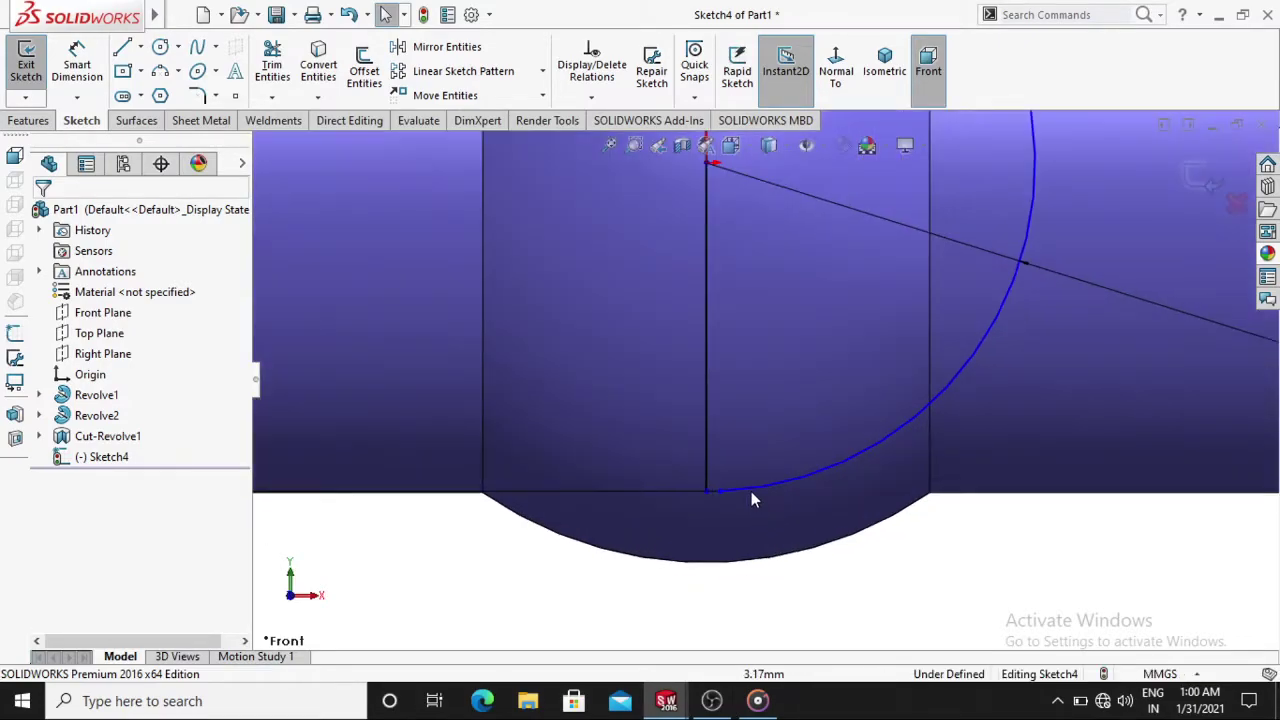
pyautogui.scroll(-1, 751, 489)
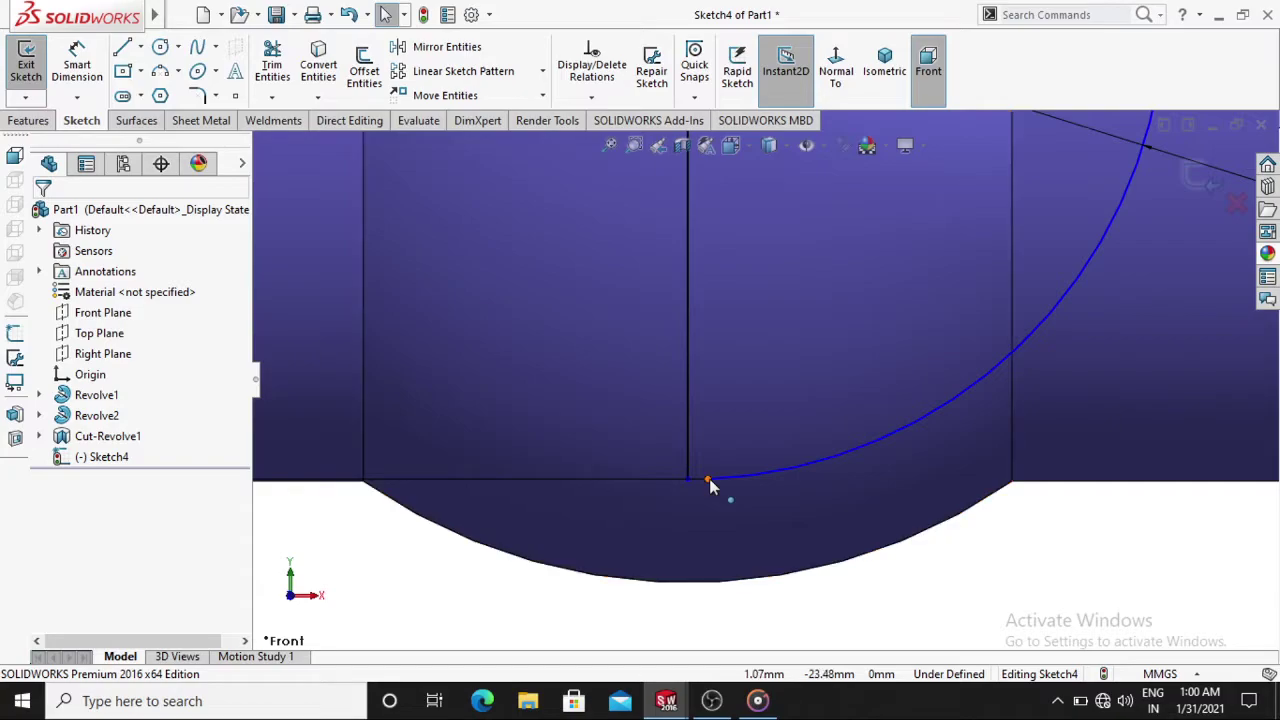
pyautogui.click(708, 480)
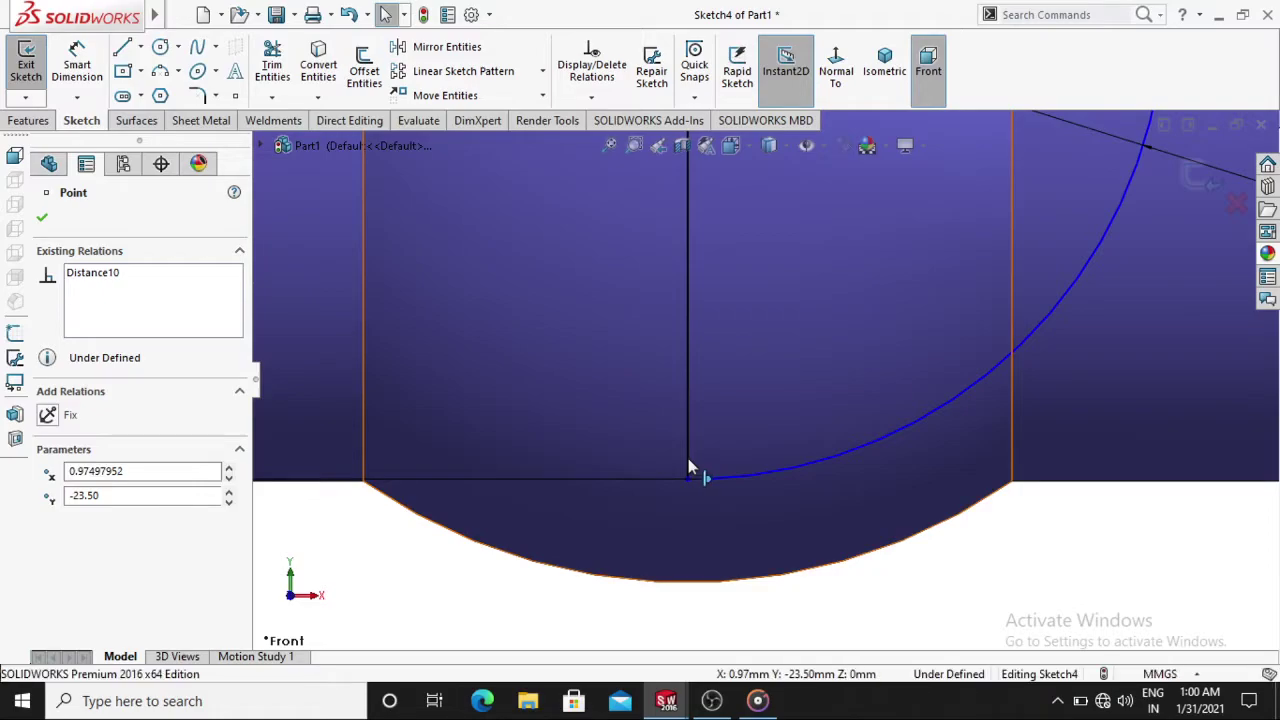
pyautogui.keyDown('ctrl'); pyautogui.click(688, 460); pyautogui.keyUp('ctrl')
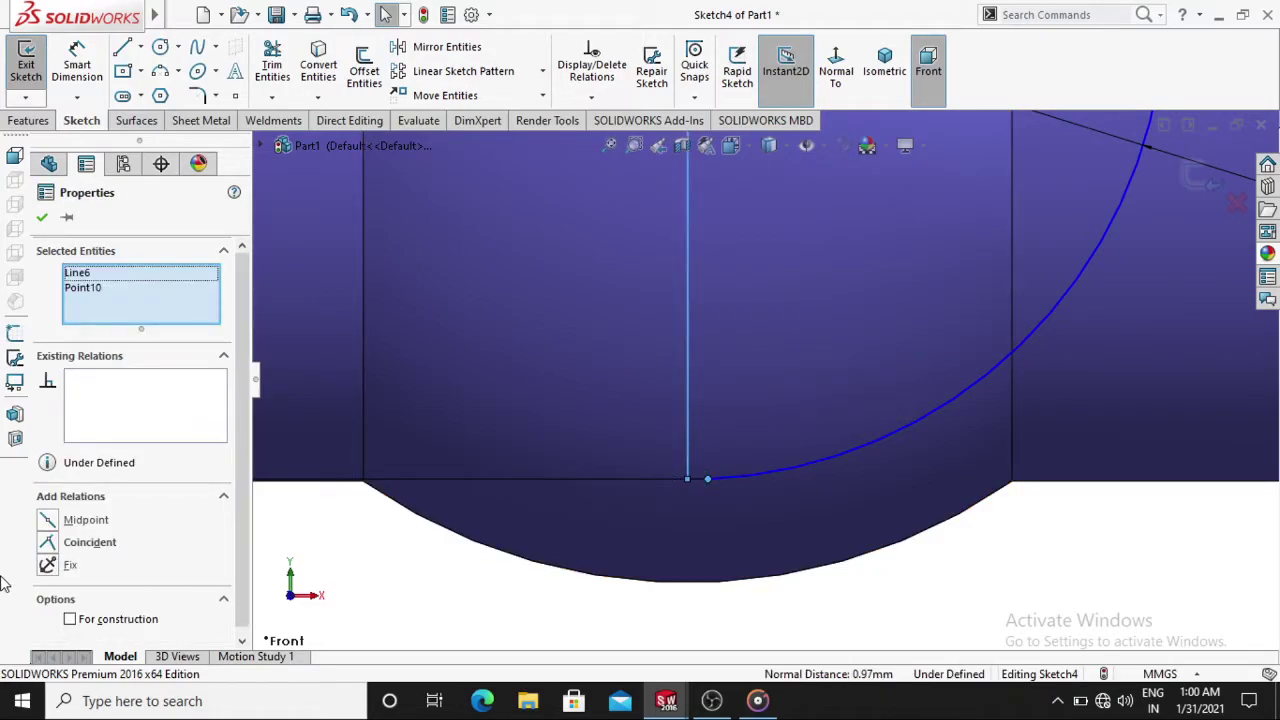
pyautogui.click(48, 544)
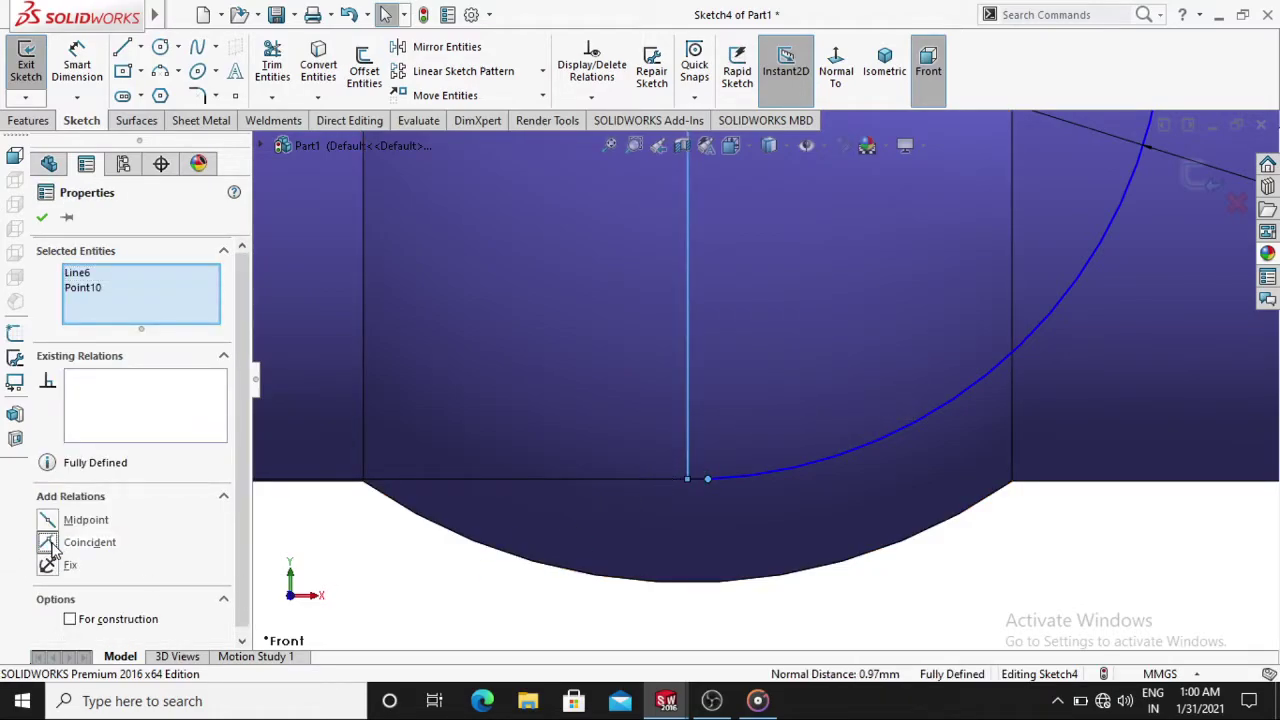
pyautogui.click(42, 217)
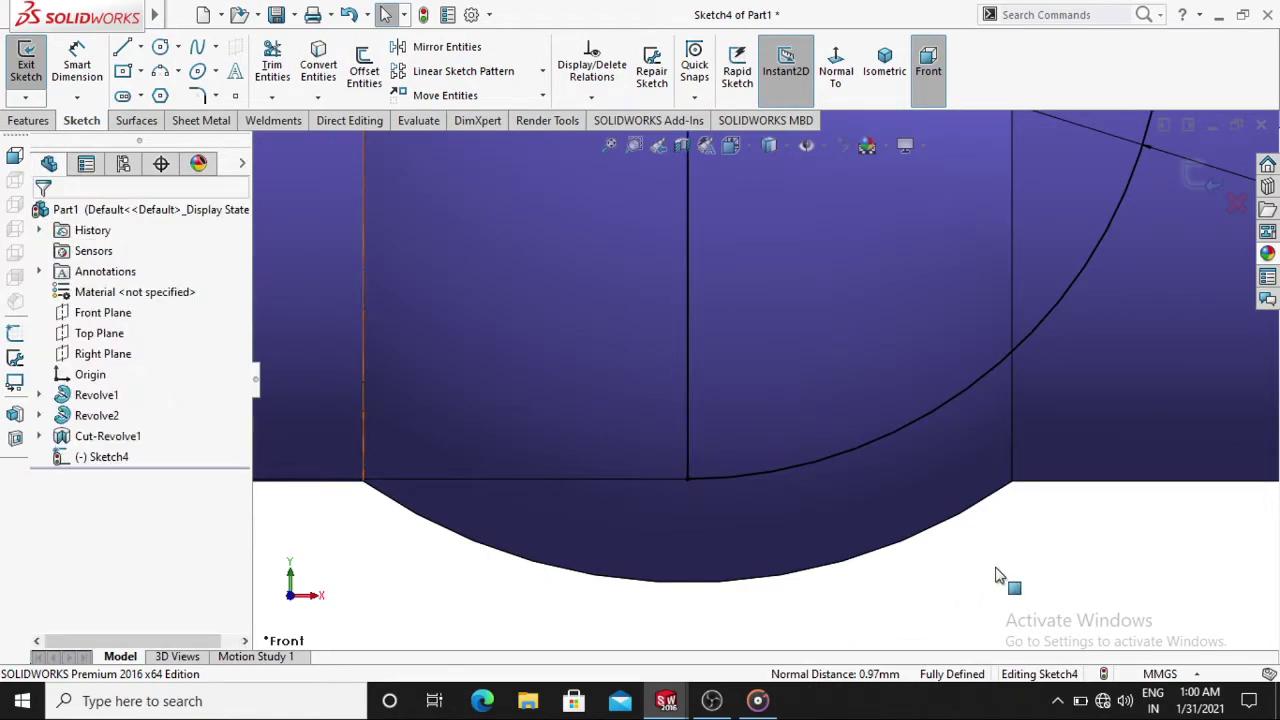
pyautogui.scroll(1, 998, 578)
pyautogui.scroll(2, 1000, 580)
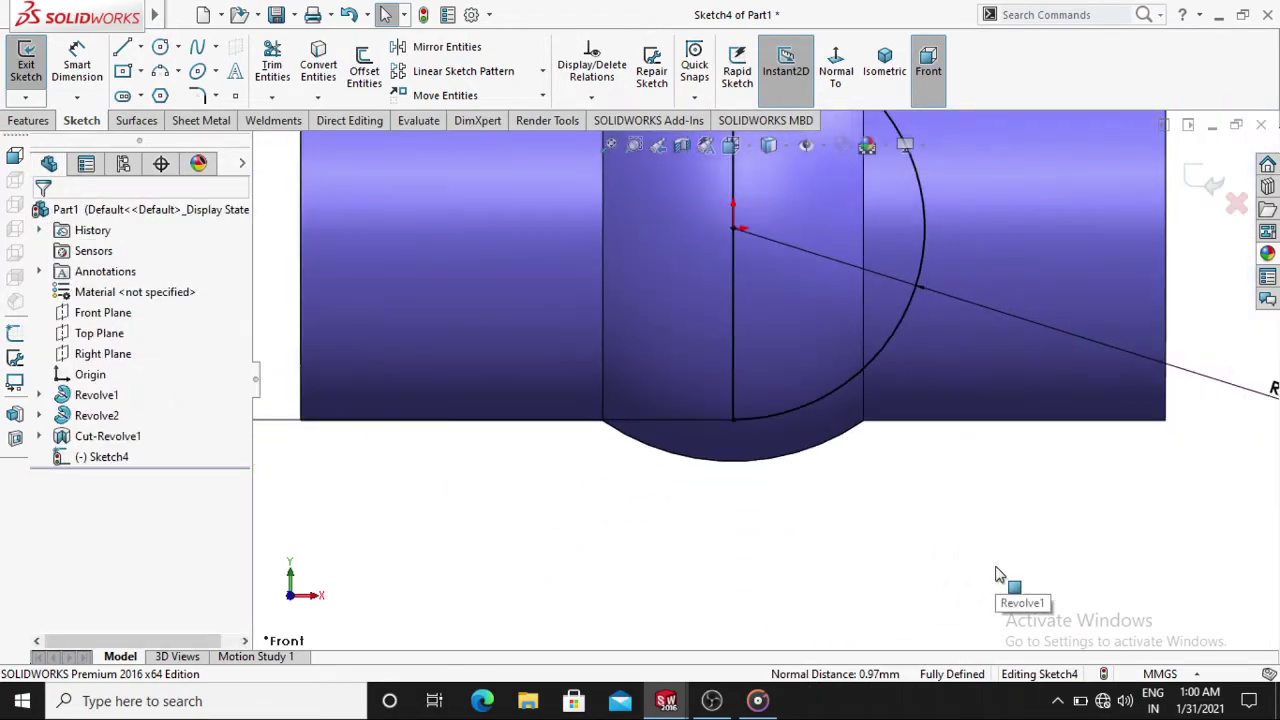
pyautogui.scroll(2, 990, 550)
pyautogui.scroll(1, 984, 538)
pyautogui.press('f')
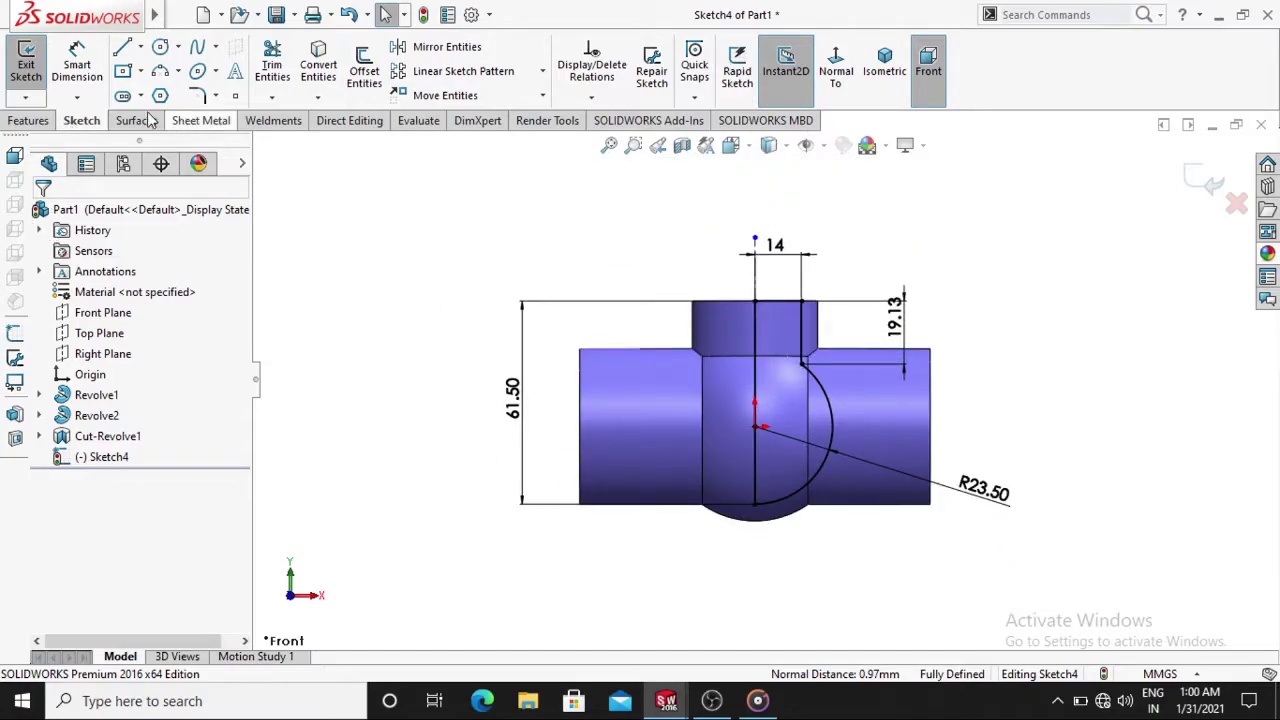
# Revolve-cut Sketch4 360° about Line1 to hollow the tee's branch
pyautogui.click(30, 120)
pyautogui.click(373, 68)
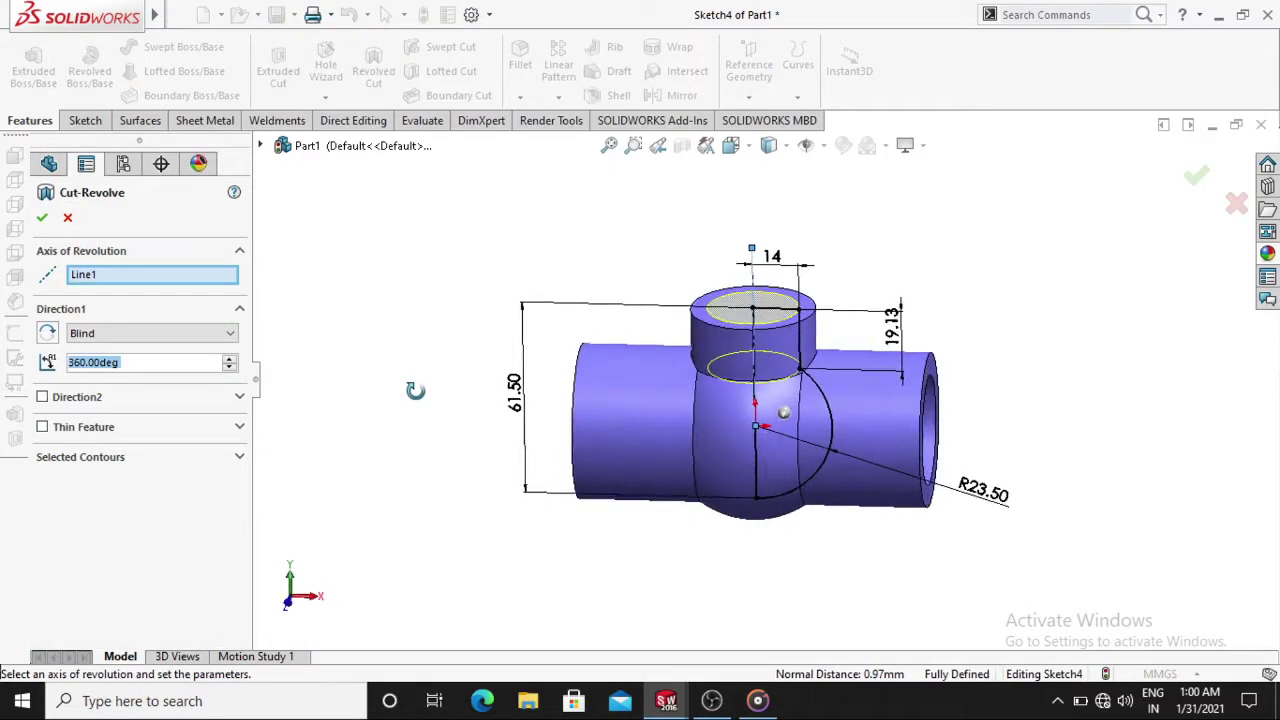
pyautogui.click(38, 222)
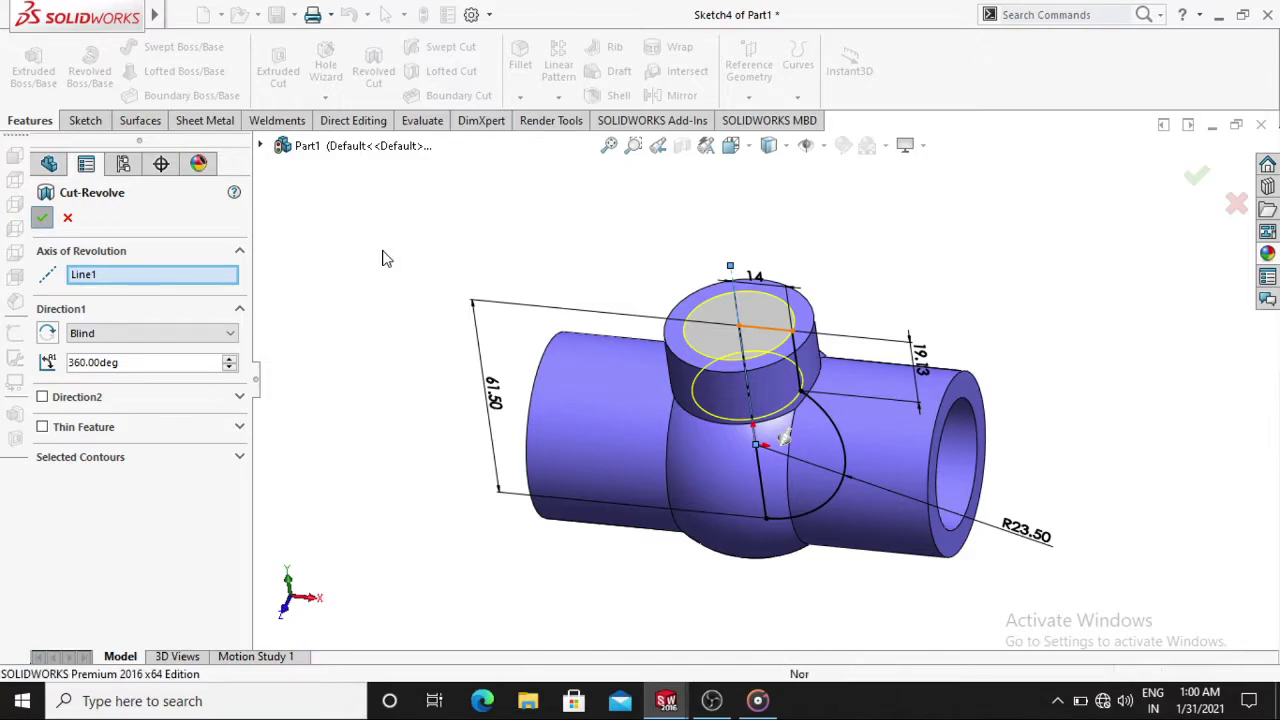
pyautogui.moveTo(389, 256)
pyautogui.mouseDown(button='middle')
pyautogui.moveTo(423, 389)
pyautogui.moveTo(486, 411)
pyautogui.moveTo(576, 397)
pyautogui.moveTo(537, 434)
pyautogui.moveTo(494, 443)
pyautogui.moveTo(282, 264)
pyautogui.moveTo(371, 314)
pyautogui.moveTo(349, 209)
pyautogui.moveTo(371, 286)
pyautogui.moveTo(347, 255)
pyautogui.moveTo(383, 263)
pyautogui.moveTo(366, 277)
pyautogui.moveTo(377, 276)
pyautogui.mouseUp(button='middle')
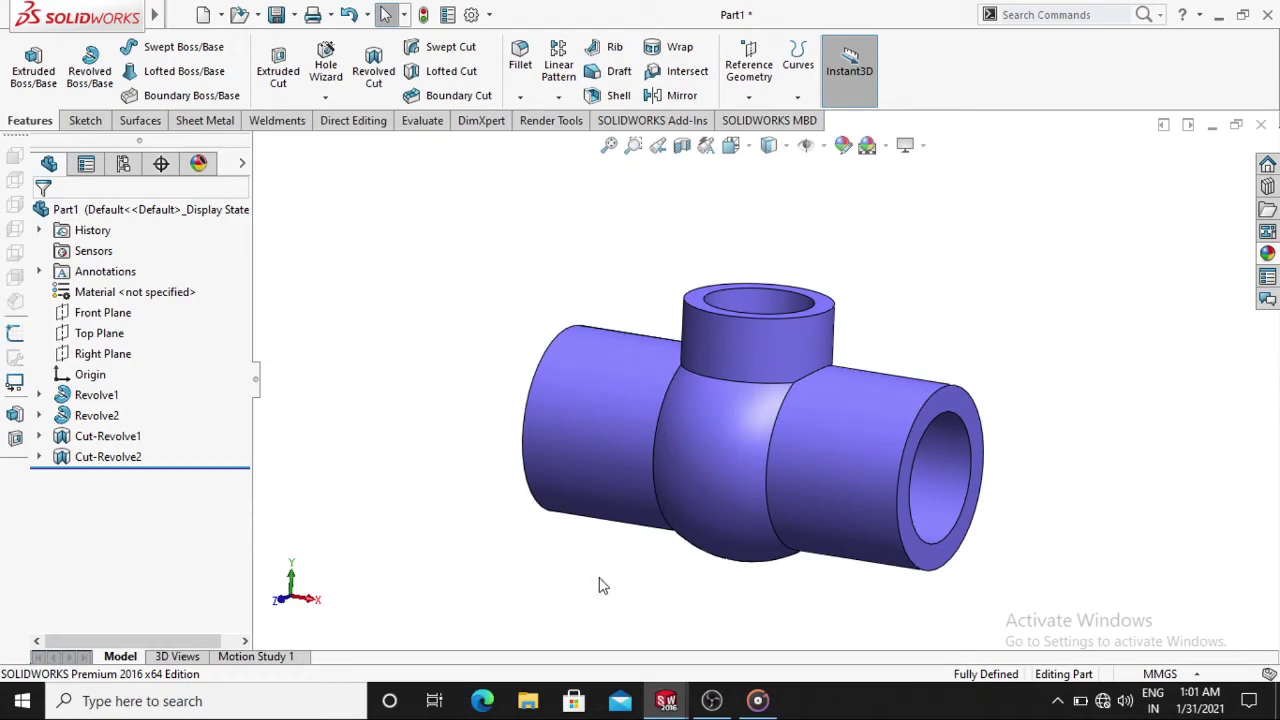
pyautogui.scroll(-2, 717, 565)
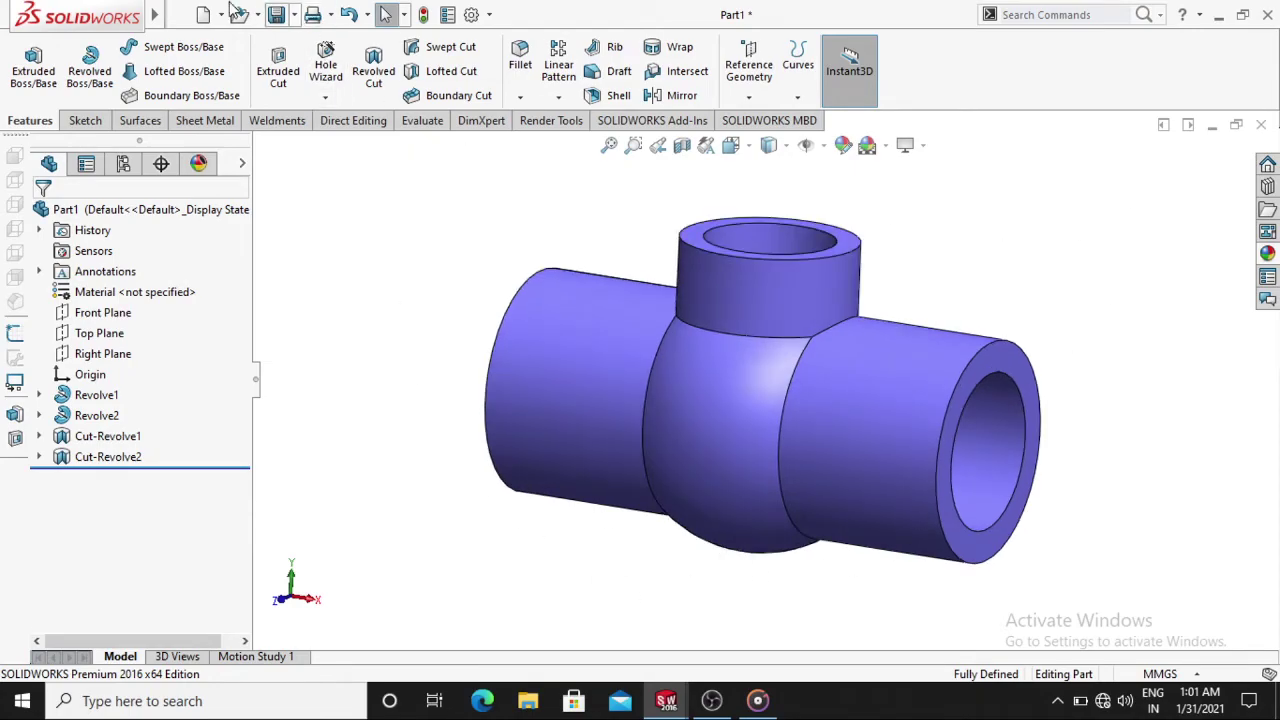
# Apply the white high gloss plastic appearance in white to the whole part
pyautogui.moveTo(78, 14)
pyautogui.click(180, 14)
pyautogui.click(393, 178)
pyautogui.click(200, 164)
pyautogui.click(106, 265)
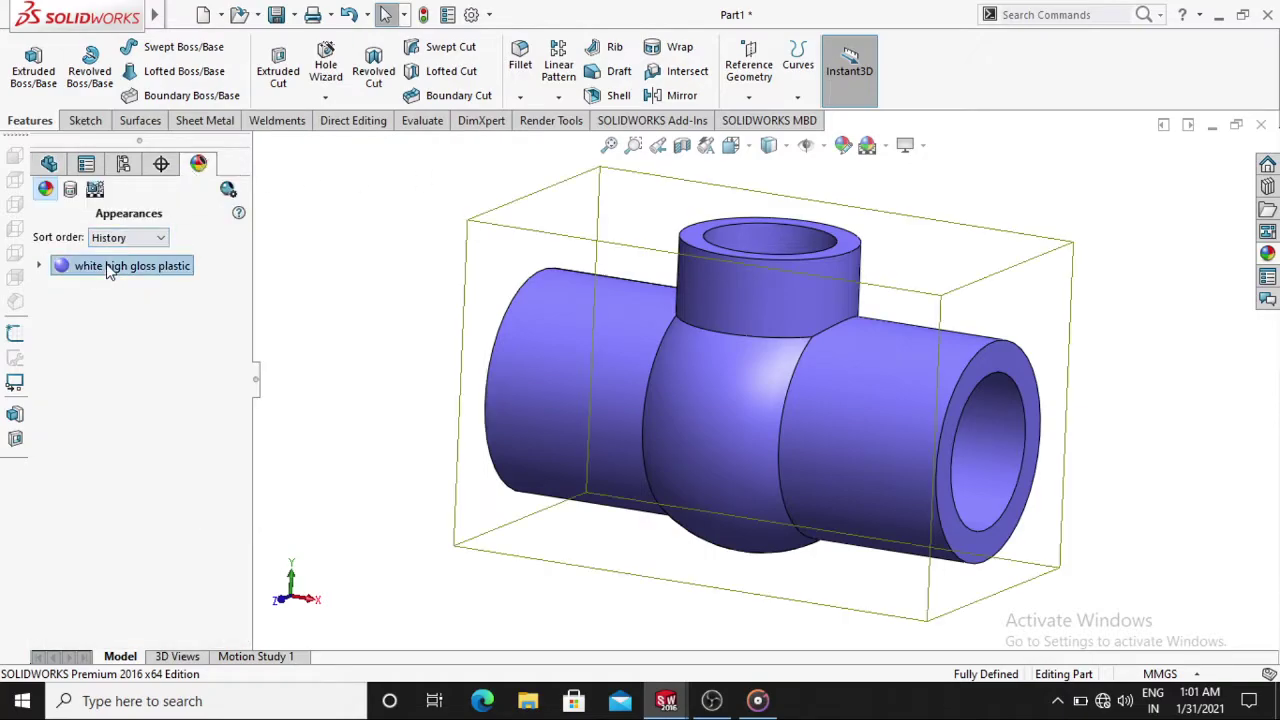
pyautogui.doubleClick(110, 267)
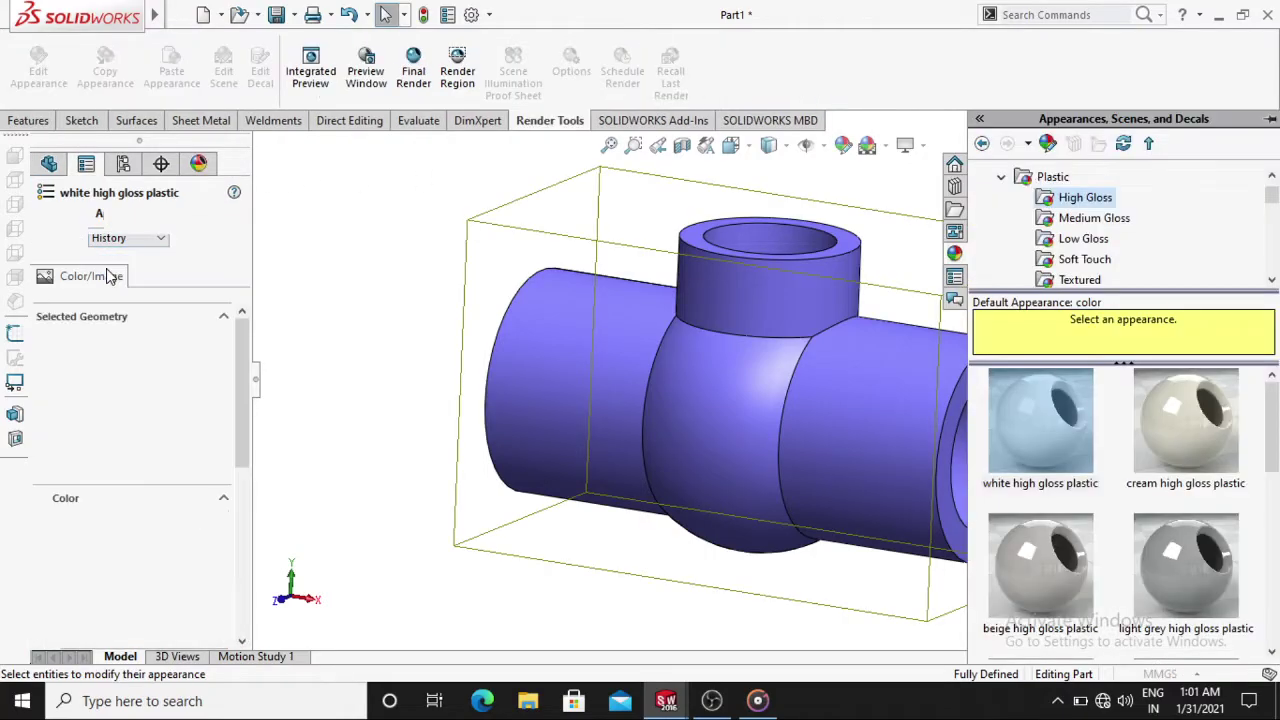
pyautogui.click(180, 581)
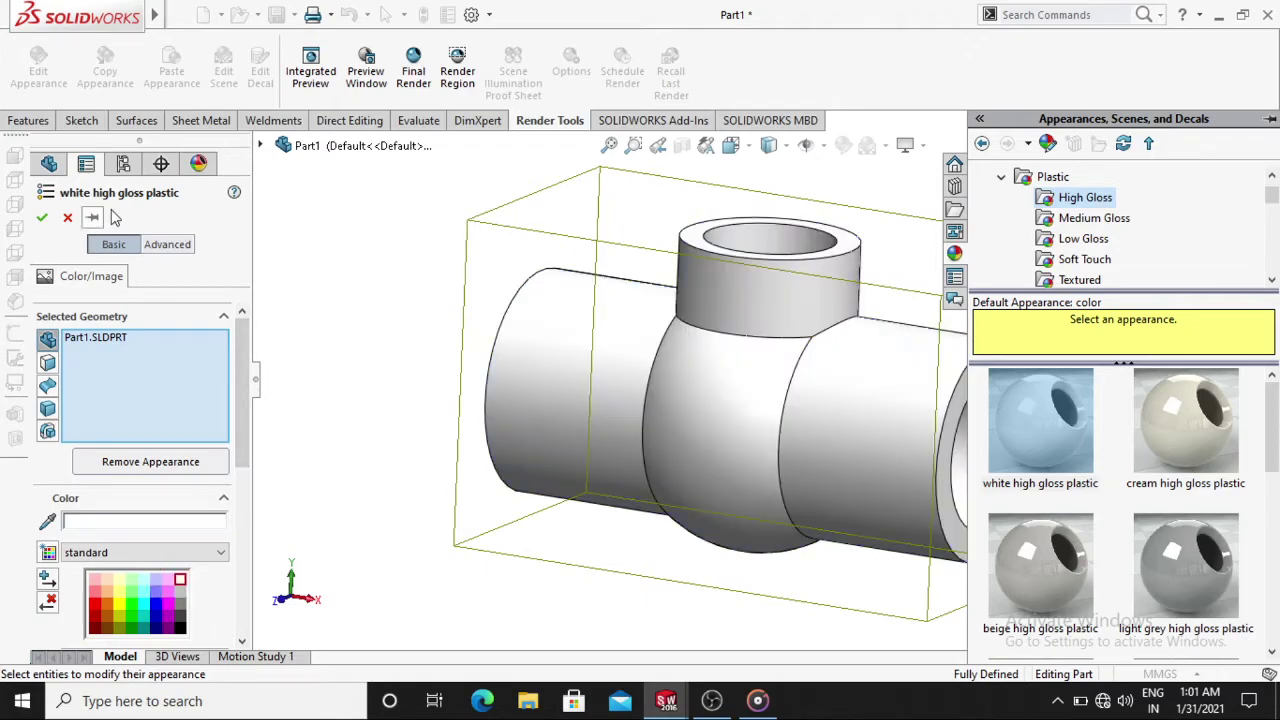
pyautogui.click(44, 217)
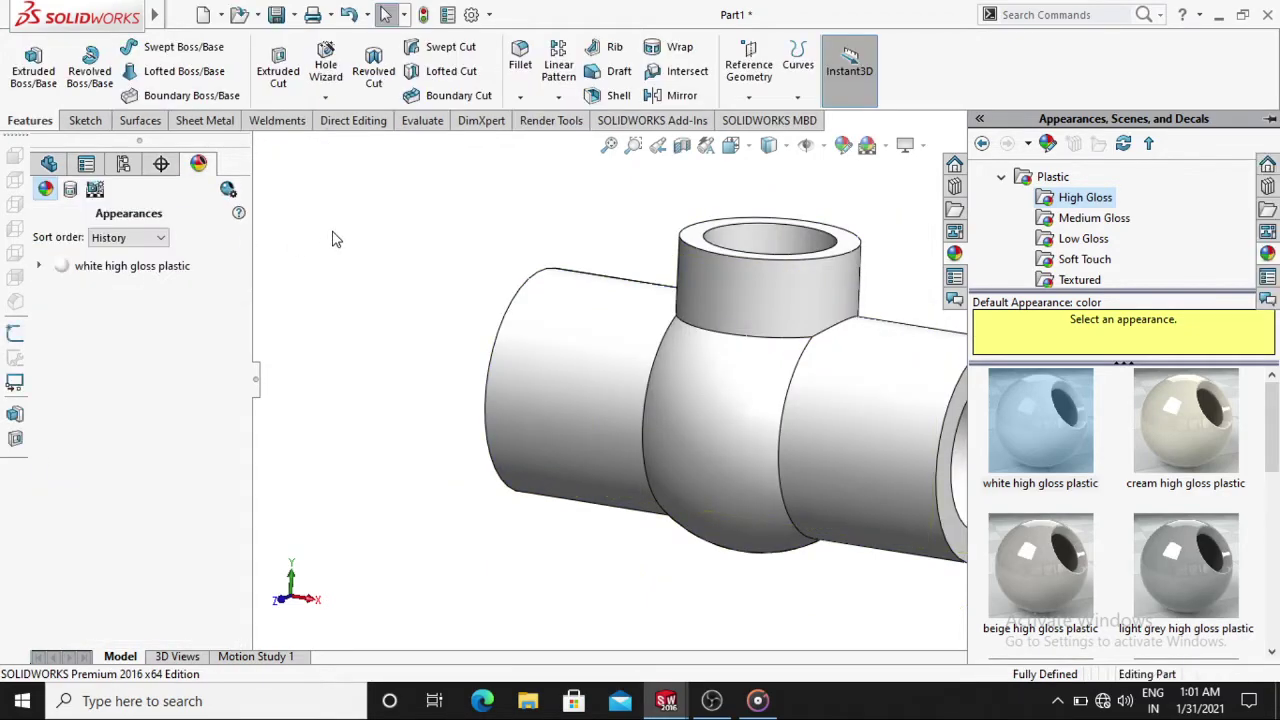
# Save the part as Part1 in a new Desktop folder named 'pipe valve'
pyautogui.click(179, 15)
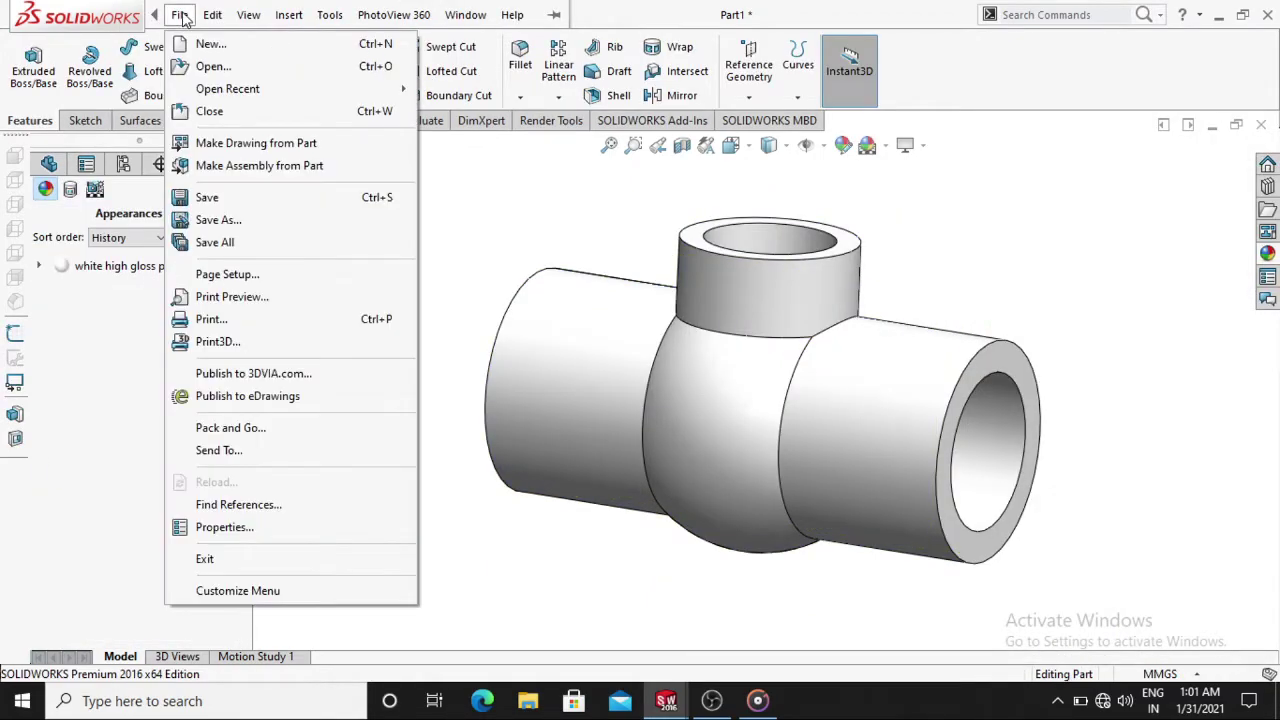
pyautogui.click(228, 222)
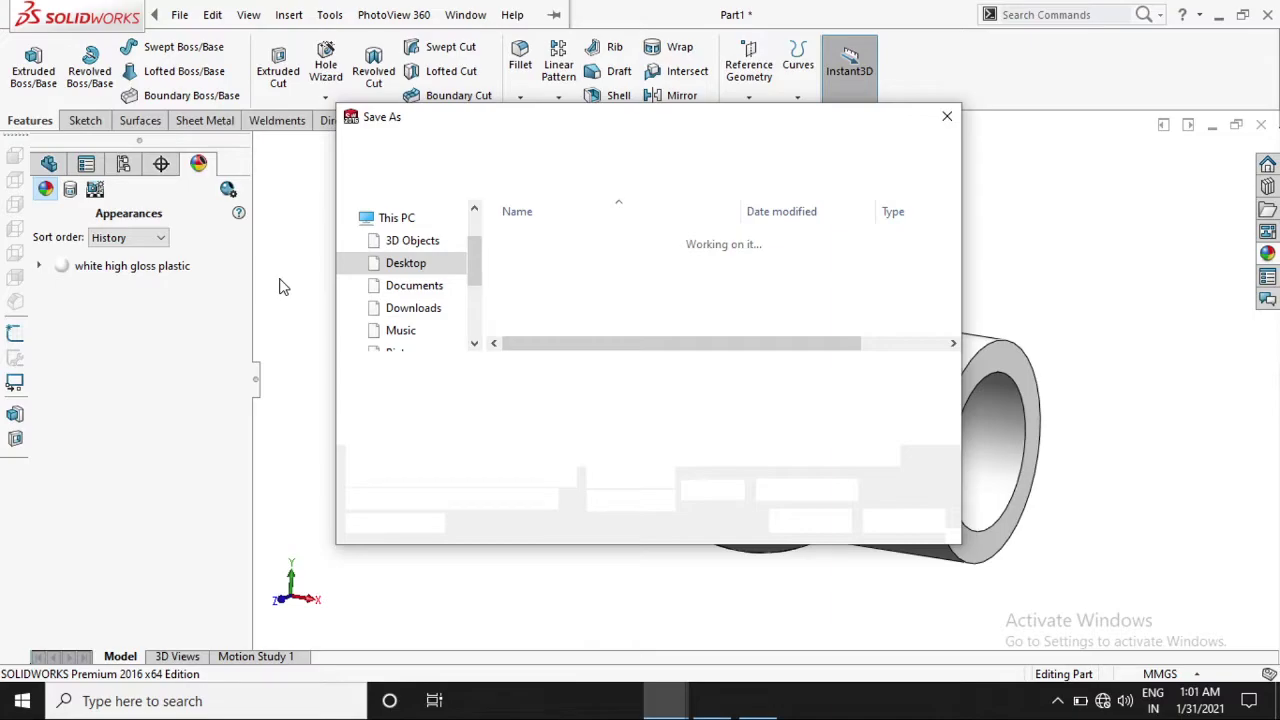
pyautogui.click(405, 338)
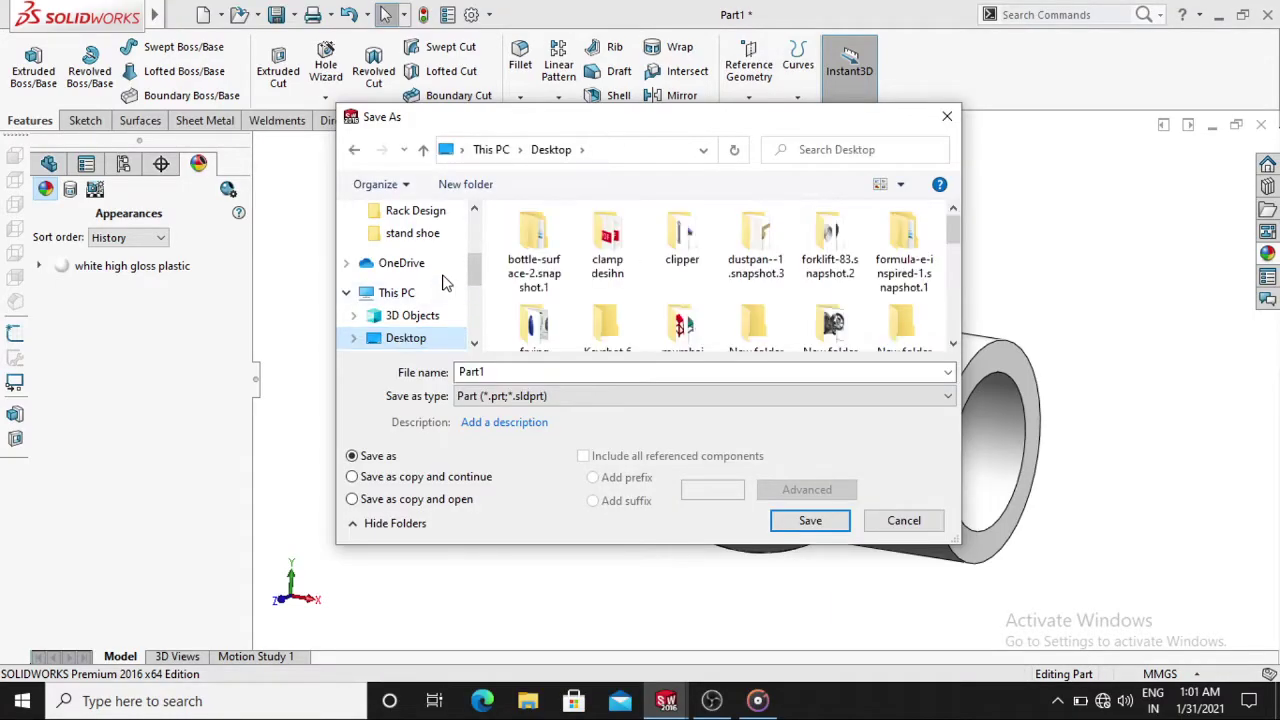
pyautogui.click(463, 185)
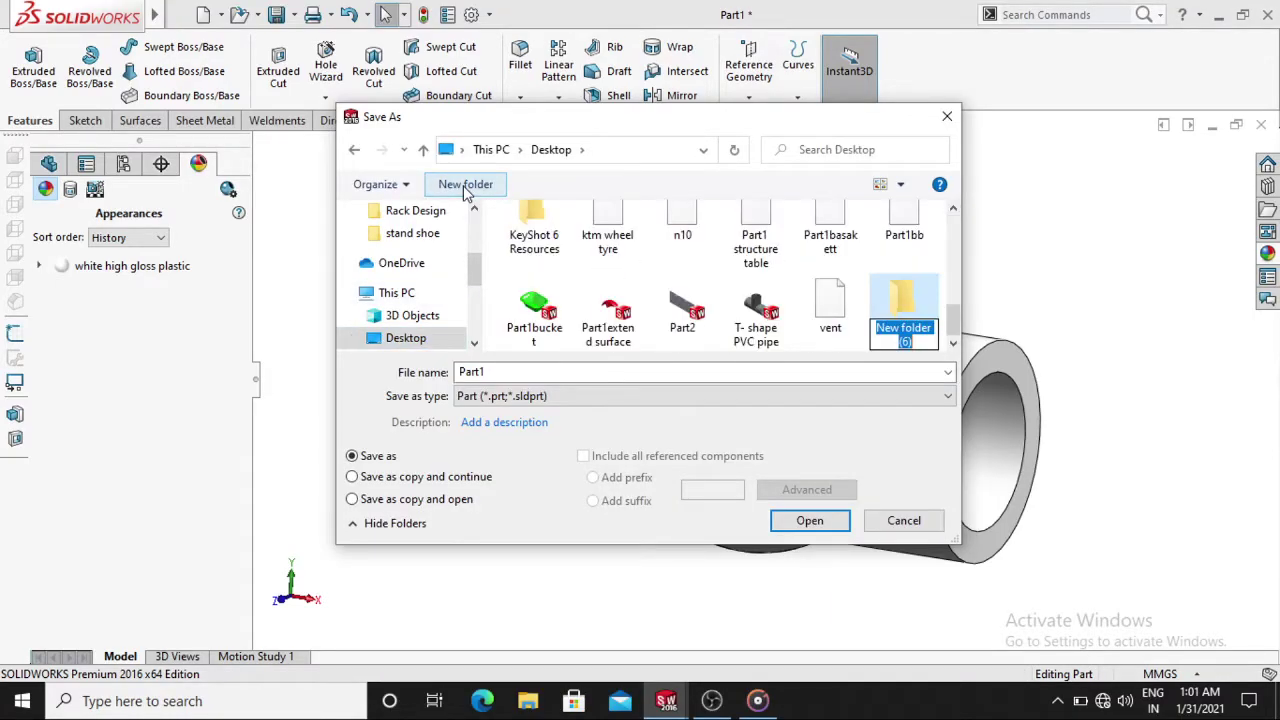
pyautogui.write('pipe valve')
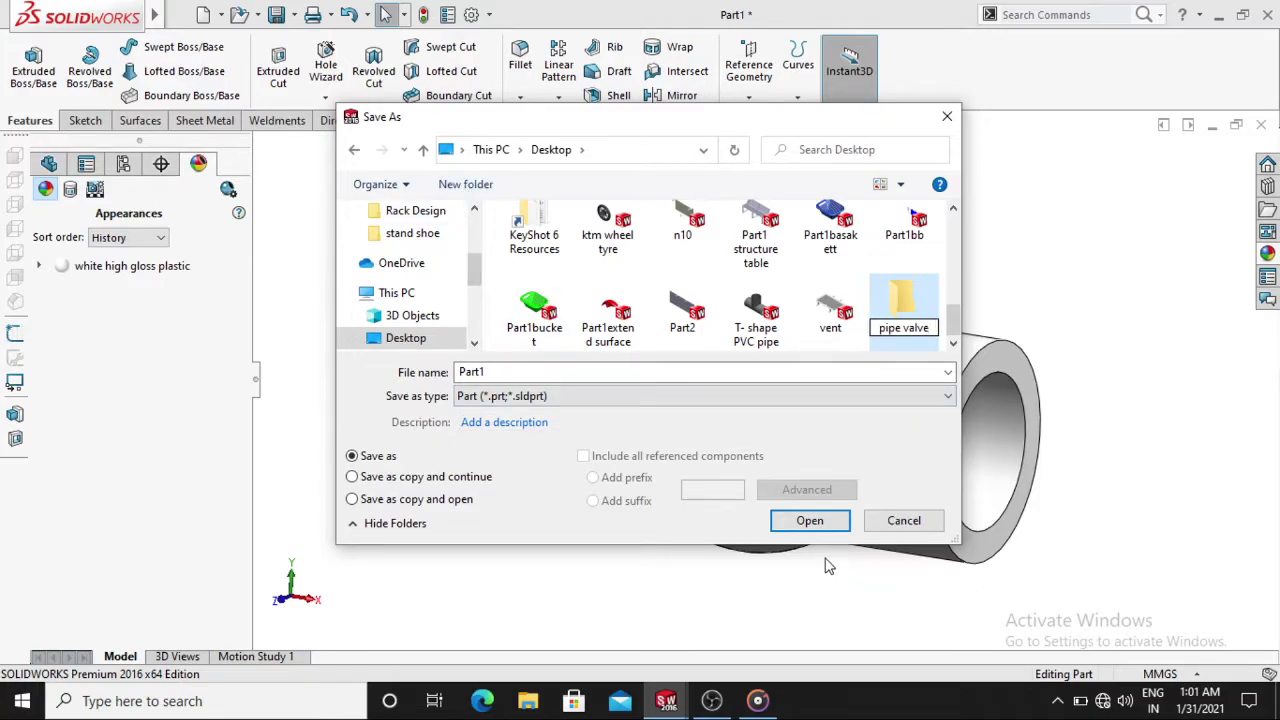
pyautogui.click(815, 523)
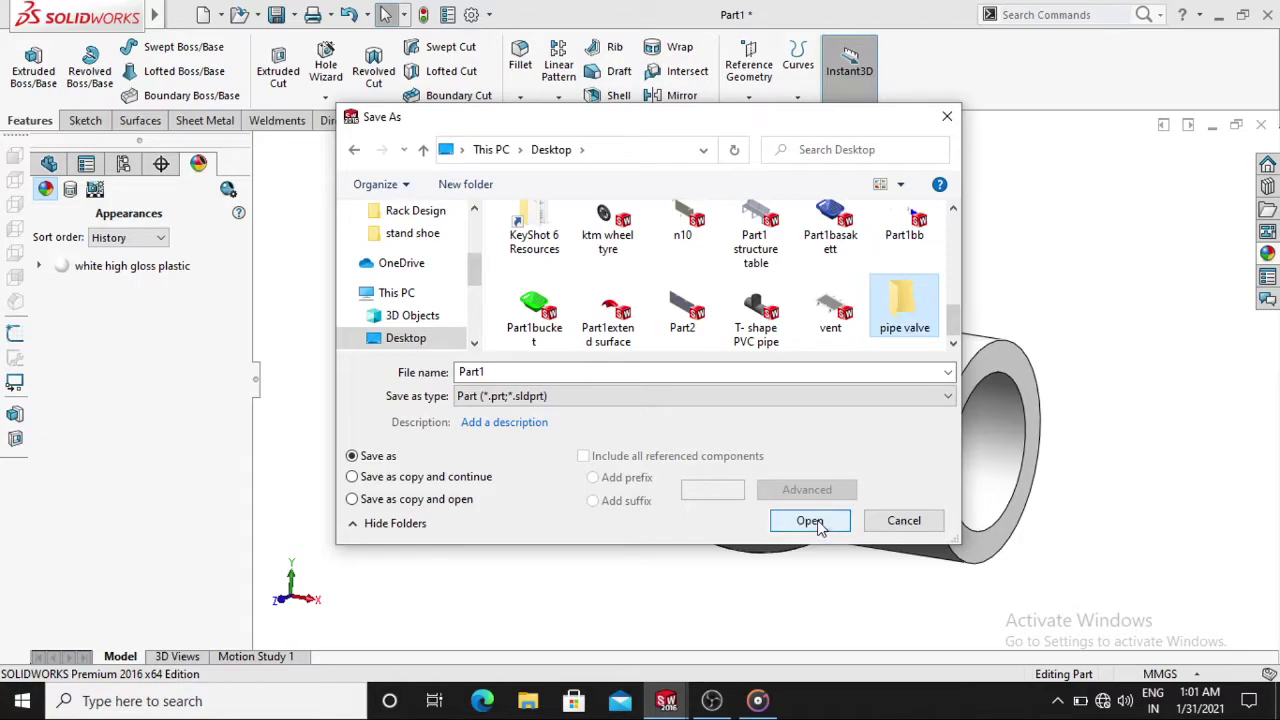
pyautogui.click(818, 527)
pyautogui.click(817, 524)
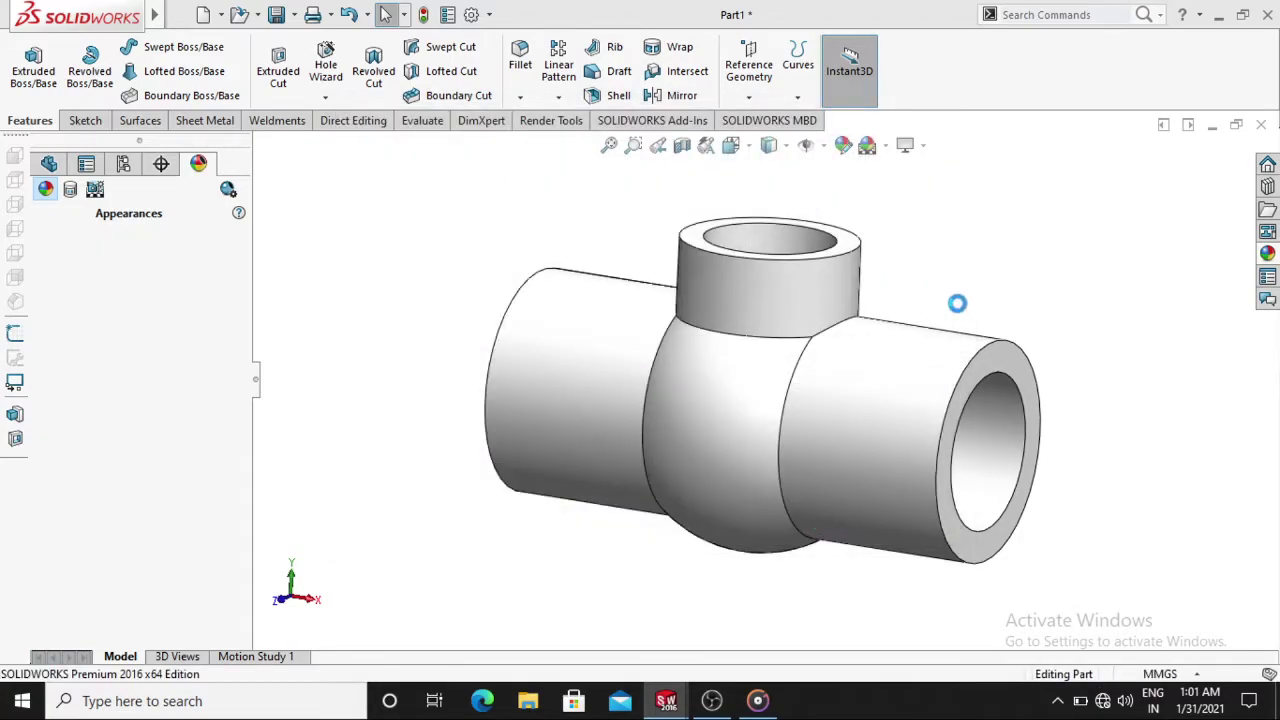
# Create a new part document with a plain white viewport background
pyautogui.click(179, 14)
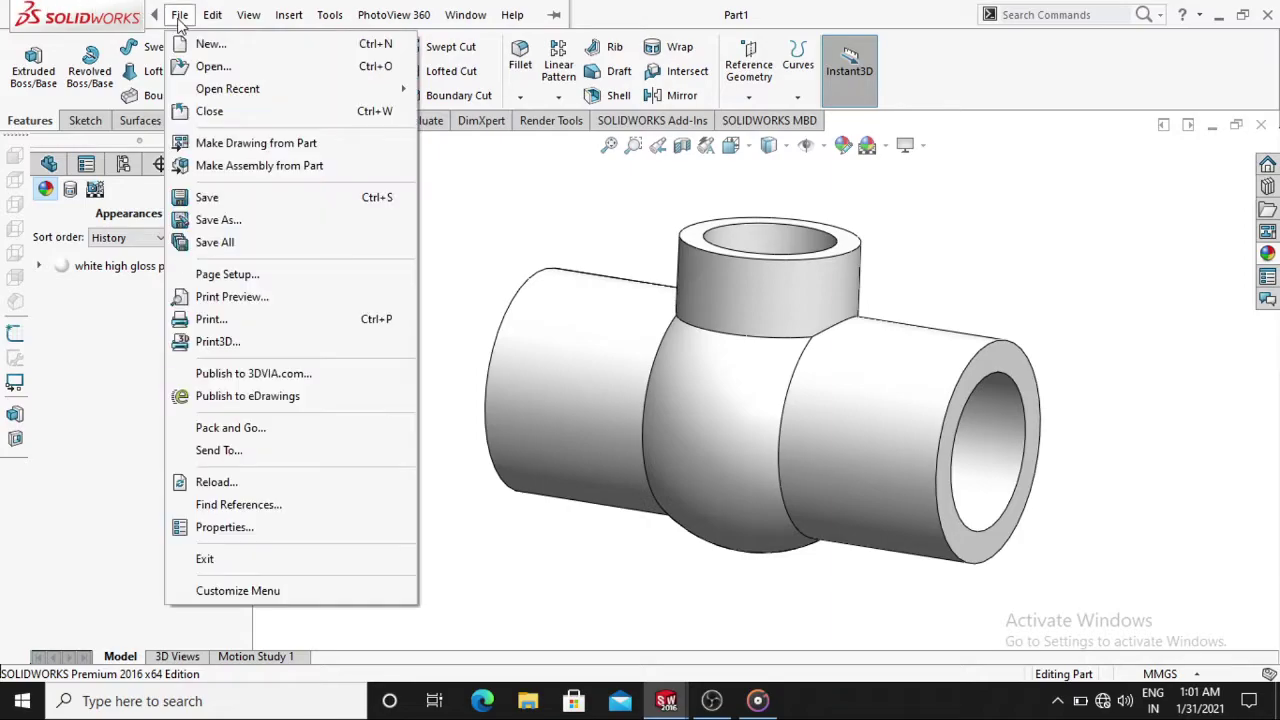
pyautogui.click(196, 44)
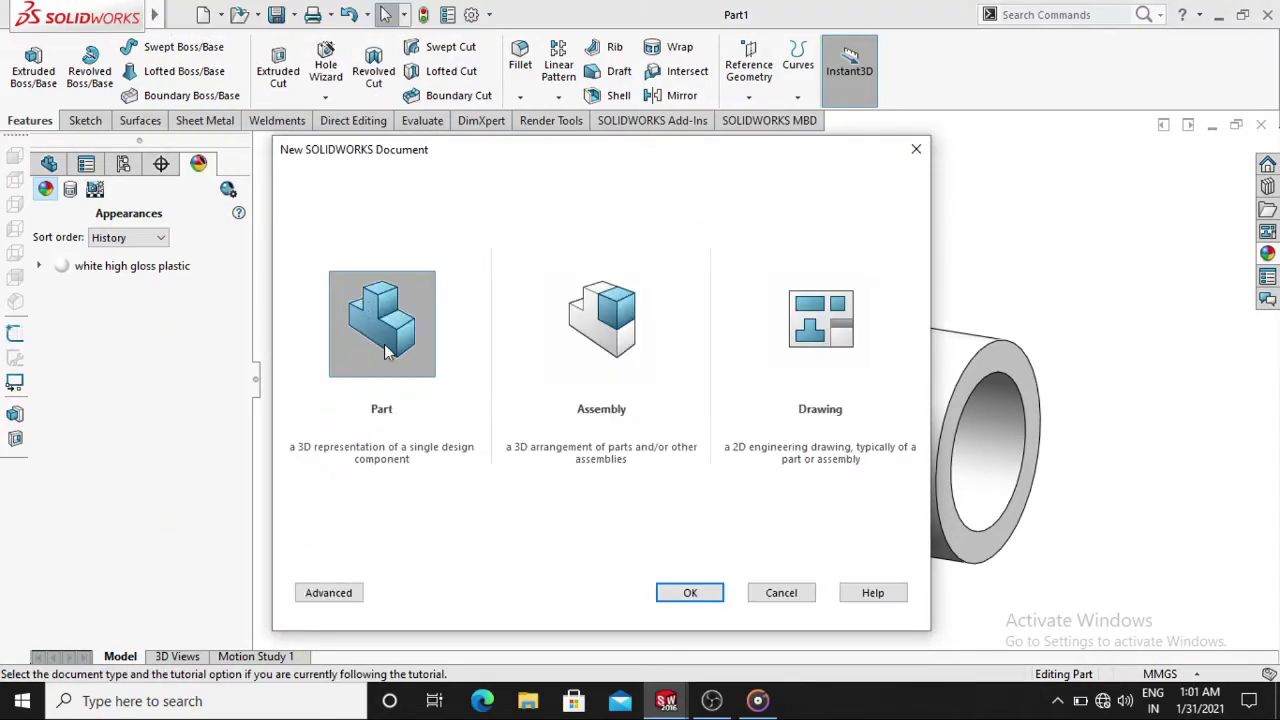
pyautogui.click(711, 594)
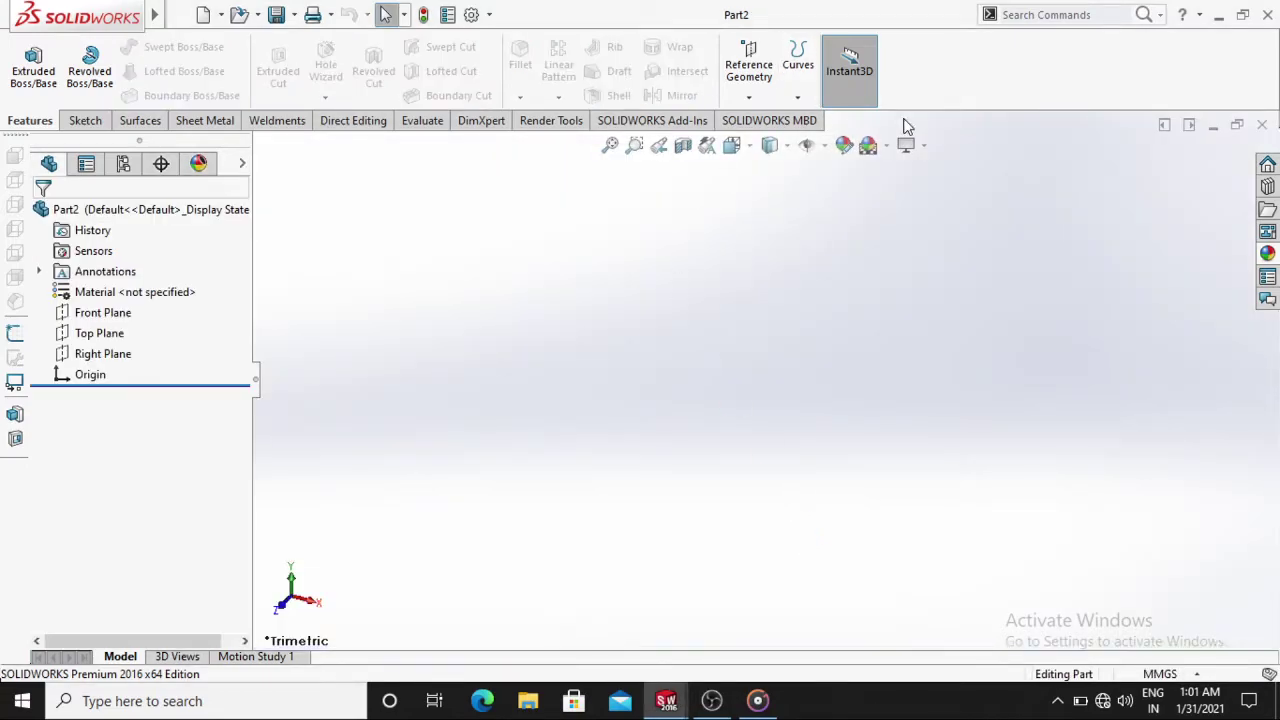
pyautogui.click(903, 146)
pyautogui.click(905, 160)
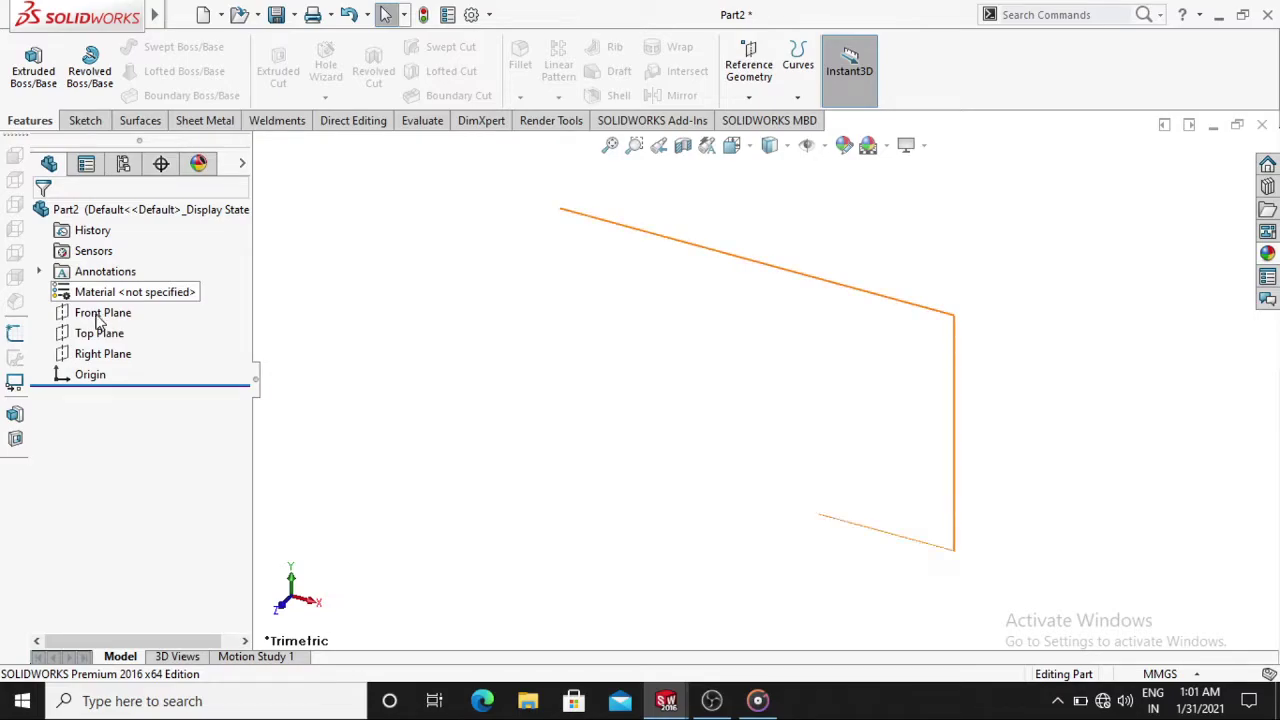
# Sketch vertical and horizontal centerlines from the origin on Front Plane
pyautogui.rightClick(100, 318)
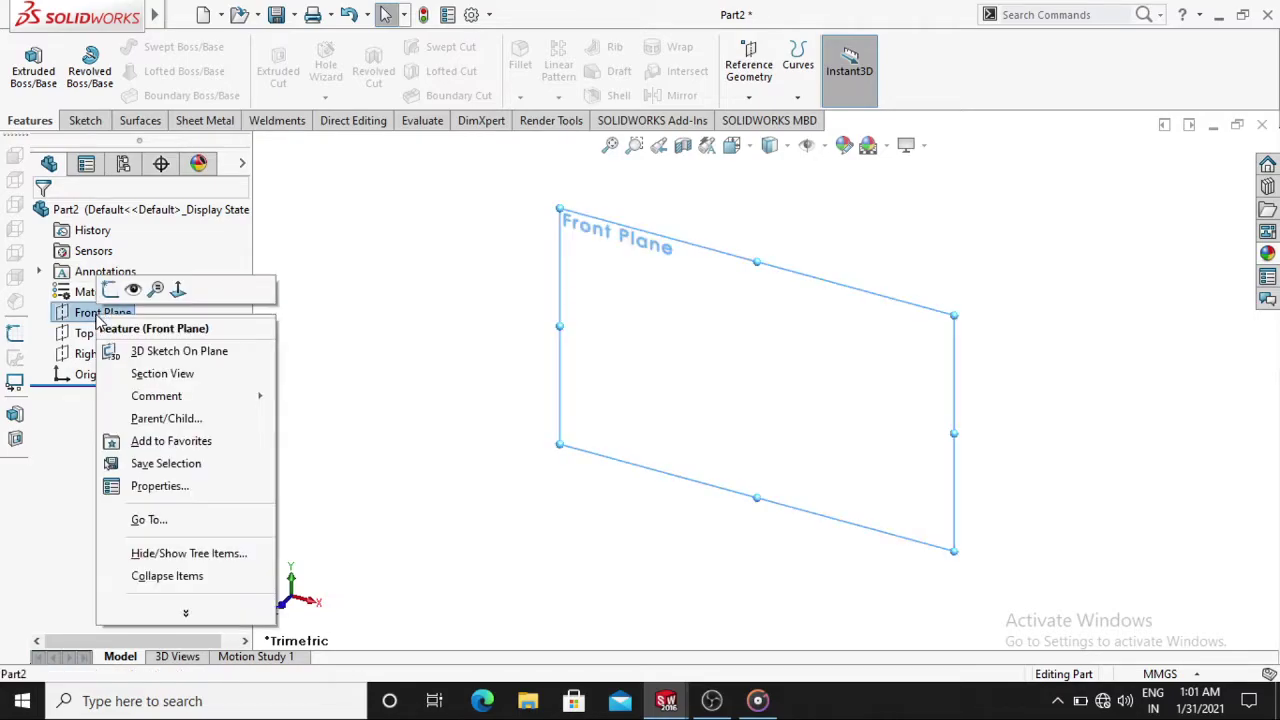
pyautogui.click(110, 290)
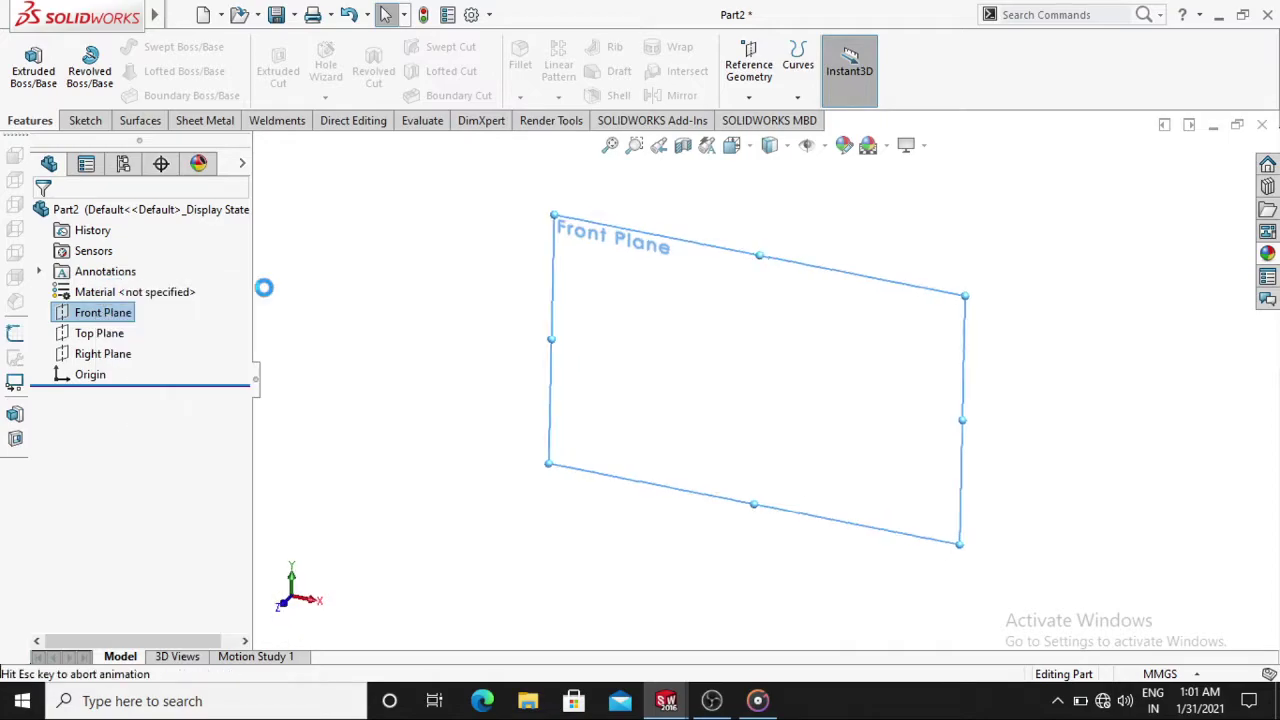
pyautogui.click(142, 55)
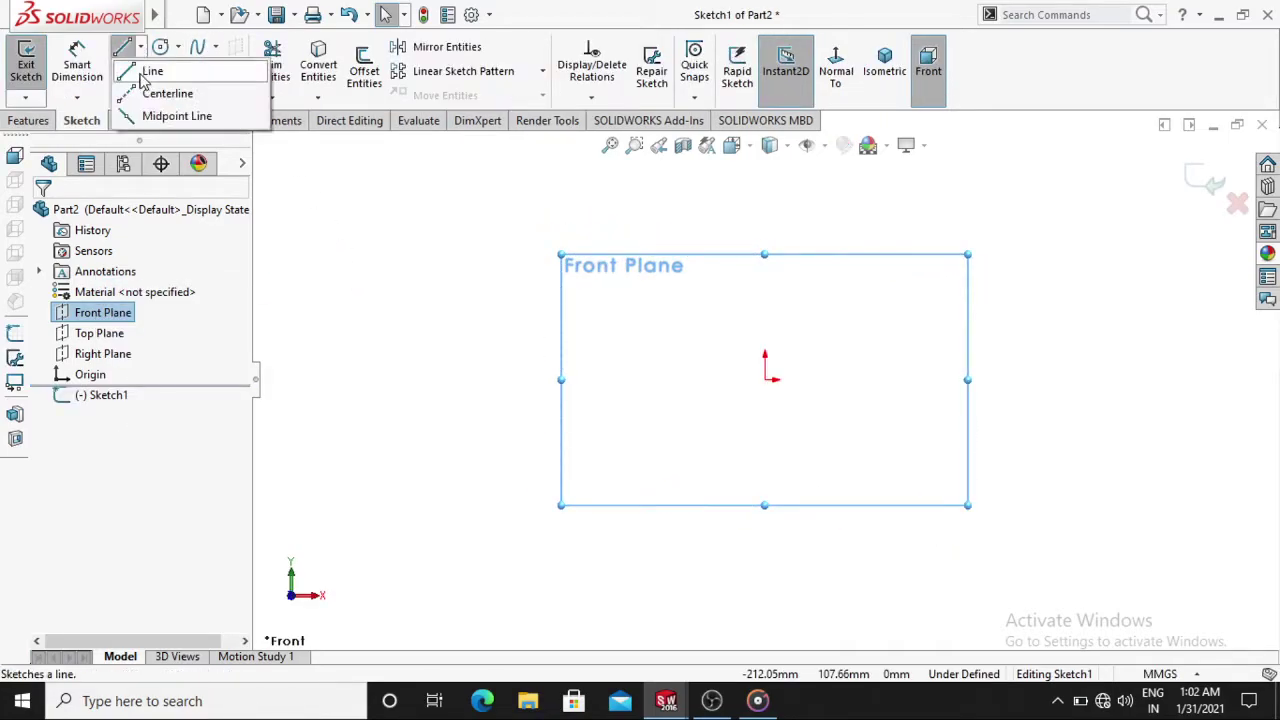
pyautogui.click(150, 94)
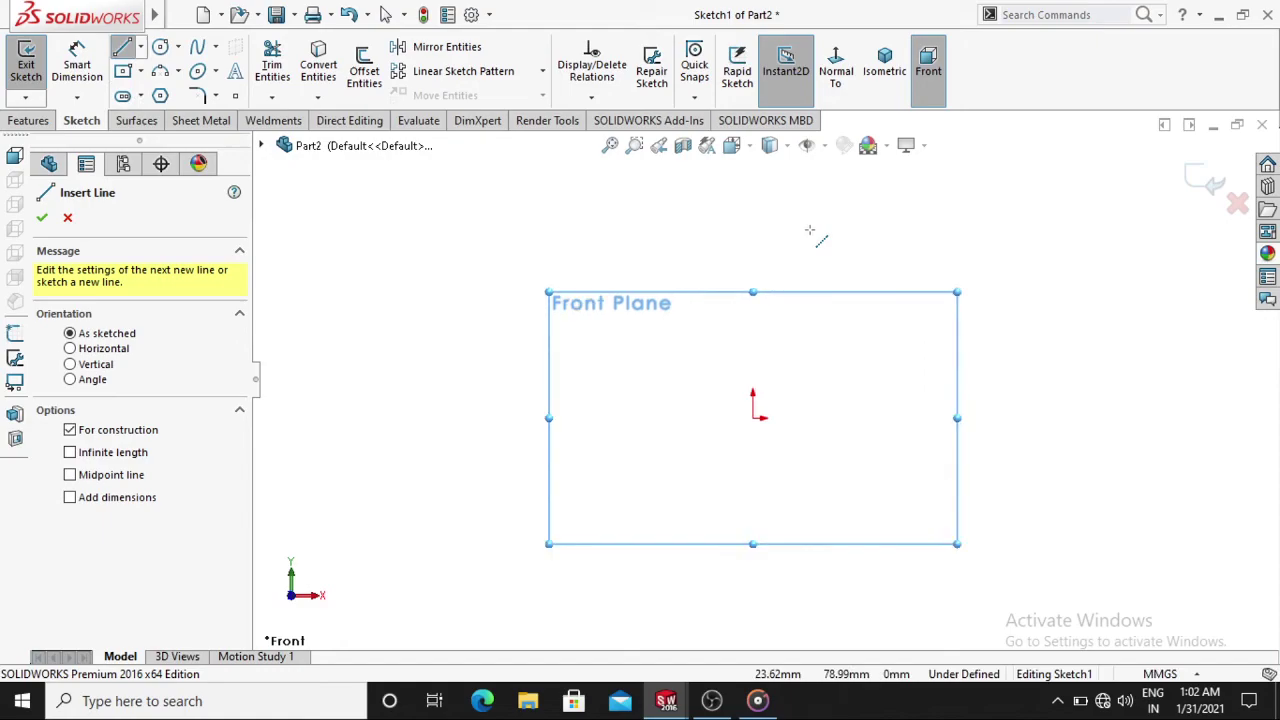
pyautogui.click(753, 170)
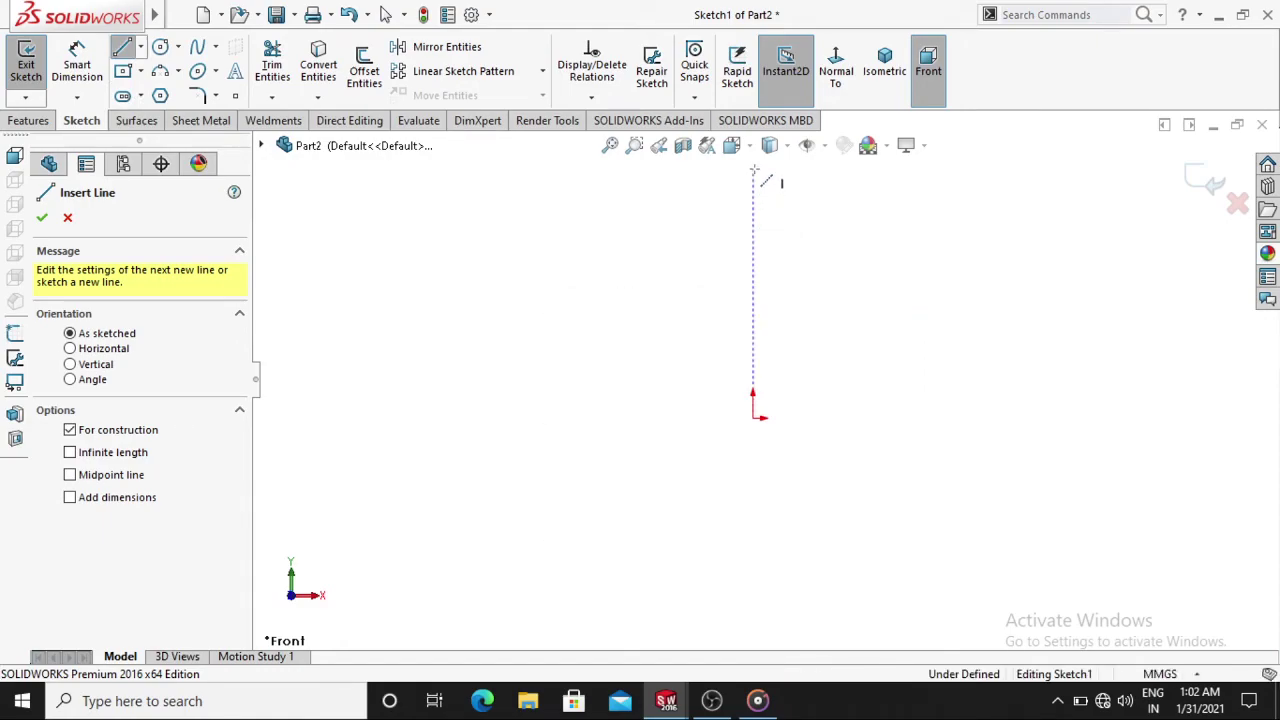
pyautogui.click(753, 417)
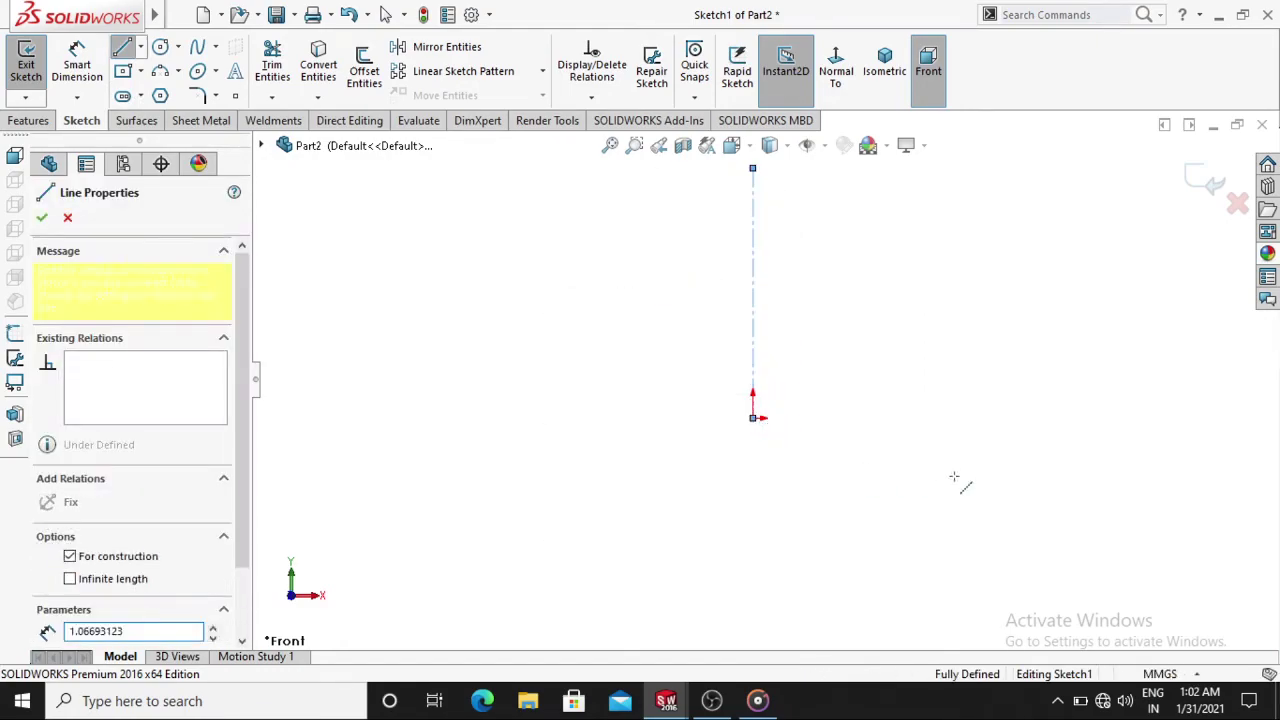
pyautogui.click(1050, 418)
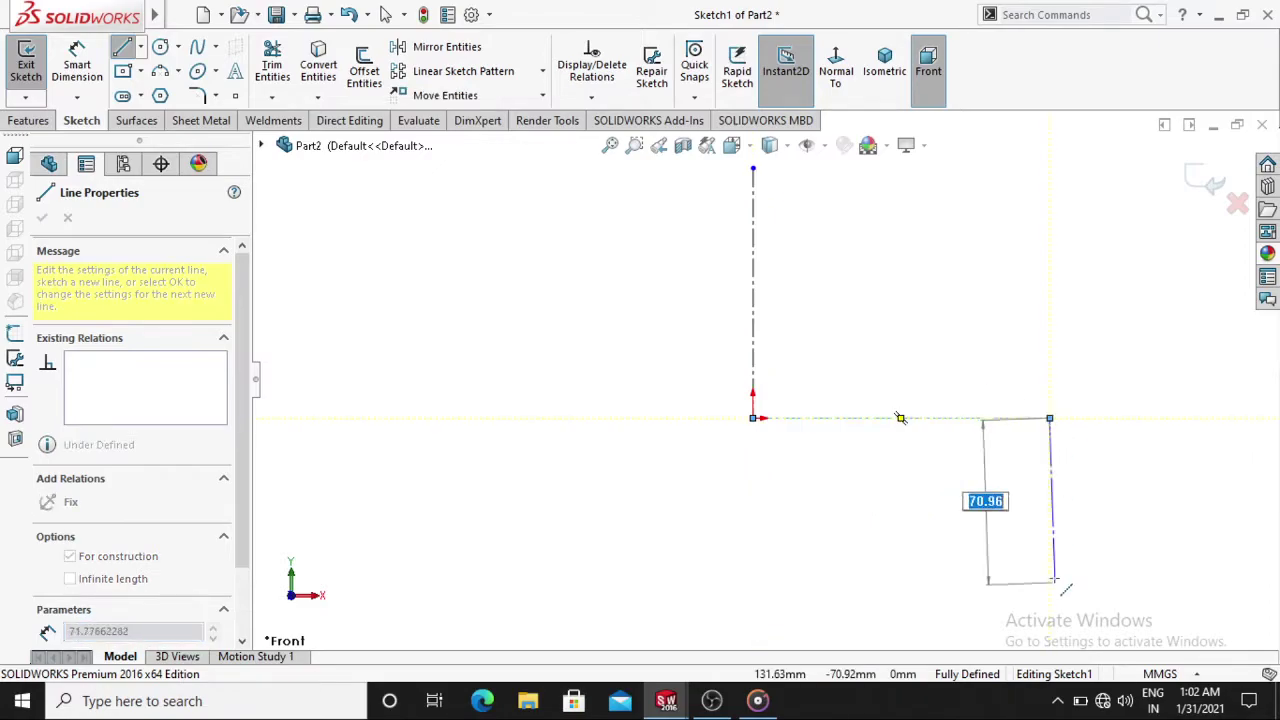
pyautogui.press('Escape')
# Draw the stepped profile: short top edge, outward slope and vertical edge toward the origin
pyautogui.scroll(1, 960, 330)
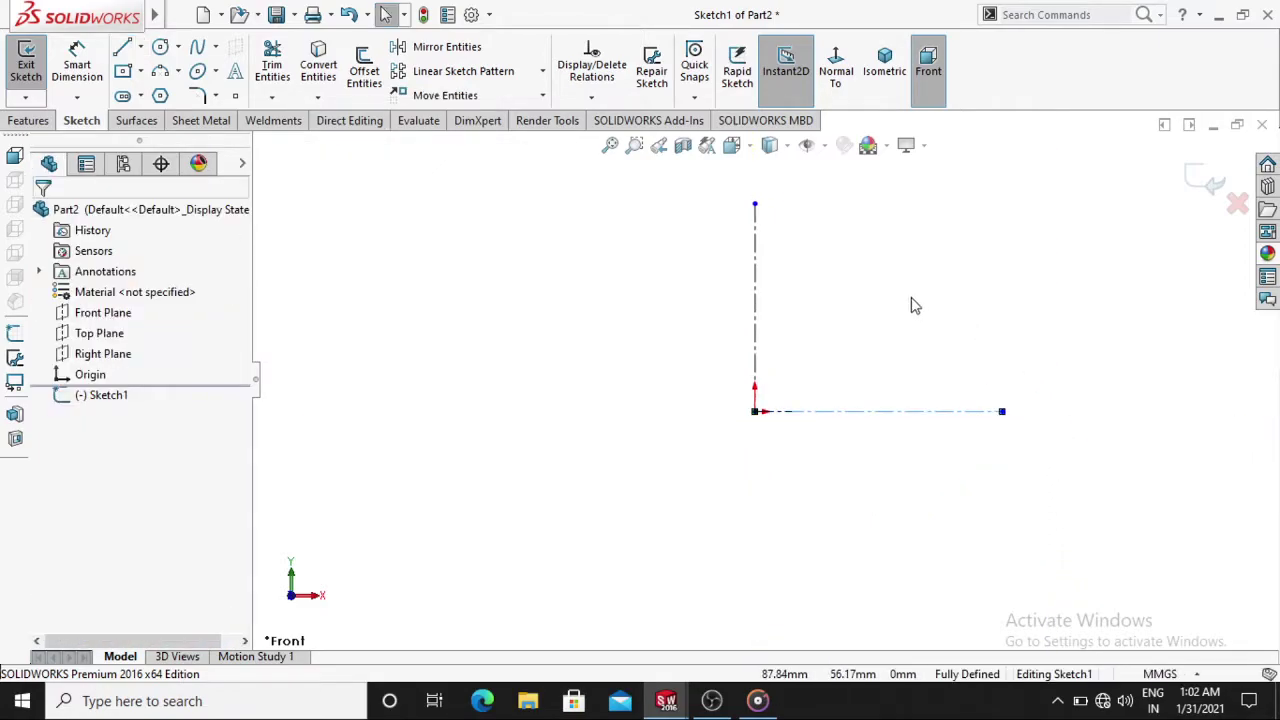
pyautogui.scroll(-2, 835, 240)
pyautogui.click(181, 14)
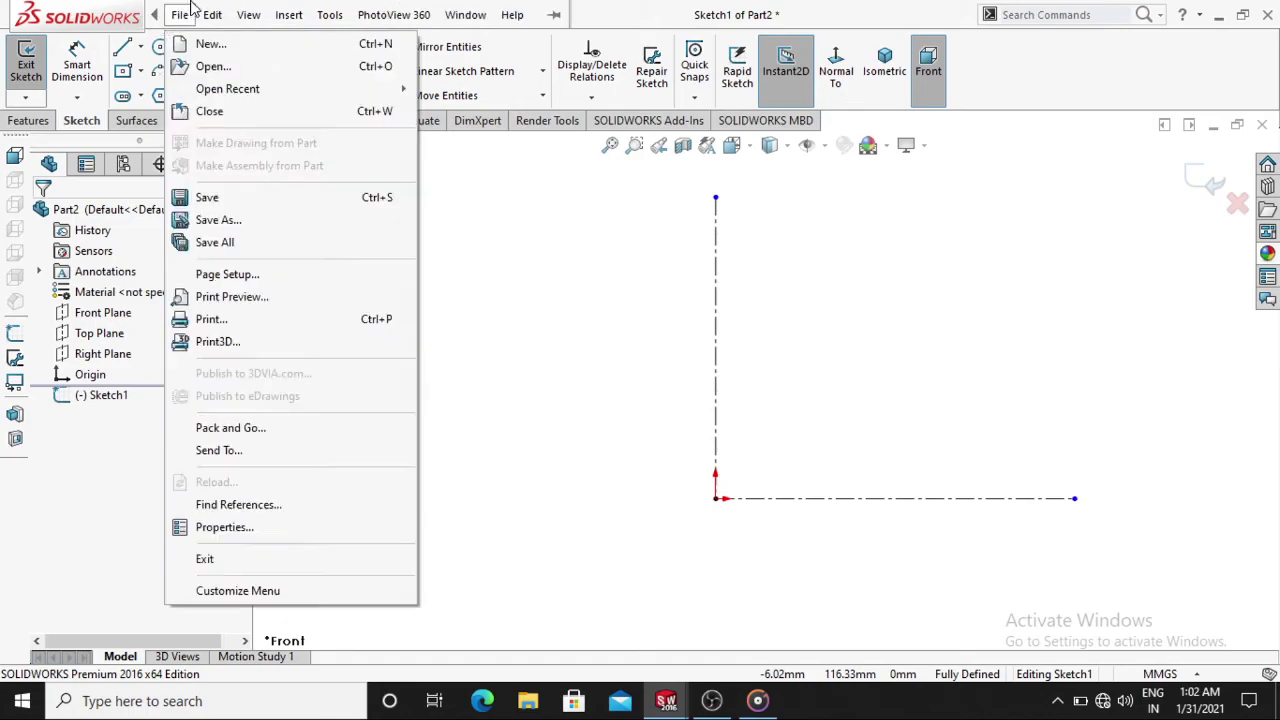
pyautogui.click(125, 51)
pyautogui.click(123, 49)
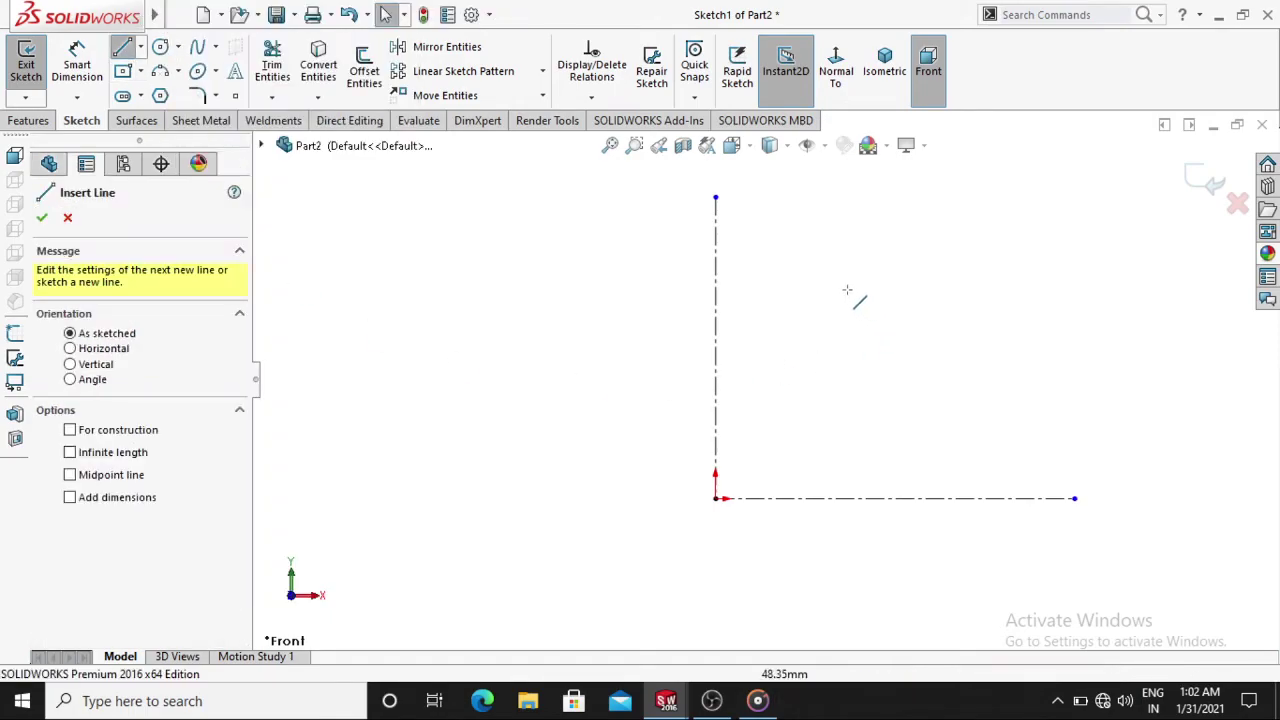
pyautogui.click(715, 228)
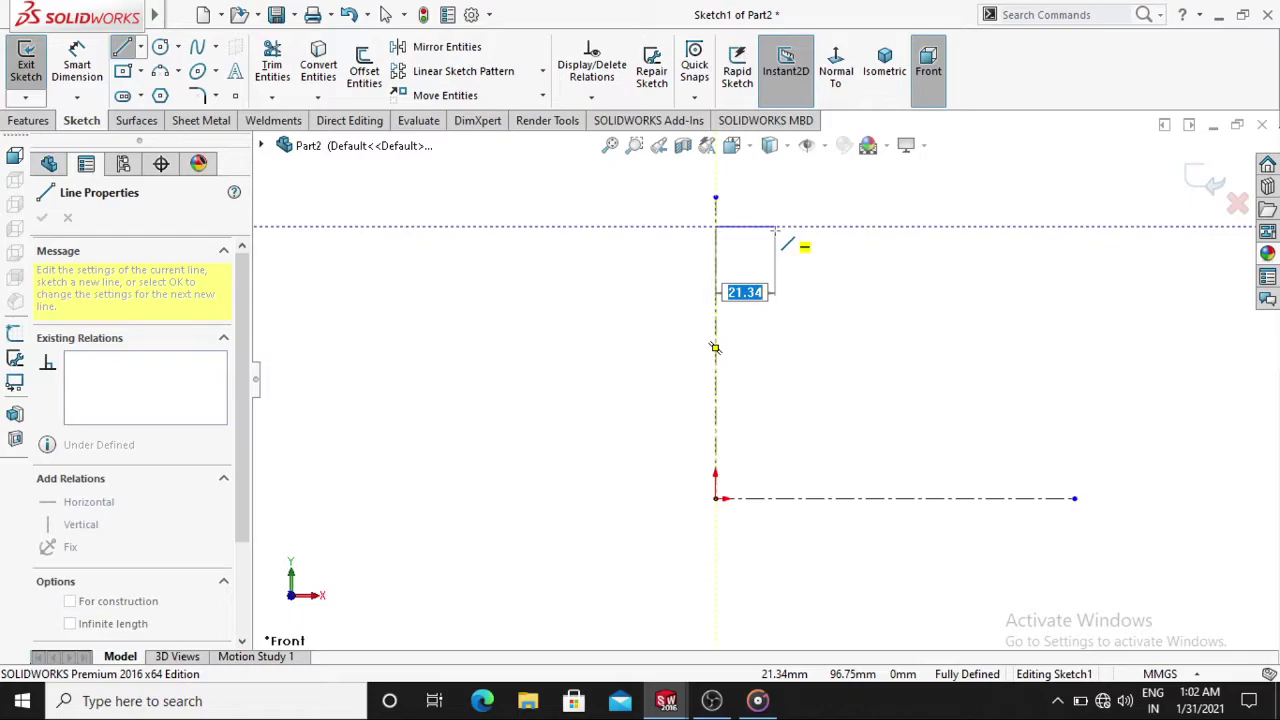
pyautogui.click(775, 228)
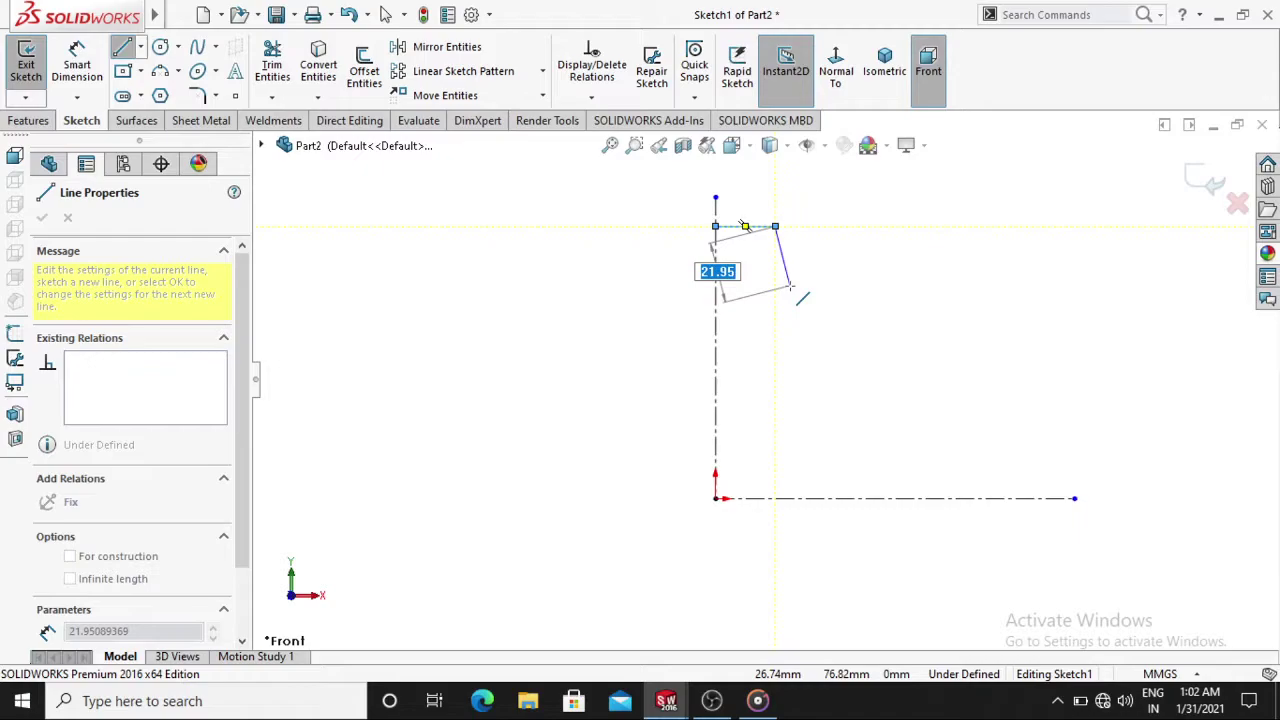
pyautogui.click(790, 287)
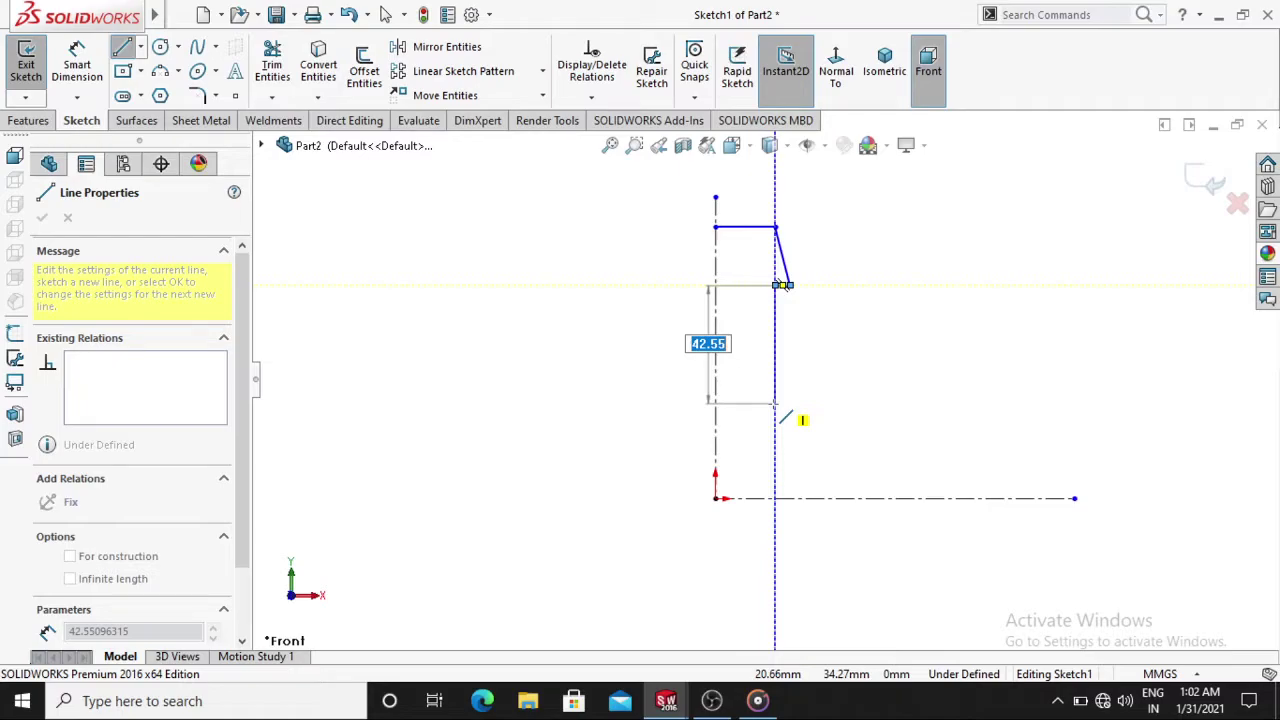
pyautogui.click(776, 406)
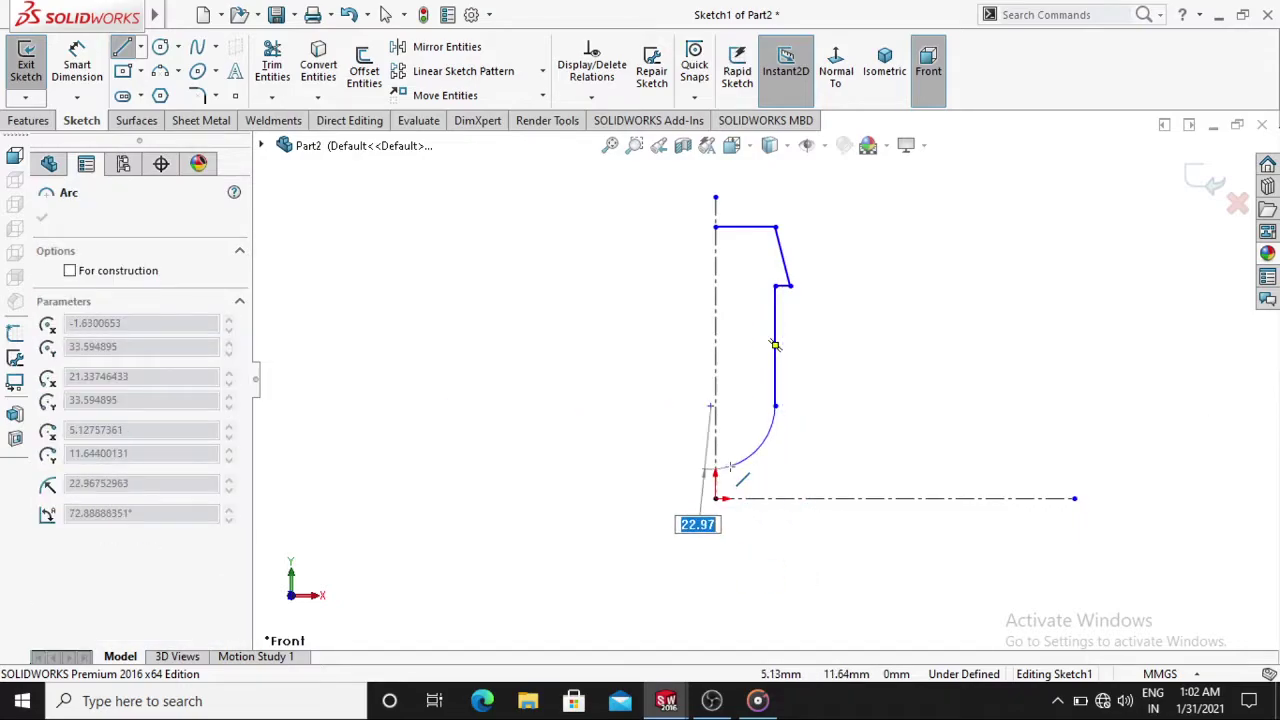
pyautogui.press('Escape')
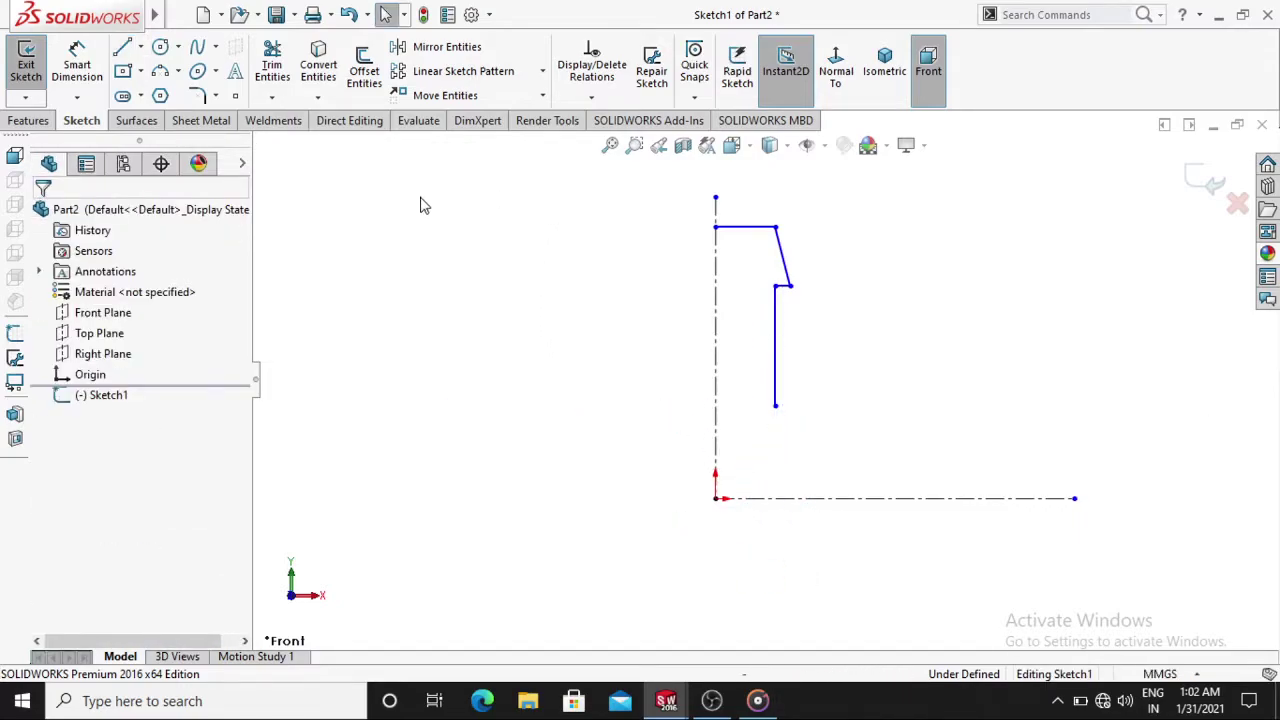
pyautogui.moveTo(77, 16)
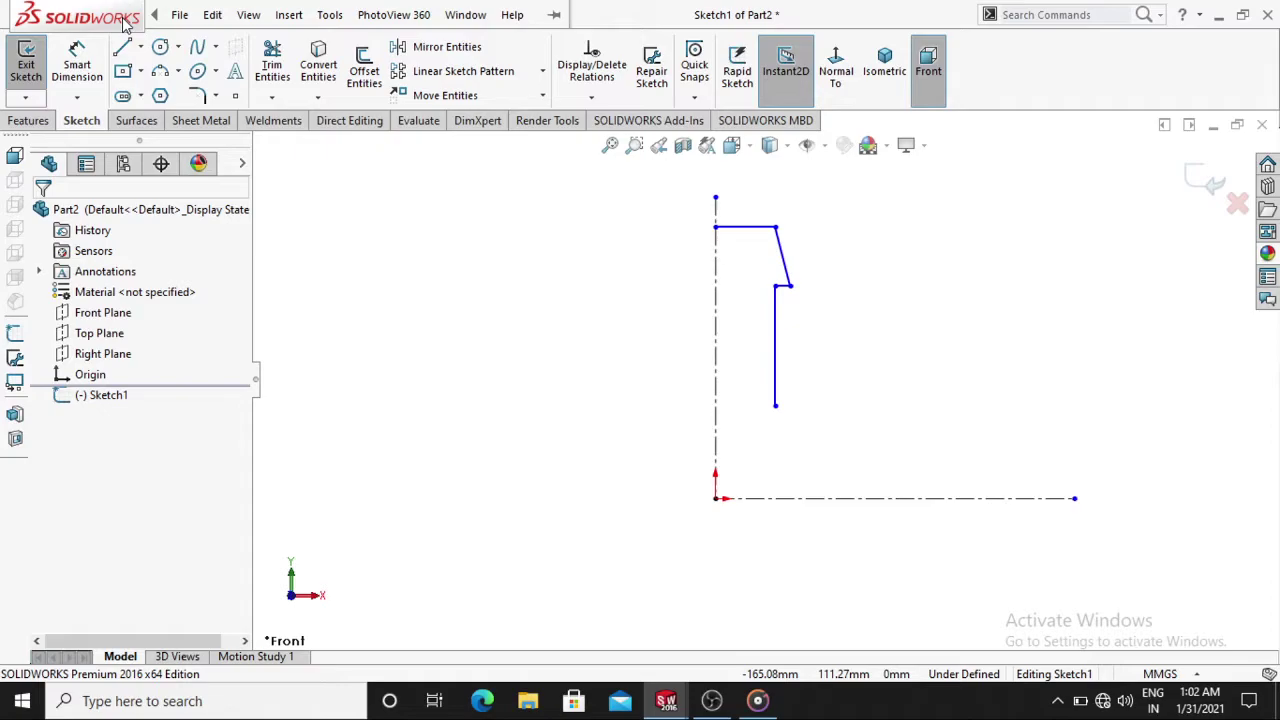
# Add a 3-point arc from the vertical edge's bottom curving into the origin
pyautogui.click(160, 71)
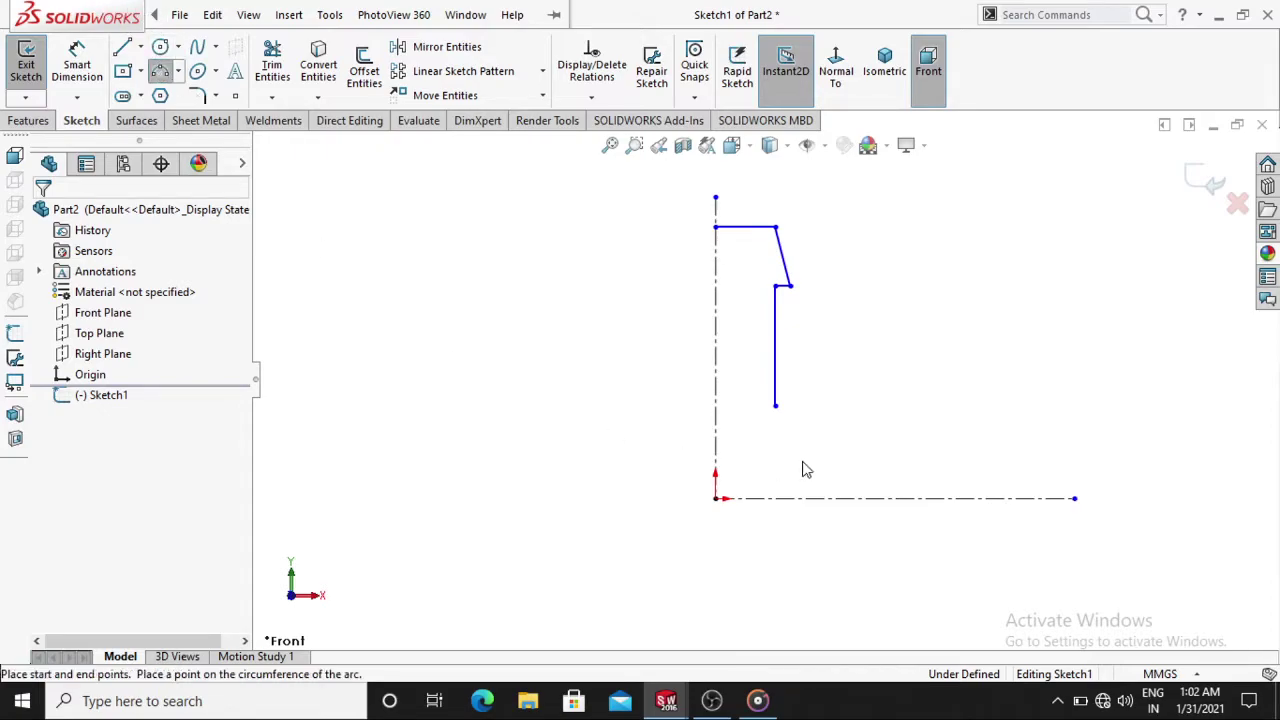
pyautogui.click(775, 405)
pyautogui.click(715, 498)
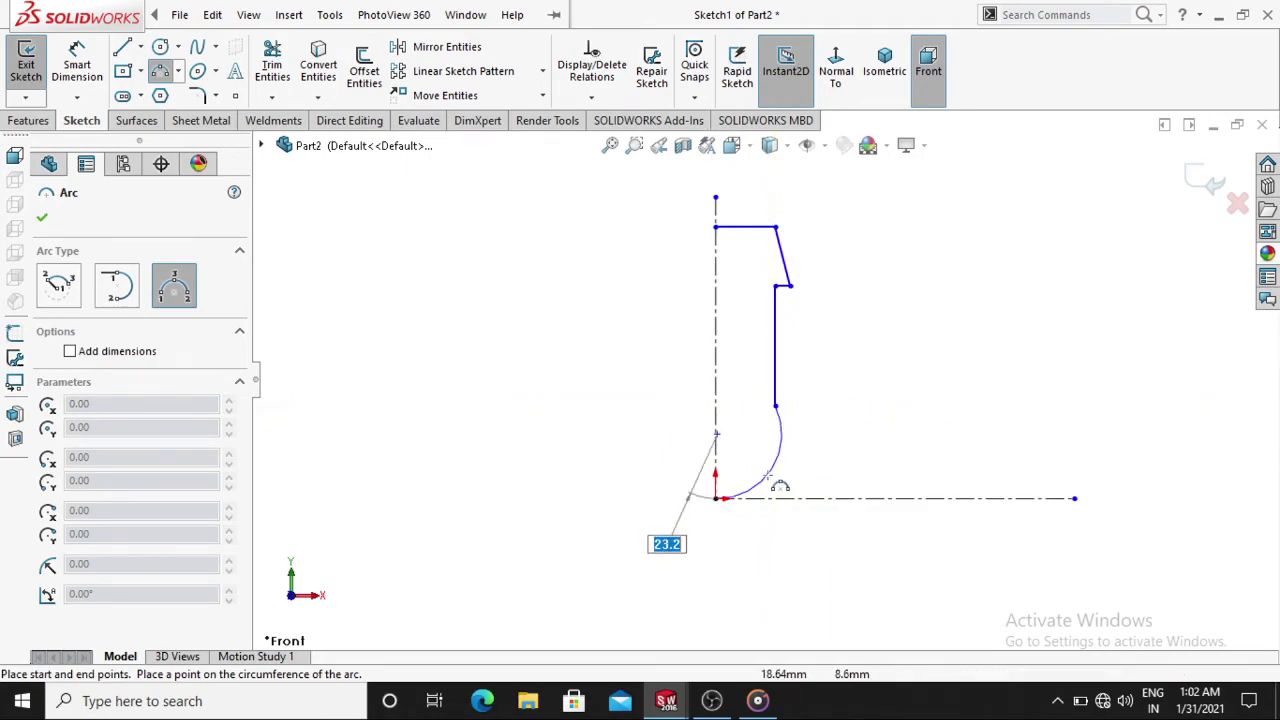
pyautogui.click(770, 470)
pyautogui.press('Escape')
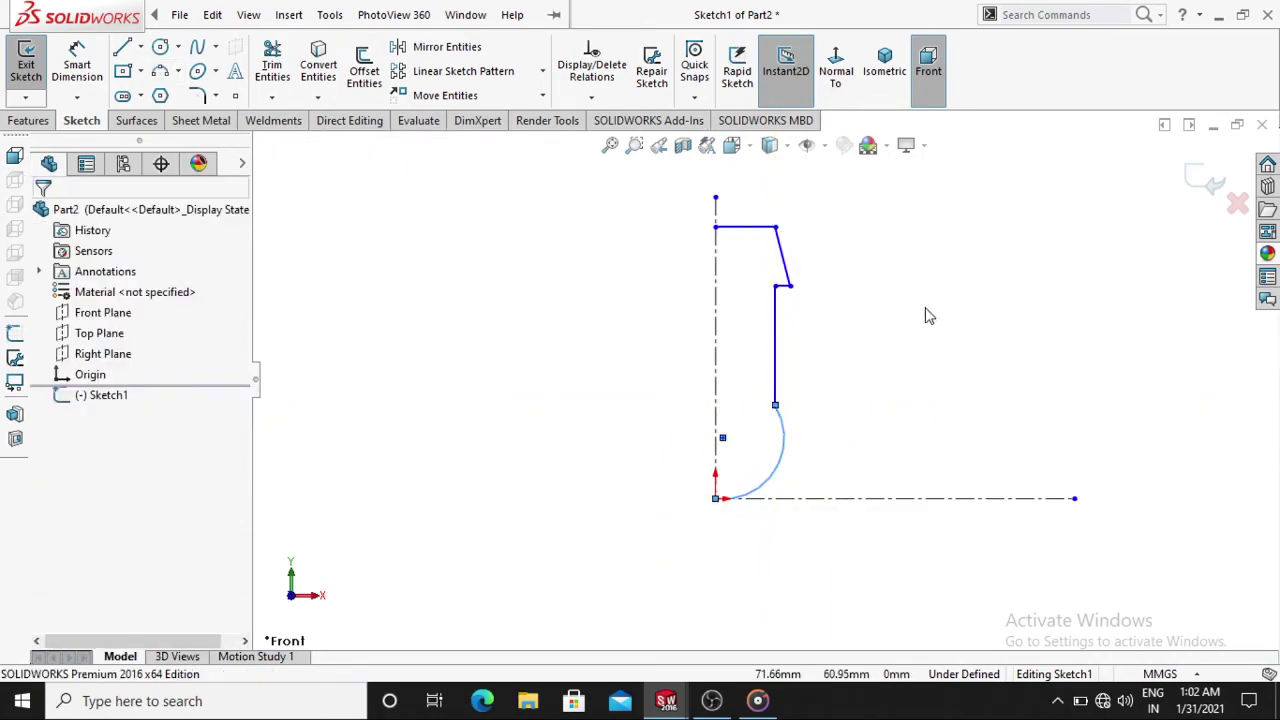
pyautogui.scroll(1, 794, 237)
pyautogui.scroll(-2, 774, 223)
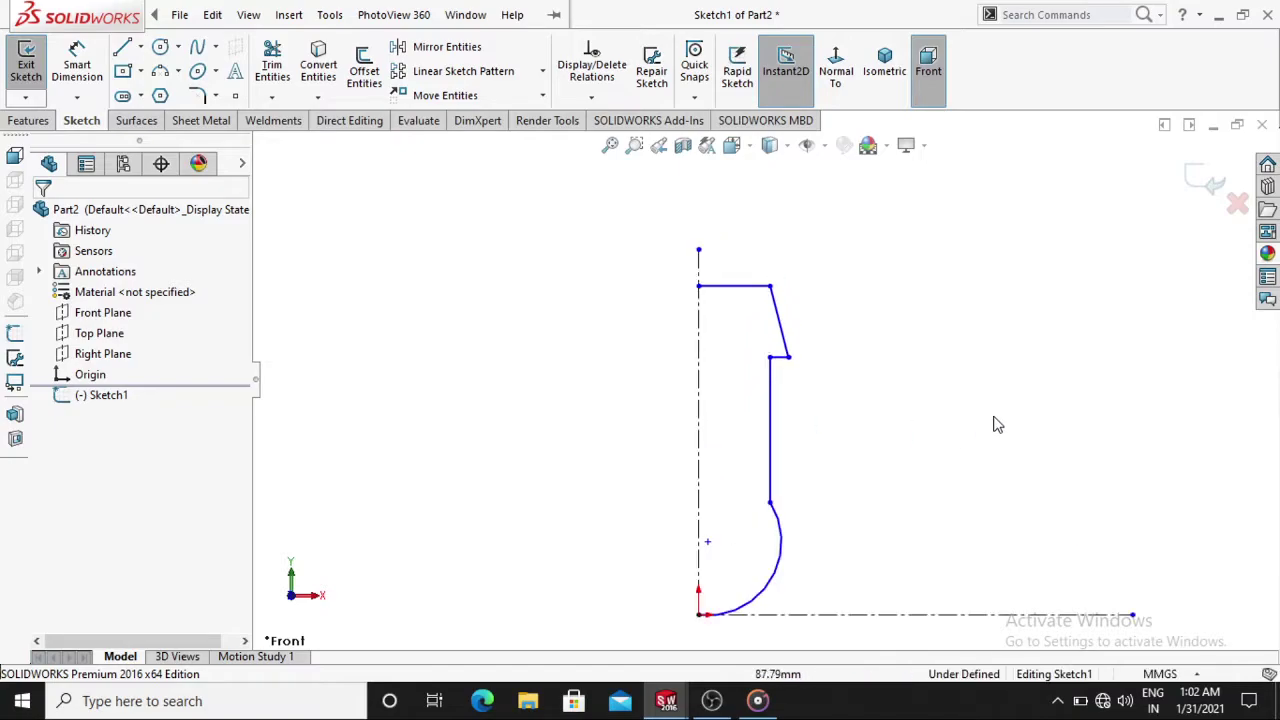
pyautogui.click(77, 64)
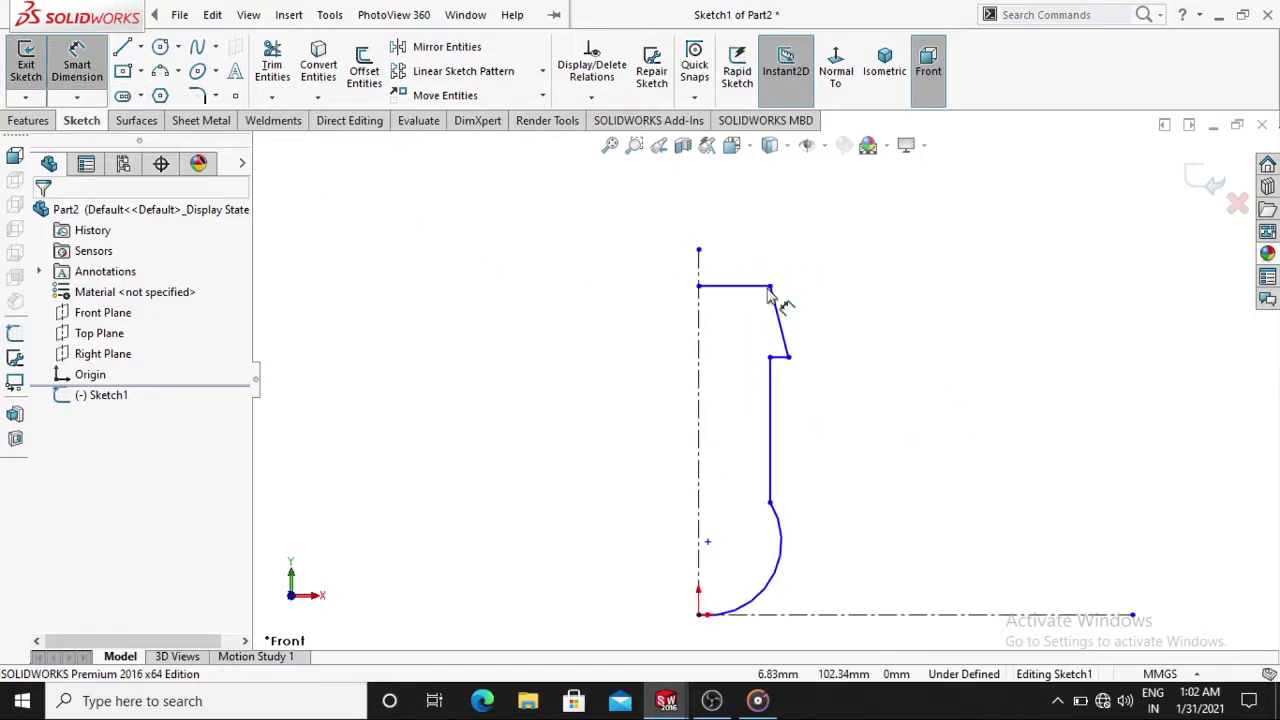
# Dimension the top edge as 14.91 and the vertical step drop as 23.50
pyautogui.click(742, 272)
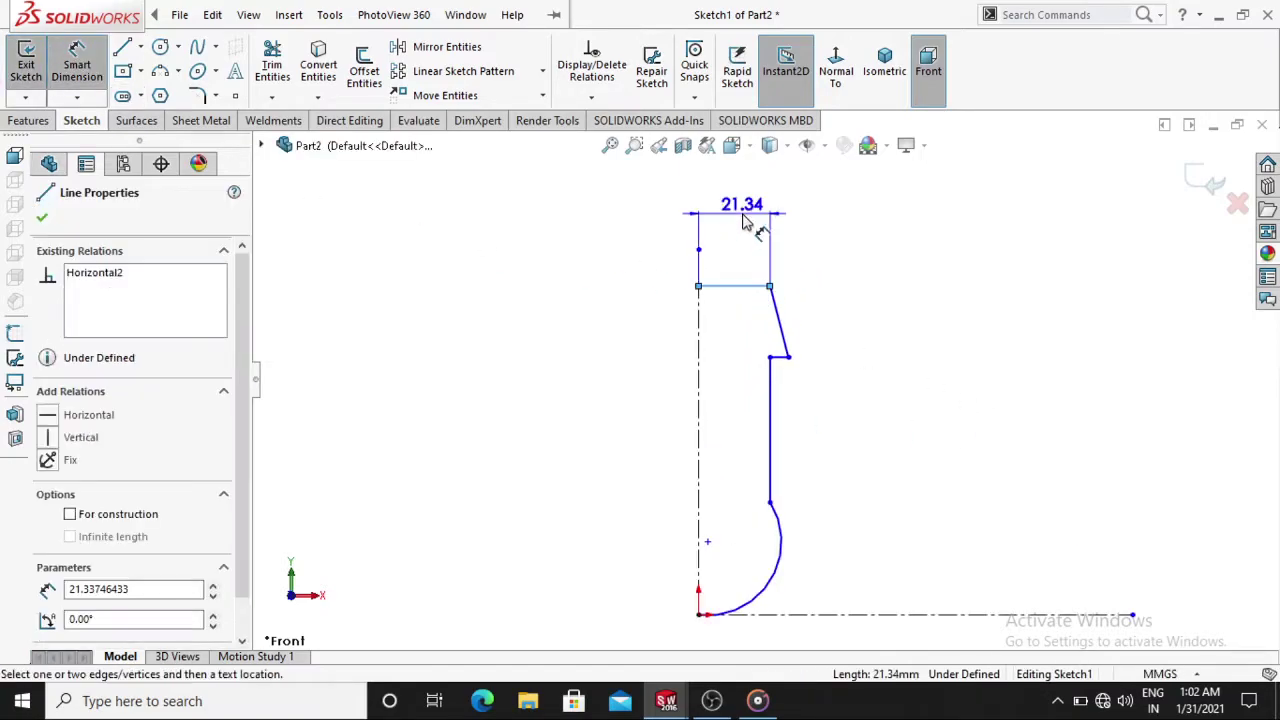
pyautogui.click(742, 220)
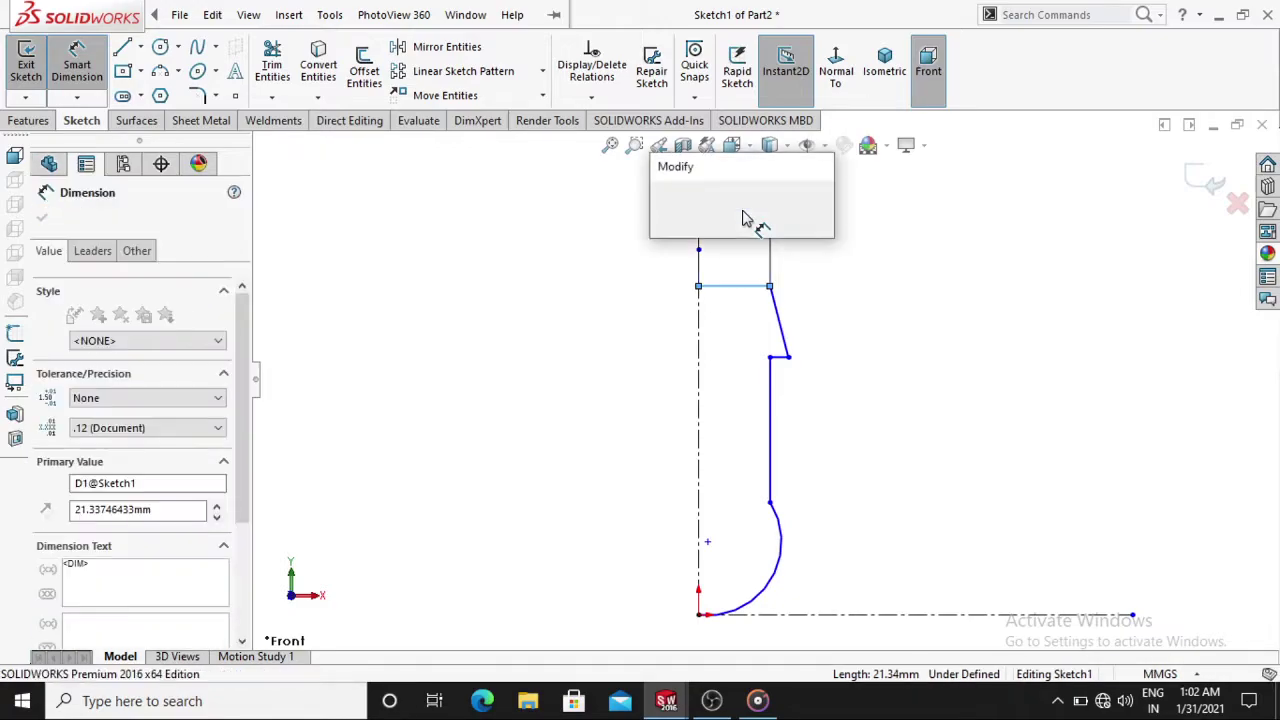
pyautogui.write('14.')
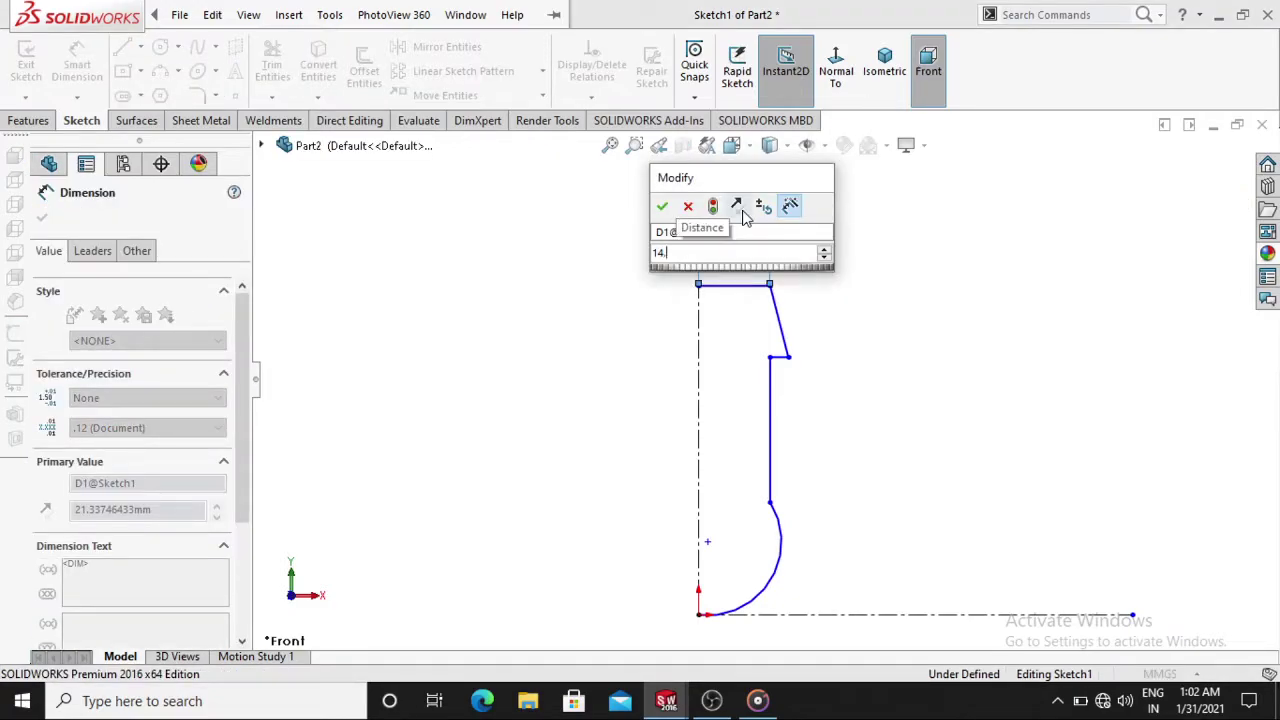
pyautogui.write('91')
pyautogui.press('Return')
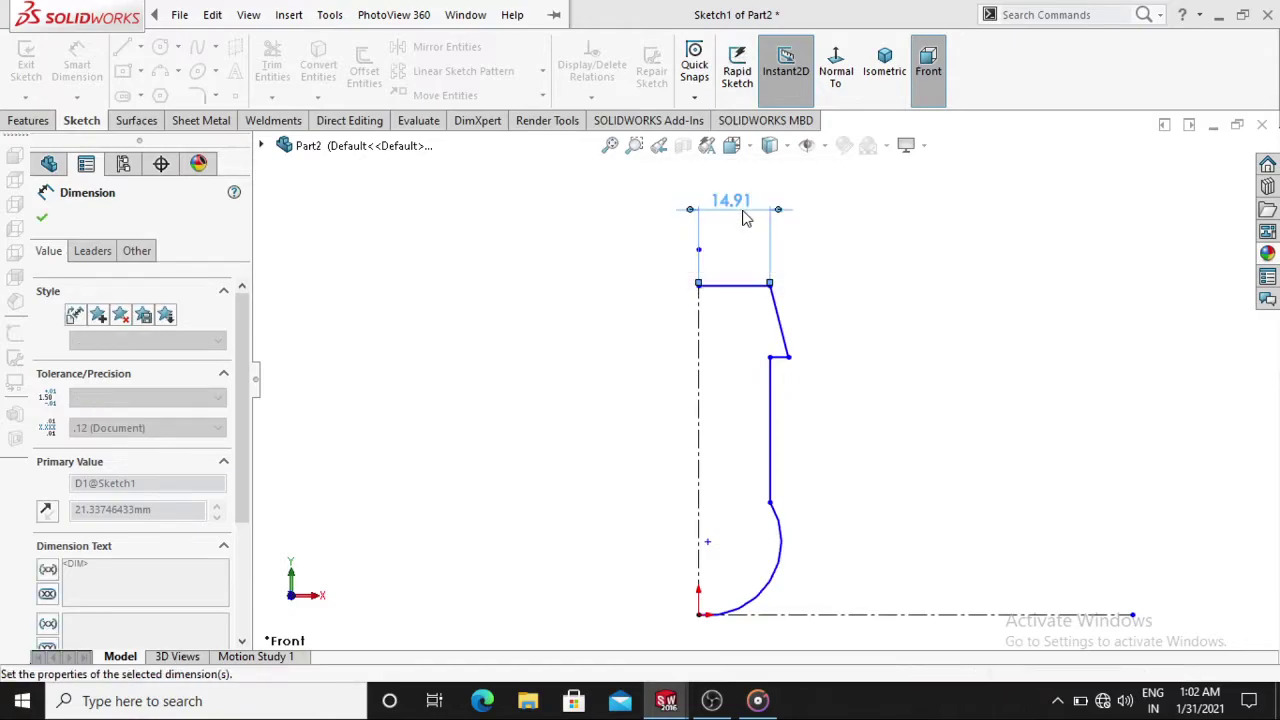
pyautogui.click(862, 337)
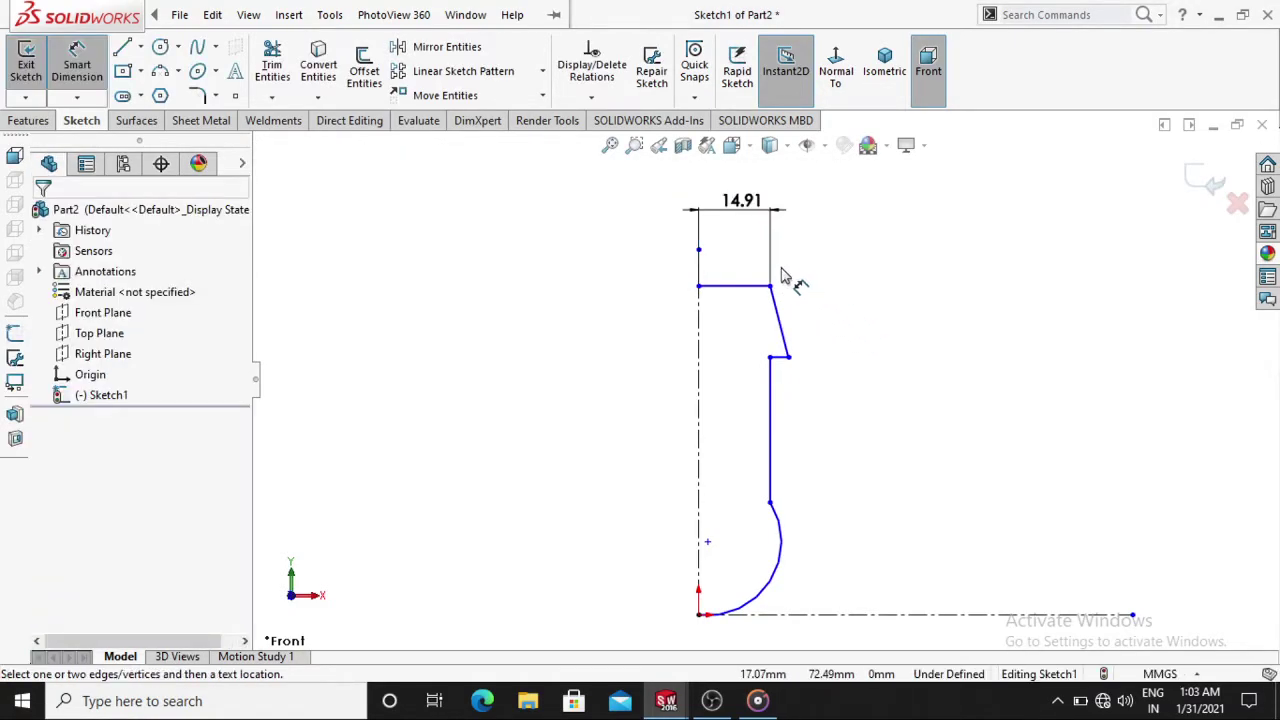
pyautogui.click(789, 357)
pyautogui.click(988, 318)
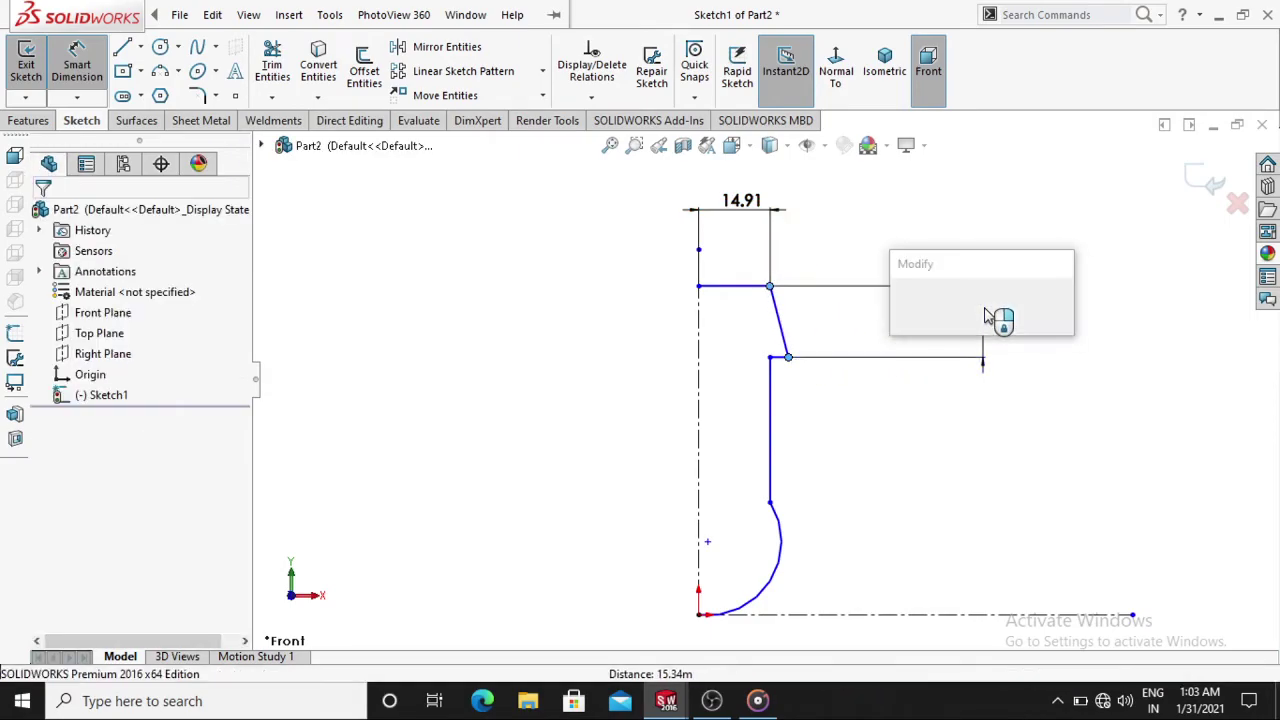
pyautogui.write('23.5')
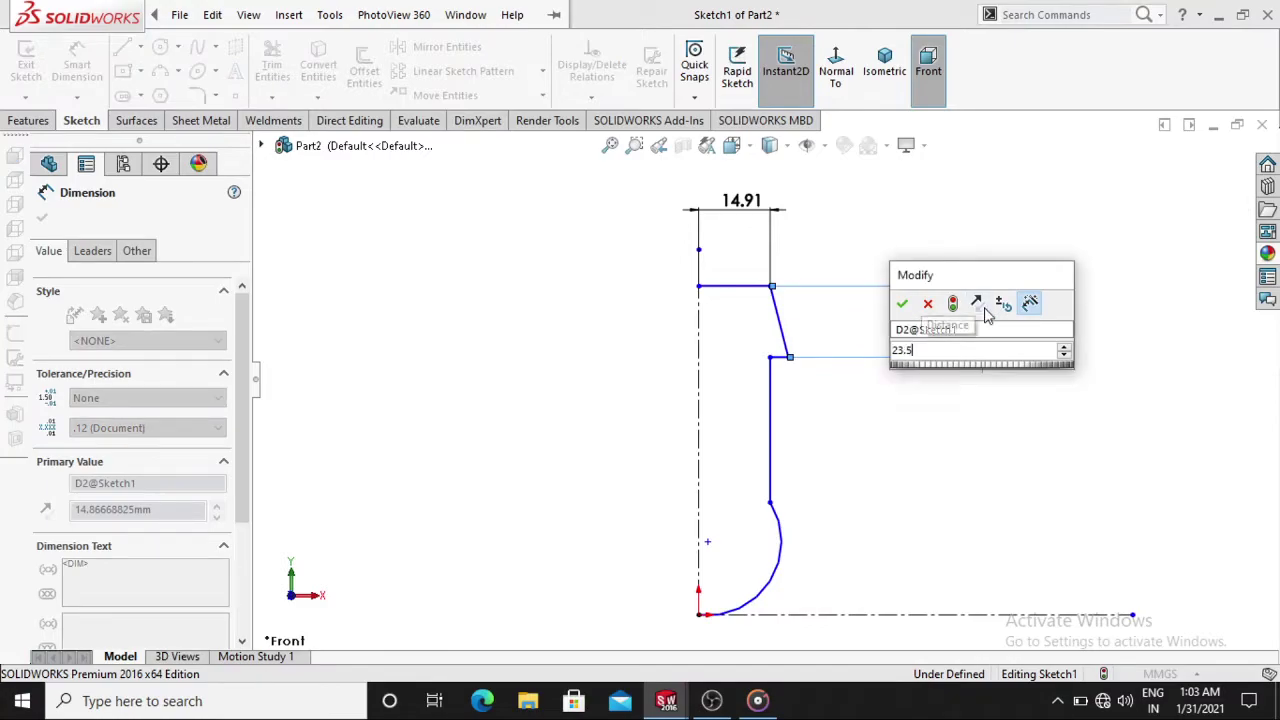
pyautogui.press('Escape')
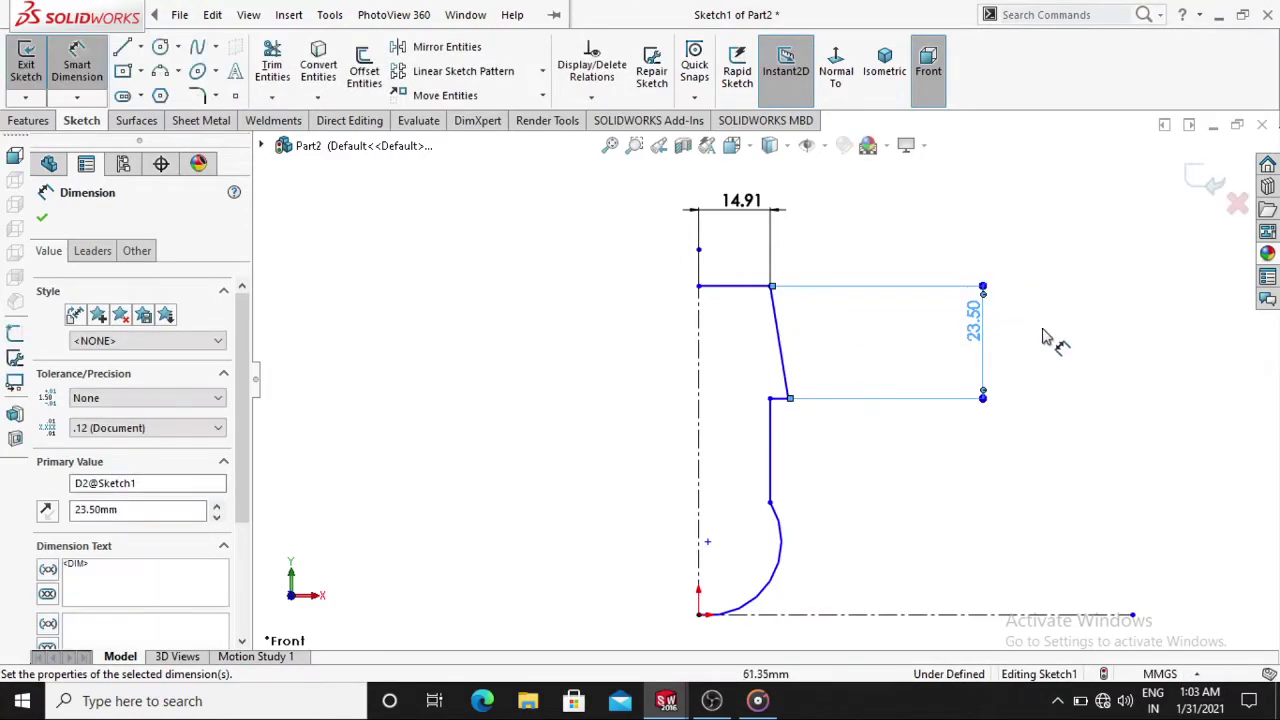
pyautogui.click(1075, 400)
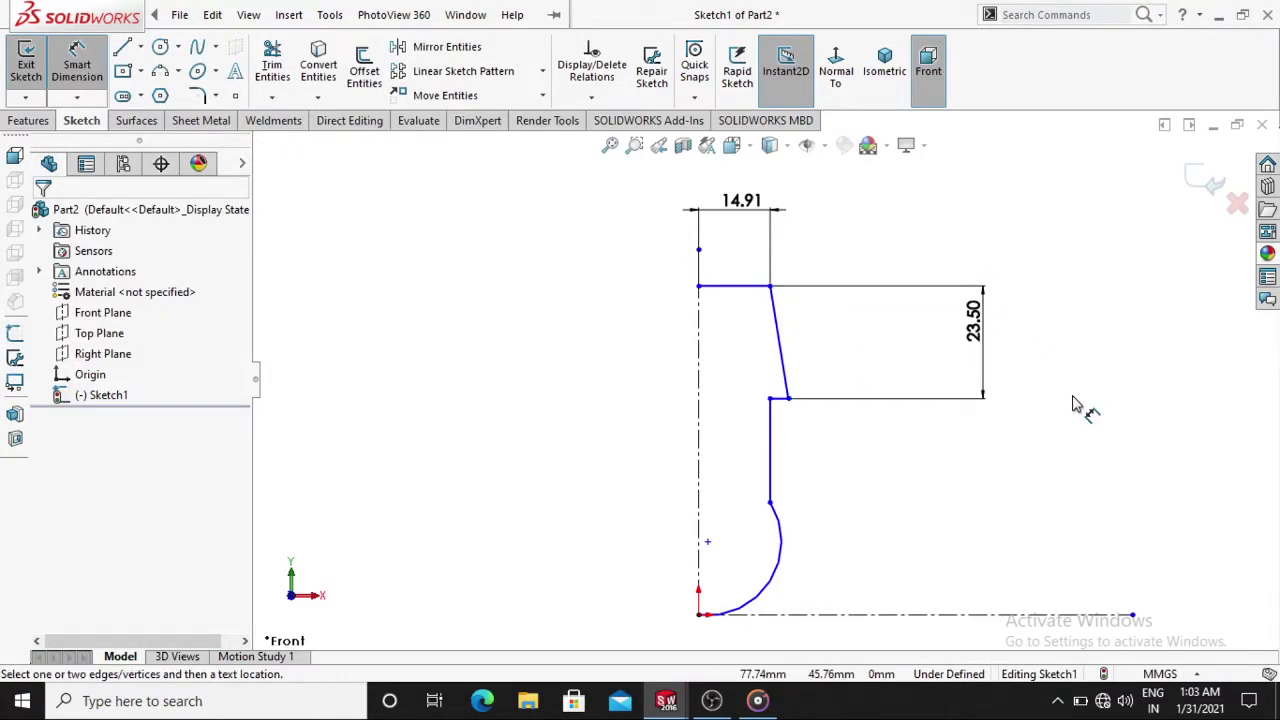
# Dimension the ledge width as 4 and the lower vertical line as 26.91
pyautogui.click(782, 403)
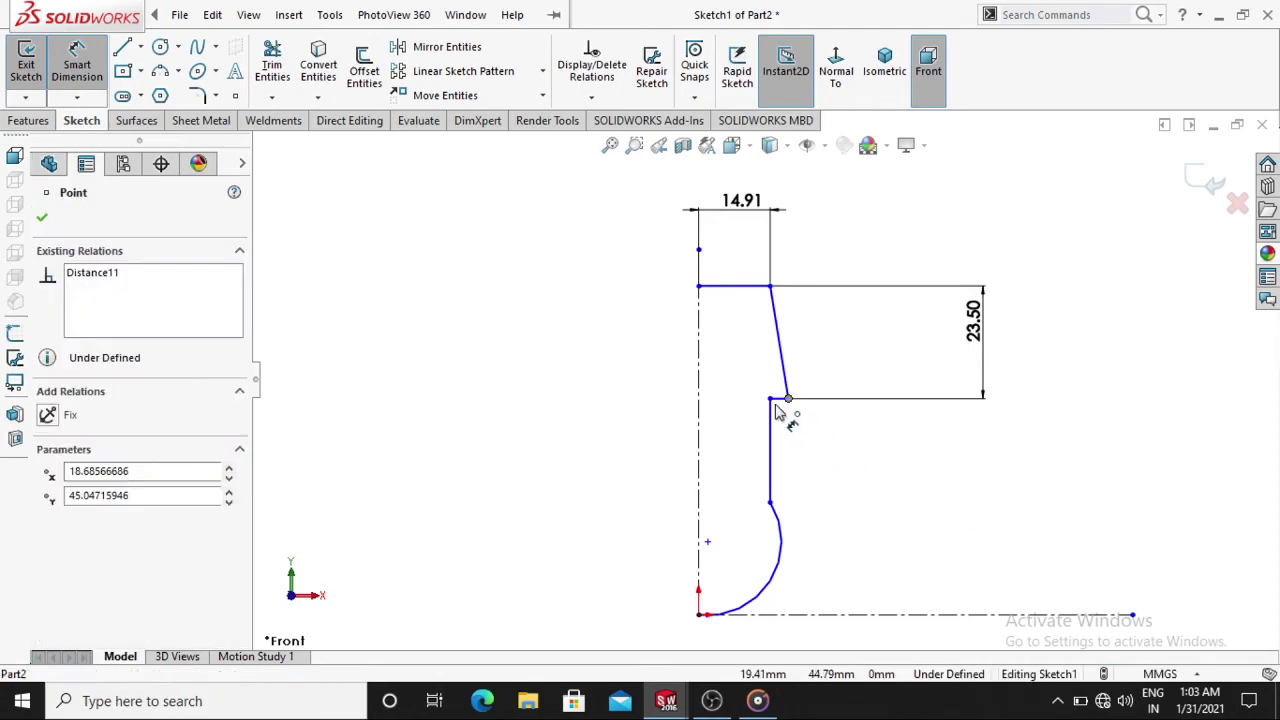
pyautogui.click(774, 412)
pyautogui.click(792, 445)
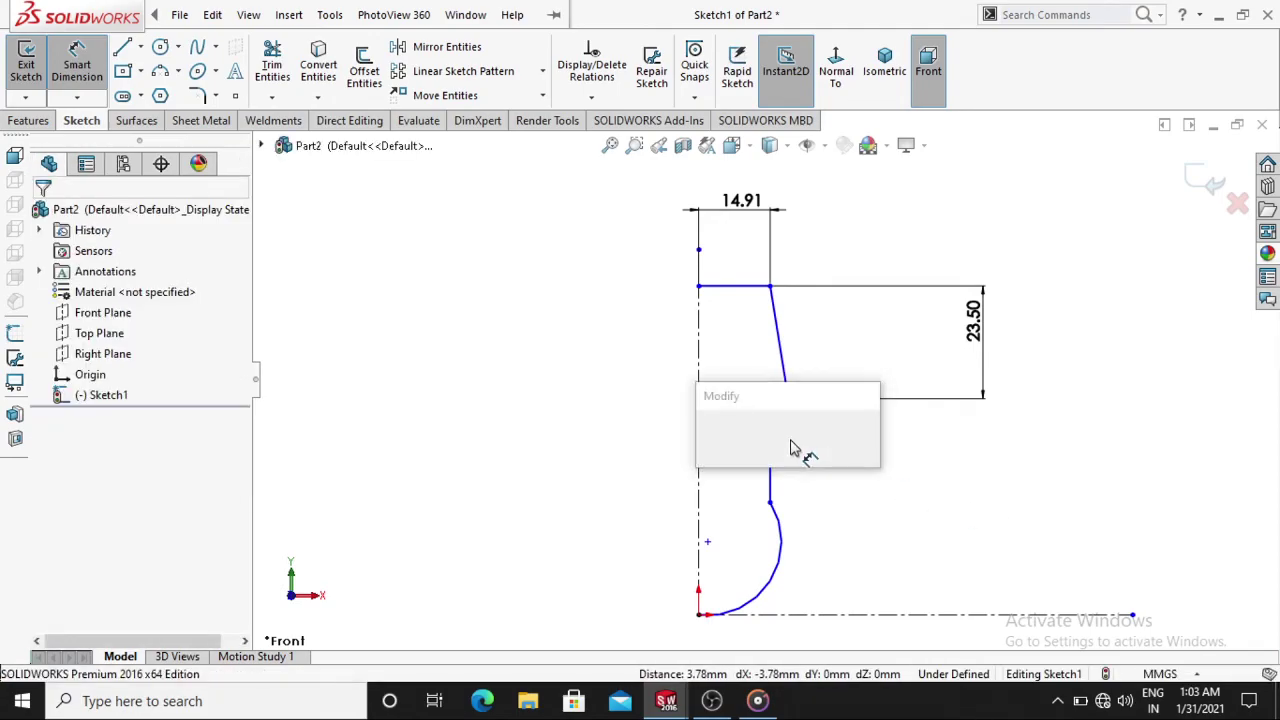
pyautogui.write('4')
pyautogui.press('Return')
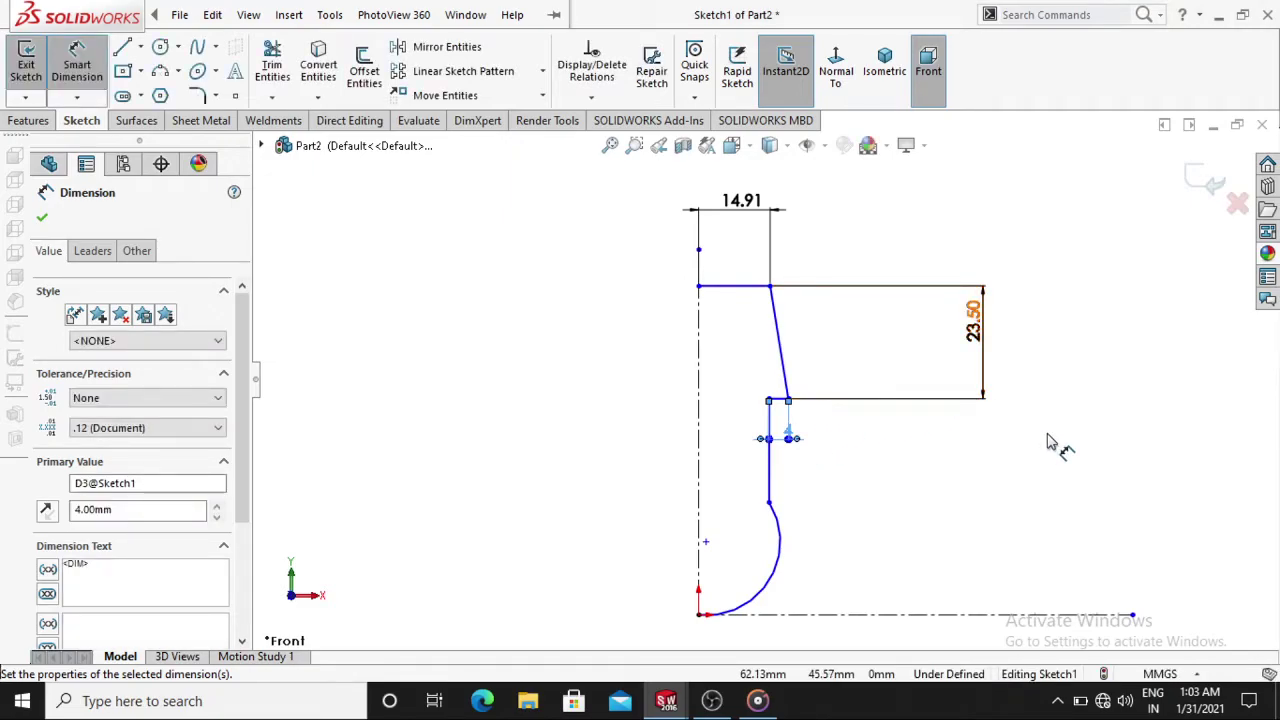
pyautogui.press('Escape')
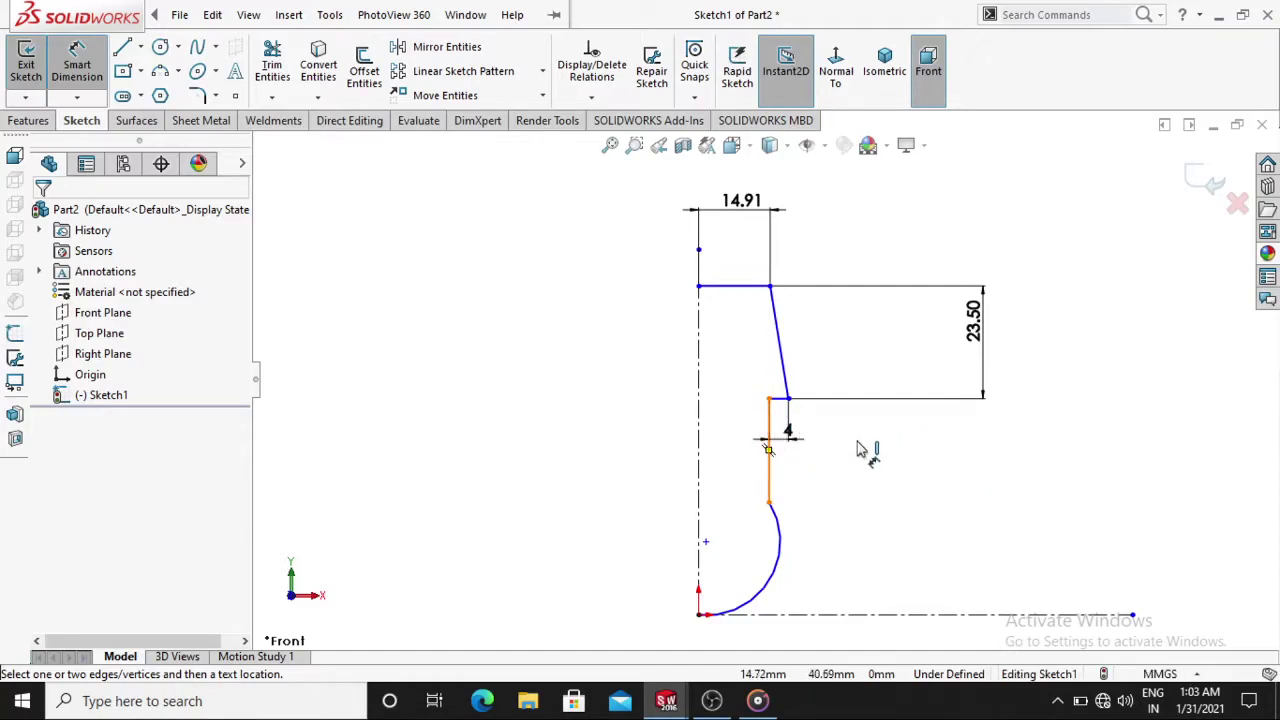
pyautogui.click(768, 450)
pyautogui.click(918, 455)
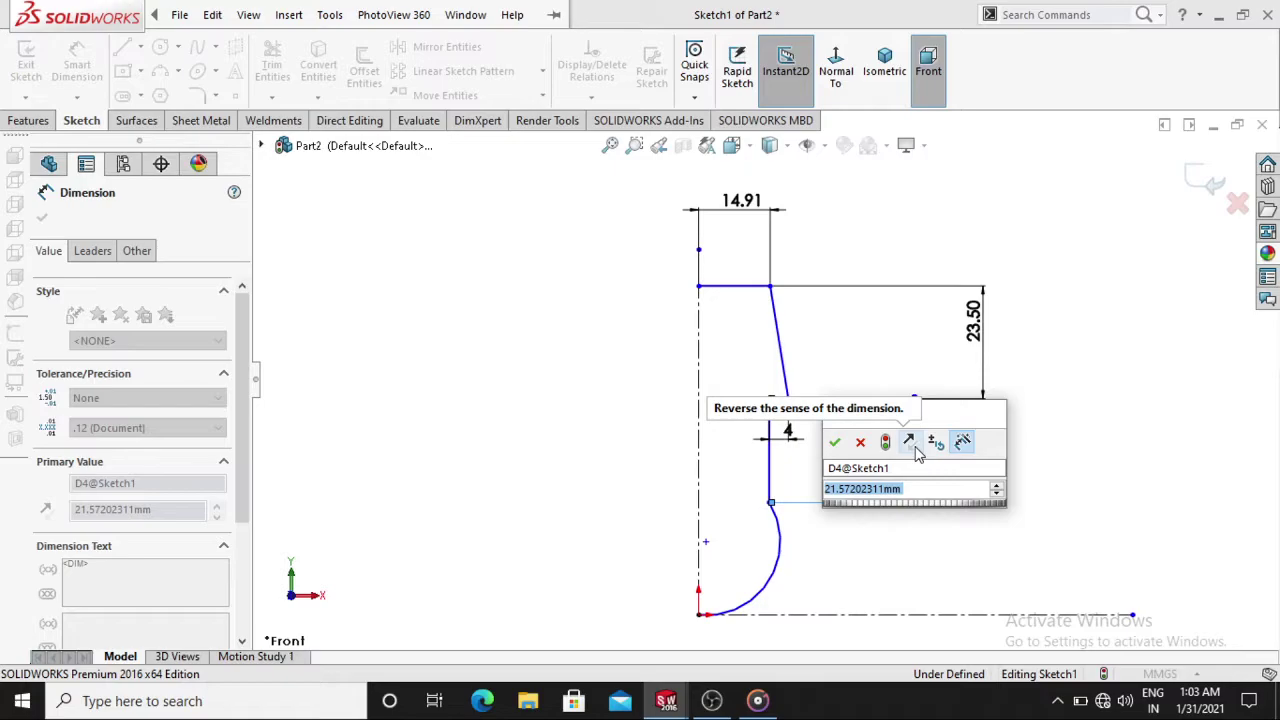
pyautogui.write('26')
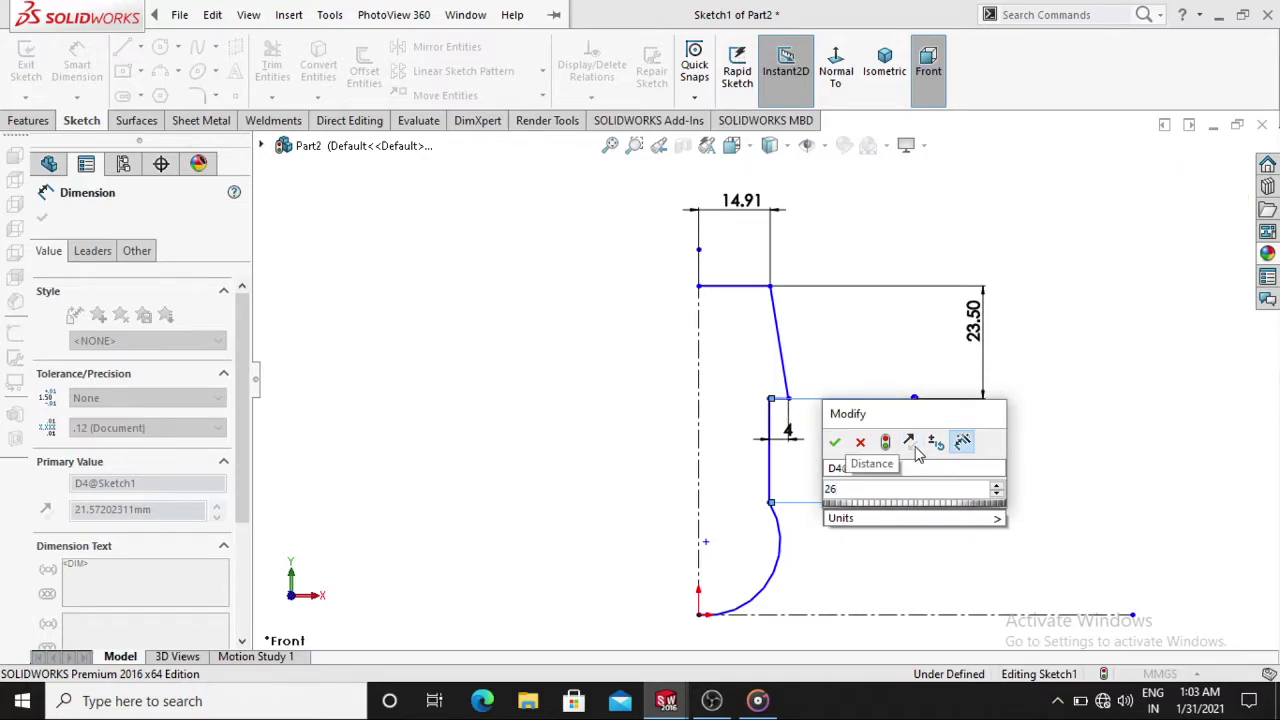
pyautogui.write('.91')
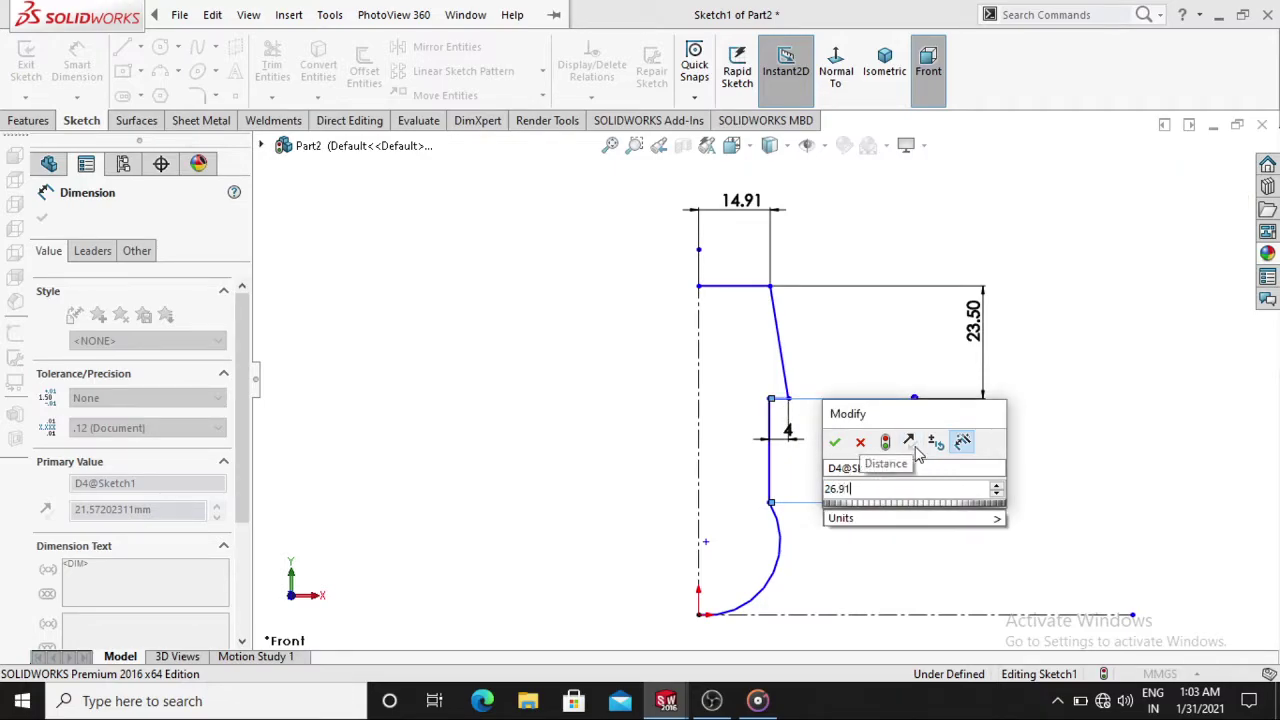
pyautogui.press('Return')
pyautogui.click(1015, 482)
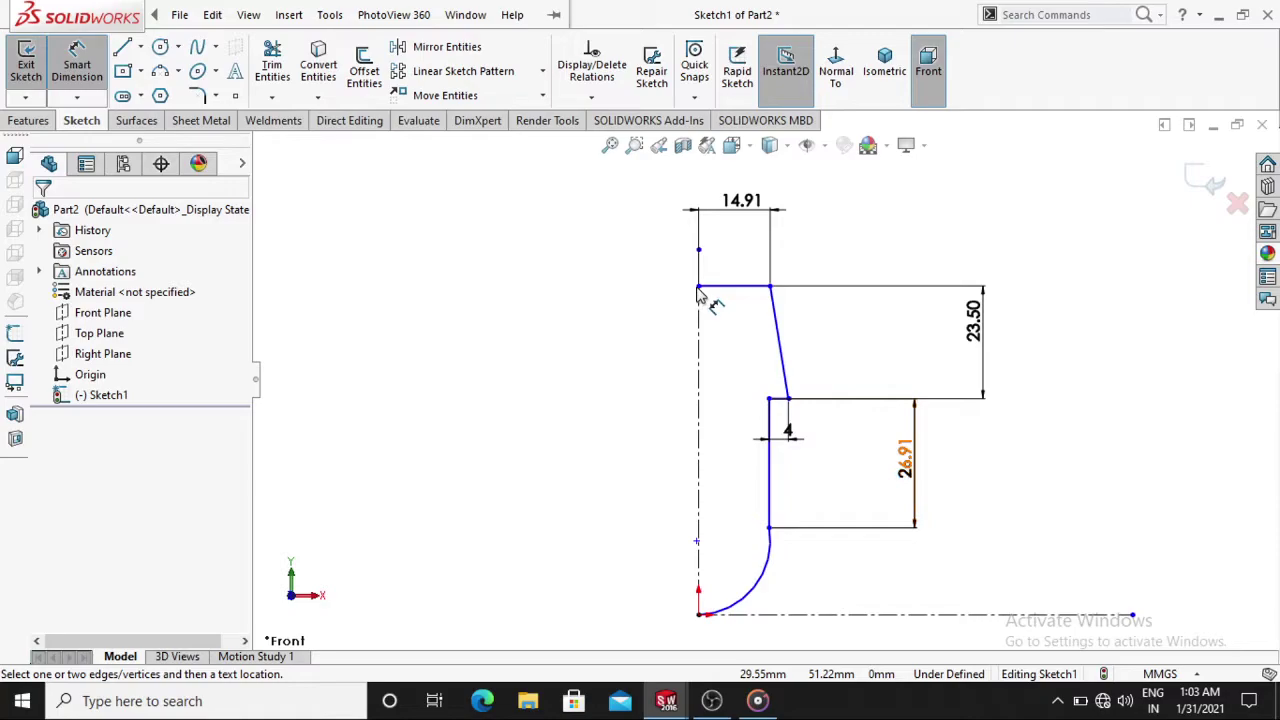
pyautogui.click(698, 436)
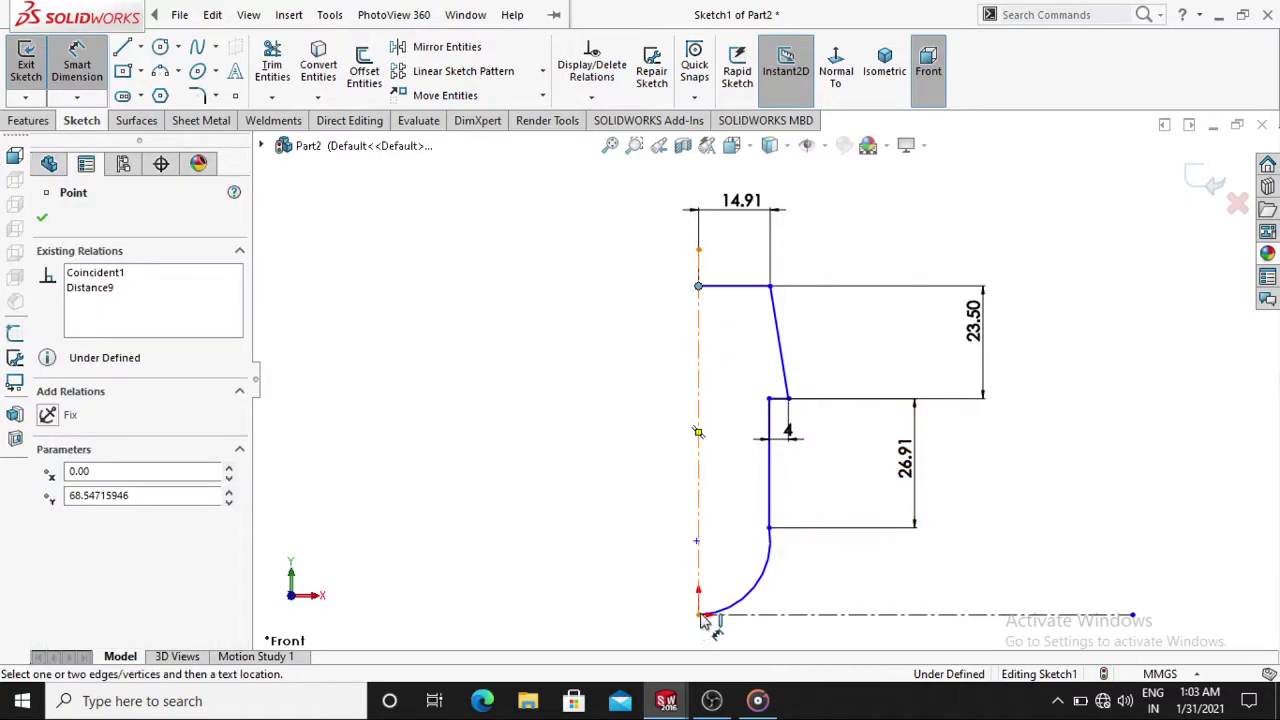
# Set the overall height to 90.50 and the inner line's offset from the centerline to 14
pyautogui.click(702, 617)
pyautogui.click(529, 492)
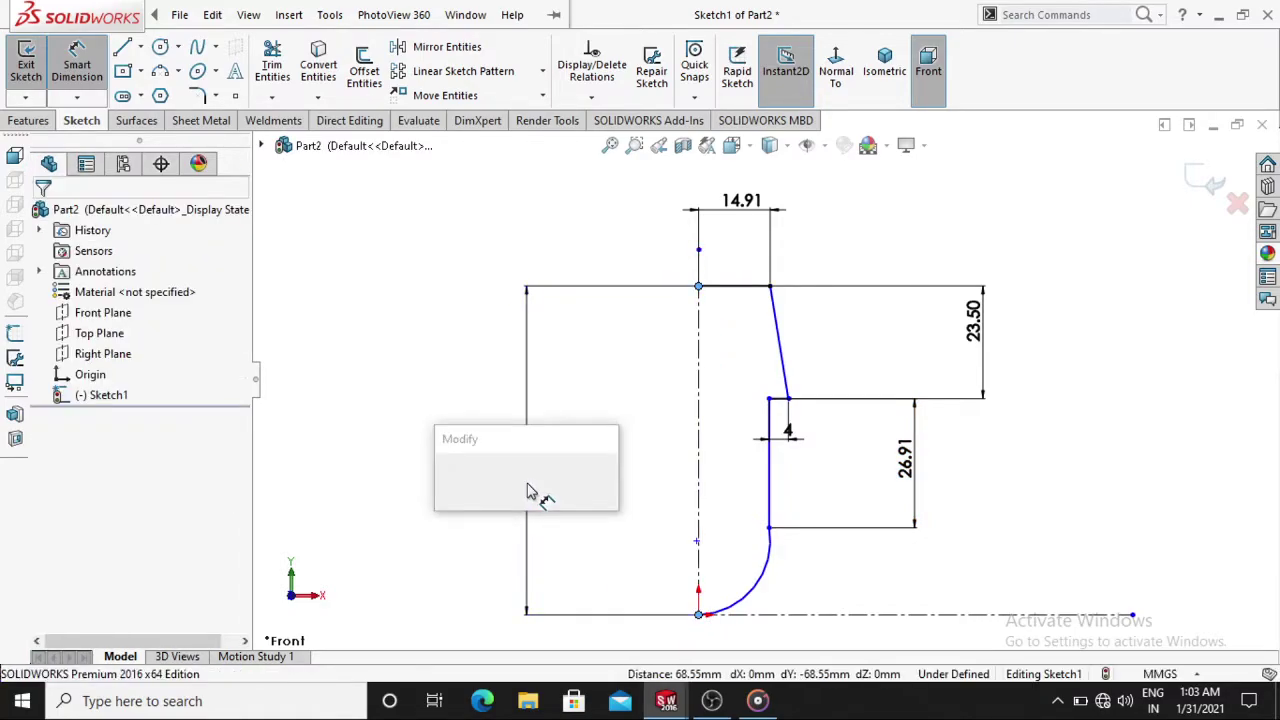
pyautogui.write('90.')
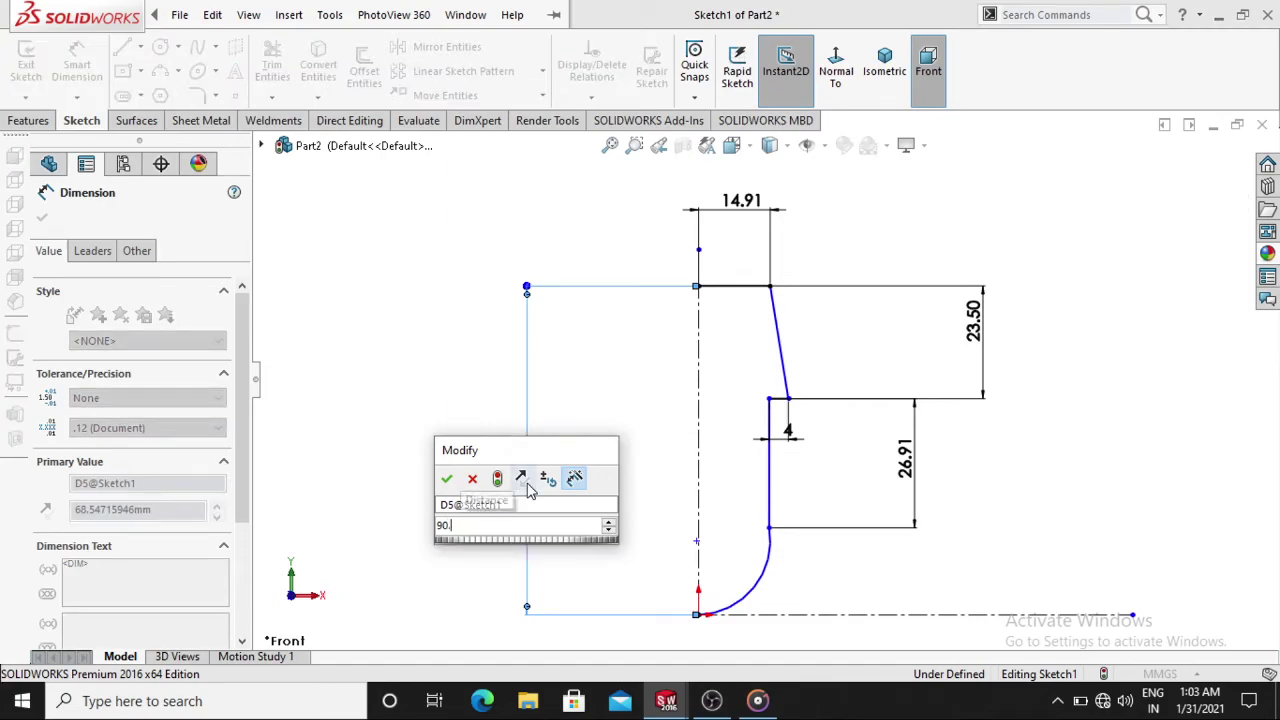
pyautogui.write('5')
pyautogui.press('Return')
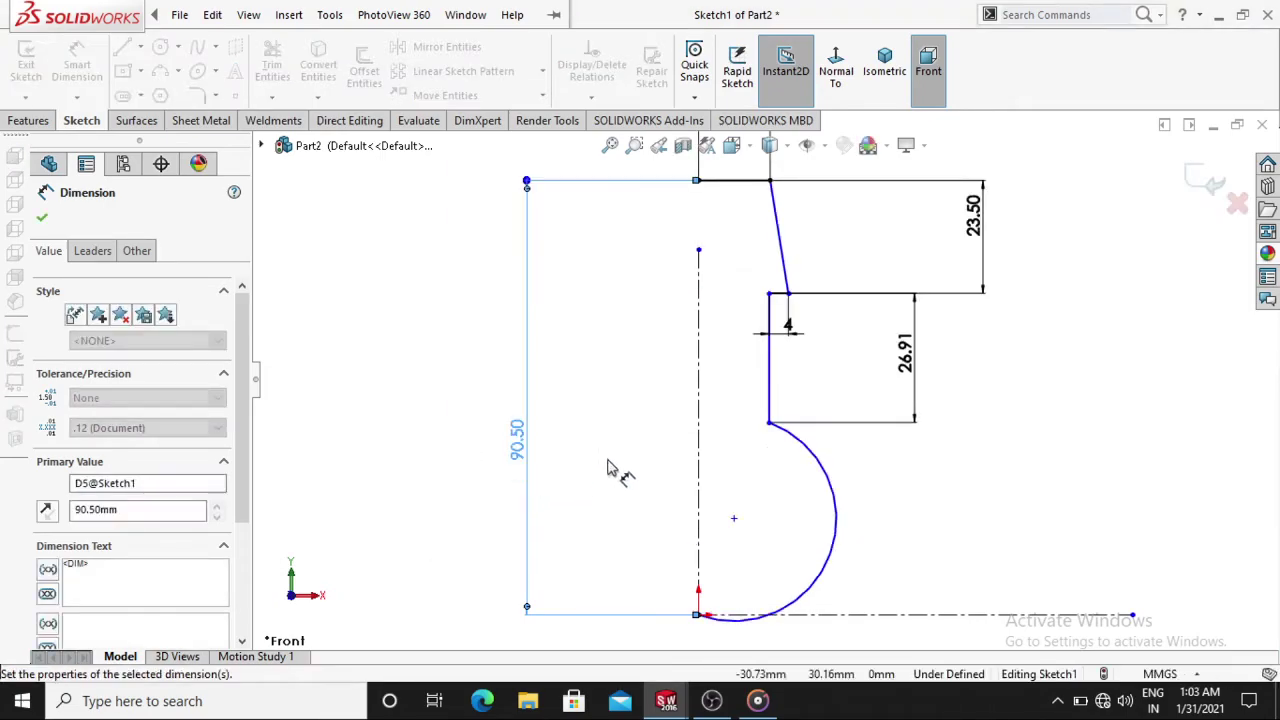
pyautogui.scroll(2, 1030, 420)
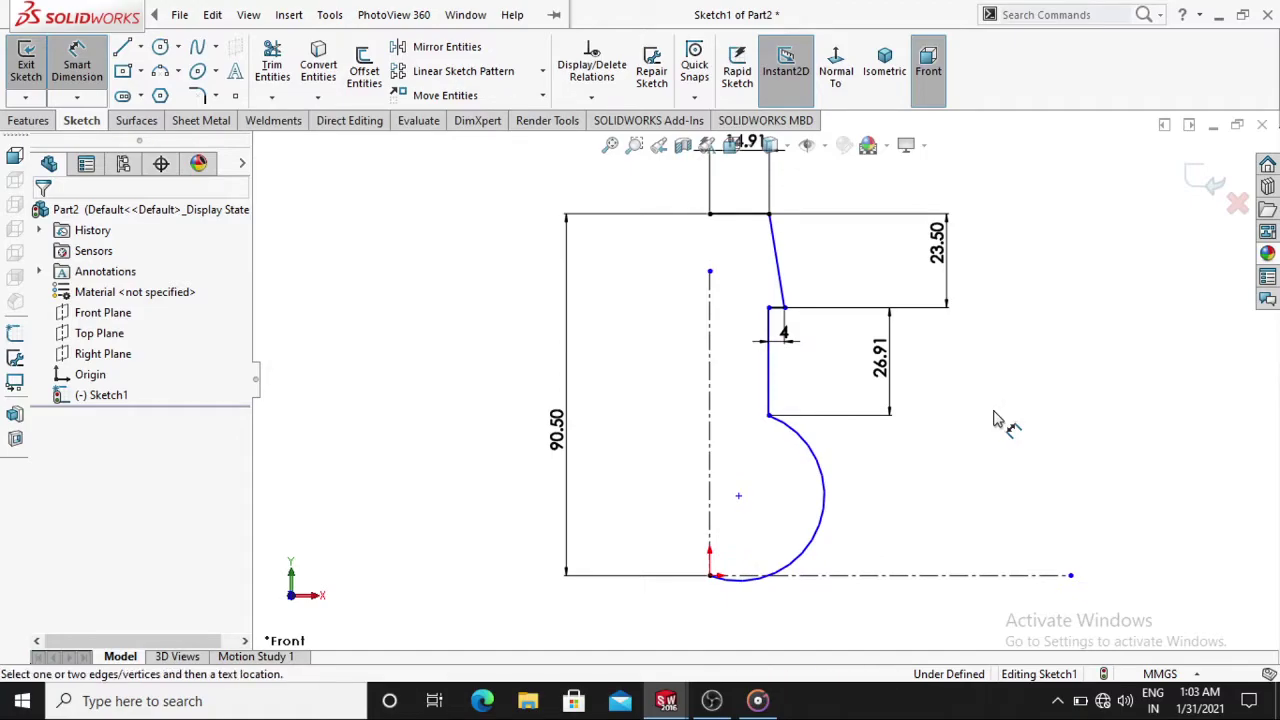
pyautogui.click(768, 374)
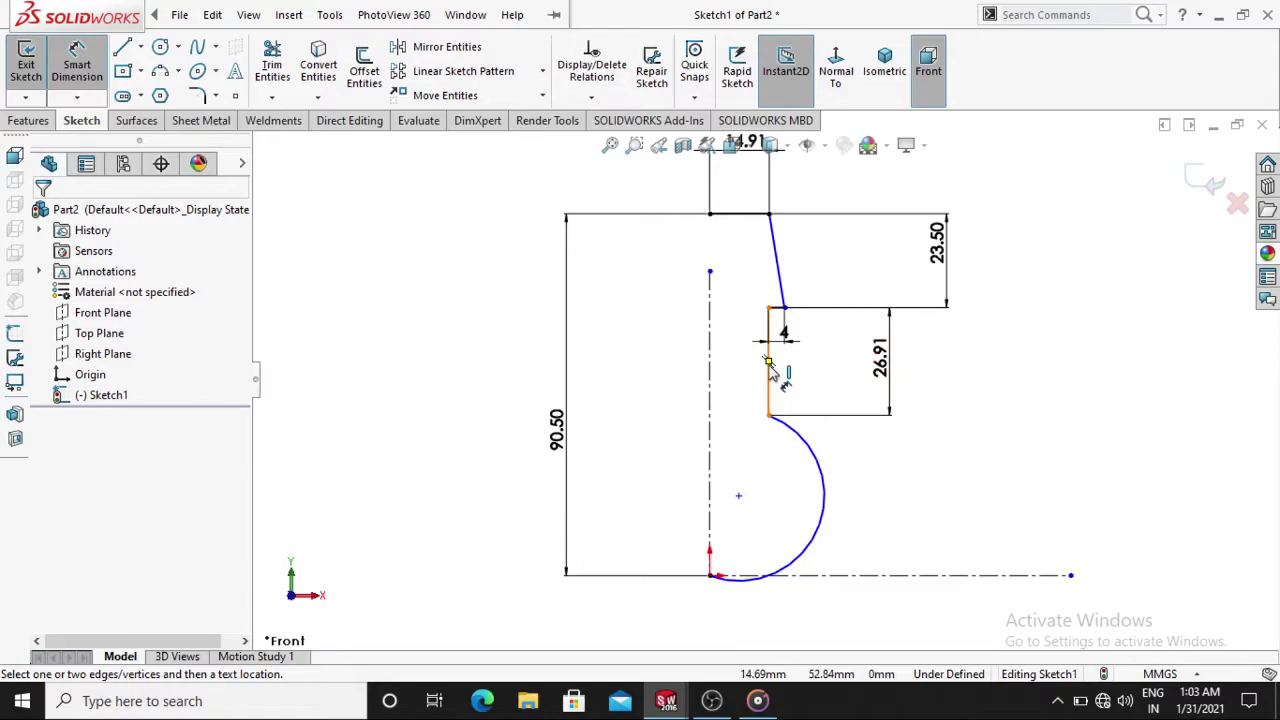
pyautogui.click(709, 420)
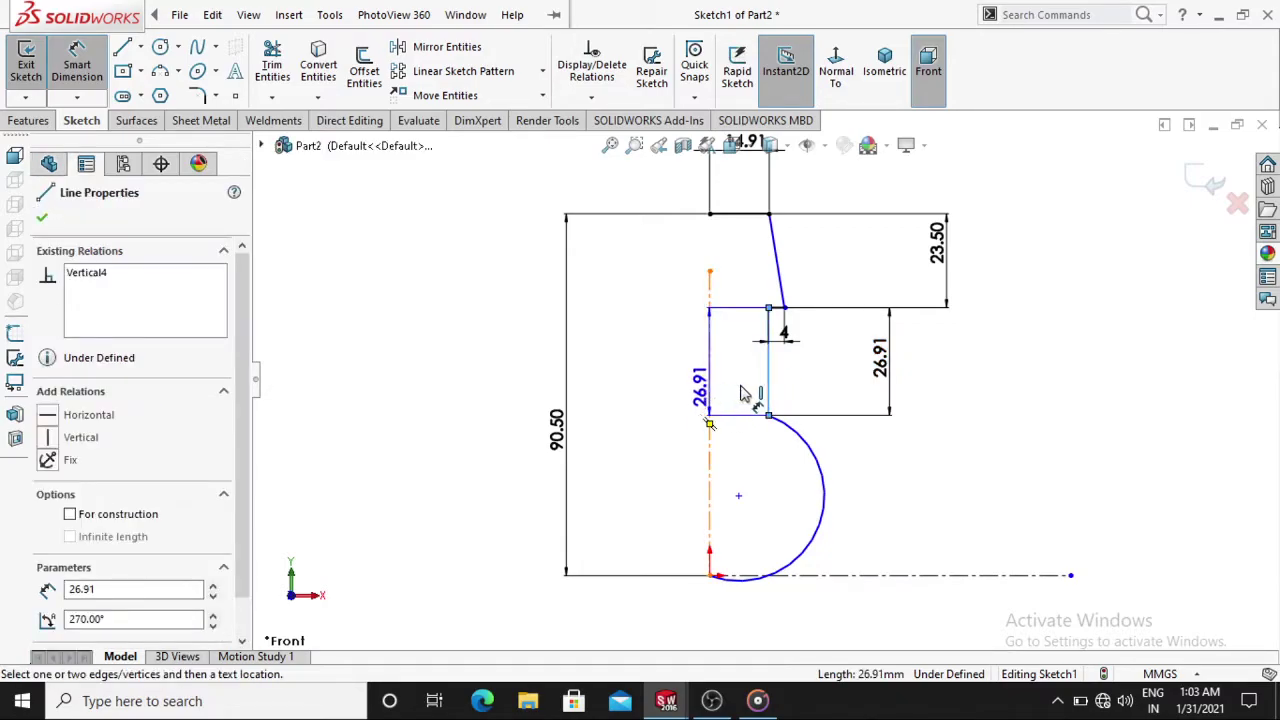
pyautogui.click(767, 395)
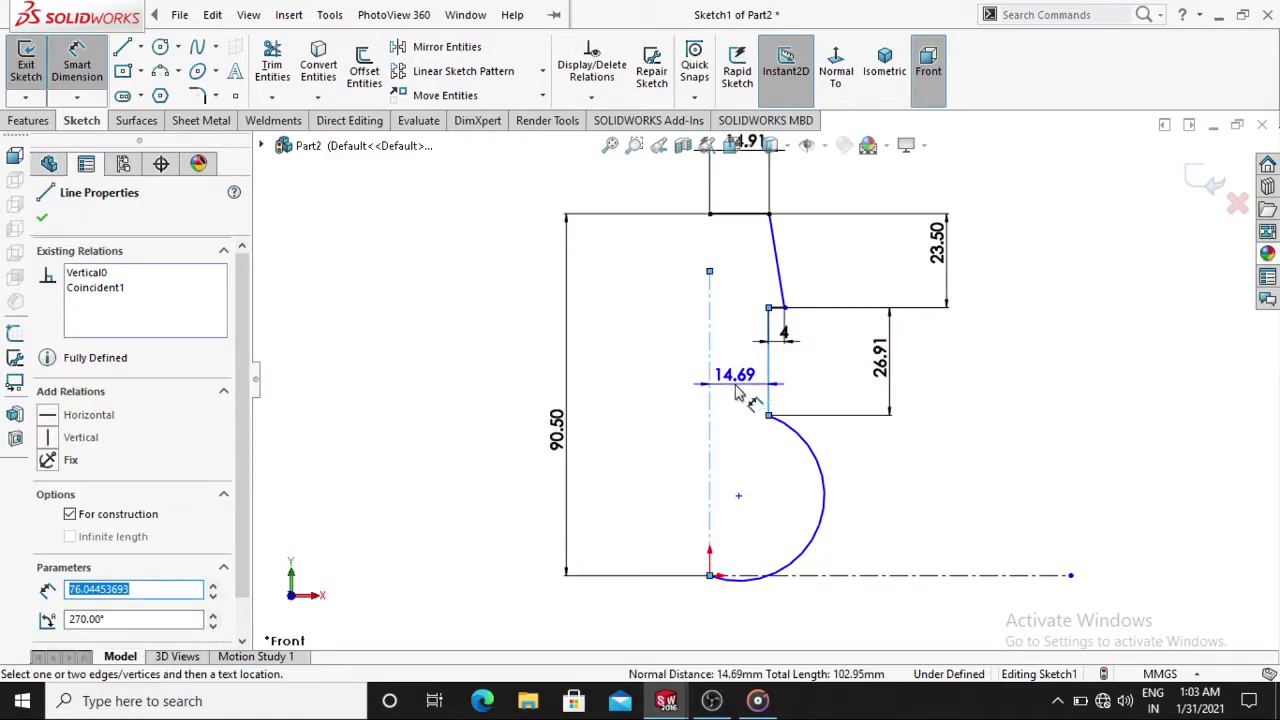
pyautogui.click(737, 393)
pyautogui.write('14')
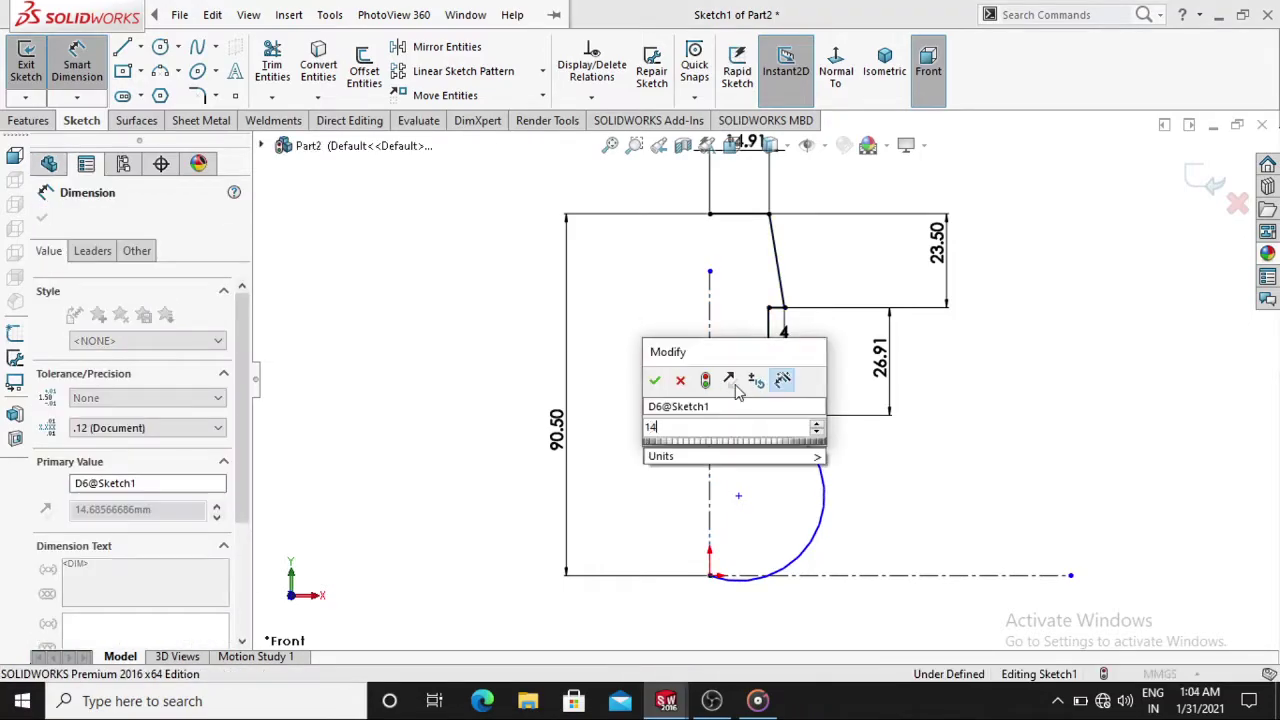
pyautogui.press('Return')
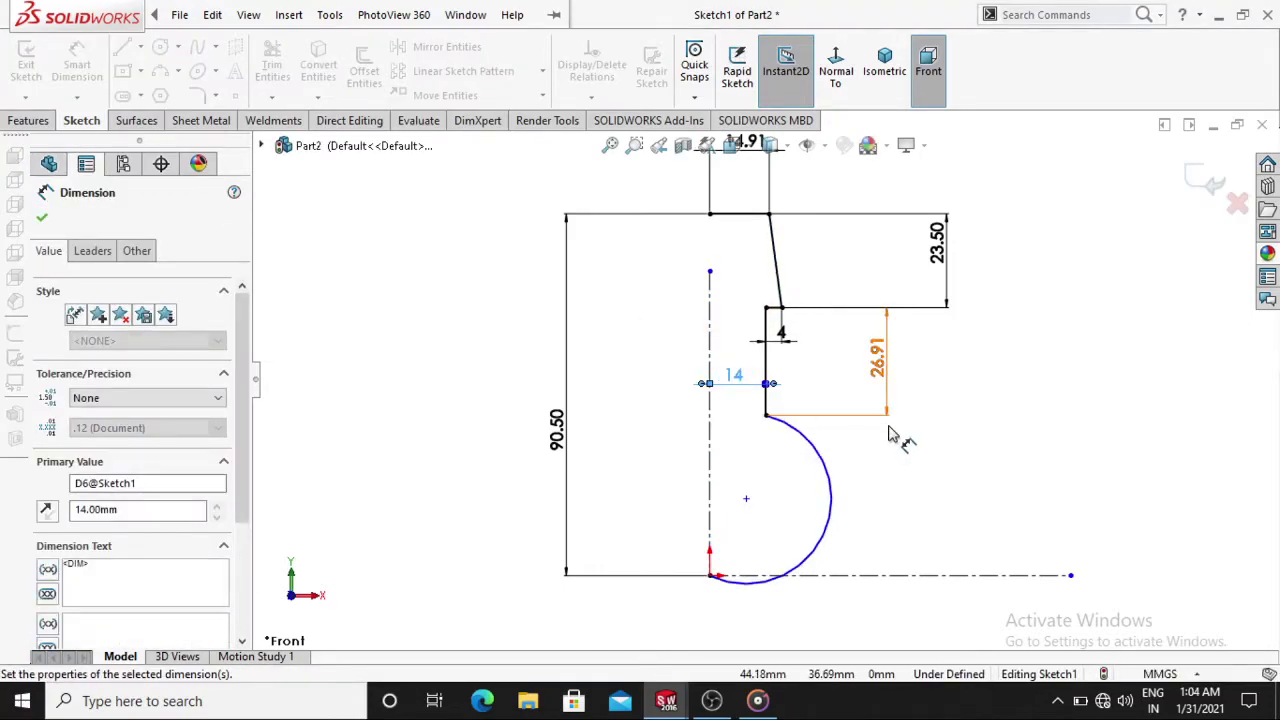
pyautogui.press('Escape')
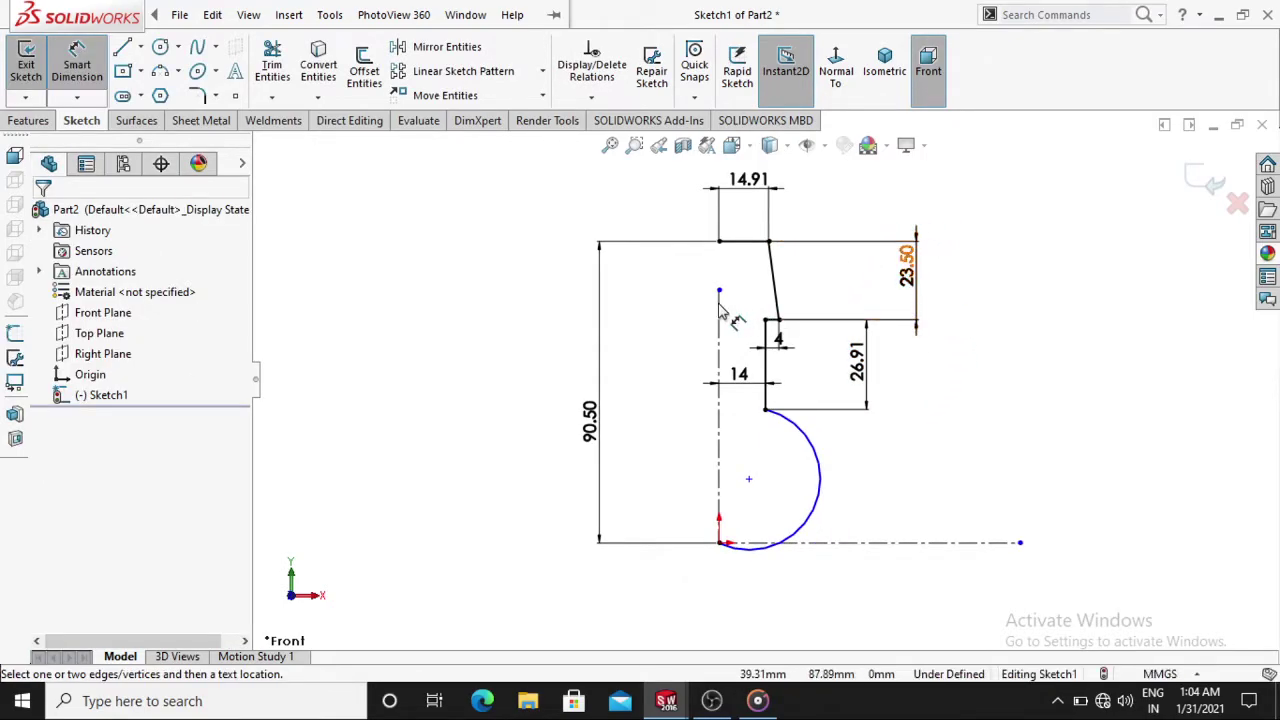
# Add the 7.49° slope angle as a driven dimension and set the arc radius to 22.5
pyautogui.click(773, 285)
pyautogui.click(776, 297)
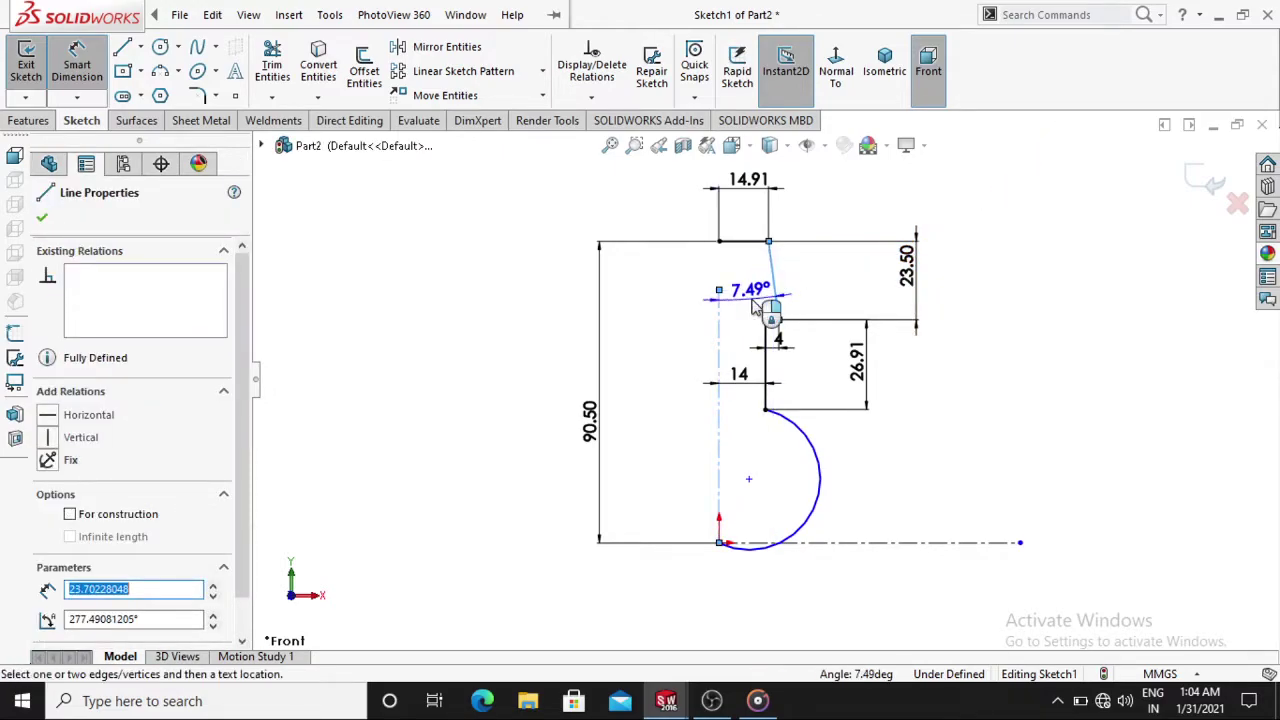
pyautogui.click(757, 308)
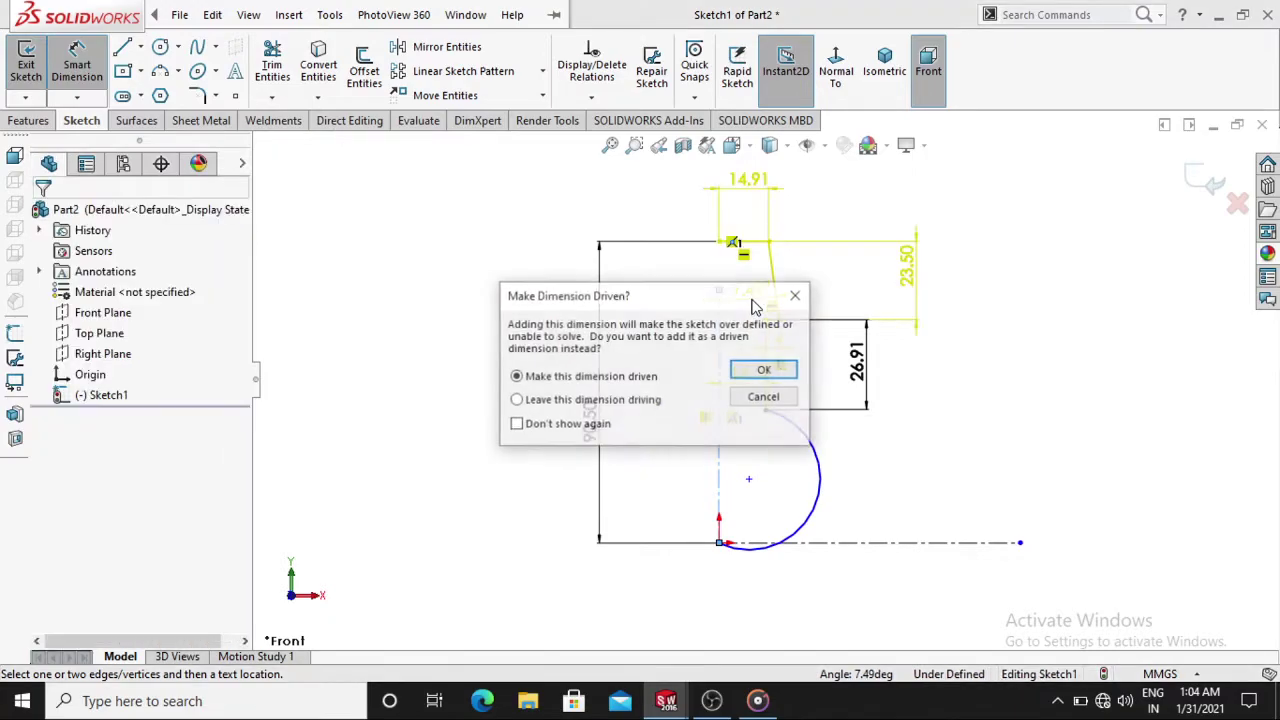
pyautogui.click(765, 370)
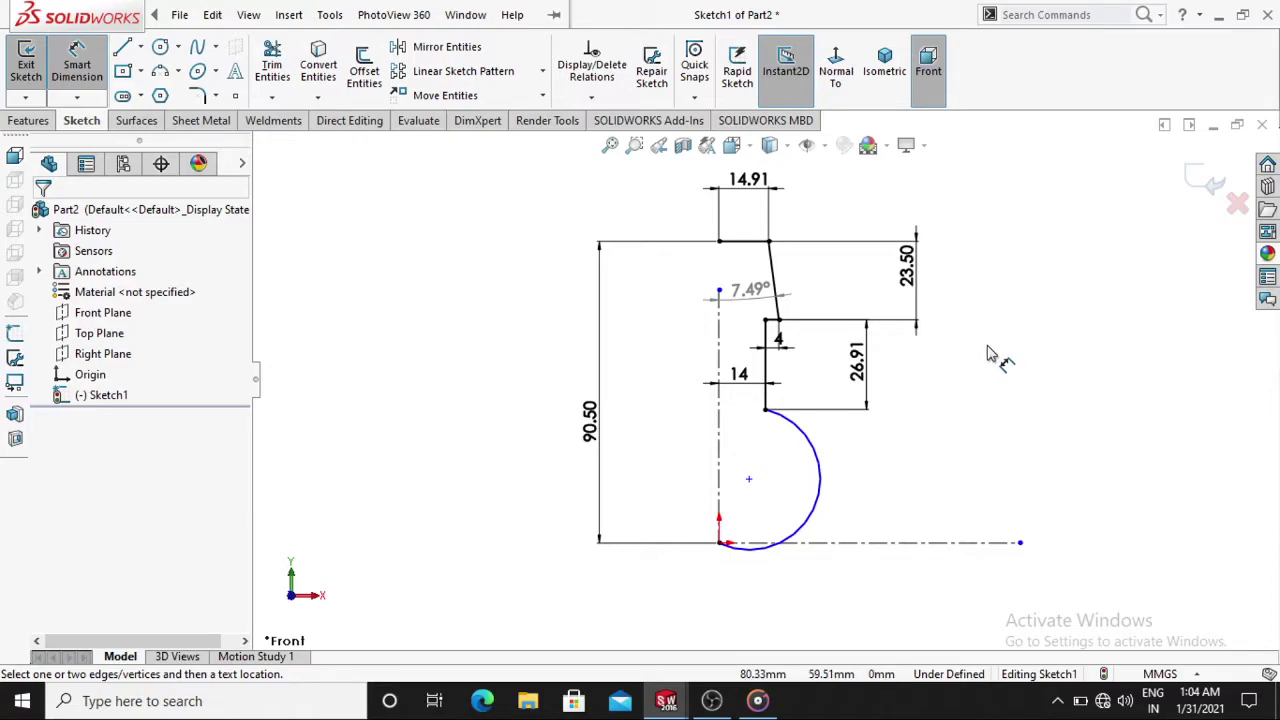
pyautogui.click(820, 478)
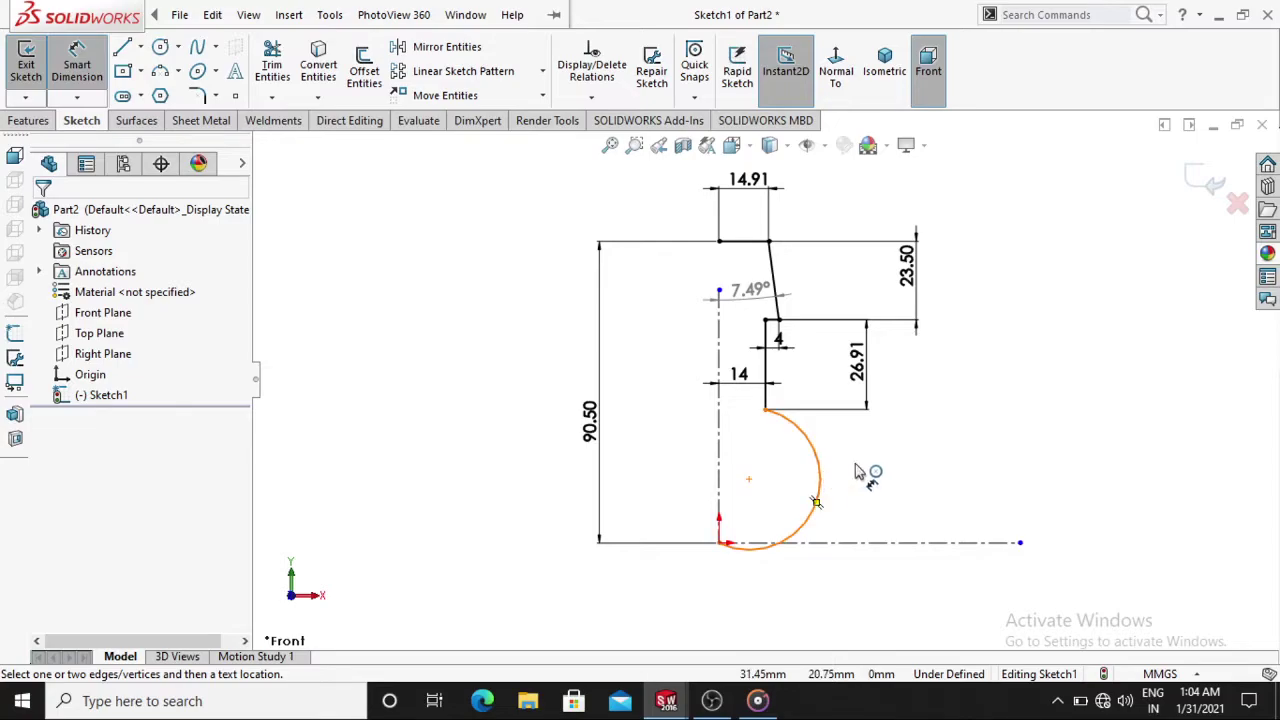
pyautogui.click(1013, 433)
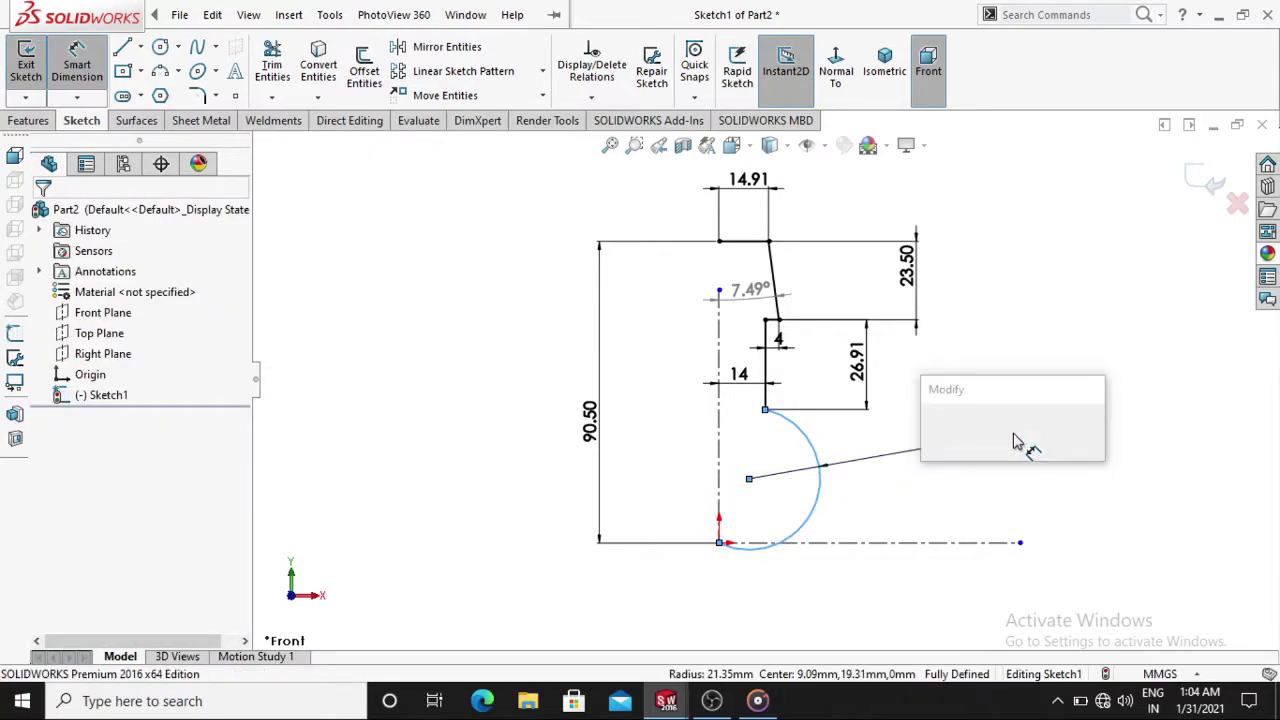
pyautogui.write('22')
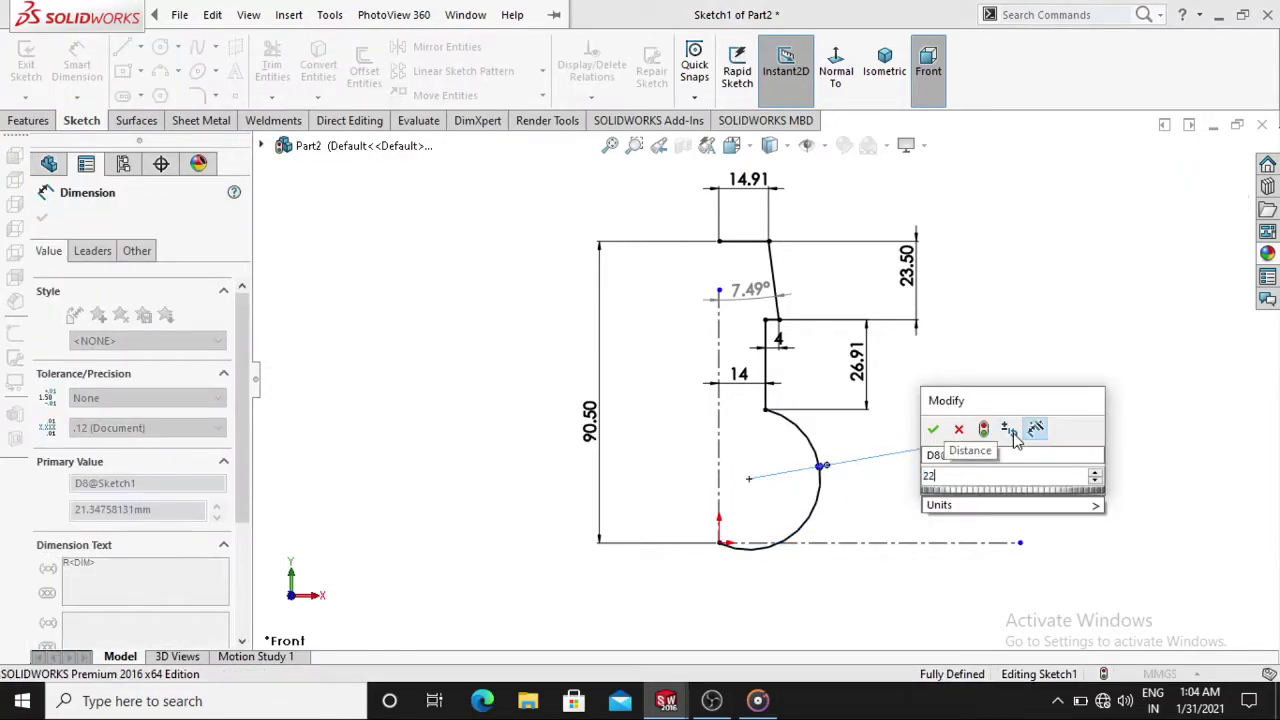
pyautogui.write('.5')
pyautogui.press('Return')
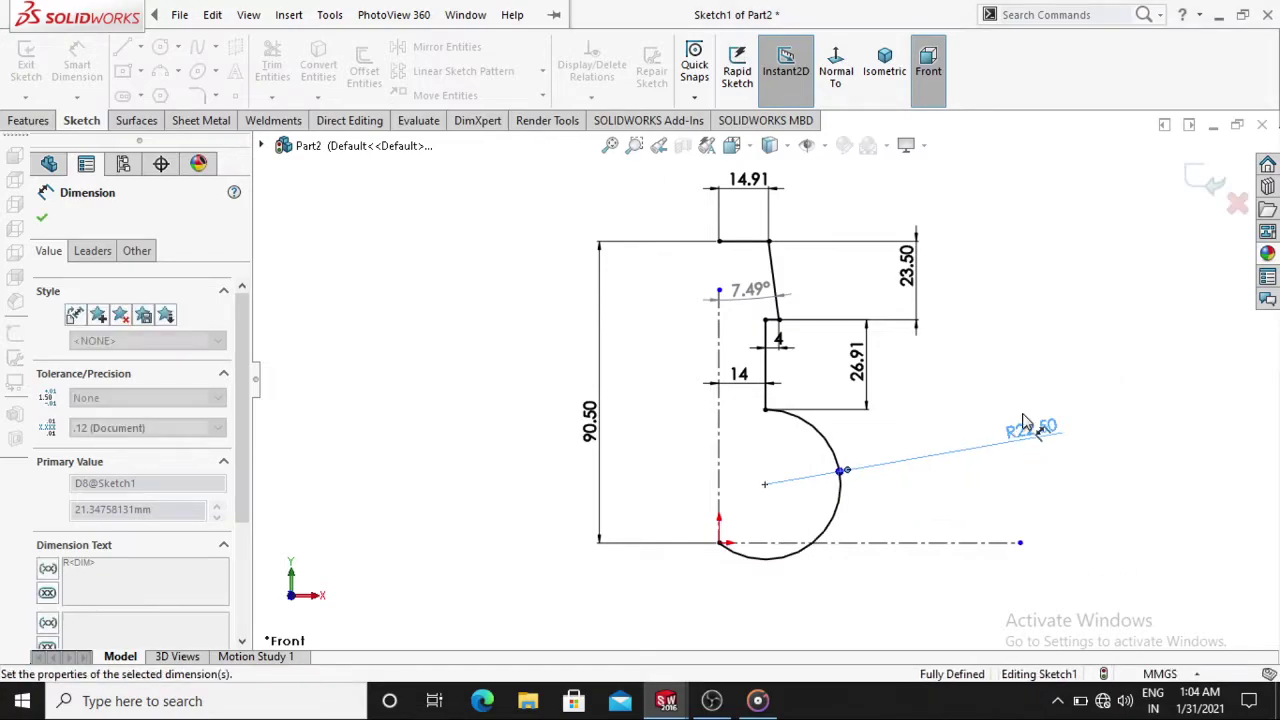
# Dimension the arc's top endpoint to the origin, keeping 40.09 as a driven reference
pyautogui.press('Escape')
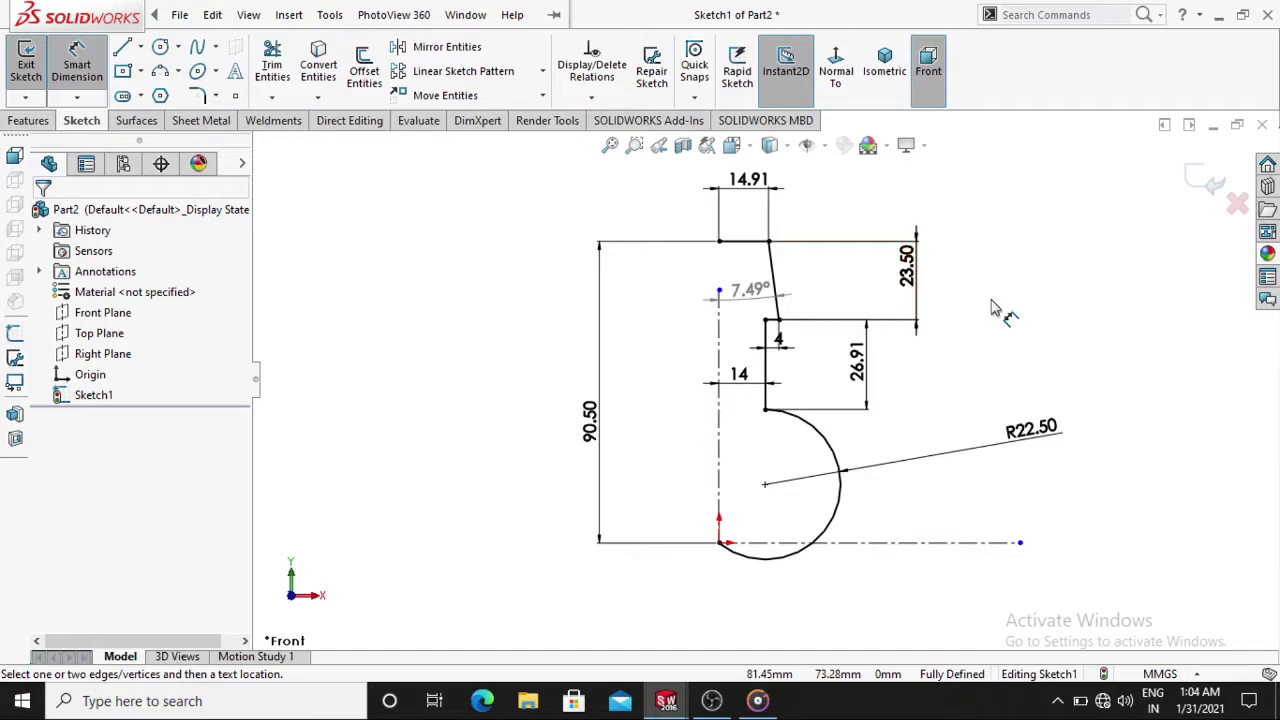
pyautogui.click(766, 412)
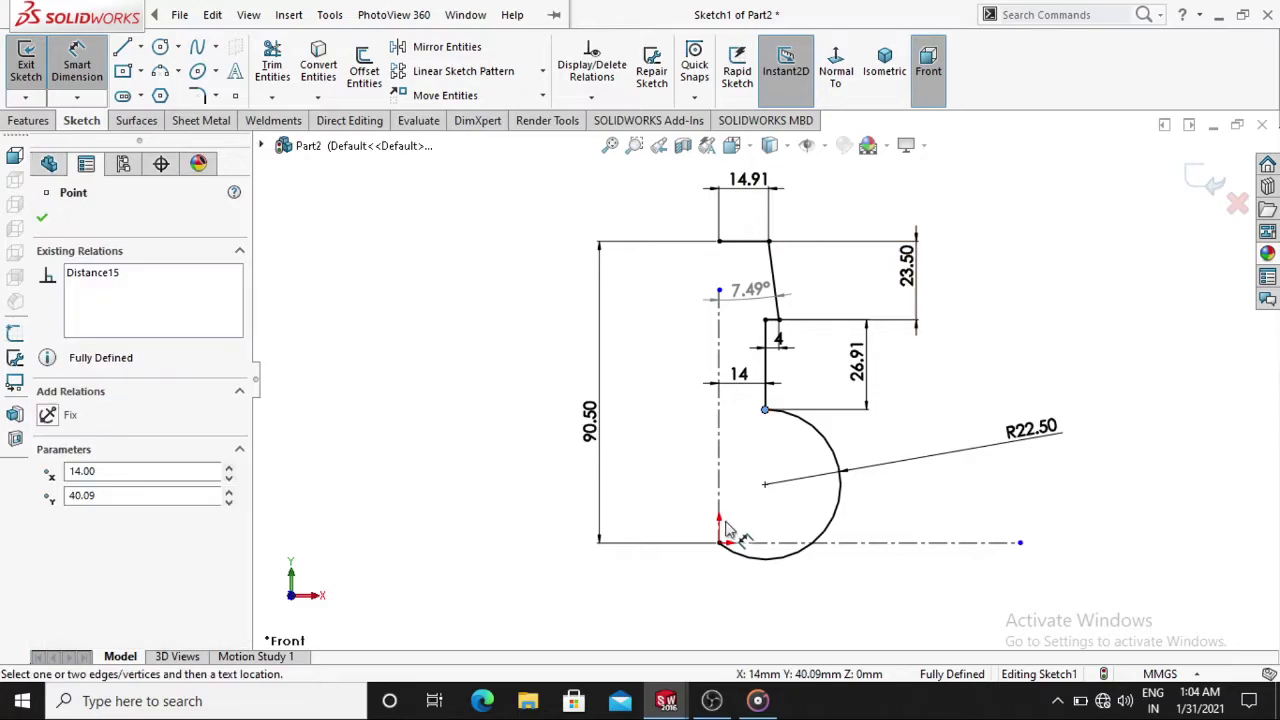
pyautogui.click(719, 543)
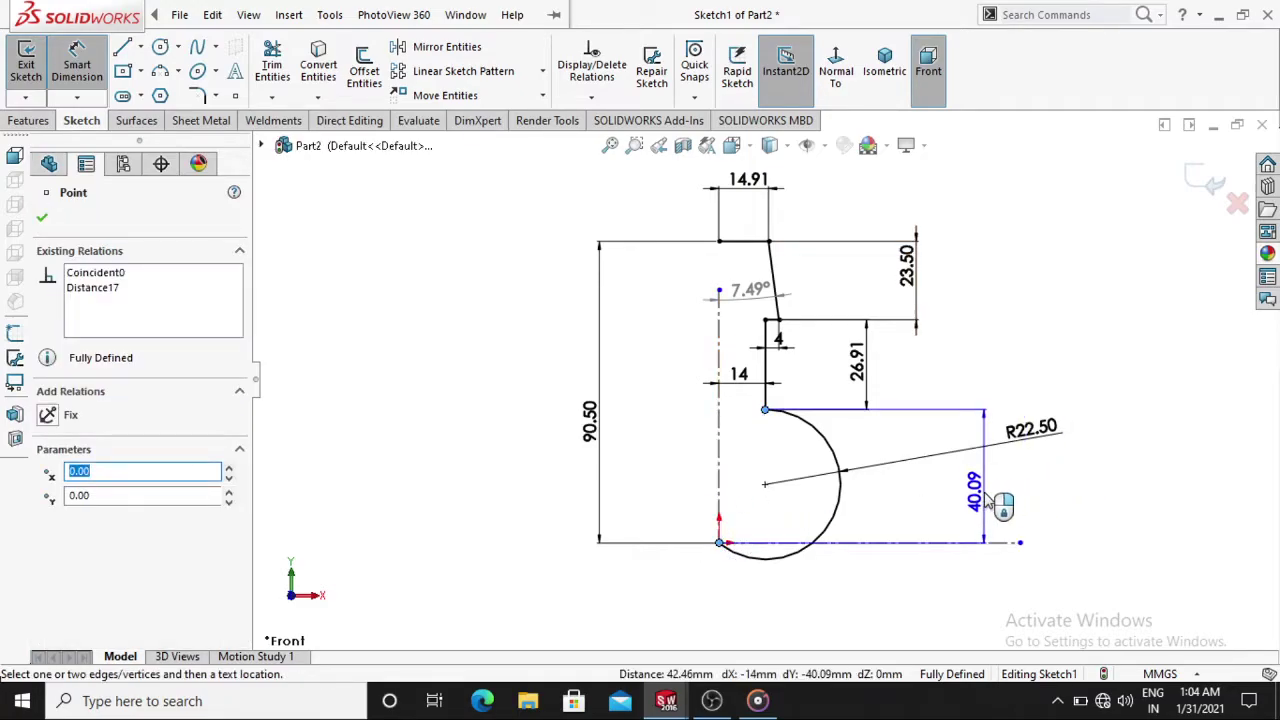
pyautogui.click(989, 503)
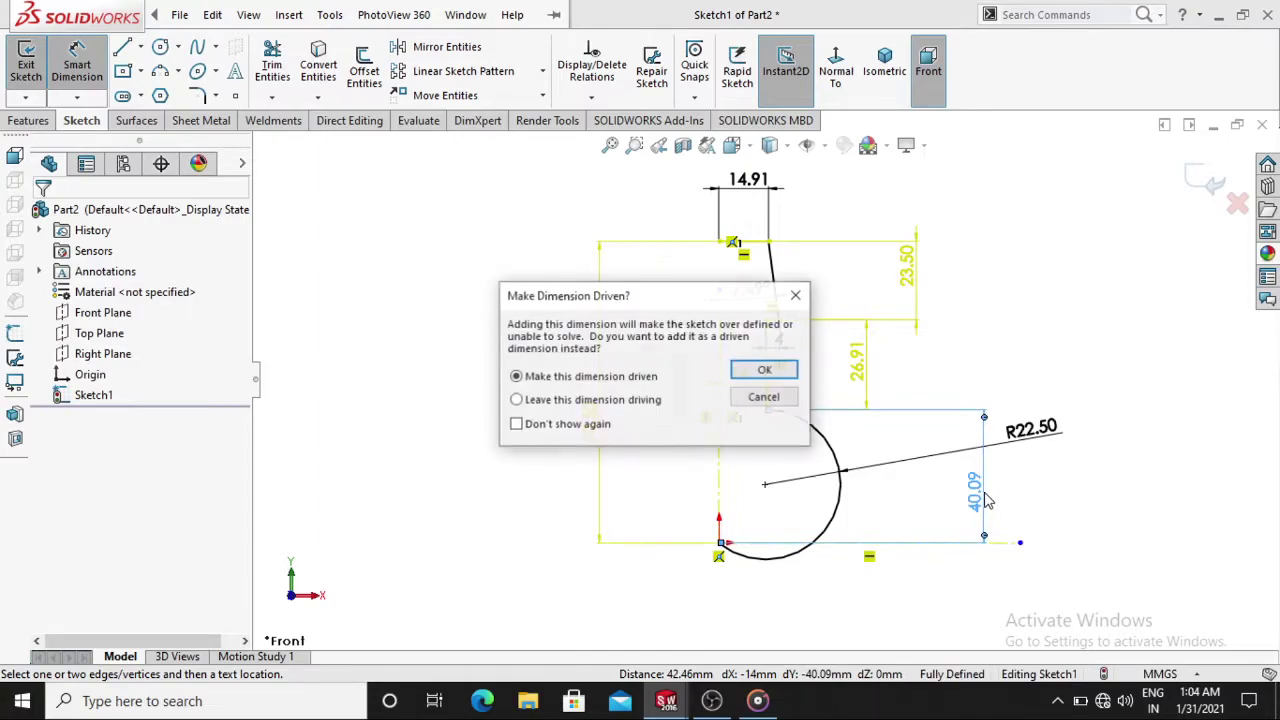
pyautogui.click(780, 372)
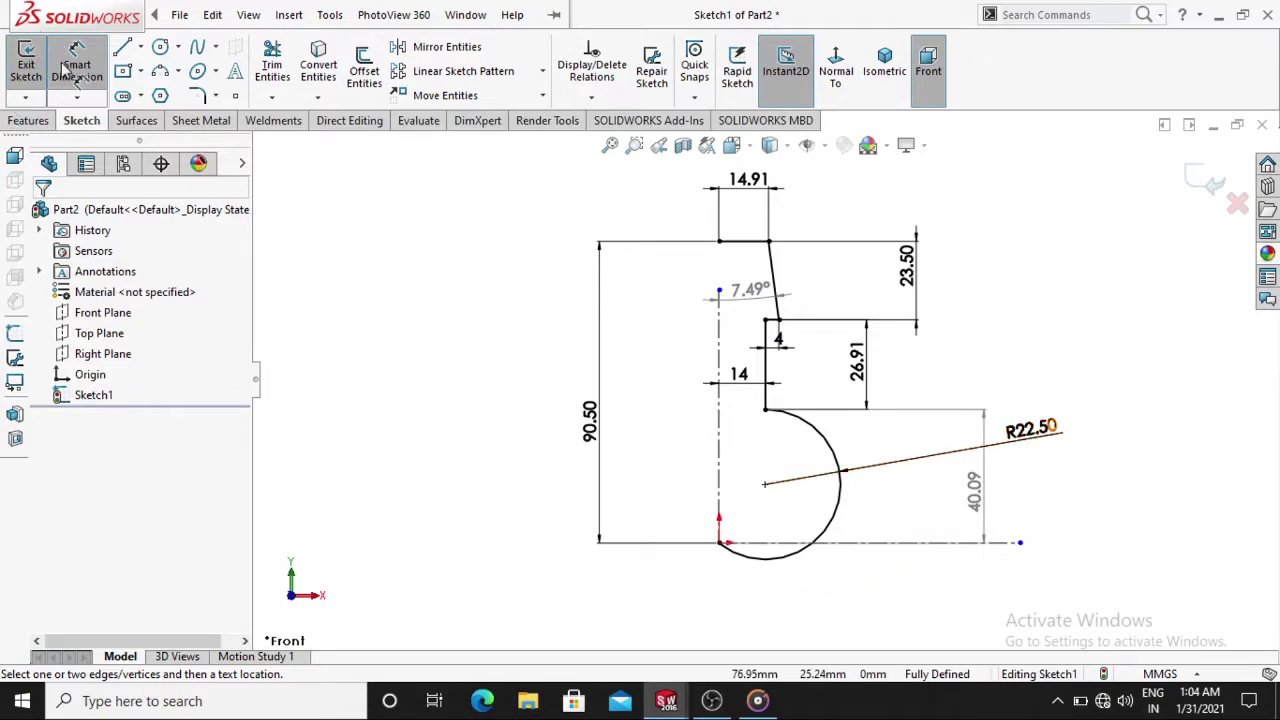
# Begin a distance dimension from the bottom centreline to the arc centre, then cancel it
pyautogui.click(842, 546)
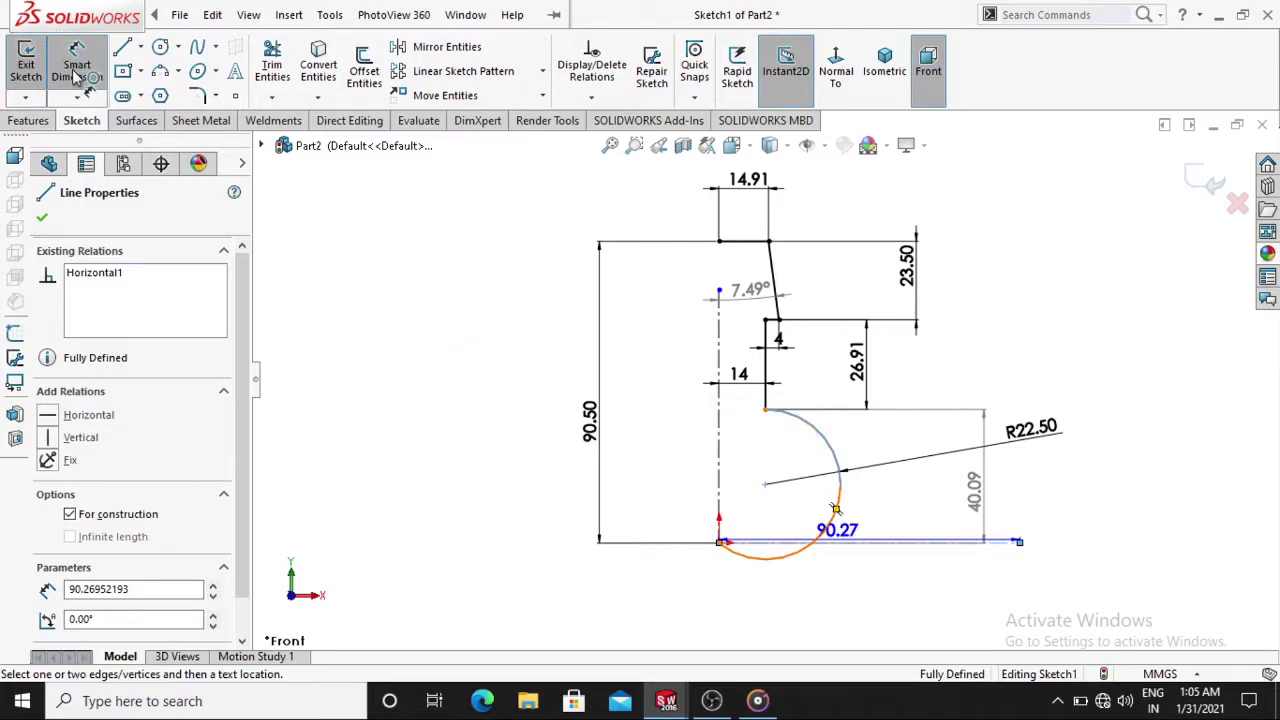
pyautogui.click(836, 510)
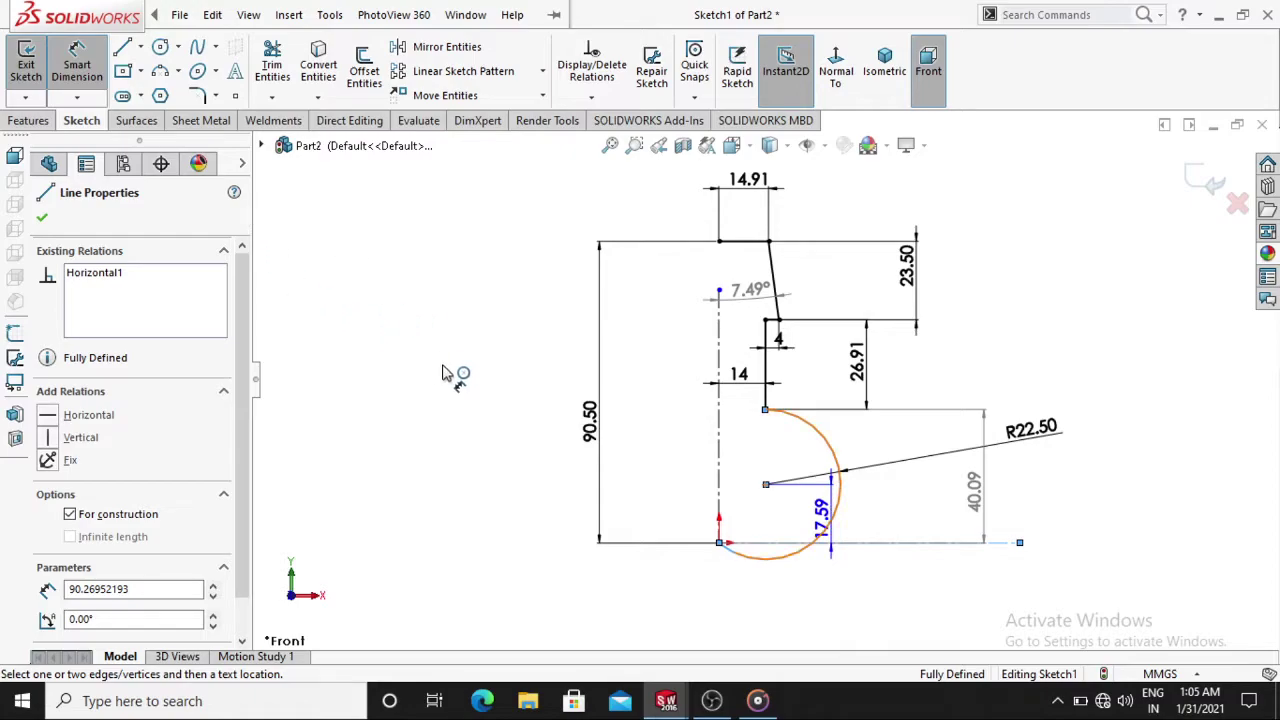
pyautogui.press('Escape')
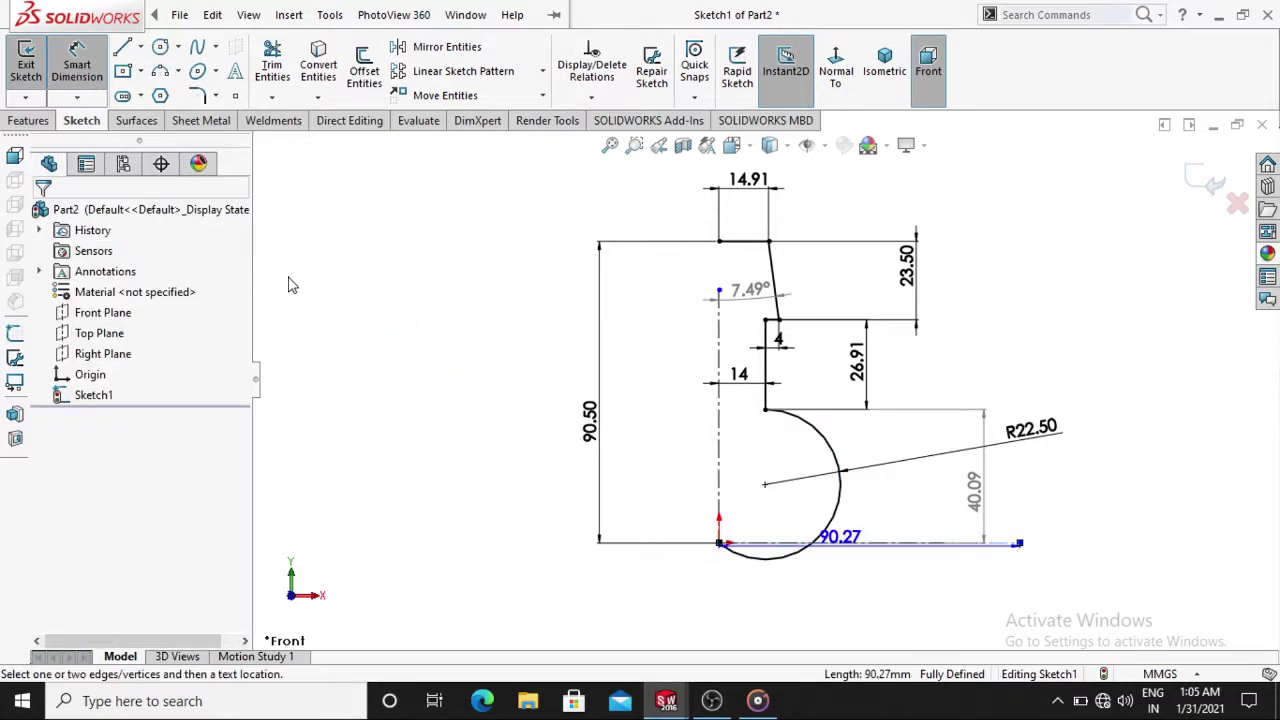
pyautogui.press('Escape')
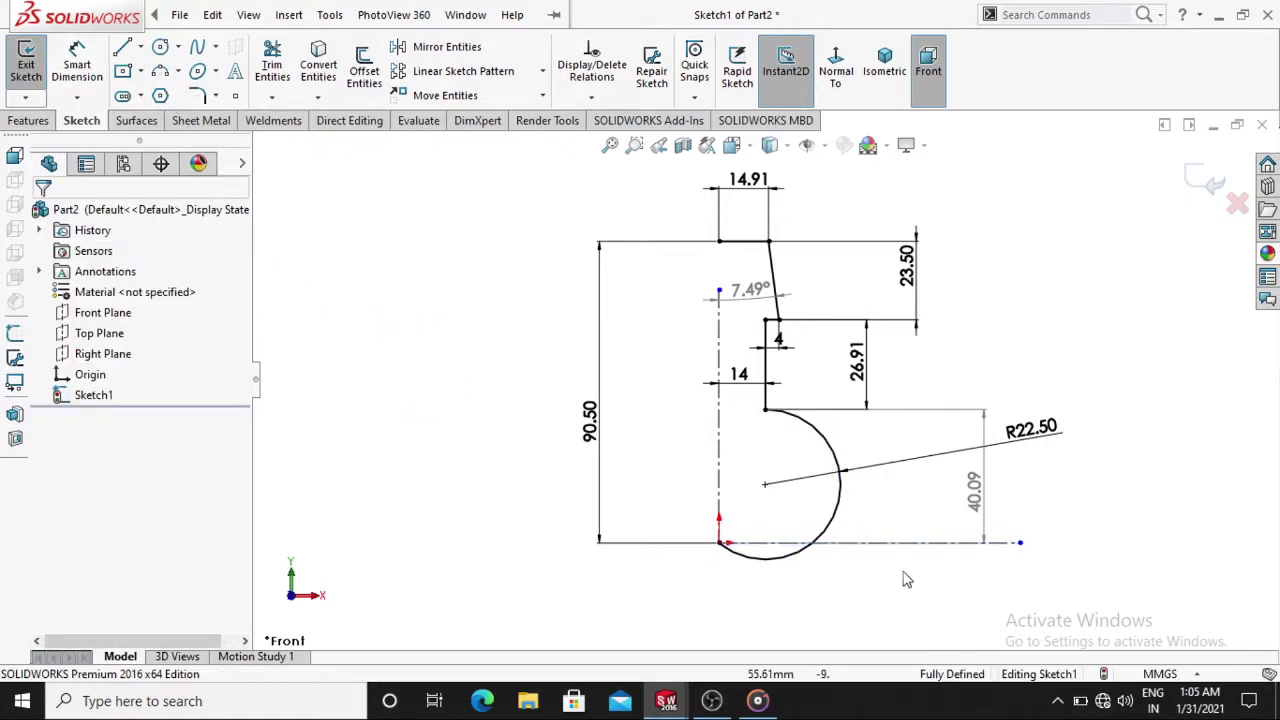
# Make the arc tangent to the bottom line, then undo until it reads R21.35 again
pyautogui.click(837, 530)
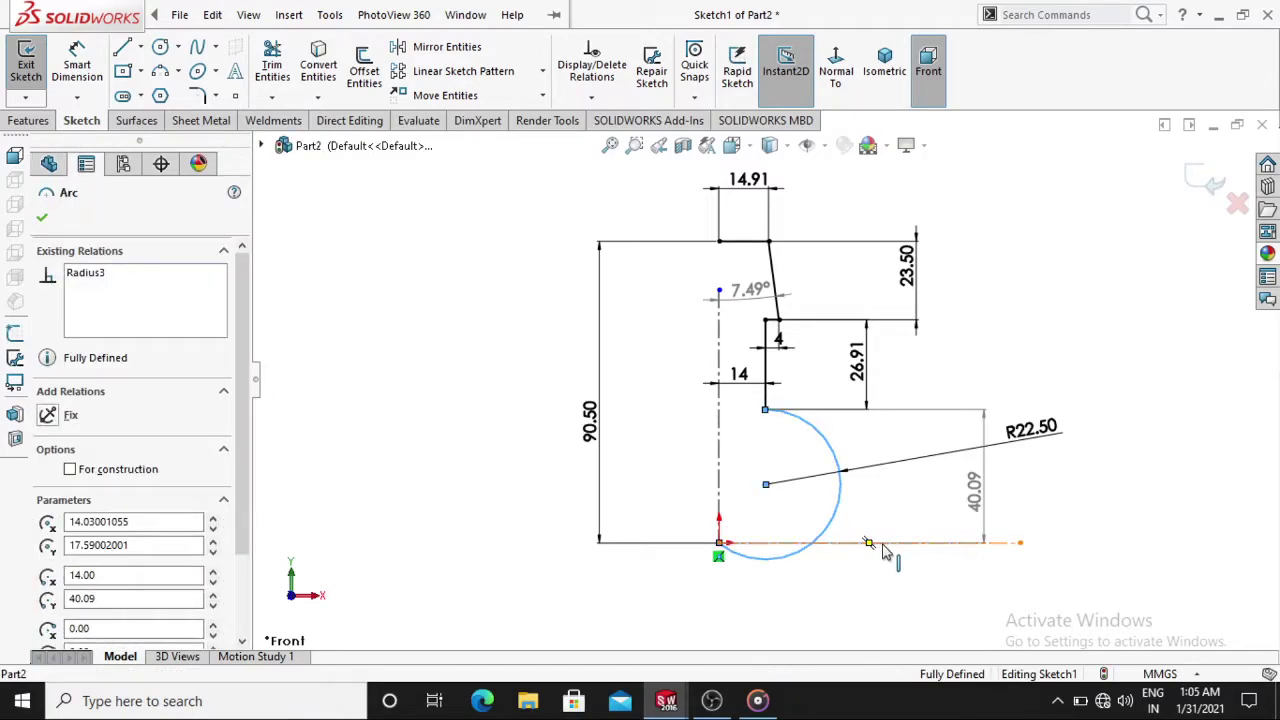
pyautogui.keyDown('ctrl'); pyautogui.click(883, 548); pyautogui.keyUp('ctrl')
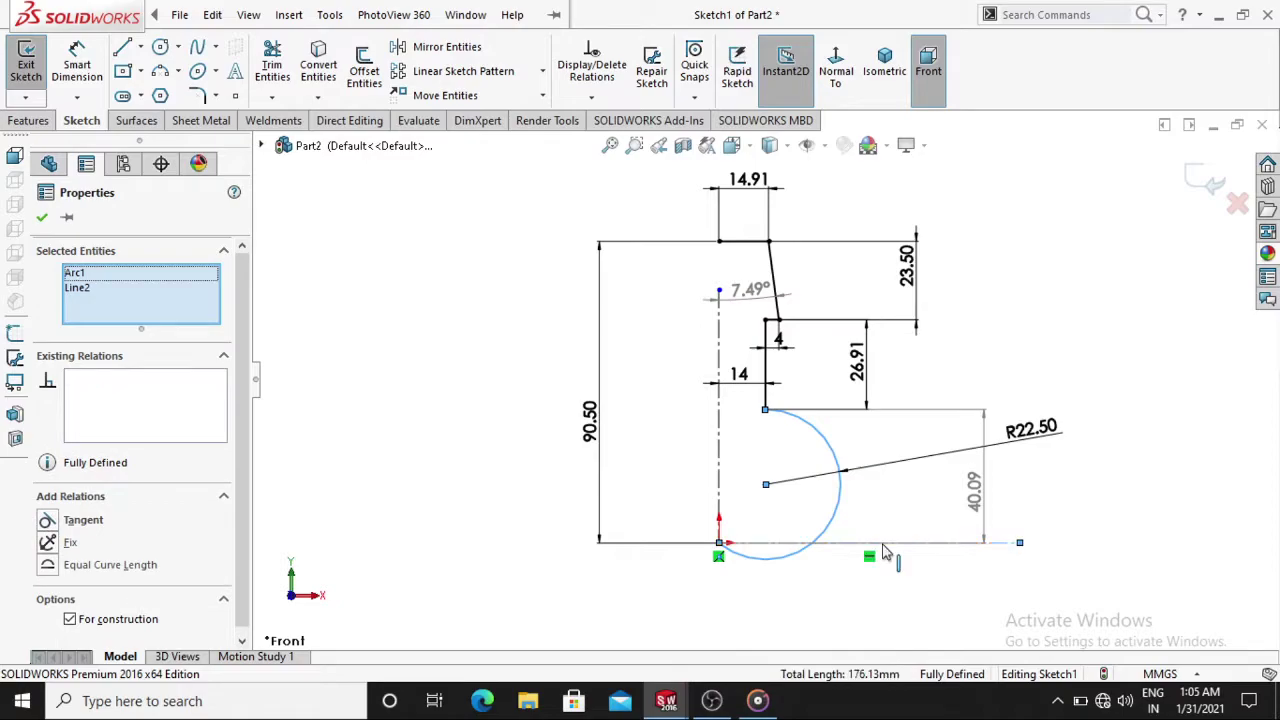
pyautogui.click(48, 521)
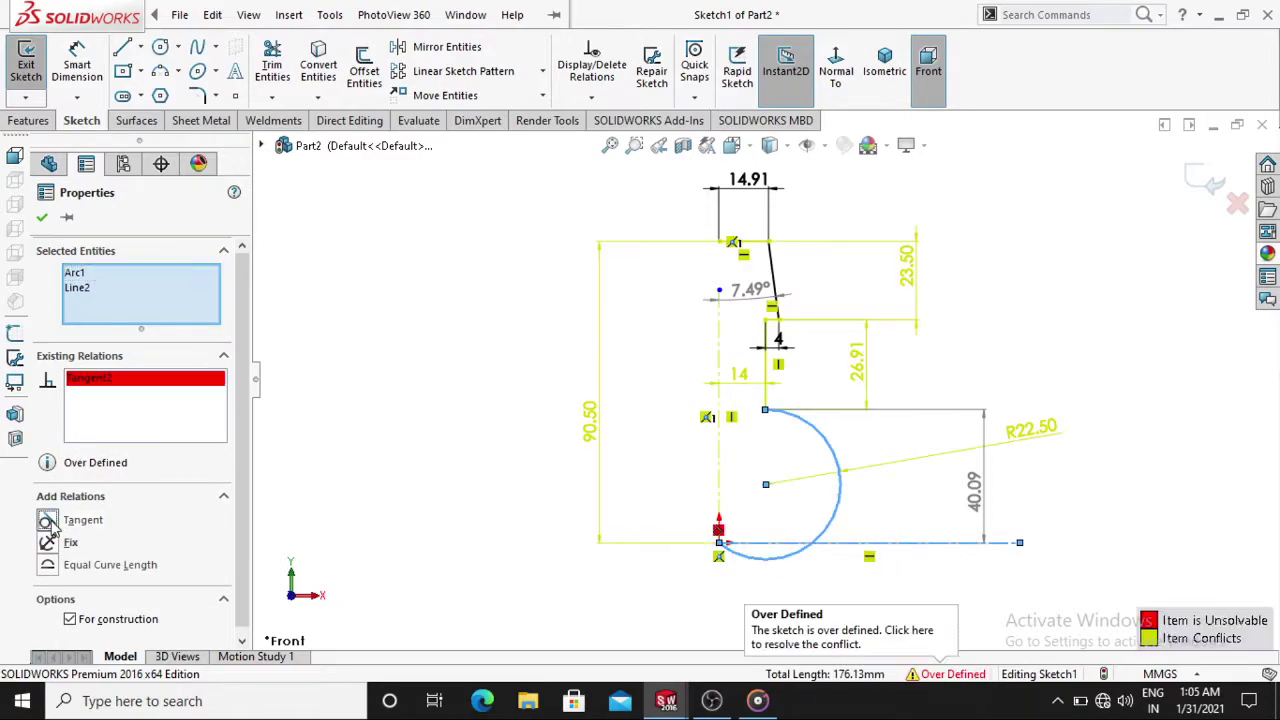
pyautogui.click(309, 330)
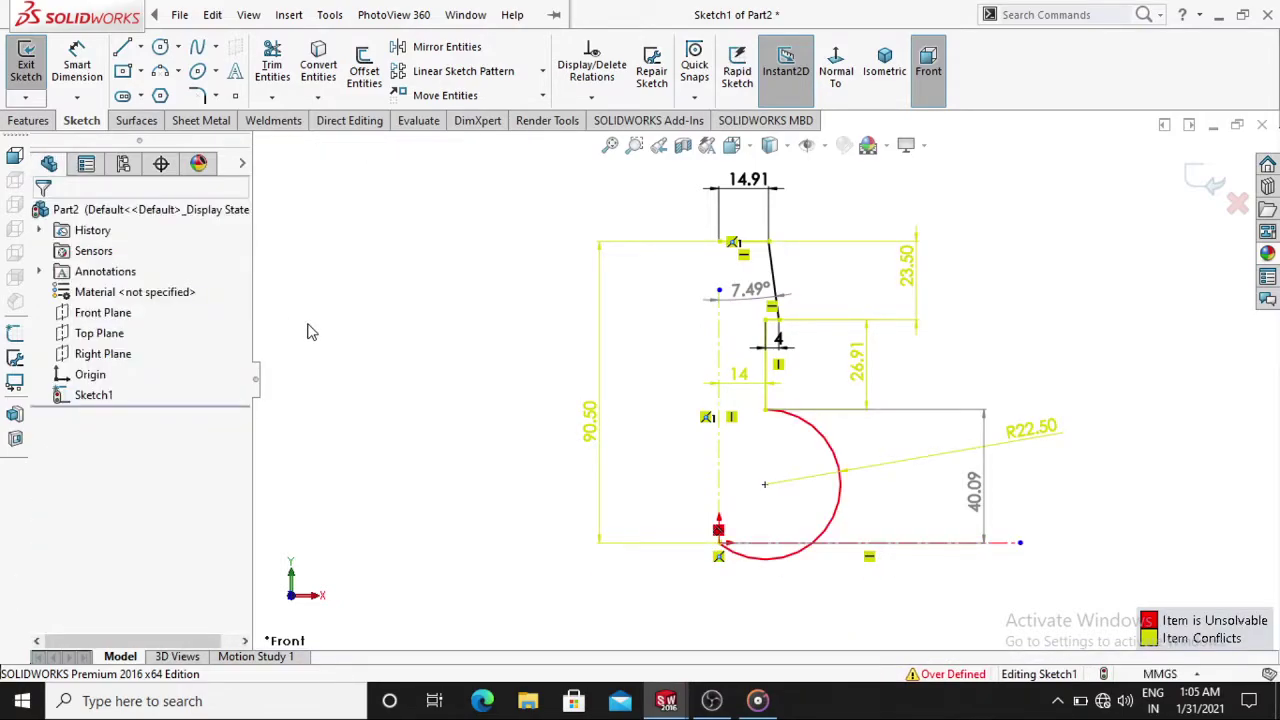
pyautogui.hotkey('ctrl', 'z')
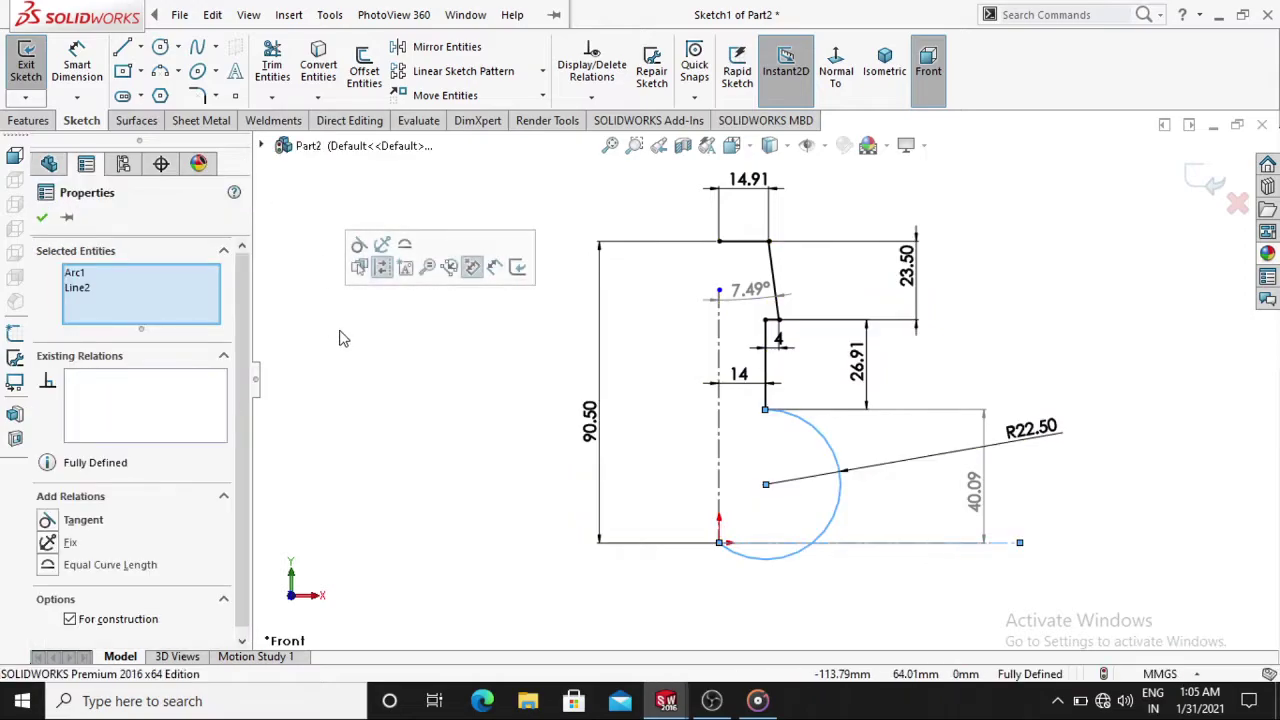
pyautogui.click(340, 338)
pyautogui.click(272, 70)
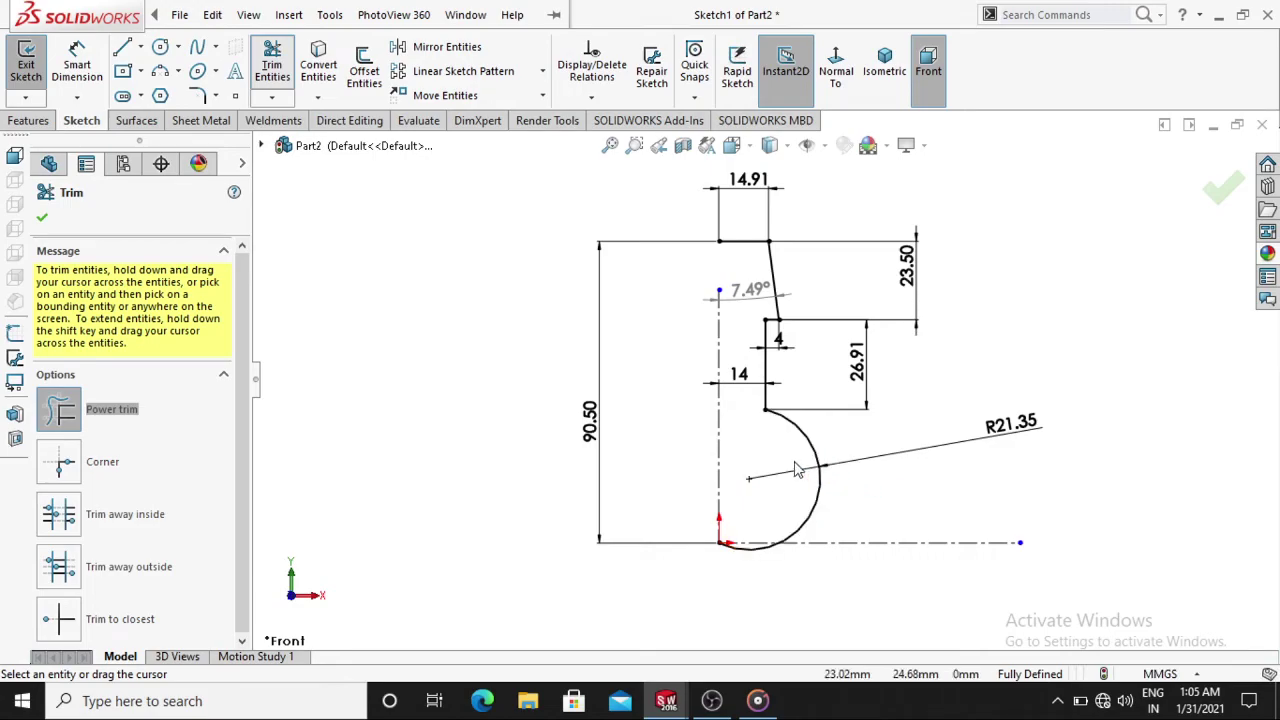
# Power-trim both halves of the R21.35 arc out of Sketch1
pyautogui.moveTo(765, 513); pyautogui.dragTo(848, 514)
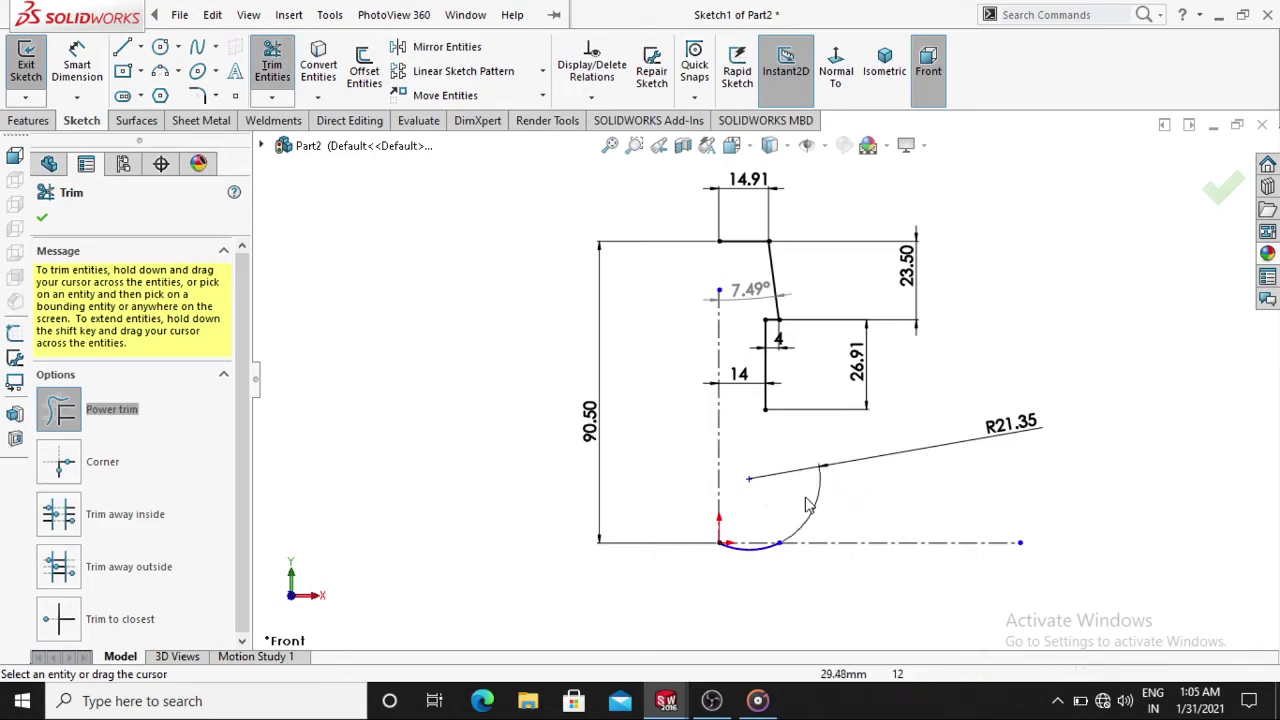
pyautogui.scroll(-3, 757, 512)
pyautogui.moveTo(771, 578); pyautogui.dragTo(765, 600)
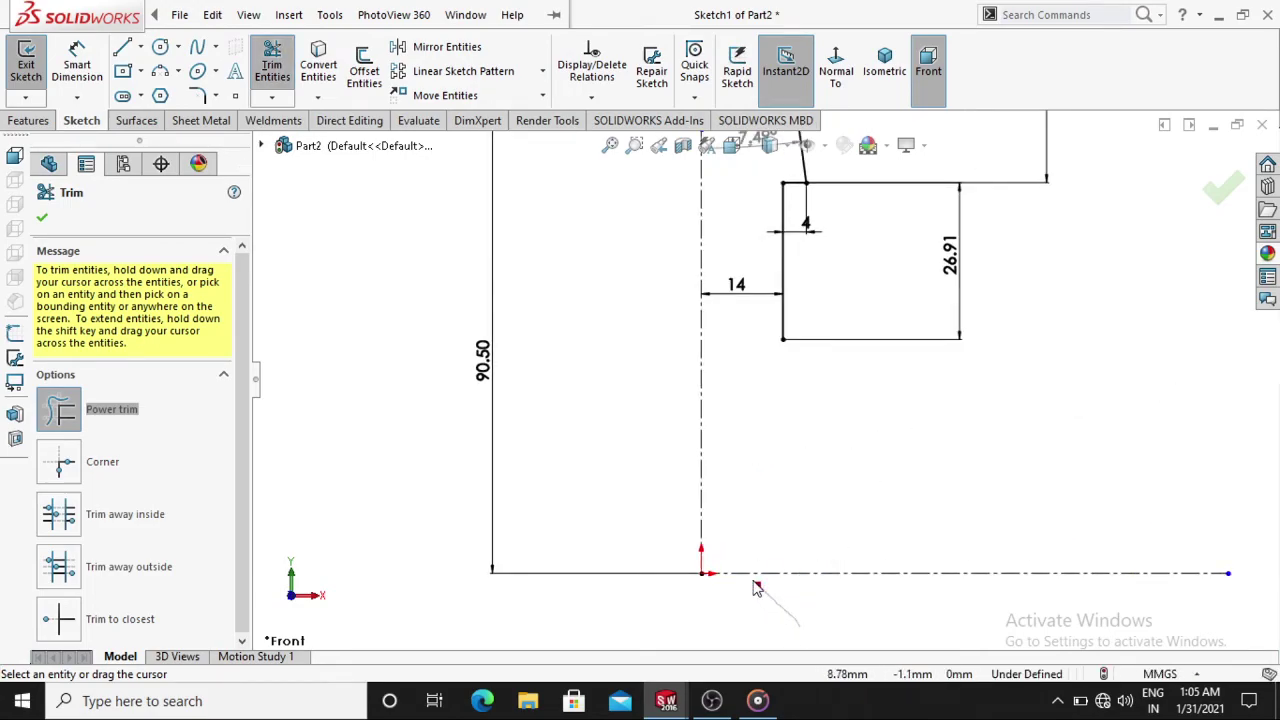
pyautogui.scroll(3, 800, 560)
pyautogui.scroll(2, 803, 480)
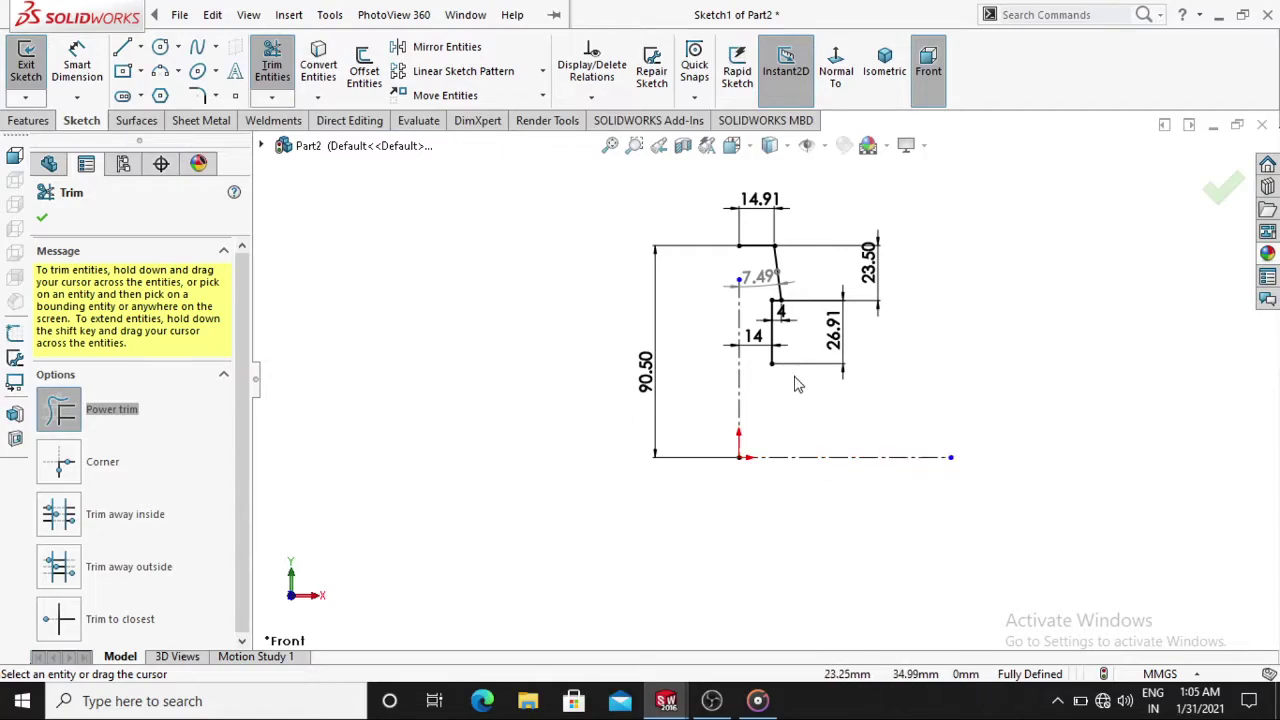
# Draw an arc from the vertical line's bottom end to the origin, bulging right
pyautogui.click(160, 71)
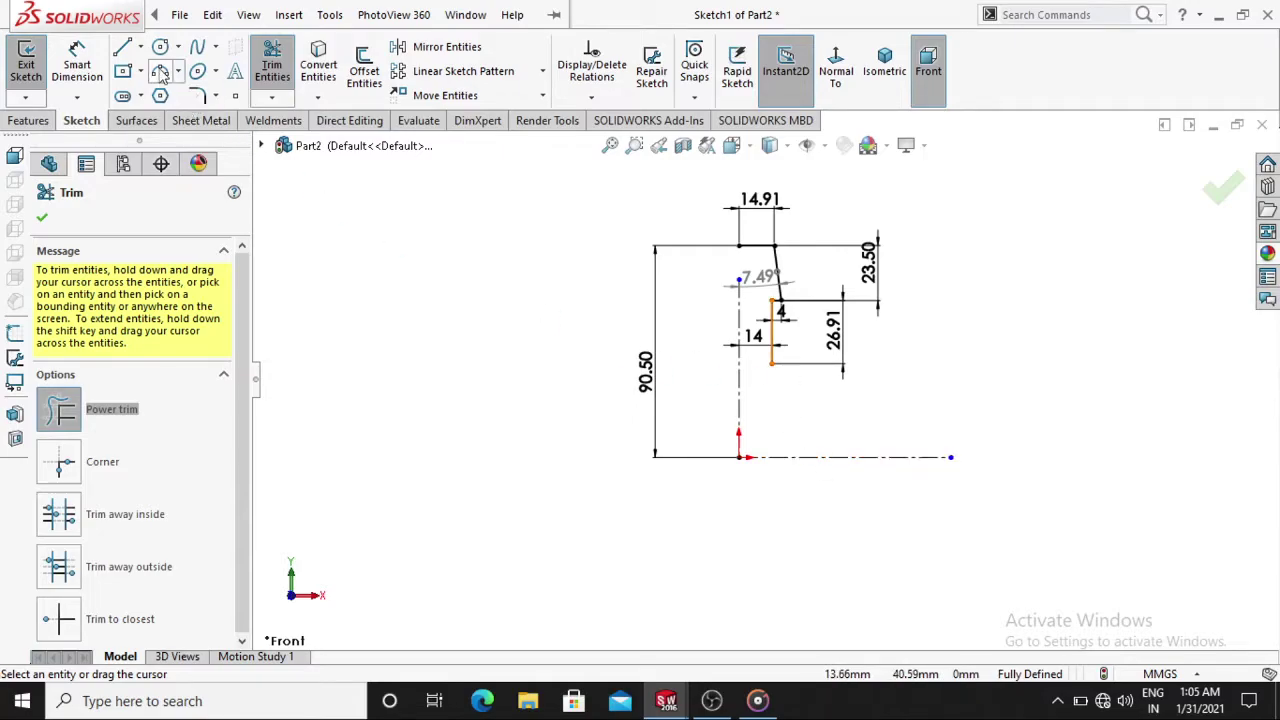
pyautogui.click(771, 362)
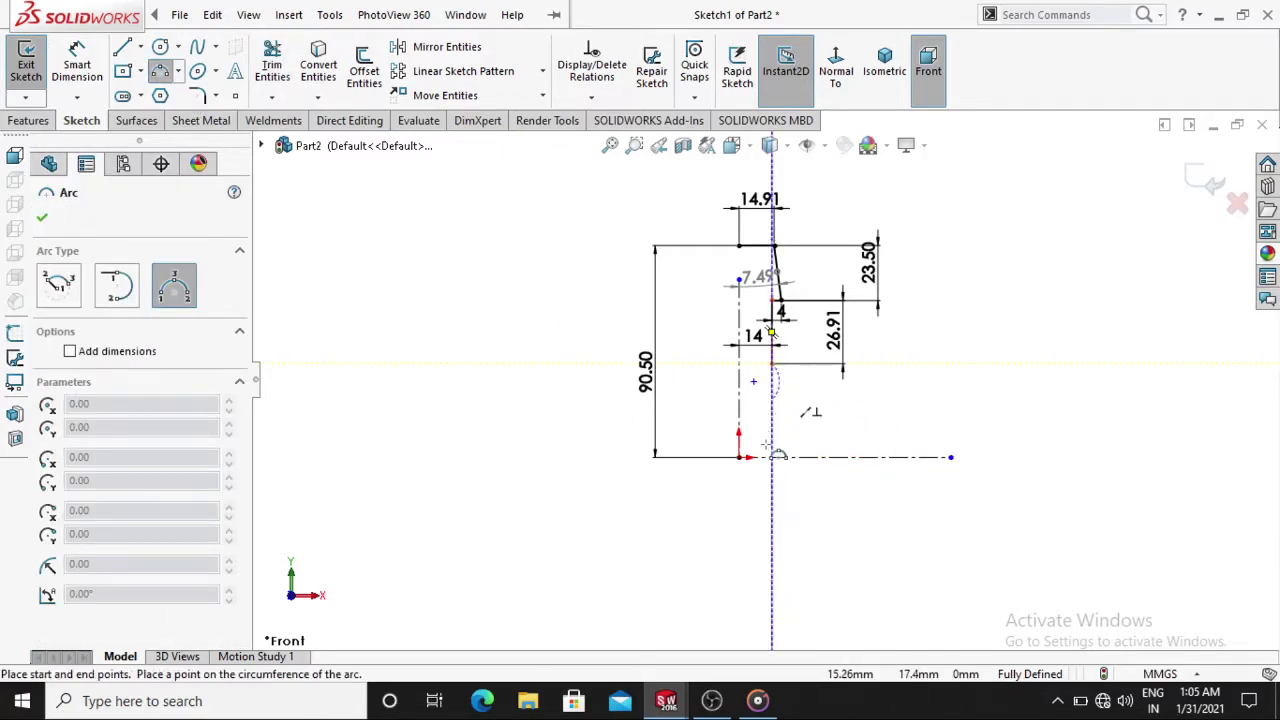
pyautogui.click(741, 457)
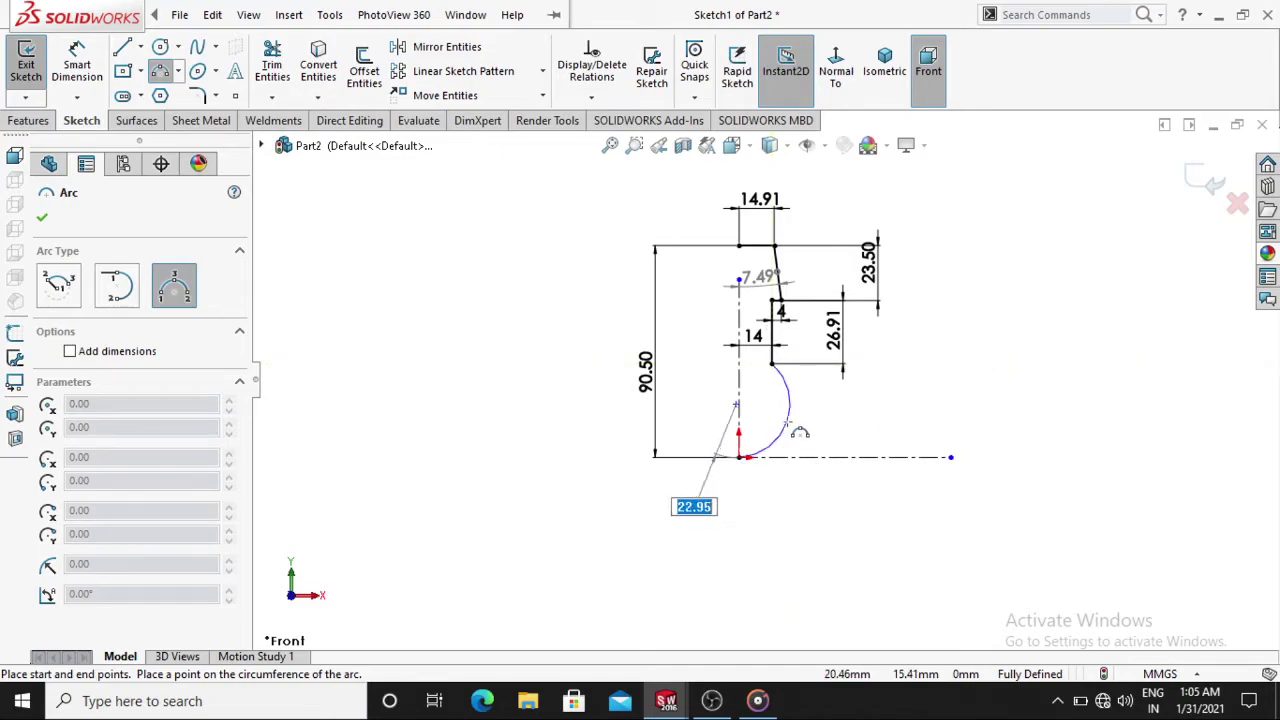
pyautogui.click(789, 410)
pyautogui.press('Escape')
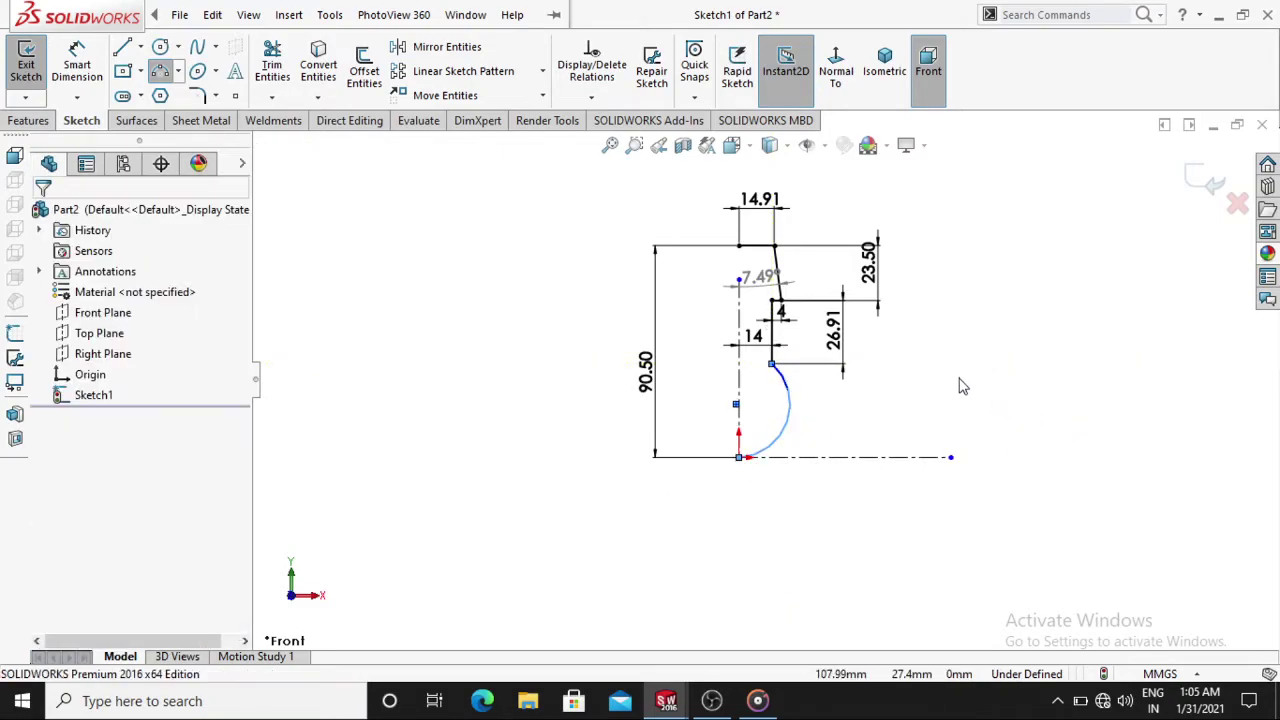
# Dimension the new arc's radius to 22.5 mm
pyautogui.click(78, 60)
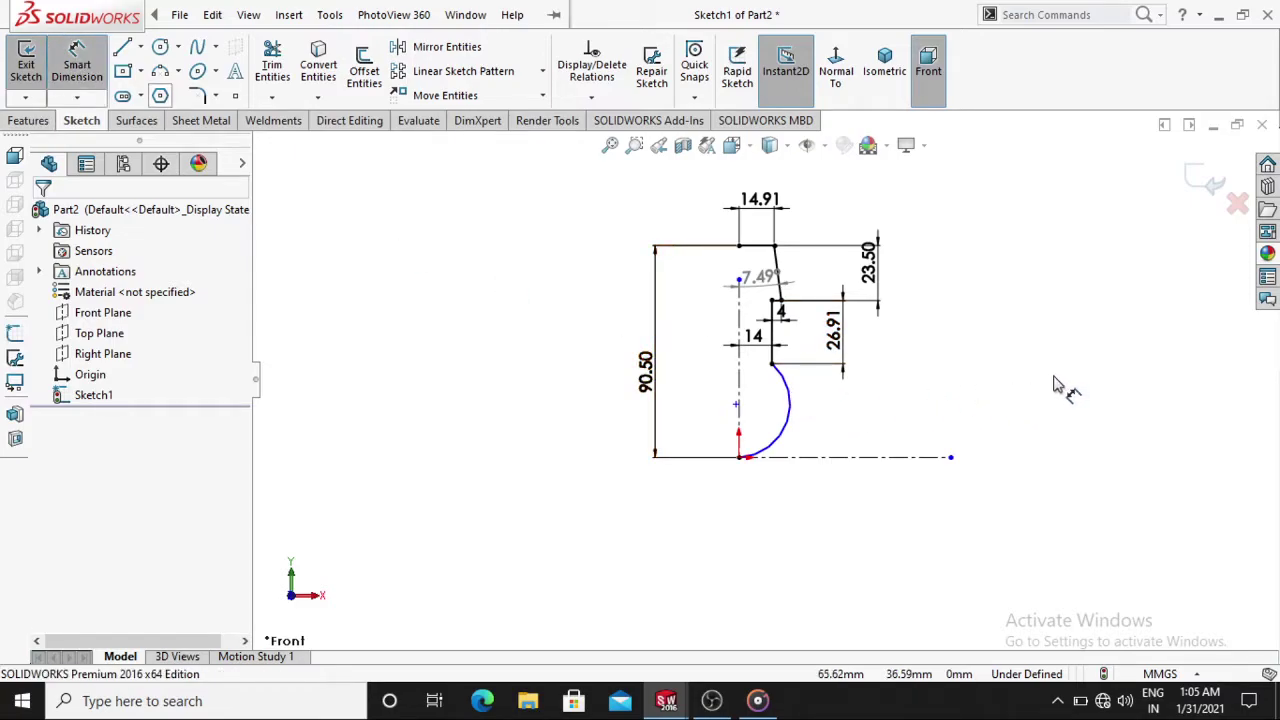
pyautogui.click(1005, 385)
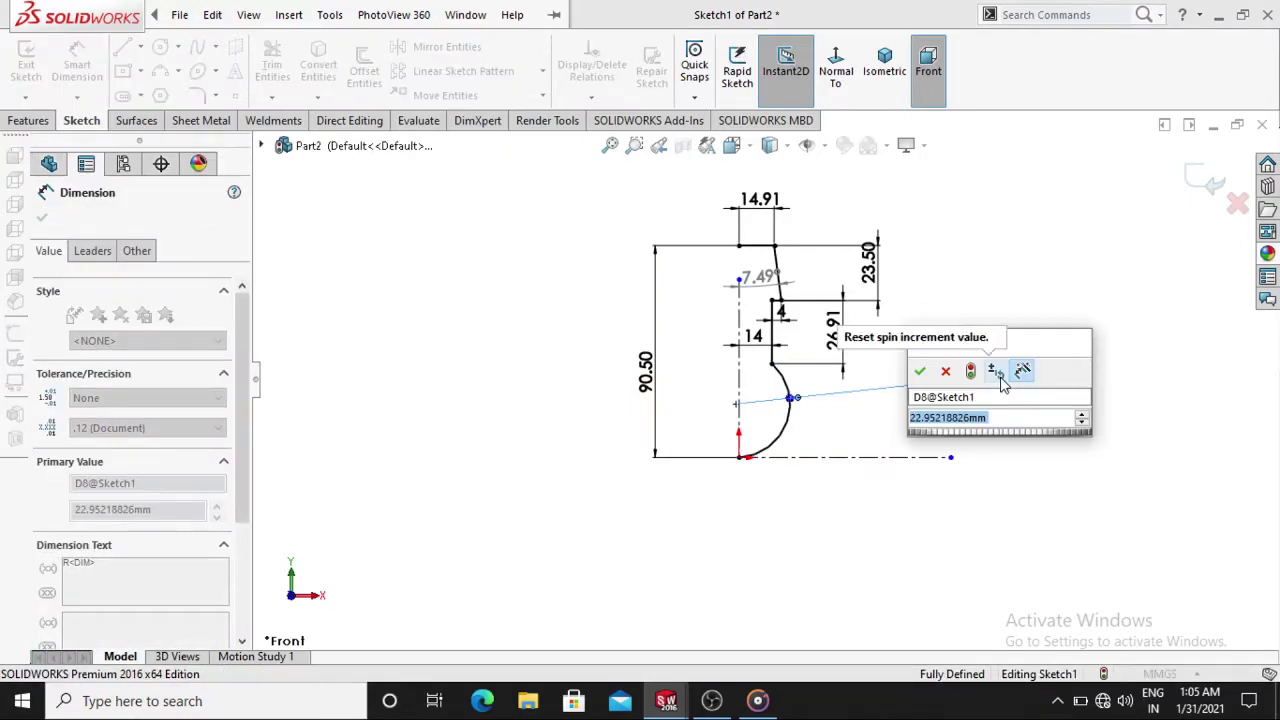
pyautogui.write('22.')
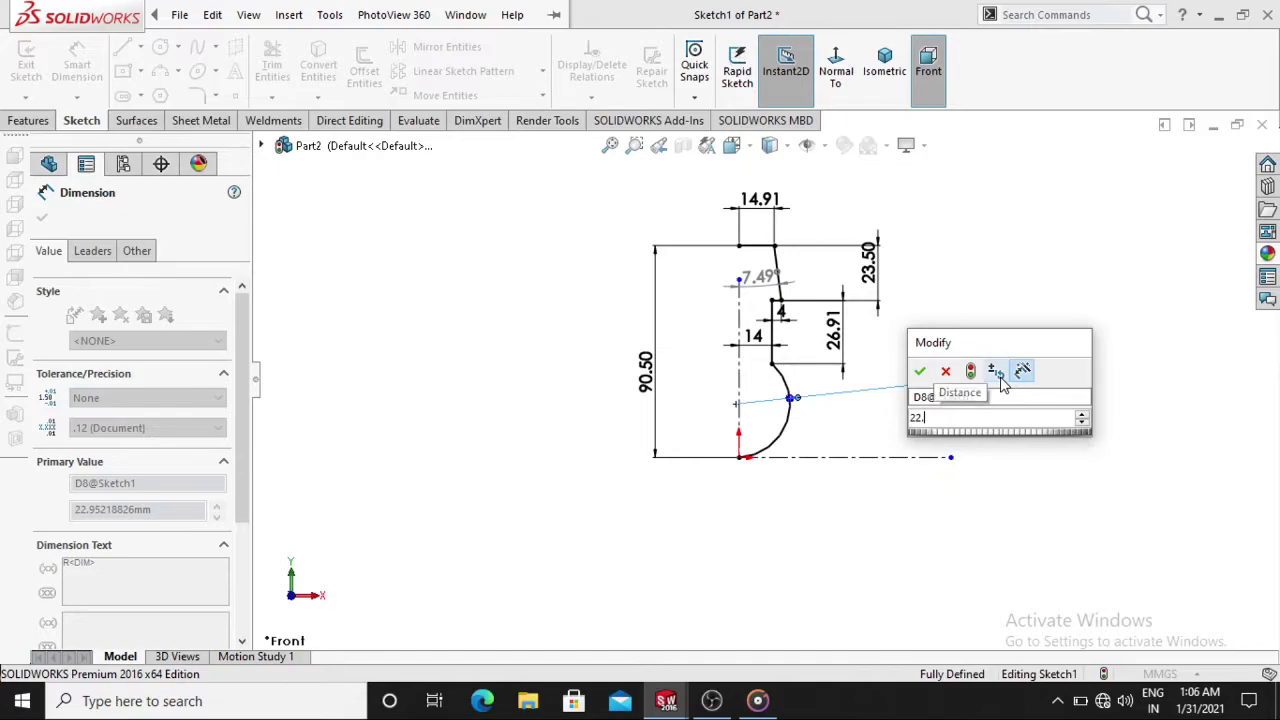
pyautogui.write('5')
pyautogui.press('Return')
pyautogui.click(1088, 455)
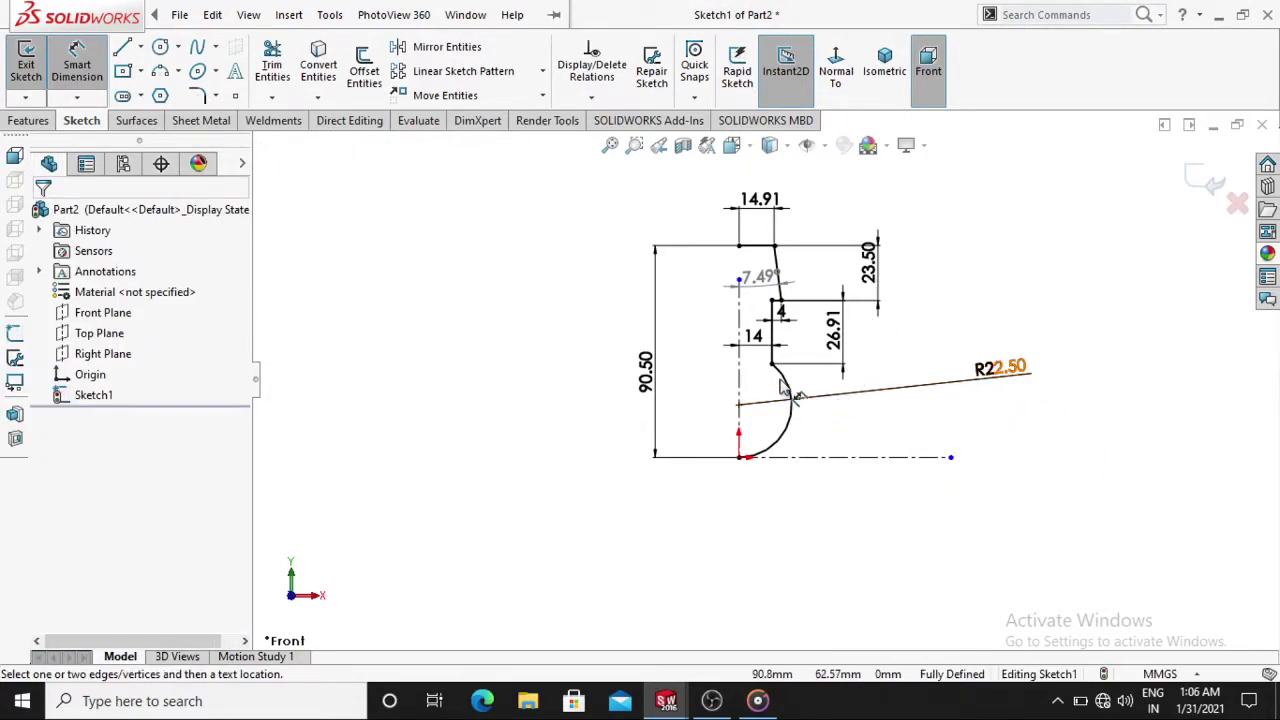
pyautogui.scroll(-1, 785, 380)
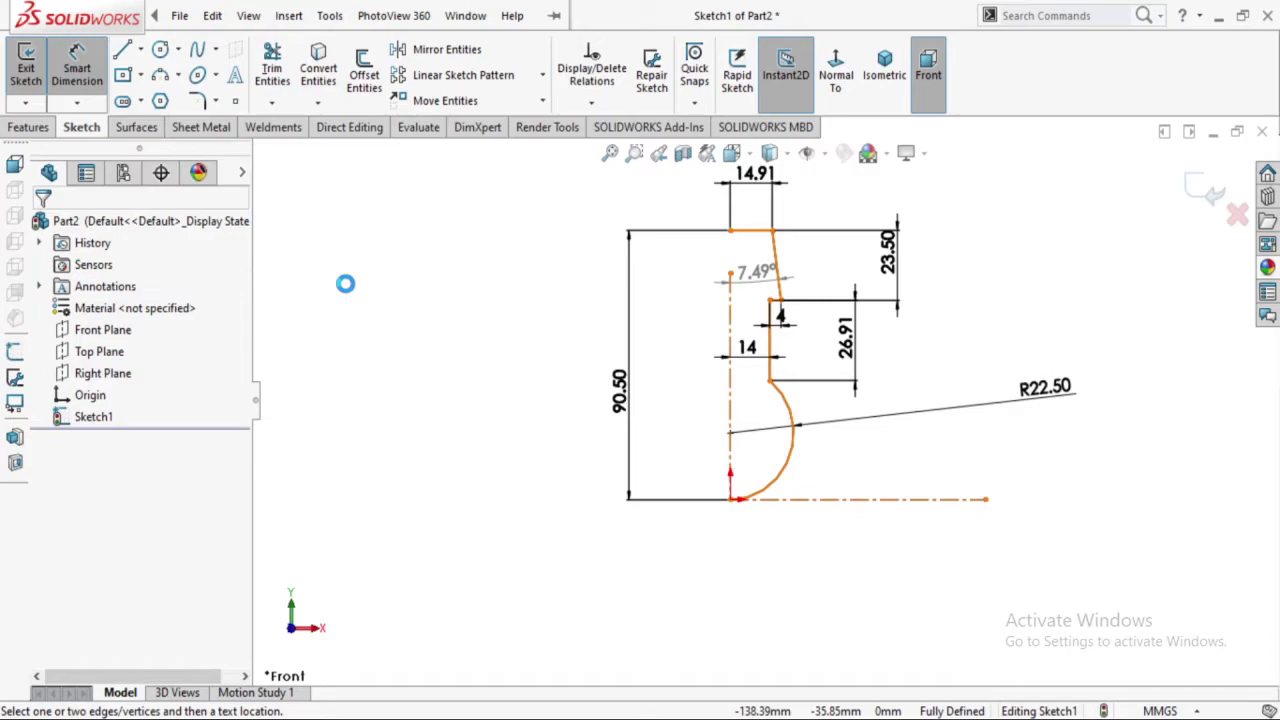
# Draw a vertical line from the top-left corner to the origin and launch Revolved Boss/Base
pyautogui.click(125, 50)
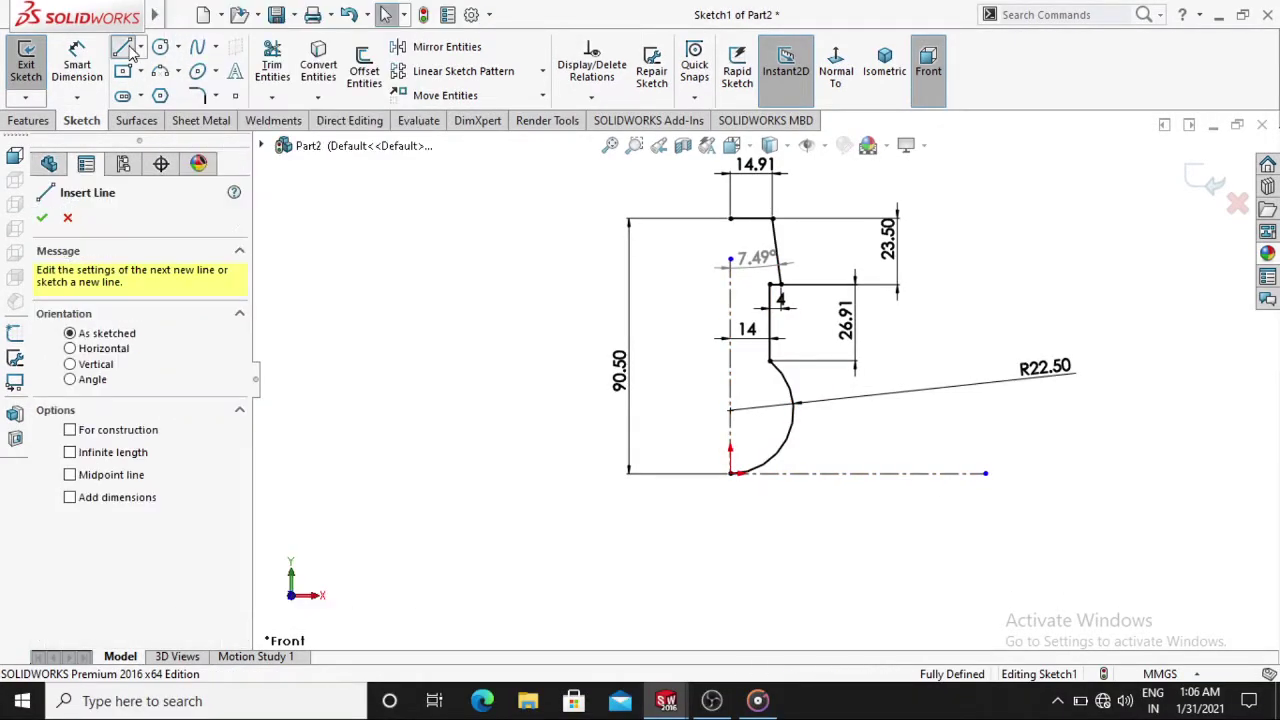
pyautogui.click(730, 218)
pyautogui.click(730, 473)
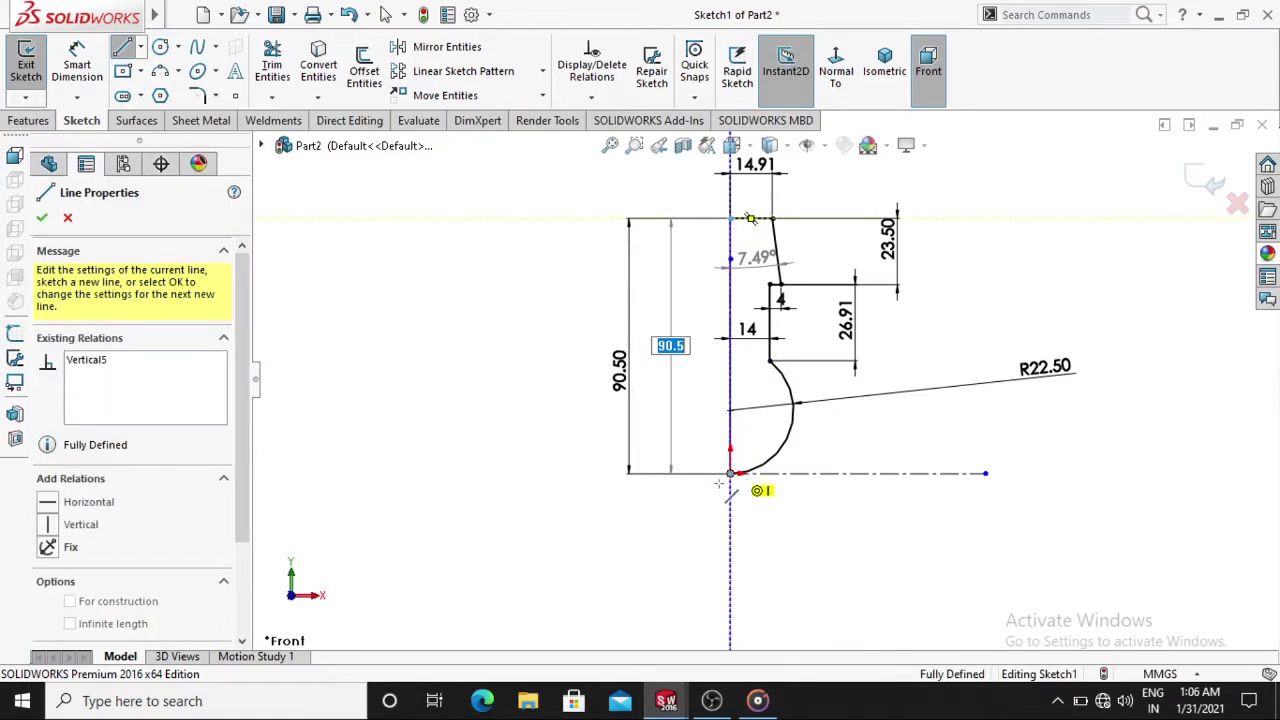
pyautogui.press('Escape')
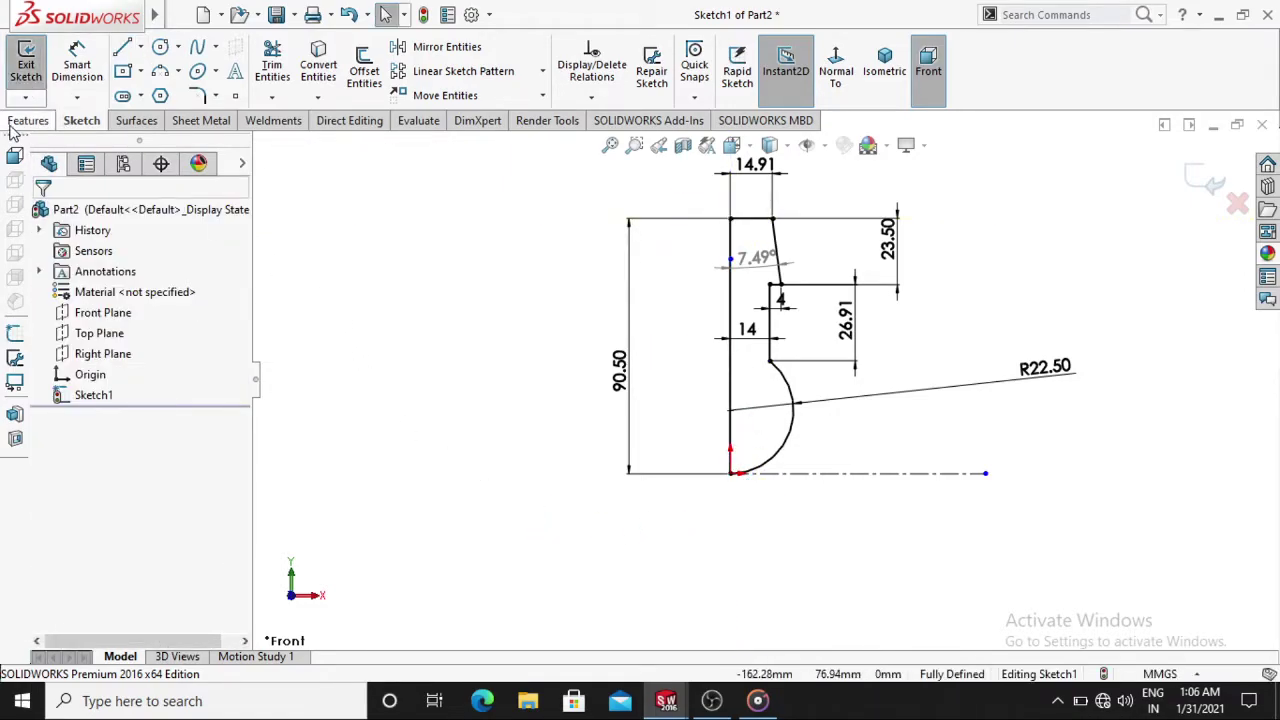
pyautogui.click(25, 121)
pyautogui.click(89, 70)
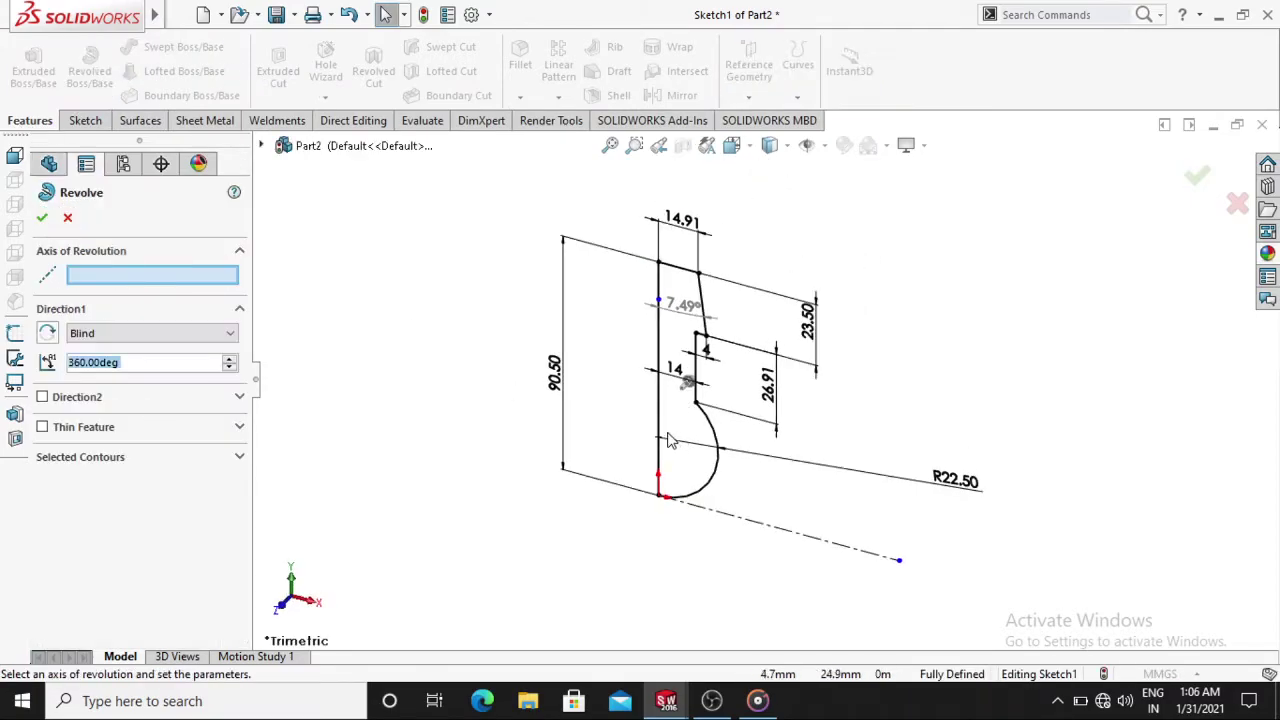
# Revolve Sketch1 360° about the vertical line, then orbit to inspect Revolve1
pyautogui.click(662, 422)
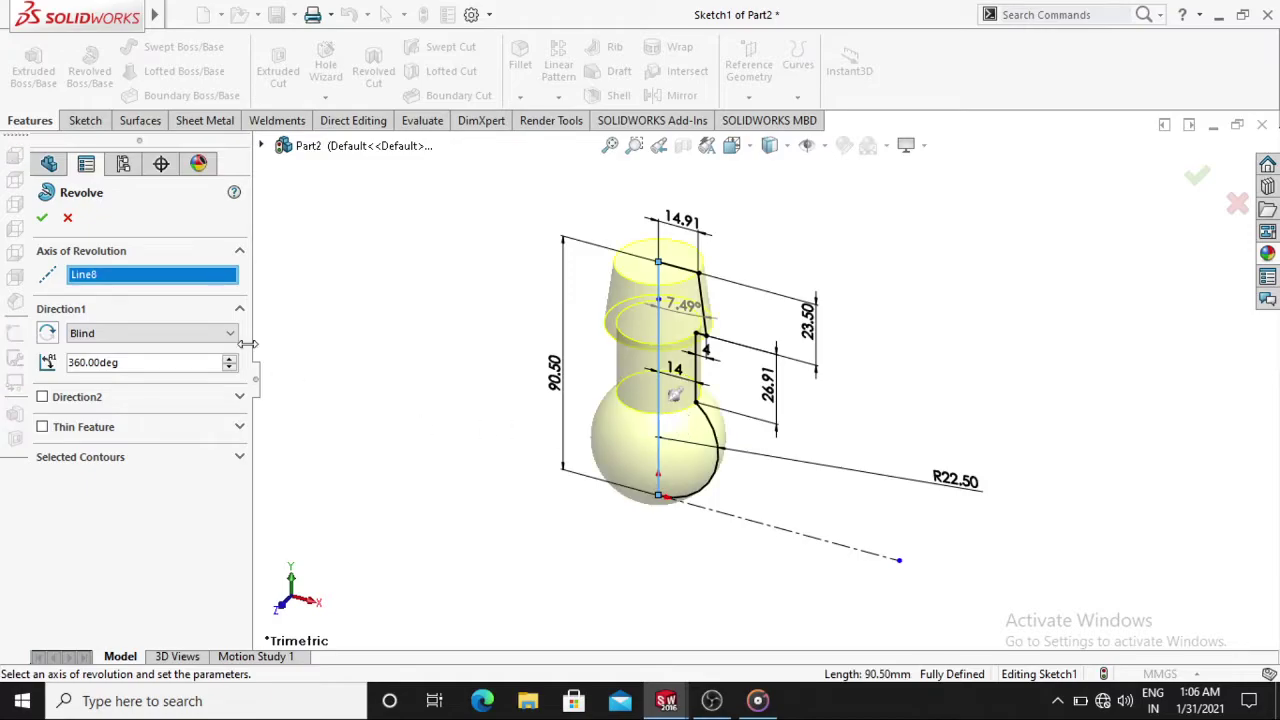
pyautogui.click(40, 216)
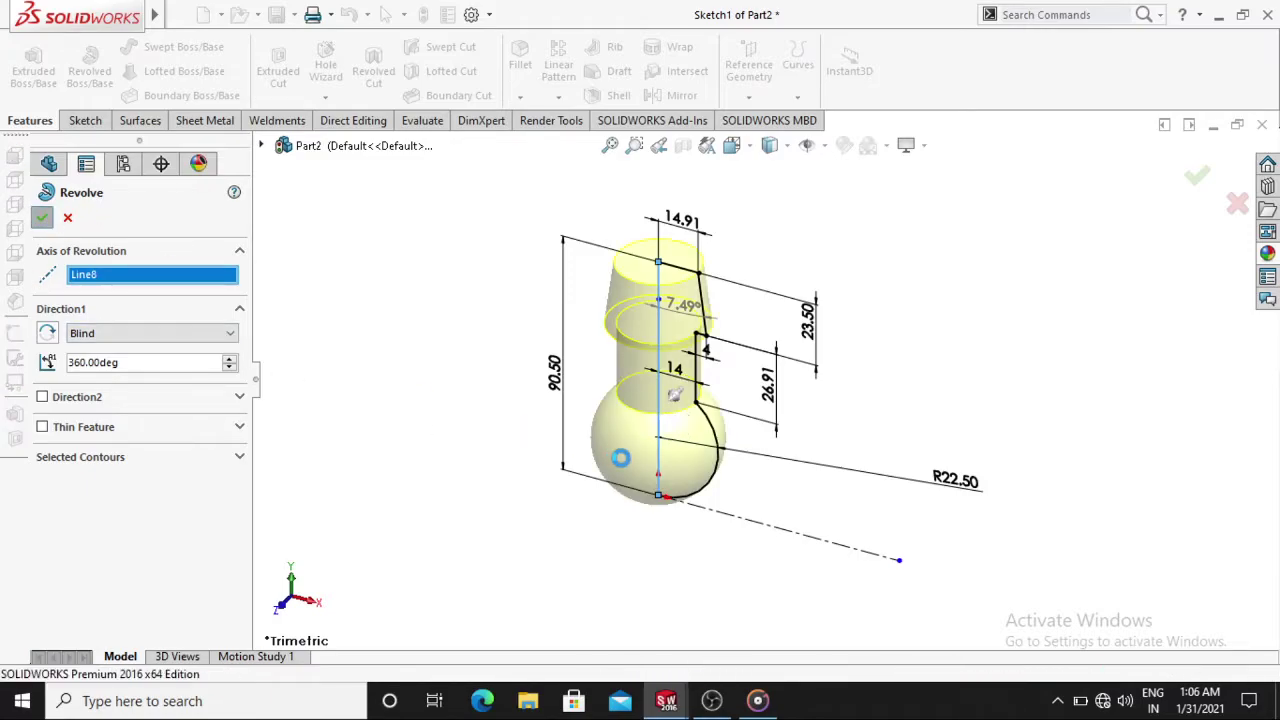
pyautogui.click(526, 543)
pyautogui.moveTo(526, 543); pyautogui.dragTo(586, 391, button='middle')
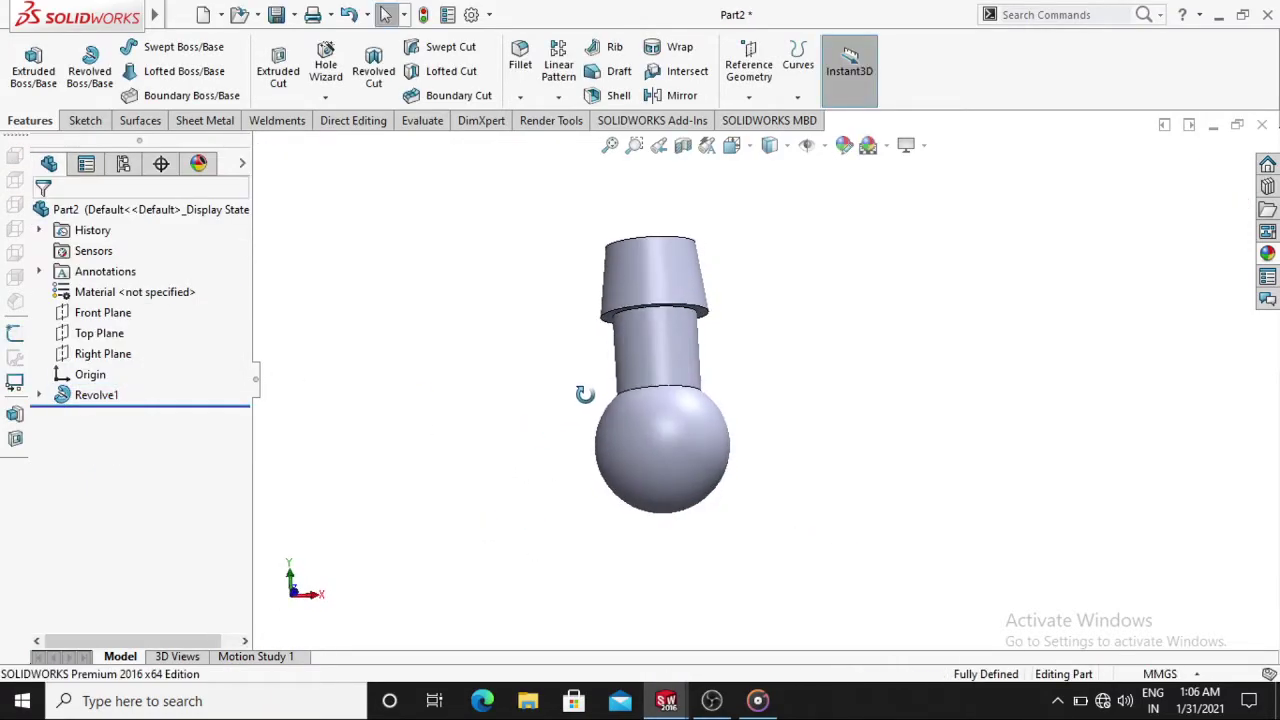
pyautogui.scroll(-2, 715, 443)
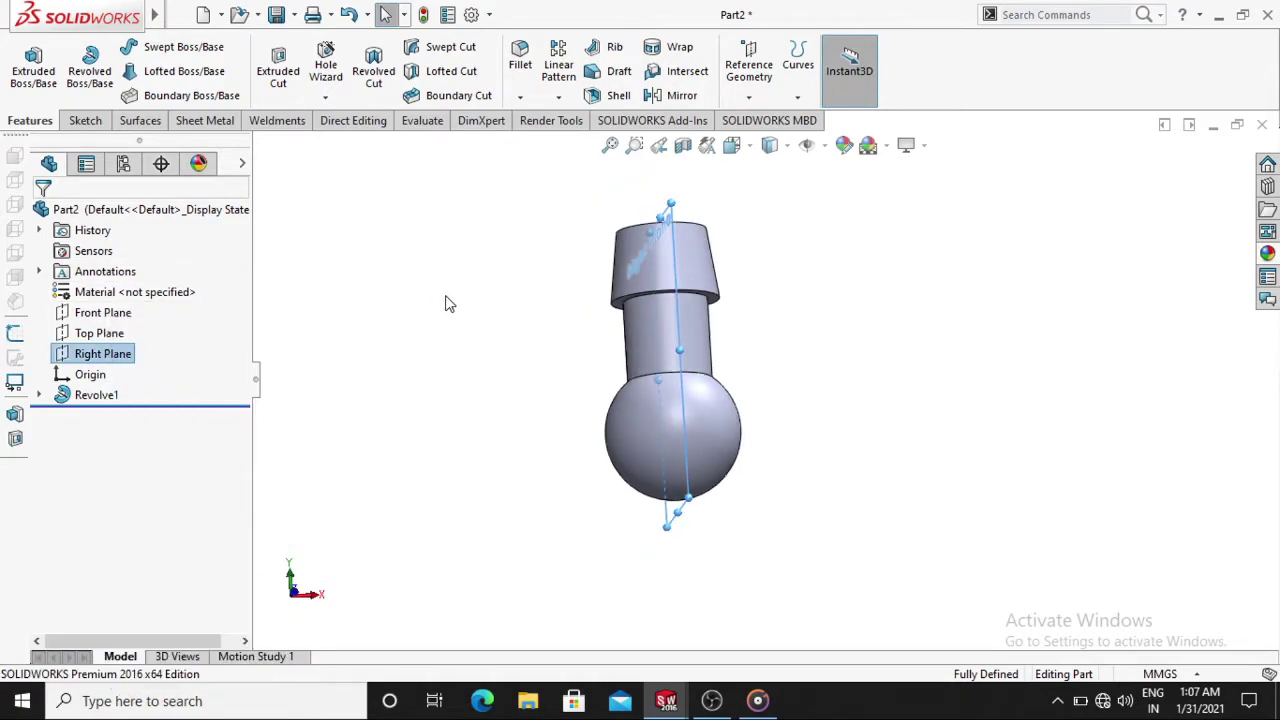
# Open a sketch on the Right Plane and view it Normal To
pyautogui.moveTo(449, 304)
pyautogui.mouseDown(button='middle')
pyautogui.moveTo(364, 382)
pyautogui.moveTo(330, 372)
pyautogui.mouseUp(button='middle')
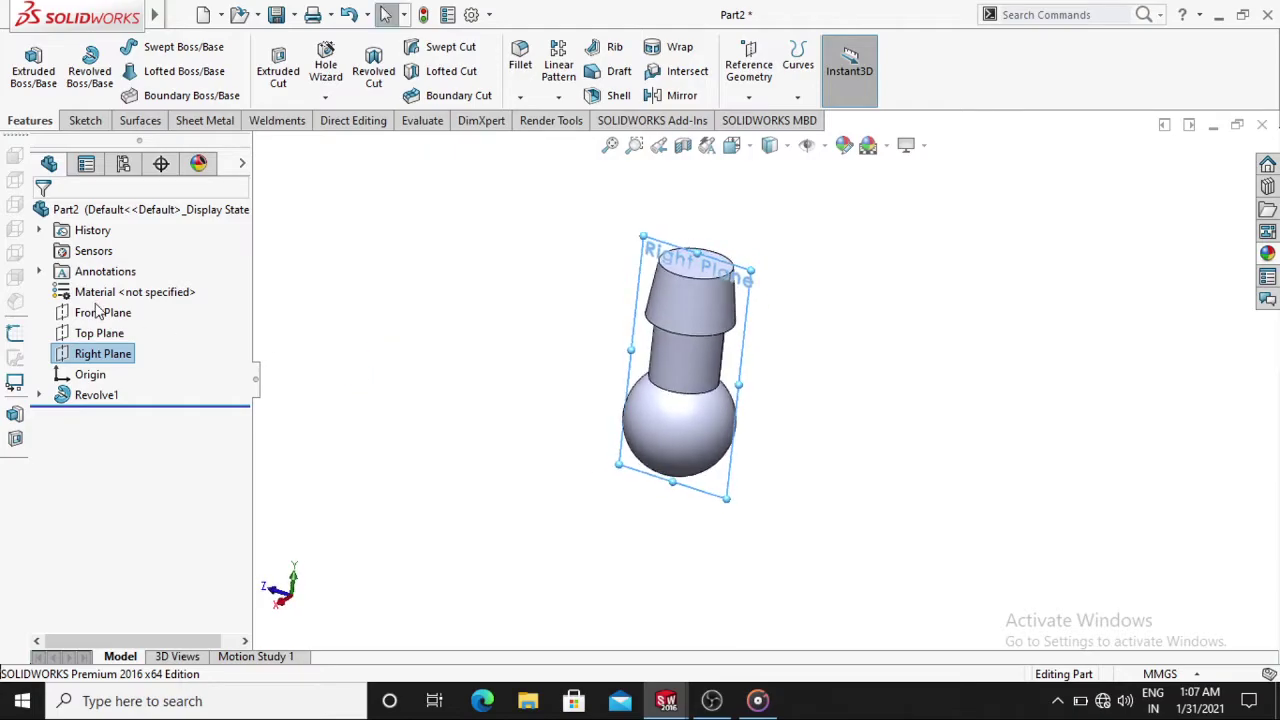
pyautogui.rightClick(111, 358)
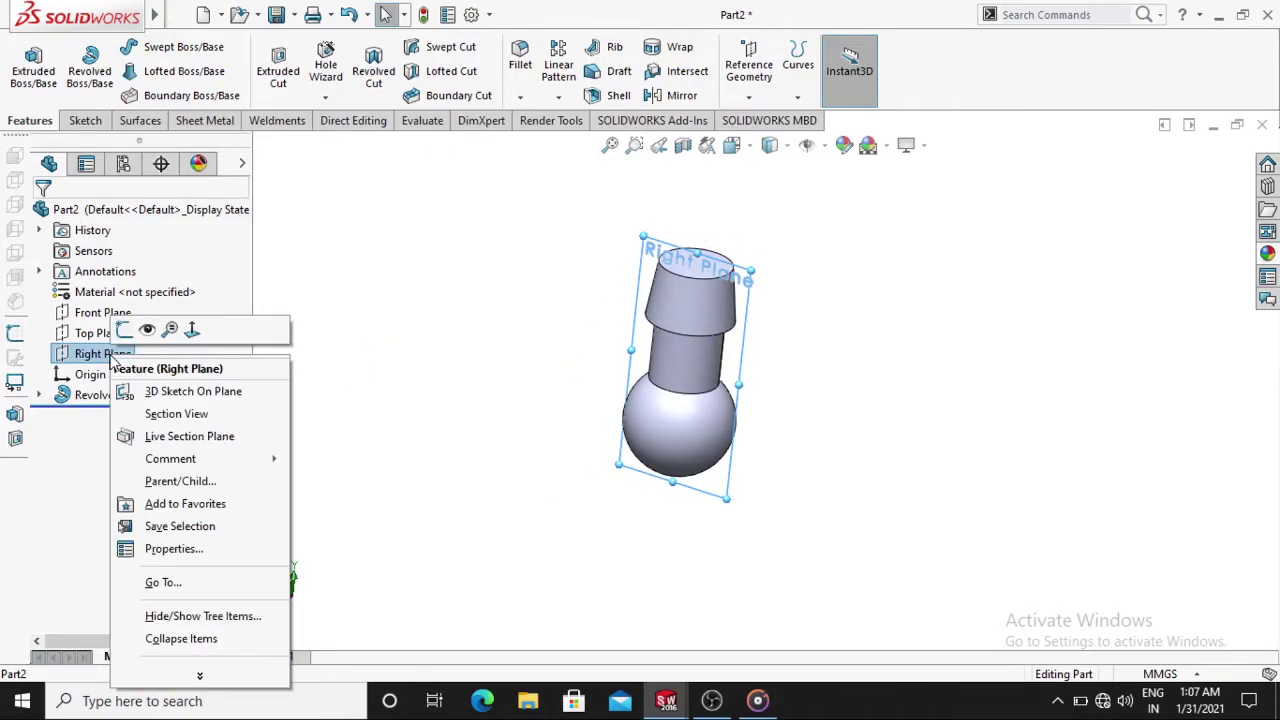
pyautogui.click(126, 331)
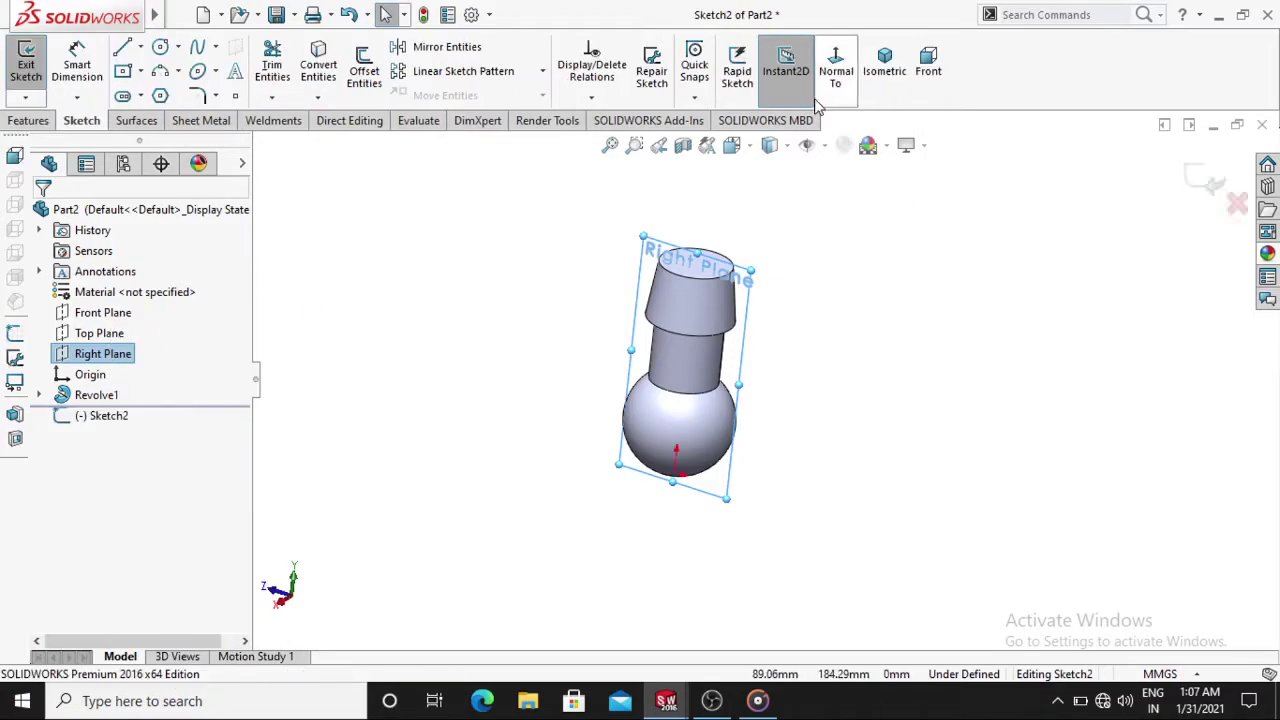
pyautogui.click(836, 65)
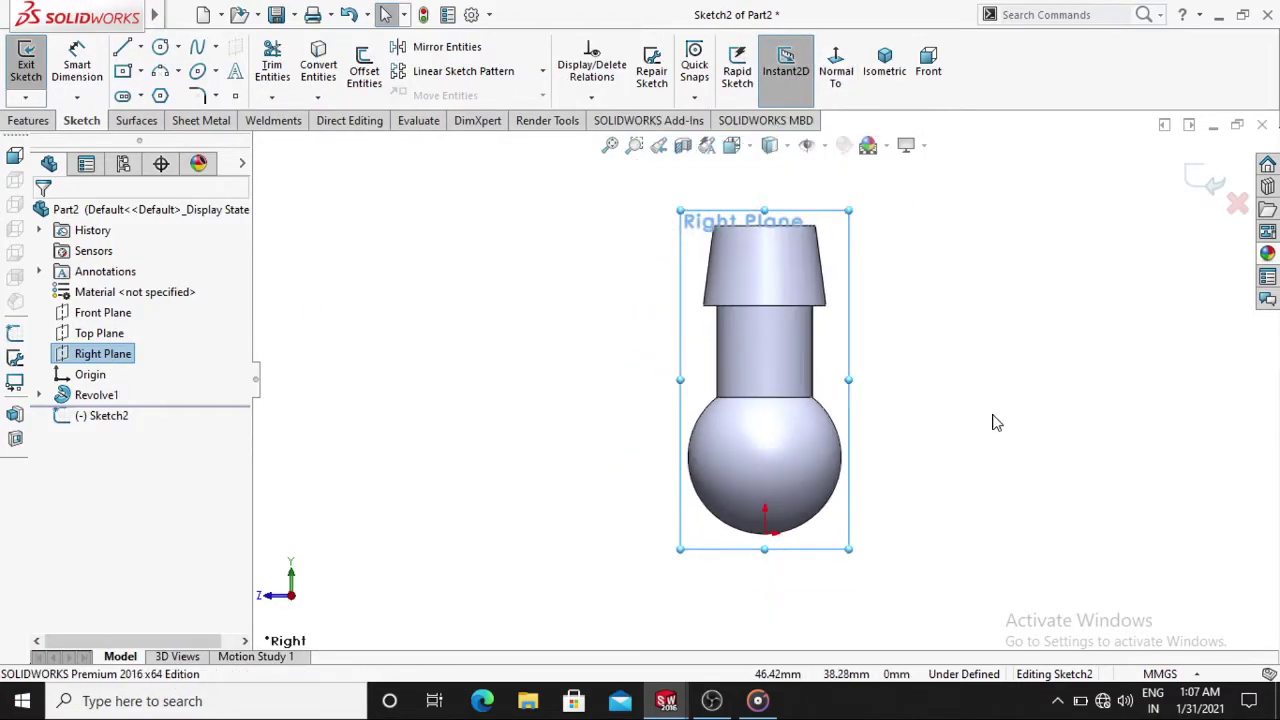
pyautogui.scroll(-1, 1035, 449)
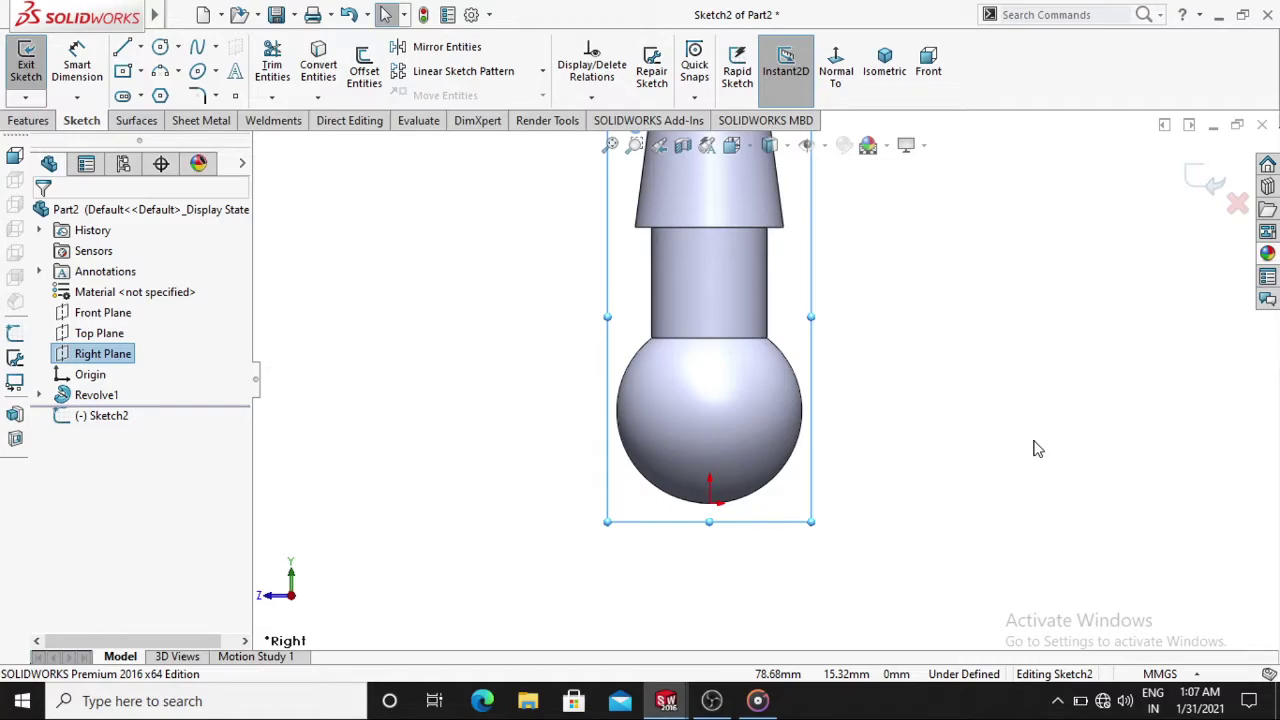
# Draw a vertical centerline from the origin up to the top of the ball
pyautogui.click(1037, 449)
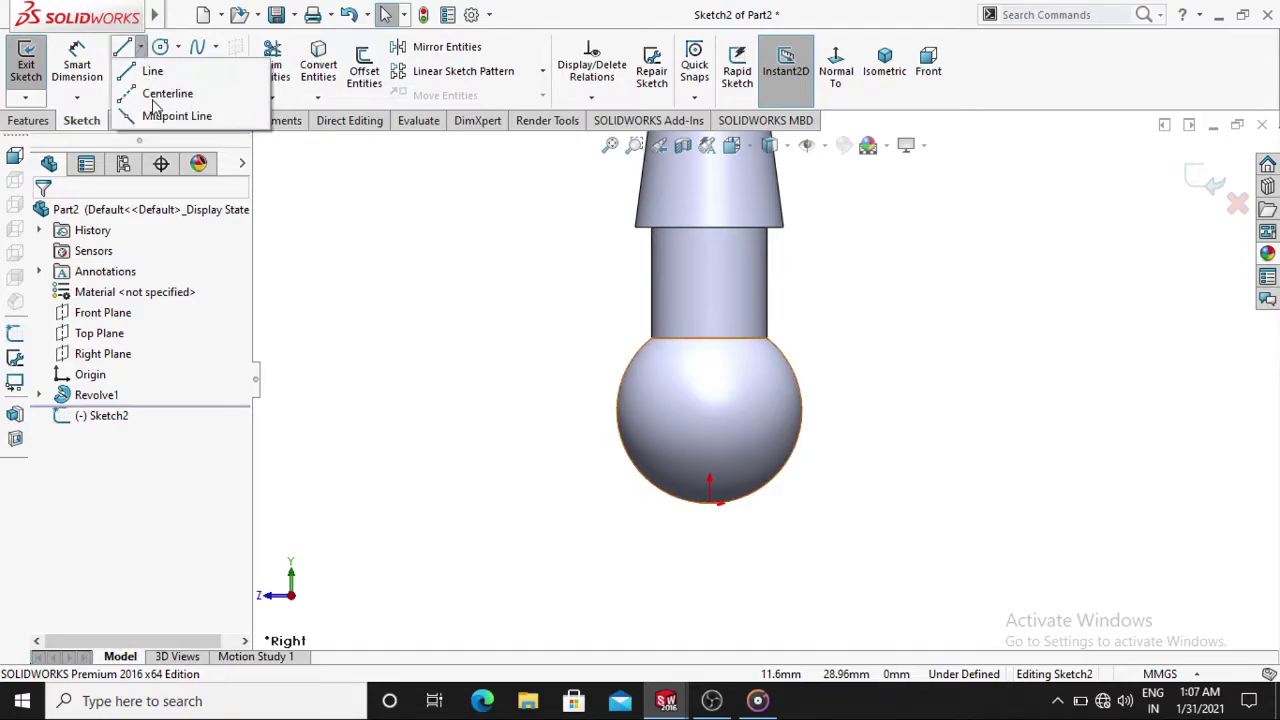
pyautogui.click(167, 93)
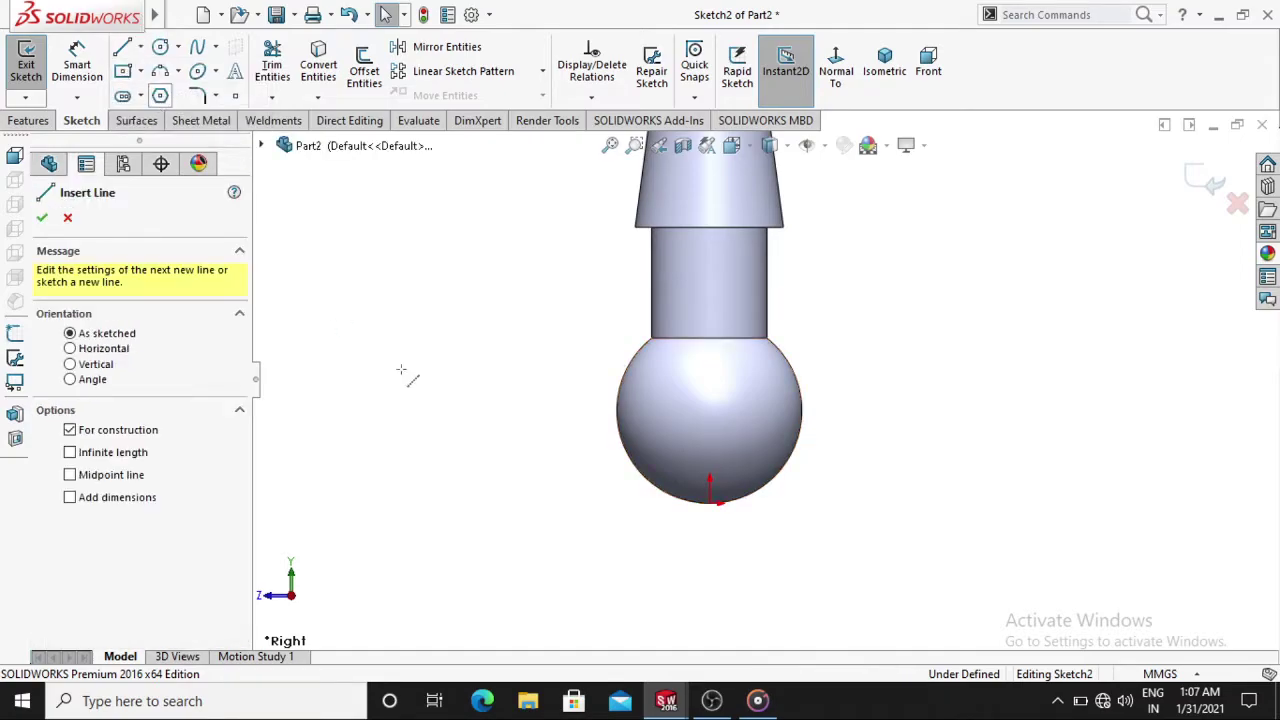
pyautogui.click(710, 500)
pyautogui.click(710, 338)
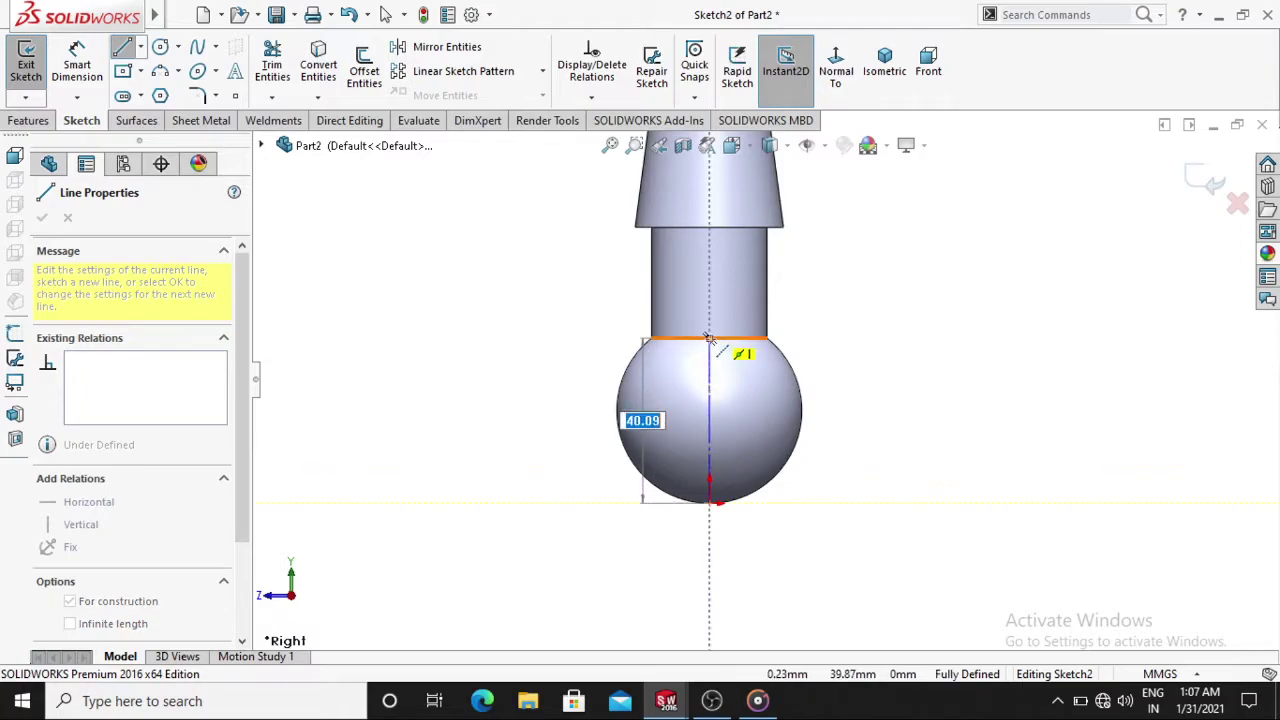
pyautogui.press('Escape')
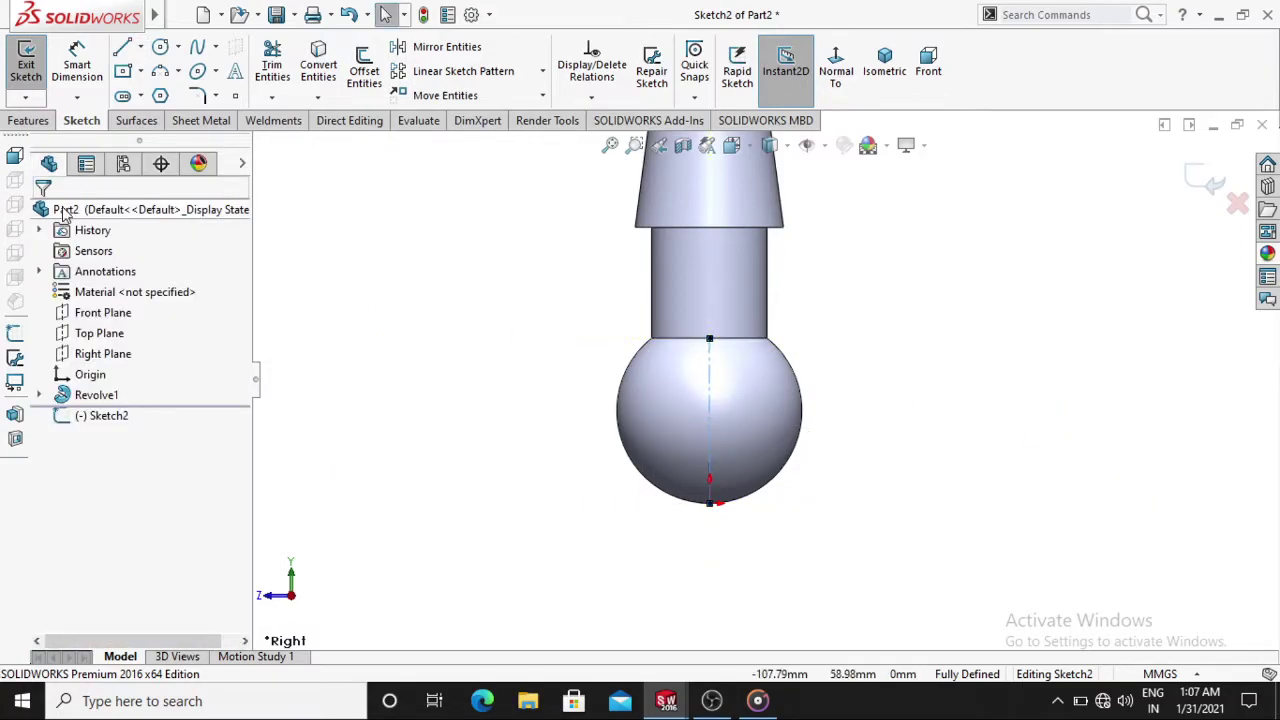
# Draw a closed rectangle spanning the ball, its lower edge crossing the centerline
pyautogui.click(124, 50)
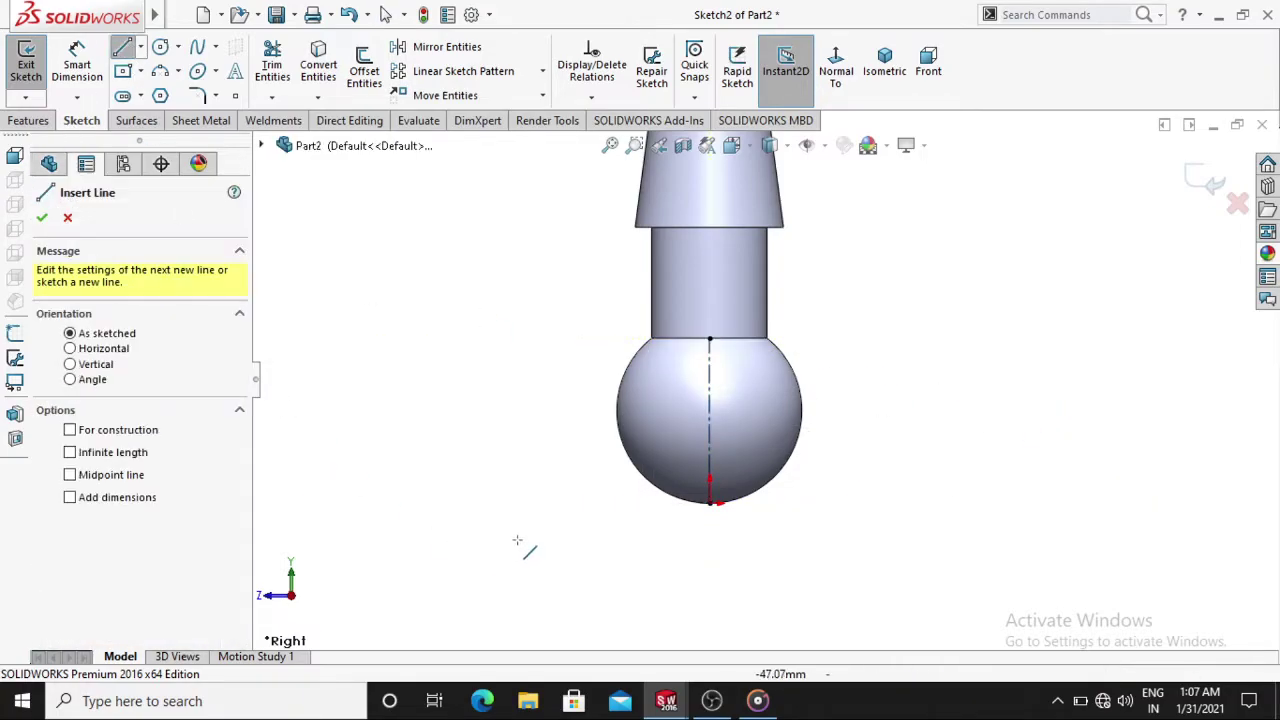
pyautogui.click(709, 420)
pyautogui.click(457, 418)
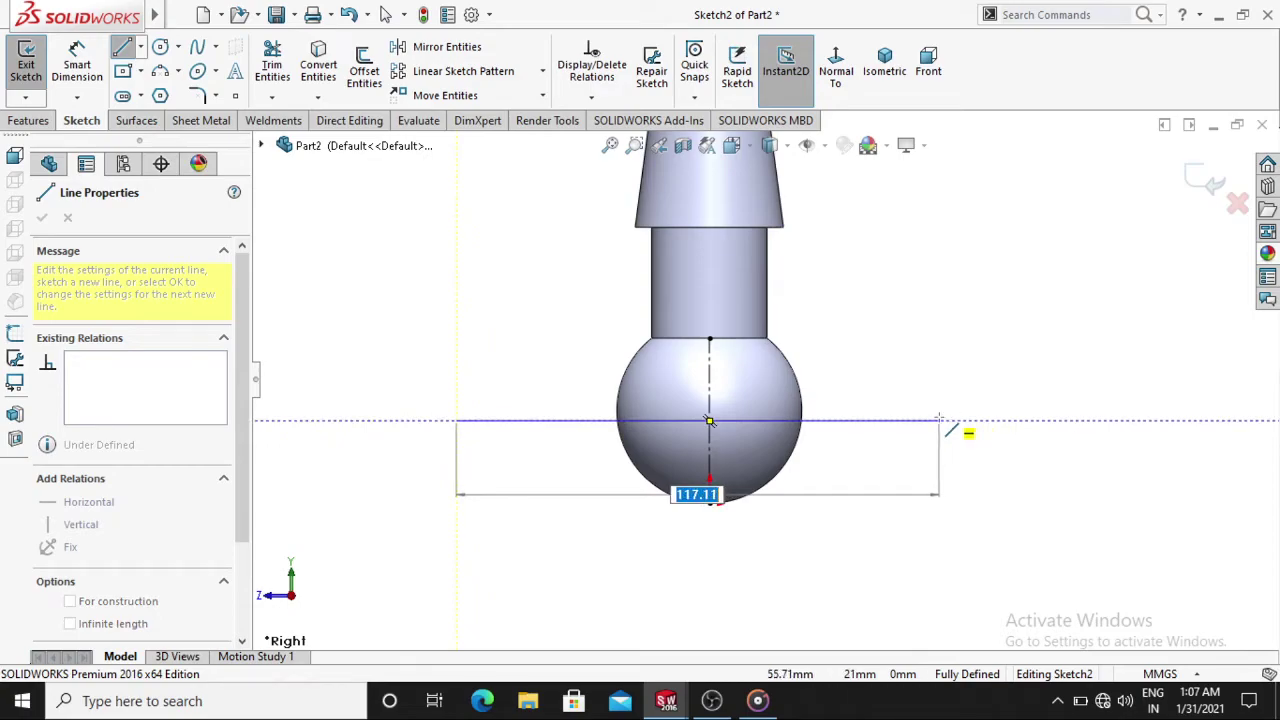
pyautogui.click(939, 420)
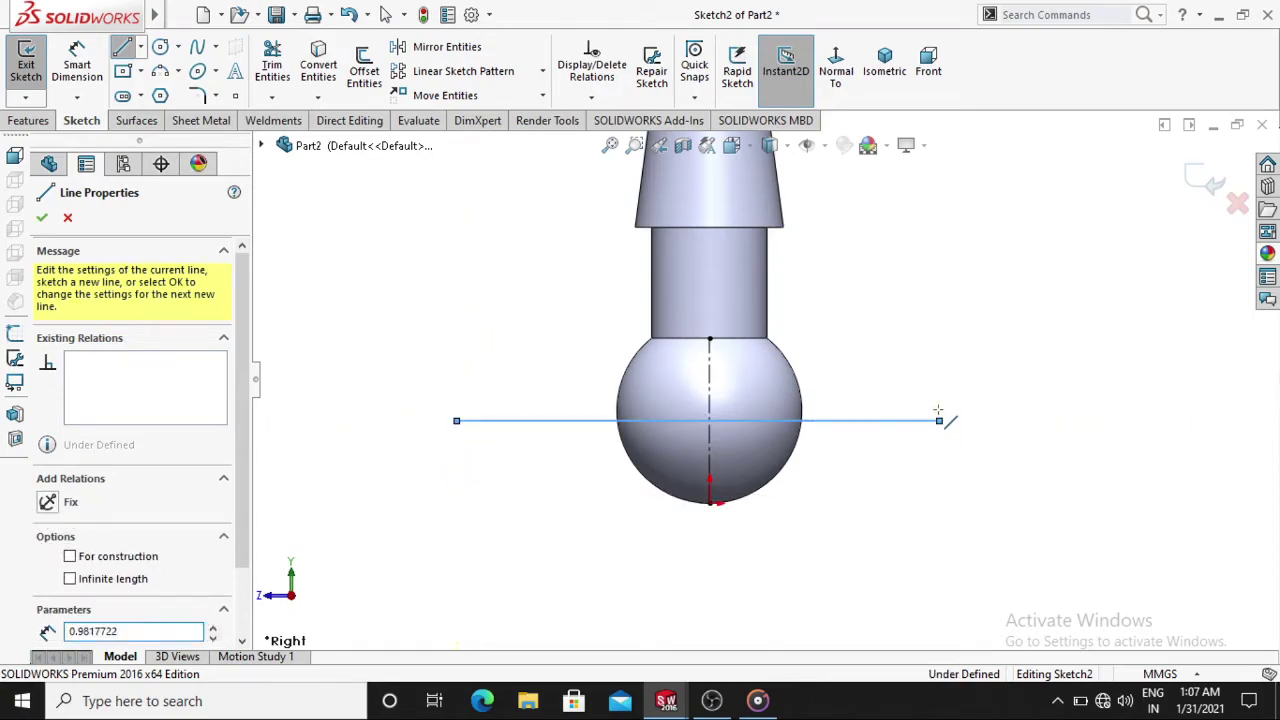
pyautogui.click(939, 365)
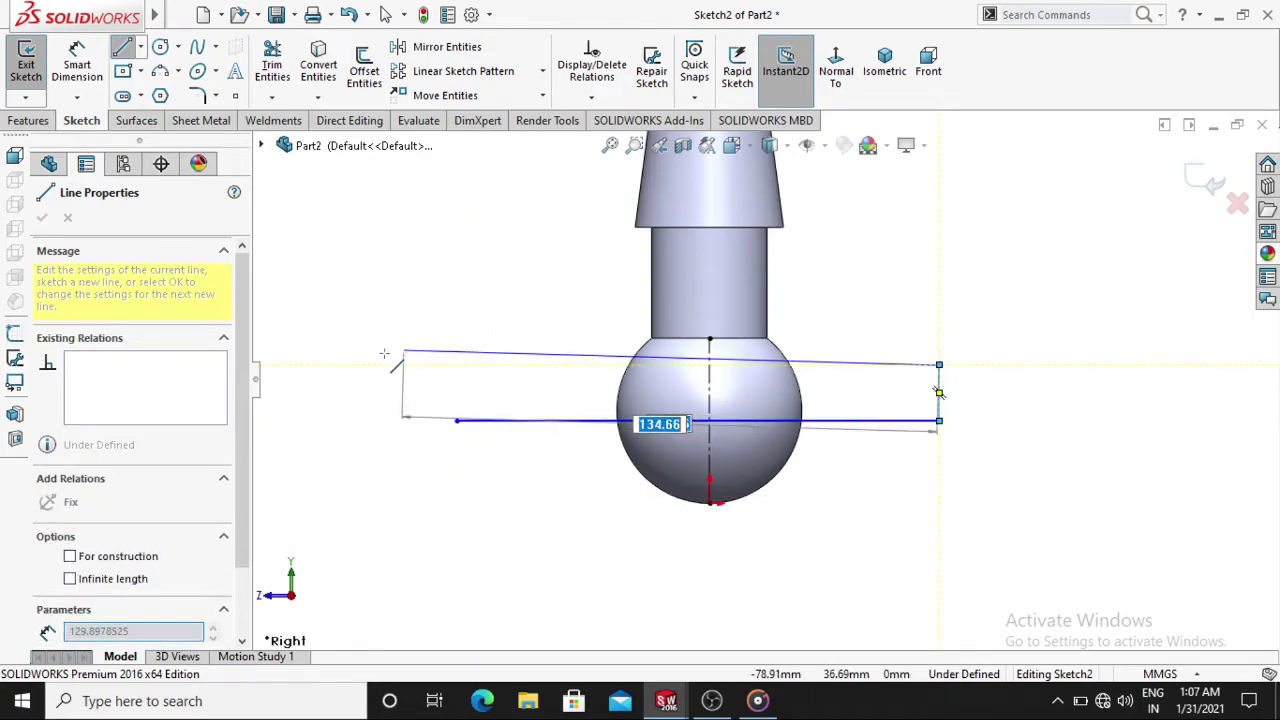
pyautogui.click(457, 365)
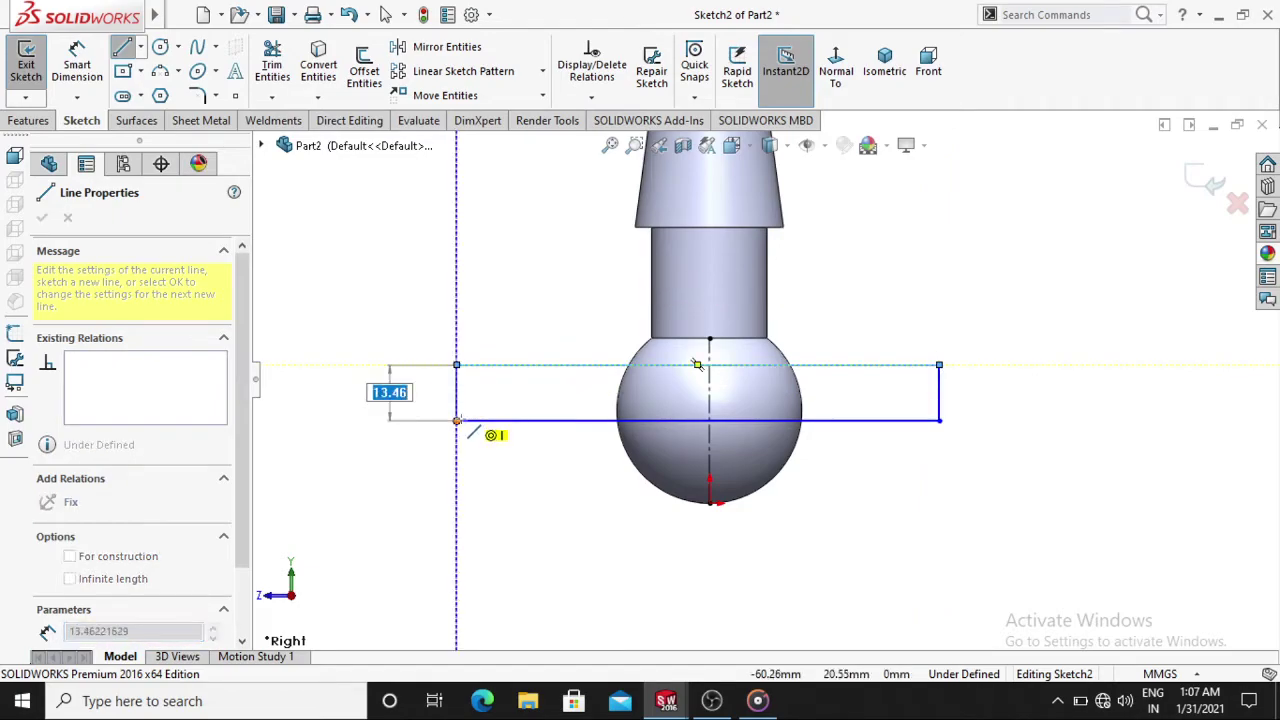
pyautogui.click(457, 420)
pyautogui.press('Escape')
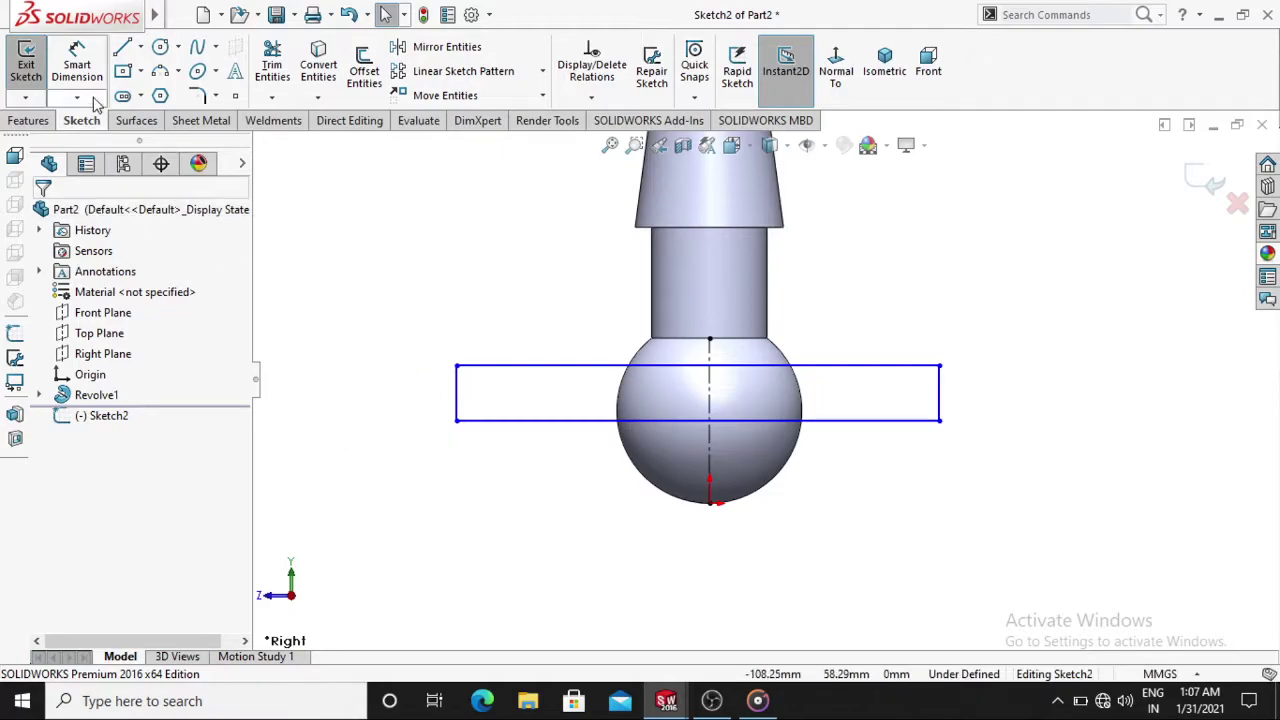
# Dimension the rectangle's height to 12.5 mm
pyautogui.click(77, 62)
pyautogui.click(457, 390)
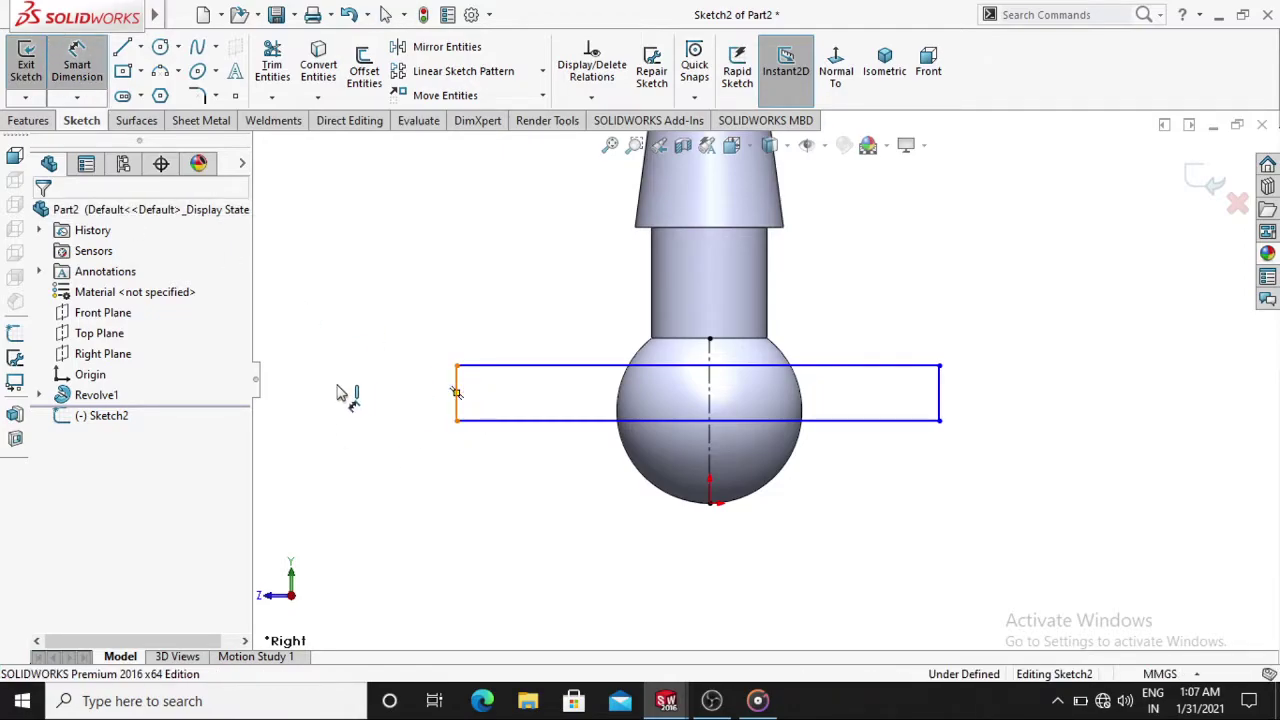
pyautogui.click(351, 396)
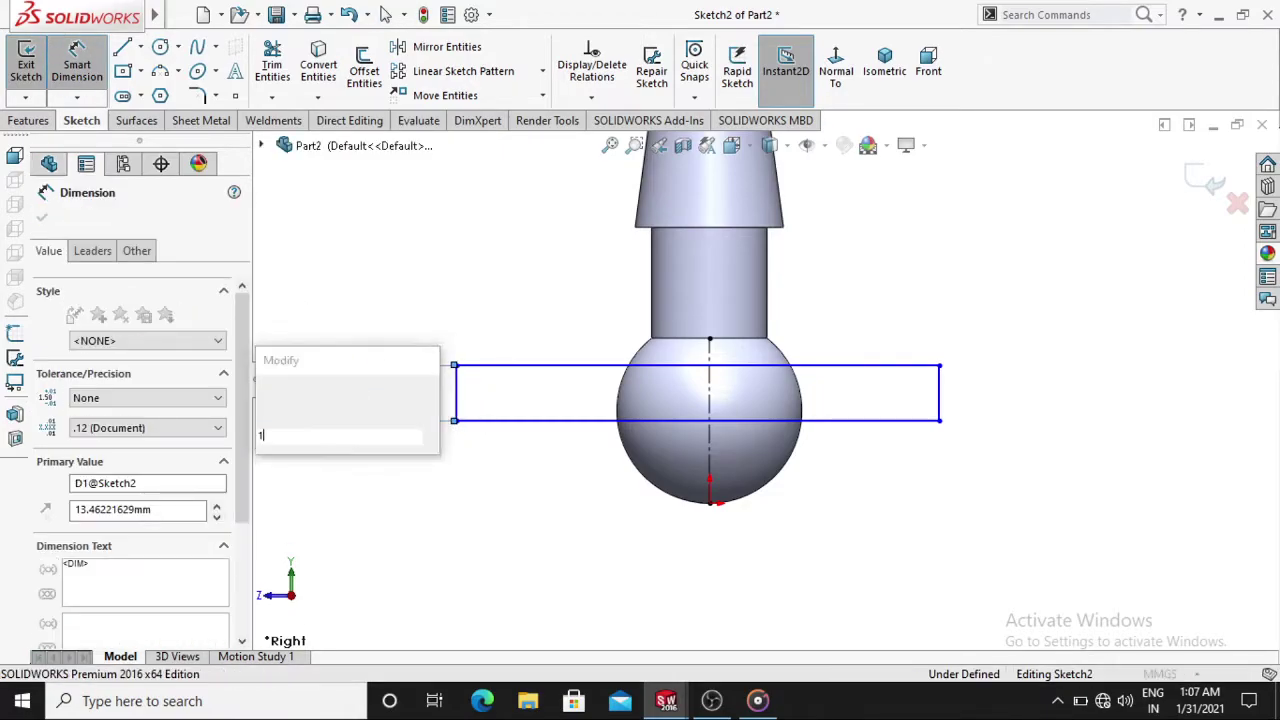
pyautogui.write('12')
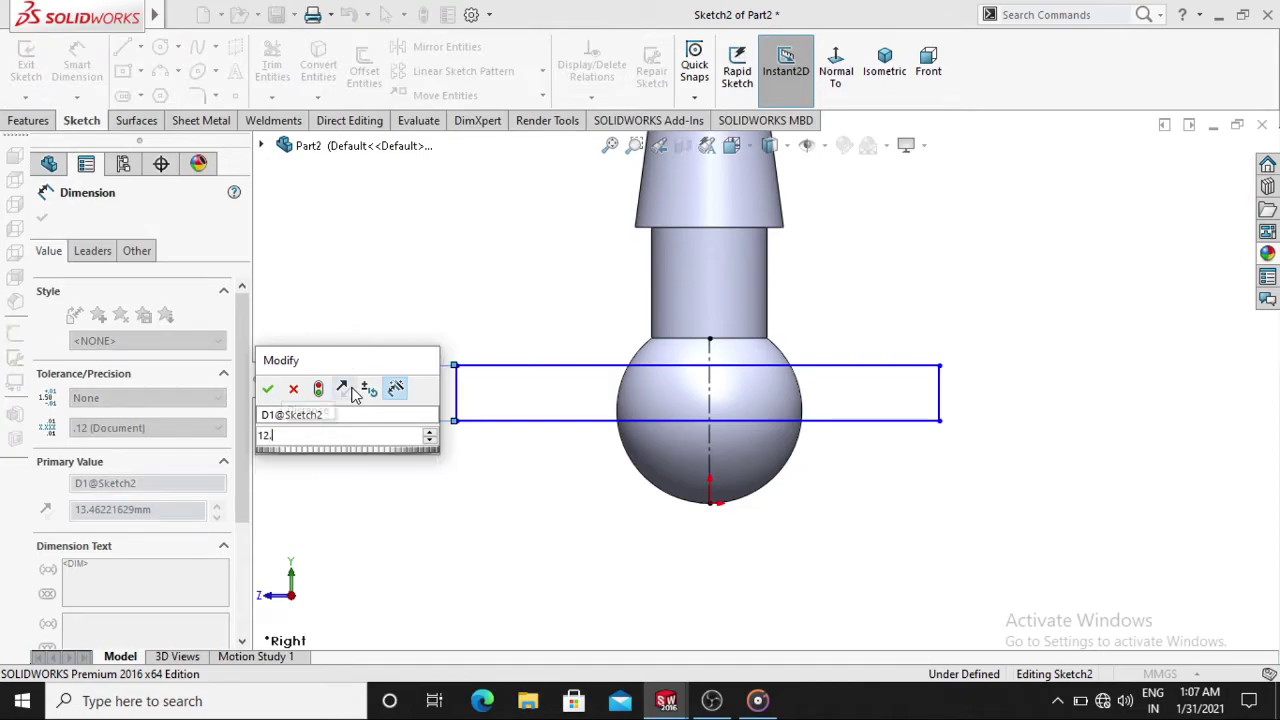
pyautogui.write('.5')
pyautogui.press('Return')
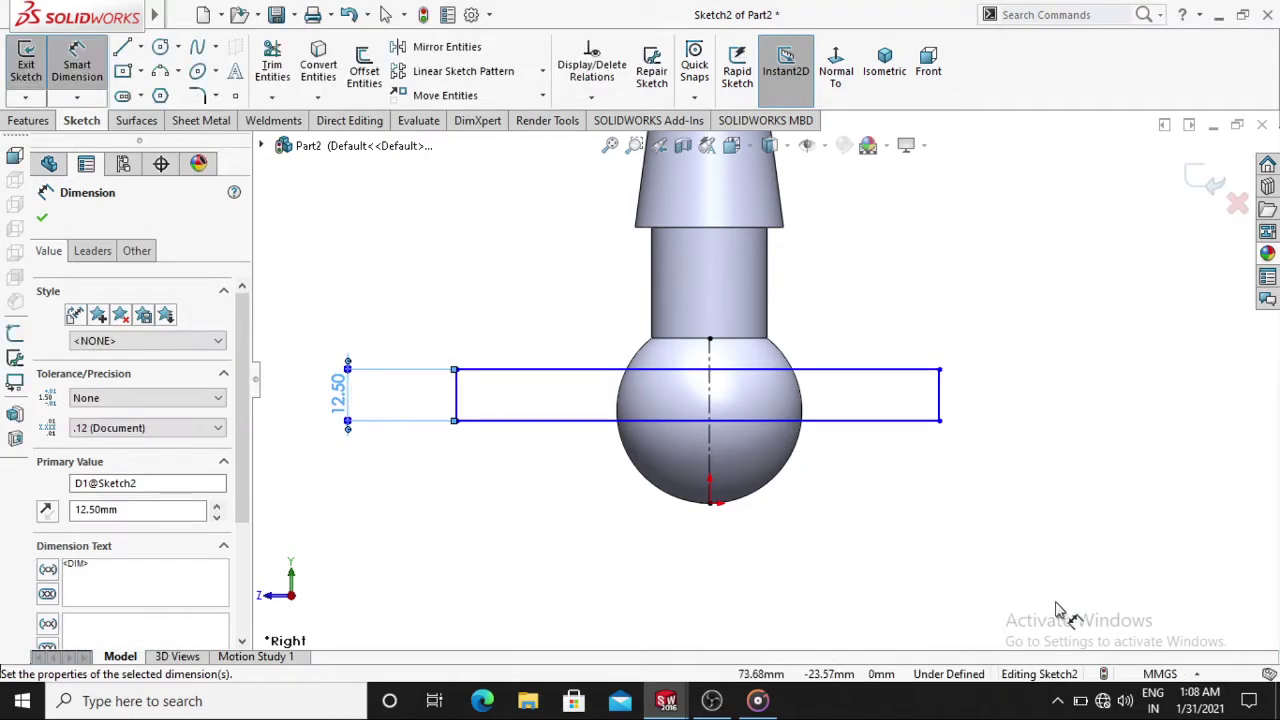
pyautogui.click(850, 515)
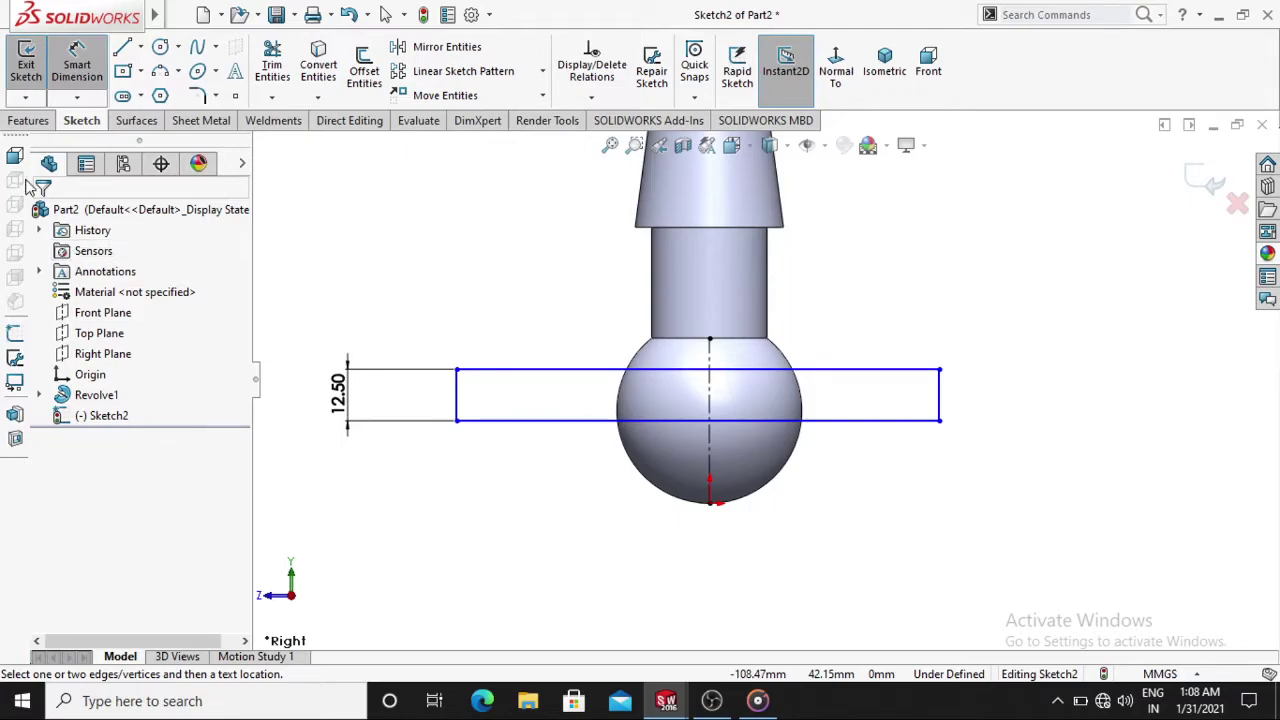
pyautogui.click(38, 122)
# Make a 360° Revolved Cut about Line3 to bore the cross hole
pyautogui.click(372, 78)
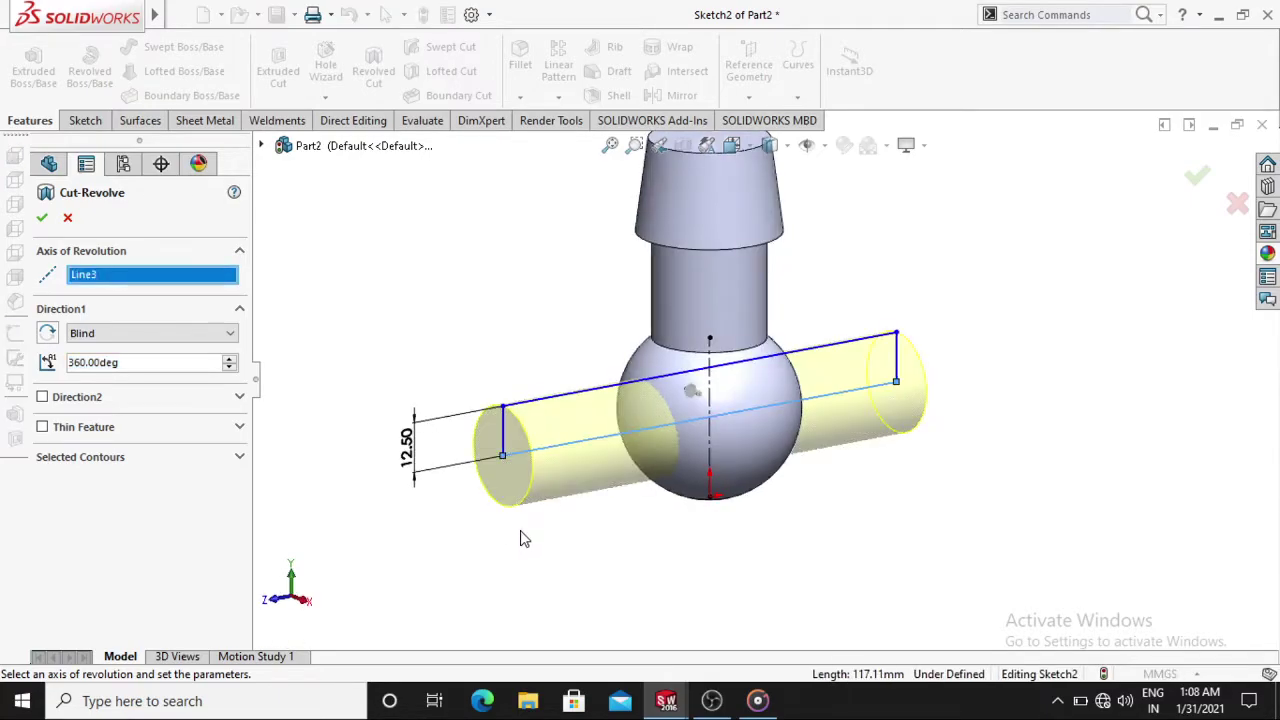
pyautogui.click(42, 217)
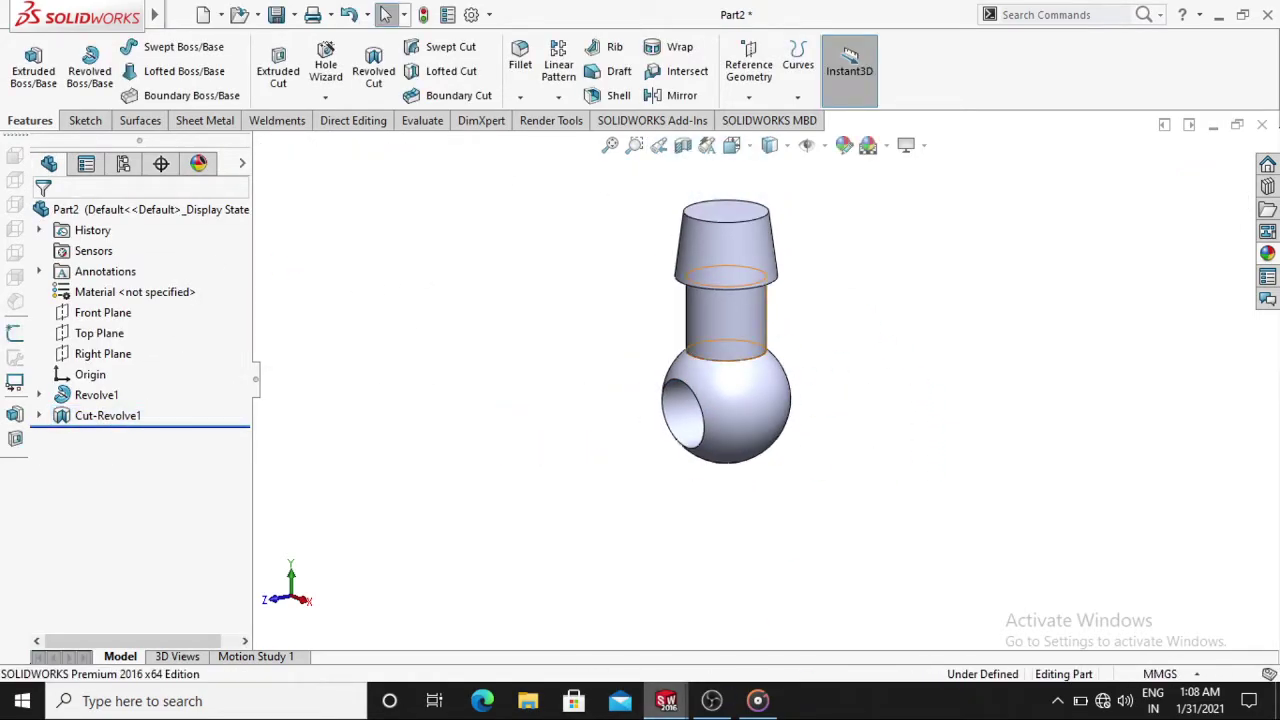
pyautogui.scroll(-1, 756, 288)
pyautogui.scroll(-1, 870, 277)
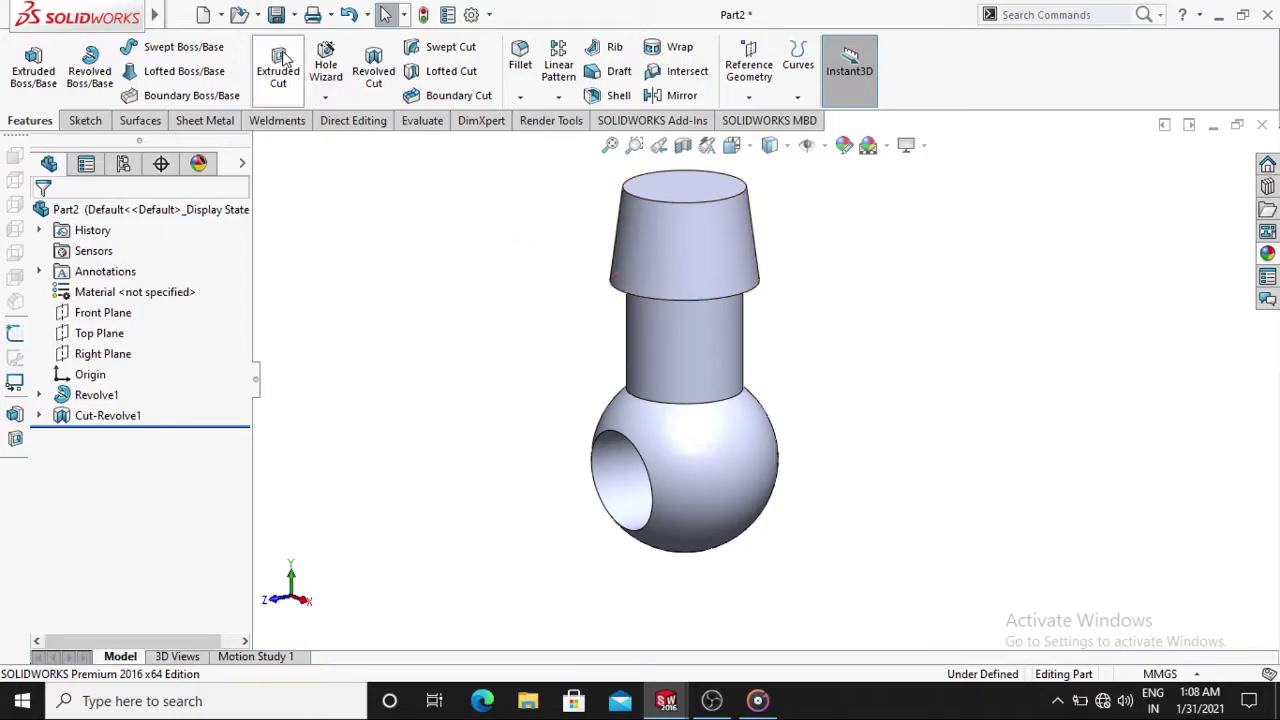
# Open a new sketch on the Front Plane and view it Normal To
pyautogui.moveTo(154, 14)
pyautogui.click(180, 14)
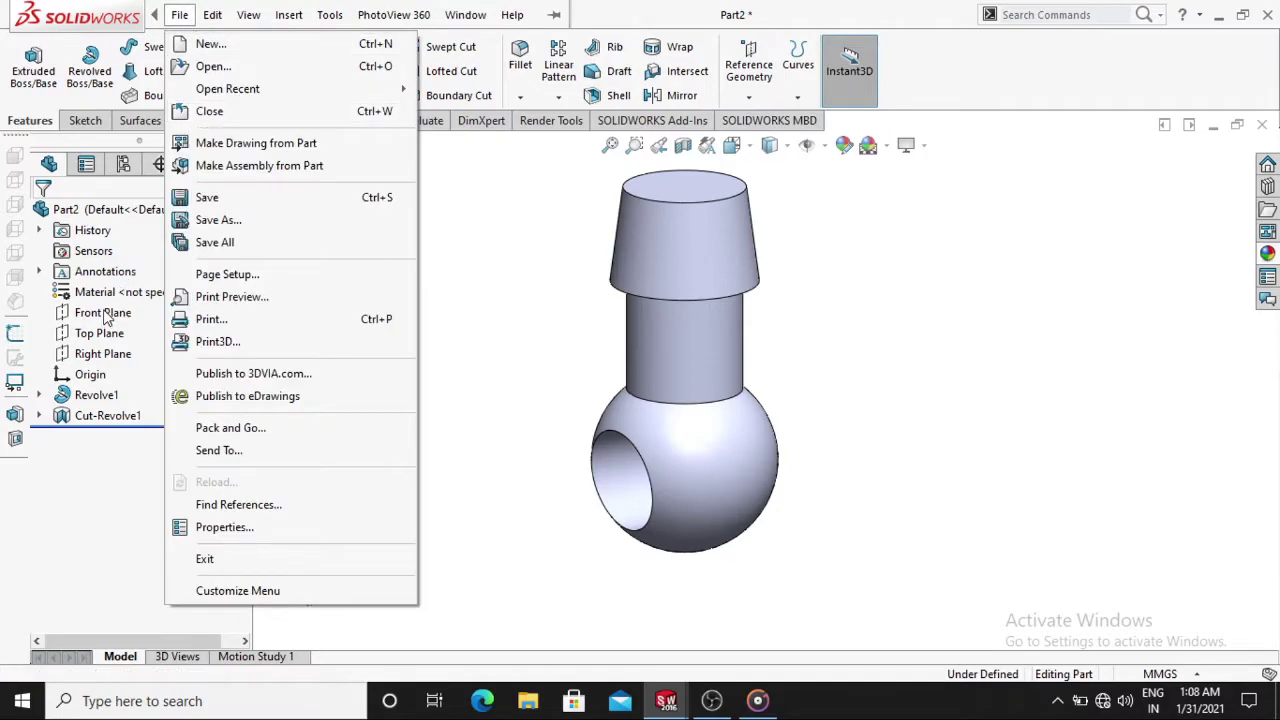
pyautogui.press('Escape')
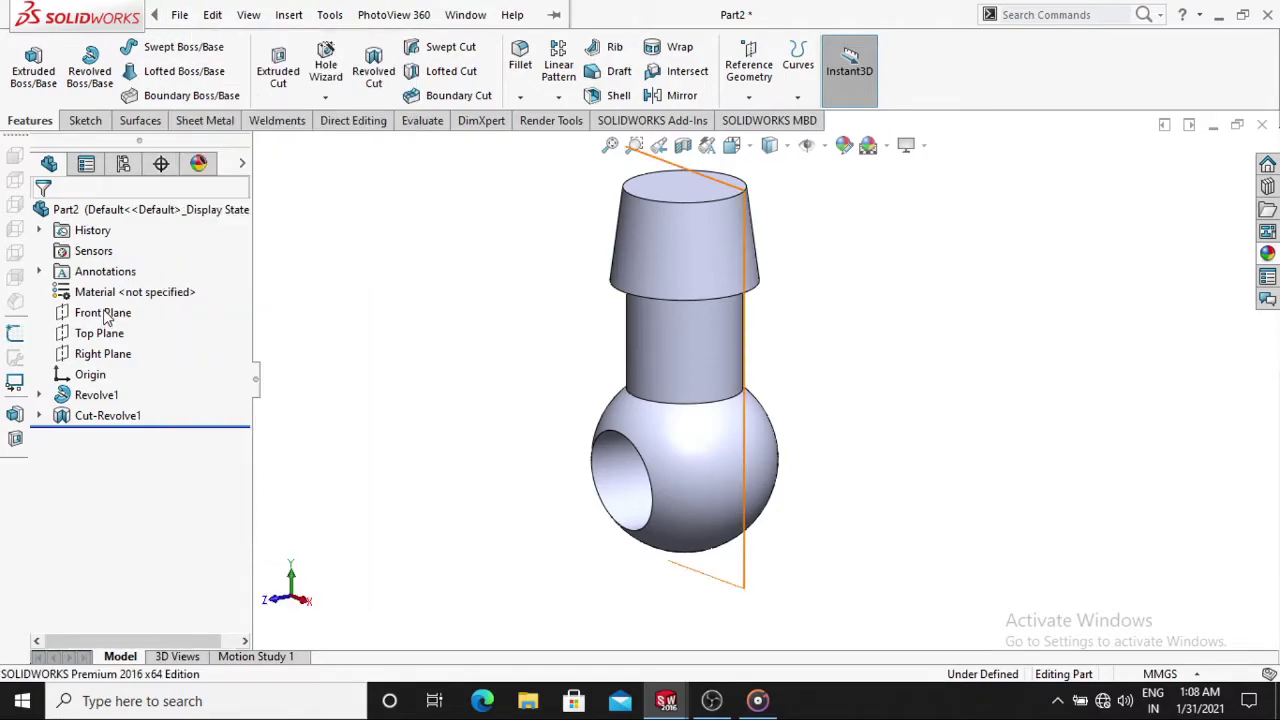
pyautogui.rightClick(107, 316)
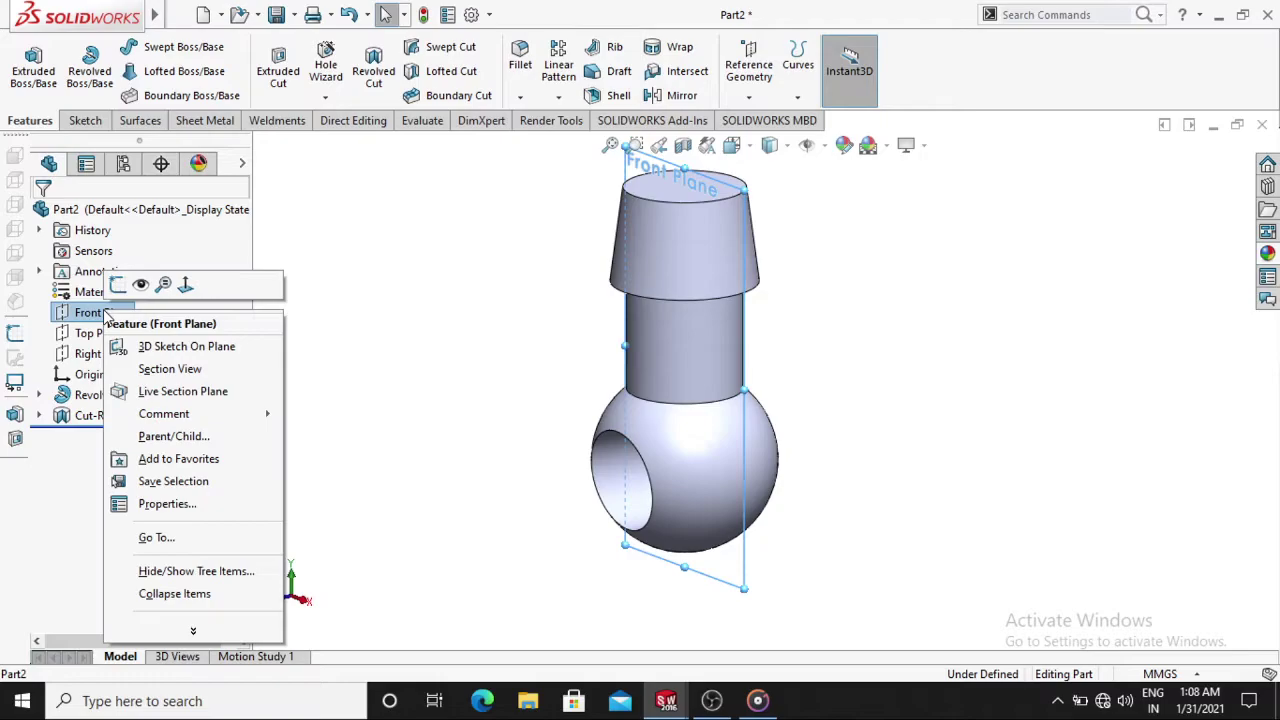
pyautogui.click(116, 285)
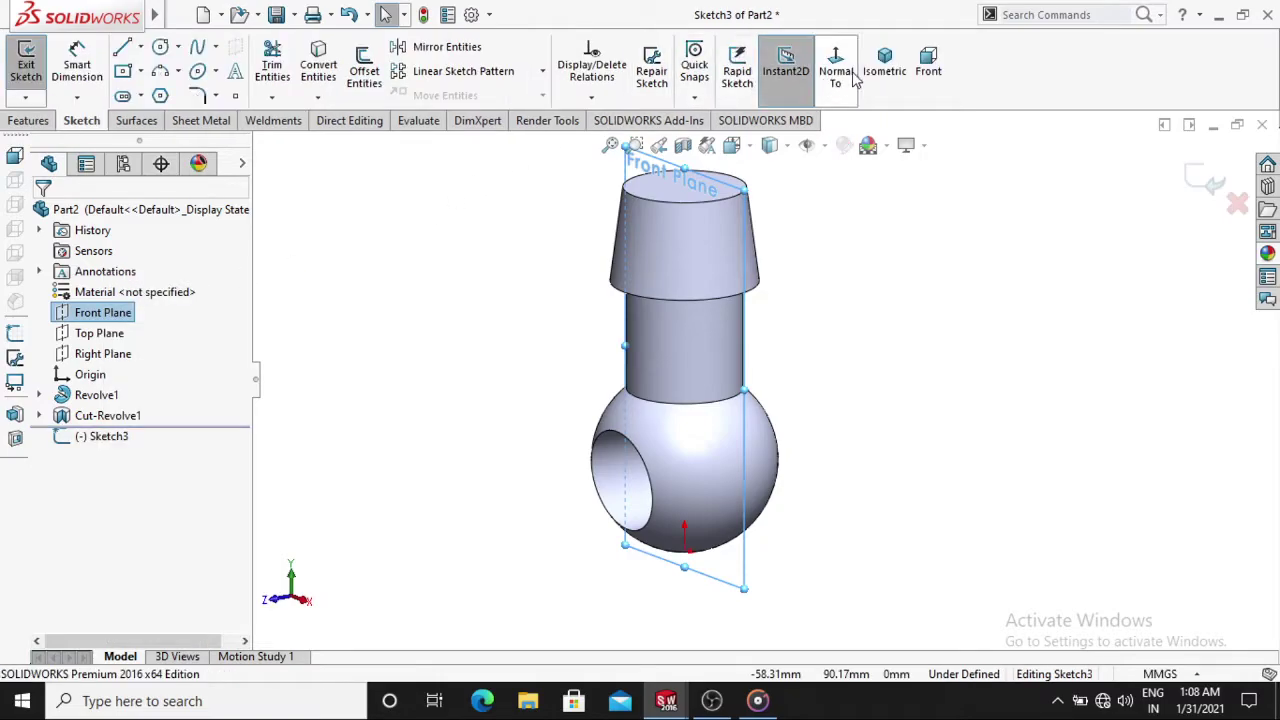
pyautogui.click(836, 72)
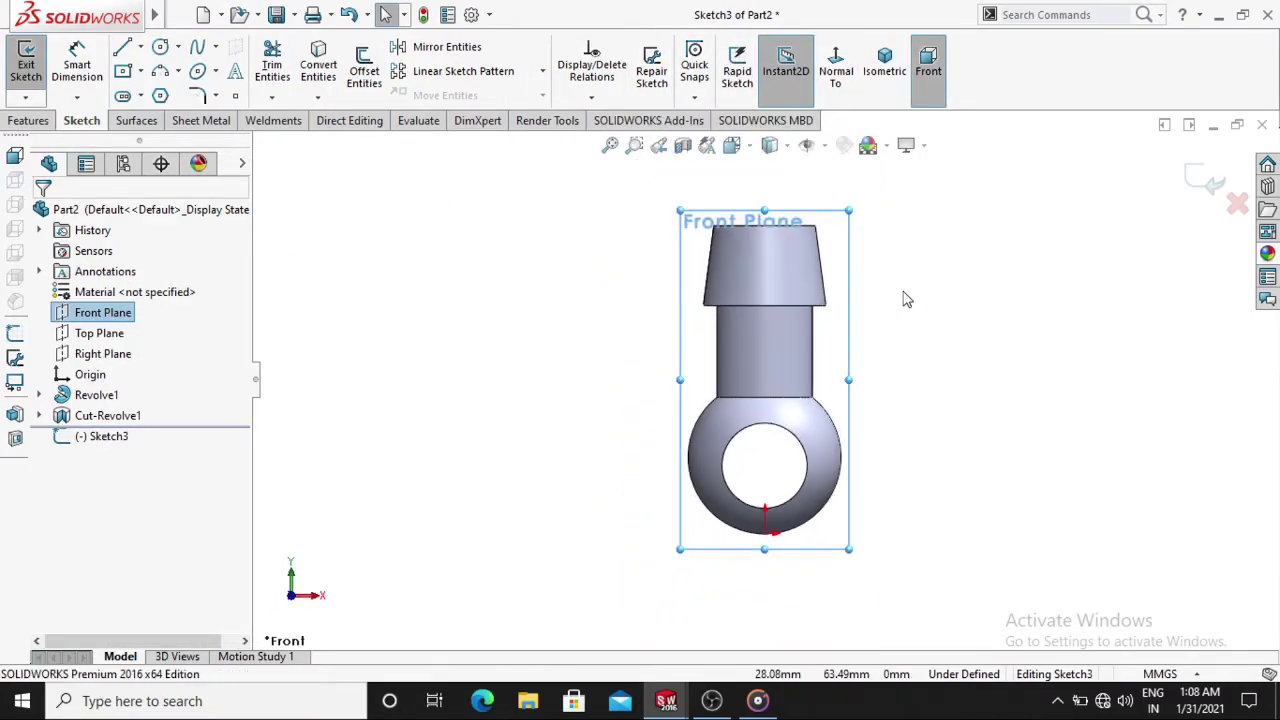
# Draw a vertical centerline from the origin up past the fitting
pyautogui.click(906, 299)
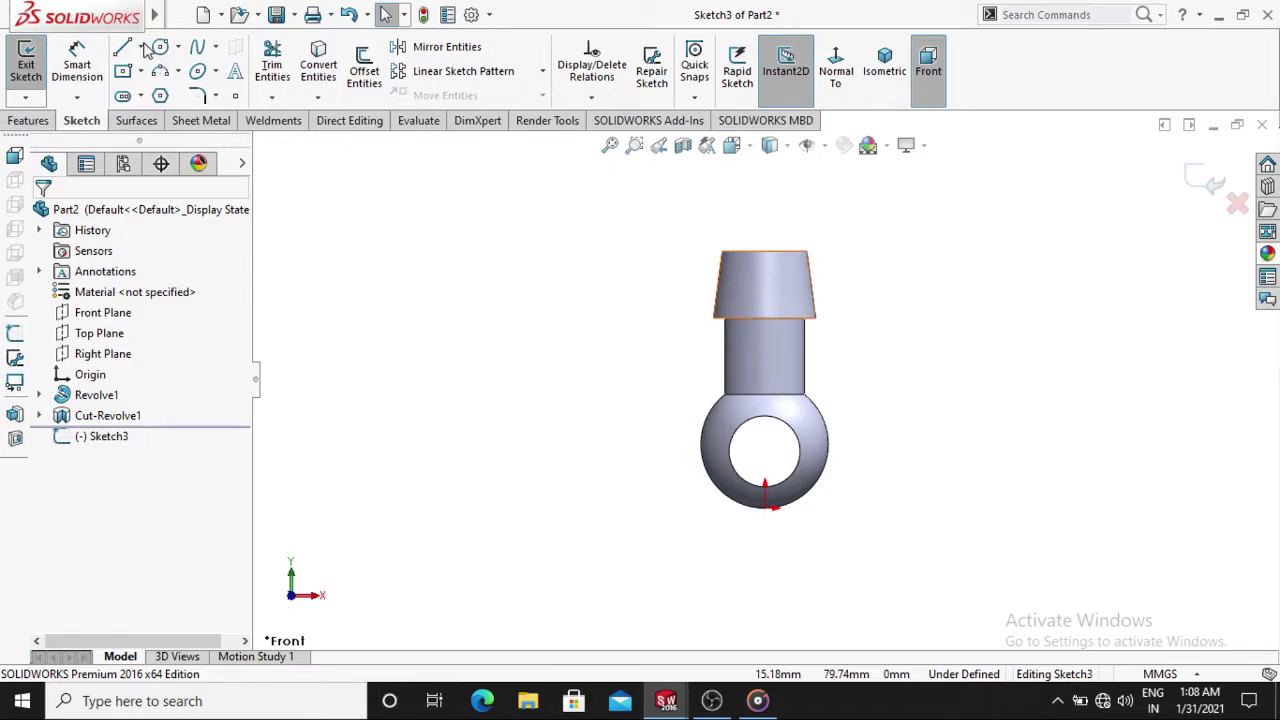
pyautogui.click(141, 48)
pyautogui.click(167, 93)
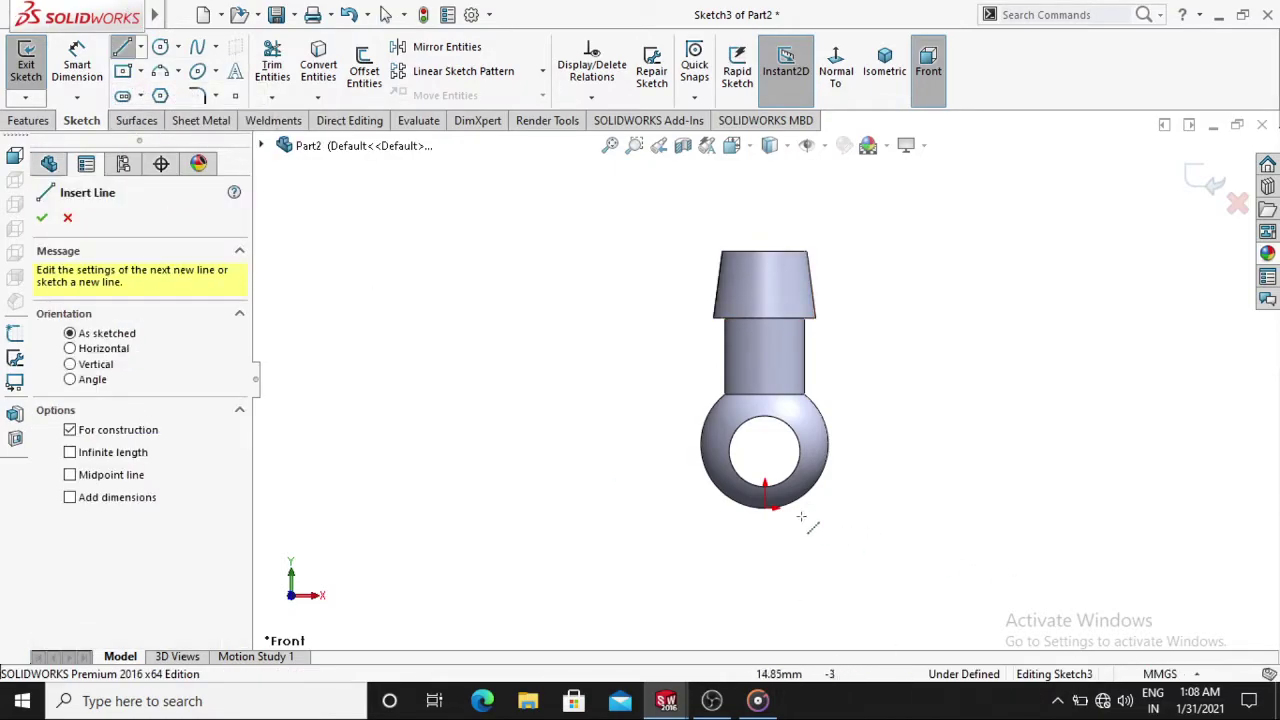
pyautogui.click(767, 506)
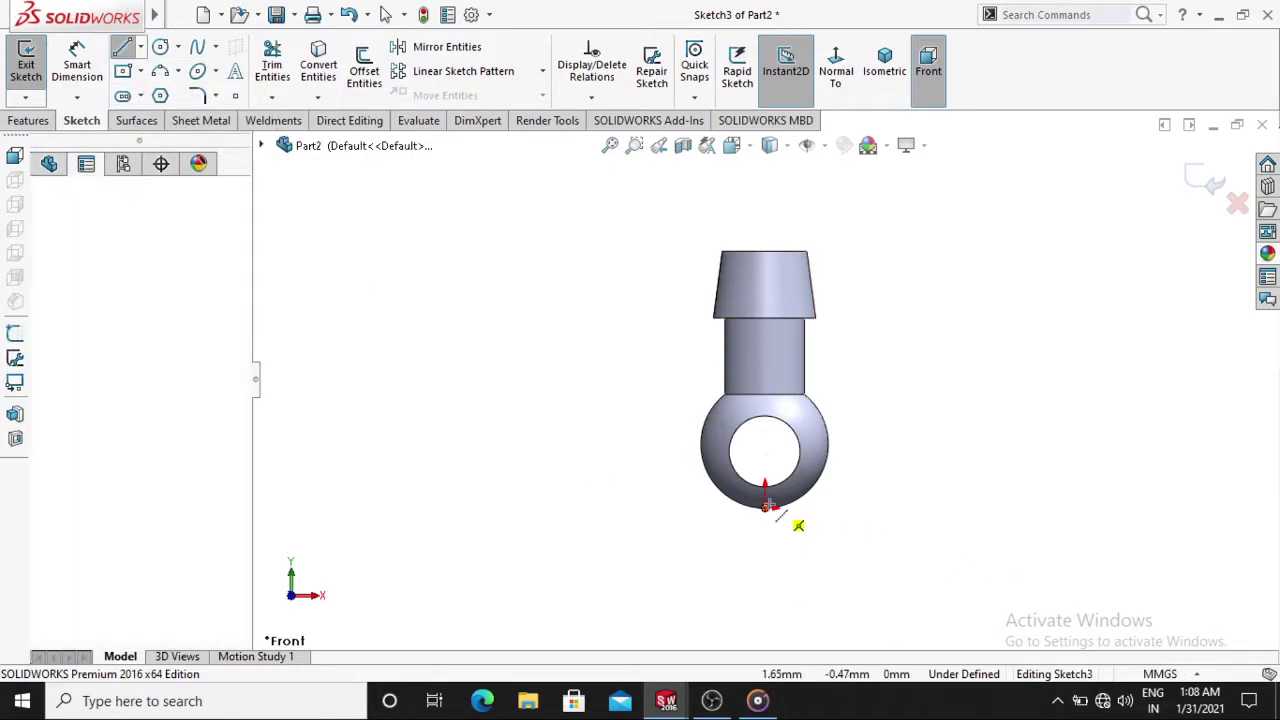
pyautogui.click(764, 191)
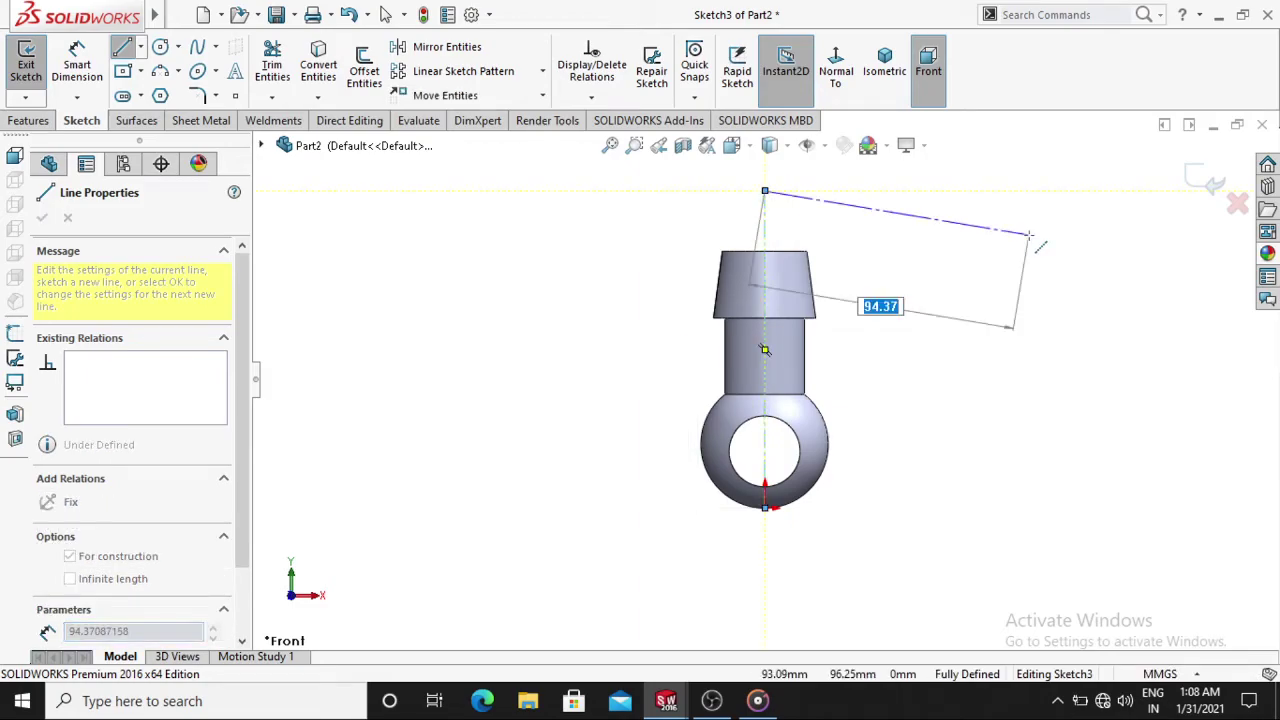
pyautogui.press('Escape')
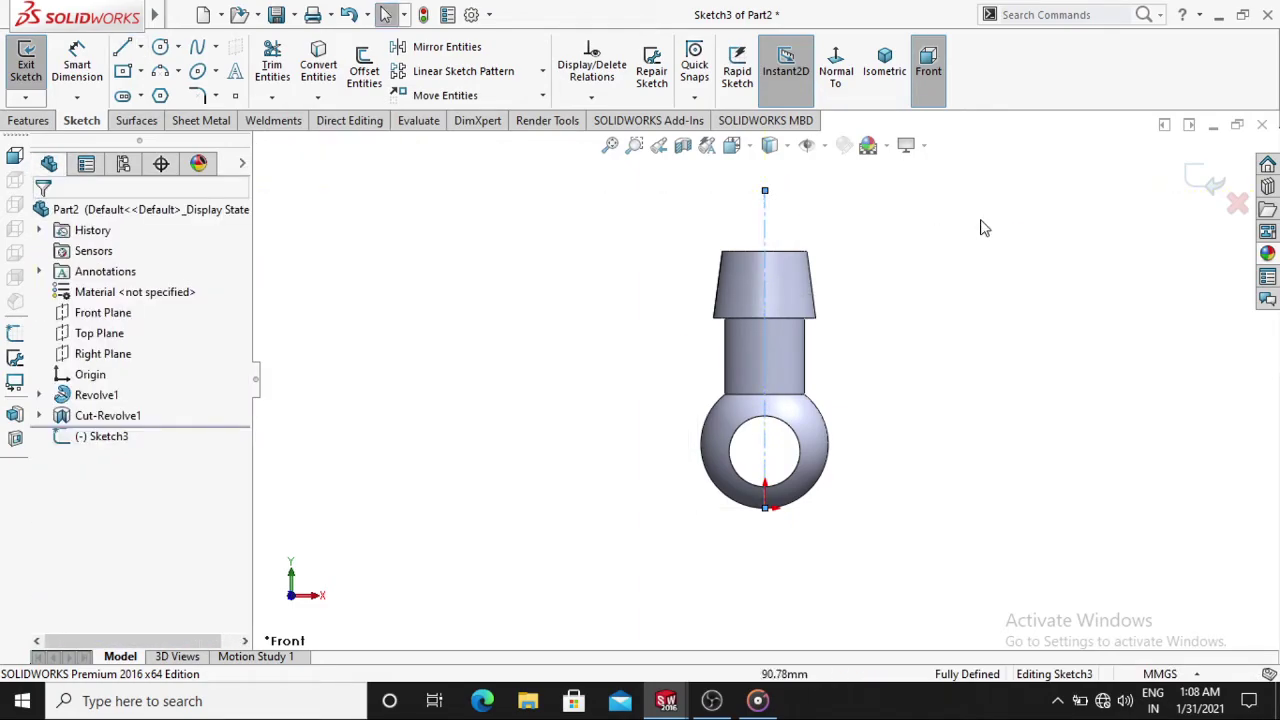
pyautogui.click(123, 50)
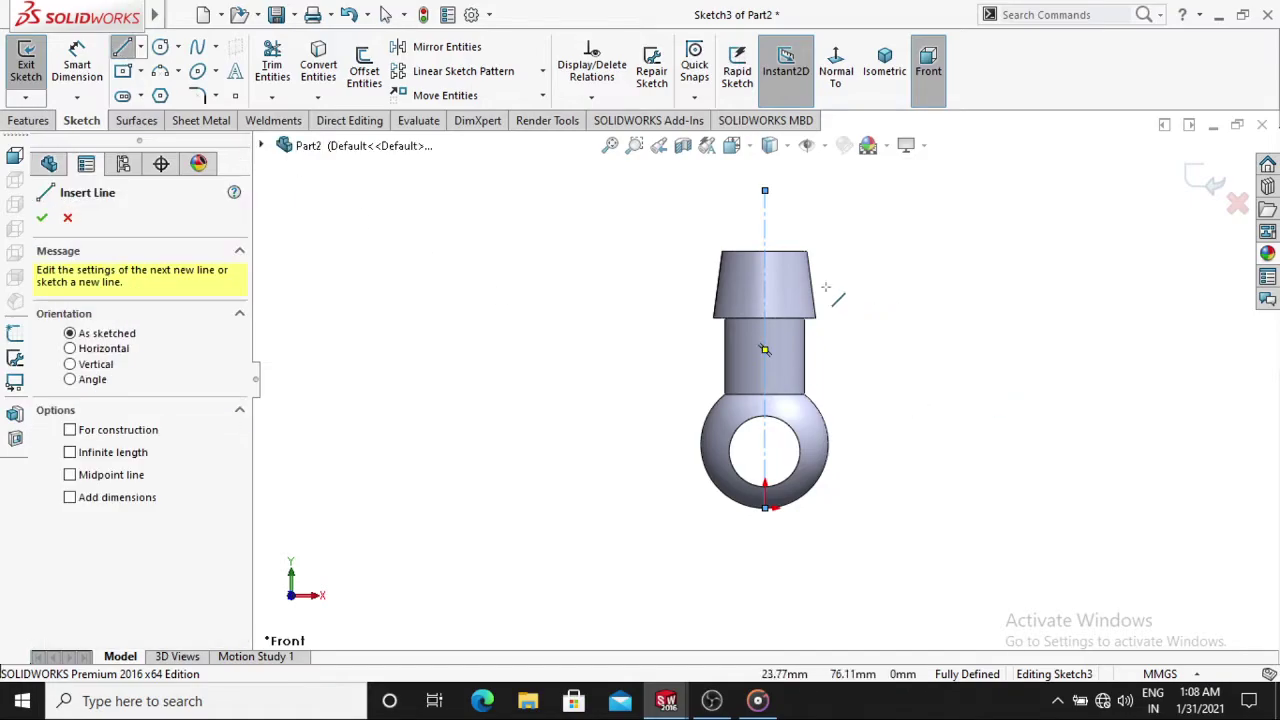
# Draw a horizontal line left from the centerline past the fitting, abandoning a misplaced side line
pyautogui.scroll(-1, 816, 284)
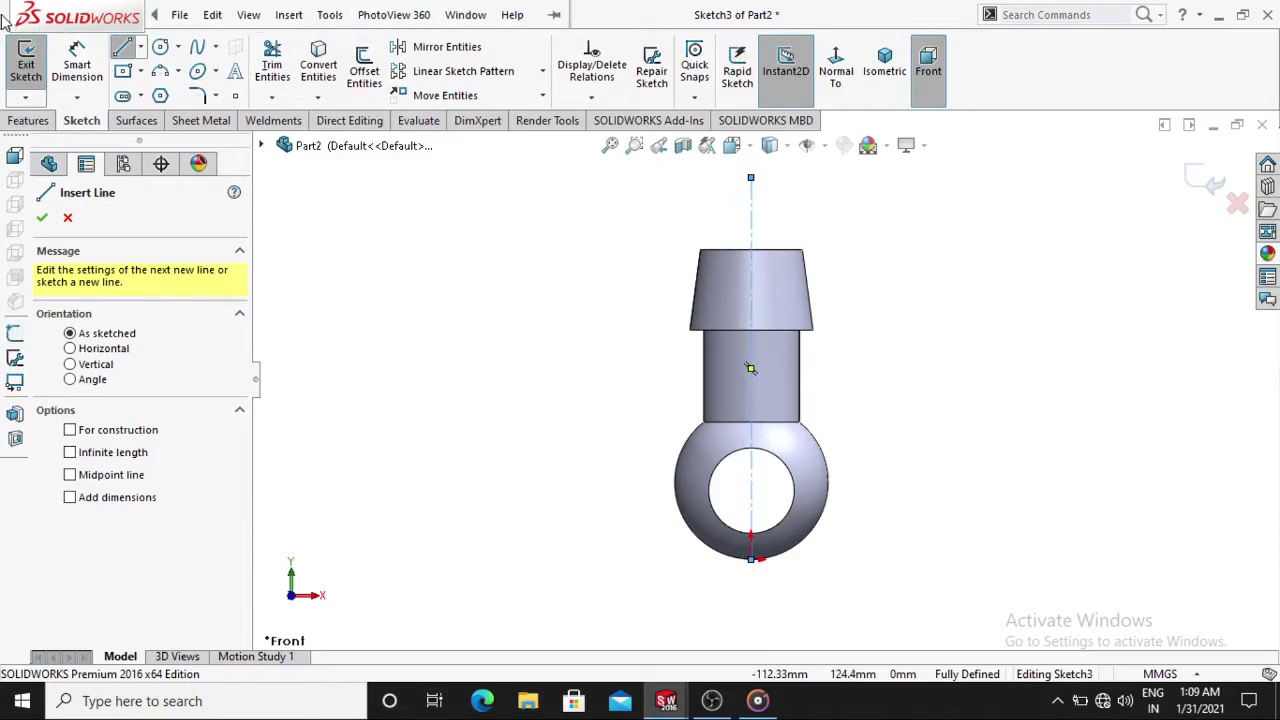
pyautogui.click(751, 316)
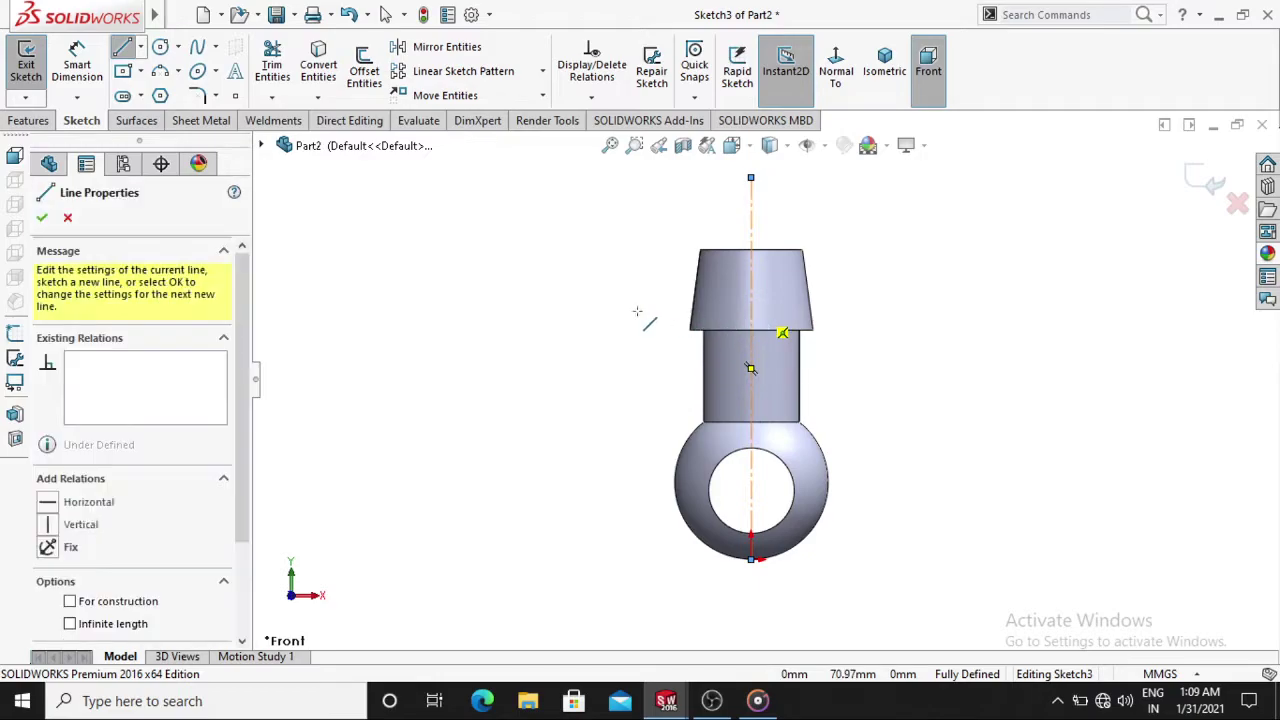
pyautogui.click(580, 315)
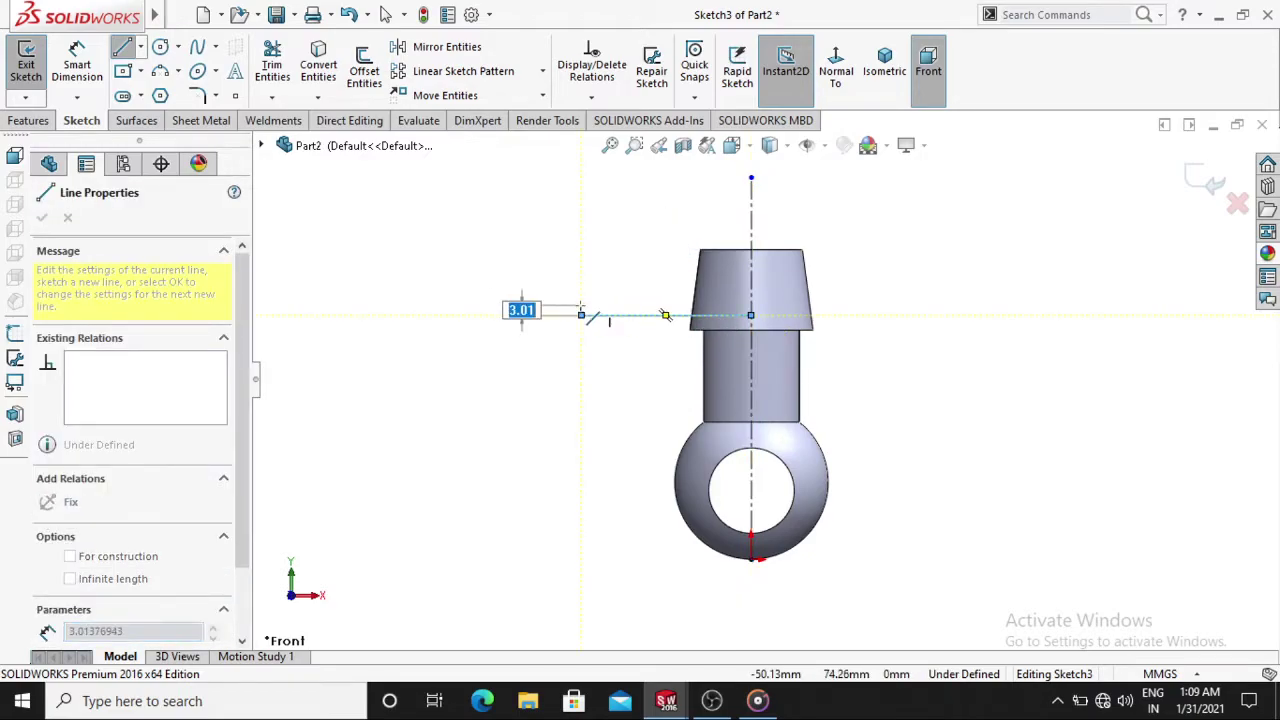
pyautogui.click(590, 240)
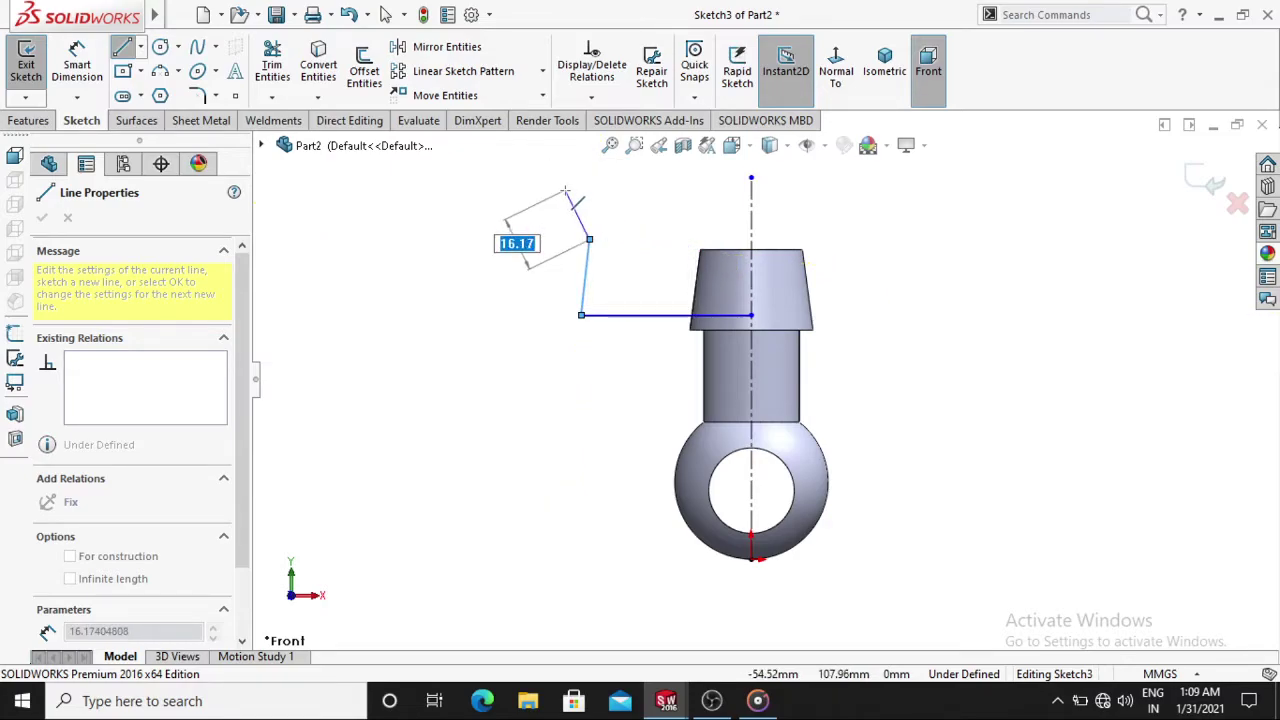
pyautogui.press('Escape')
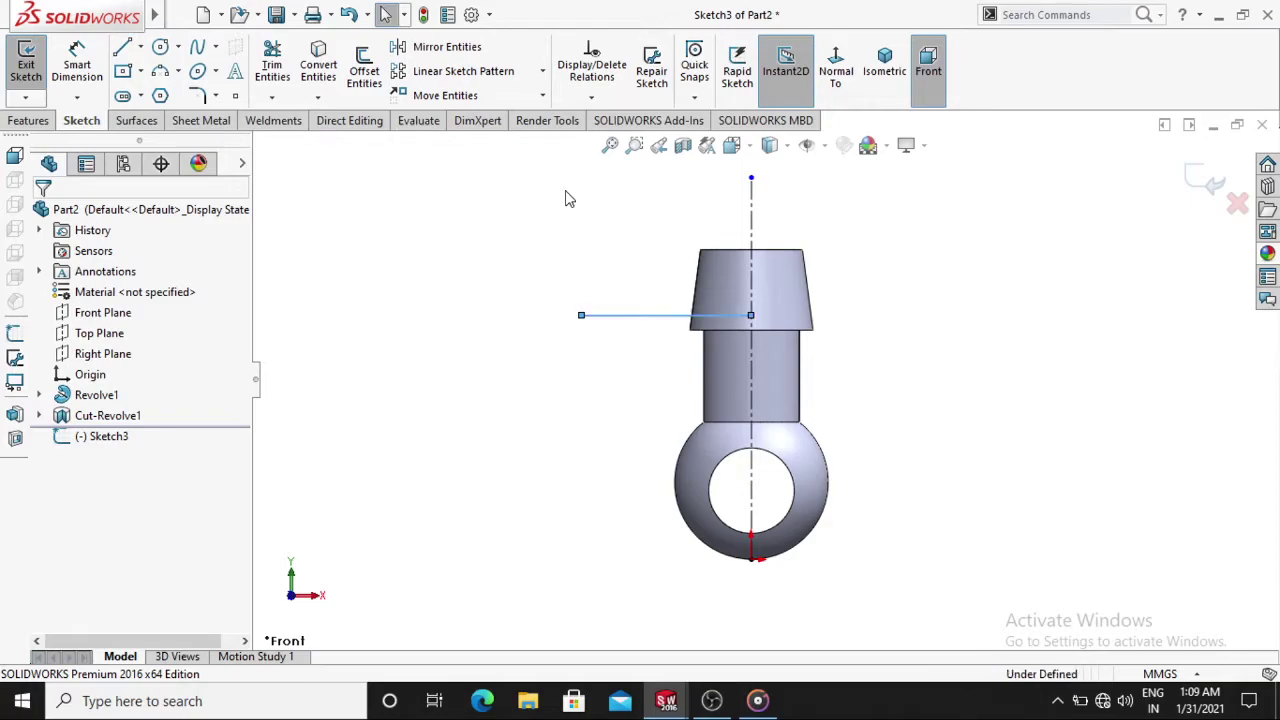
# Add the short wing side and a sloping top edge ending at the cap's corner
pyautogui.click(122, 50)
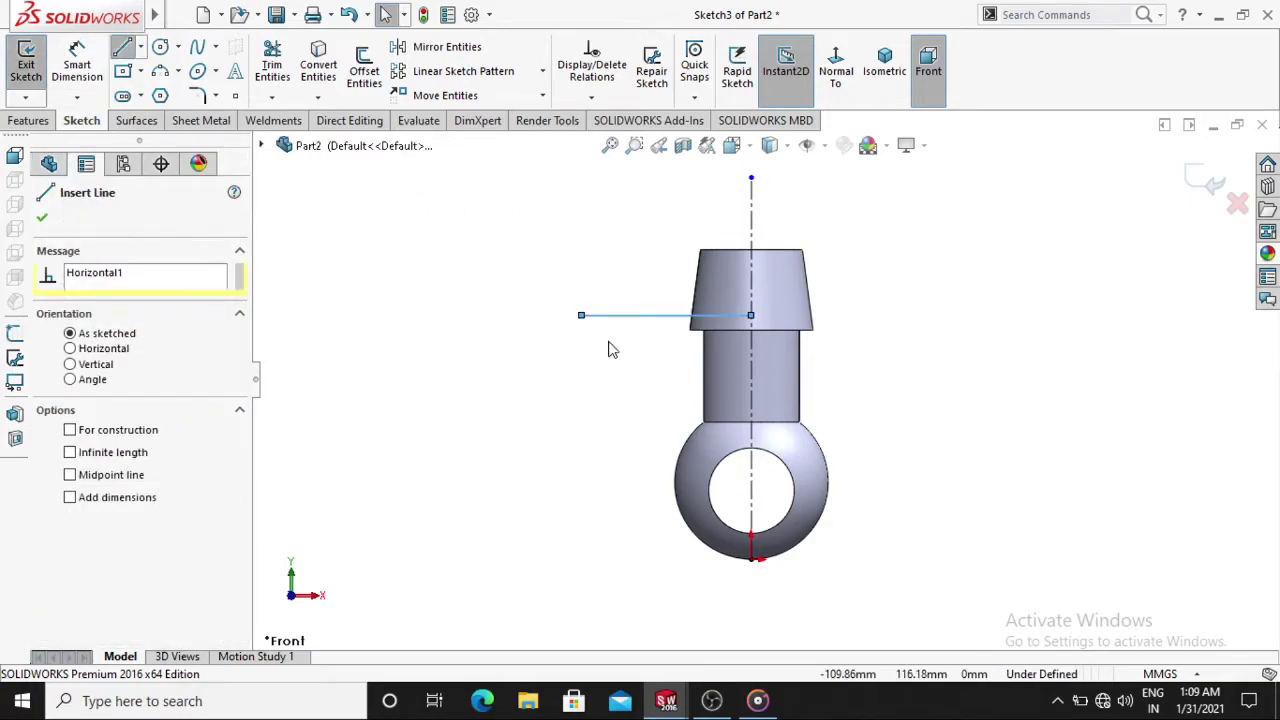
pyautogui.click(581, 315)
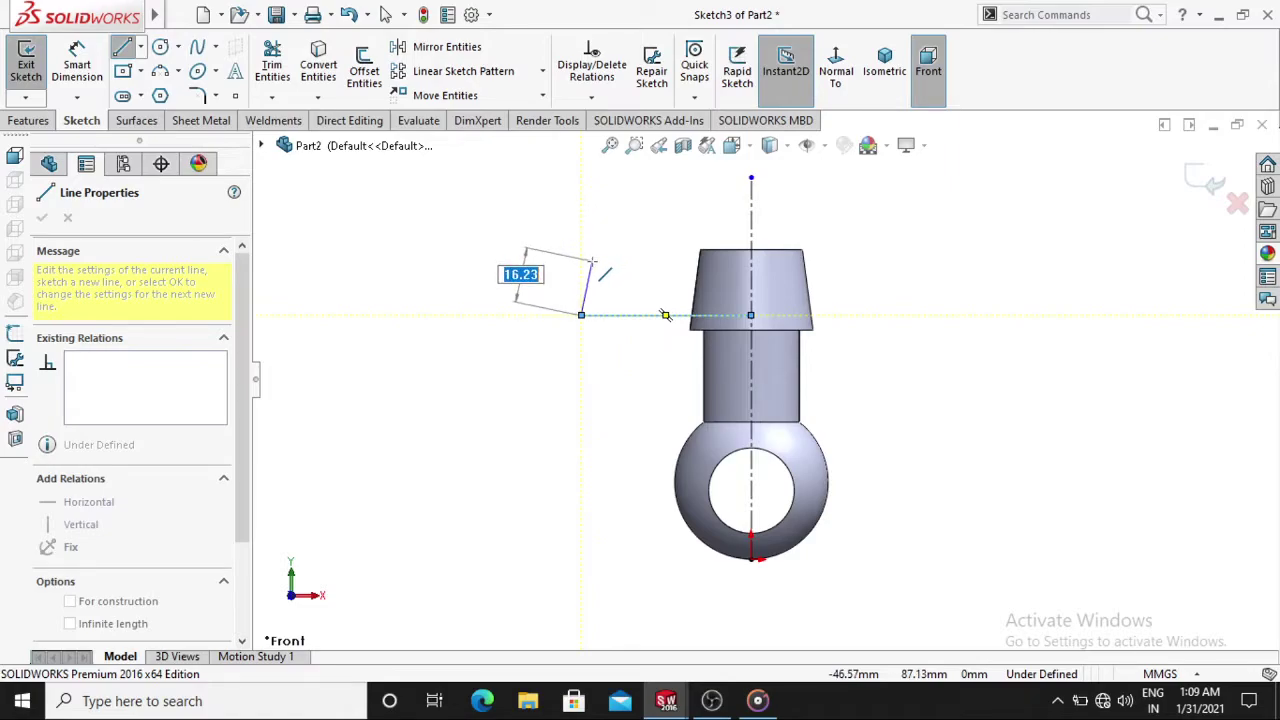
pyautogui.click(593, 261)
pyautogui.click(700, 251)
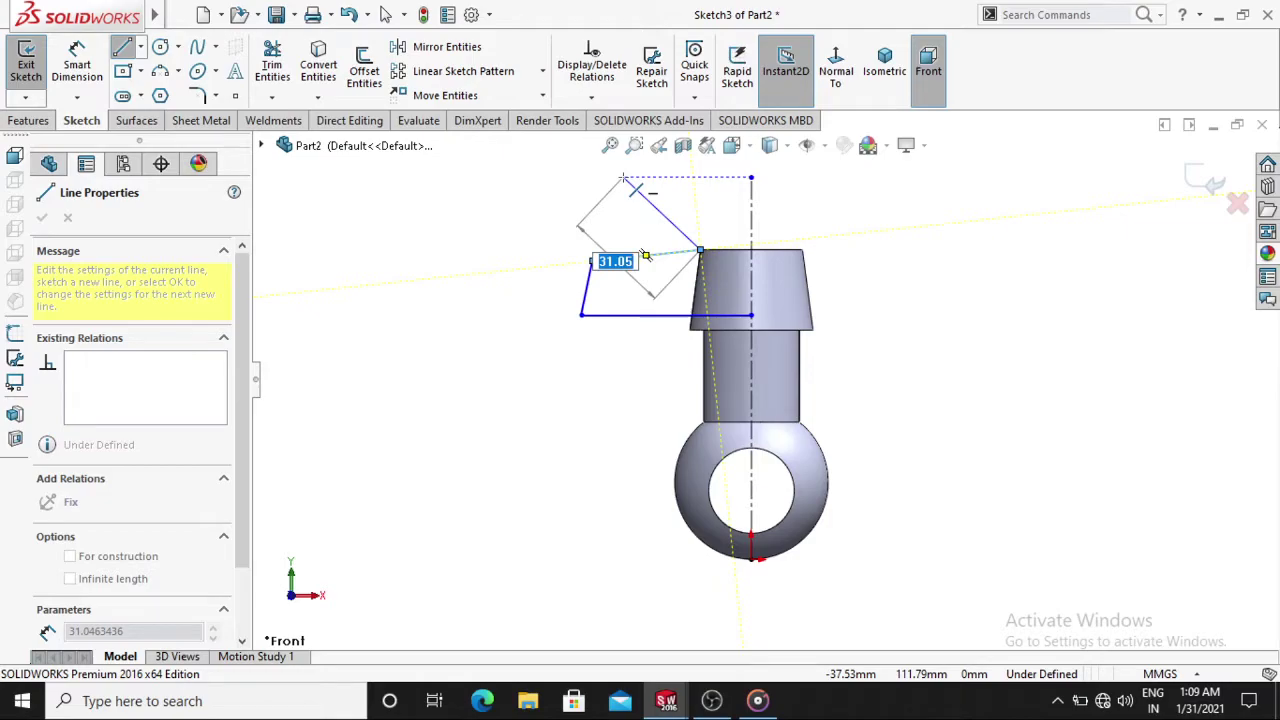
pyautogui.press('Escape')
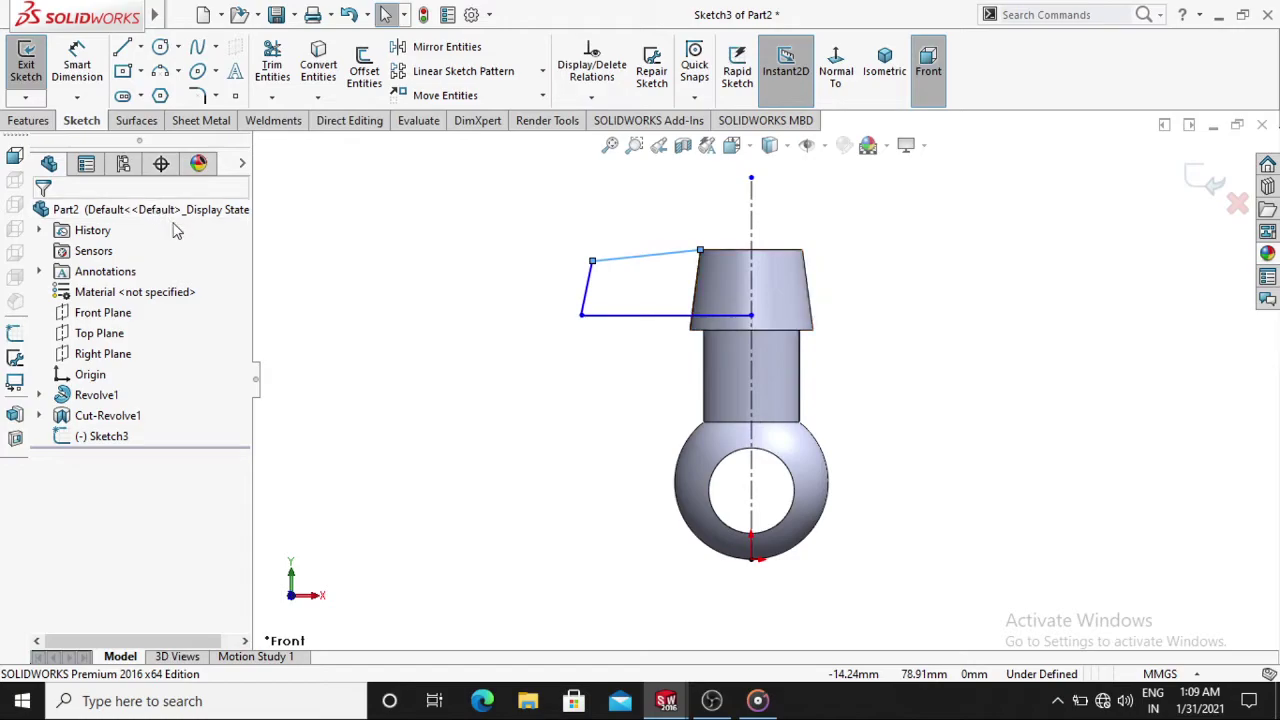
# Dimension the horizontal base line of the wing sketch to 50 mm
pyautogui.click(77, 65)
pyautogui.press('Escape')
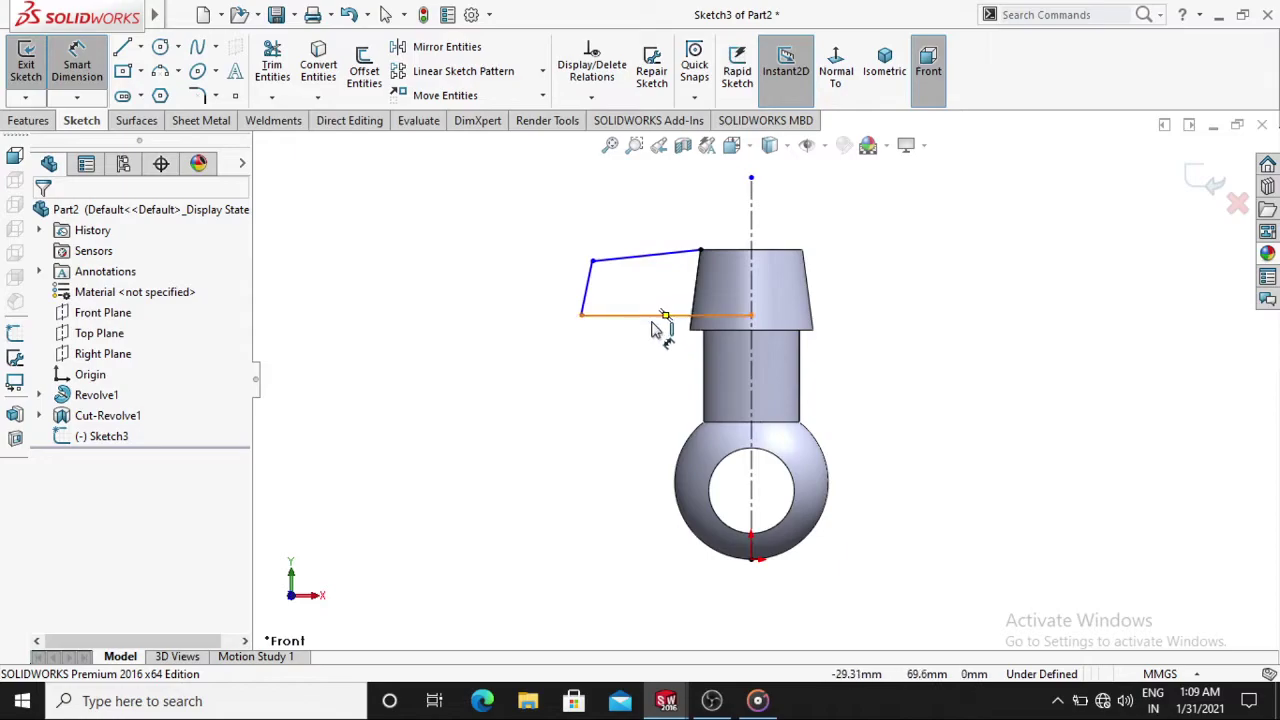
pyautogui.click(640, 318)
pyautogui.click(652, 402)
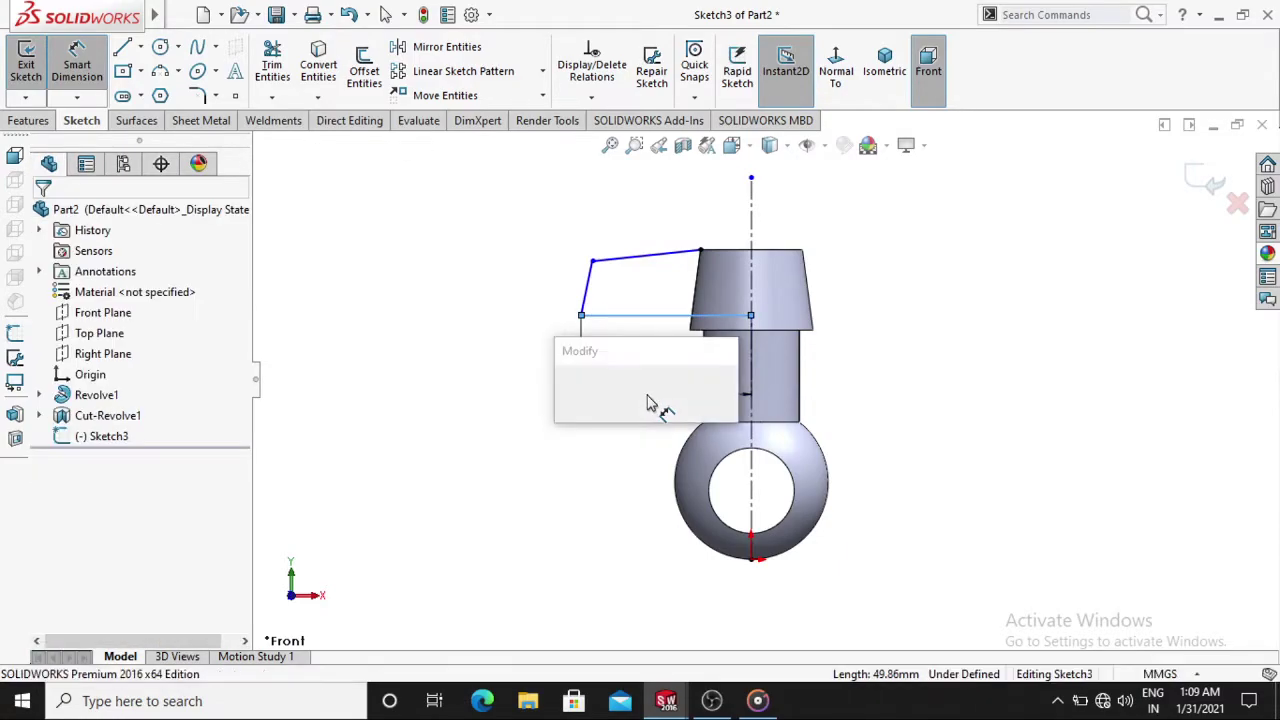
pyautogui.write('50')
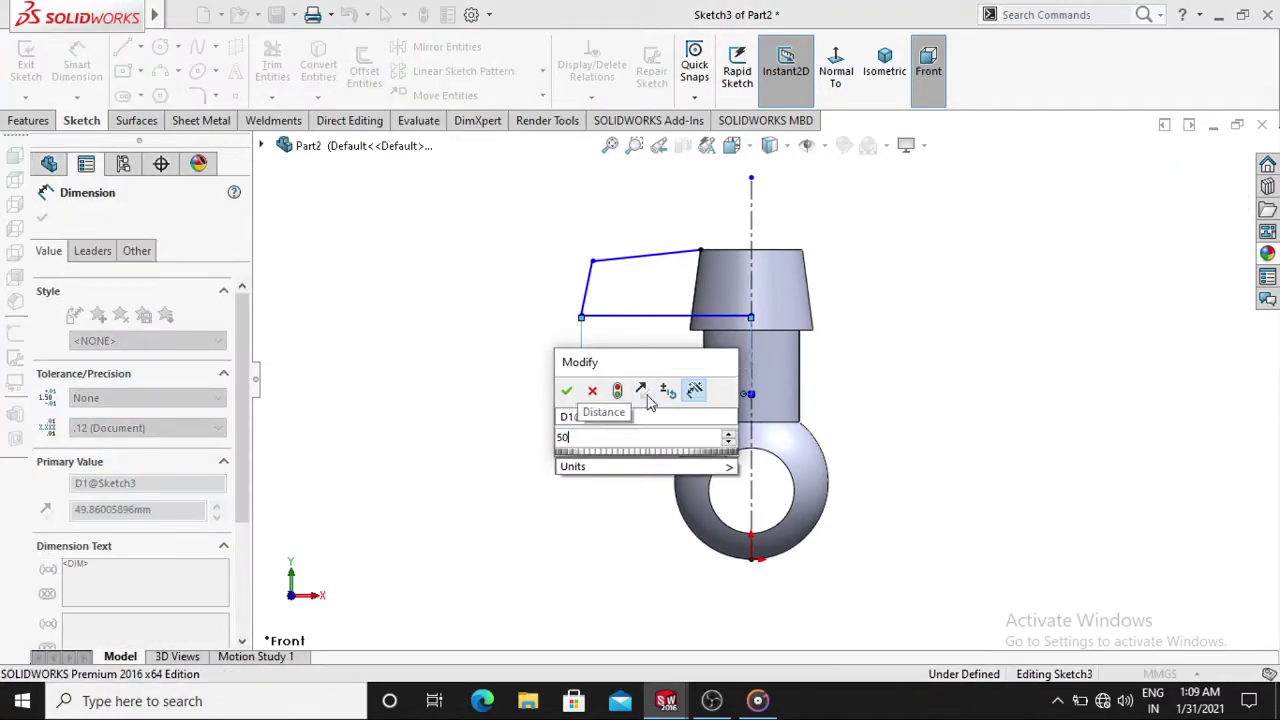
pyautogui.press('Return')
pyautogui.click(425, 310)
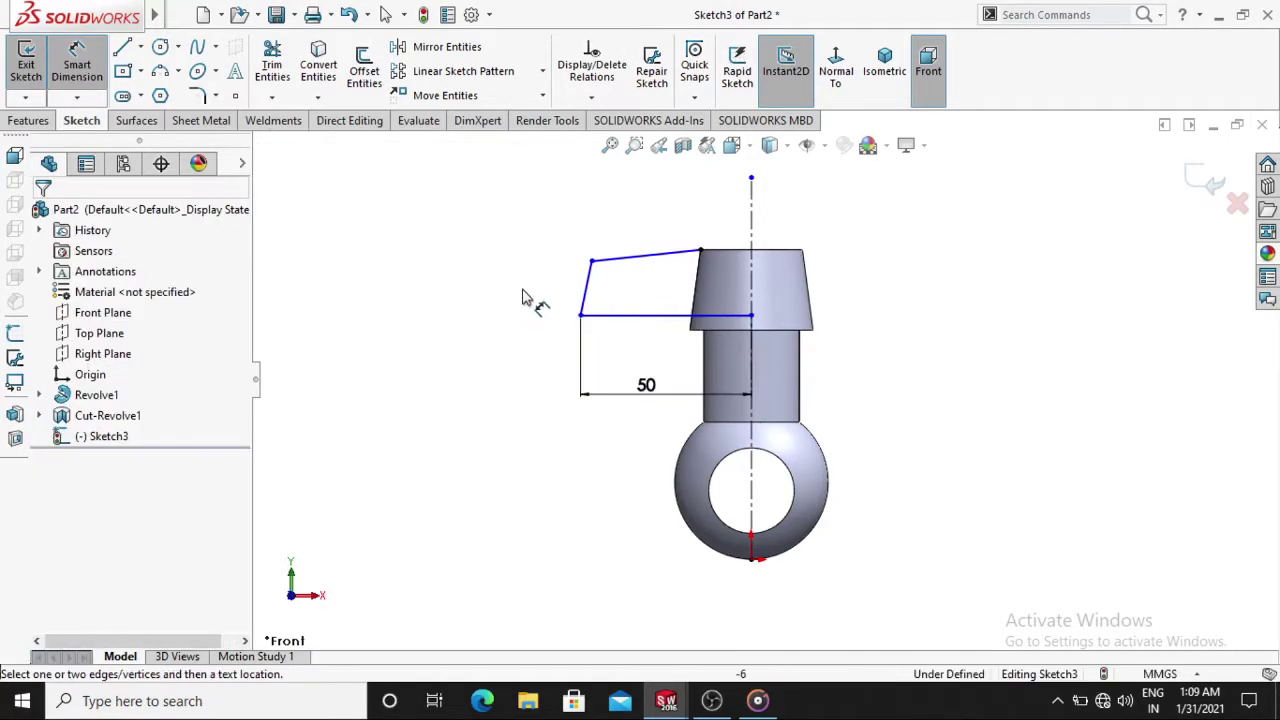
# Try a 22.69 mm height dimension on the slanted edge, then undo it
pyautogui.click(590, 280)
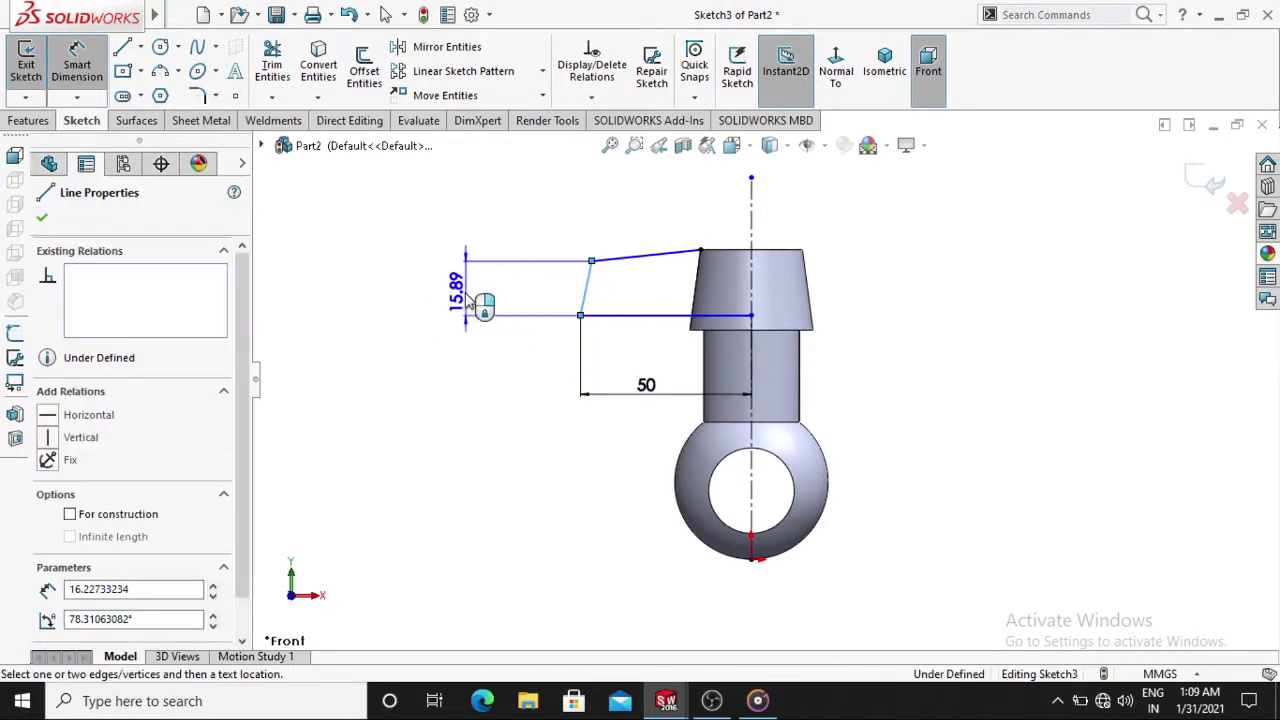
pyautogui.click(460, 302)
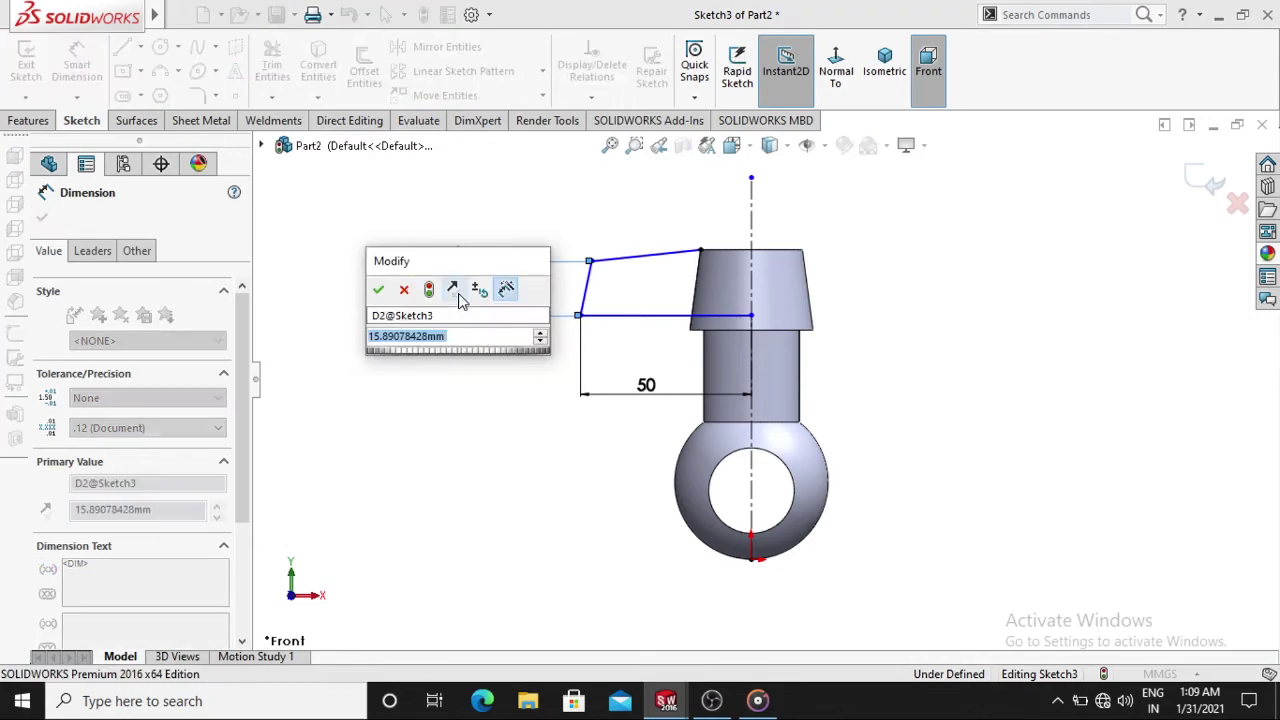
pyautogui.write('22')
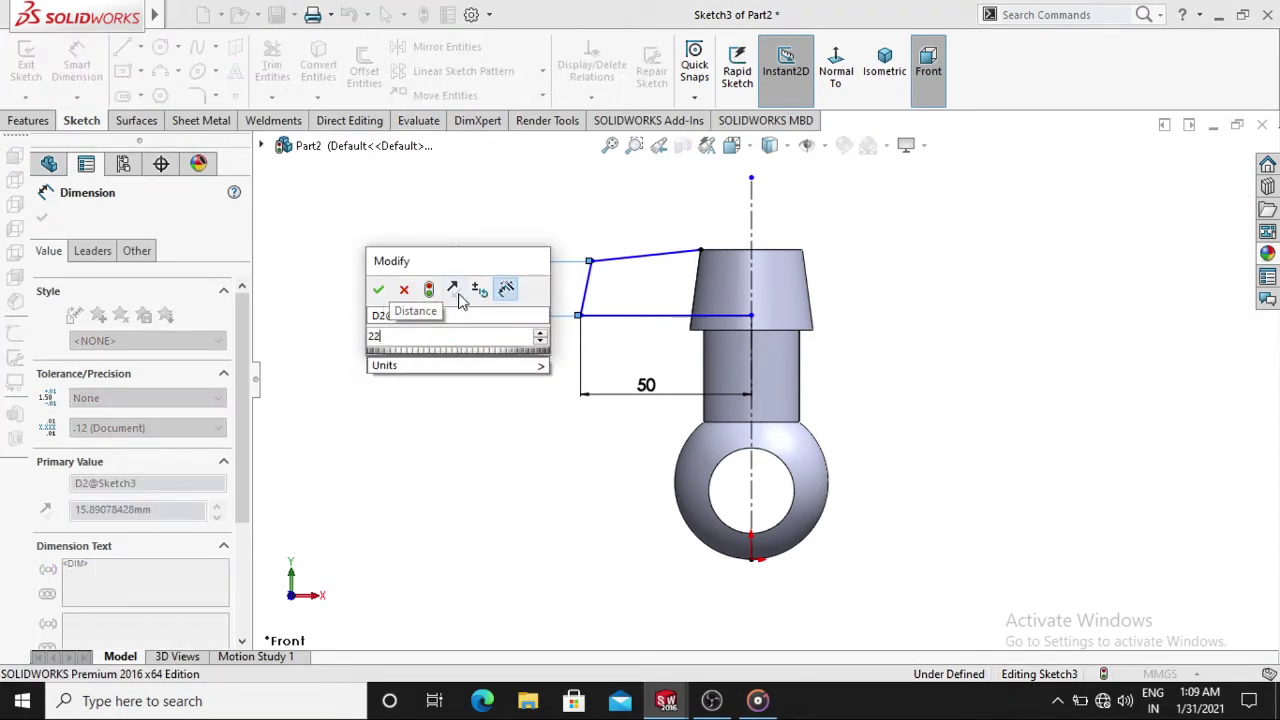
pyautogui.write('.69')
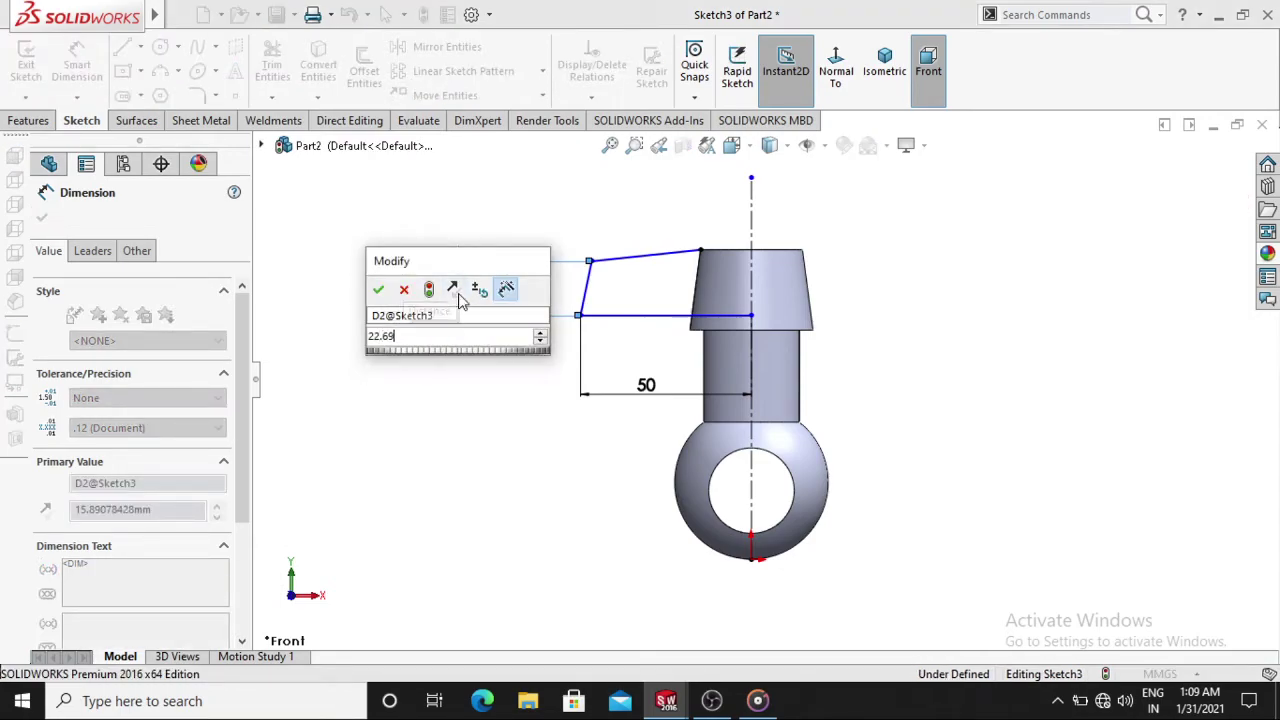
pyautogui.press('Return')
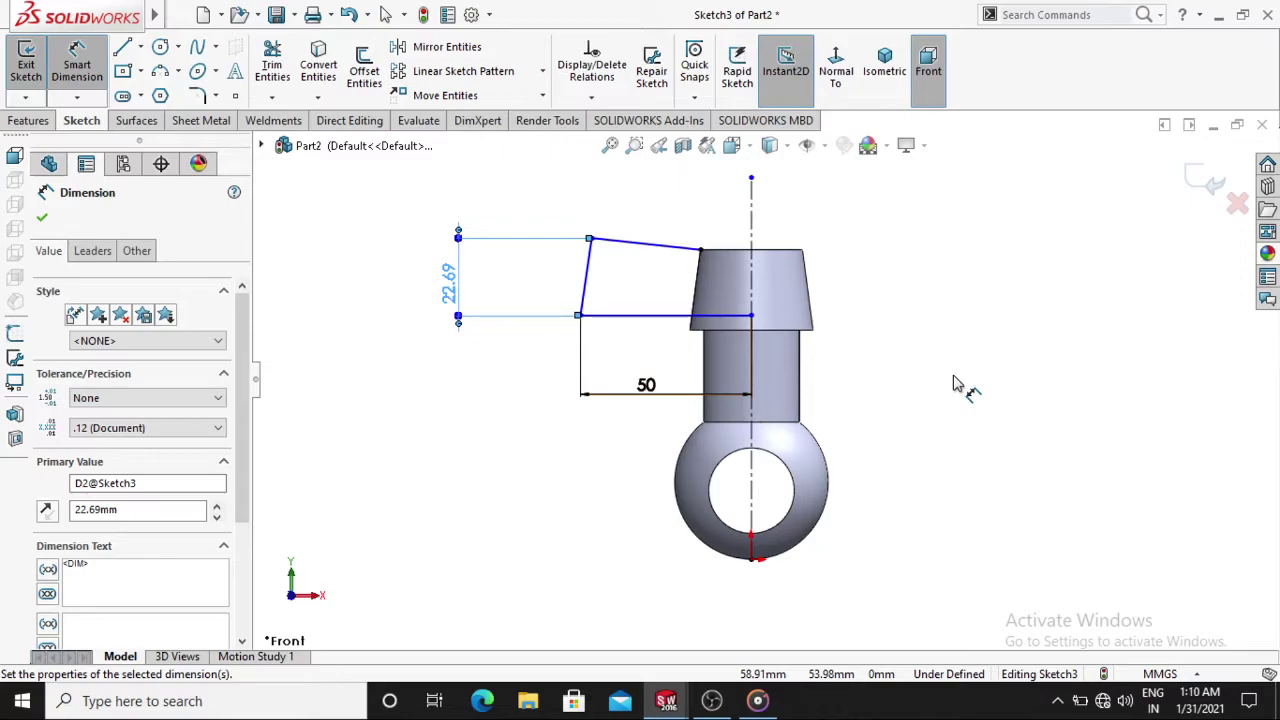
pyautogui.press('Escape')
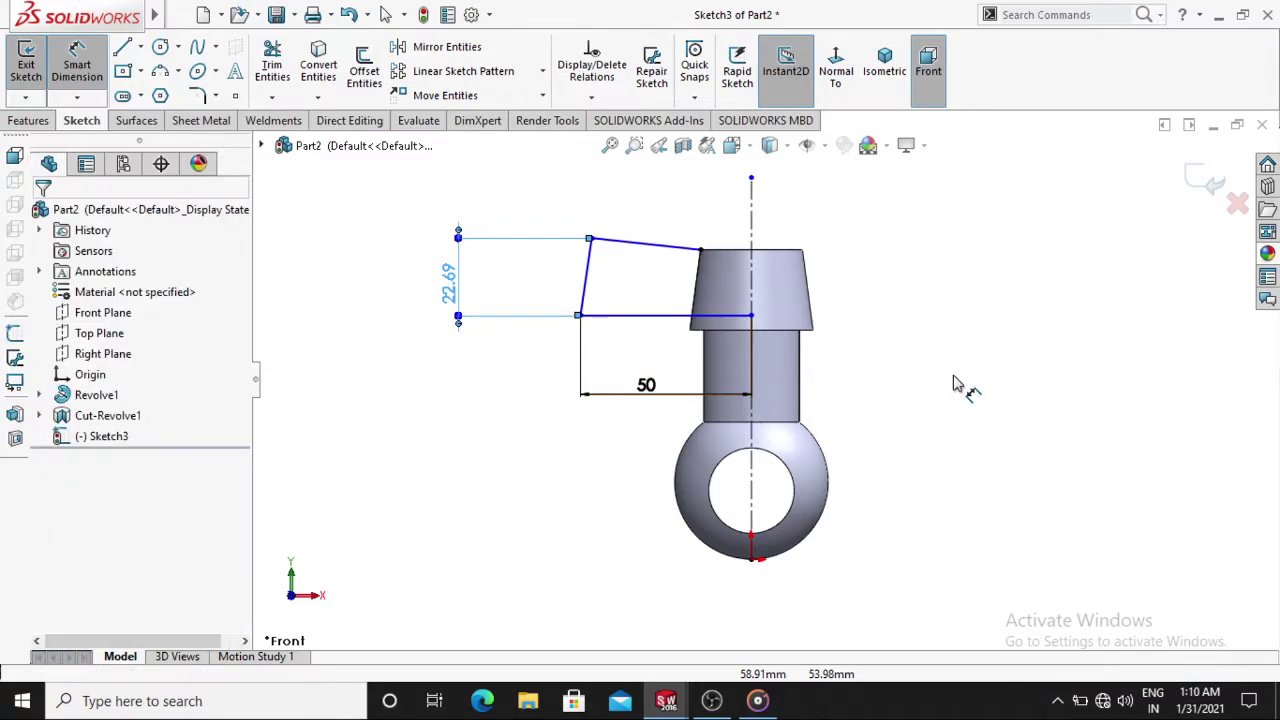
pyautogui.hotkey('ctrl', 'z')
pyautogui.hotkey('ctrl', 'z')
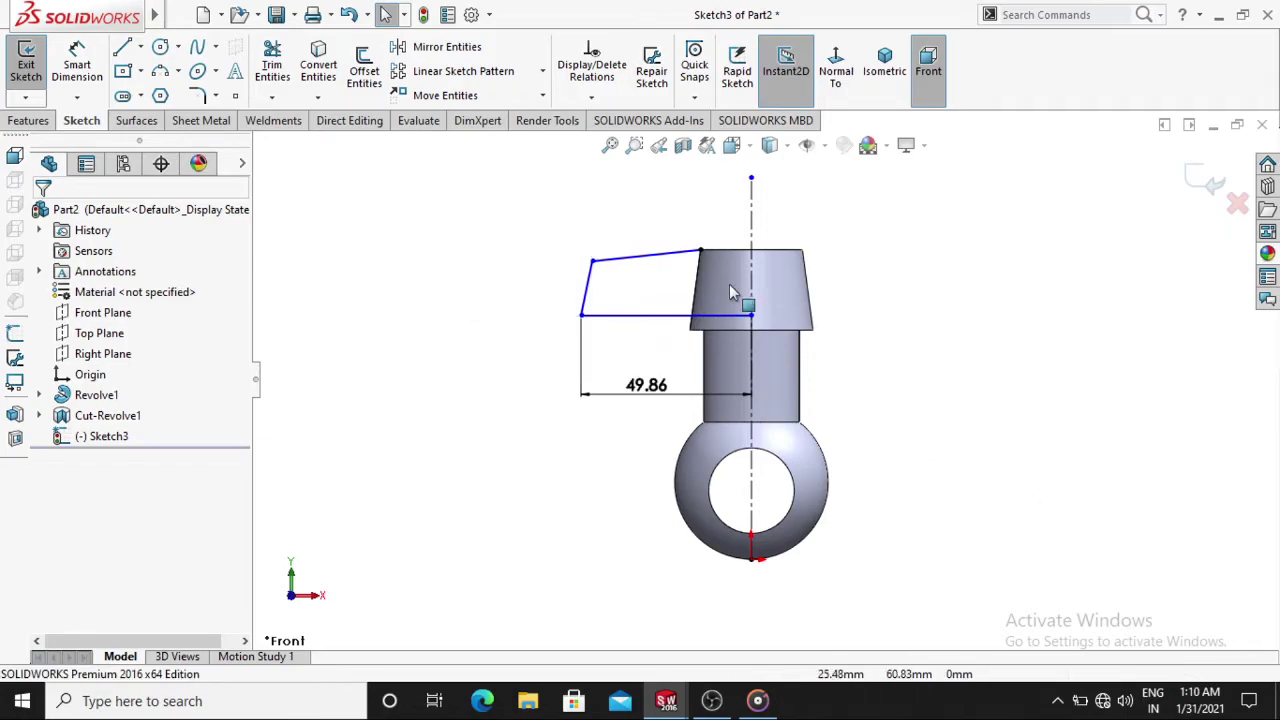
pyautogui.scroll(-1, 662, 250)
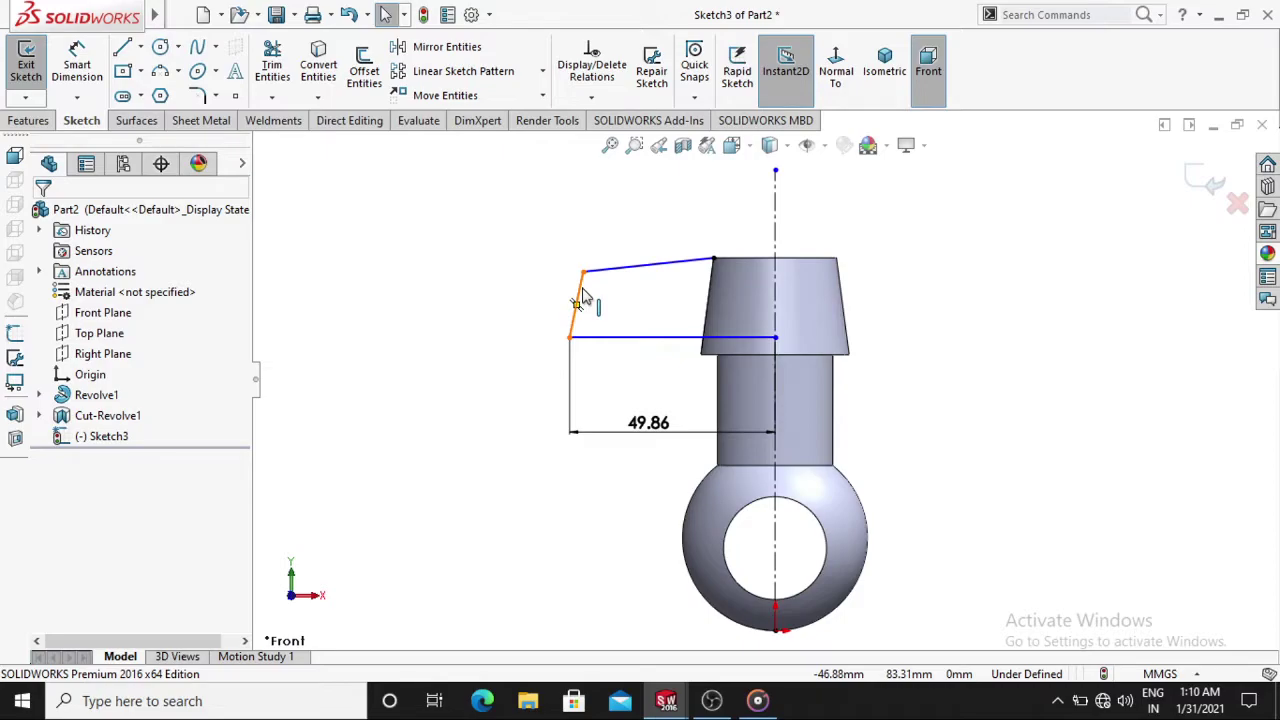
# Add a 102.50° angle dimension between the top line and the slanted edge
pyautogui.click(582, 295)
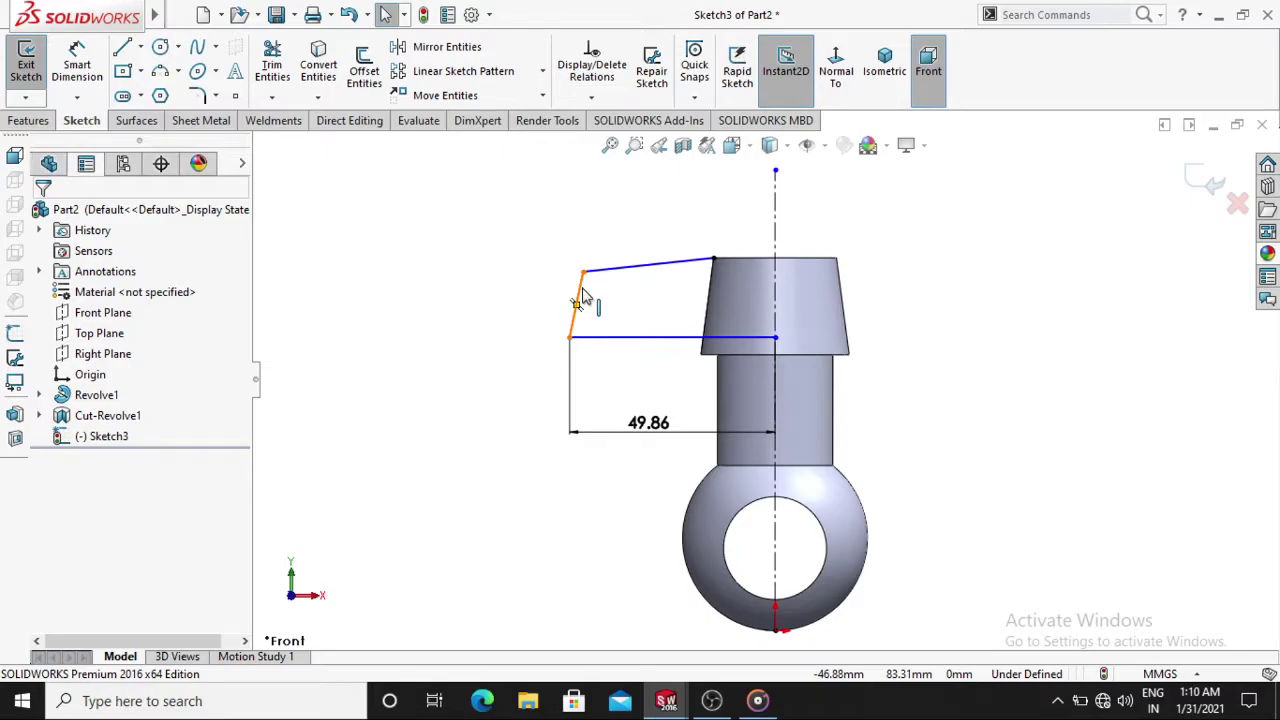
pyautogui.click(638, 267)
pyautogui.click(77, 62)
pyautogui.click(645, 266)
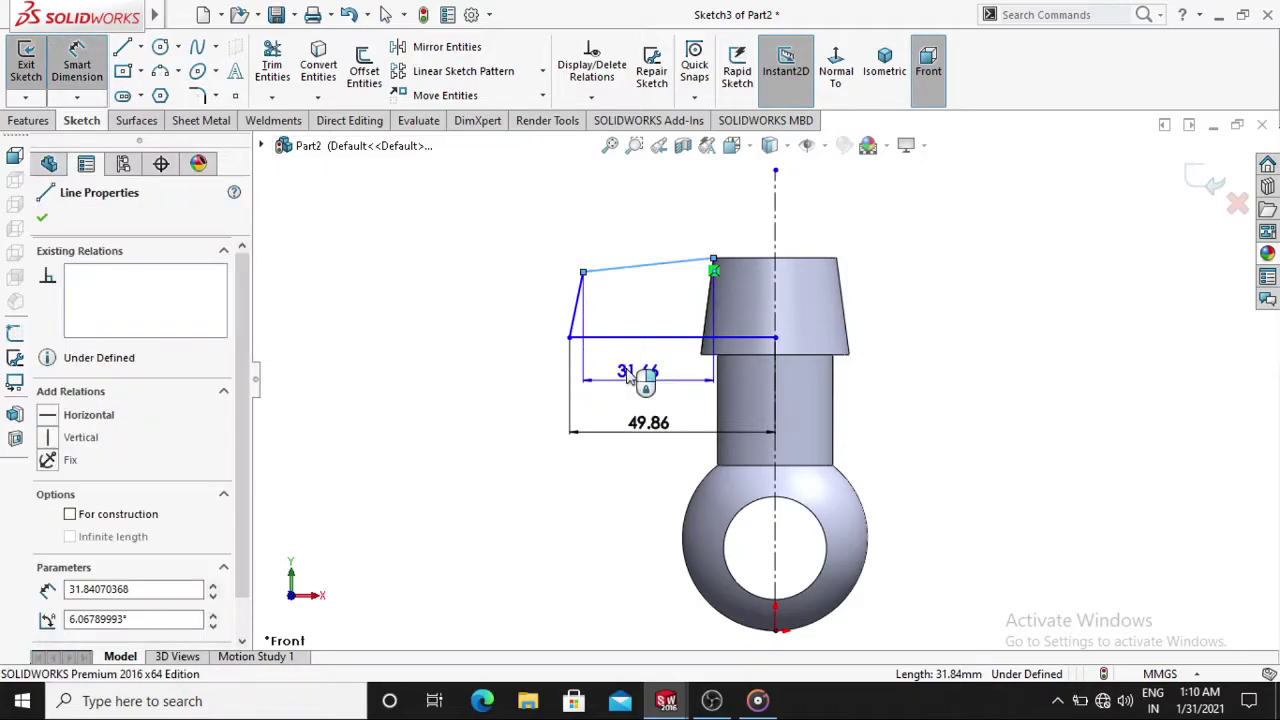
pyautogui.click(577, 298)
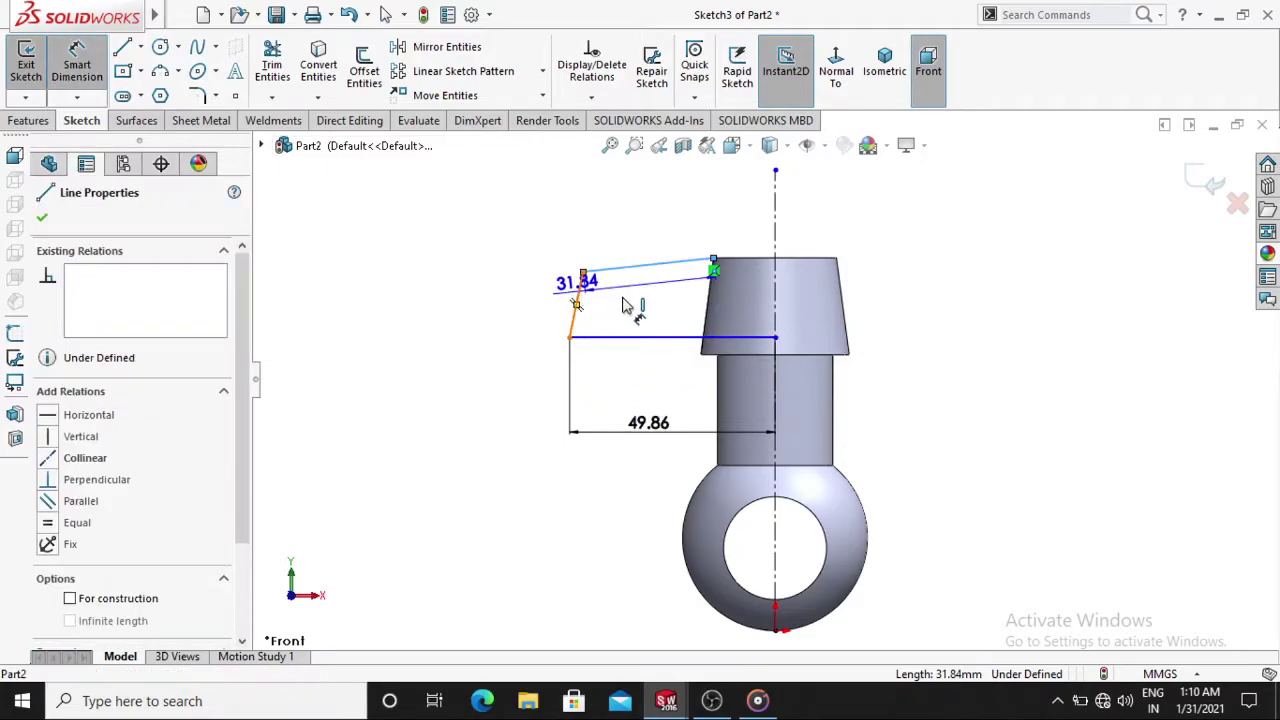
pyautogui.click(625, 305)
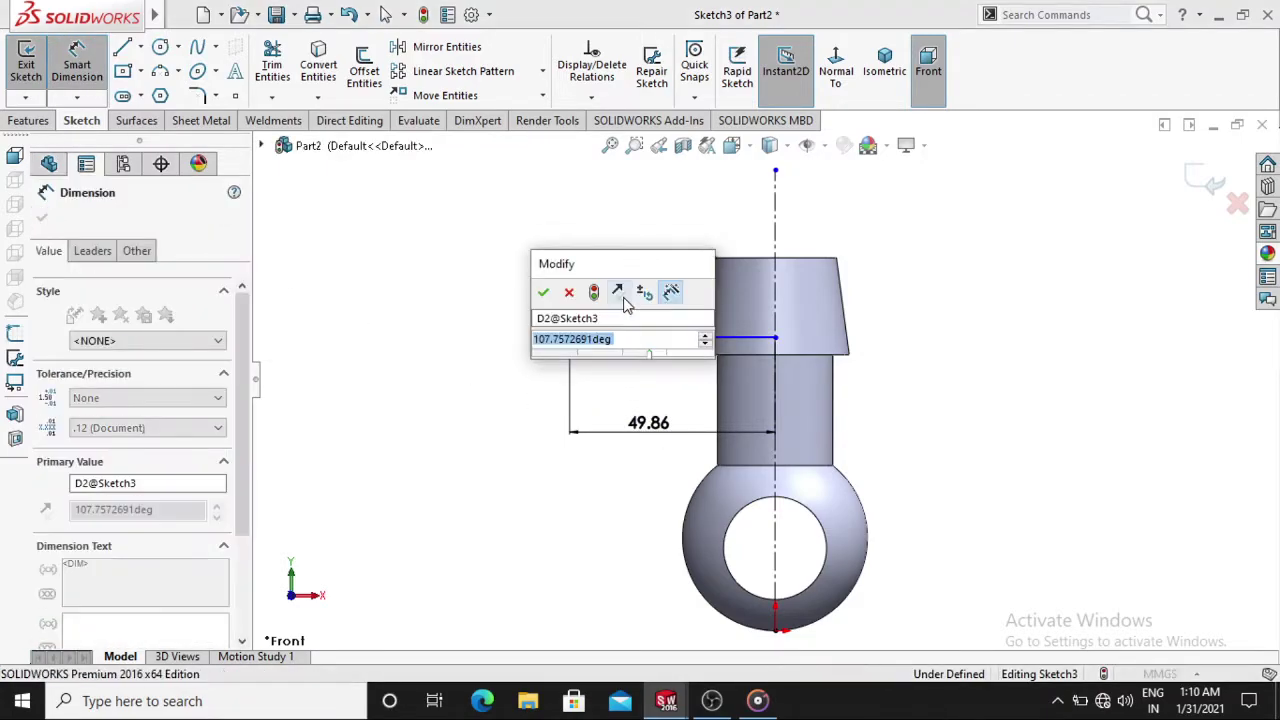
pyautogui.write('102')
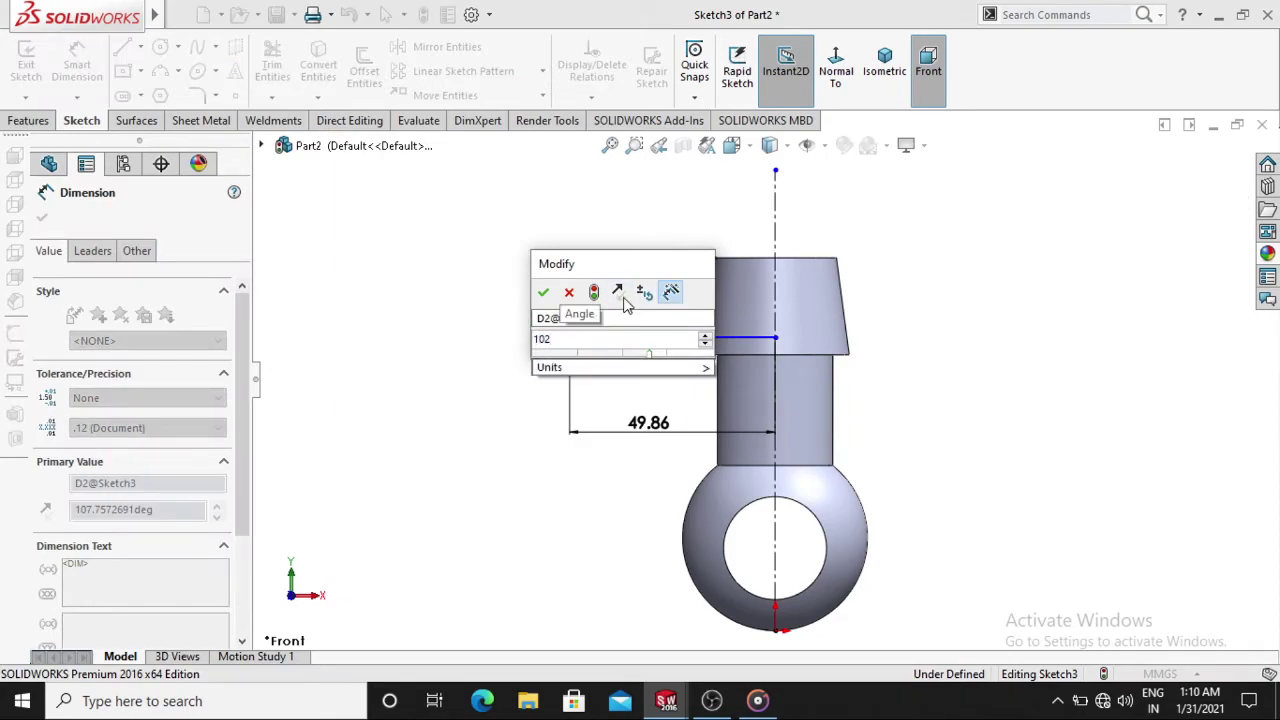
pyautogui.write('.5')
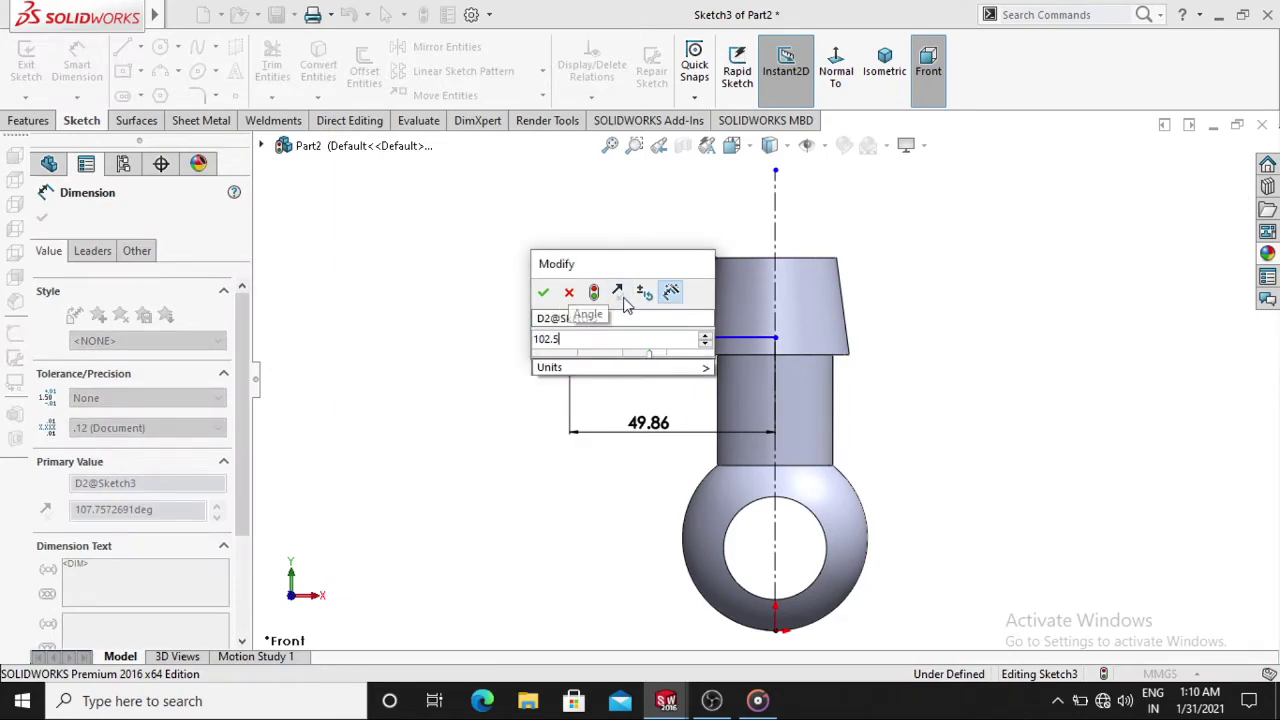
pyautogui.press('Return')
pyautogui.click(362, 226)
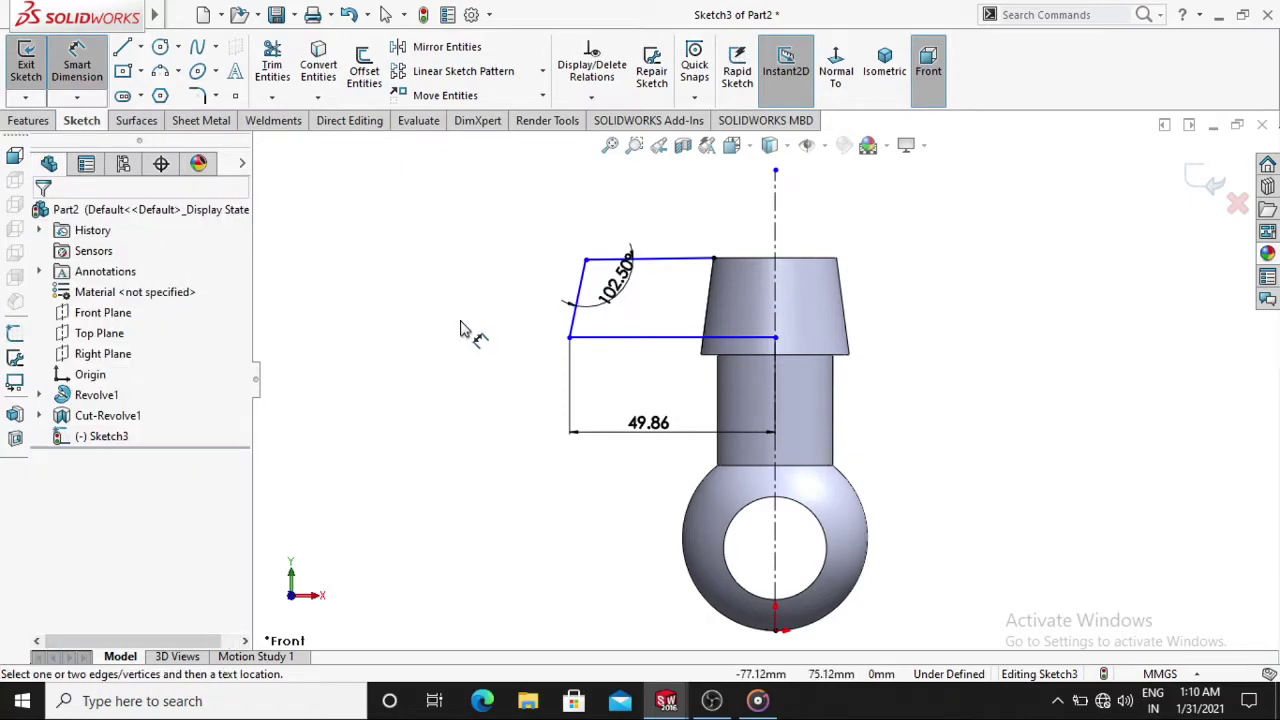
# Add an 82.50° angle dimension between the slanted edge and the bottom line
pyautogui.click(580, 296)
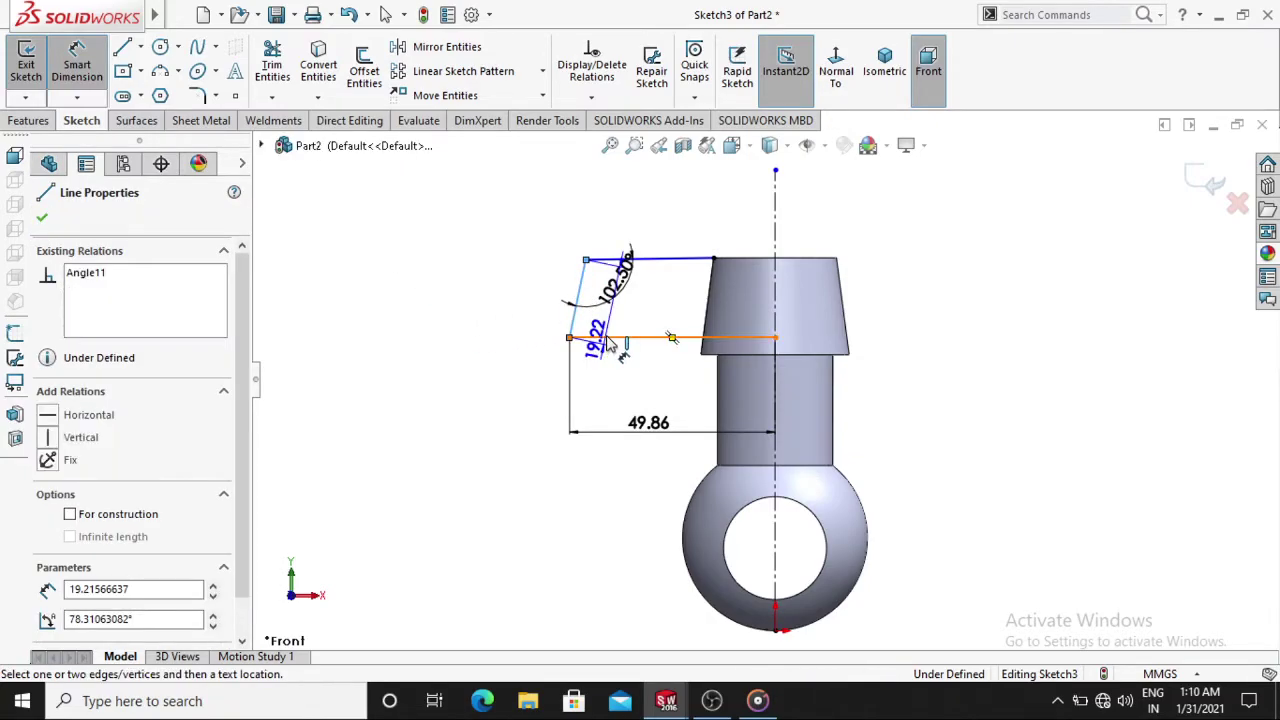
pyautogui.click(615, 337)
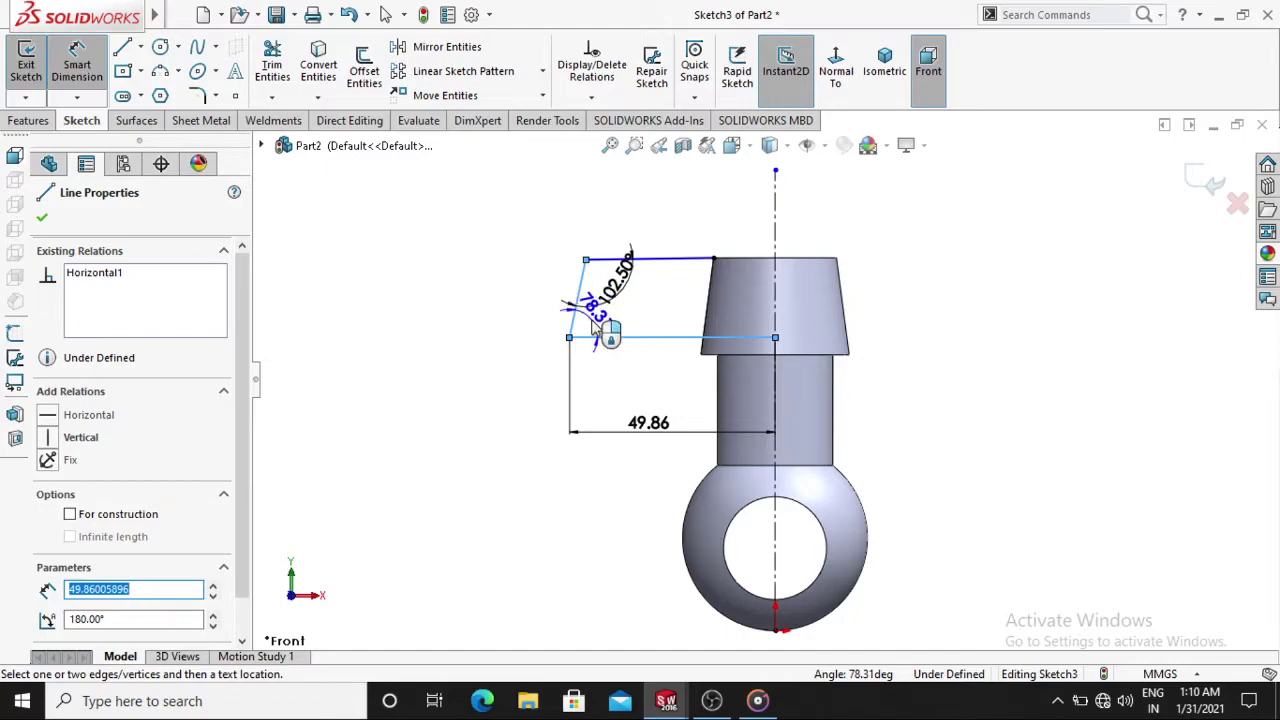
pyautogui.click(594, 322)
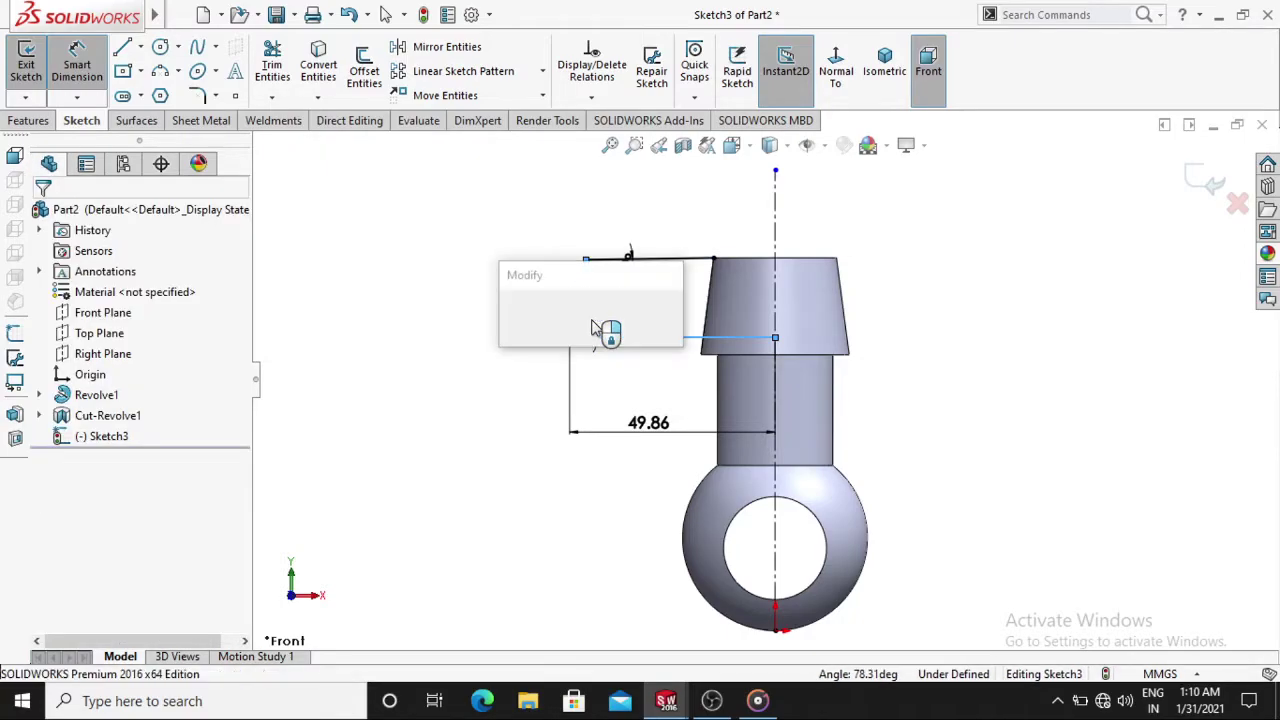
pyautogui.write('10')
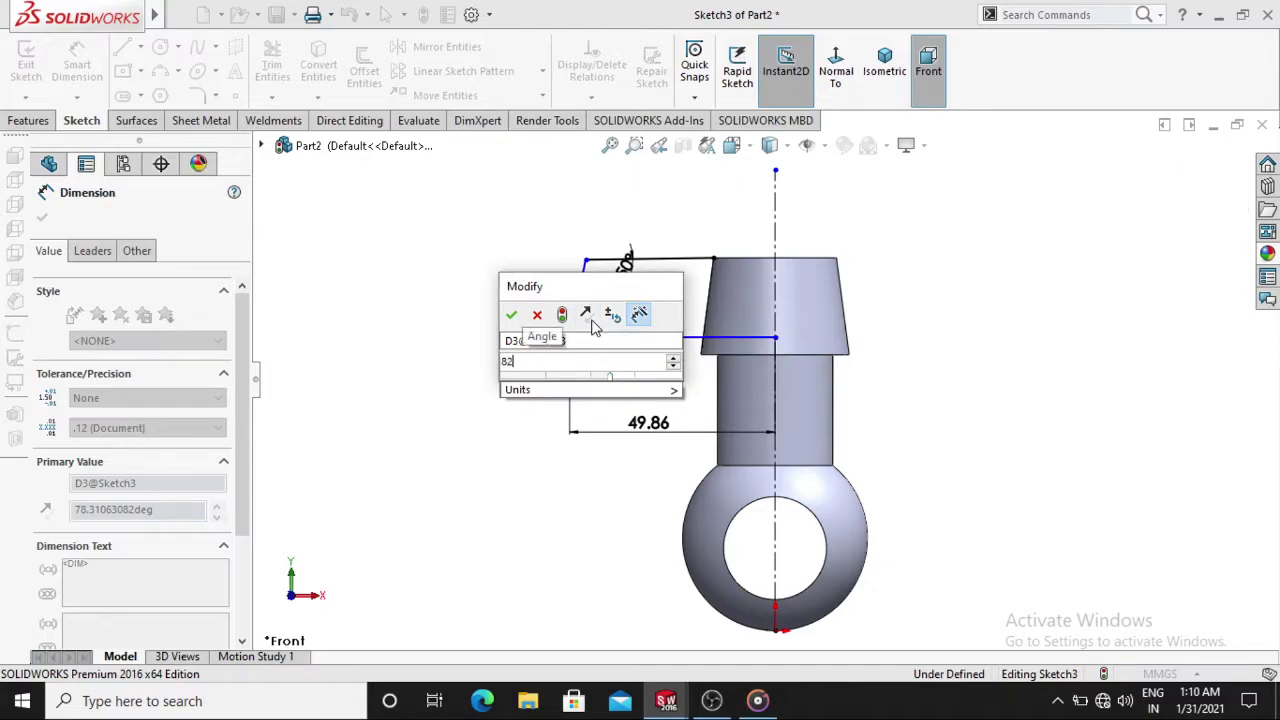
pyautogui.write('2.5')
pyautogui.press('Return')
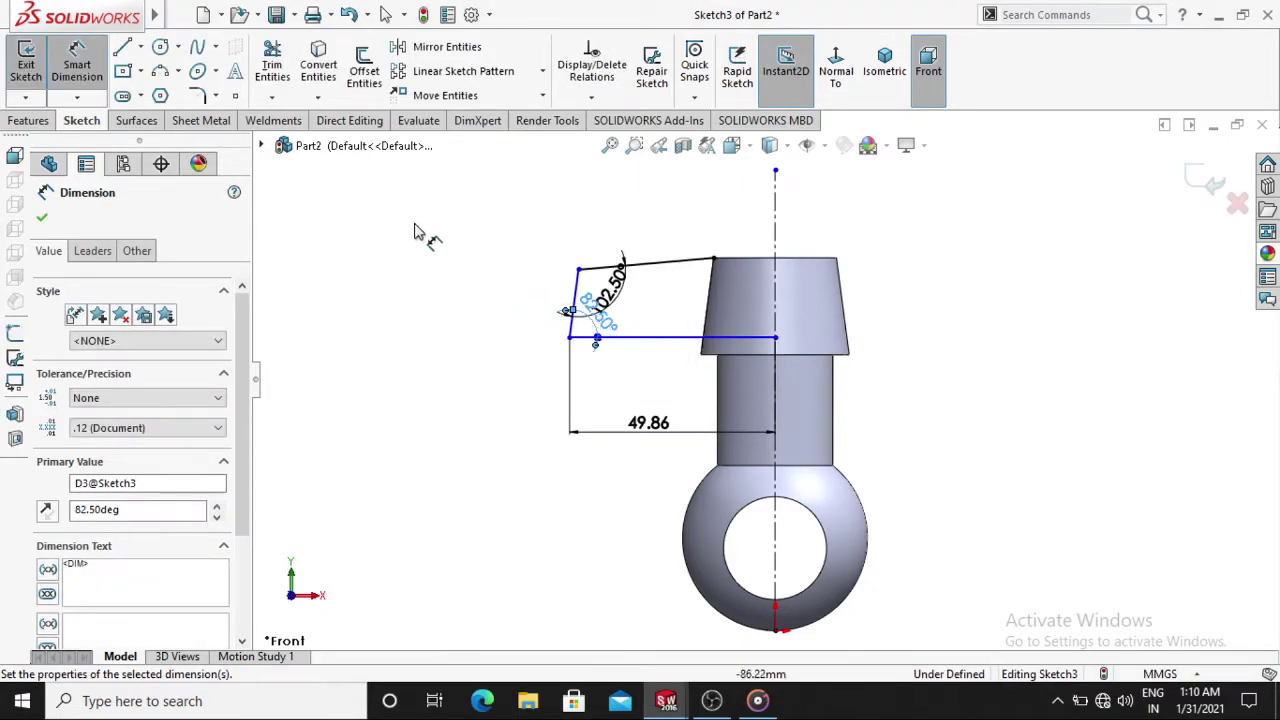
pyautogui.click(418, 228)
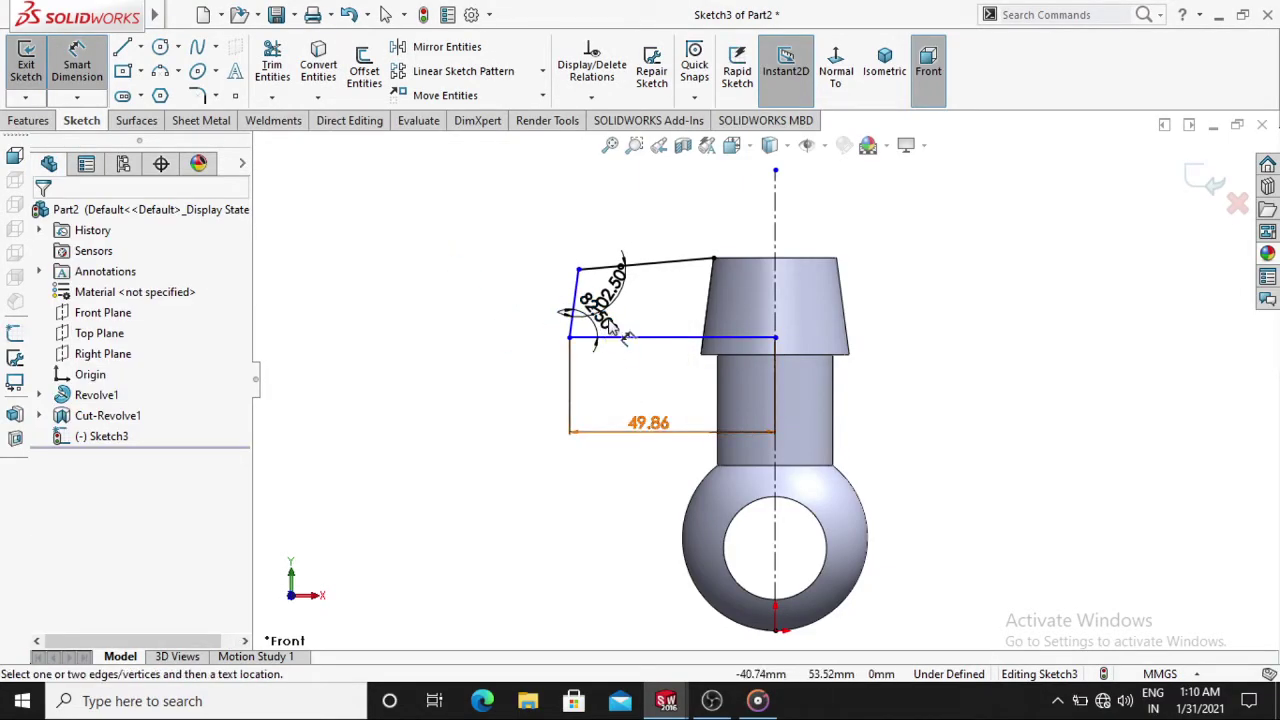
# Dimension the handle's top width to 32.11 mm
pyautogui.click(713, 258)
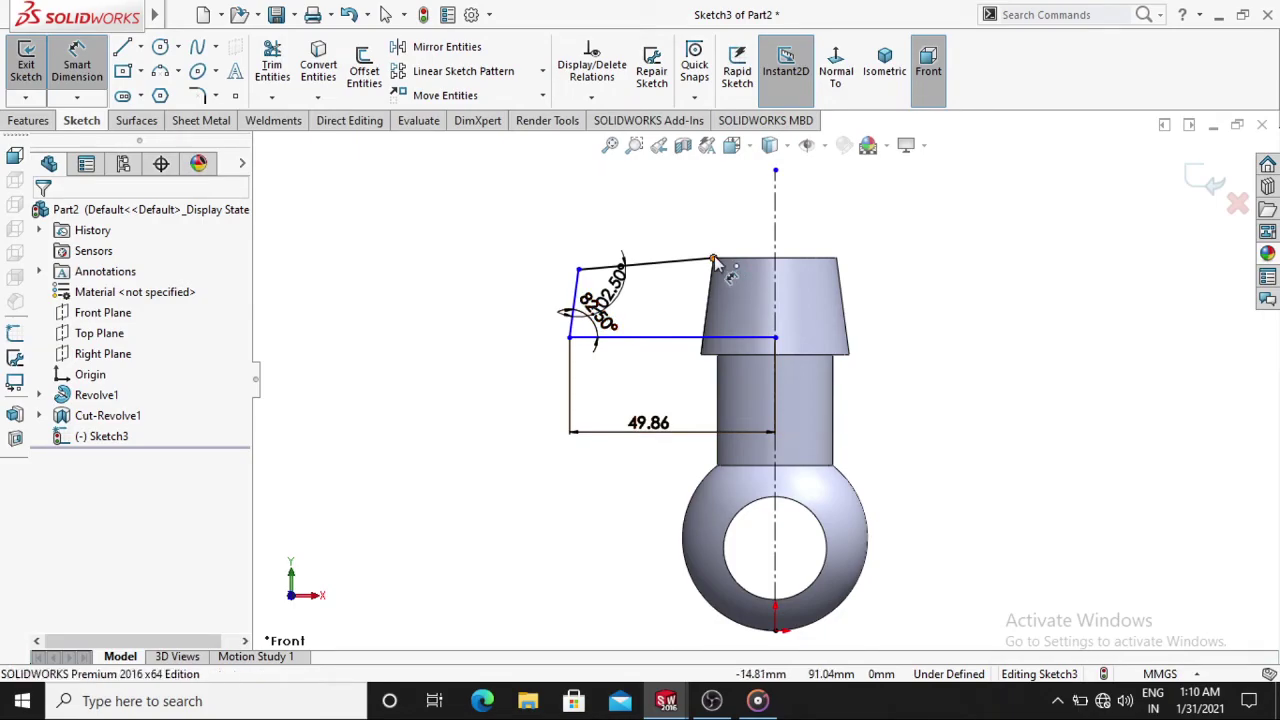
pyautogui.click(579, 271)
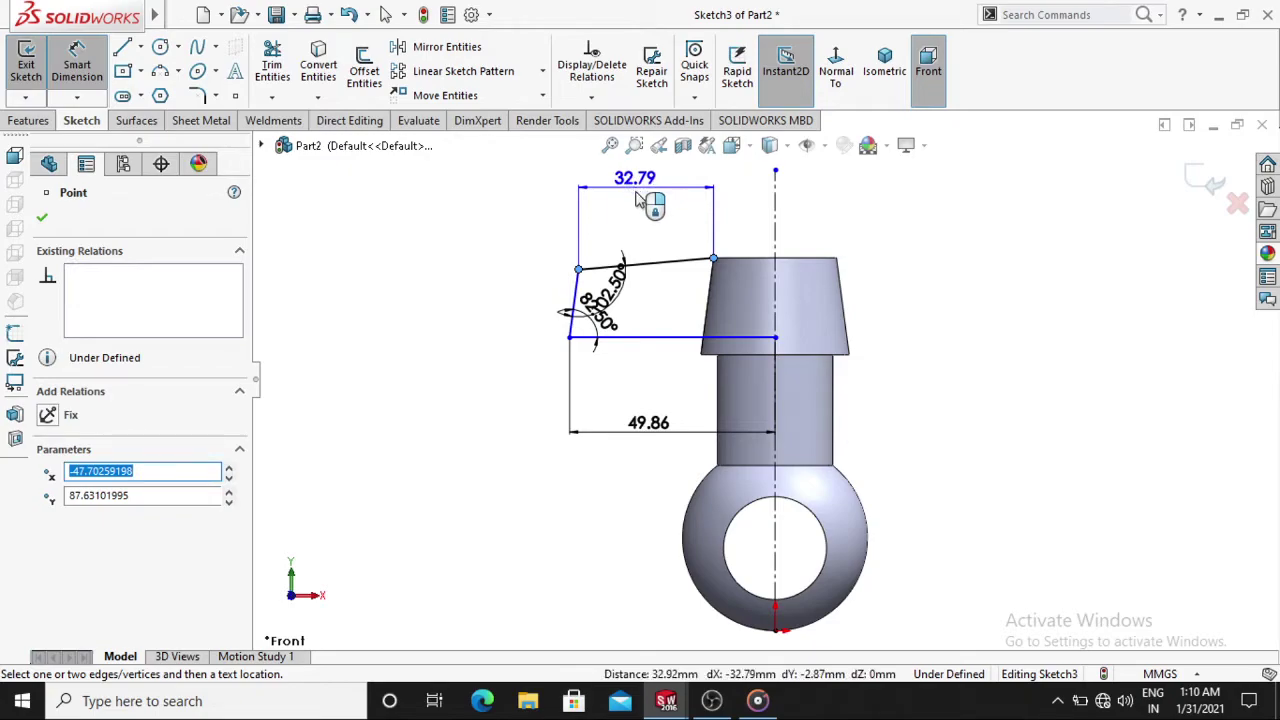
pyautogui.click(637, 196)
pyautogui.write('3')
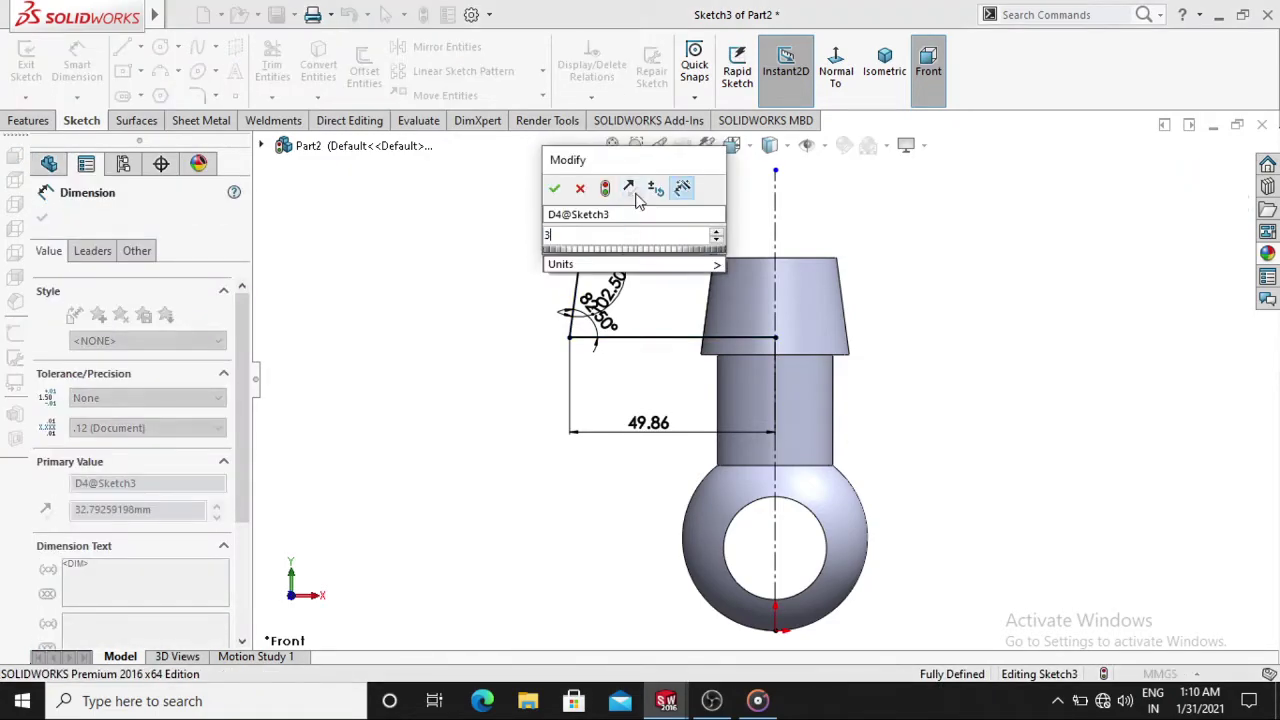
pyautogui.write('2')
pyautogui.write('.79')
pyautogui.press('Return')
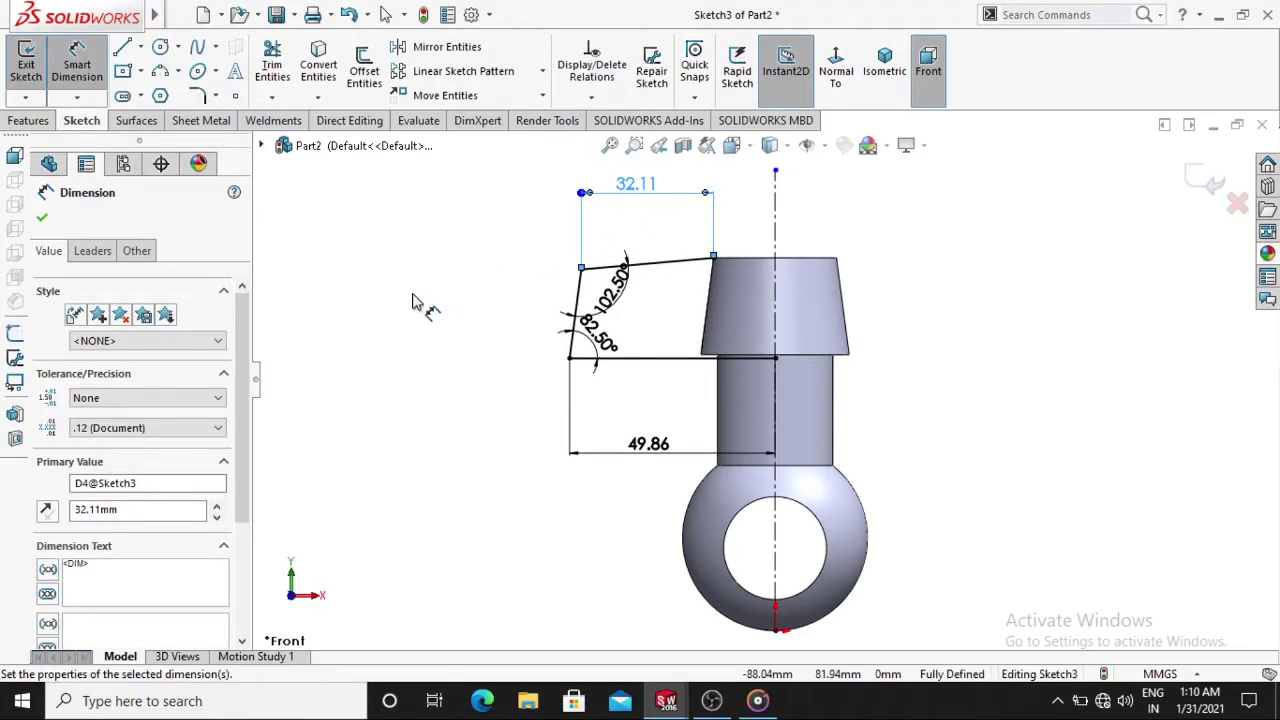
pyautogui.click(430, 325)
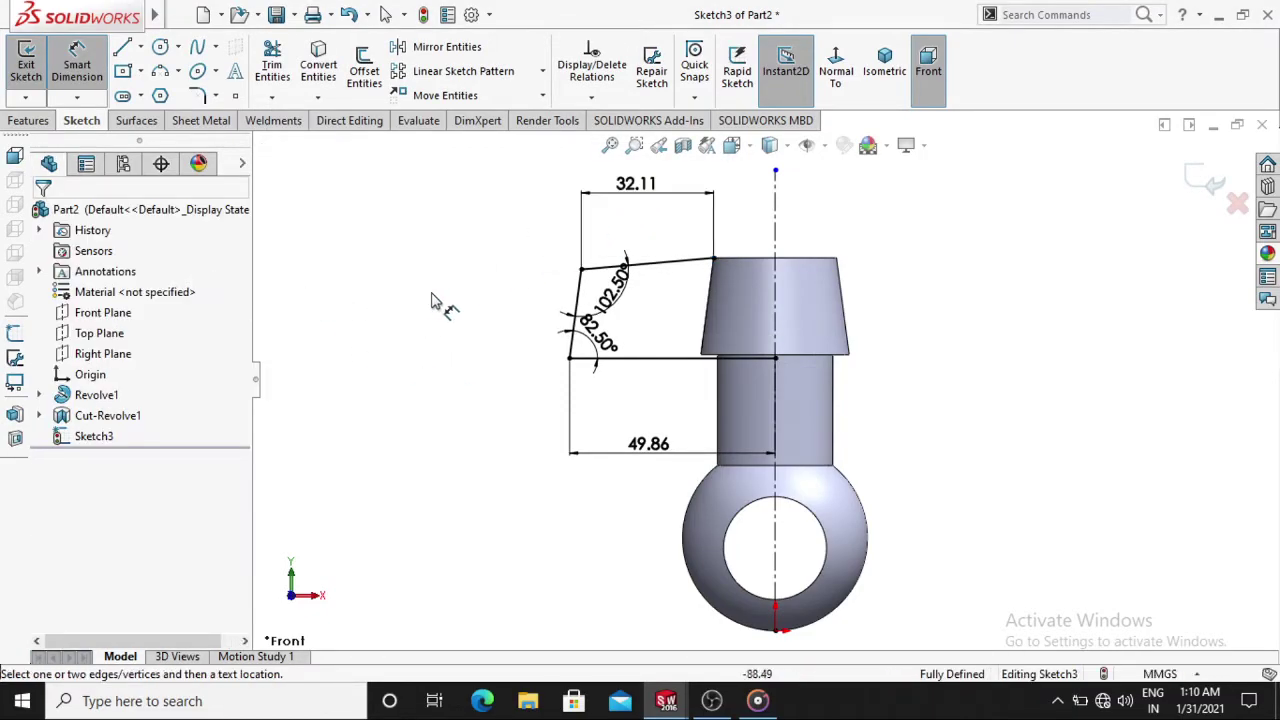
# Add a driven 21.57 reference height on the slanted line
pyautogui.click(585, 290)
pyautogui.click(476, 310)
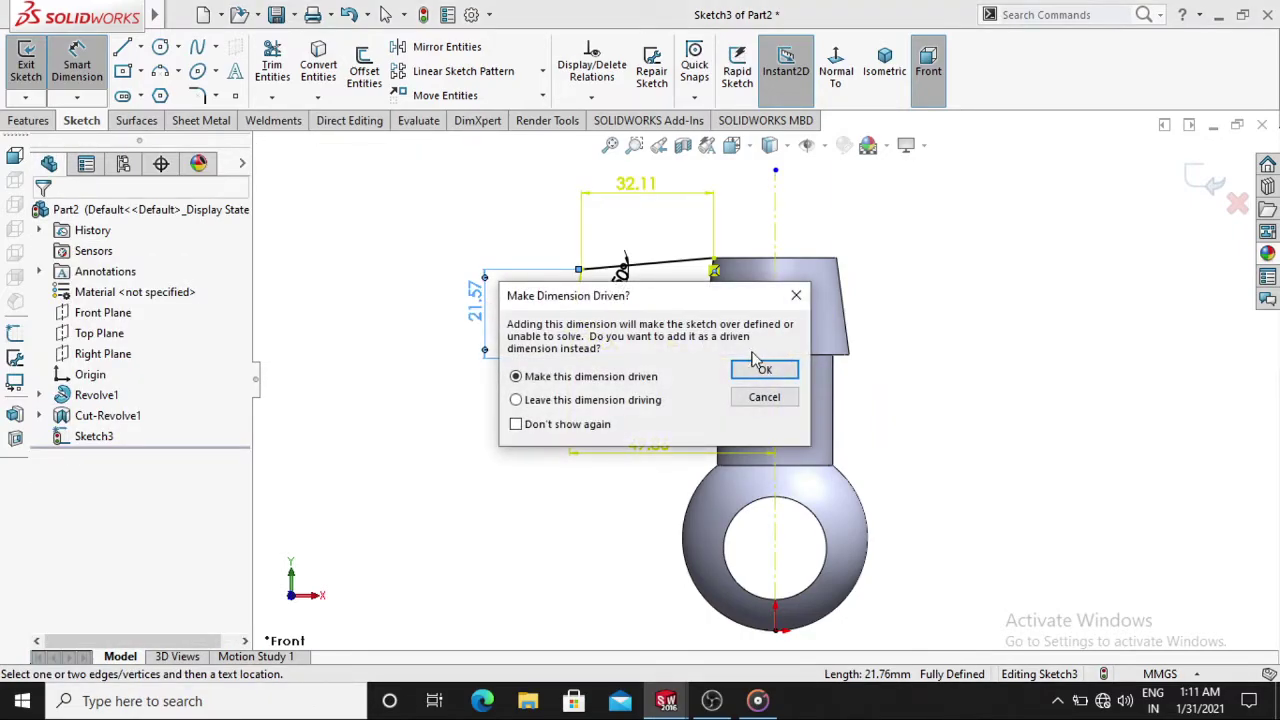
pyautogui.click(760, 367)
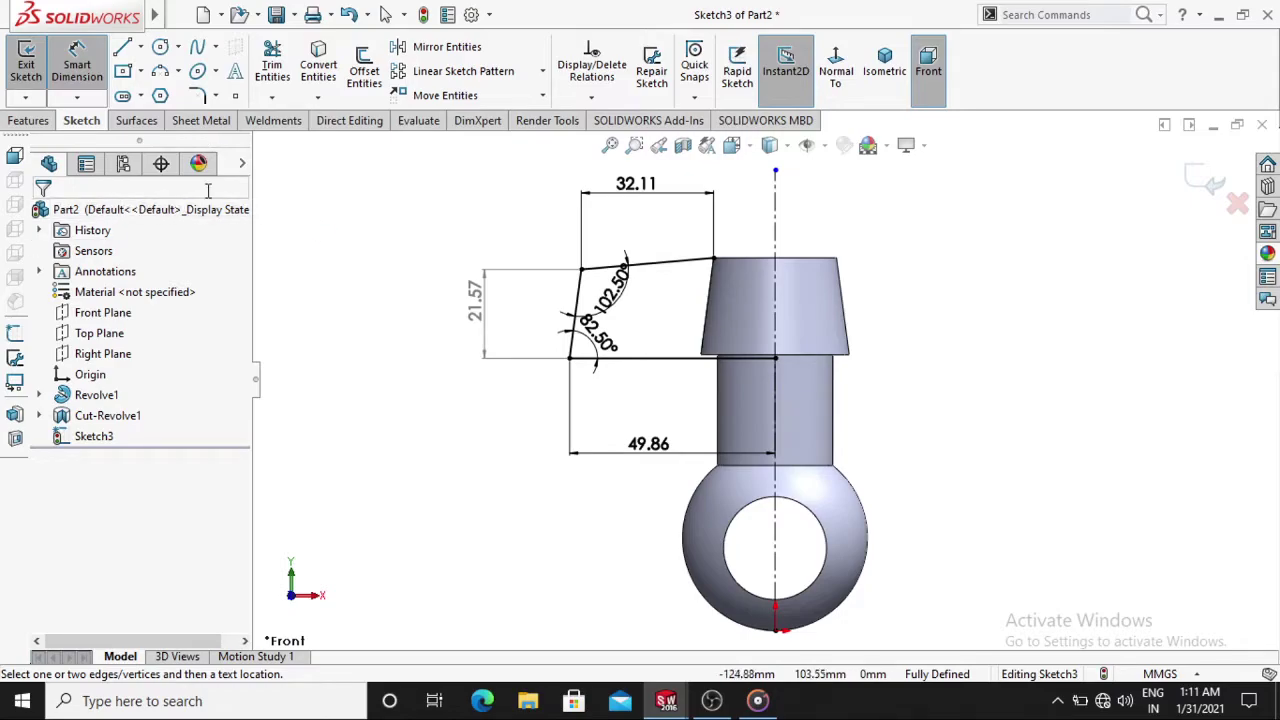
# Mirror the left wing lines about the vertical centreline
pyautogui.click(420, 47)
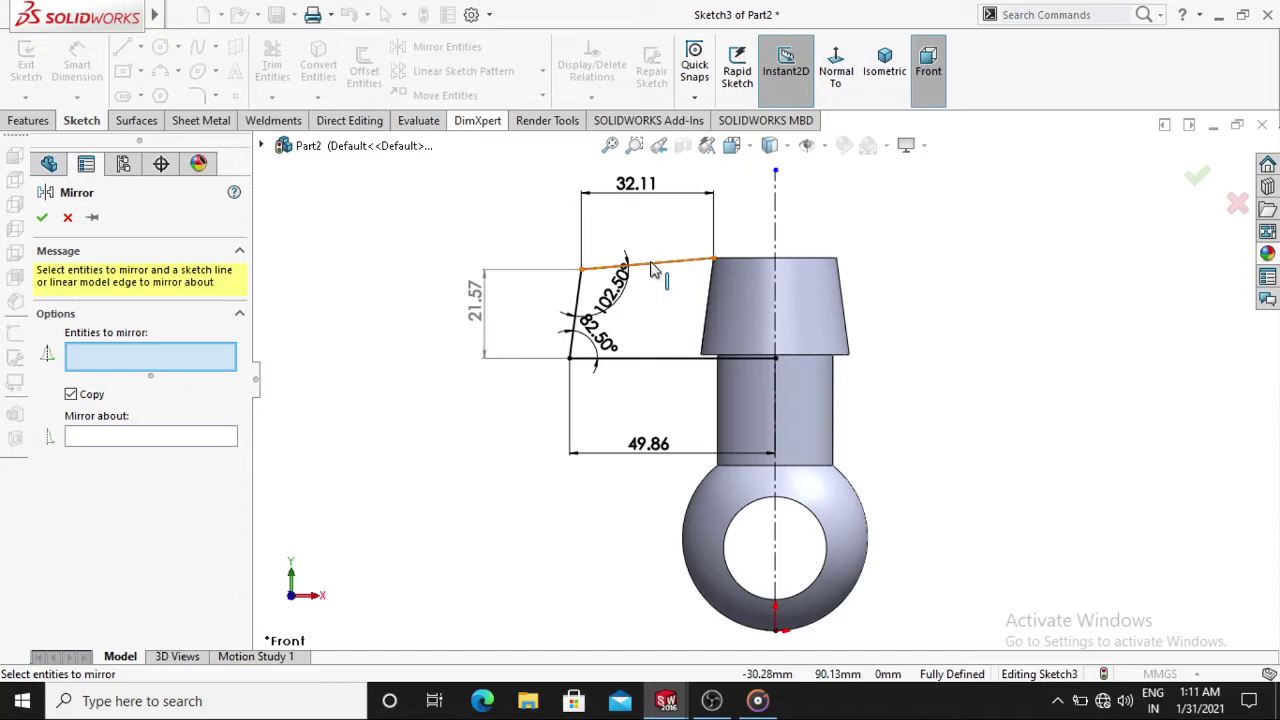
pyautogui.click(578, 300)
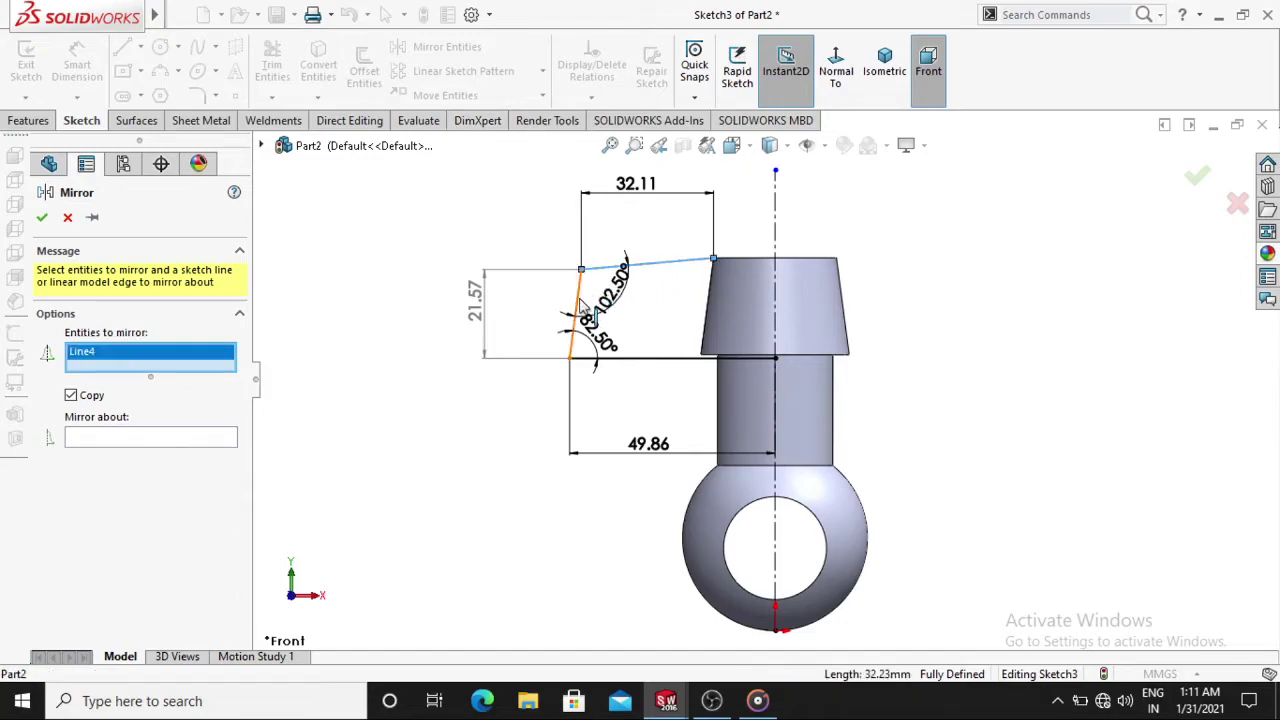
pyautogui.click(636, 360)
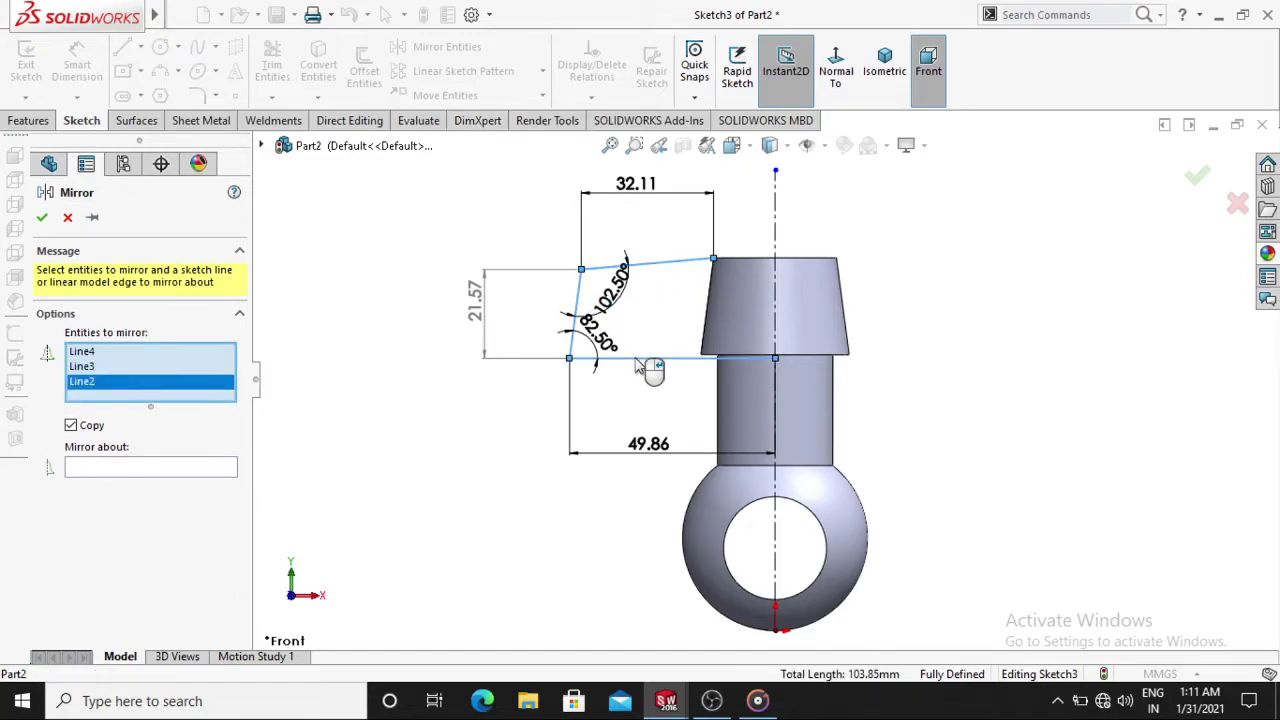
pyautogui.click(155, 467)
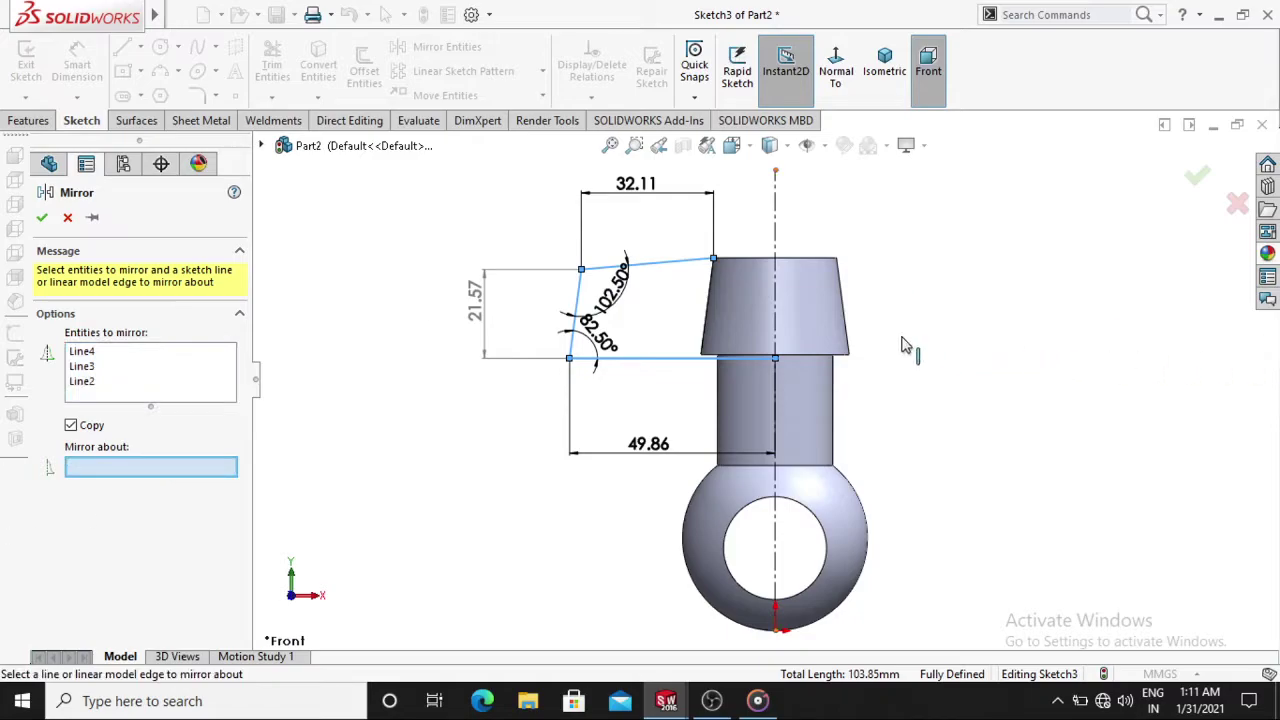
pyautogui.click(777, 303)
pyautogui.click(41, 220)
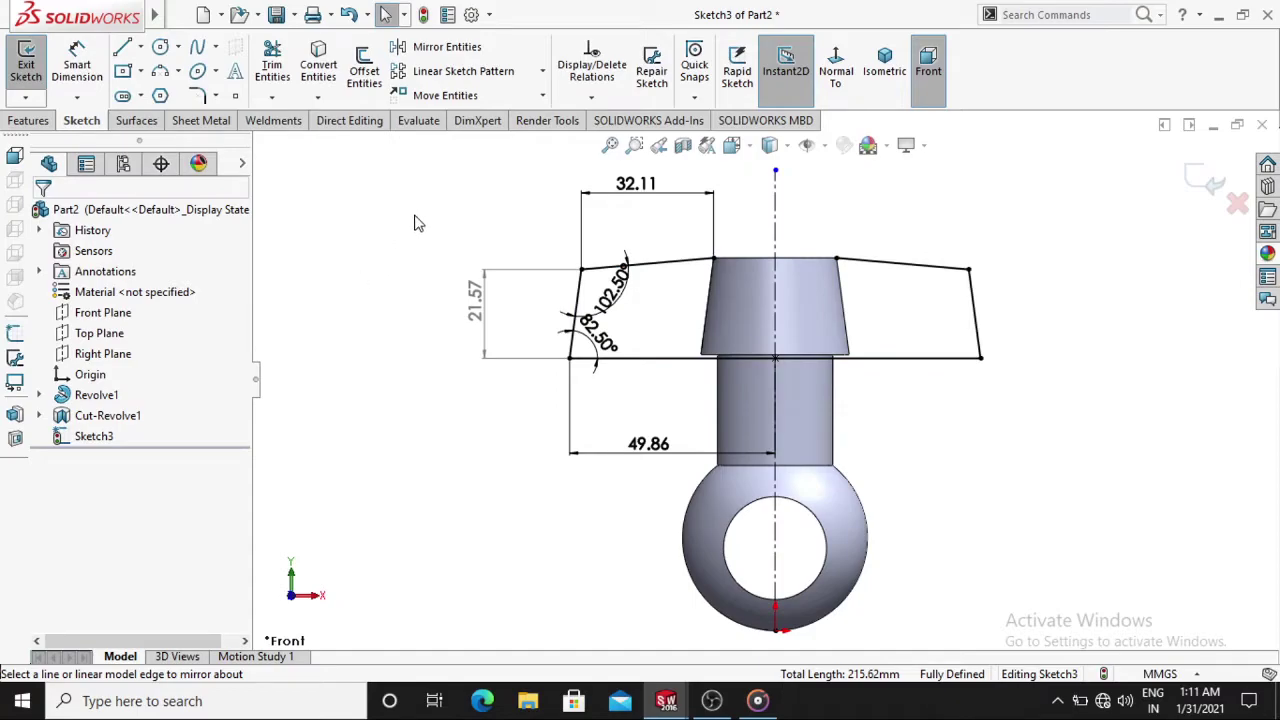
# Draw a line across the cap top joining the two wings
pyautogui.click(122, 47)
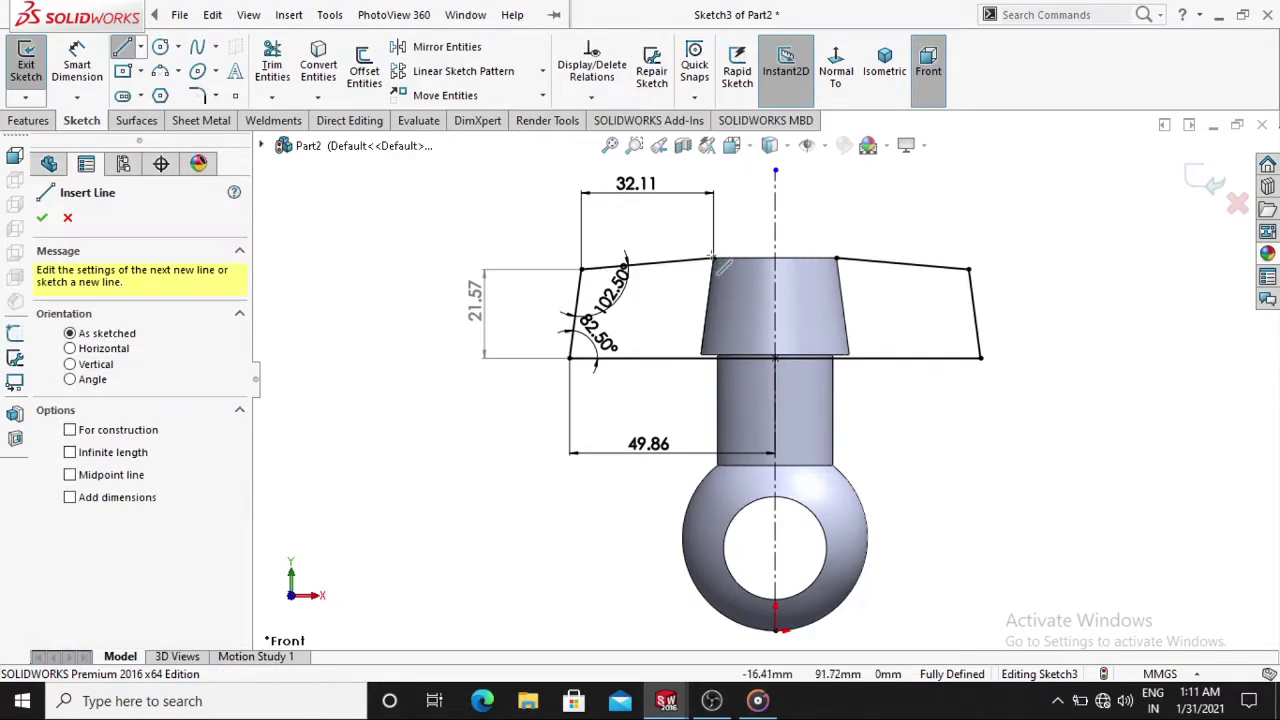
pyautogui.moveTo(713, 259); pyautogui.dragTo(836, 259)
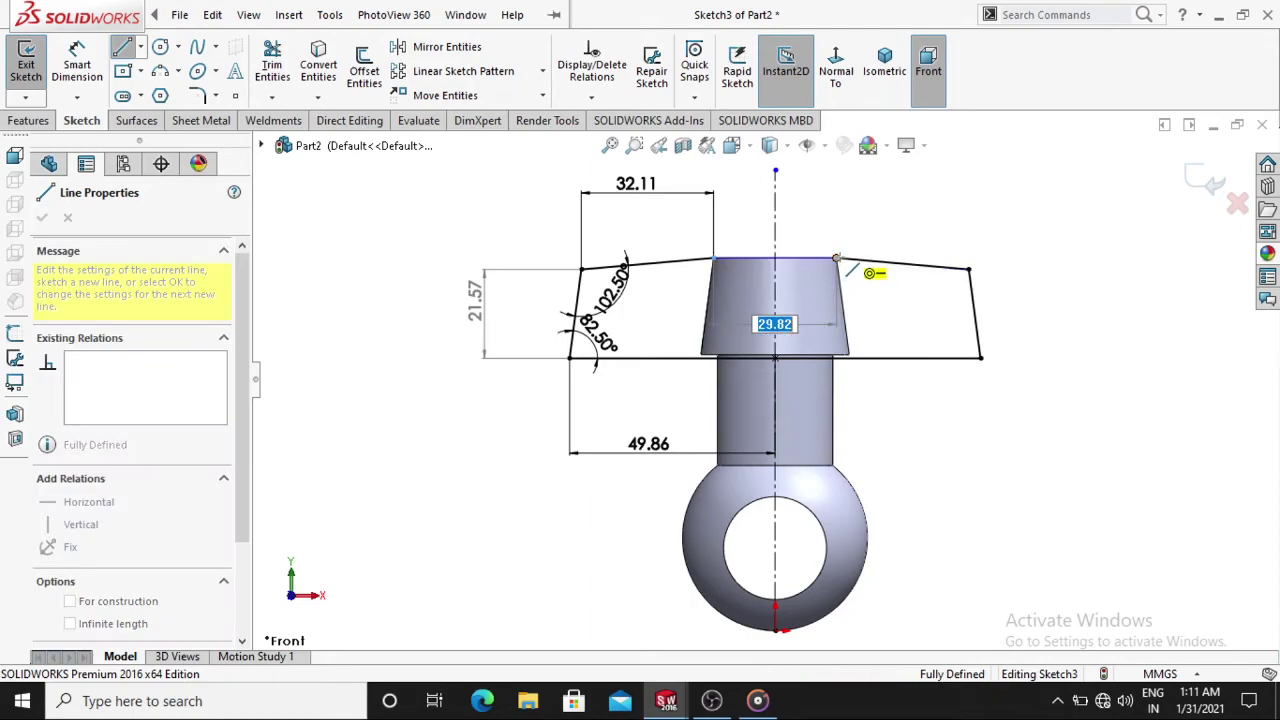
pyautogui.press('Escape')
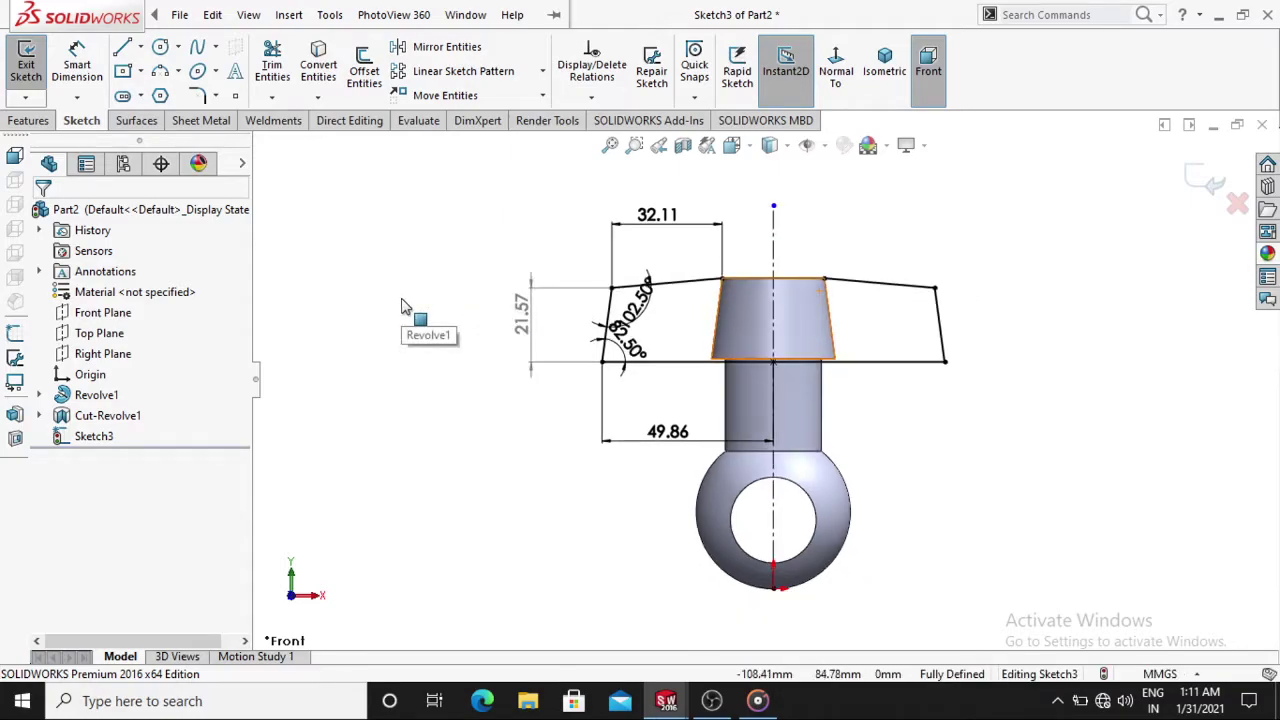
pyautogui.moveTo(409, 314); pyautogui.dragTo(438, 356, button='middle')
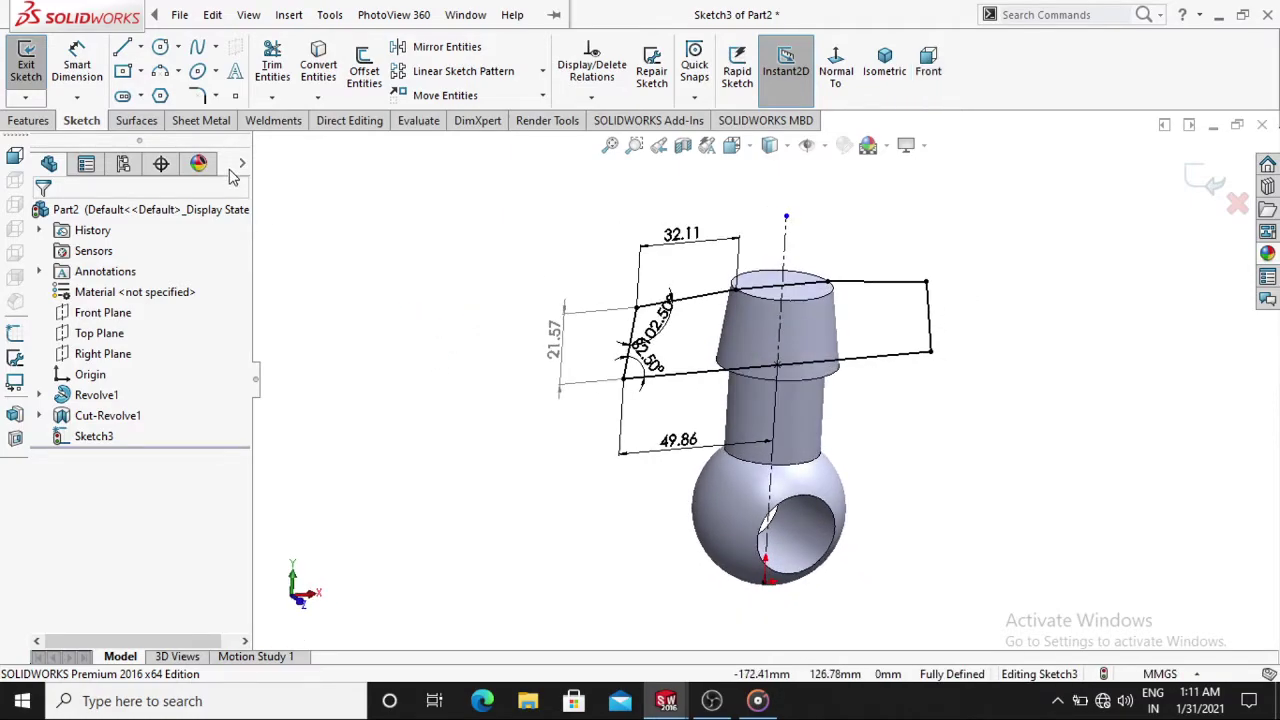
# Extrude the wing sketch 9 mm with a Mid Plane end condition
pyautogui.click(28, 121)
pyautogui.click(34, 87)
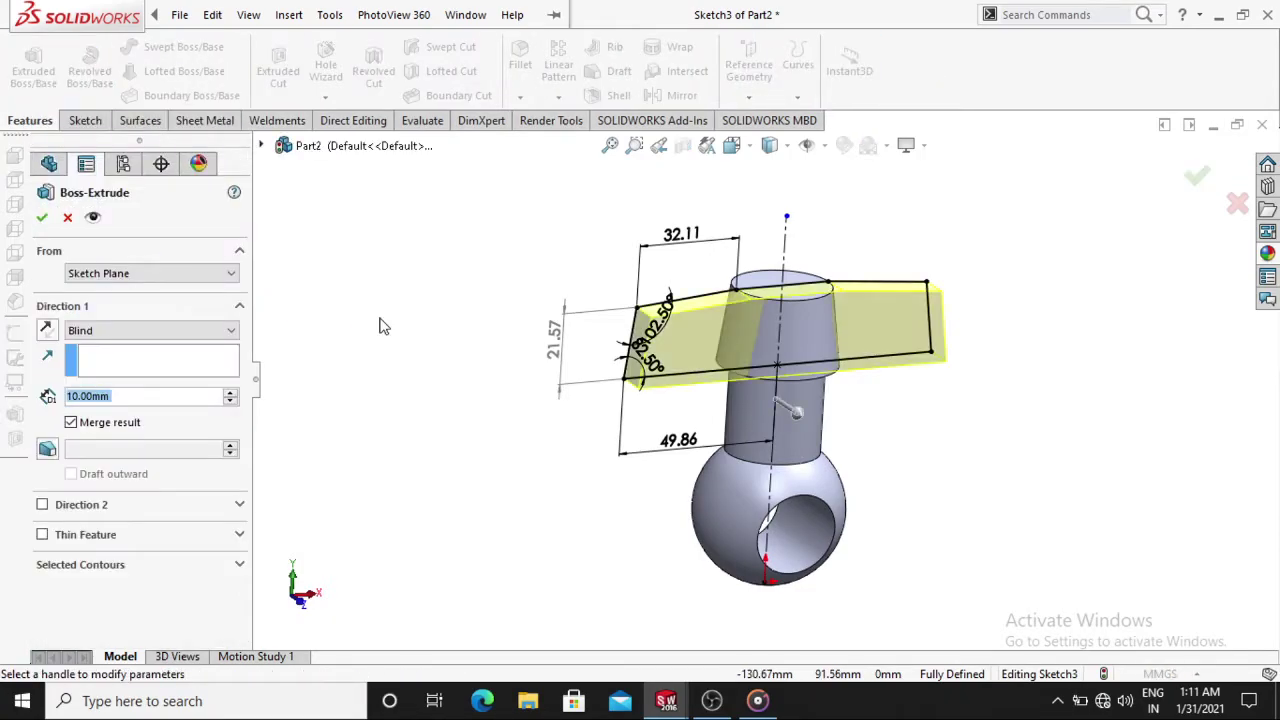
pyautogui.scroll(-1, 383, 326)
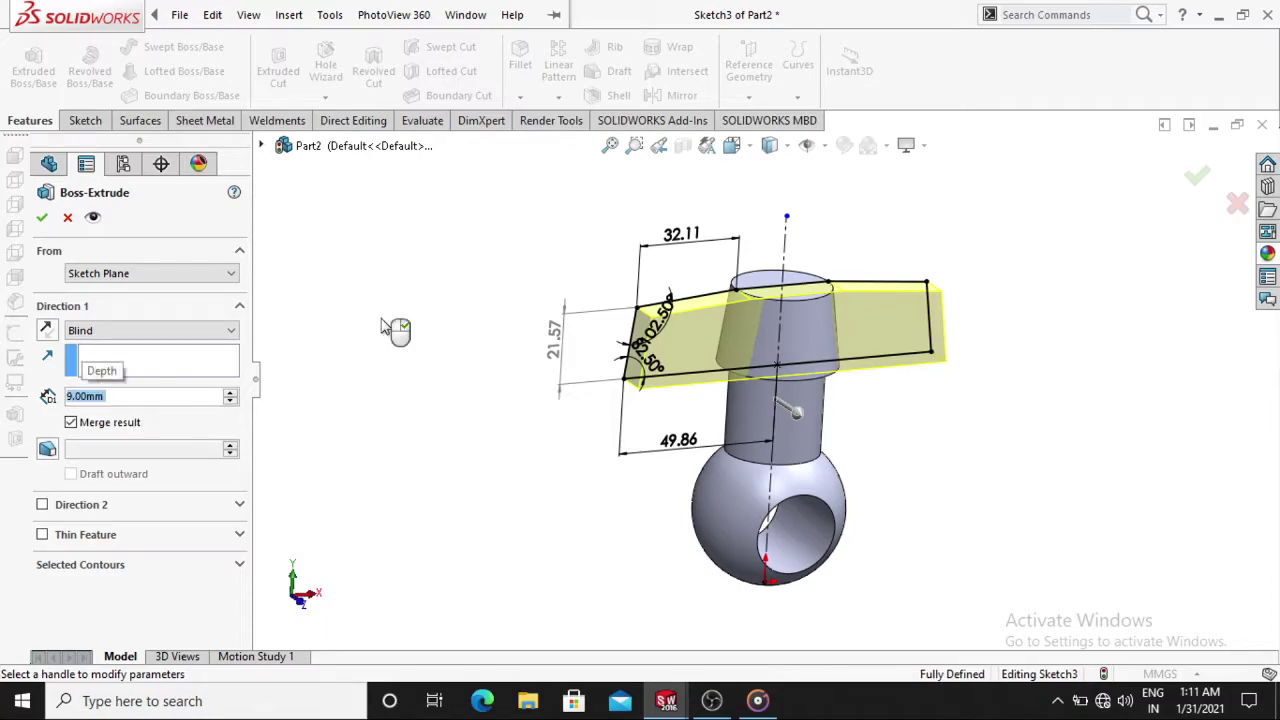
pyautogui.click(90, 331)
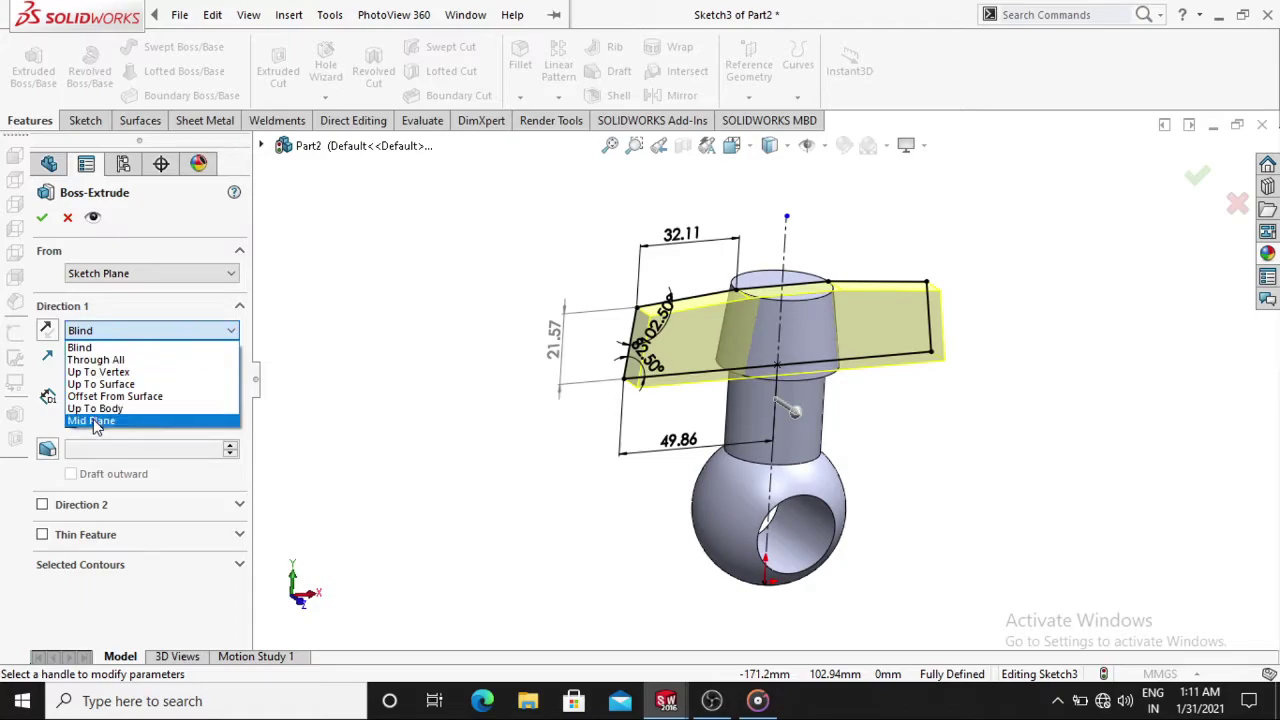
pyautogui.click(91, 420)
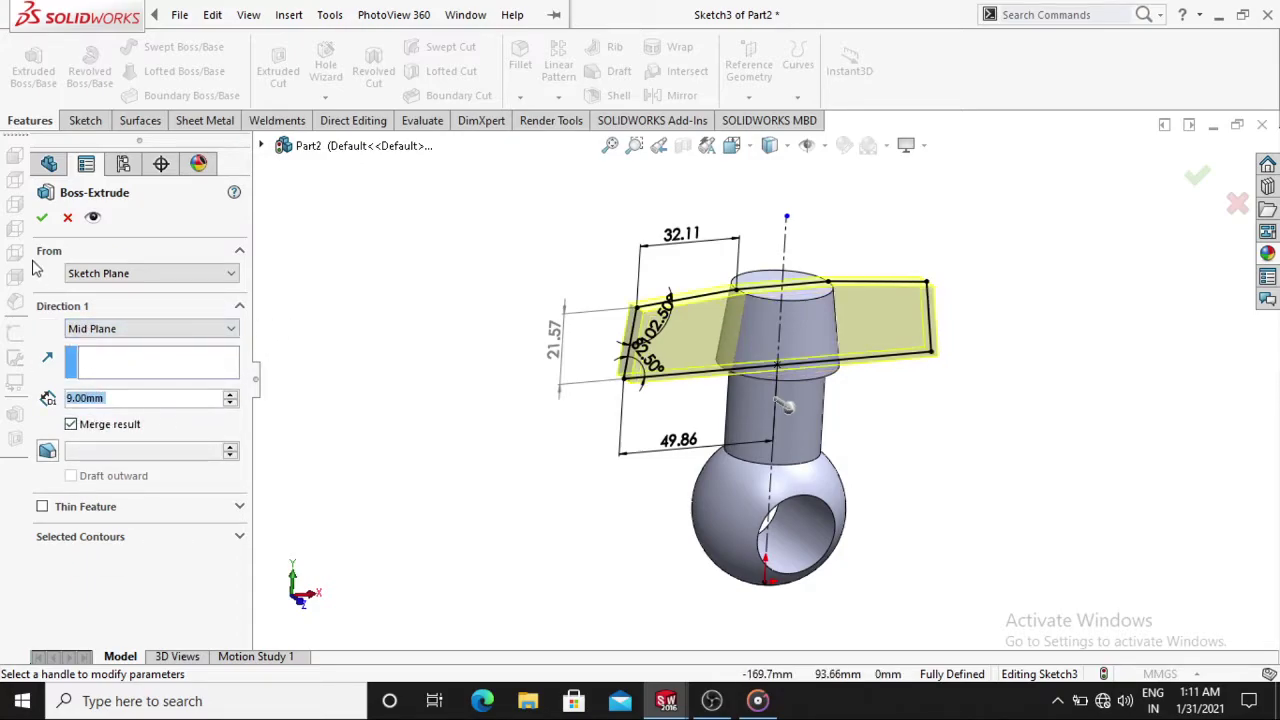
pyautogui.click(41, 220)
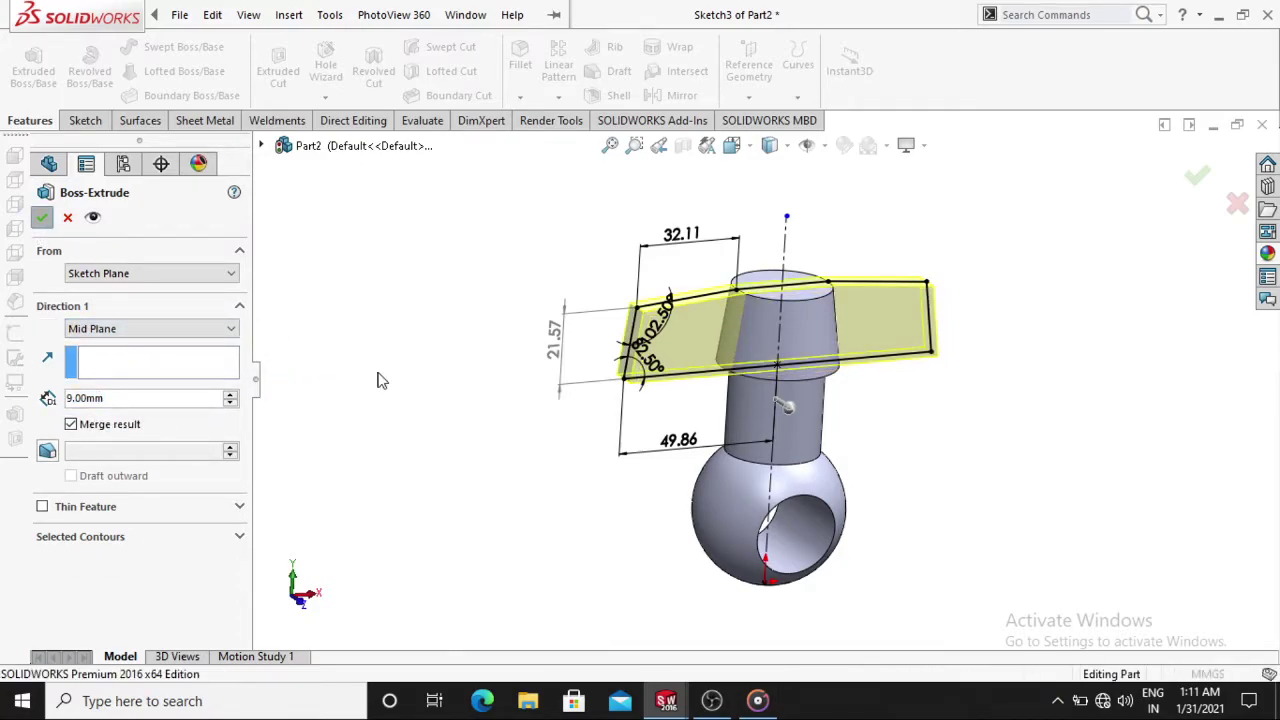
pyautogui.moveTo(528, 420)
pyautogui.mouseDown(button='middle')
pyautogui.moveTo(417, 300)
pyautogui.moveTo(417, 243)
pyautogui.moveTo(443, 417)
pyautogui.moveTo(528, 383)
pyautogui.moveTo(521, 437)
pyautogui.mouseUp(button='middle')
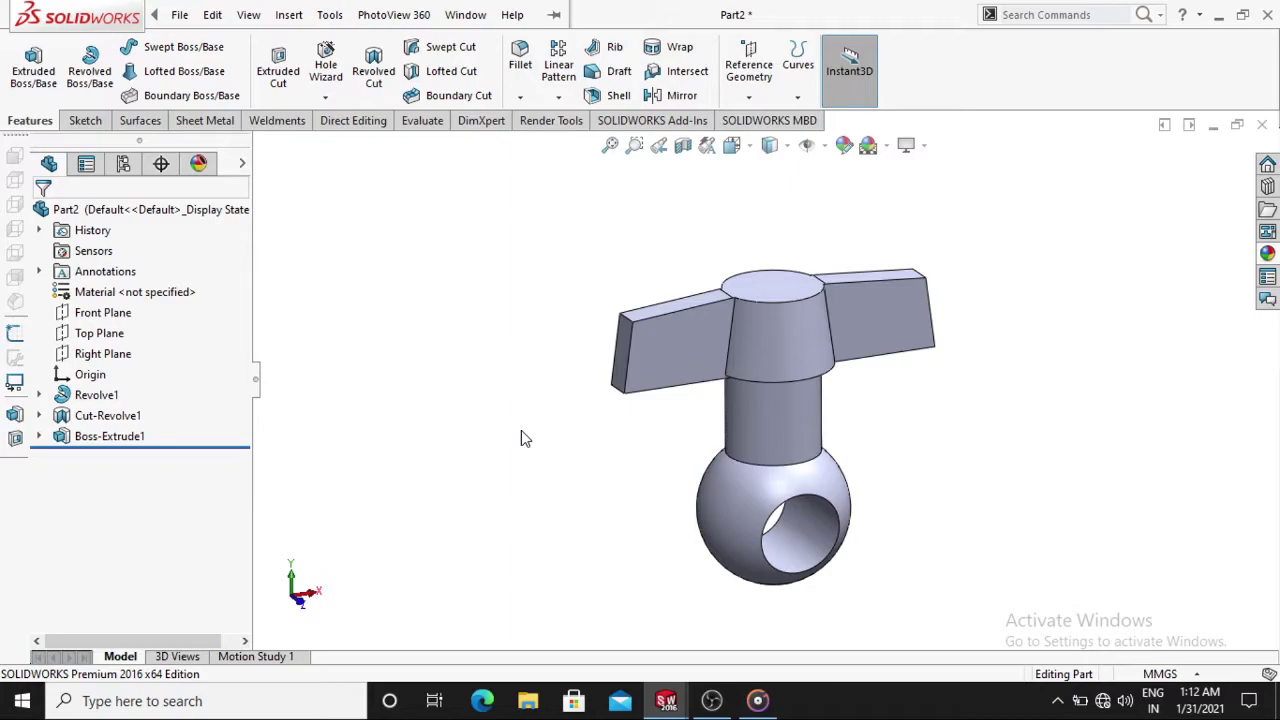
# Start a new sketch on the Front Plane
pyautogui.rightClick(892, 312)
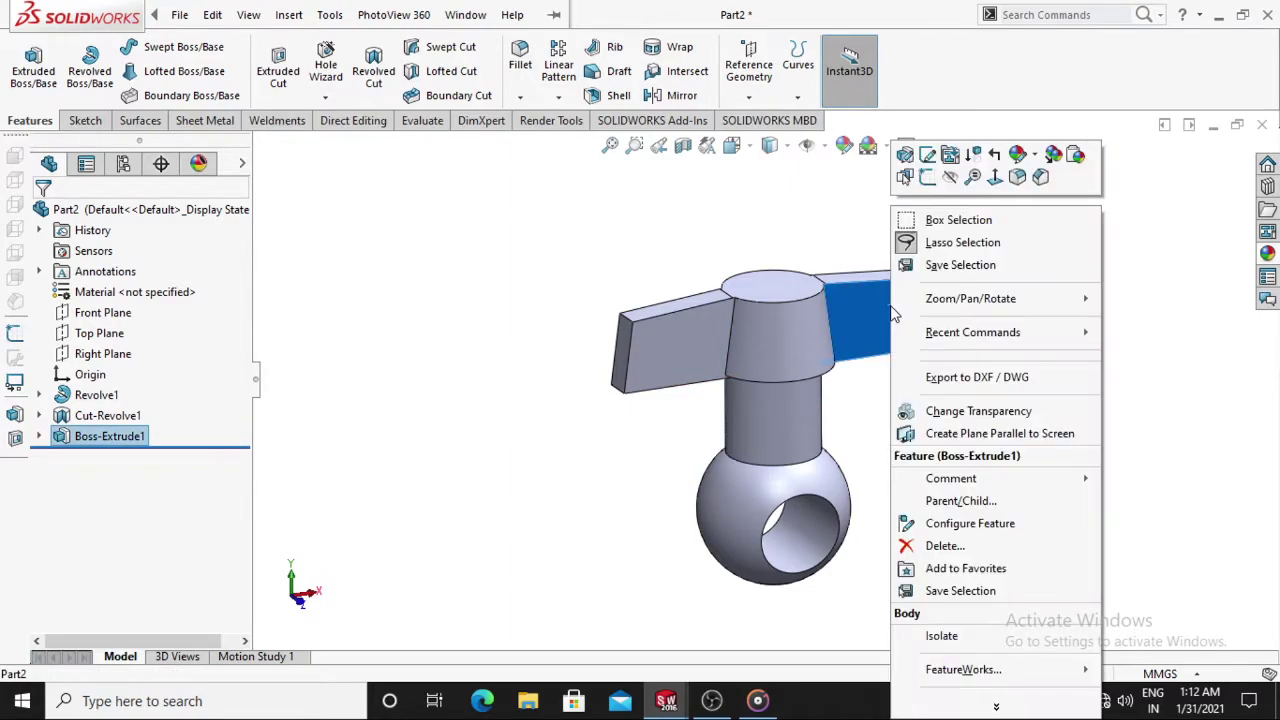
pyautogui.press('Escape')
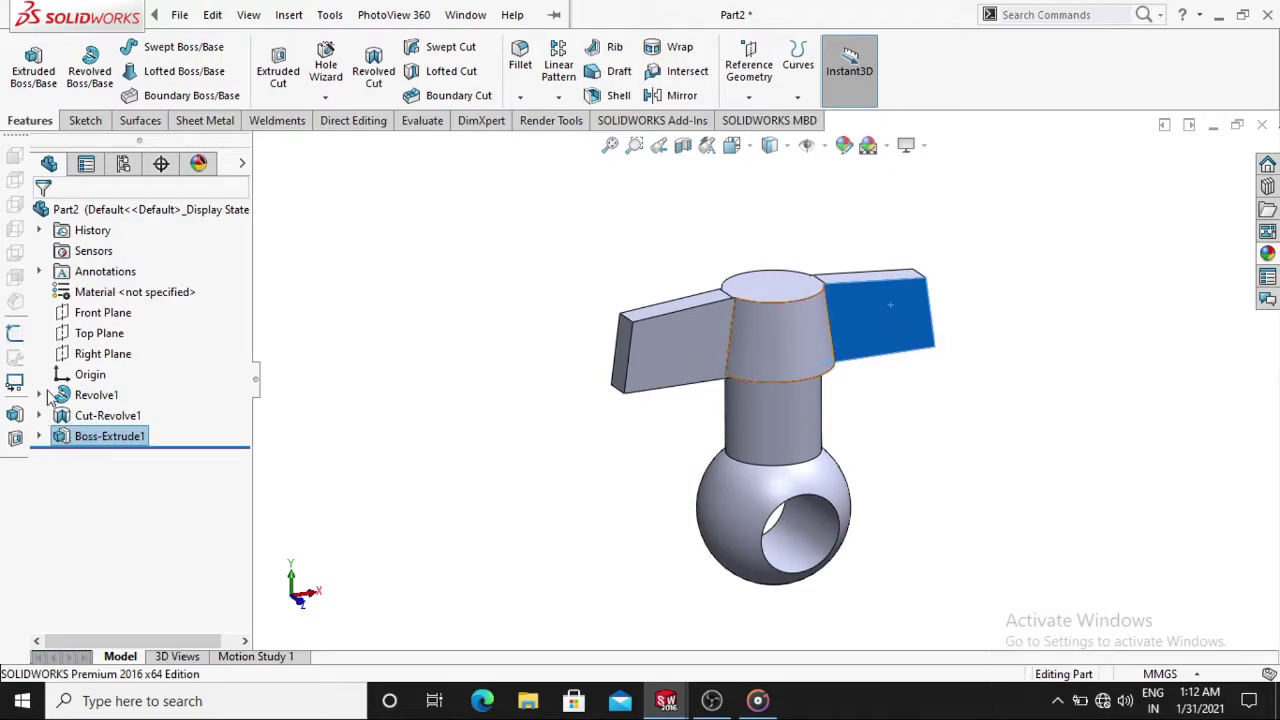
pyautogui.rightClick(90, 356)
pyautogui.press('Escape')
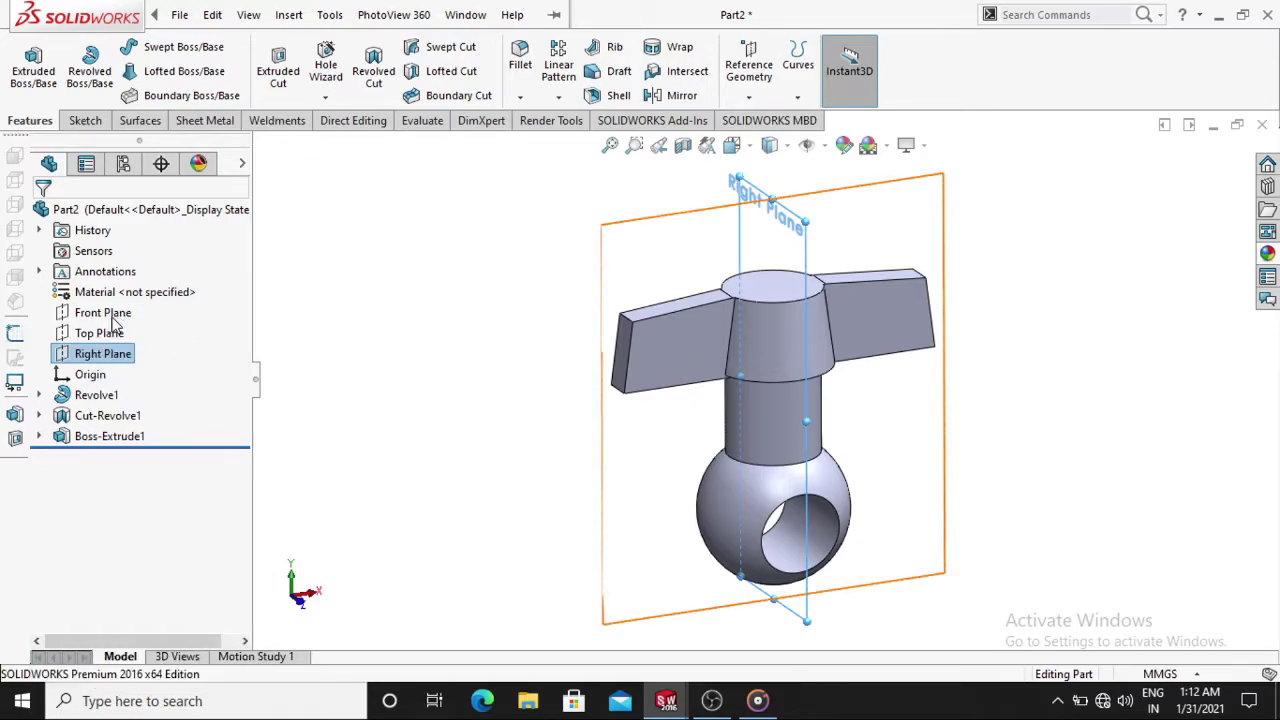
pyautogui.rightClick(115, 322)
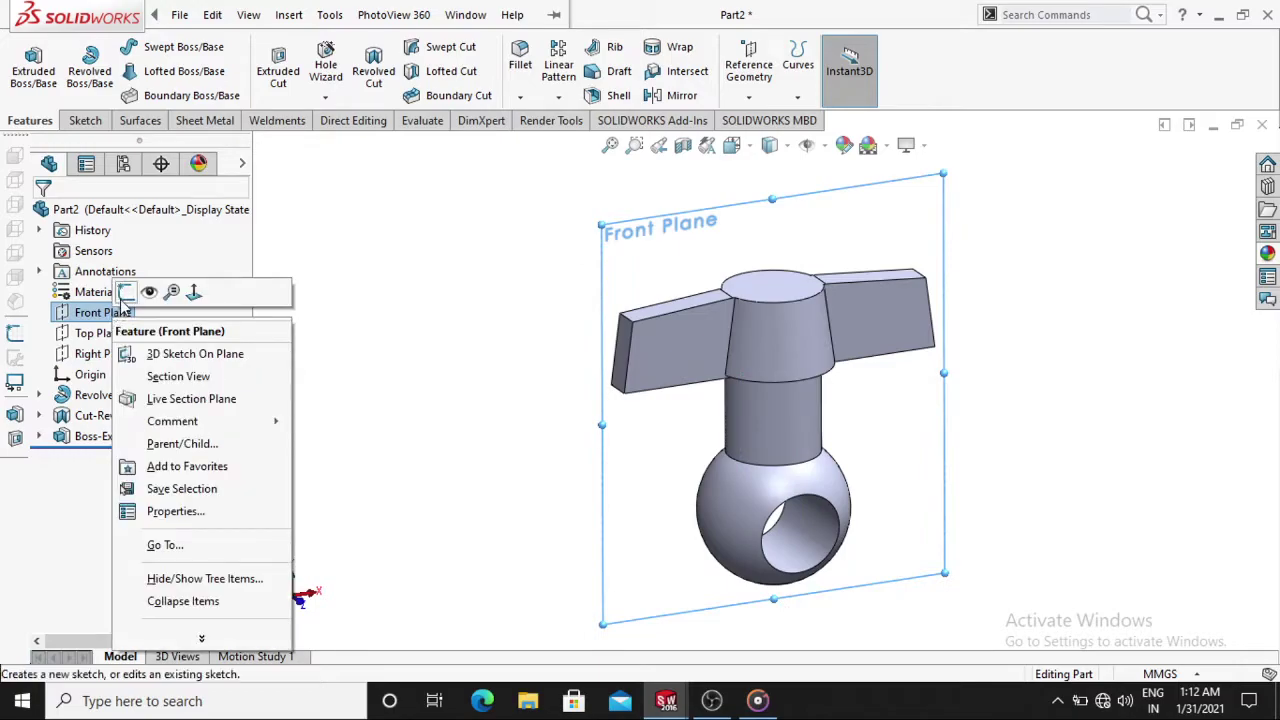
pyautogui.click(126, 291)
# View the part normal to the Front Plane, zoom out, and activate the Line tool
pyautogui.click(830, 60)
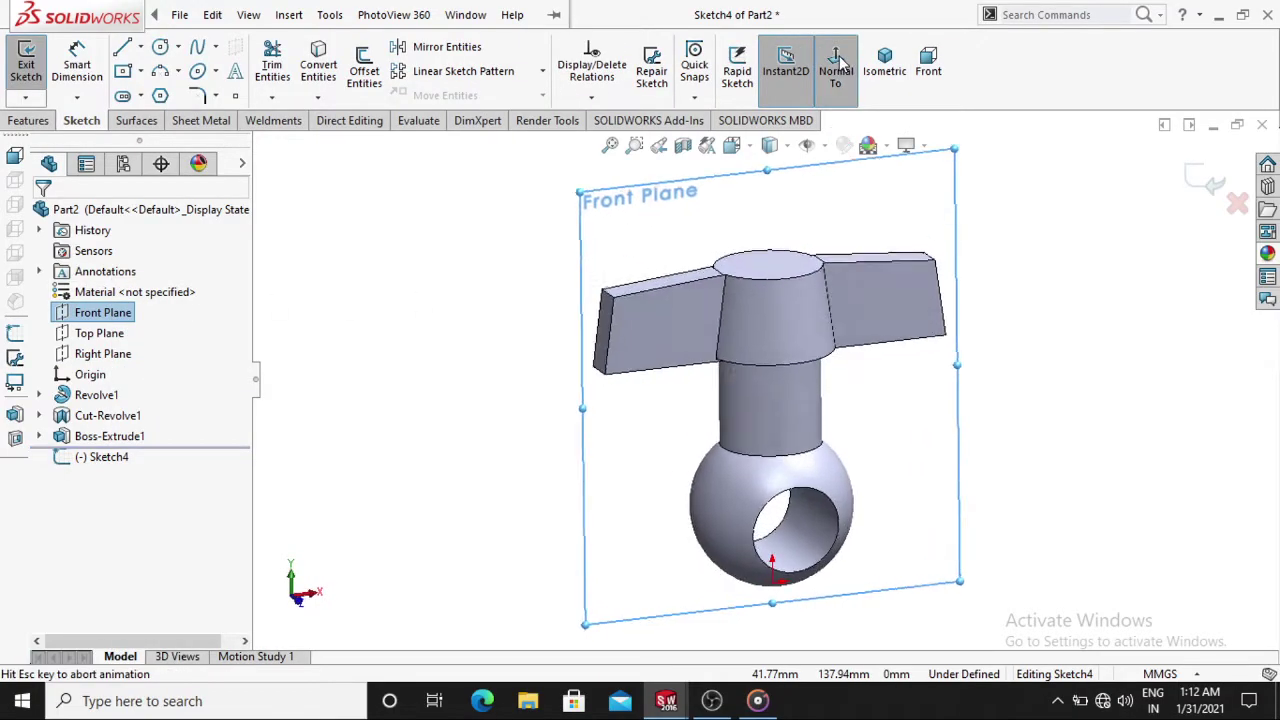
pyautogui.scroll(2, 1052, 330)
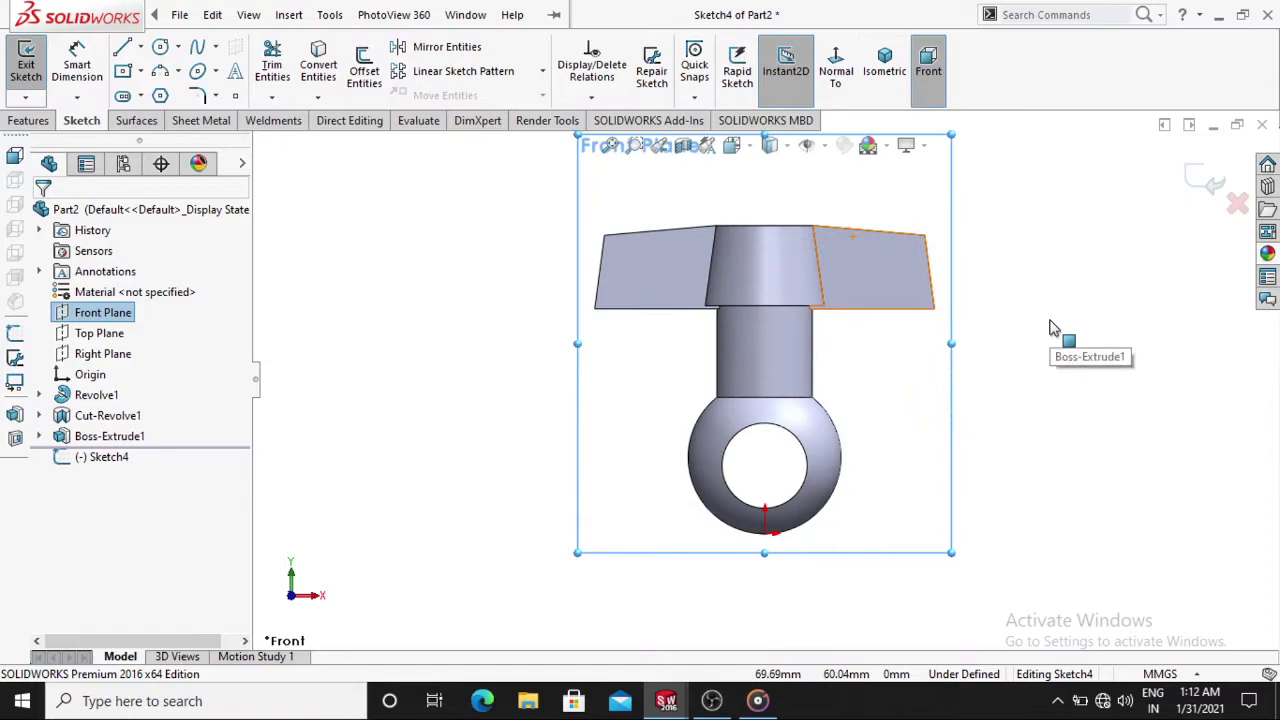
pyautogui.scroll(1, 1030, 310)
pyautogui.scroll(1, 870, 262)
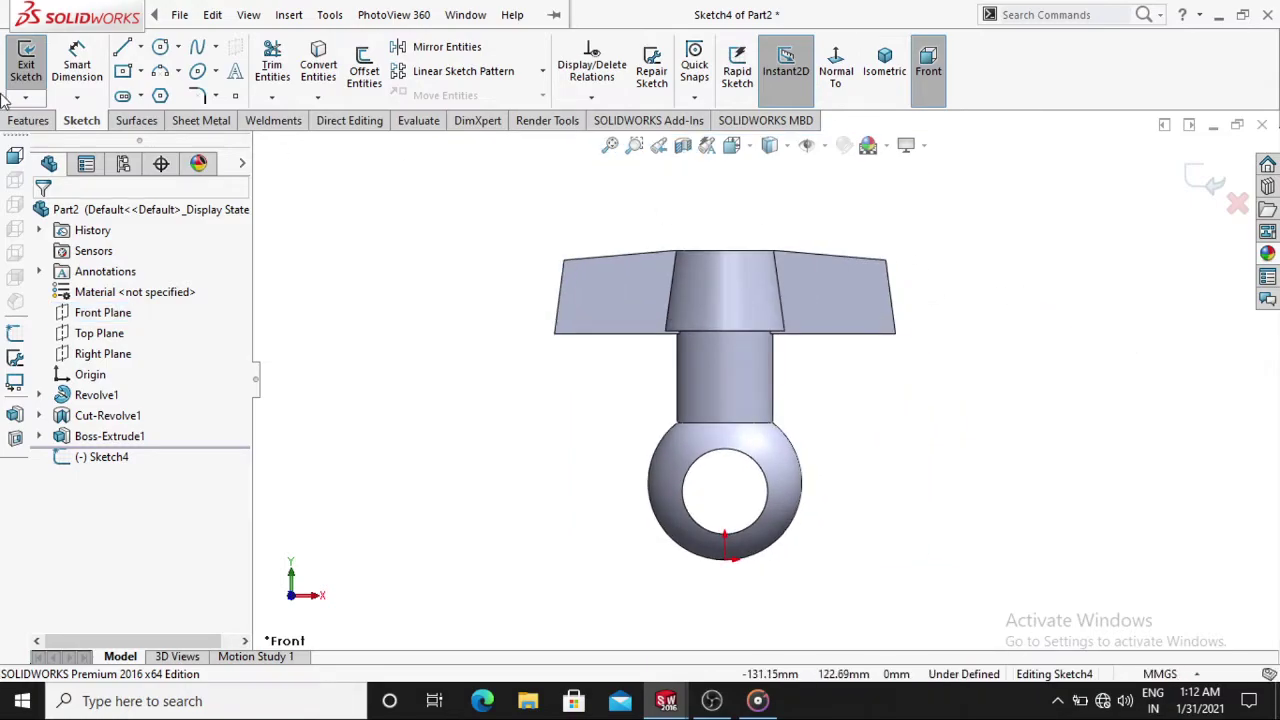
pyautogui.click(179, 14)
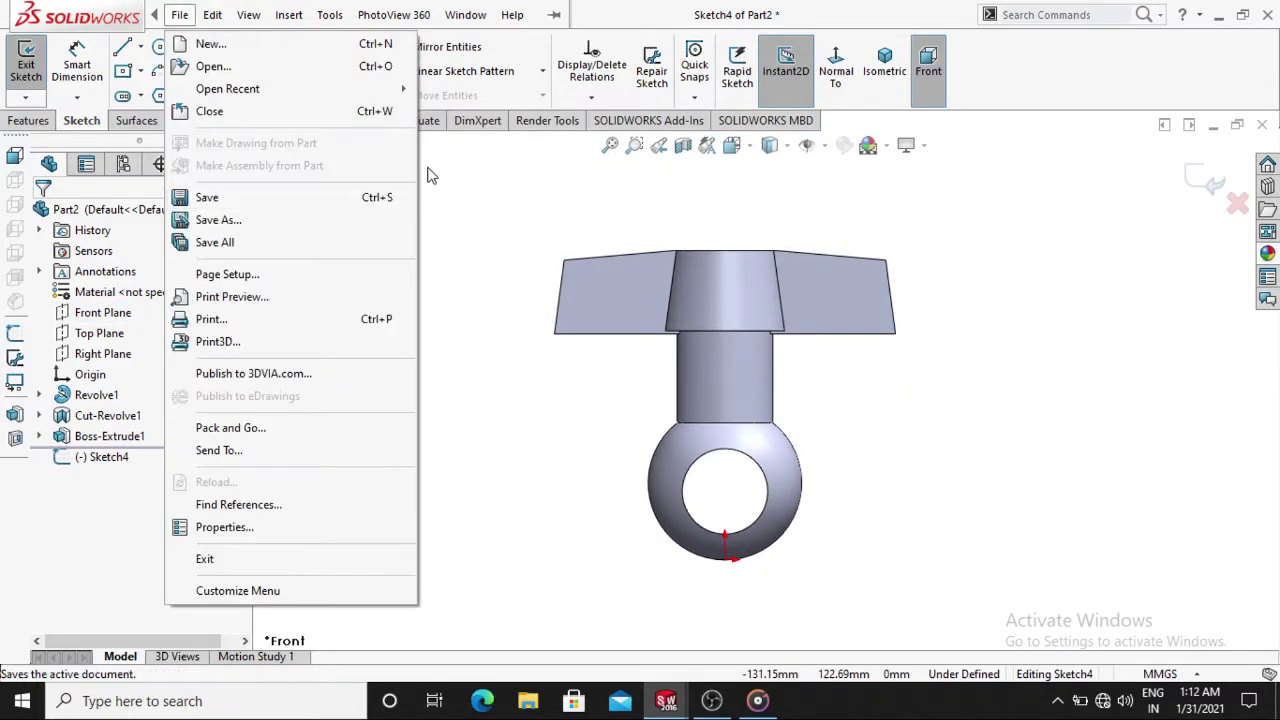
pyautogui.click(122, 50)
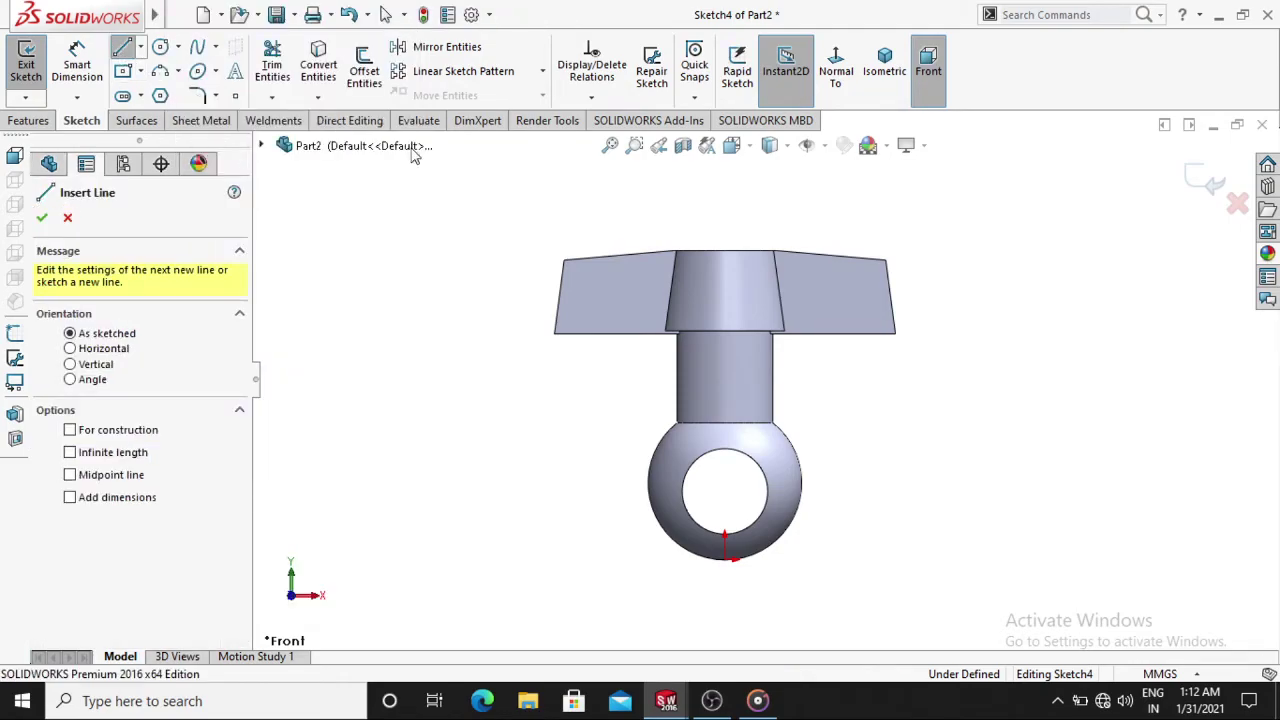
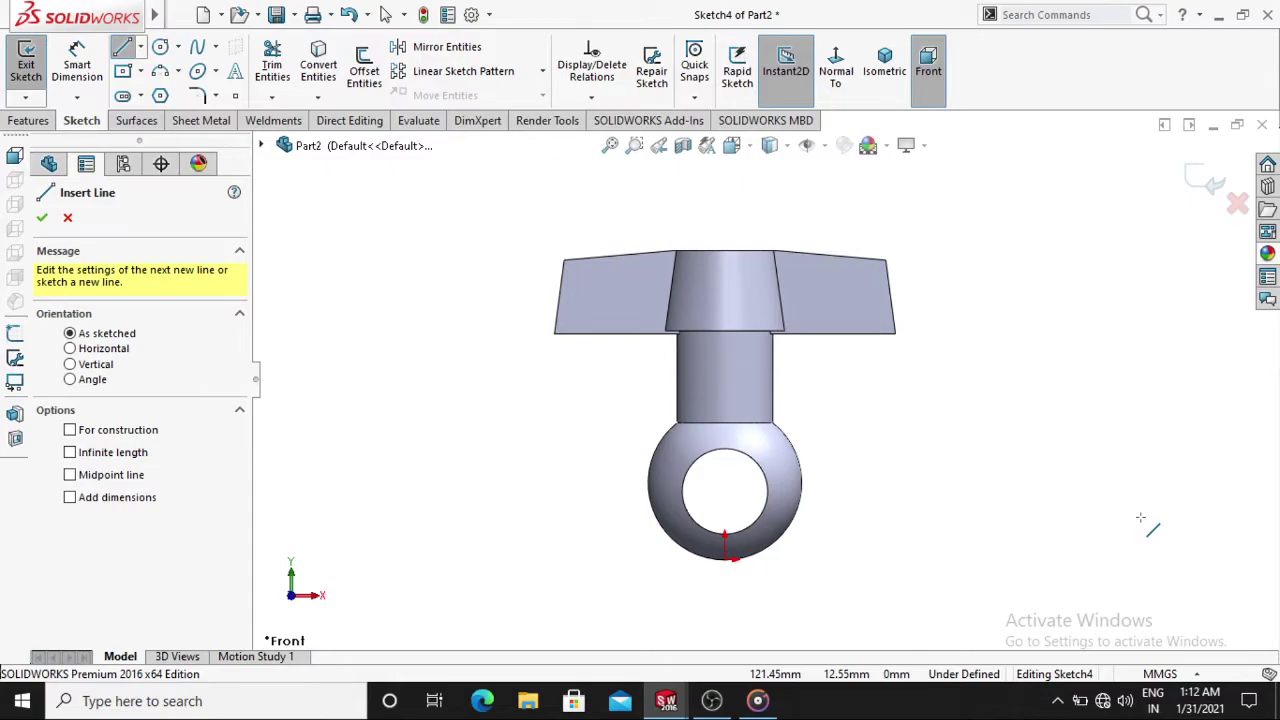
# Stop the Line tool and exit the sketch, viewing the part isometrically
pyautogui.click(67, 219)
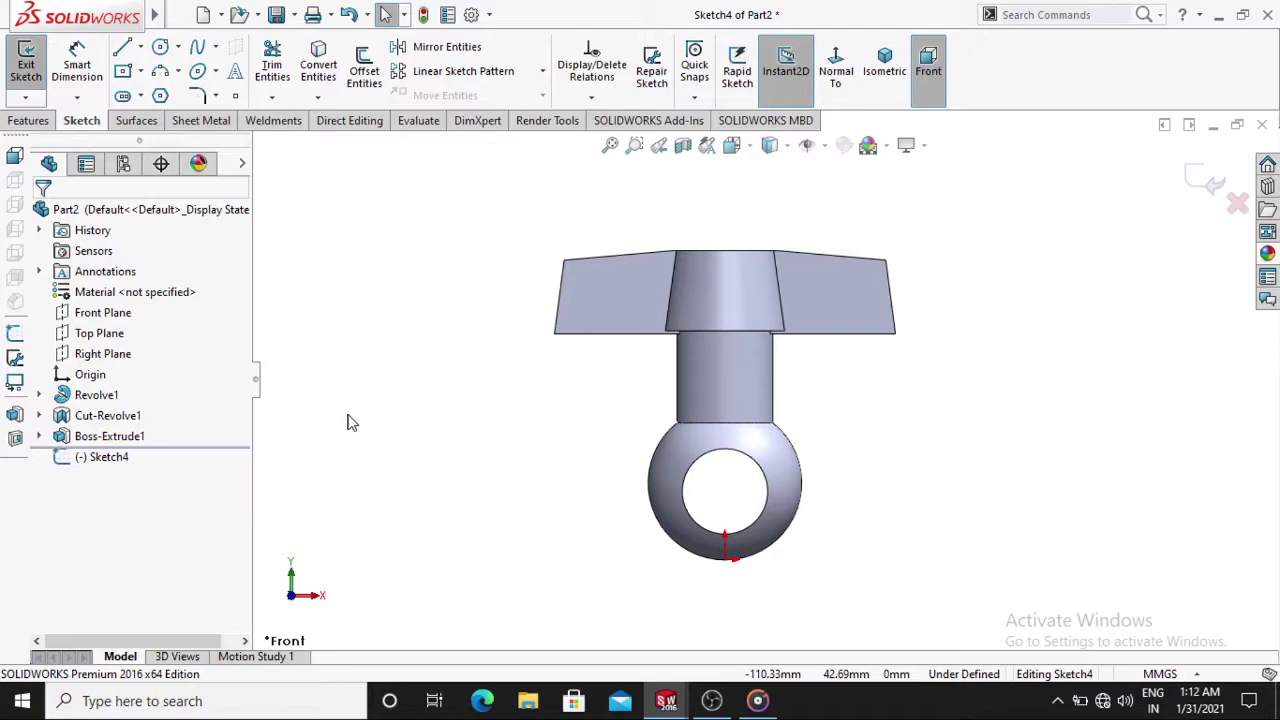
pyautogui.click(725, 449)
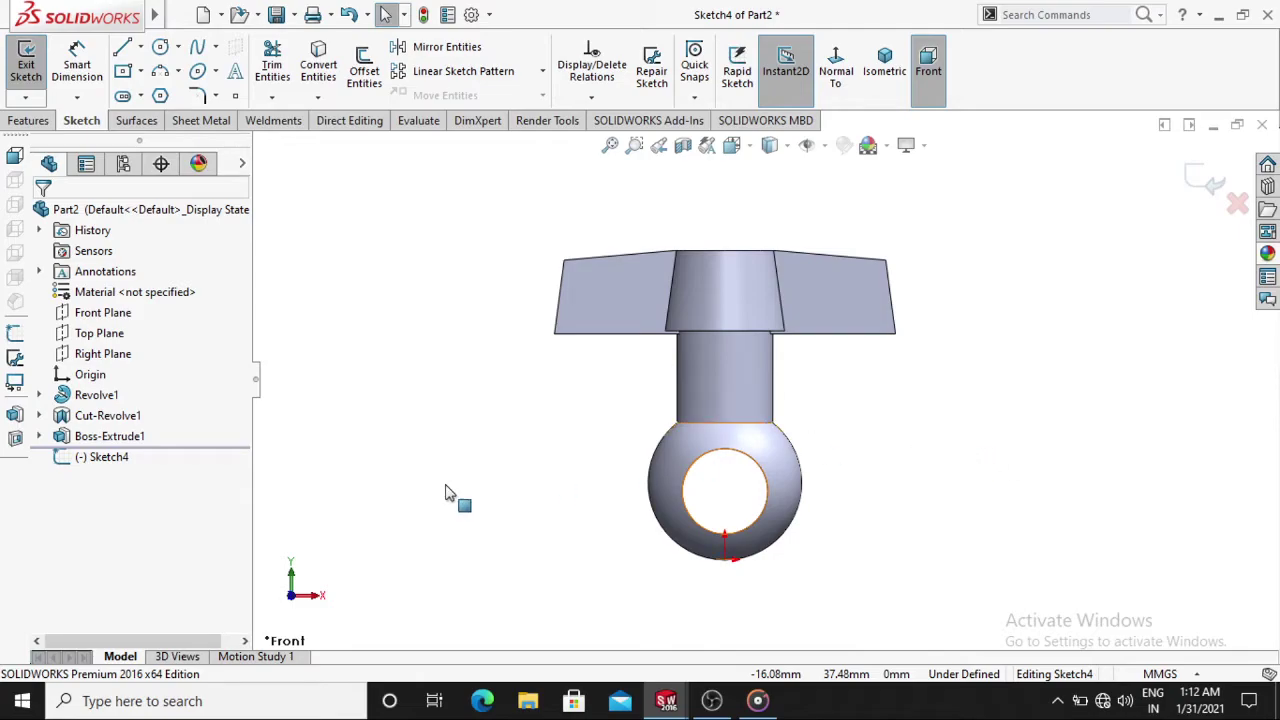
pyautogui.hotkey('ctrl', '7')
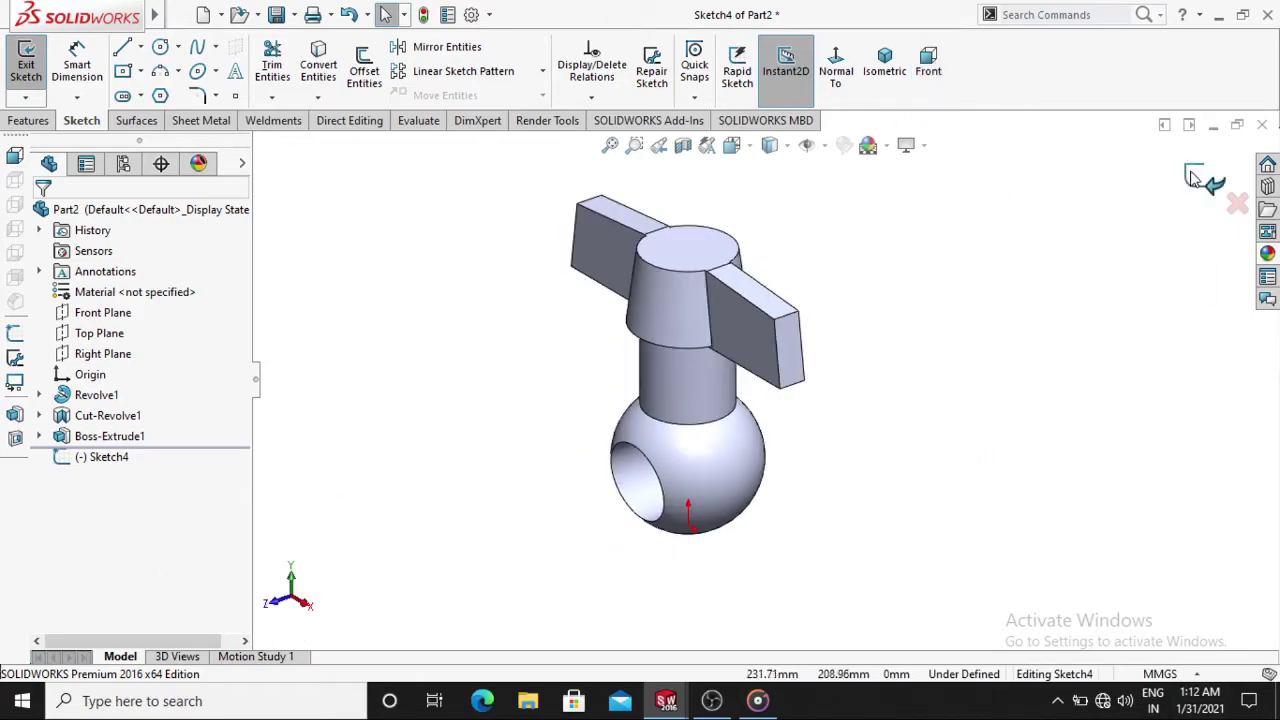
pyautogui.click(1205, 178)
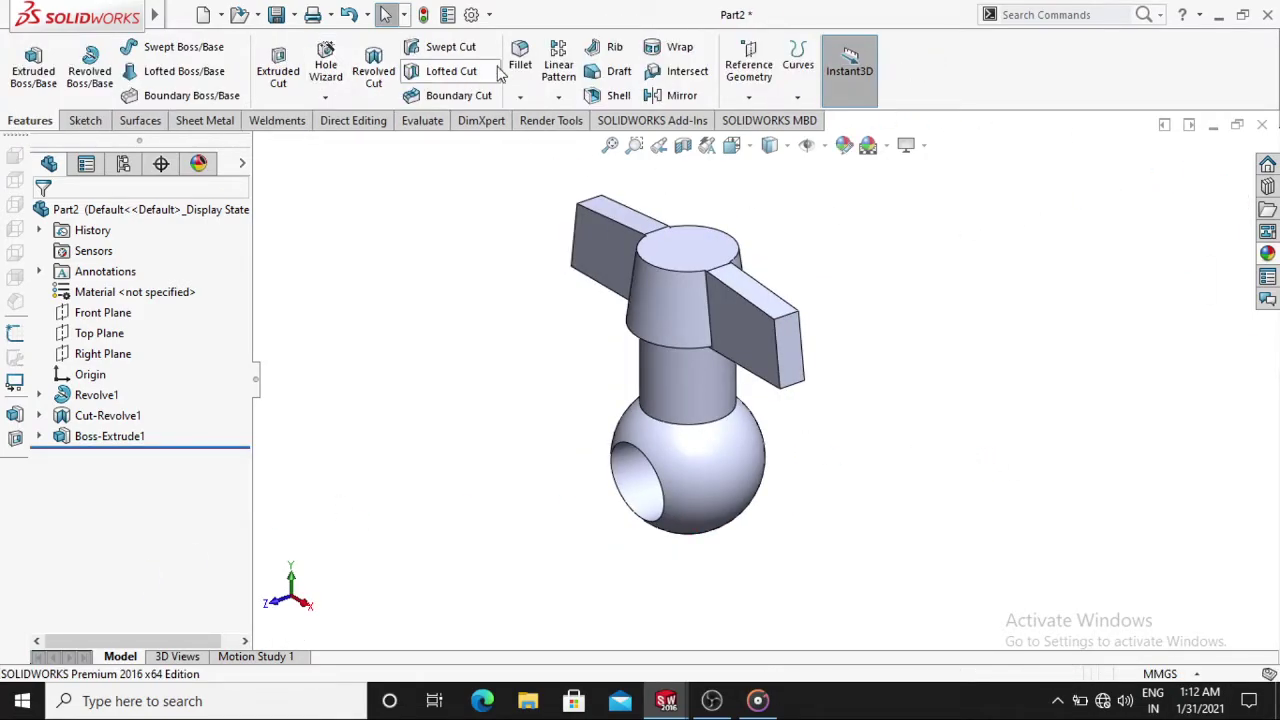
# Round both wing tip edges of the T-handle with a 10 mm fillet
pyautogui.click(521, 64)
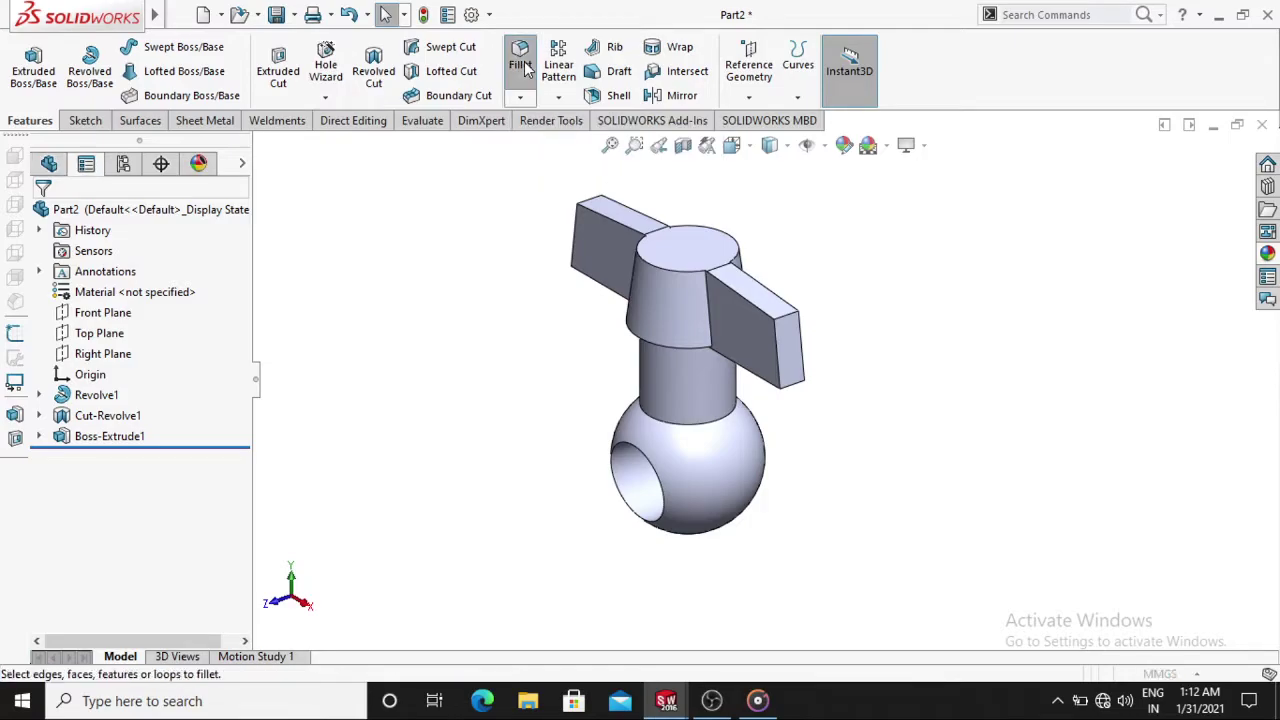
pyautogui.click(787, 322)
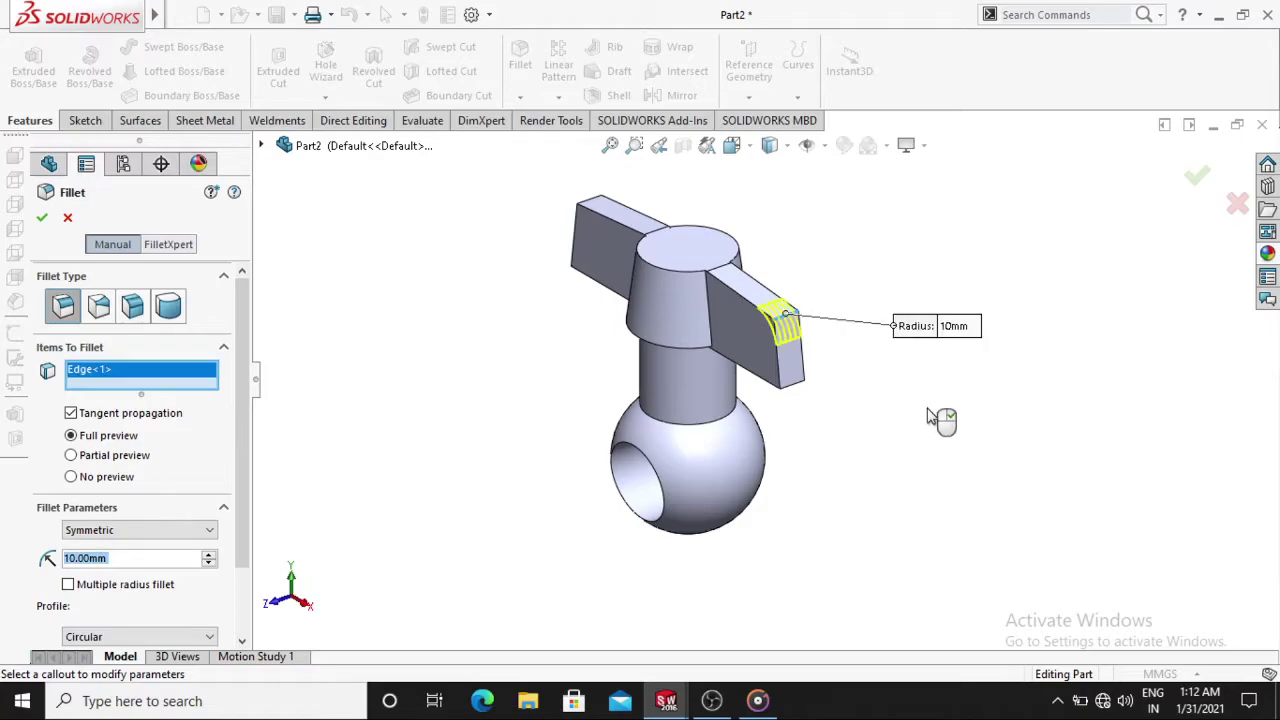
pyautogui.moveTo(931, 403); pyautogui.dragTo(1043, 386, button='middle')
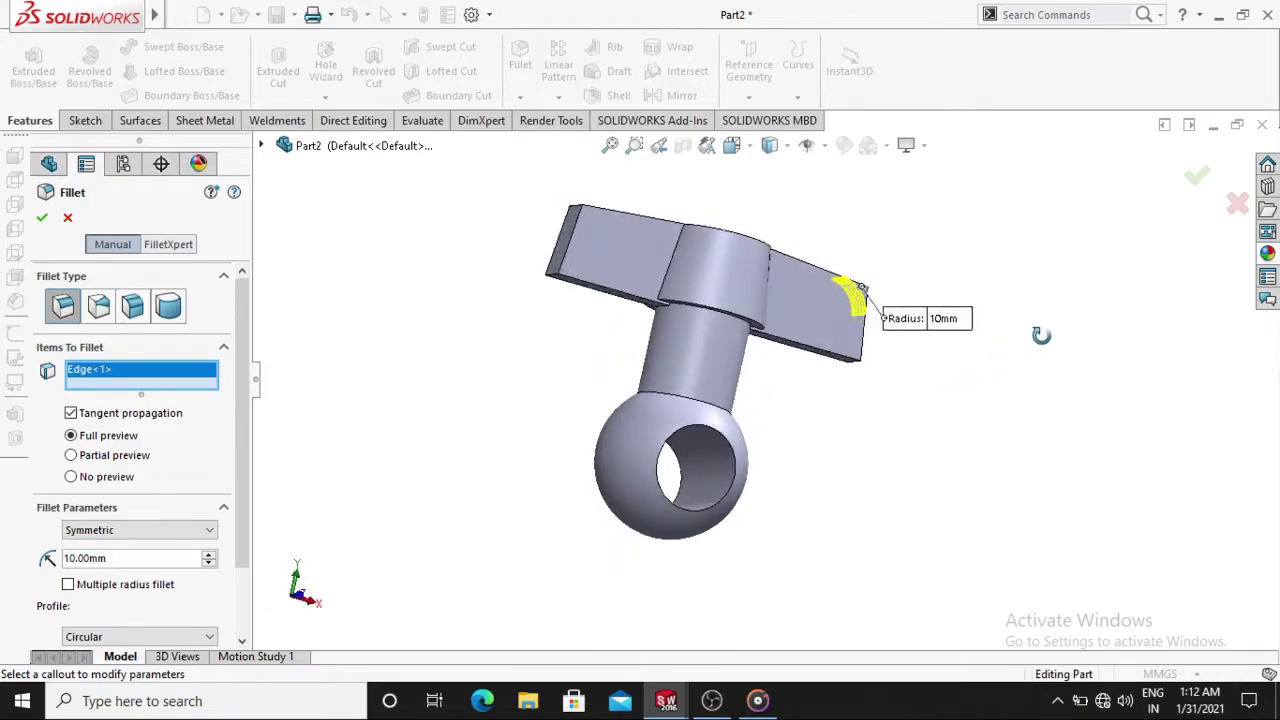
pyautogui.click(578, 228)
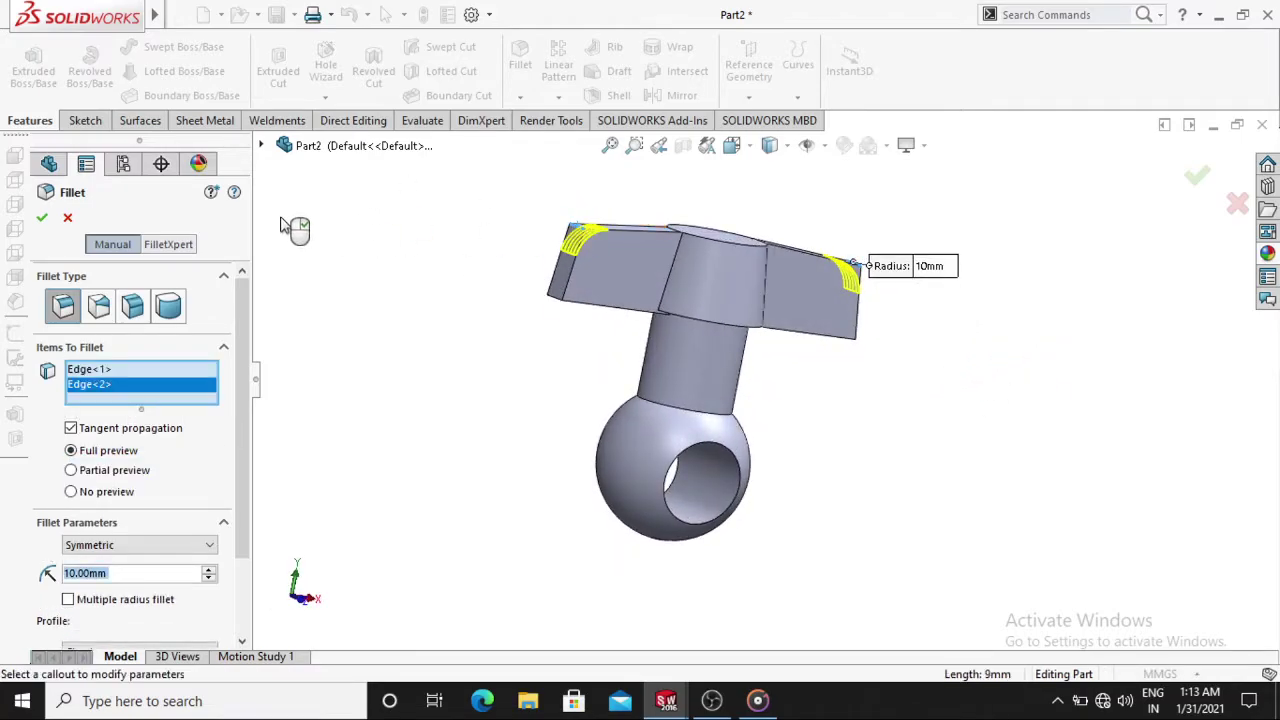
pyautogui.click(43, 220)
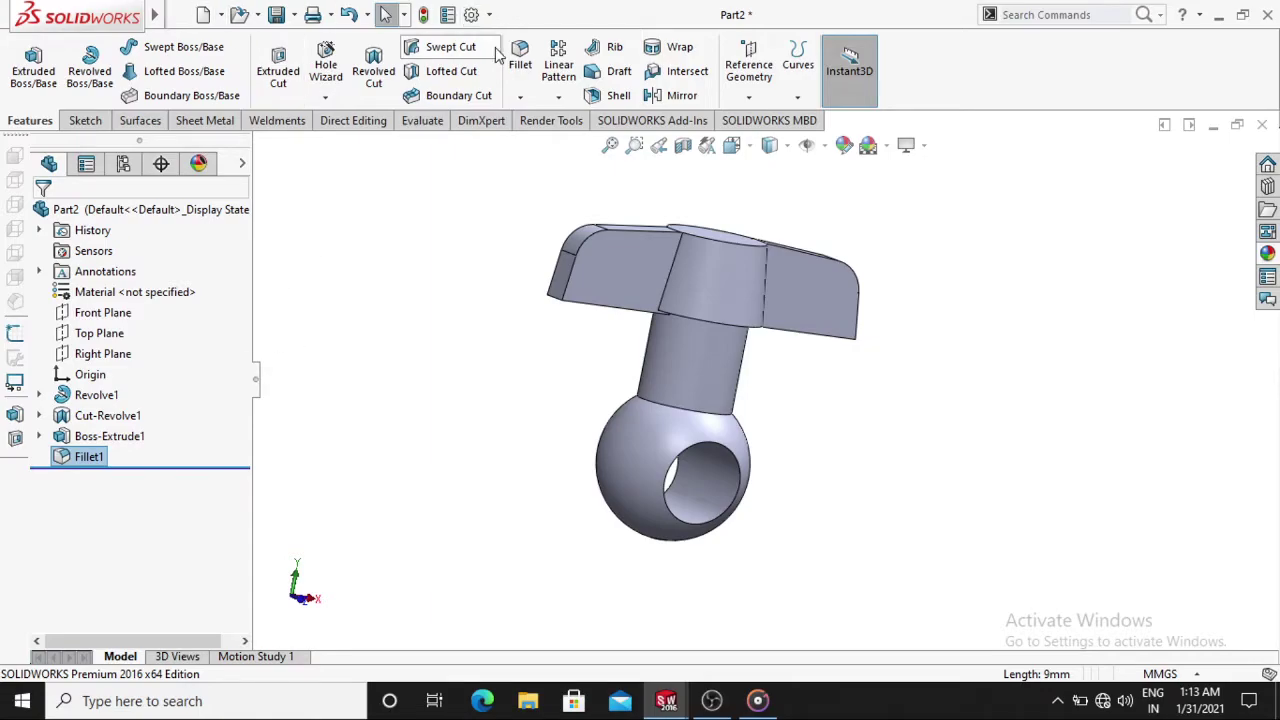
# Start a 2 mm fillet and select the wing edges, wing-cylinder edge and cylinder top edge
pyautogui.click(520, 60)
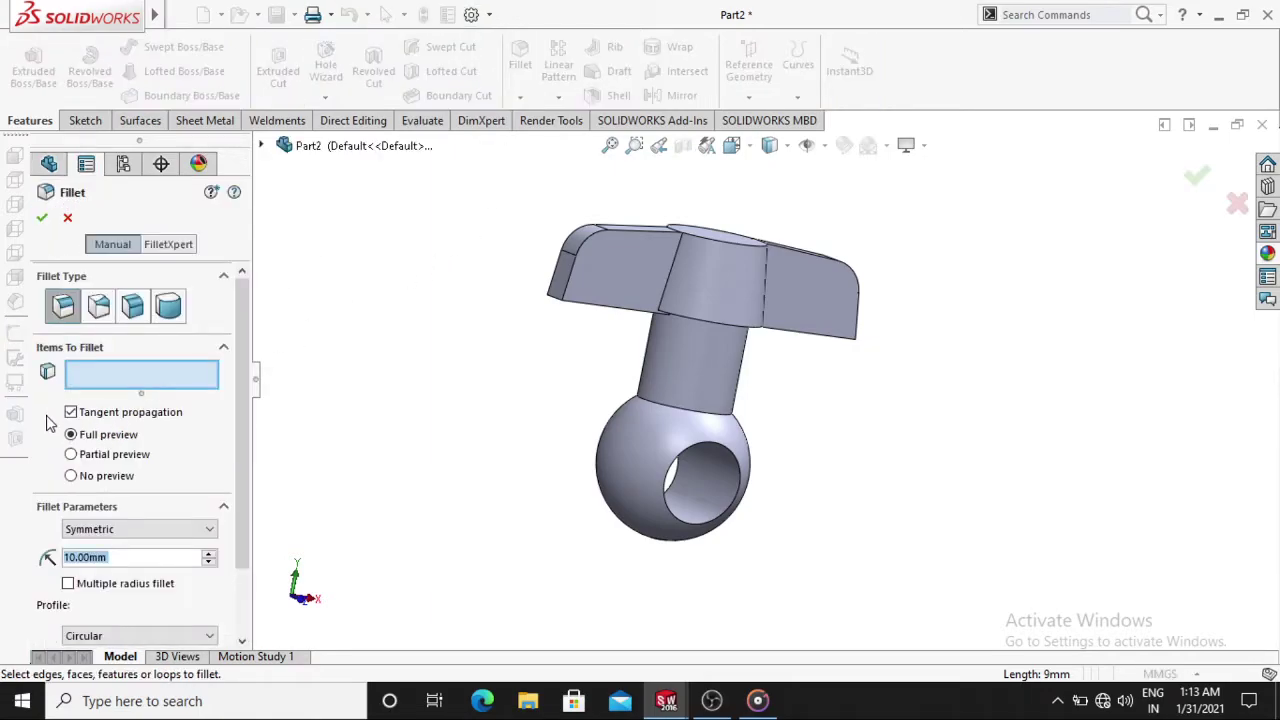
pyautogui.write('2')
pyautogui.press('Return')
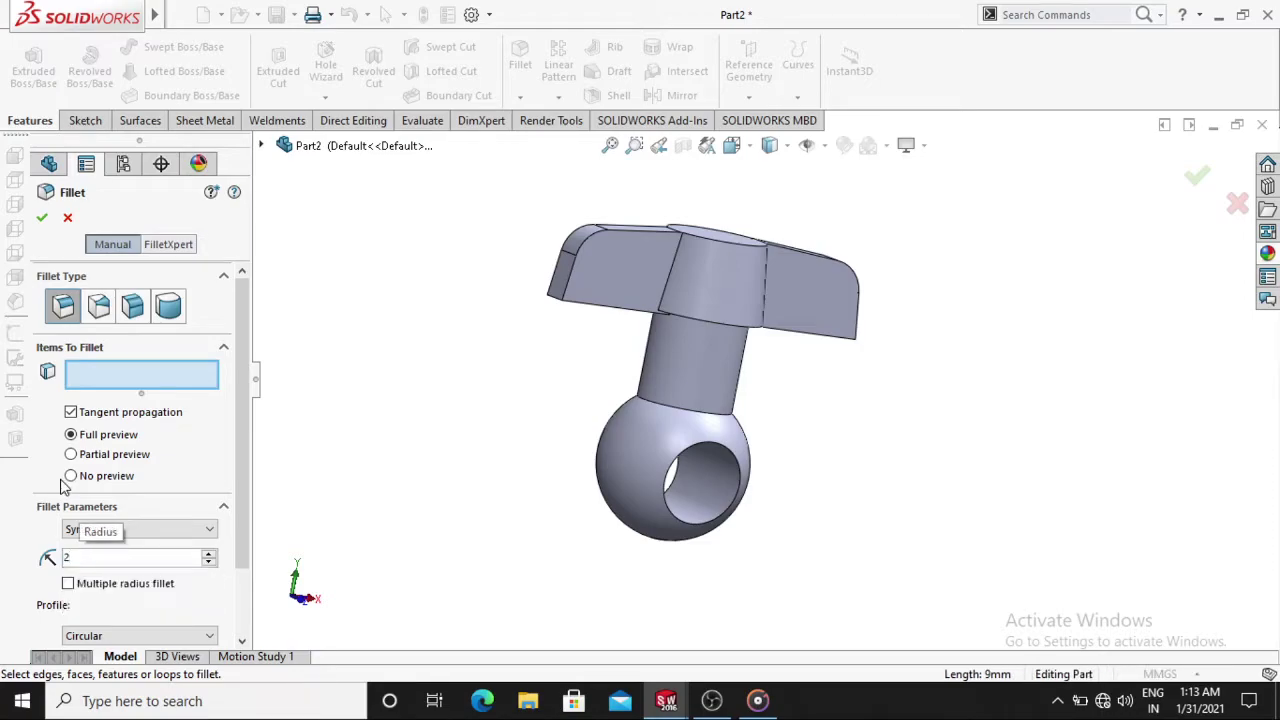
pyautogui.moveTo(388, 274); pyautogui.dragTo(597, 252, button='middle')
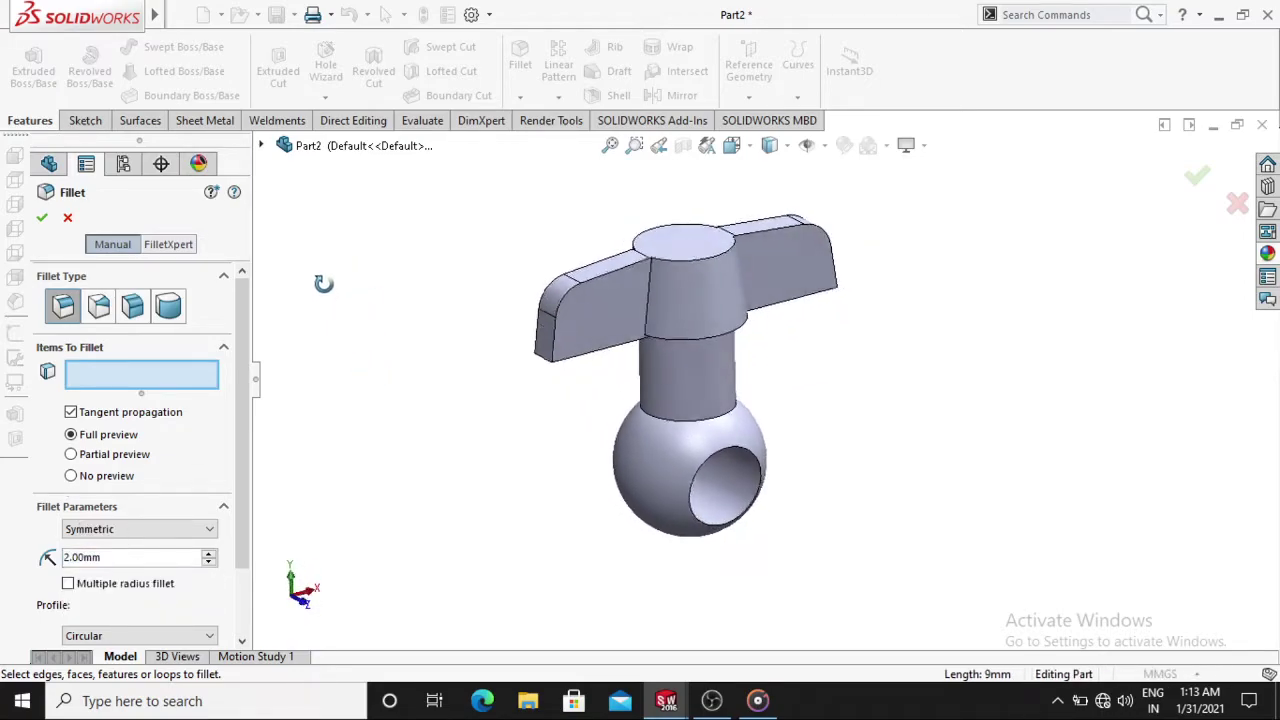
pyautogui.click(567, 298)
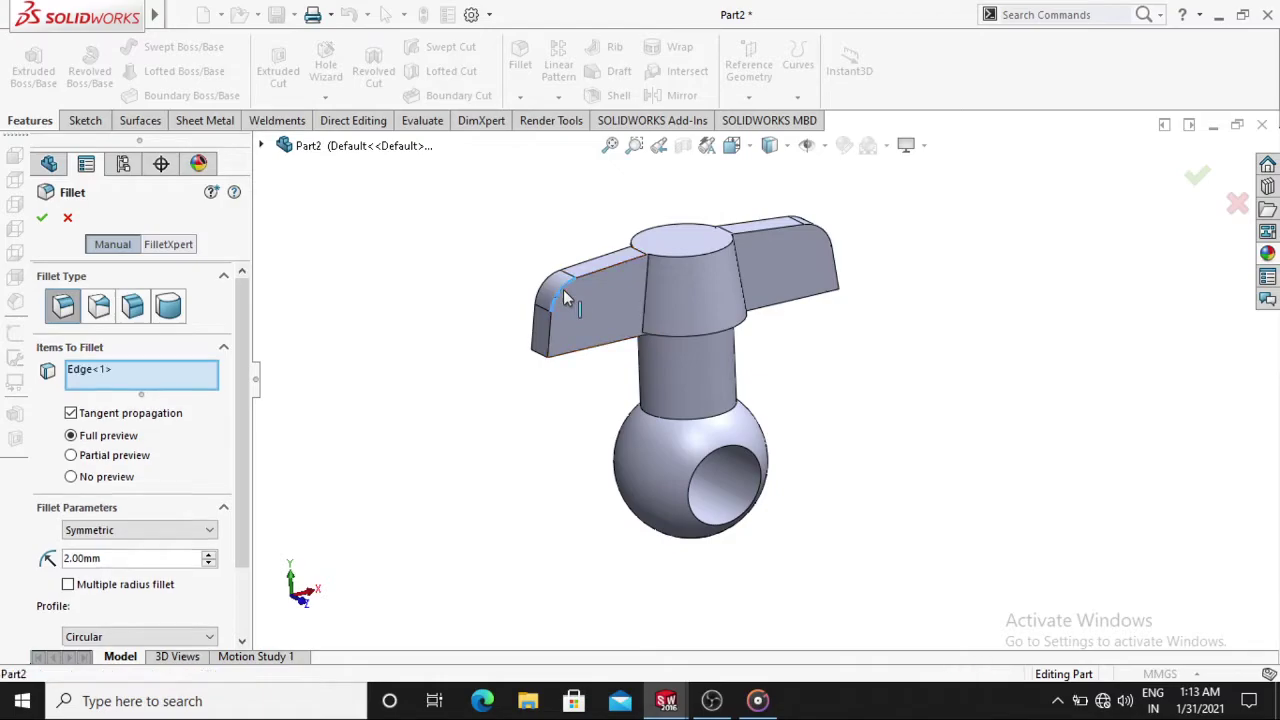
pyautogui.click(552, 275)
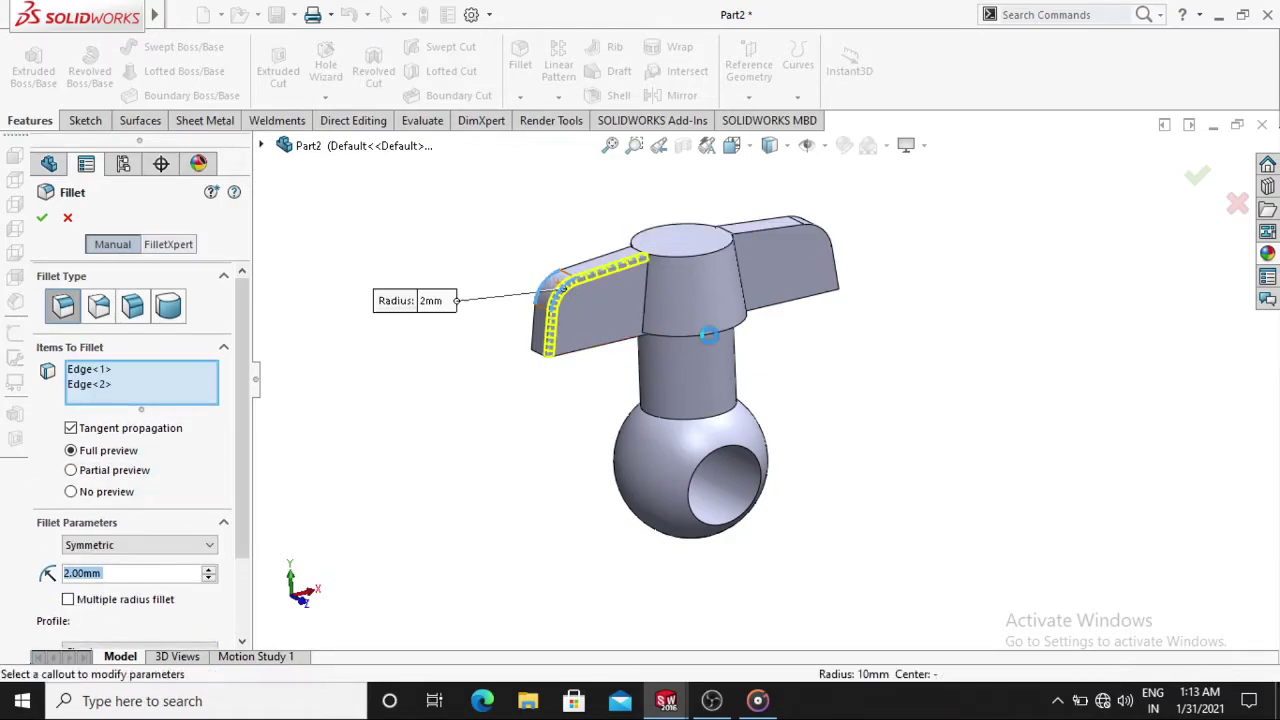
pyautogui.moveTo(971, 366)
pyautogui.mouseDown(button='middle')
pyautogui.moveTo(817, 404)
pyautogui.moveTo(786, 343)
pyautogui.mouseUp(button='middle')
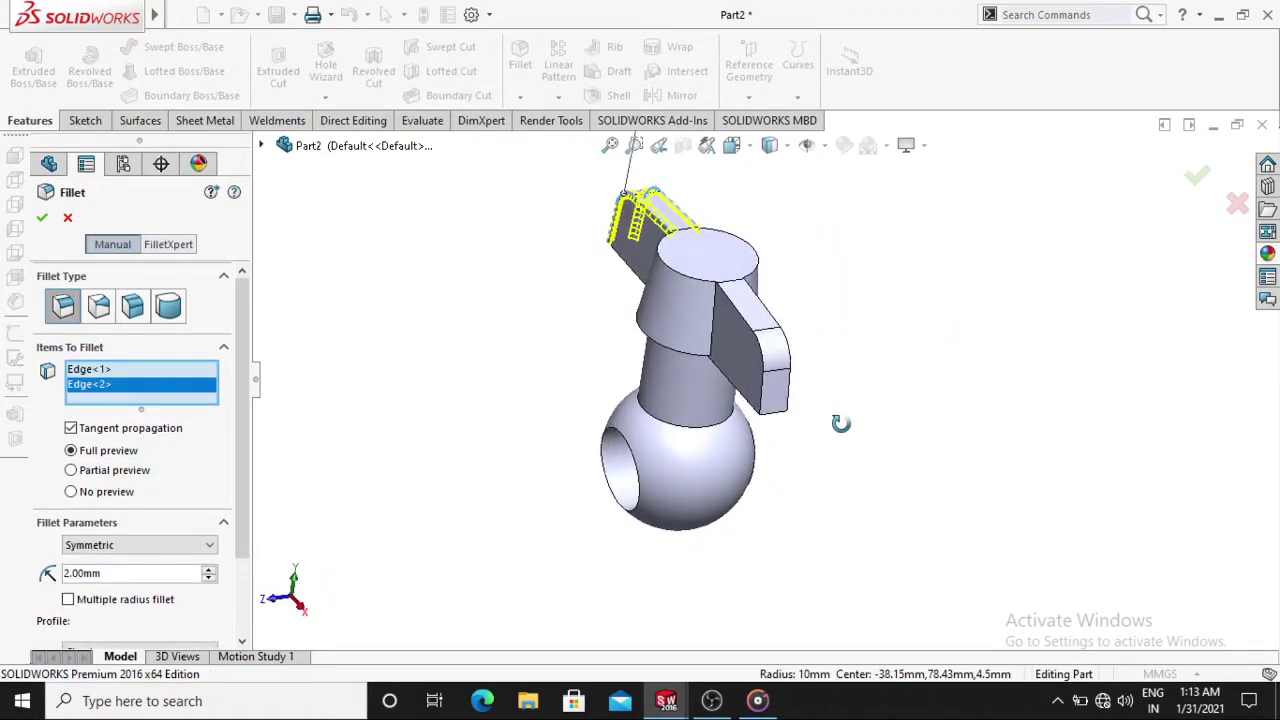
pyautogui.click(780, 368)
pyautogui.click(797, 348)
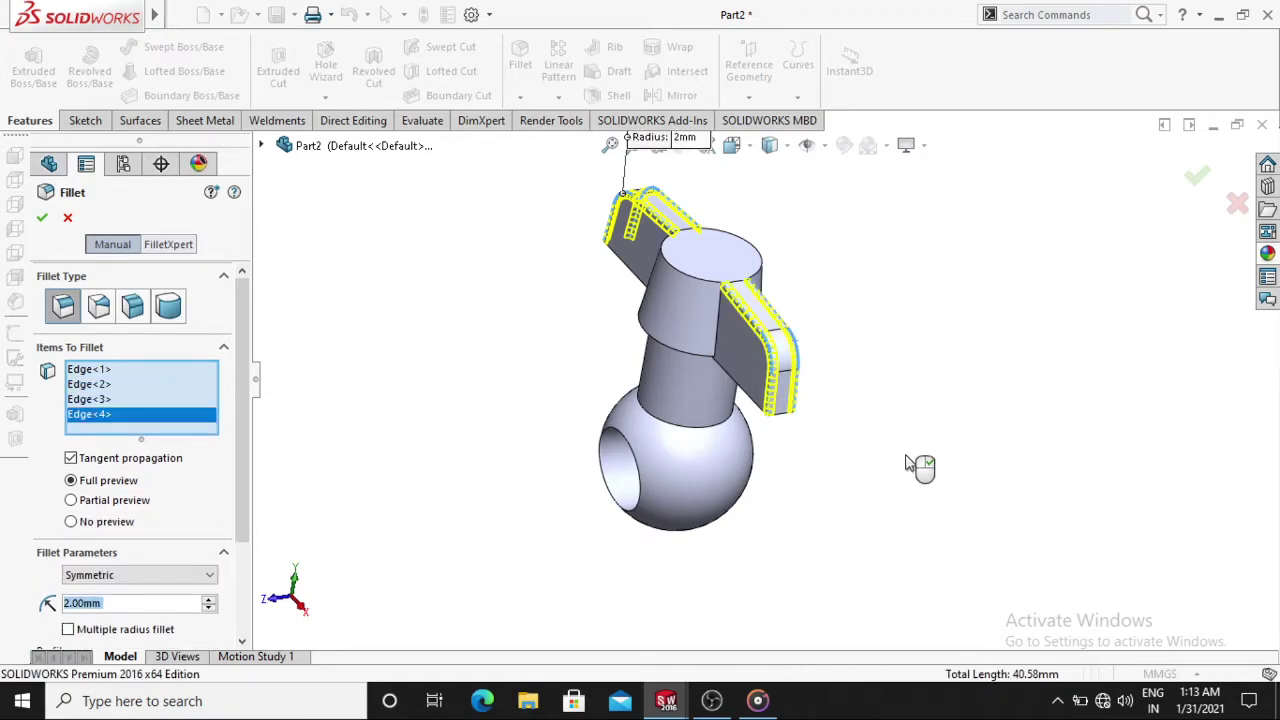
pyautogui.moveTo(914, 463)
pyautogui.mouseDown(button='middle')
pyautogui.moveTo(1029, 386)
pyautogui.moveTo(1033, 514)
pyautogui.mouseUp(button='middle')
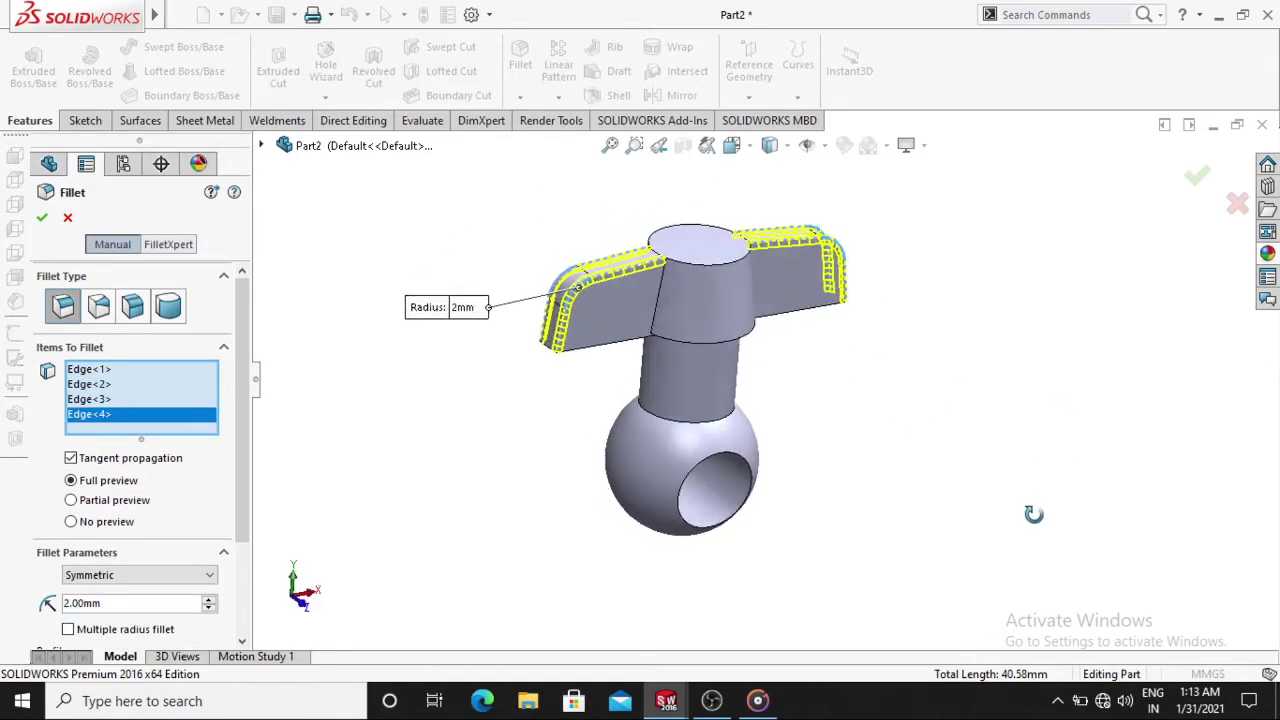
pyautogui.click(721, 272)
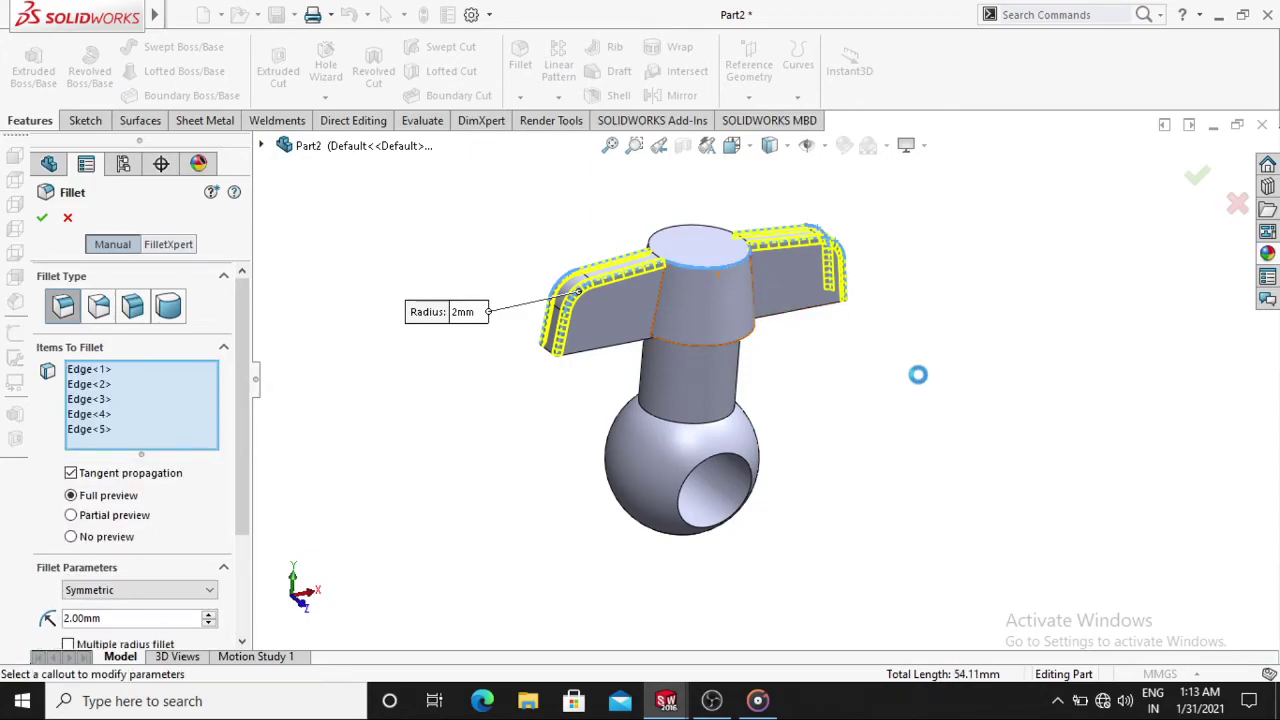
pyautogui.click(709, 271)
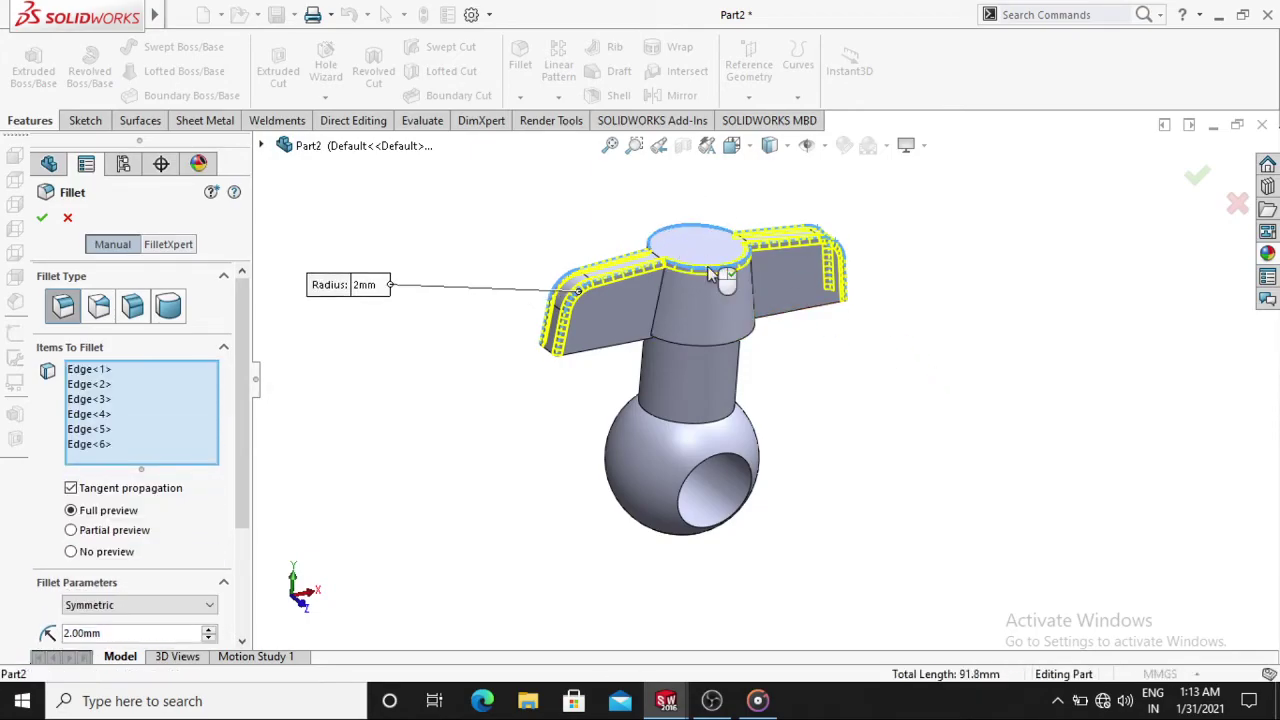
# Add another top edge, then remove the failing Edge<7> from the fillet selection
pyautogui.moveTo(843, 380); pyautogui.dragTo(716, 316, button='middle')
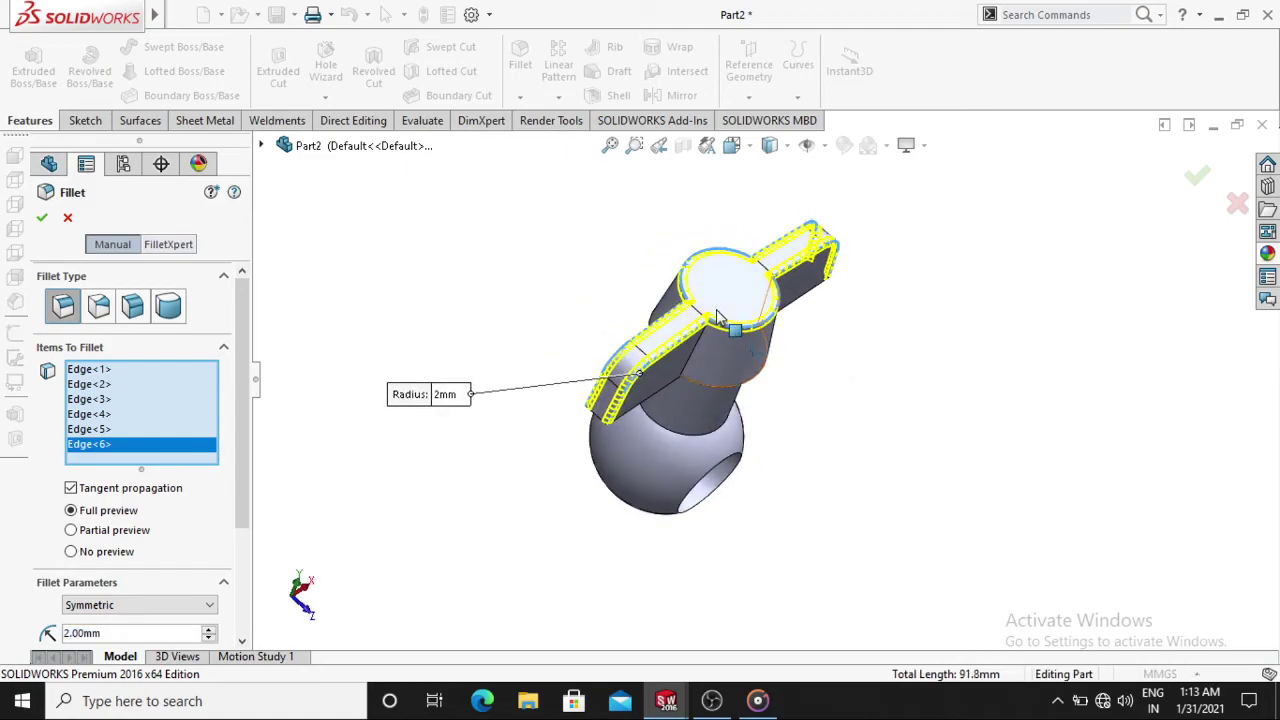
pyautogui.scroll(-2, 716, 316)
pyautogui.scroll(-2, 700, 326)
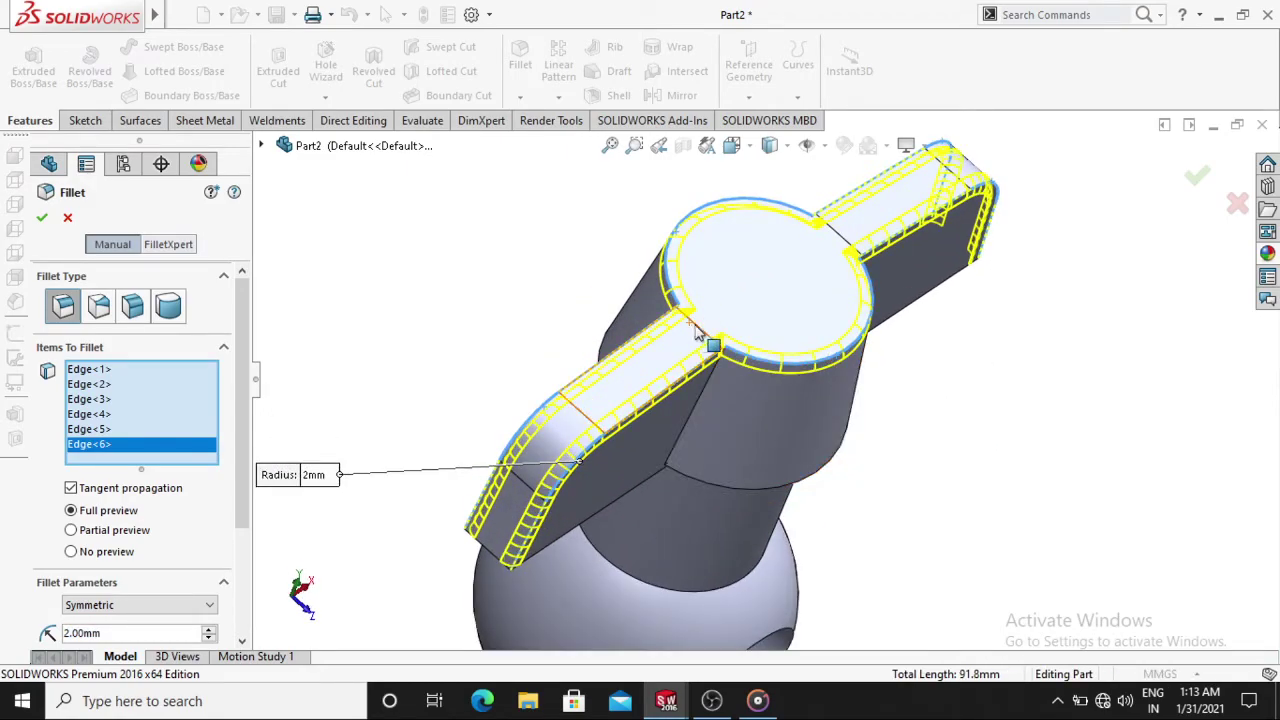
pyautogui.click(697, 334)
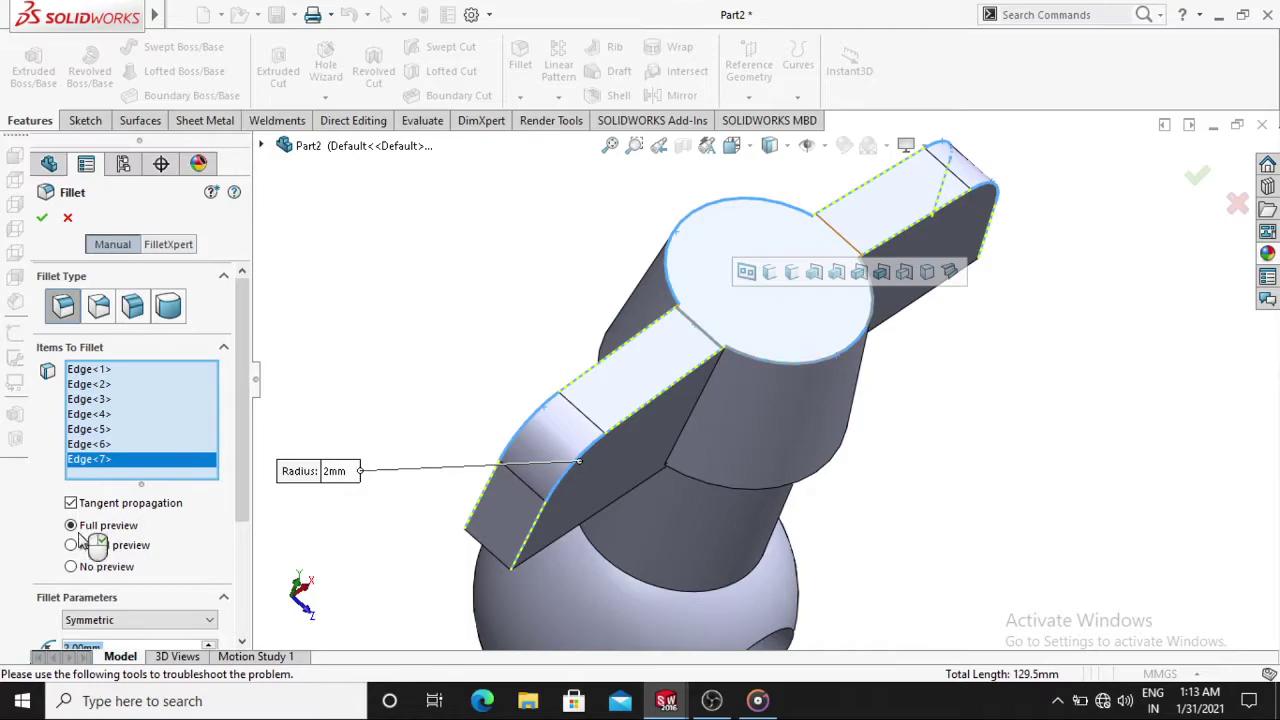
pyautogui.rightClick(104, 459)
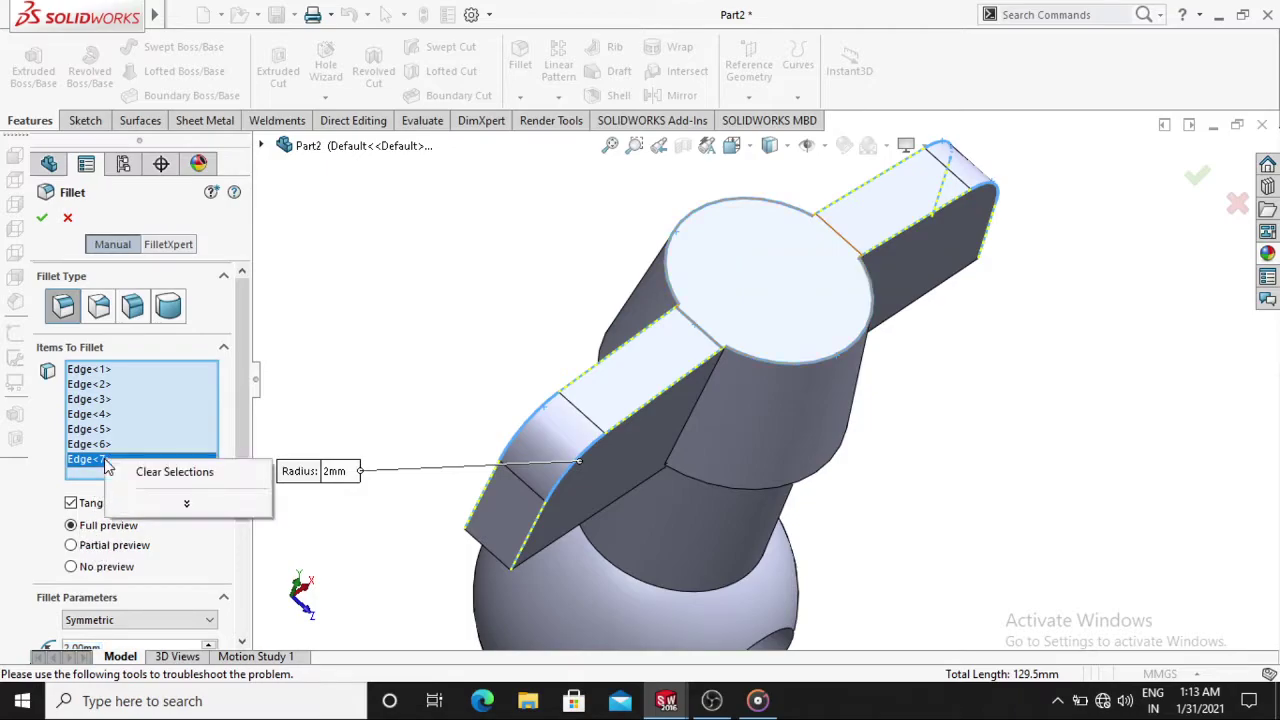
pyautogui.click(186, 504)
pyautogui.press('Escape')
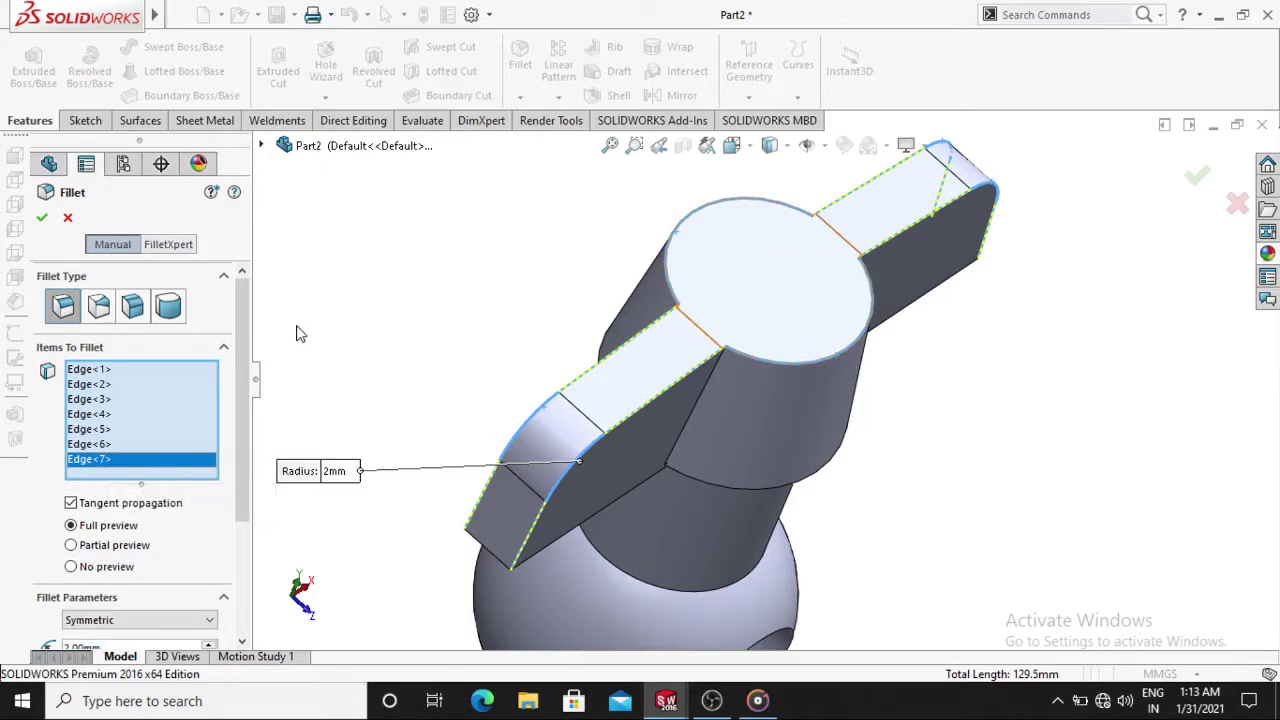
pyautogui.press('Delete')
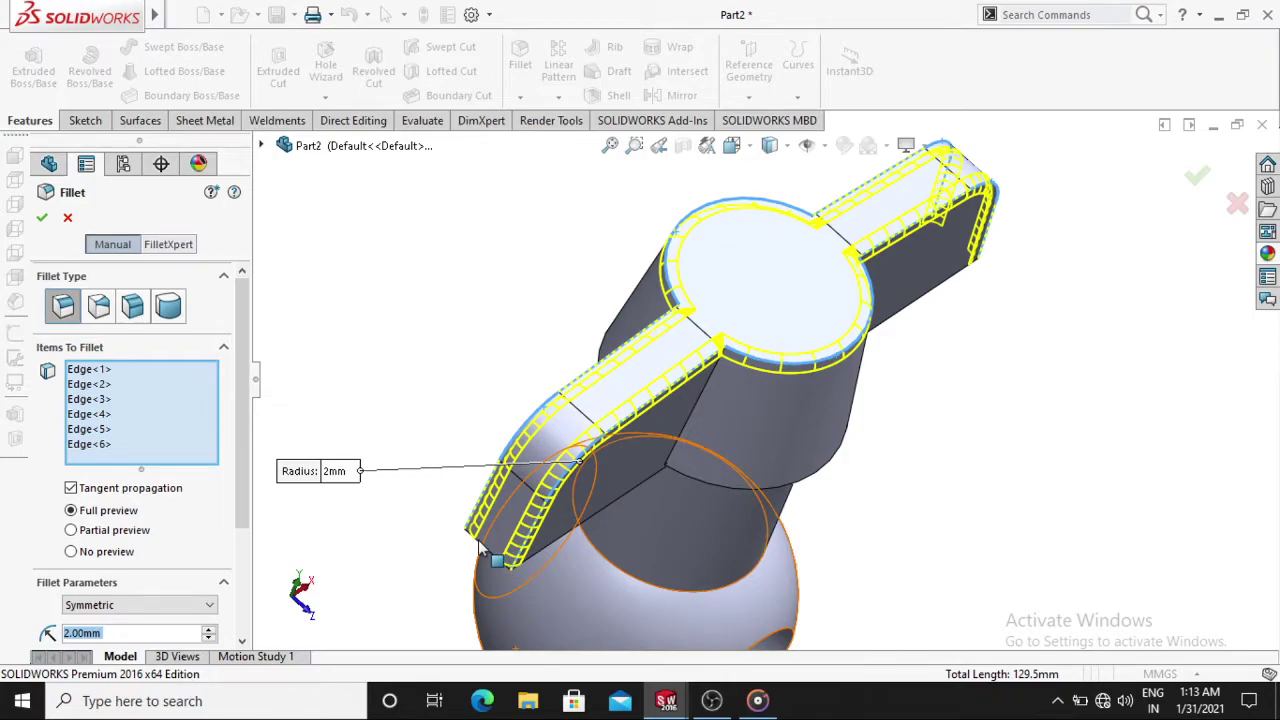
# Add the wings' bottom and front edges, then try removing Face<1> from the fillet
pyautogui.moveTo(369, 526)
pyautogui.mouseDown(button='middle')
pyautogui.moveTo(380, 528)
pyautogui.moveTo(366, 448)
pyautogui.moveTo(374, 306)
pyautogui.moveTo(346, 314)
pyautogui.mouseUp(button='middle')
pyautogui.click(441, 425)
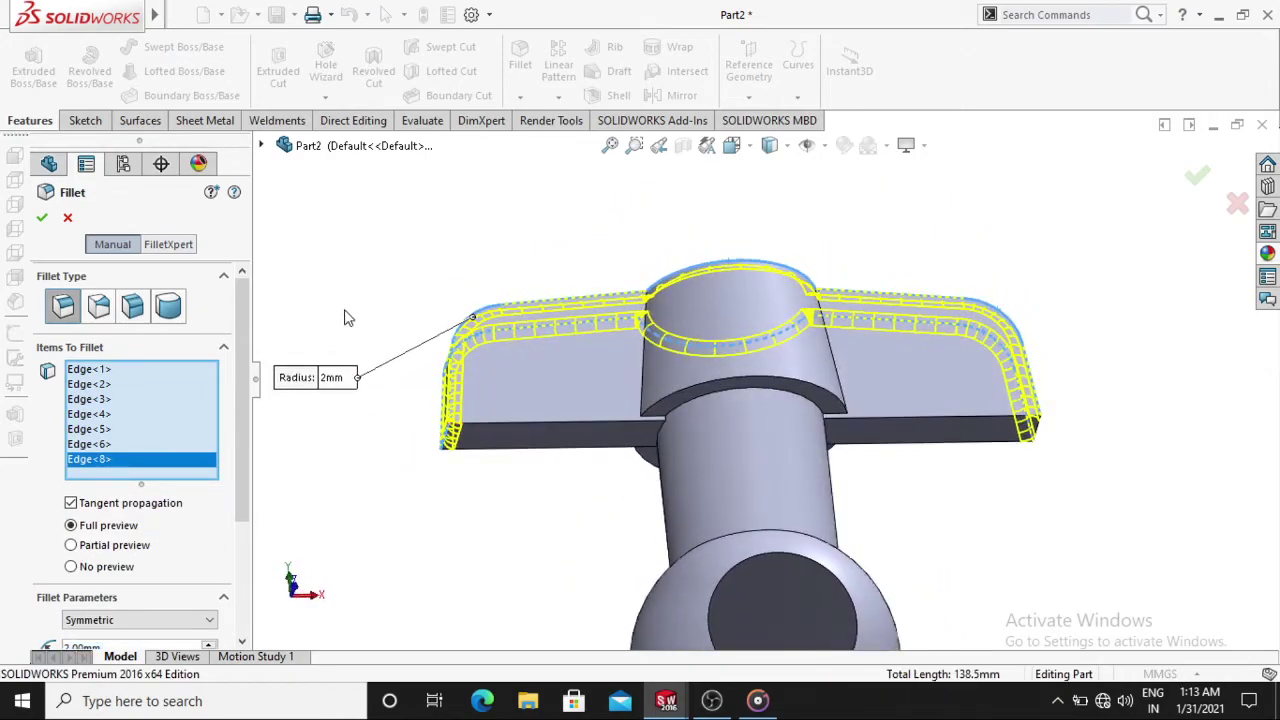
pyautogui.click(497, 422)
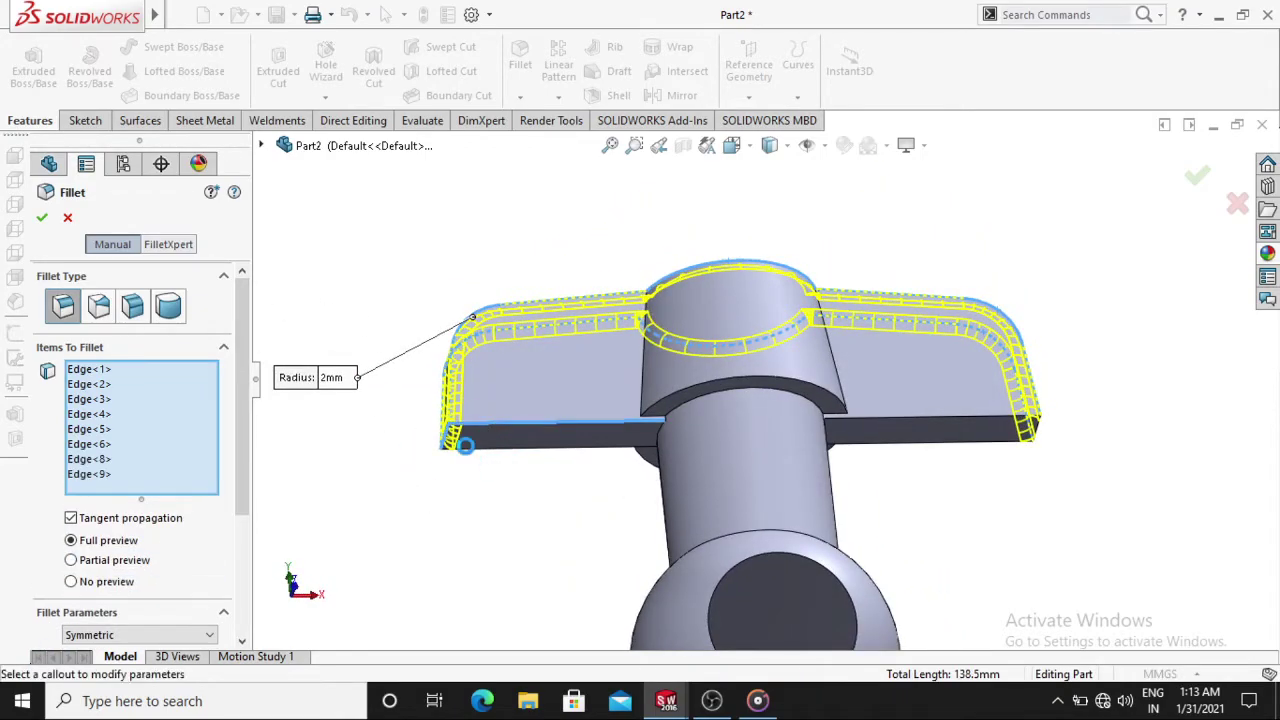
pyautogui.click(483, 456)
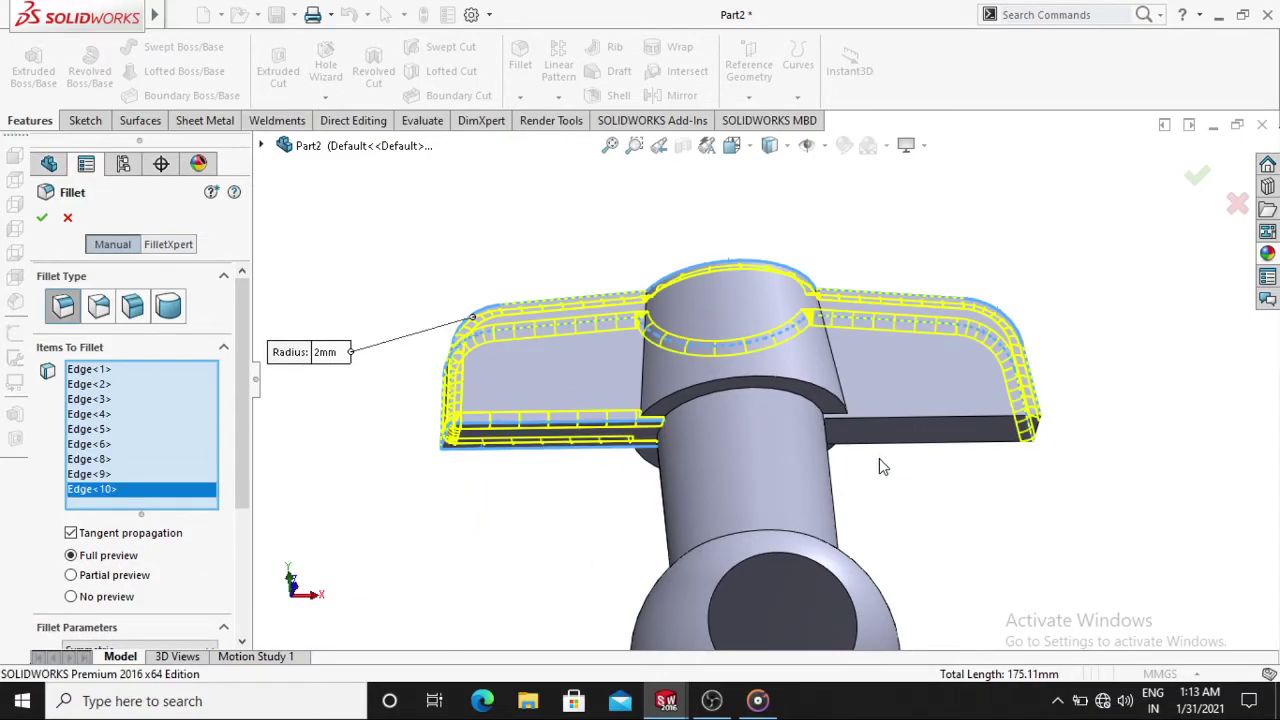
pyautogui.click(925, 478)
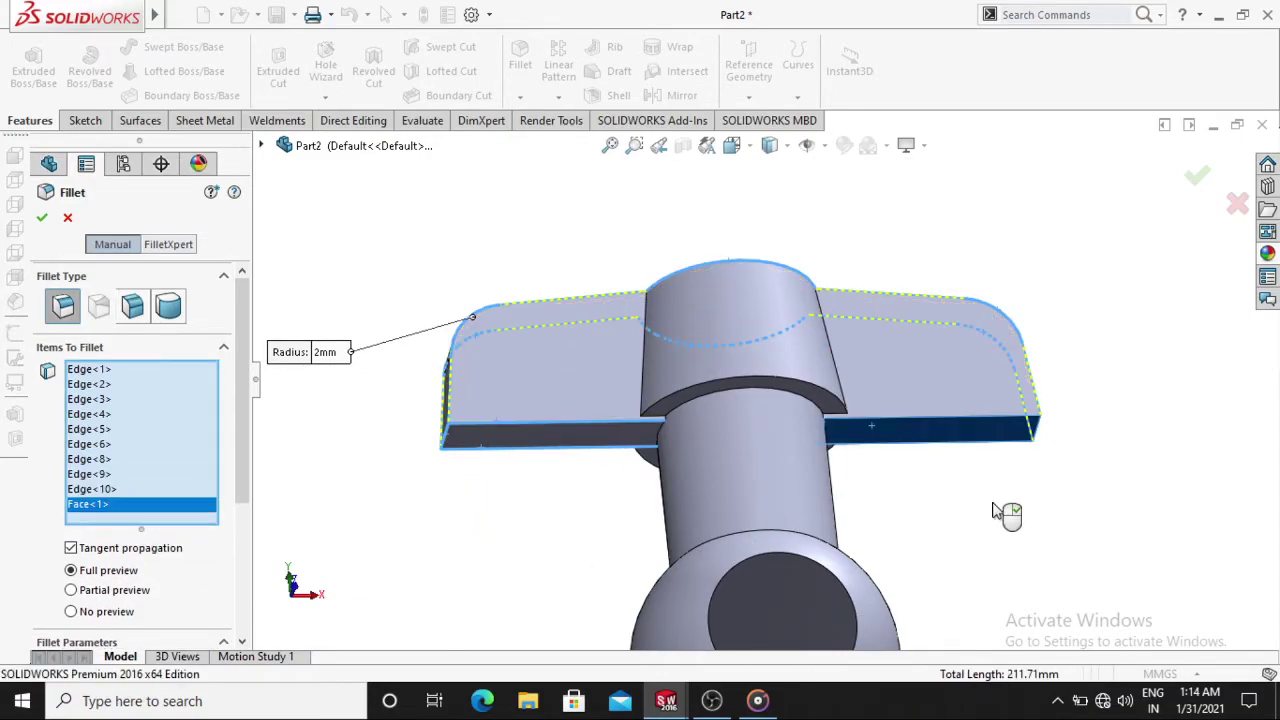
pyautogui.rightClick(95, 508)
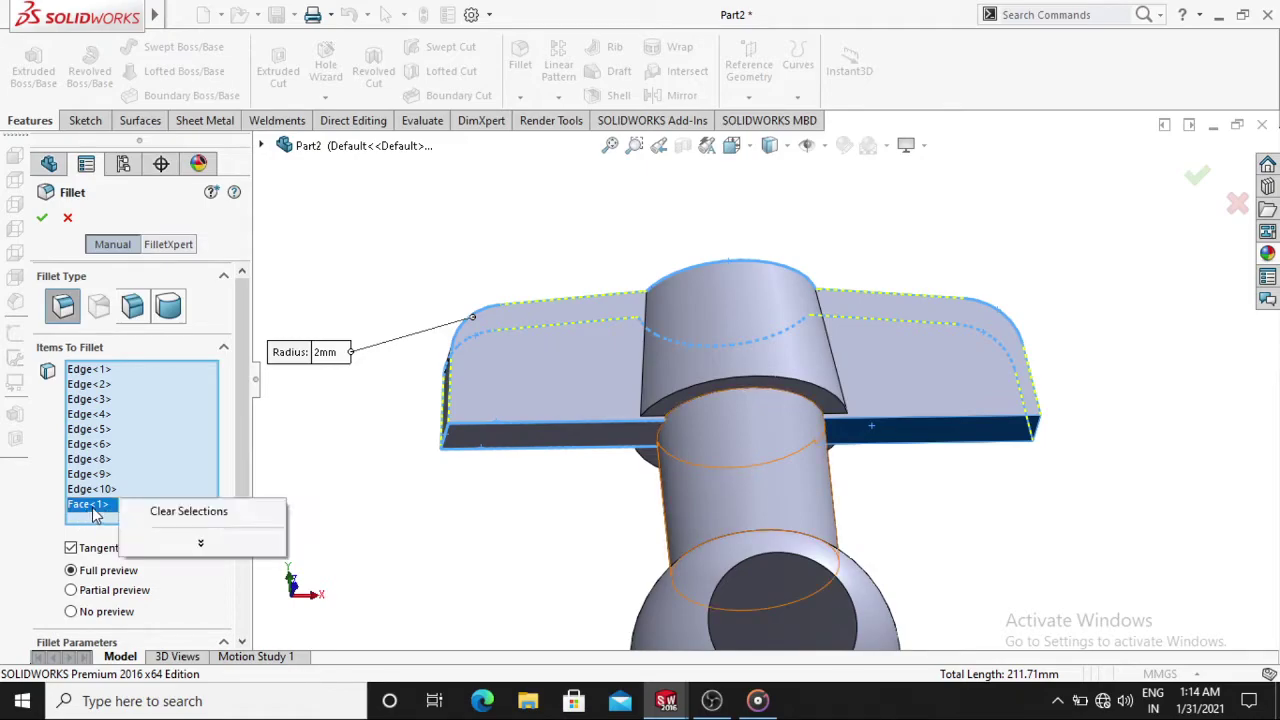
pyautogui.click(200, 543)
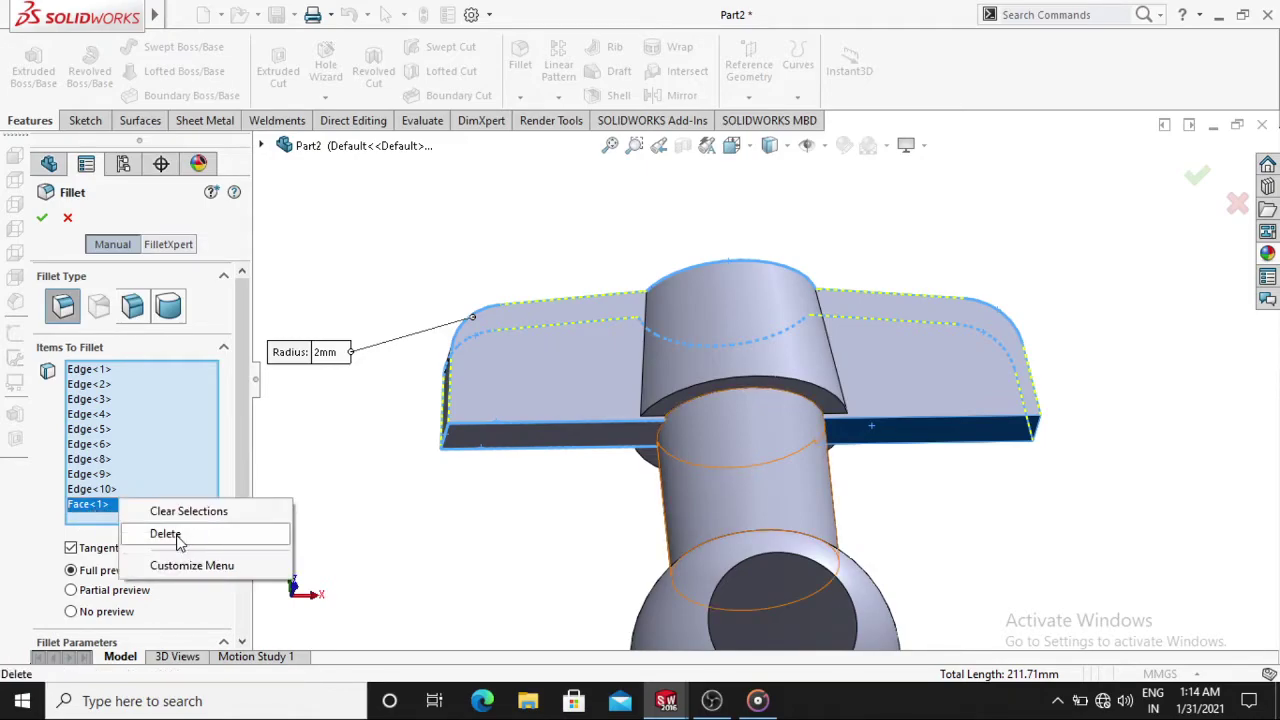
pyautogui.click(177, 536)
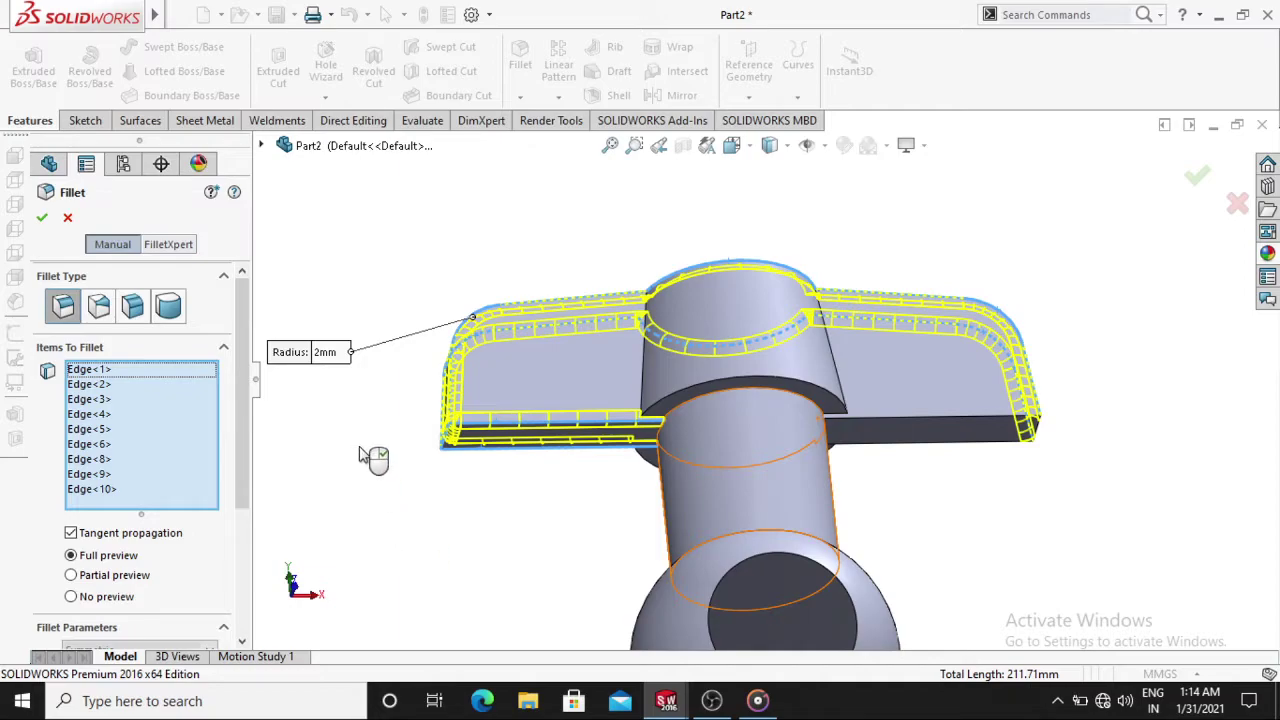
pyautogui.moveTo(372, 458); pyautogui.dragTo(371, 451, button='middle')
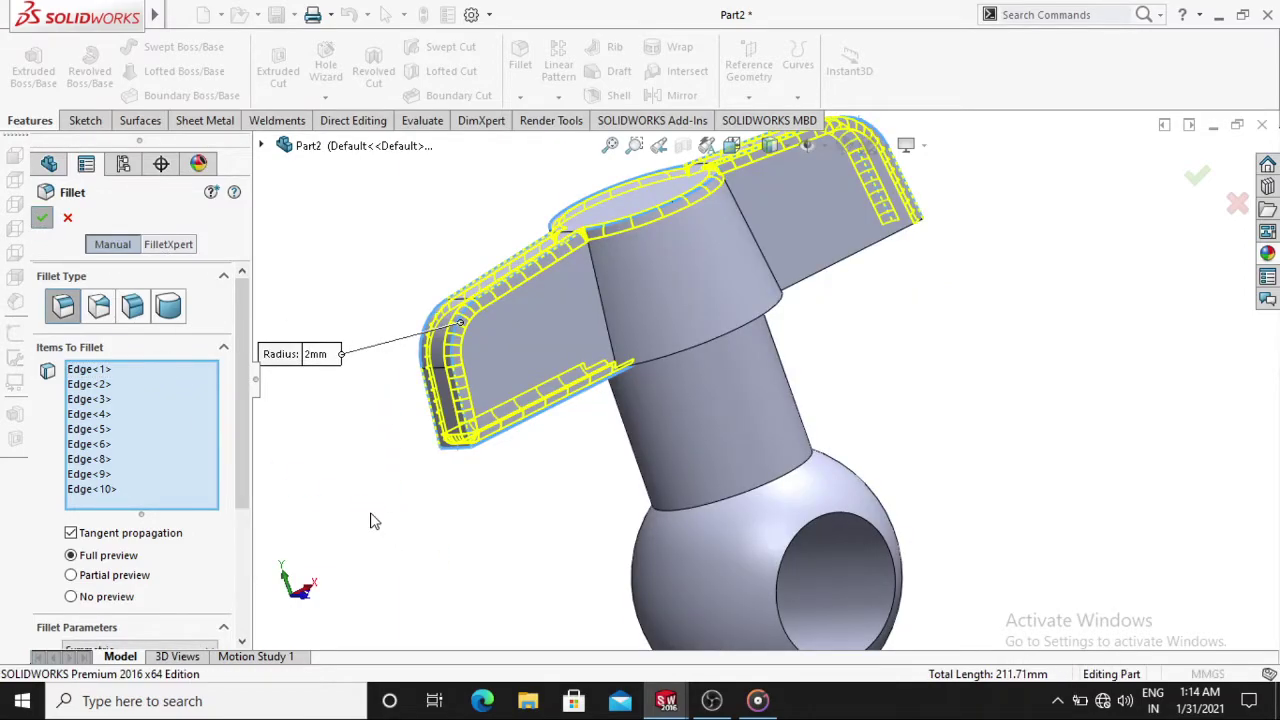
pyautogui.moveTo(447, 516)
pyautogui.mouseDown(button='middle')
pyautogui.moveTo(543, 509)
pyautogui.moveTo(431, 357)
pyautogui.moveTo(457, 543)
pyautogui.moveTo(511, 372)
pyautogui.mouseUp(button='middle')
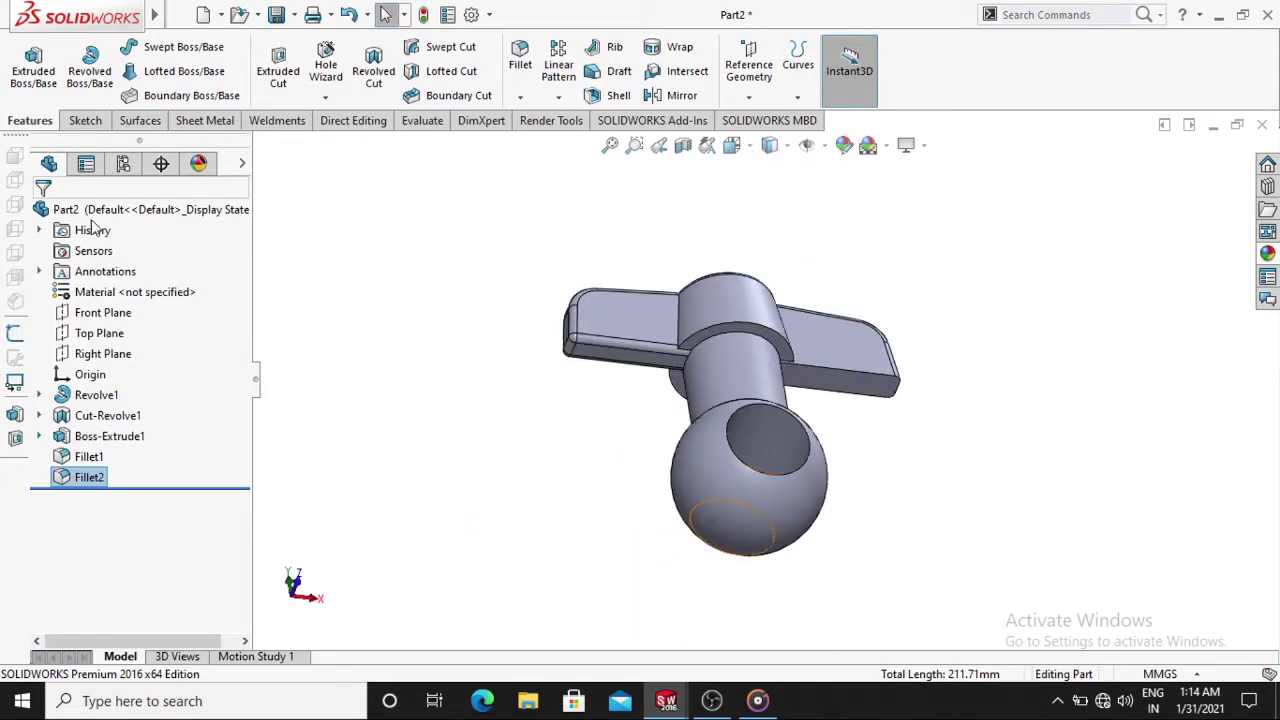
# Cancel a first fillet attempt on the wing and arc edges under the hub
pyautogui.click(520, 62)
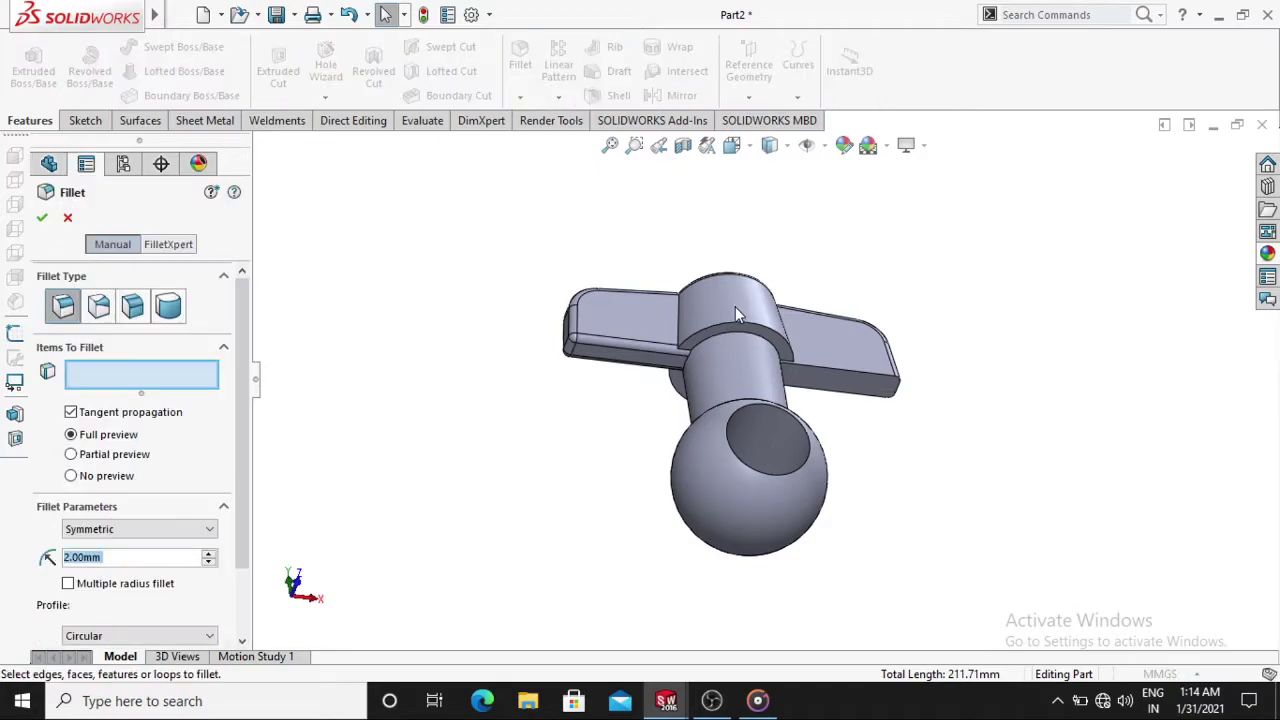
pyautogui.scroll(-3, 770, 345)
pyautogui.scroll(-2, 793, 380)
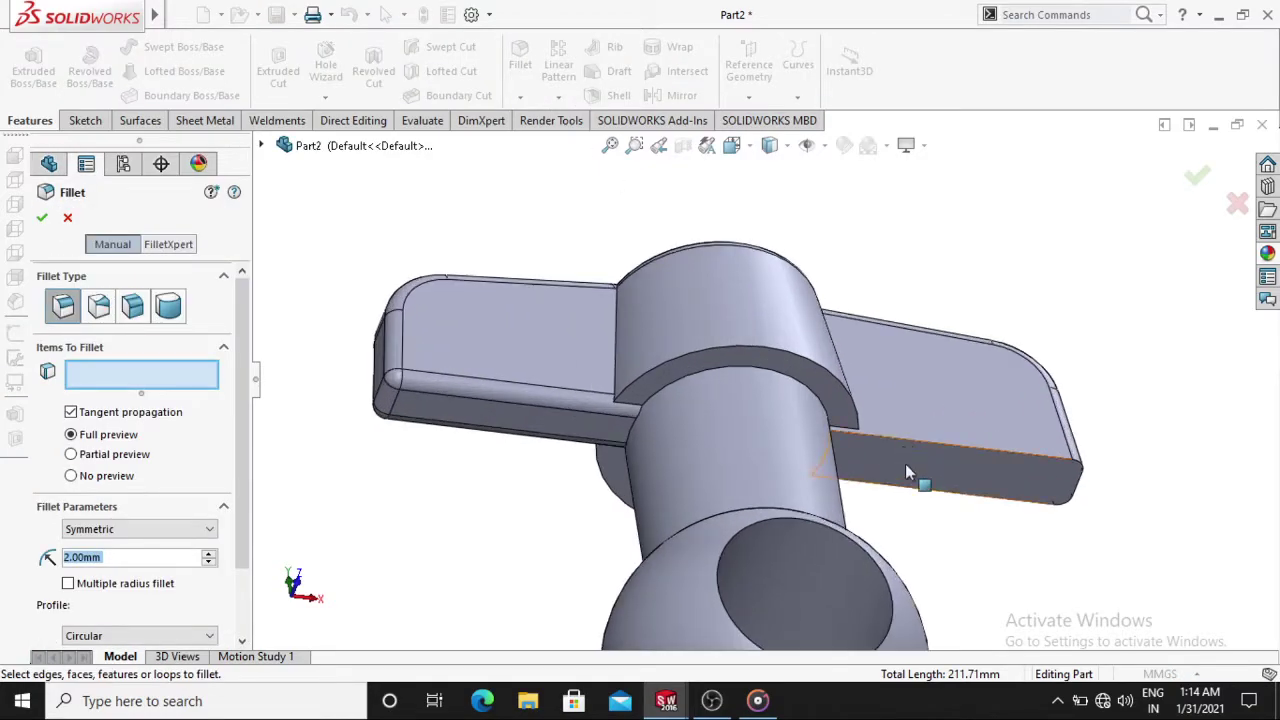
pyautogui.click(918, 490)
pyautogui.moveTo(976, 541)
pyautogui.mouseDown(button='middle')
pyautogui.moveTo(940, 622)
pyautogui.moveTo(677, 453)
pyautogui.mouseUp(button='middle')
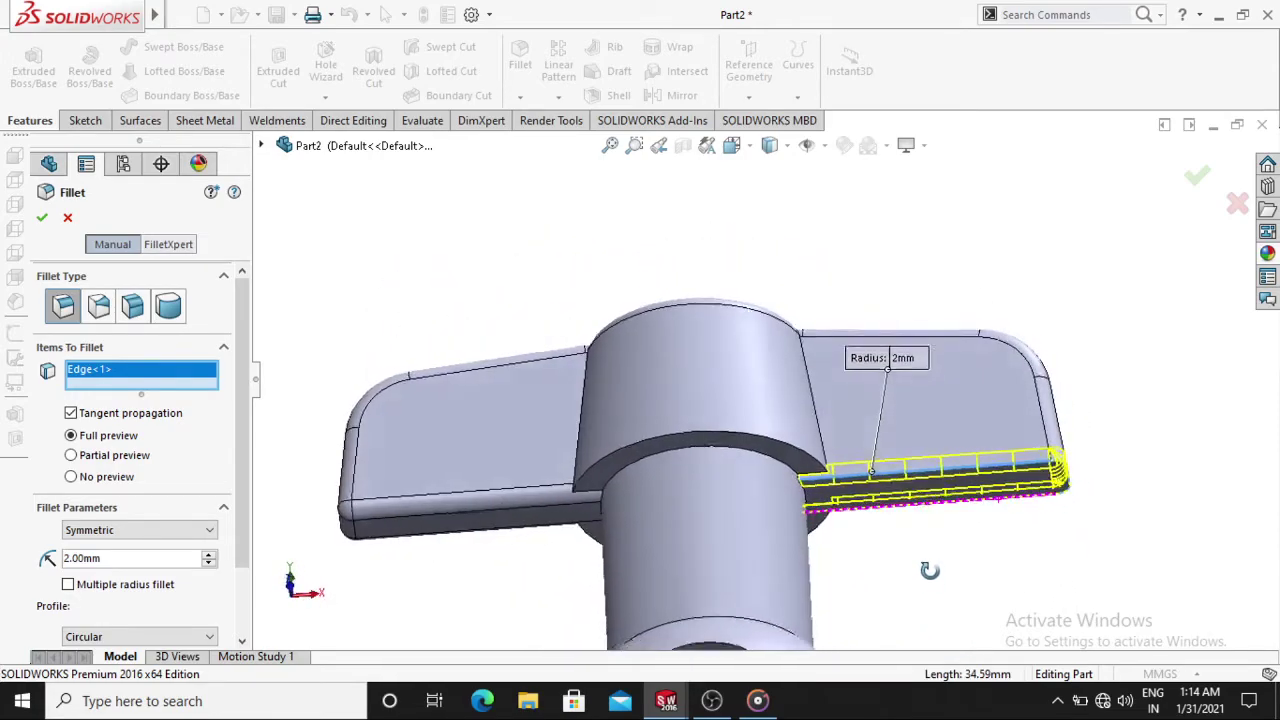
pyautogui.click(710, 446)
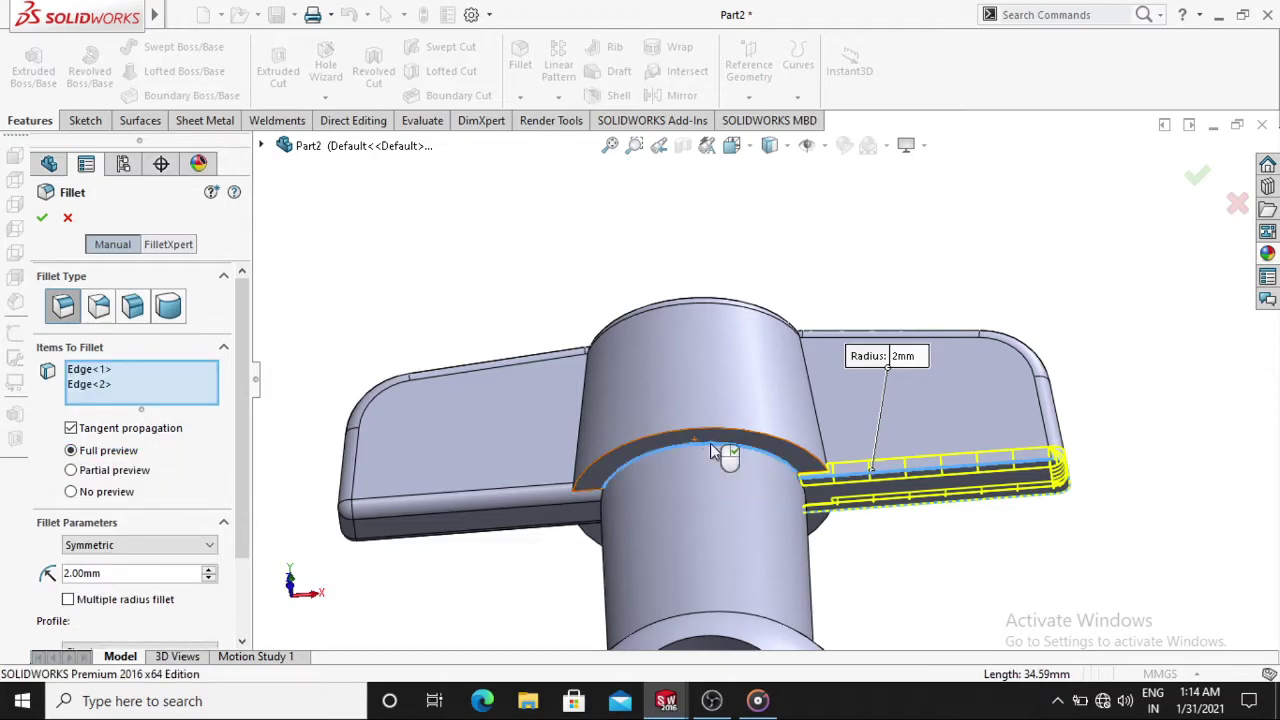
pyautogui.click(812, 477)
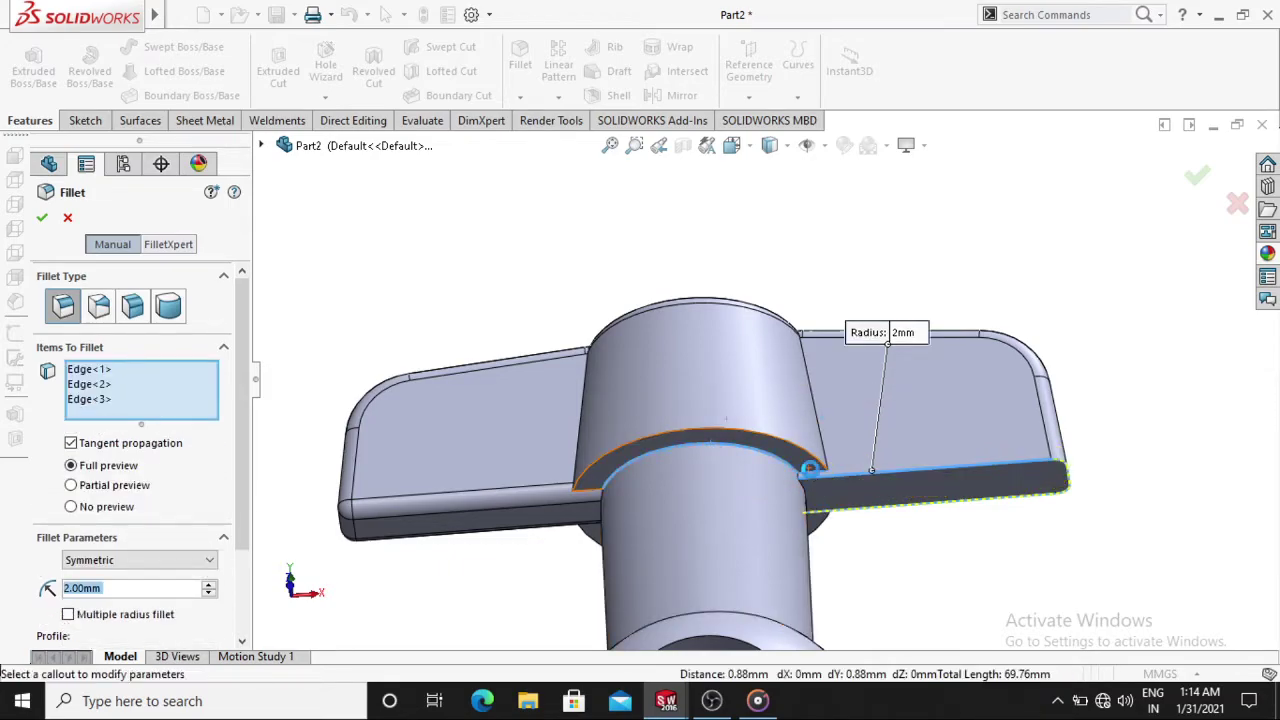
pyautogui.click(783, 451)
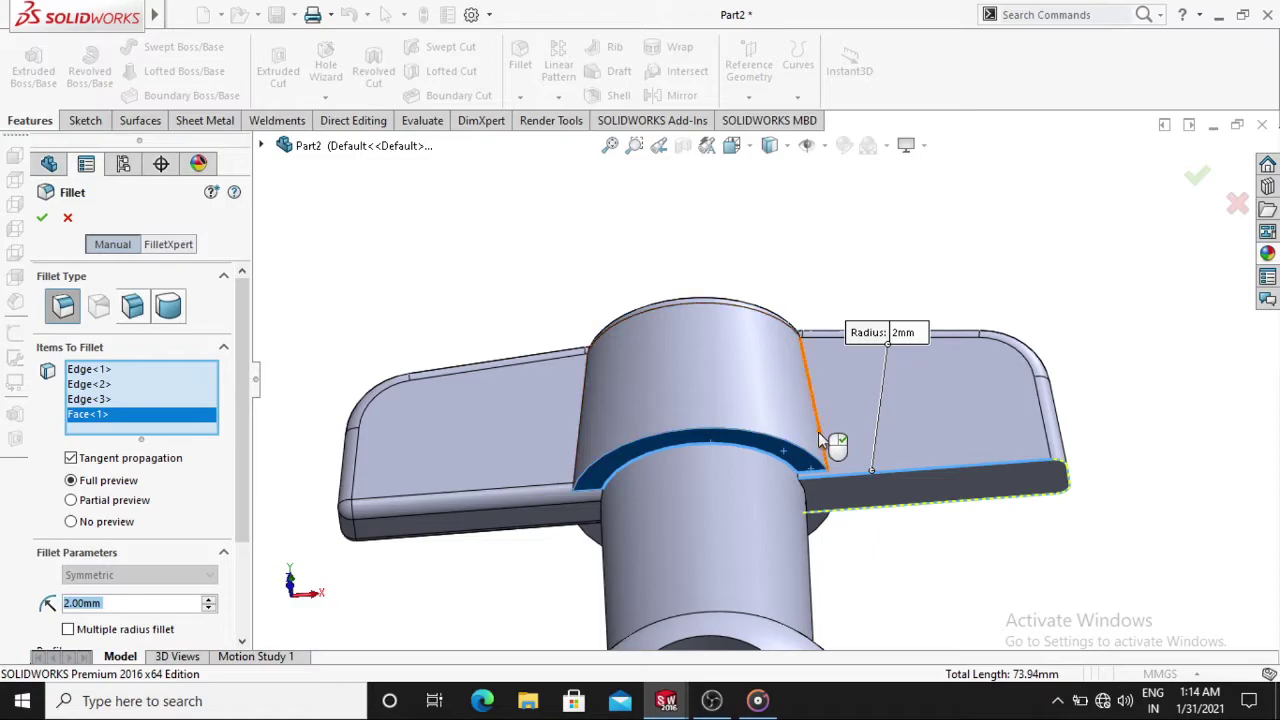
pyautogui.click(820, 423)
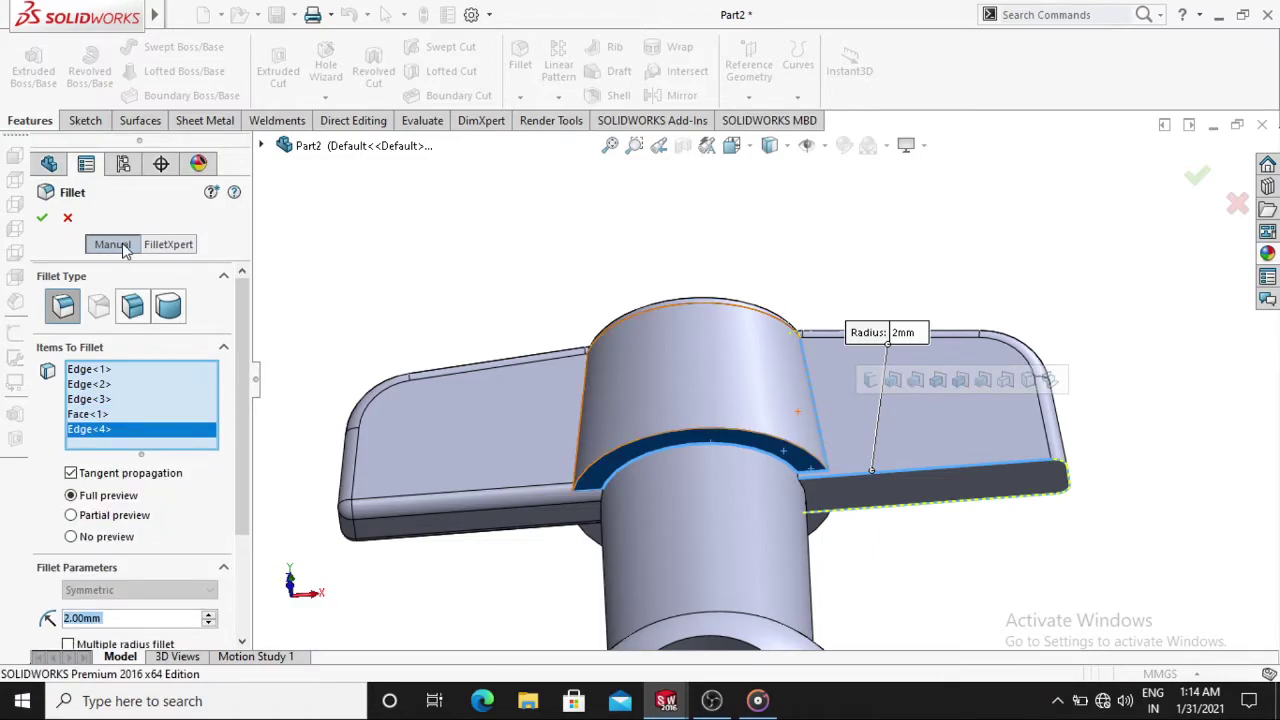
pyautogui.press('Return')
# Start a new fillet and pick the first two wing-to-hub vertical edges
pyautogui.moveTo(271, 249)
pyautogui.mouseDown(button='middle')
pyautogui.moveTo(391, 309)
pyautogui.moveTo(457, 492)
pyautogui.moveTo(457, 466)
pyautogui.mouseUp(button='middle')
pyautogui.scroll(2, 423, 420)
pyautogui.scroll(-2, 725, 310)
pyautogui.scroll(-3, 728, 350)
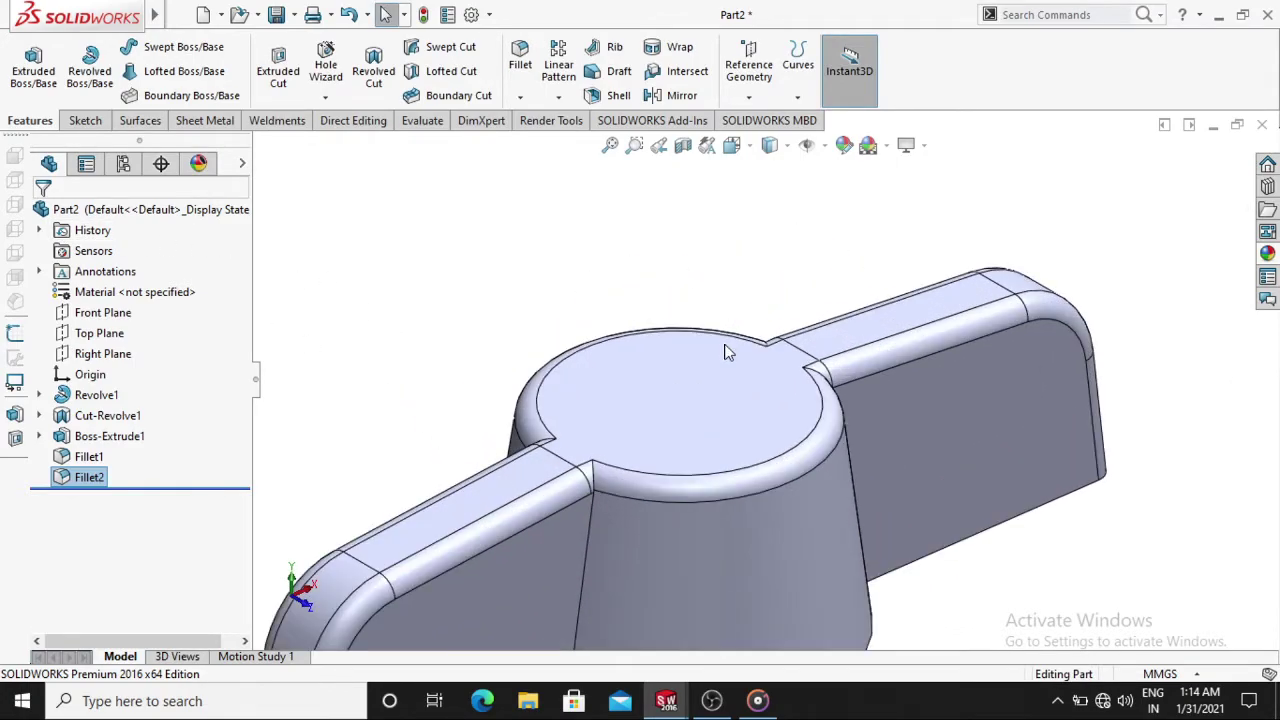
pyautogui.moveTo(728, 350); pyautogui.dragTo(657, 366, button='middle')
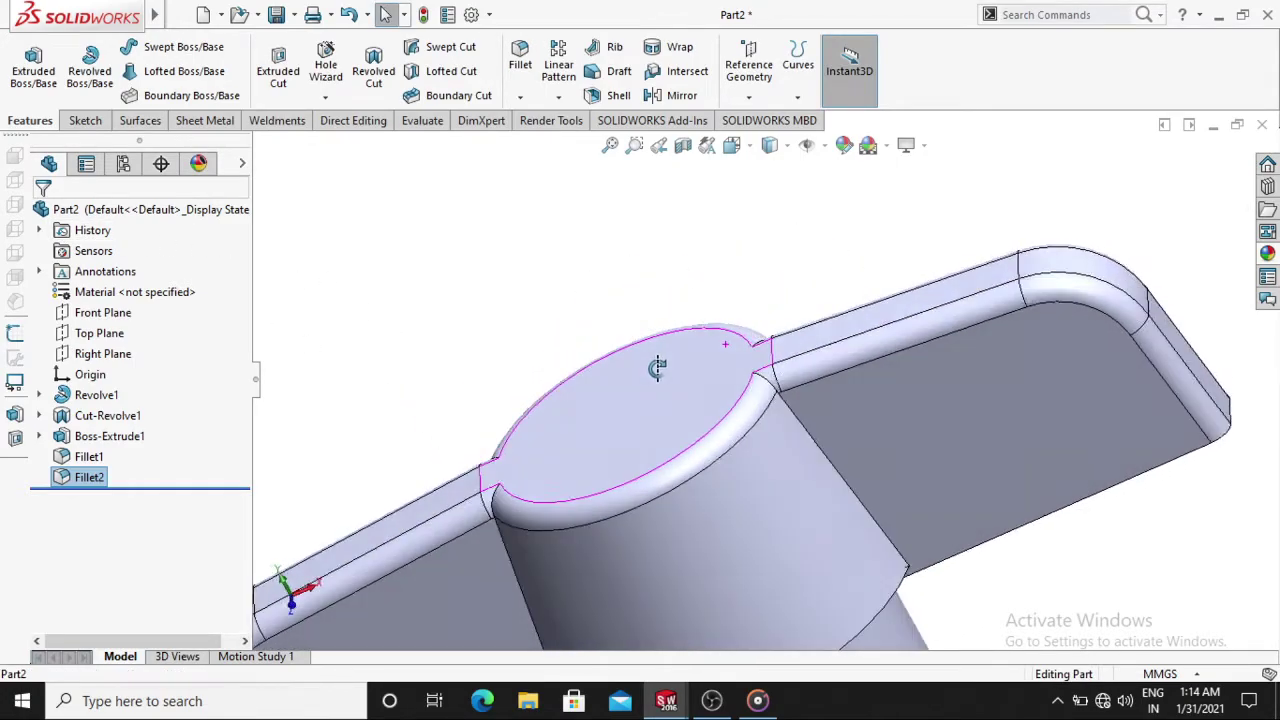
pyautogui.click(518, 58)
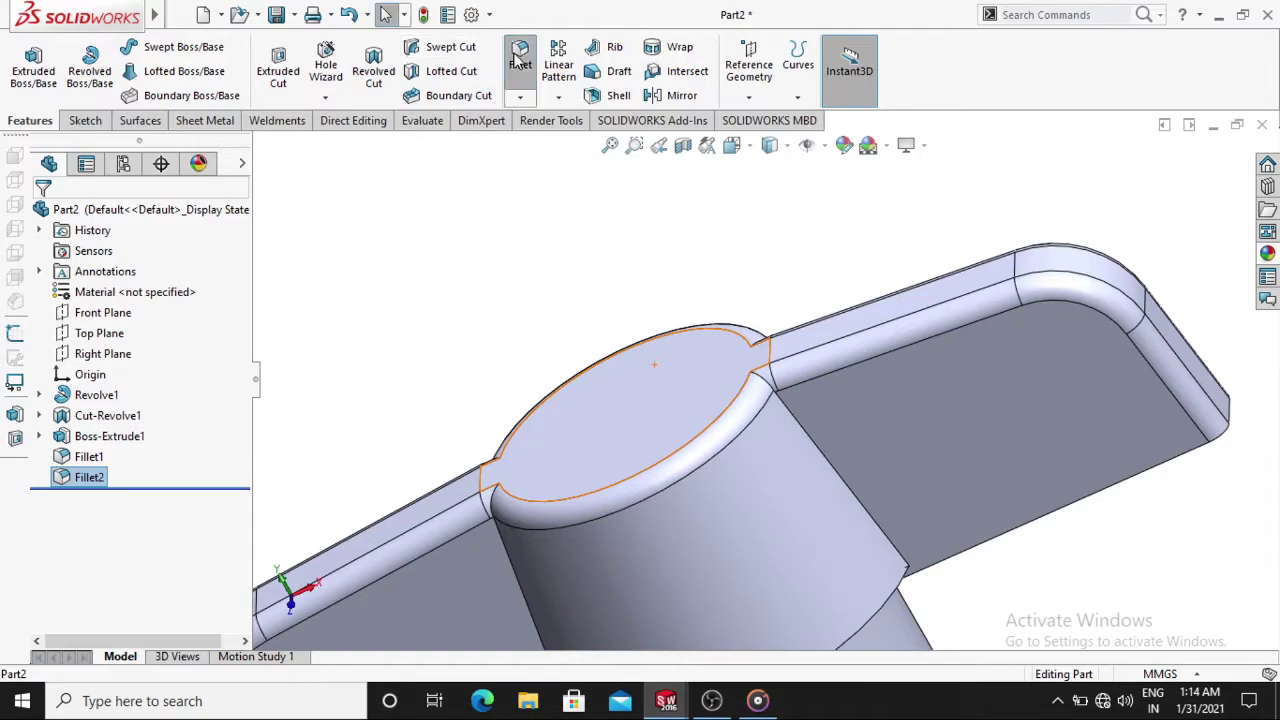
pyautogui.click(779, 418)
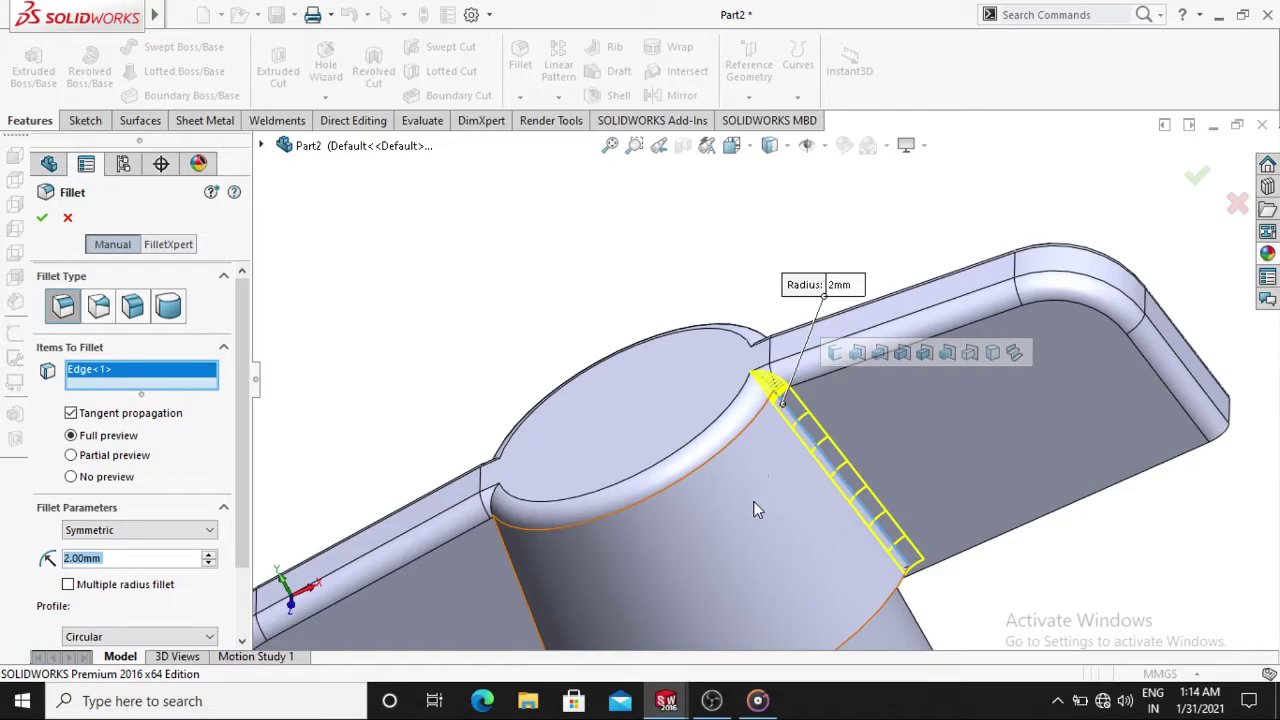
pyautogui.scroll(5, 750, 508)
pyautogui.moveTo(745, 515); pyautogui.dragTo(714, 481, button='middle')
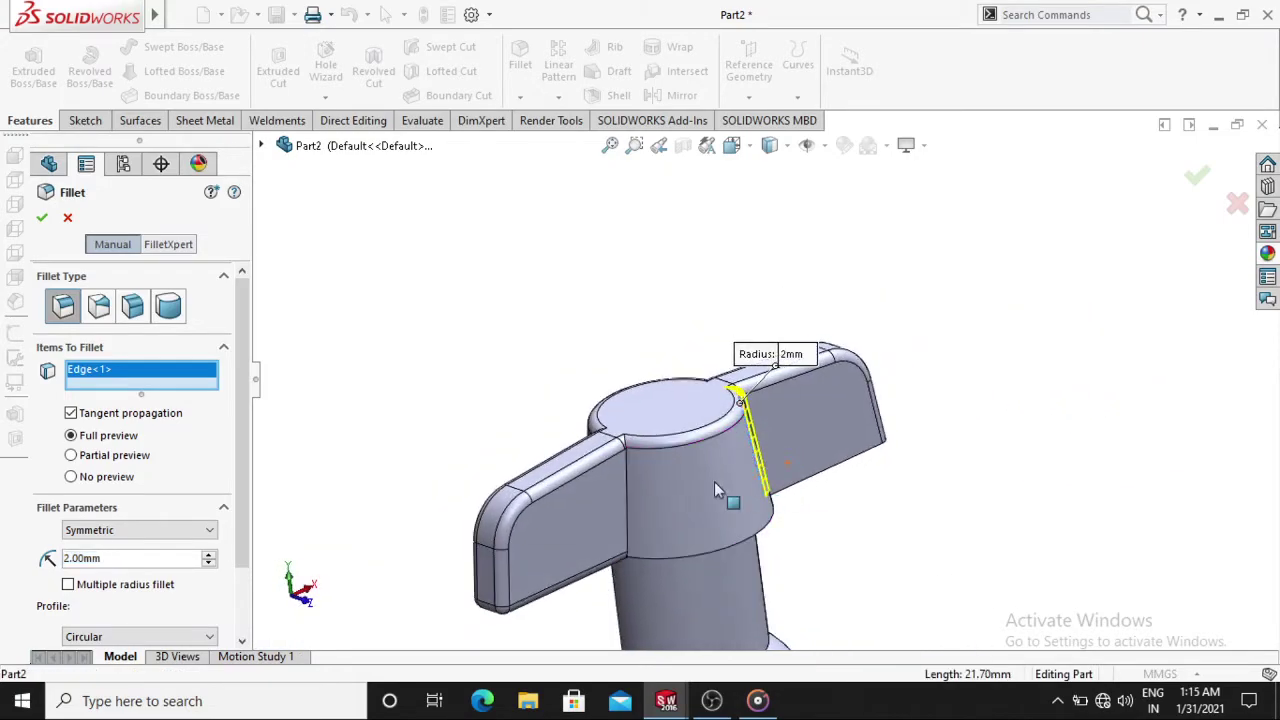
pyautogui.scroll(-1, 628, 462)
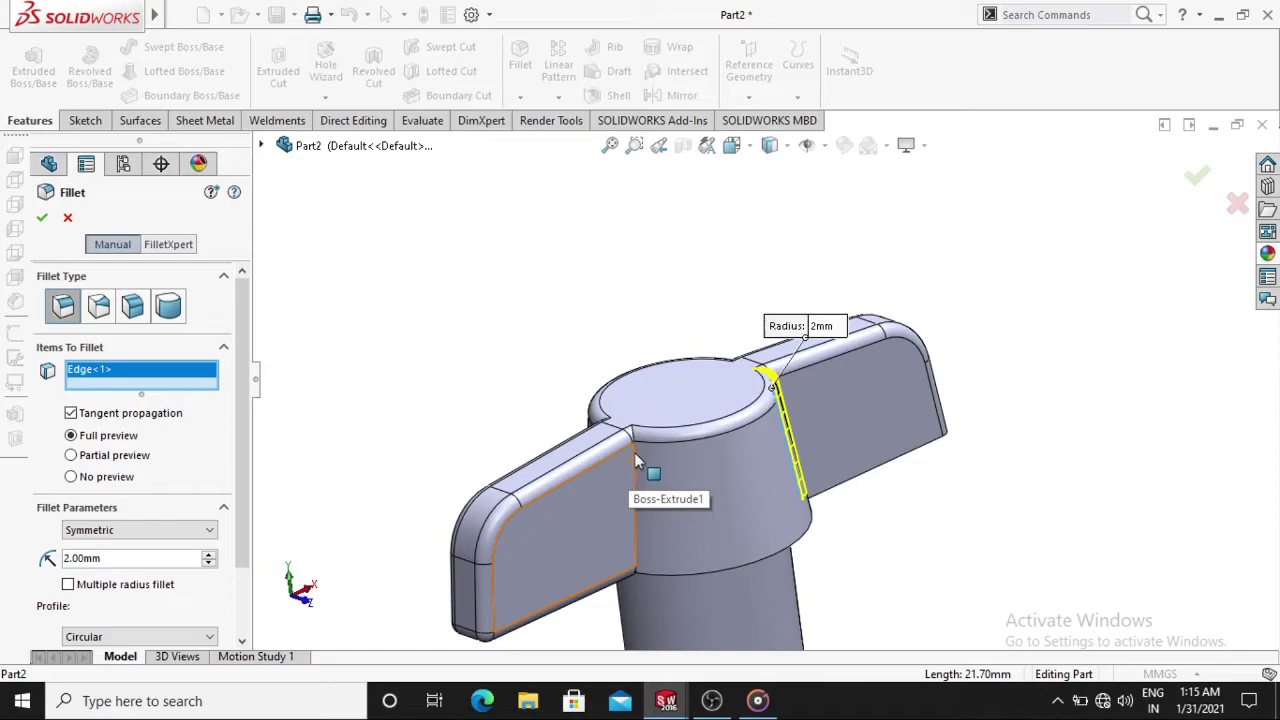
pyautogui.click(637, 453)
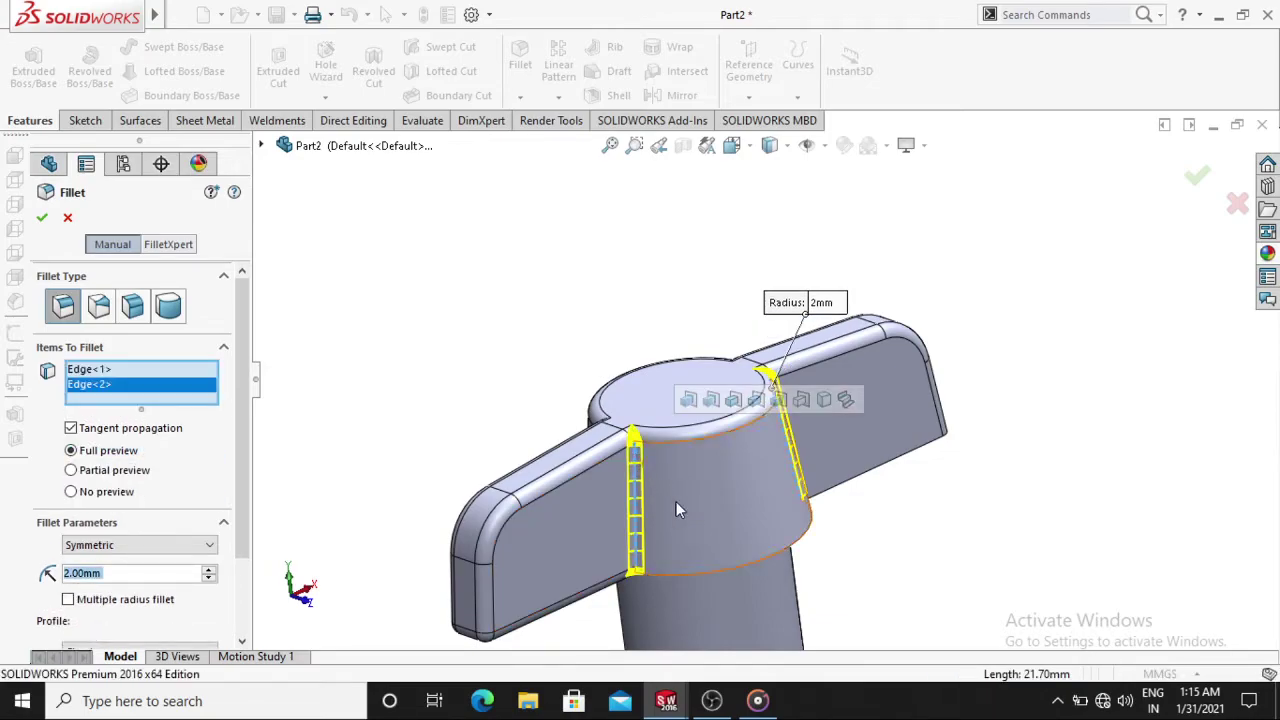
# Add the third and fourth wing-to-hub vertical edges to the 2 mm fillet
pyautogui.moveTo(875, 563)
pyautogui.mouseDown(button='middle')
pyautogui.moveTo(886, 557)
pyautogui.moveTo(837, 463)
pyautogui.moveTo(915, 608)
pyautogui.moveTo(837, 563)
pyautogui.mouseUp(button='middle')
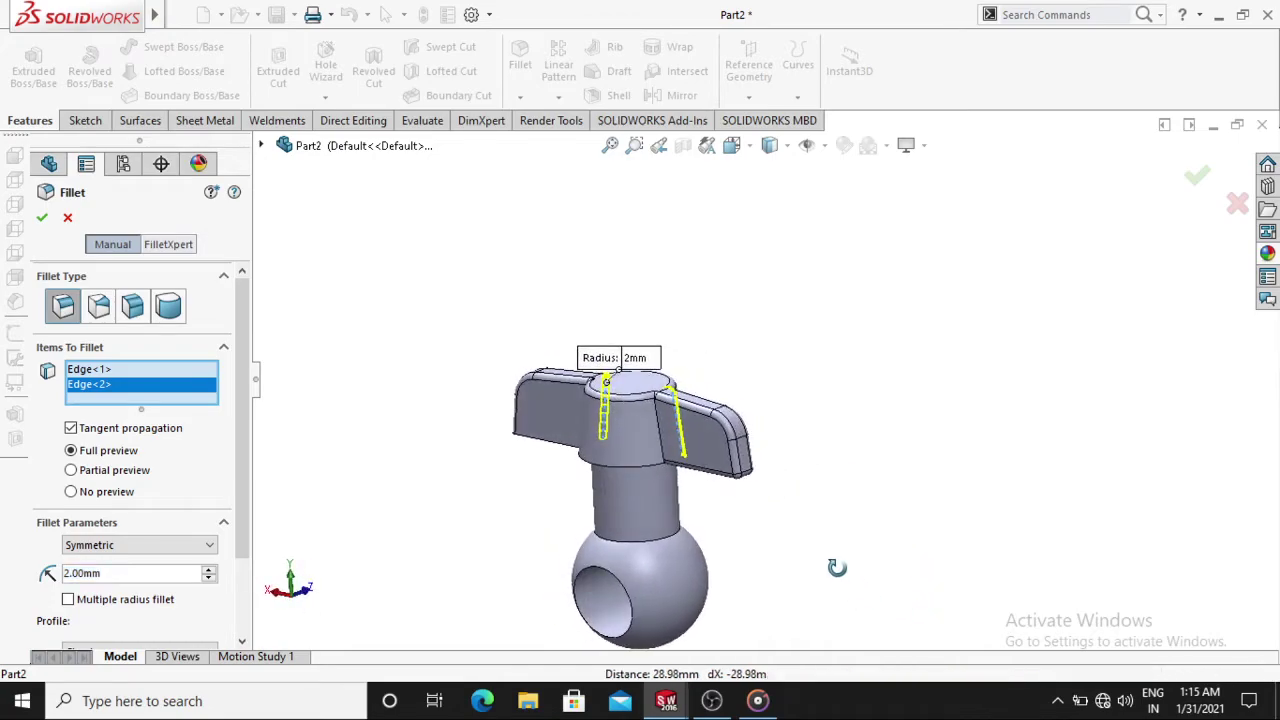
pyautogui.click(656, 416)
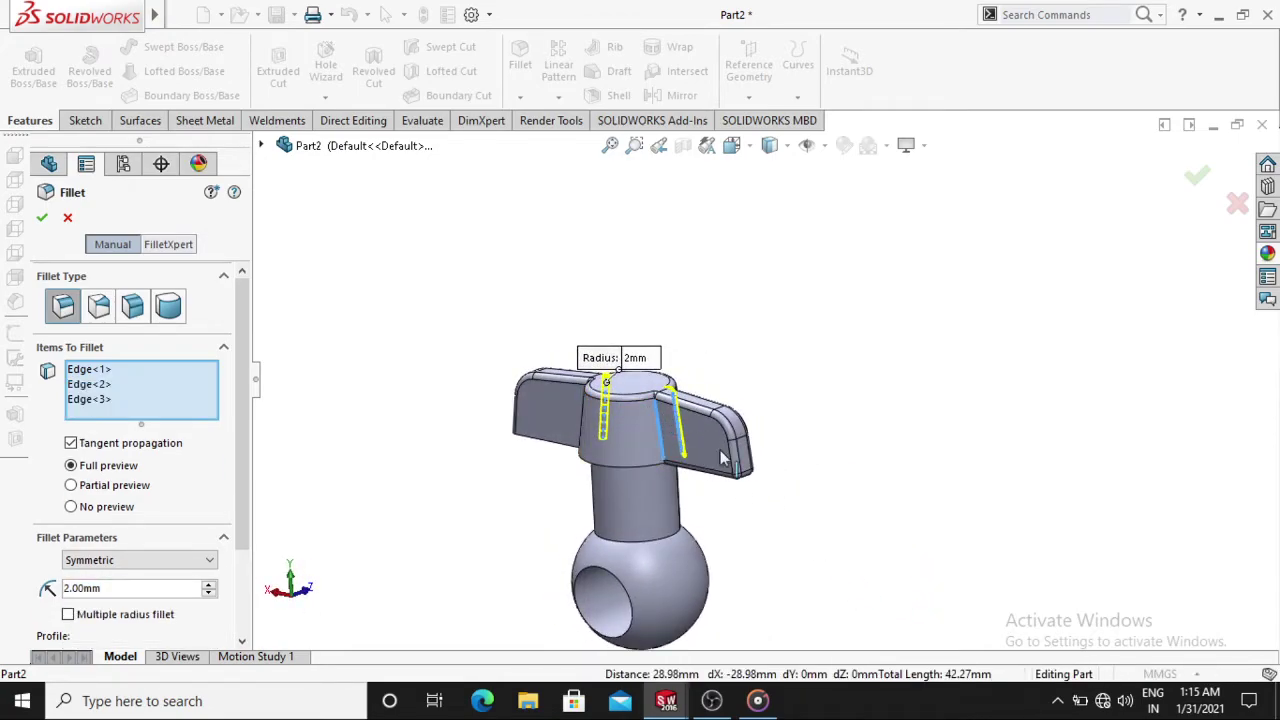
pyautogui.moveTo(871, 506)
pyautogui.mouseDown(button='middle')
pyautogui.moveTo(866, 477)
pyautogui.moveTo(1033, 511)
pyautogui.moveTo(983, 451)
pyautogui.mouseUp(button='middle')
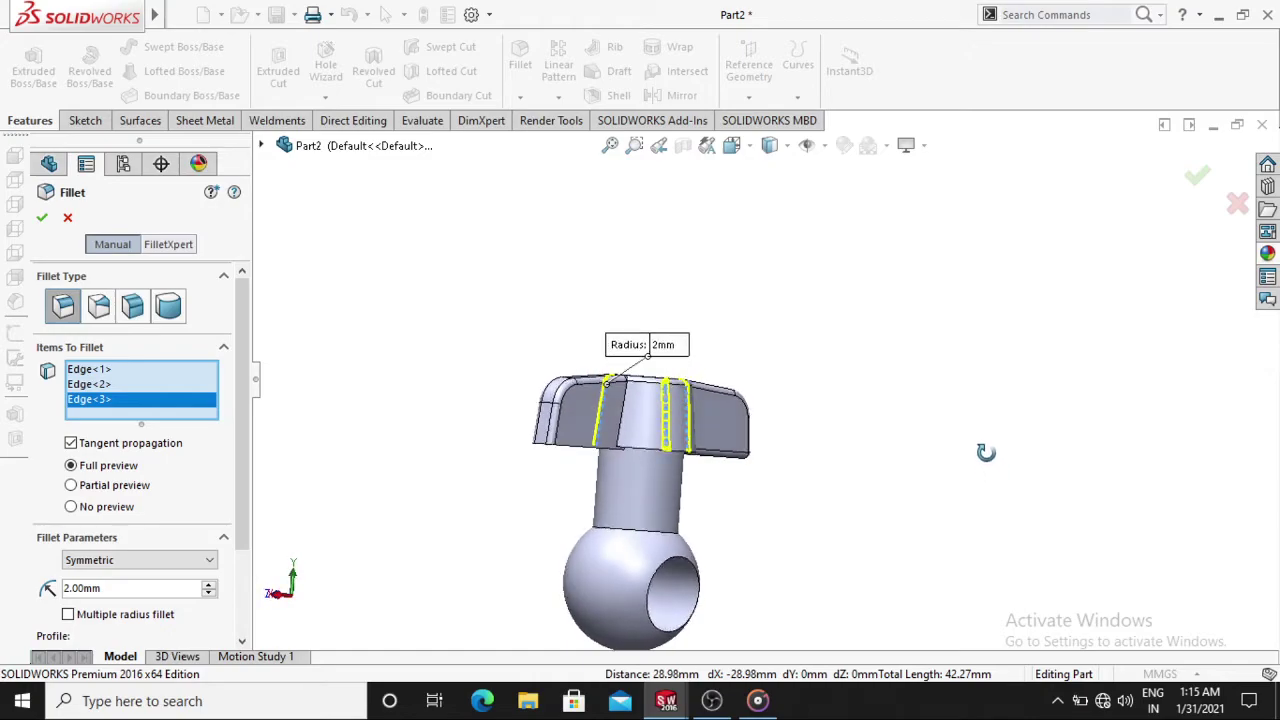
pyautogui.click(627, 397)
pyautogui.moveTo(862, 402); pyautogui.dragTo(838, 495, button='middle')
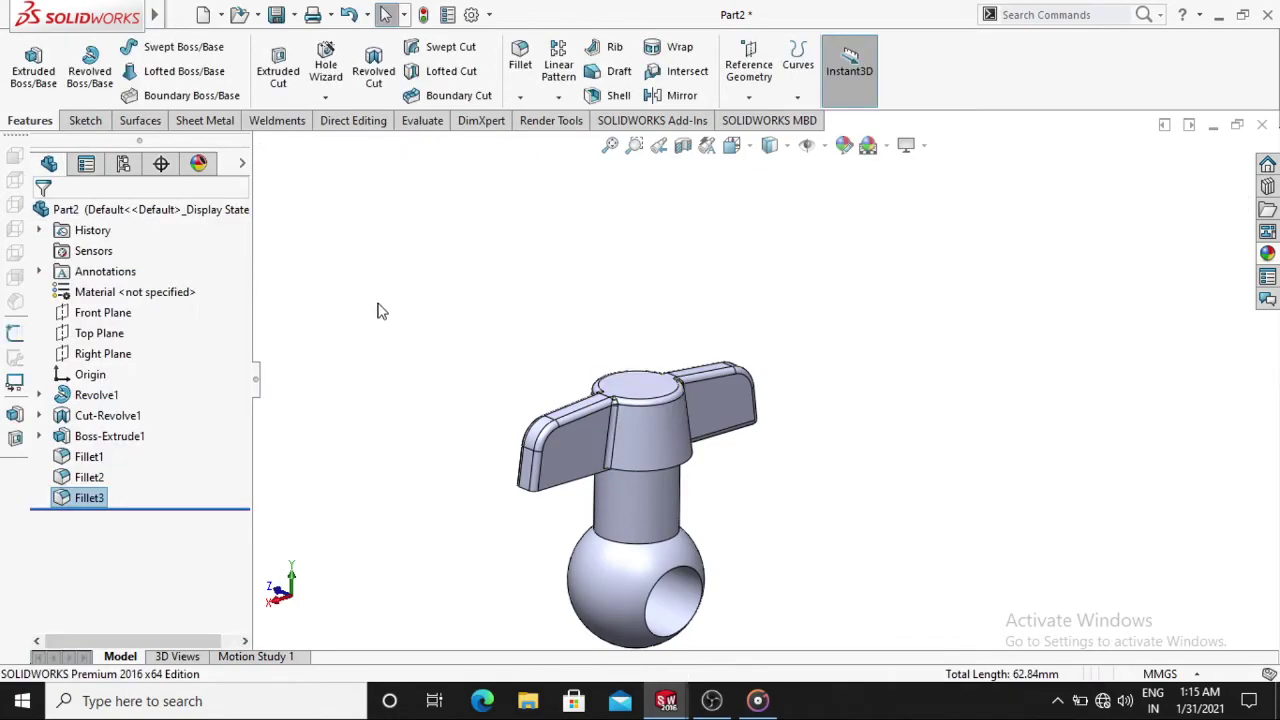
pyautogui.moveTo(465, 397)
pyautogui.mouseDown(button='middle')
pyautogui.moveTo(414, 306)
pyautogui.moveTo(509, 420)
pyautogui.moveTo(527, 350)
pyautogui.mouseUp(button='middle')
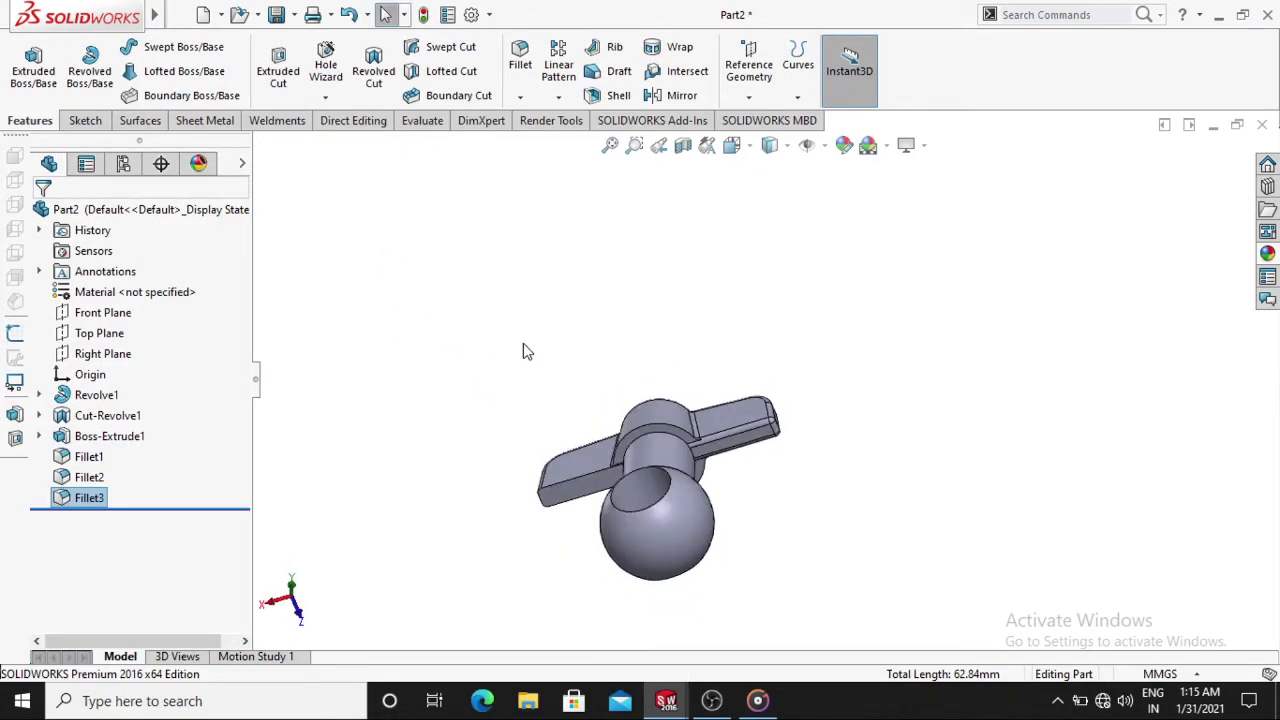
pyautogui.scroll(-2, 640, 445)
pyautogui.scroll(-3, 648, 462)
pyautogui.scroll(-3, 600, 440)
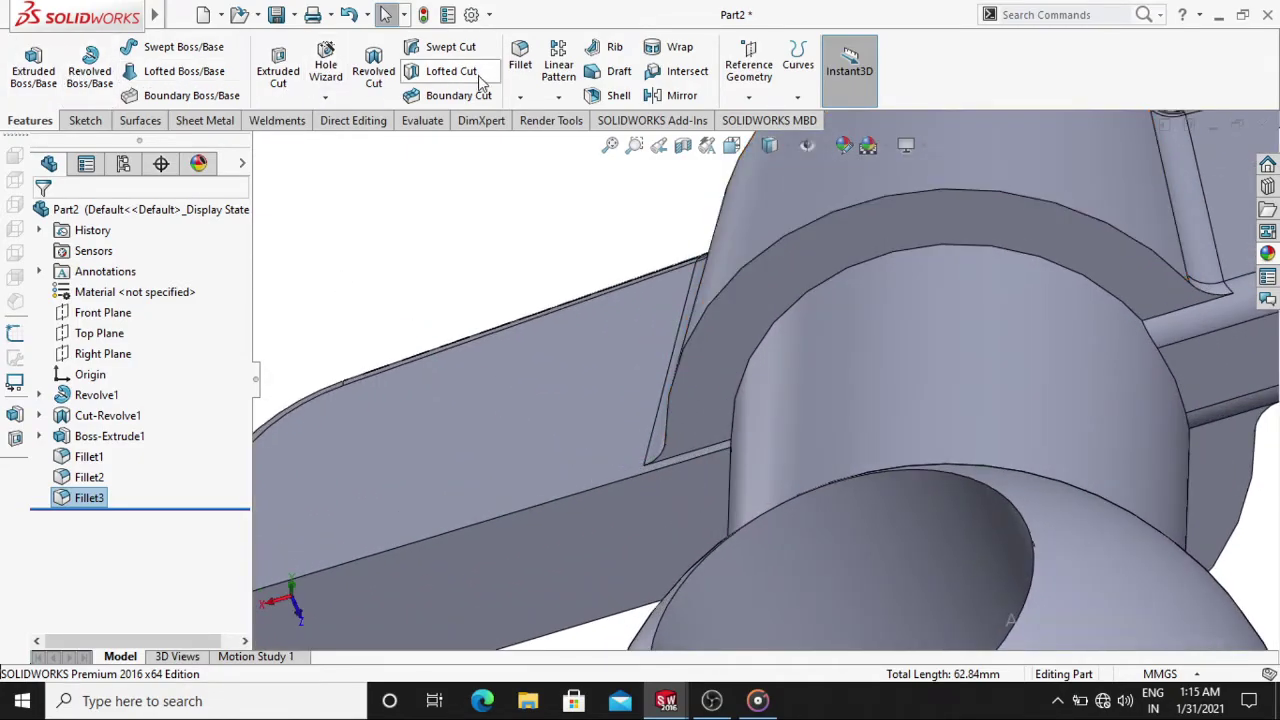
pyautogui.click(522, 66)
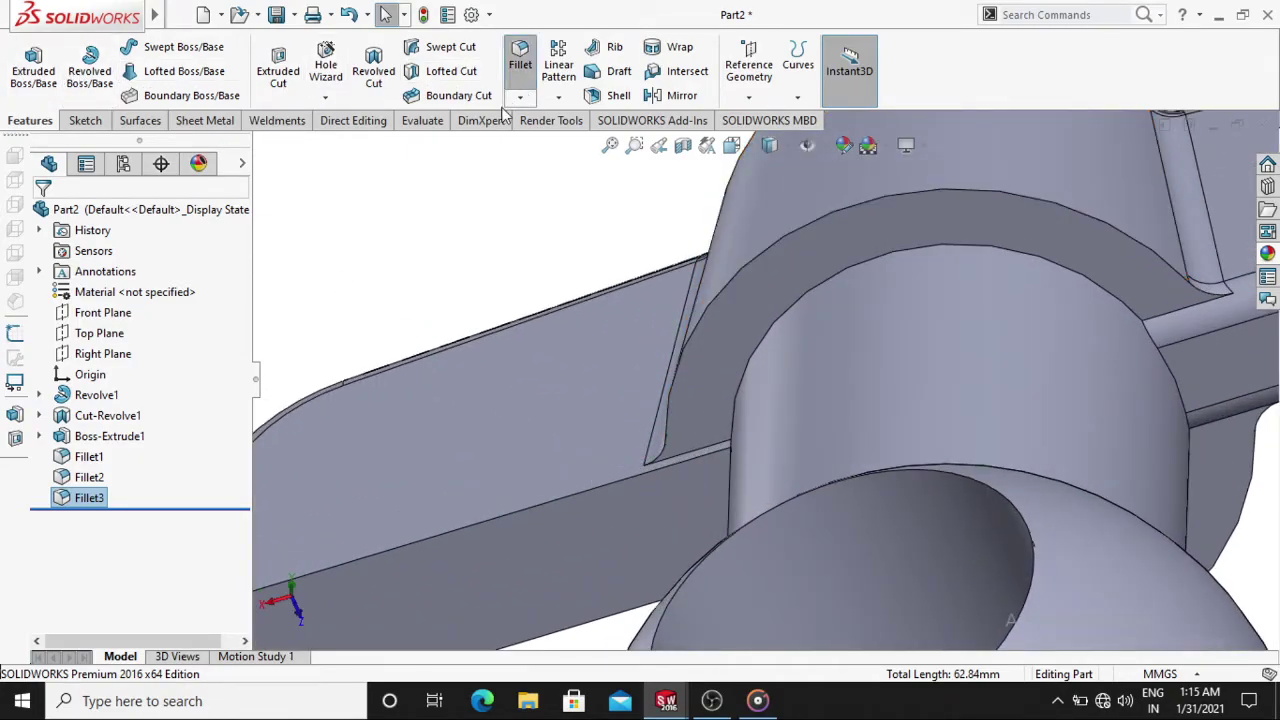
pyautogui.click(683, 452)
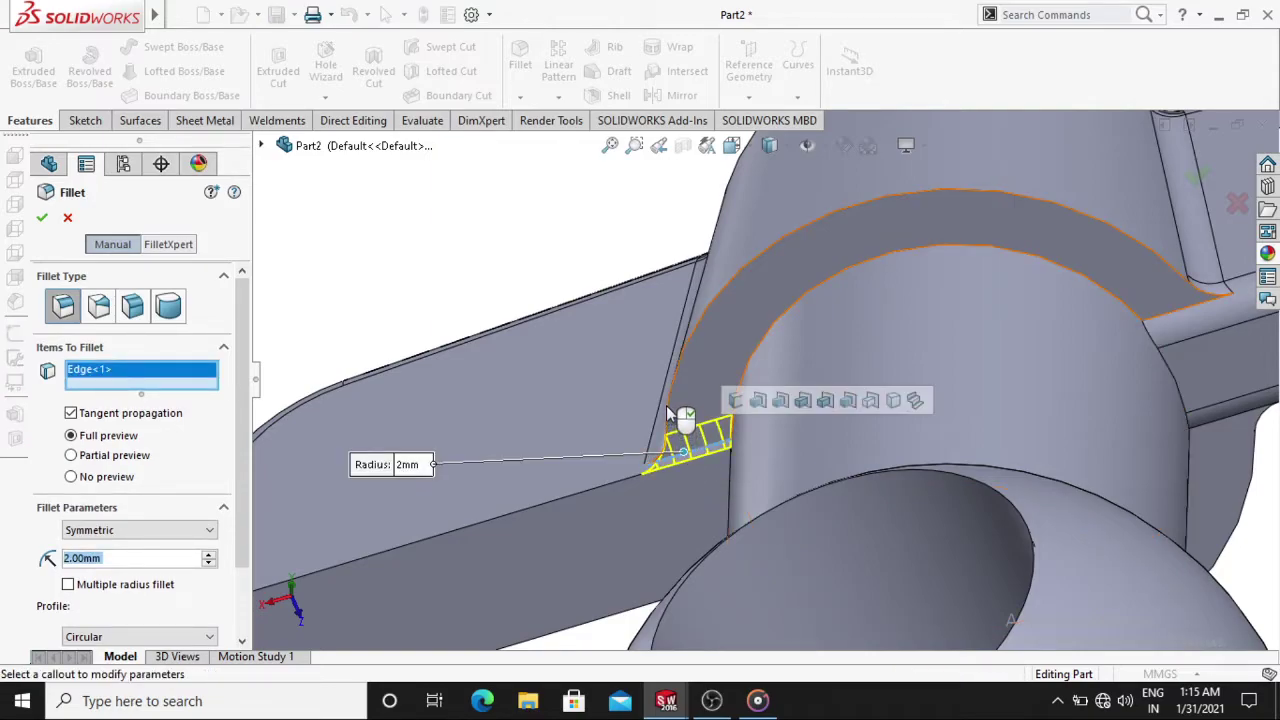
pyautogui.click(683, 356)
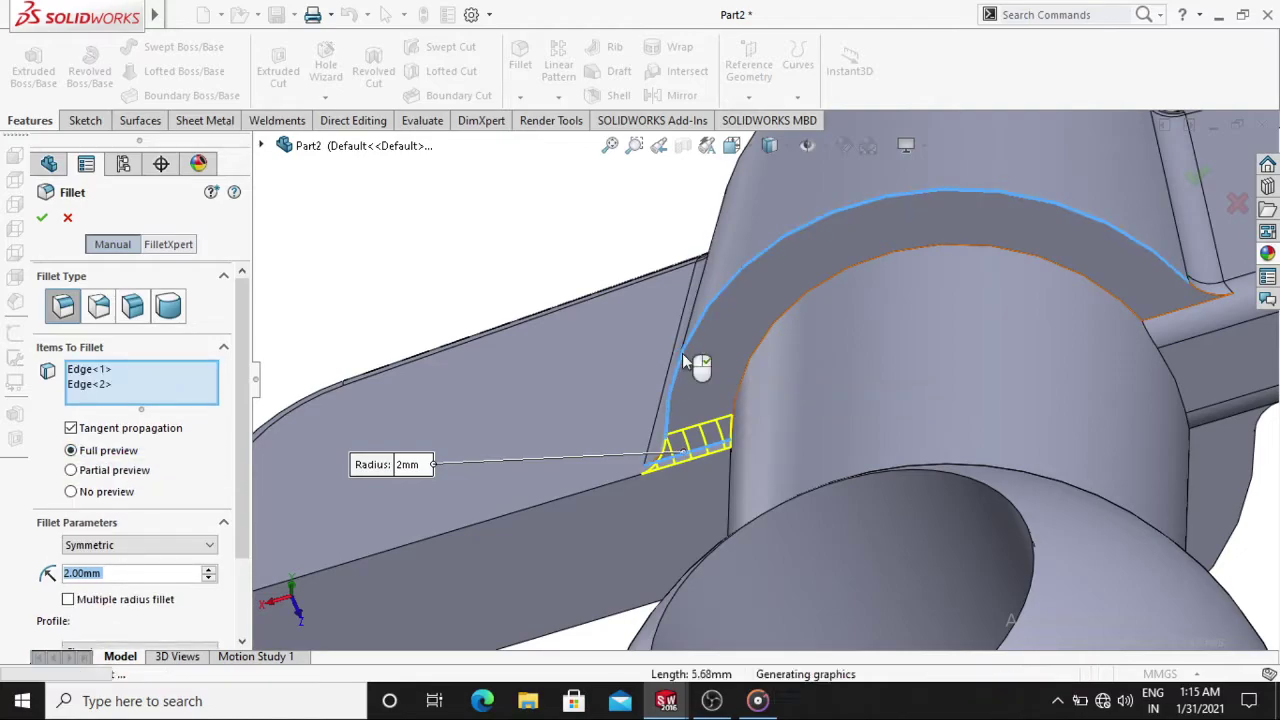
pyautogui.click(762, 347)
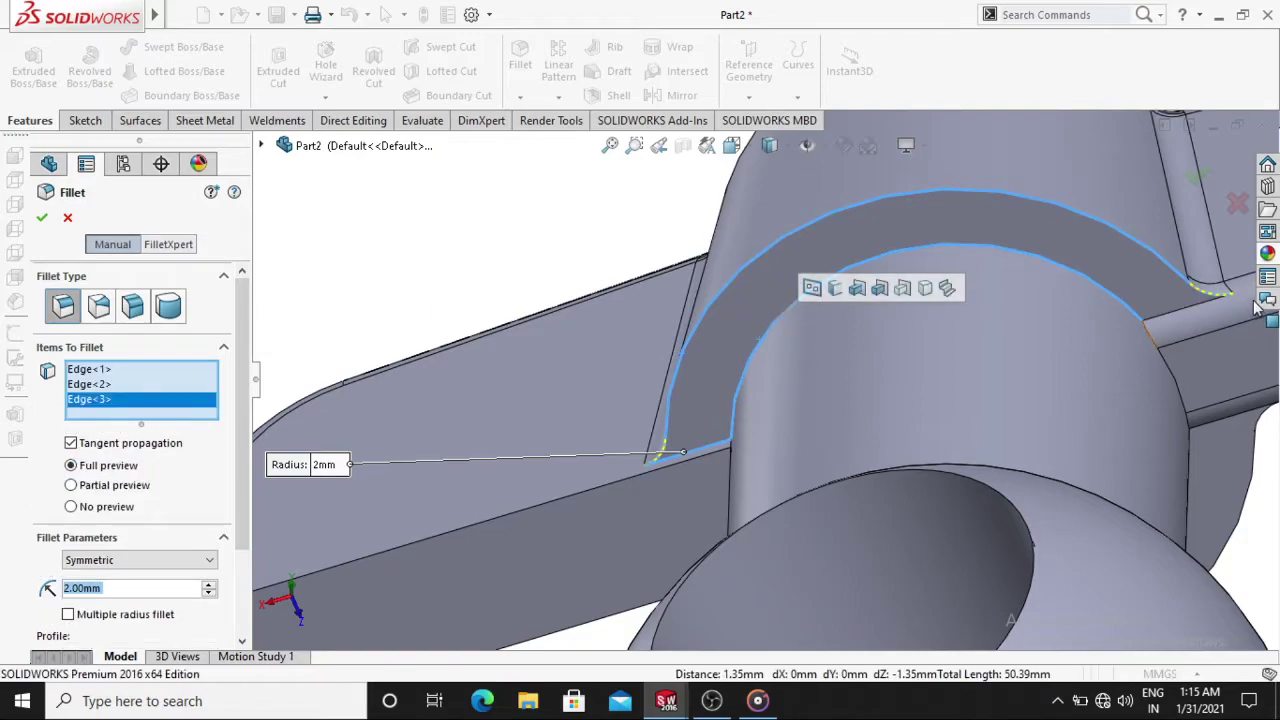
pyautogui.click(1181, 317)
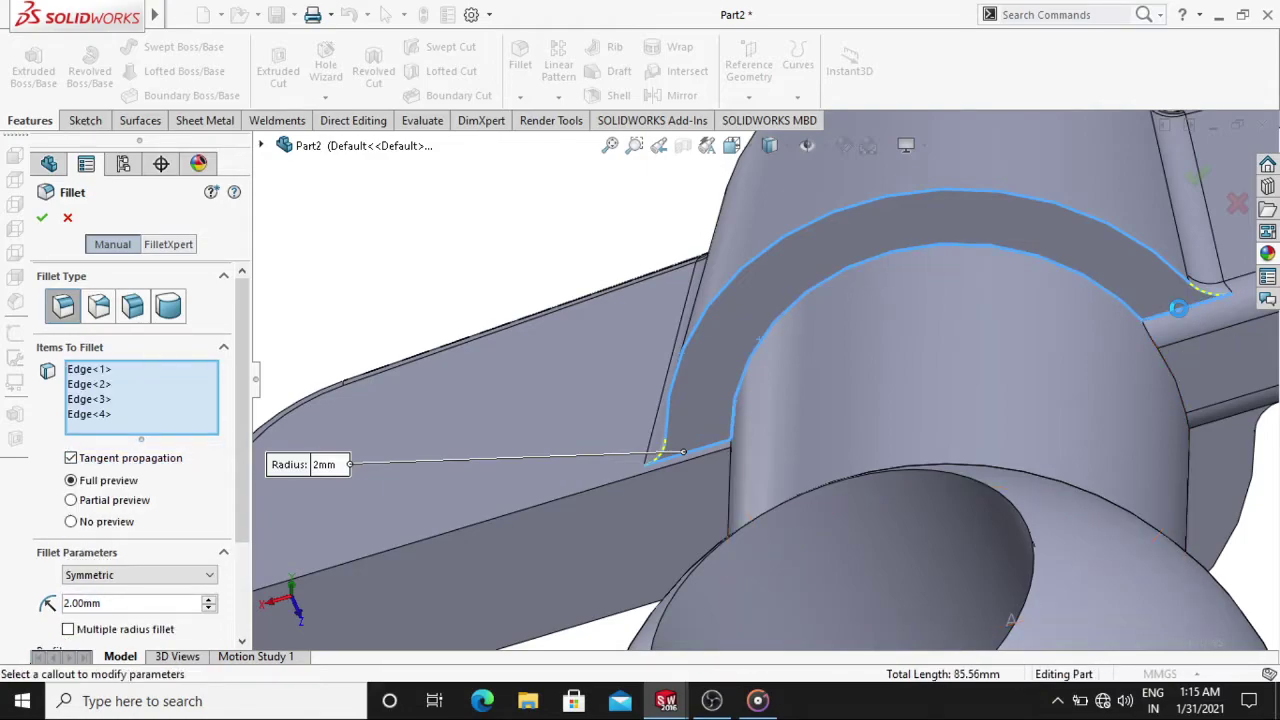
pyautogui.hotkey('ctrl', 'shift', 'z')
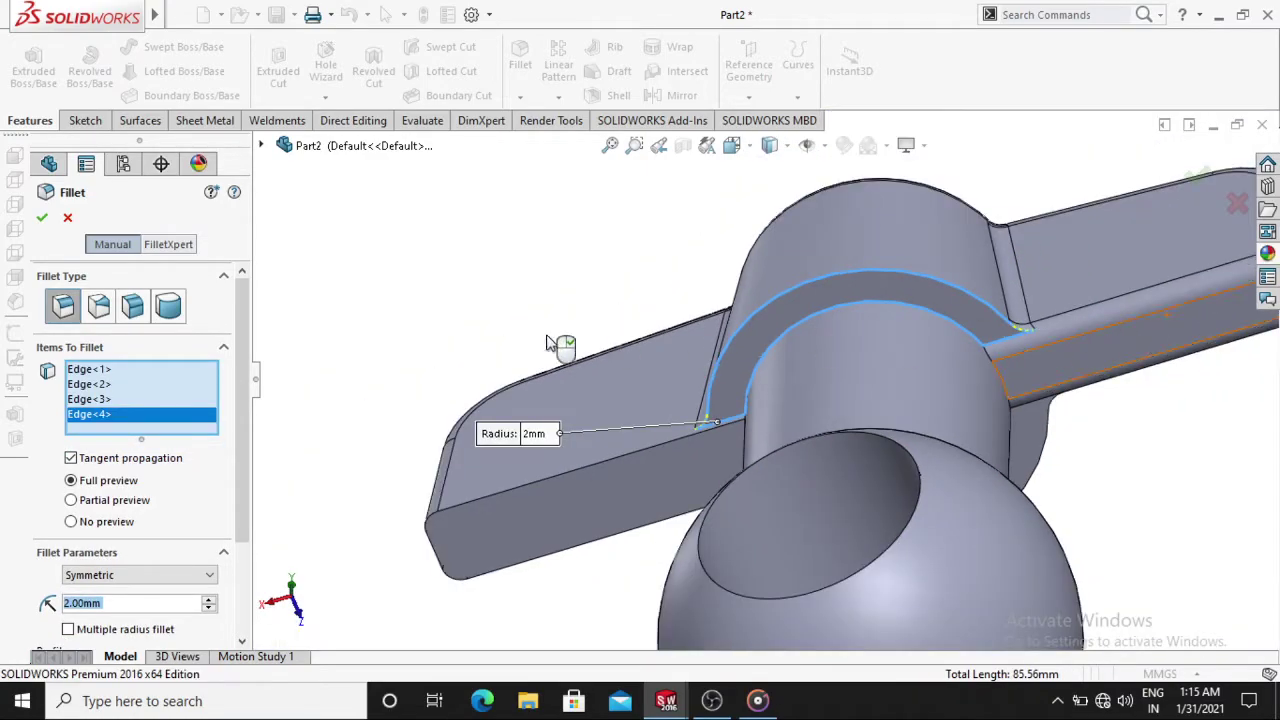
# Close the pending fillet without adding it and fit the whole part in view
pyautogui.click(42, 217)
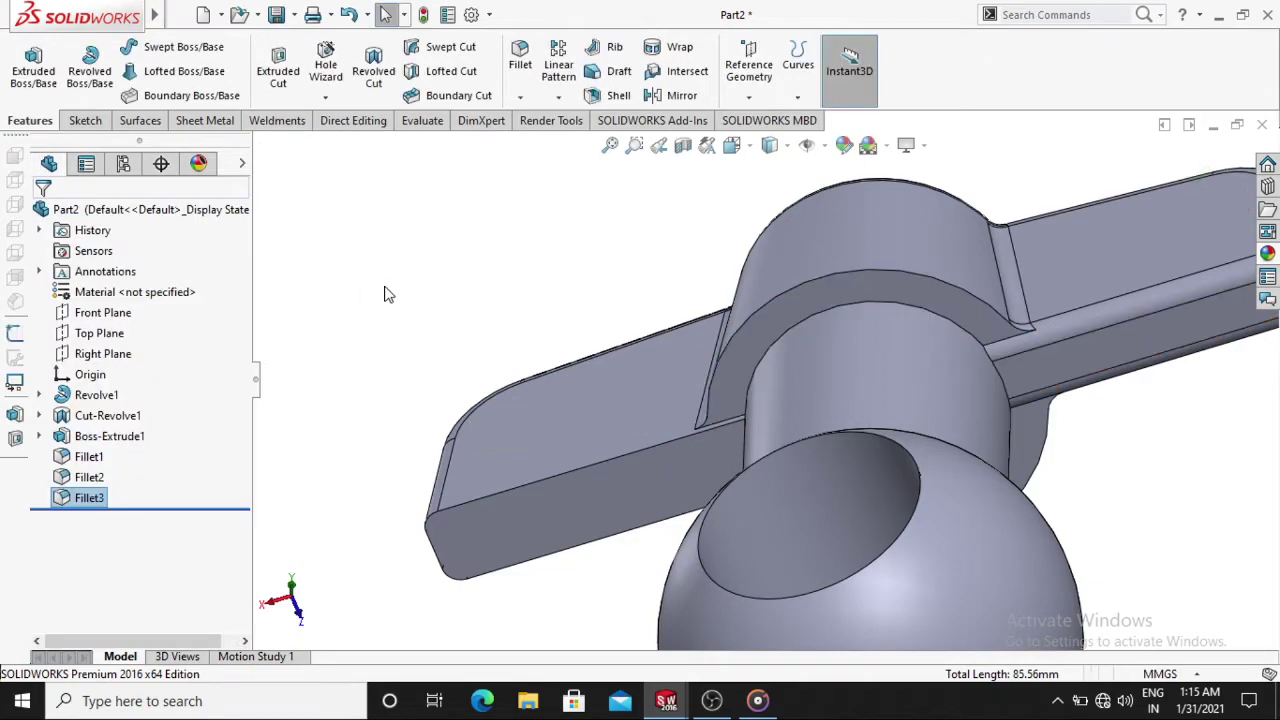
pyautogui.press('f')
pyautogui.moveTo(419, 304); pyautogui.dragTo(788, 316, button='middle')
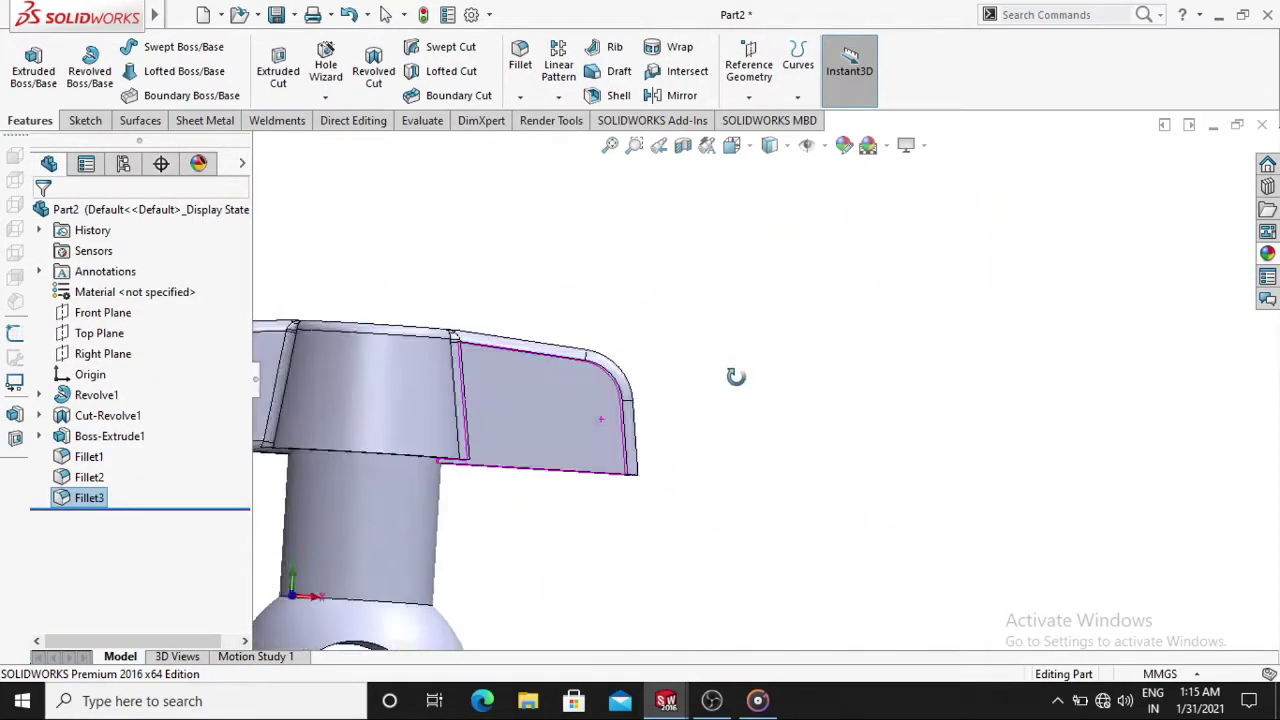
pyautogui.moveTo(788, 316); pyautogui.dragTo(763, 306, button='middle')
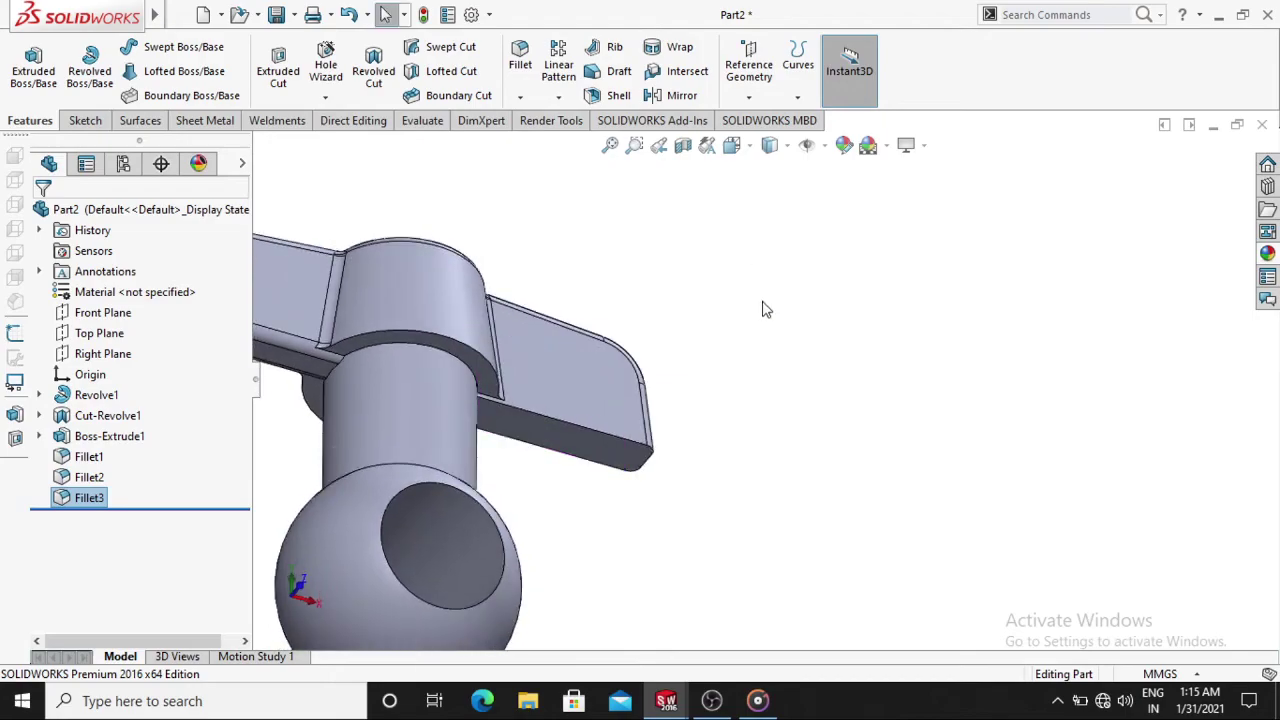
pyautogui.scroll(3, 730, 320)
pyautogui.scroll(-2, 695, 333)
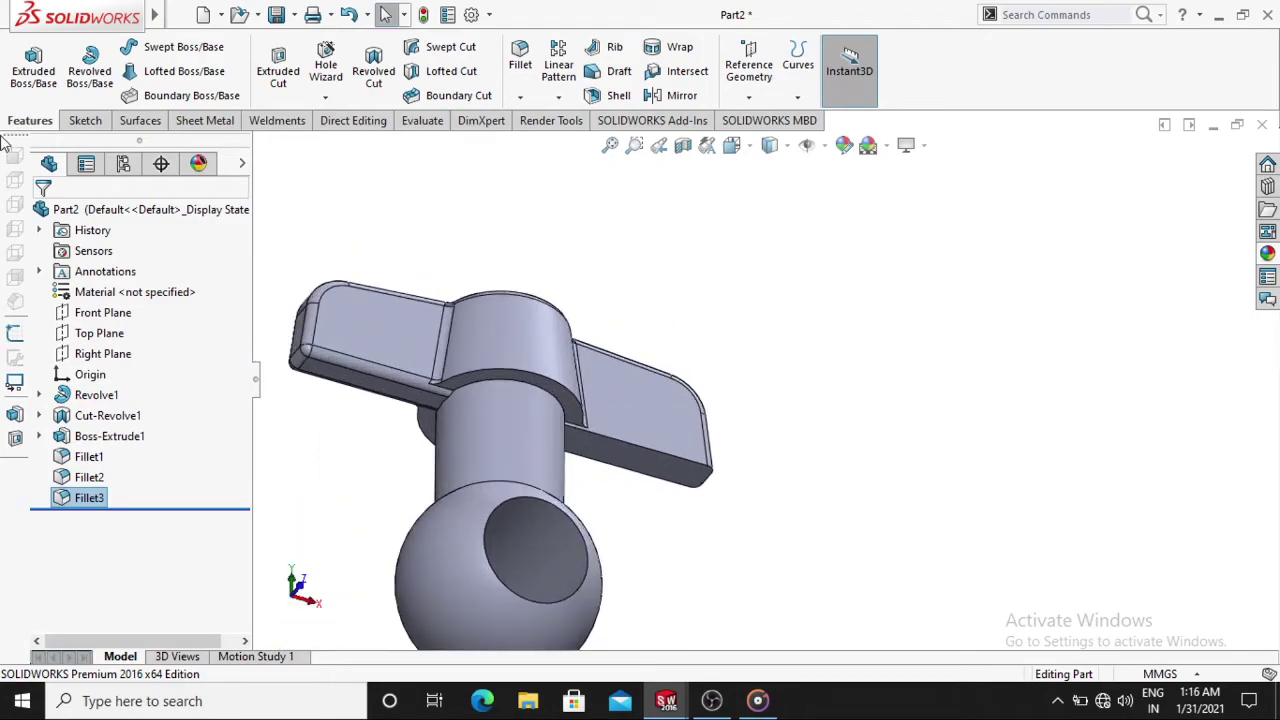
# Round the right wing's lower front edge with a 1 mm fillet
pyautogui.click(522, 66)
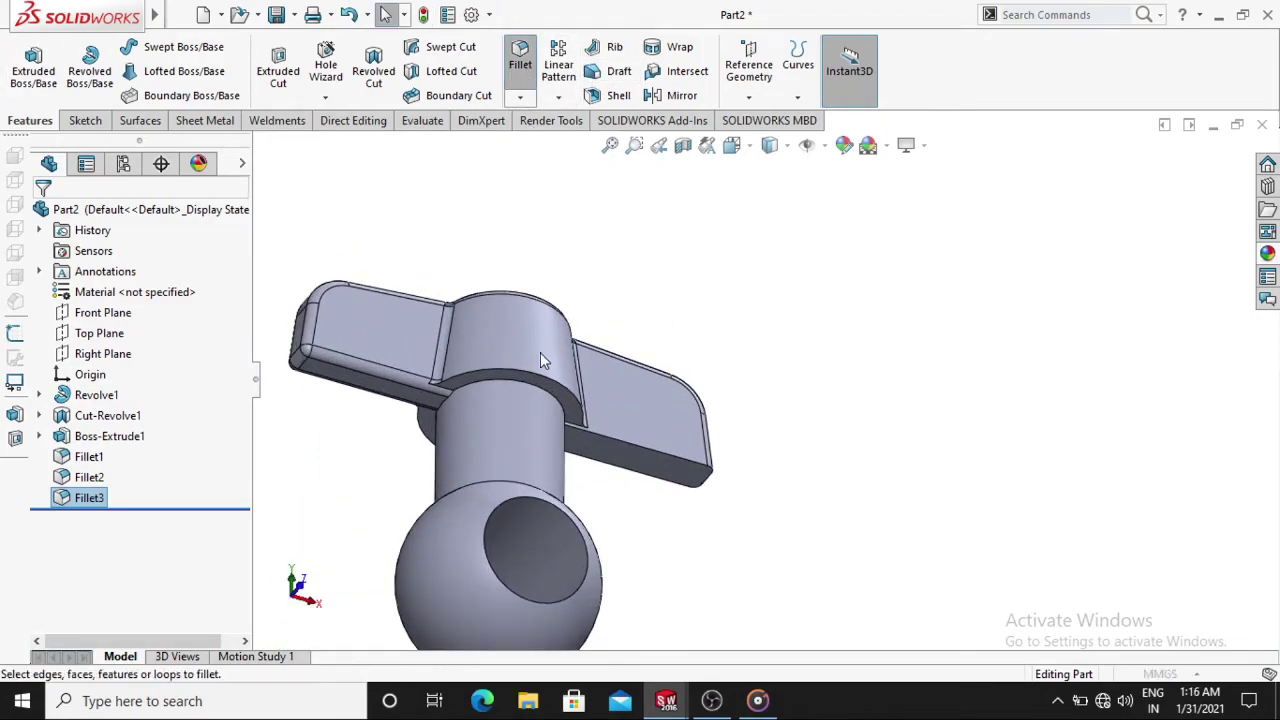
pyautogui.click(624, 443)
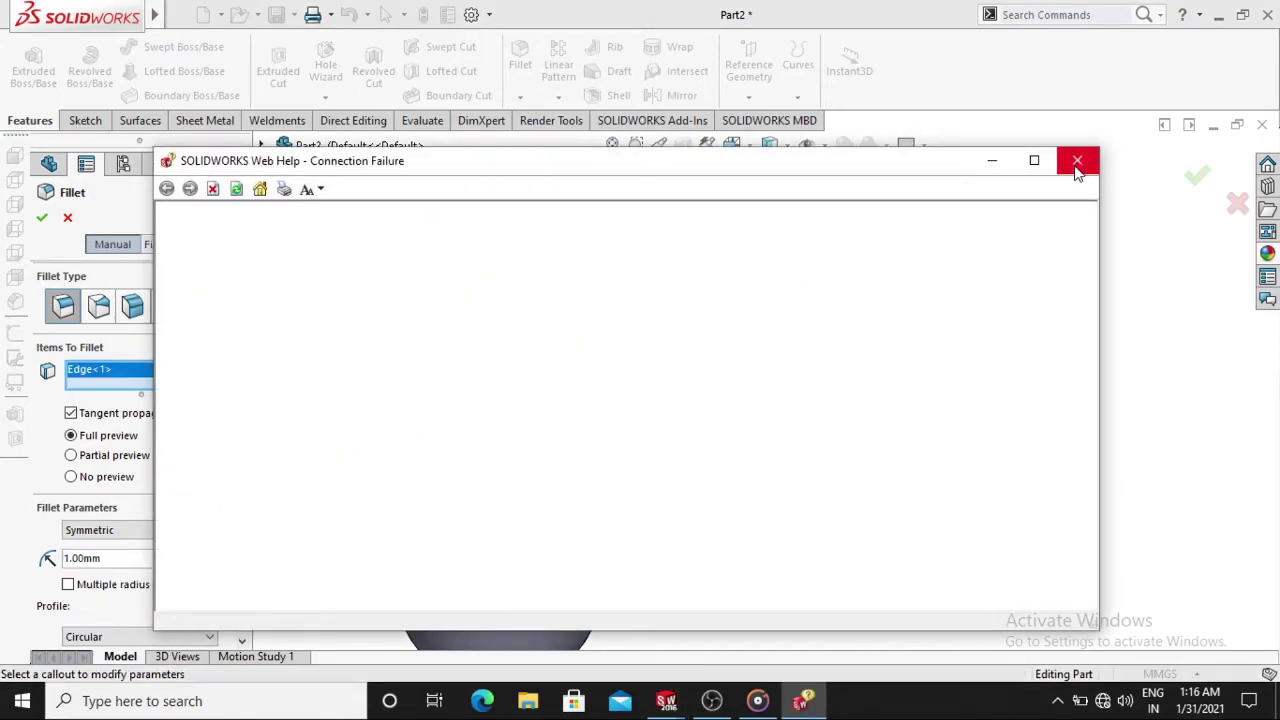
pyautogui.click(1074, 160)
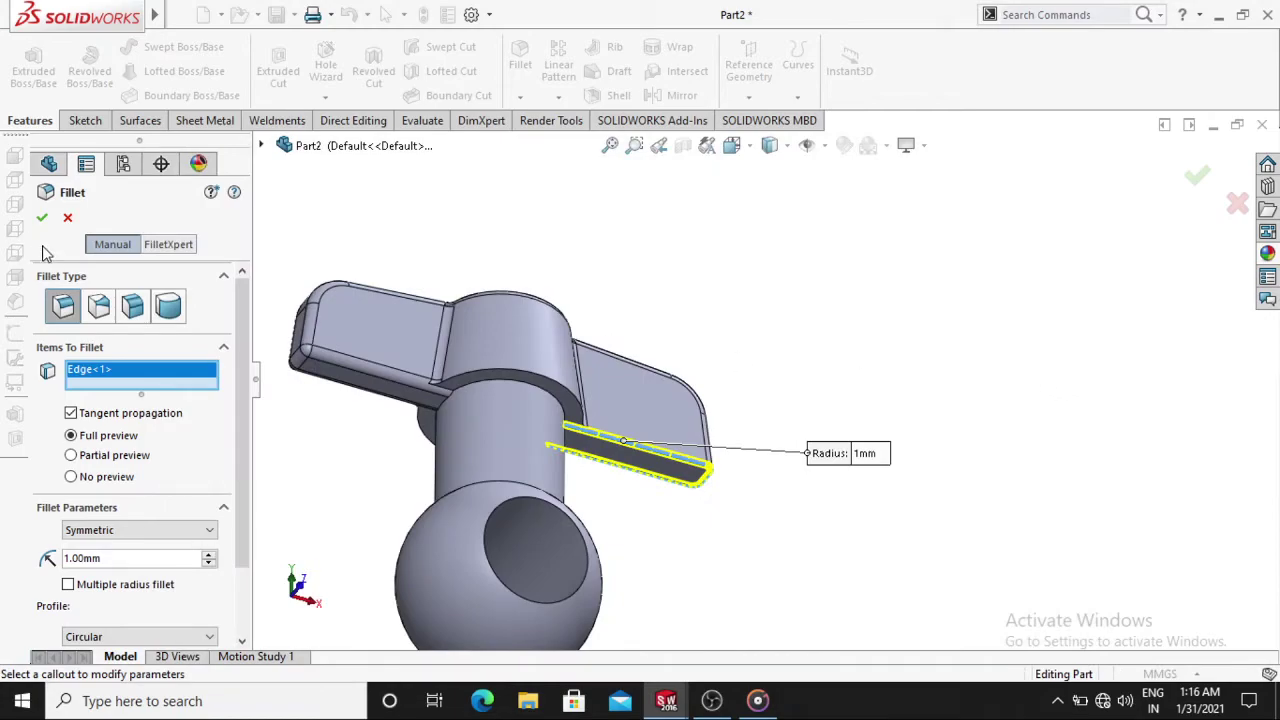
pyautogui.click(43, 219)
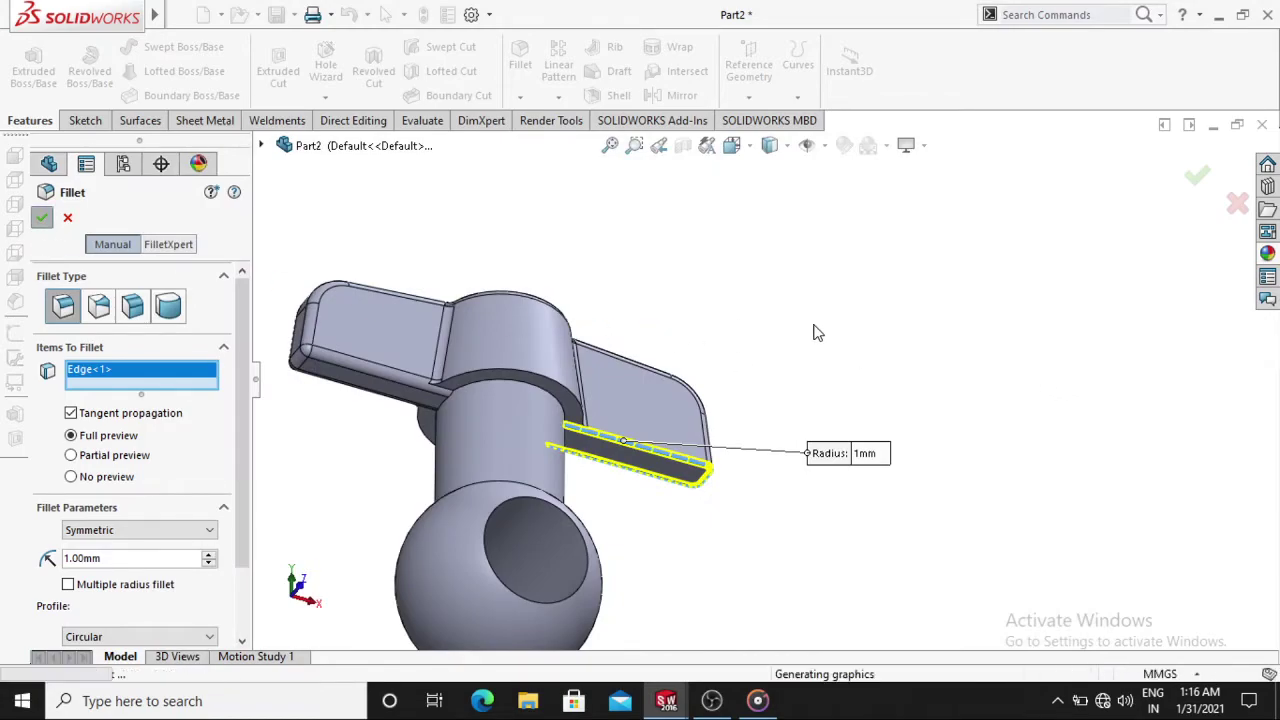
pyautogui.moveTo(817, 333); pyautogui.dragTo(735, 330, button='middle')
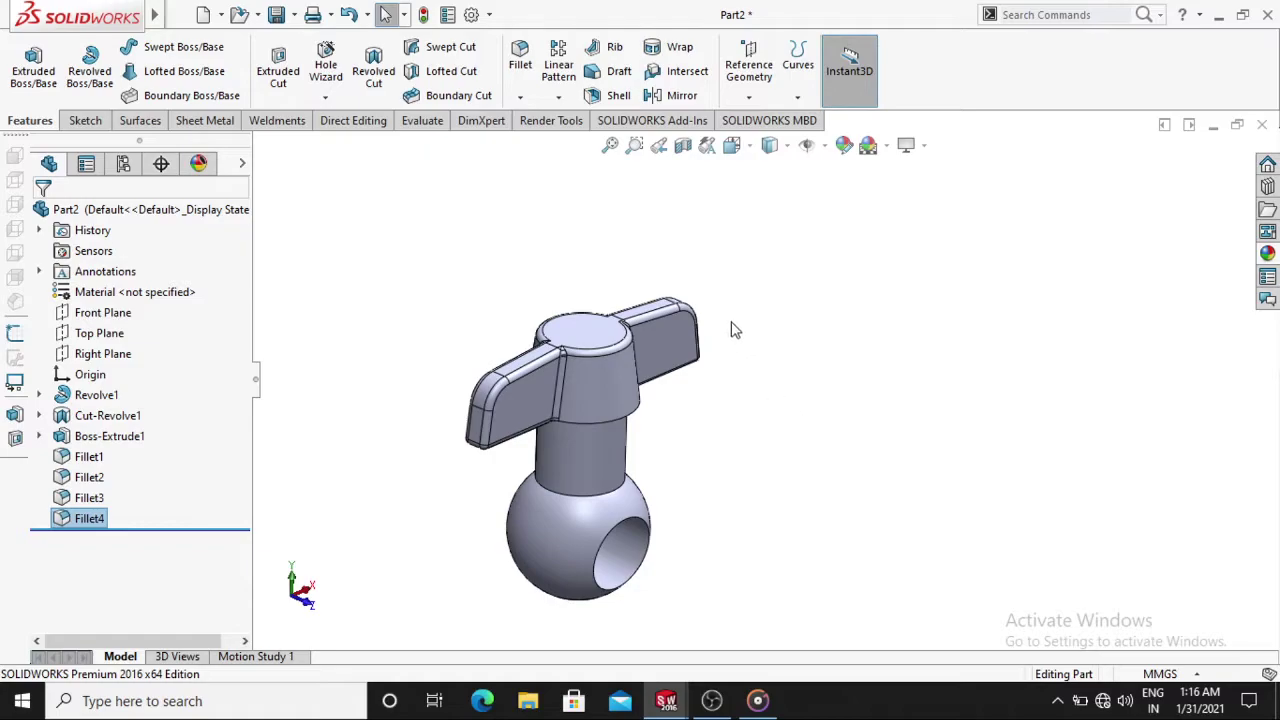
# Set the display style to Shaded without edges and orbit to see the ball's hole
pyautogui.click(769, 145)
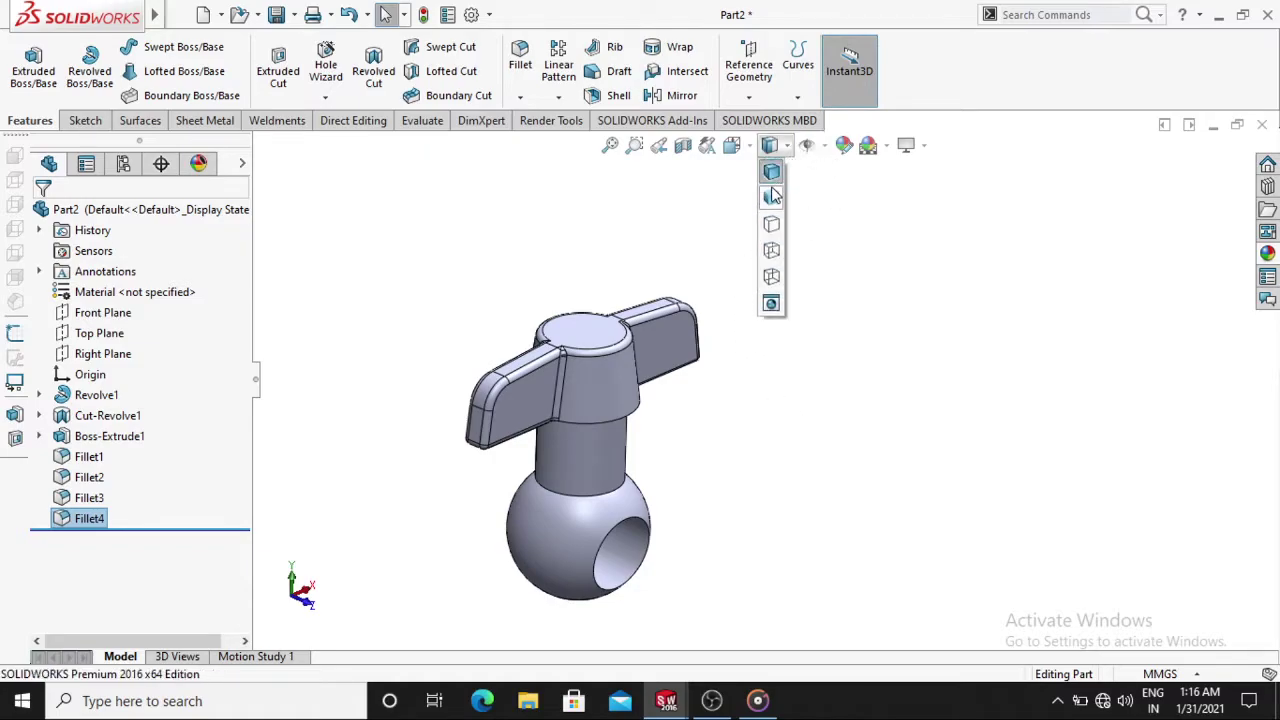
pyautogui.click(775, 193)
pyautogui.moveTo(895, 400)
pyautogui.mouseDown(button='middle')
pyautogui.moveTo(894, 441)
pyautogui.moveTo(842, 396)
pyautogui.mouseUp(button='middle')
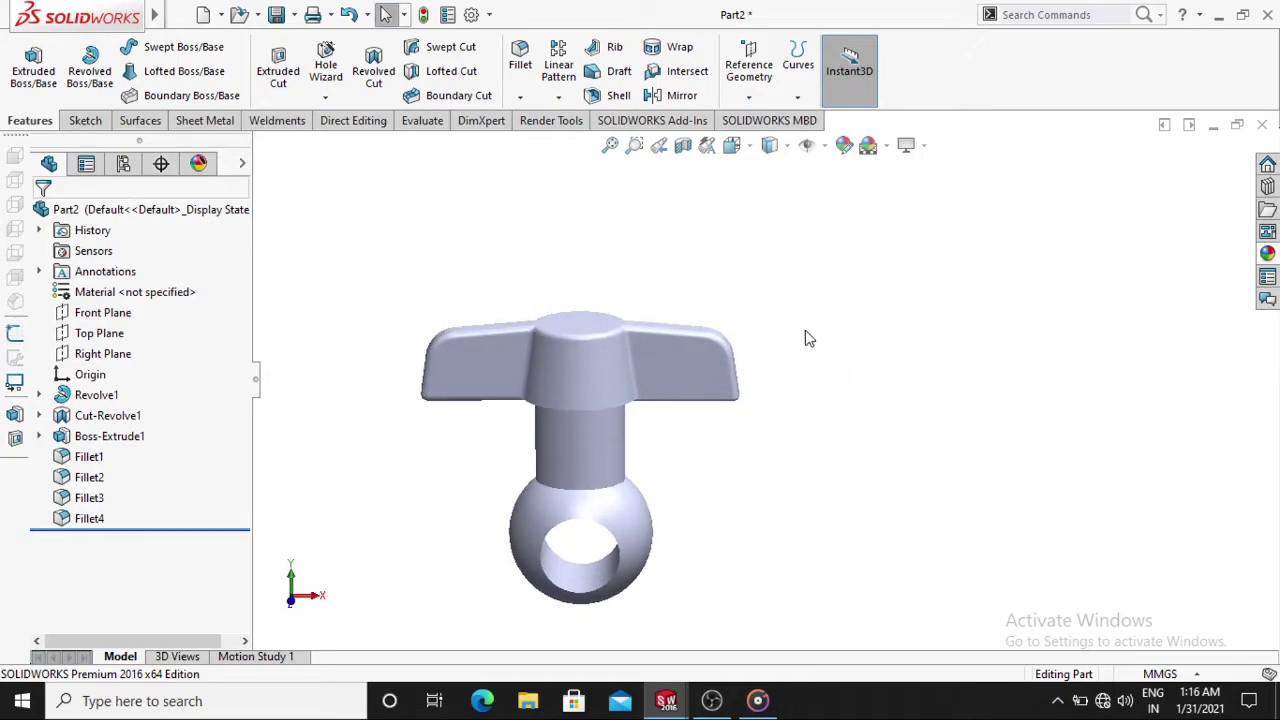
pyautogui.moveTo(345, 467)
pyautogui.mouseDown(button='middle')
pyautogui.moveTo(374, 397)
pyautogui.moveTo(395, 430)
pyautogui.mouseUp(button='middle')
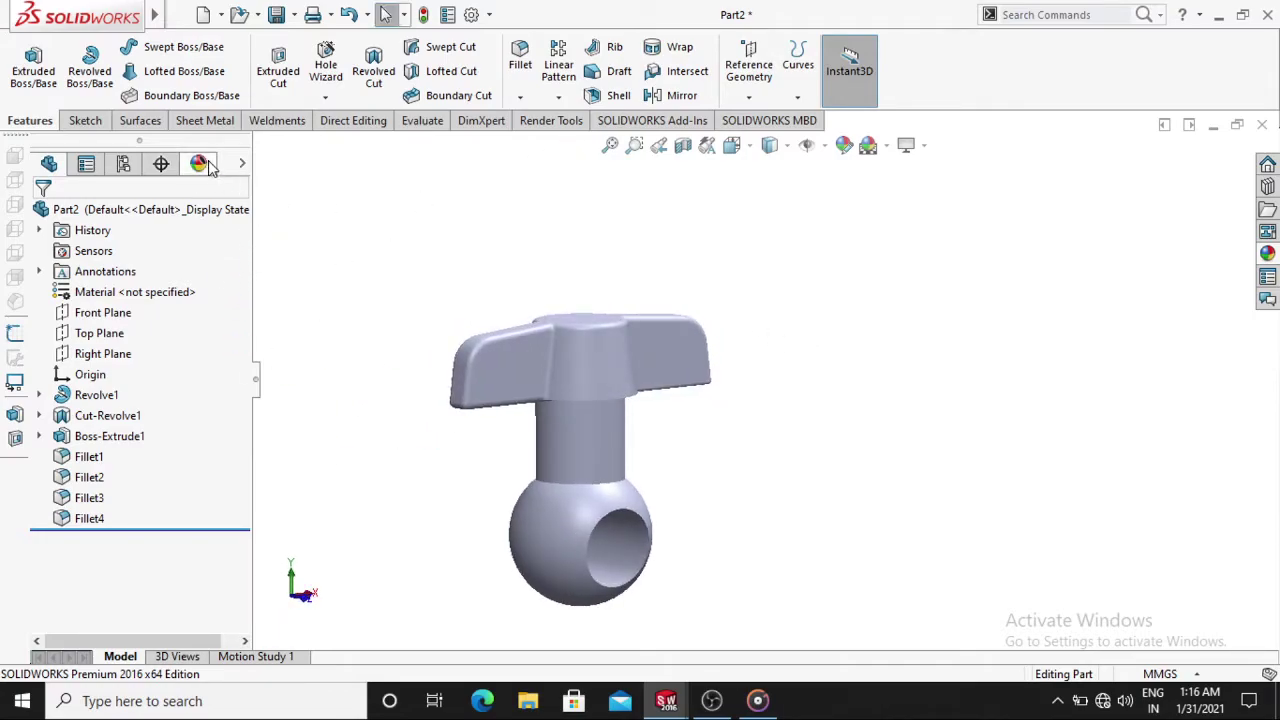
# Apply cream high gloss plastic to the handle, then edit its colour to red
pyautogui.click(1267, 254)
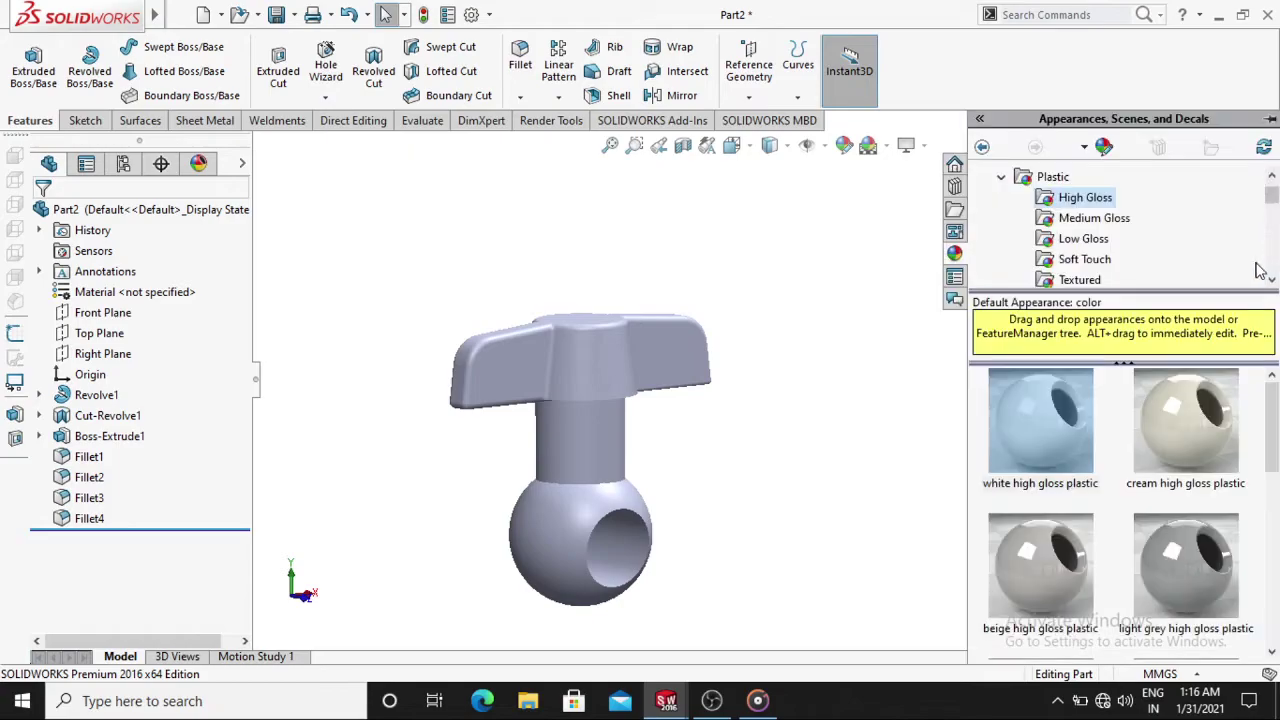
pyautogui.doubleClick(1159, 434)
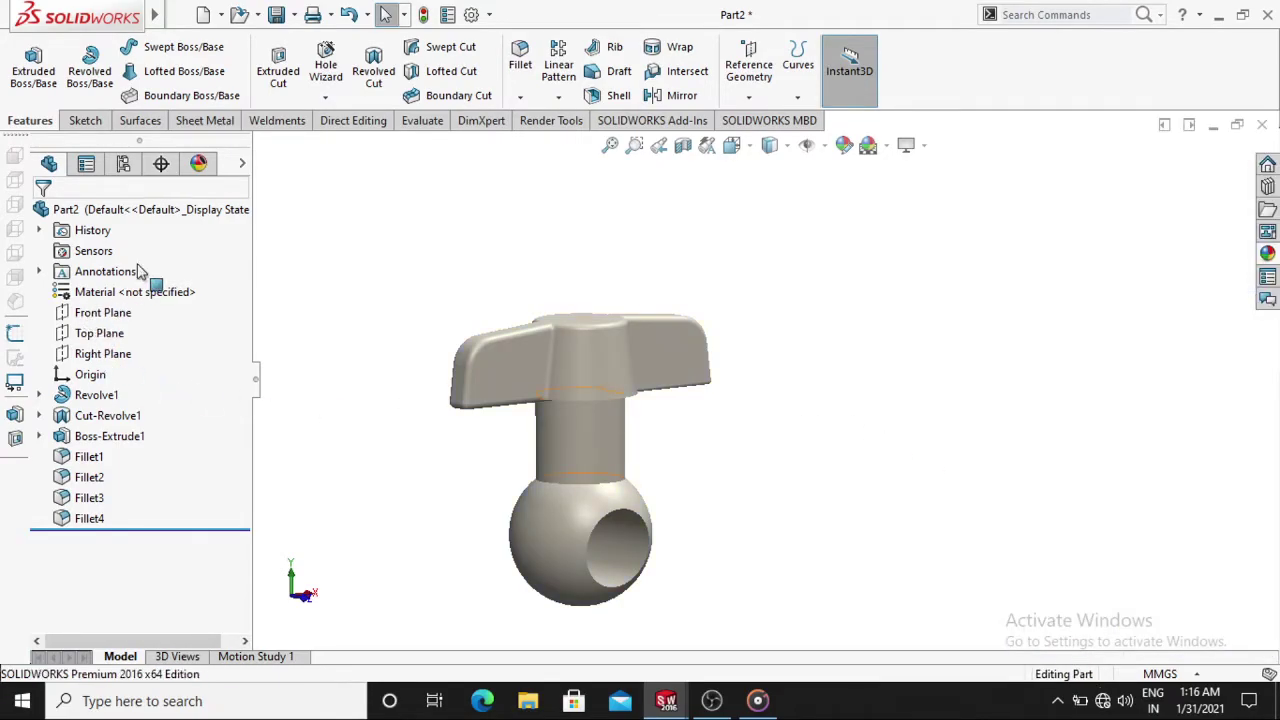
pyautogui.click(199, 165)
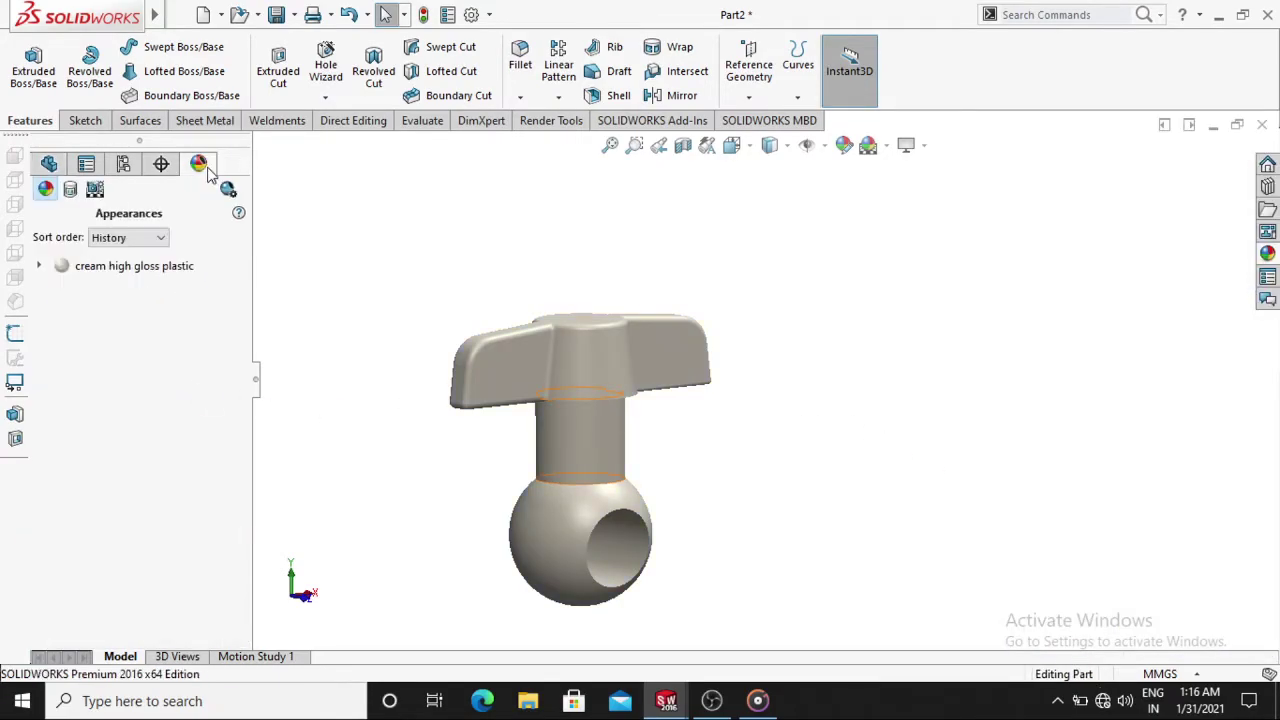
pyautogui.click(114, 274)
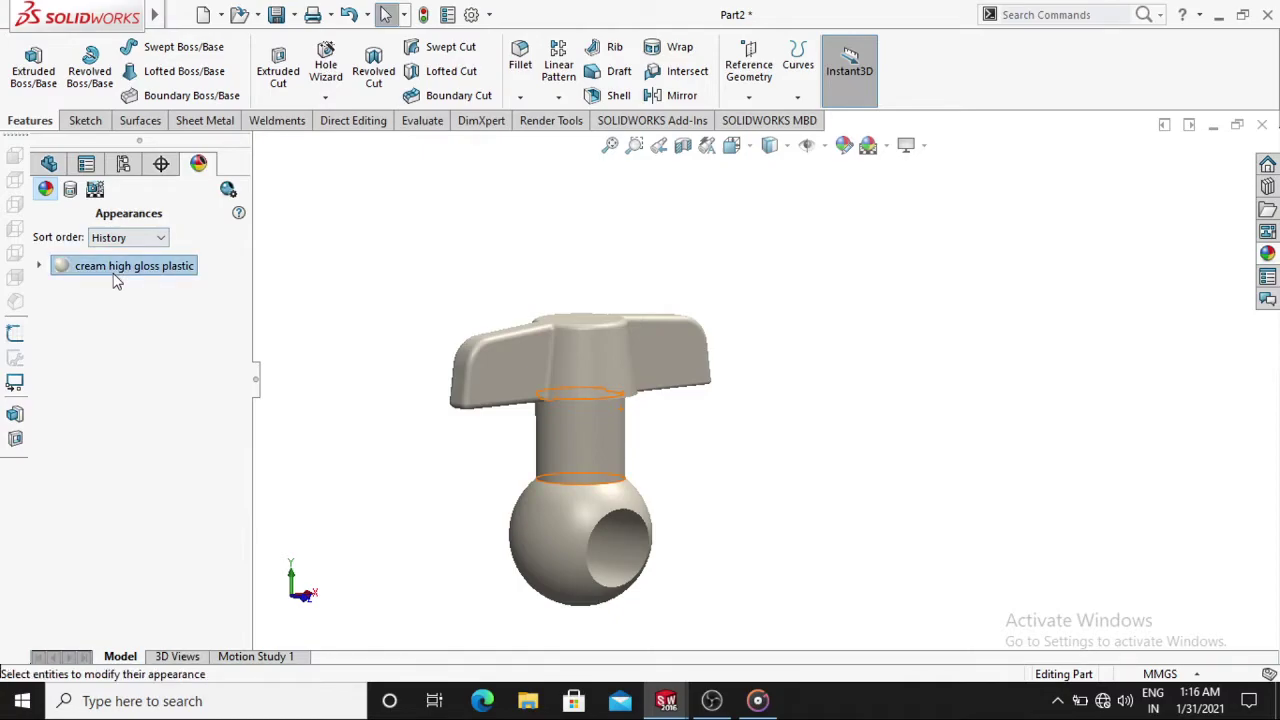
pyautogui.doubleClick(114, 276)
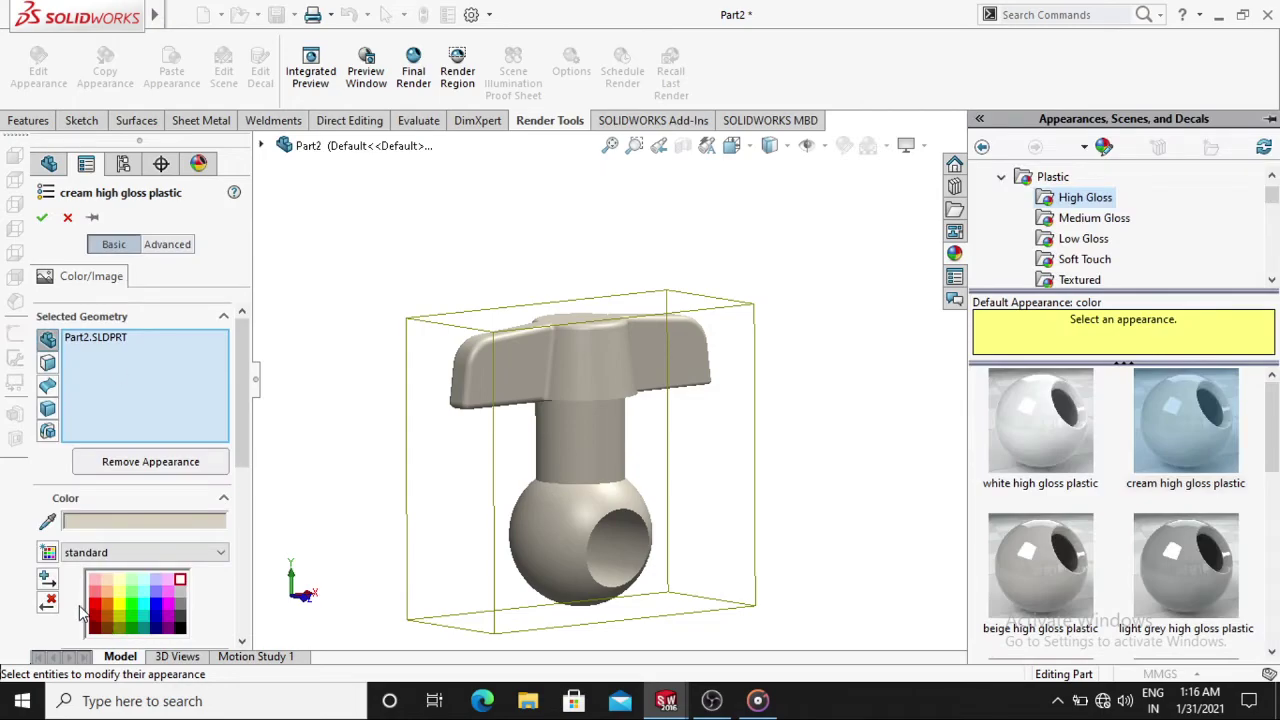
pyautogui.click(95, 605)
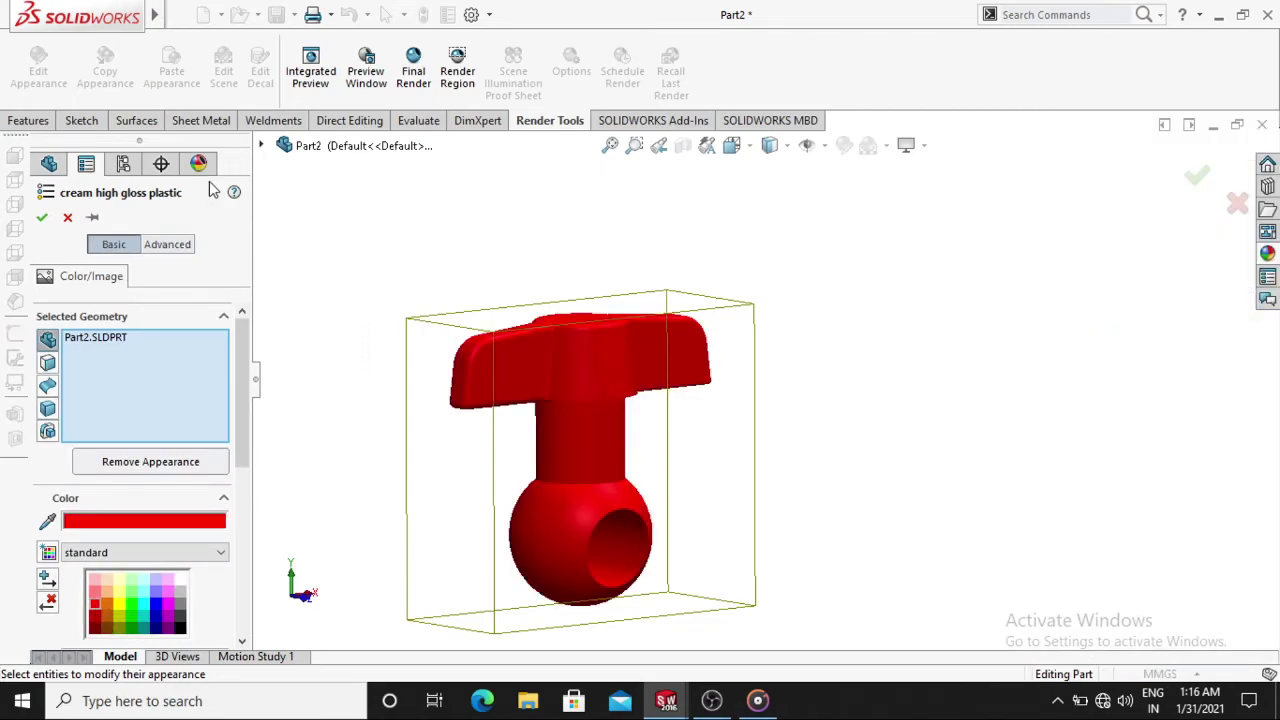
pyautogui.click(42, 222)
pyautogui.moveTo(411, 231)
pyautogui.mouseDown(button='middle')
pyautogui.moveTo(556, 507)
pyautogui.moveTo(677, 491)
pyautogui.moveTo(529, 460)
pyautogui.moveTo(426, 303)
pyautogui.moveTo(415, 313)
pyautogui.moveTo(423, 277)
pyautogui.mouseUp(button='middle')
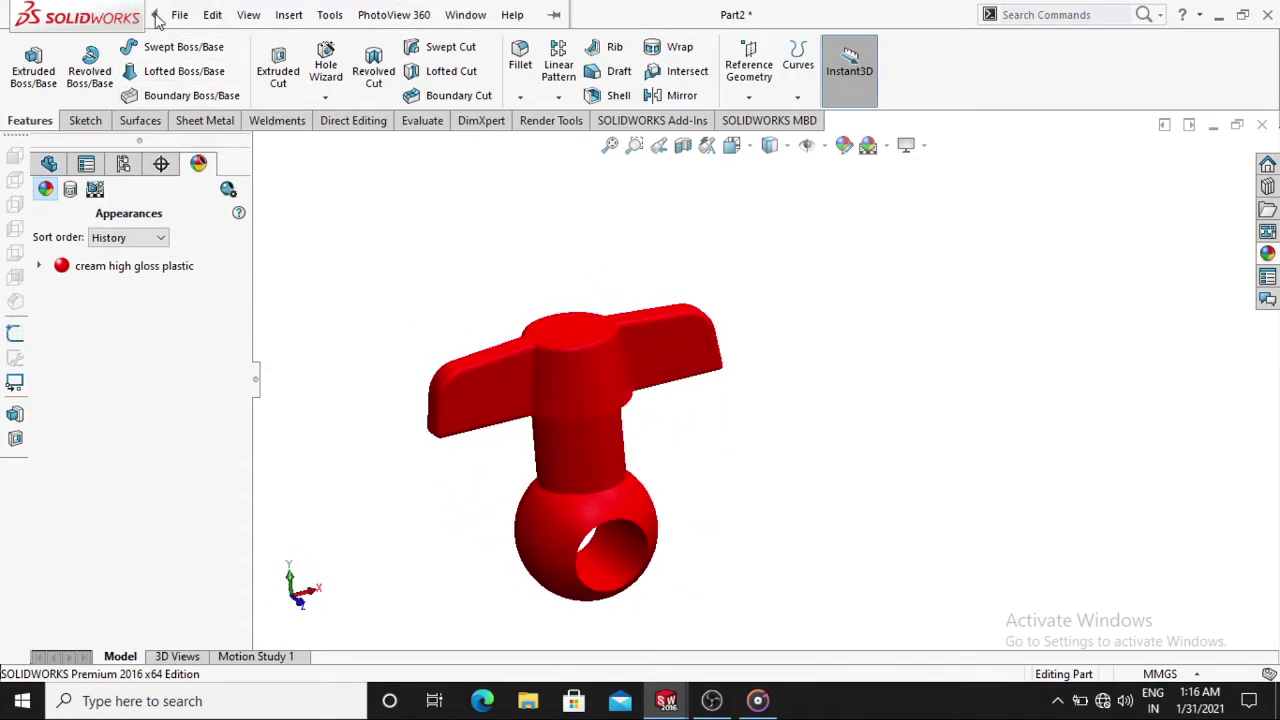
# Create a new assembly and place the tee body Part1 in it
pyautogui.click(179, 14)
pyautogui.click(205, 44)
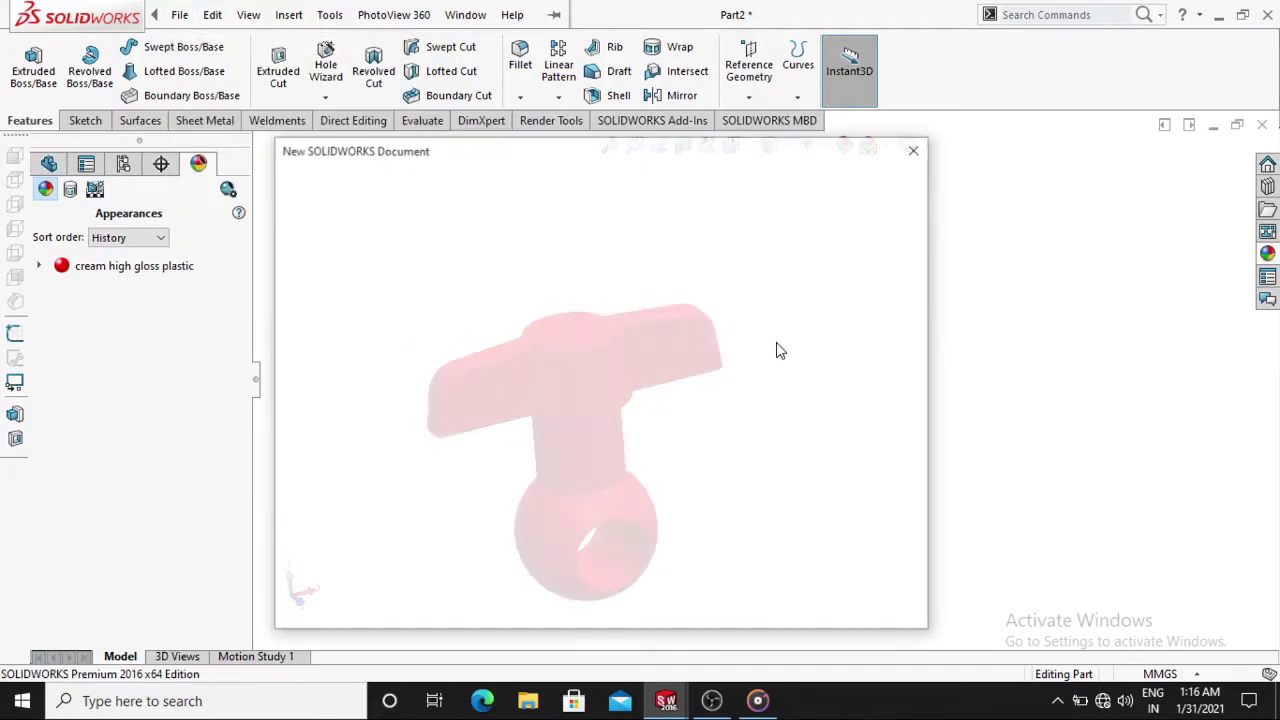
pyautogui.click(634, 390)
pyautogui.click(708, 590)
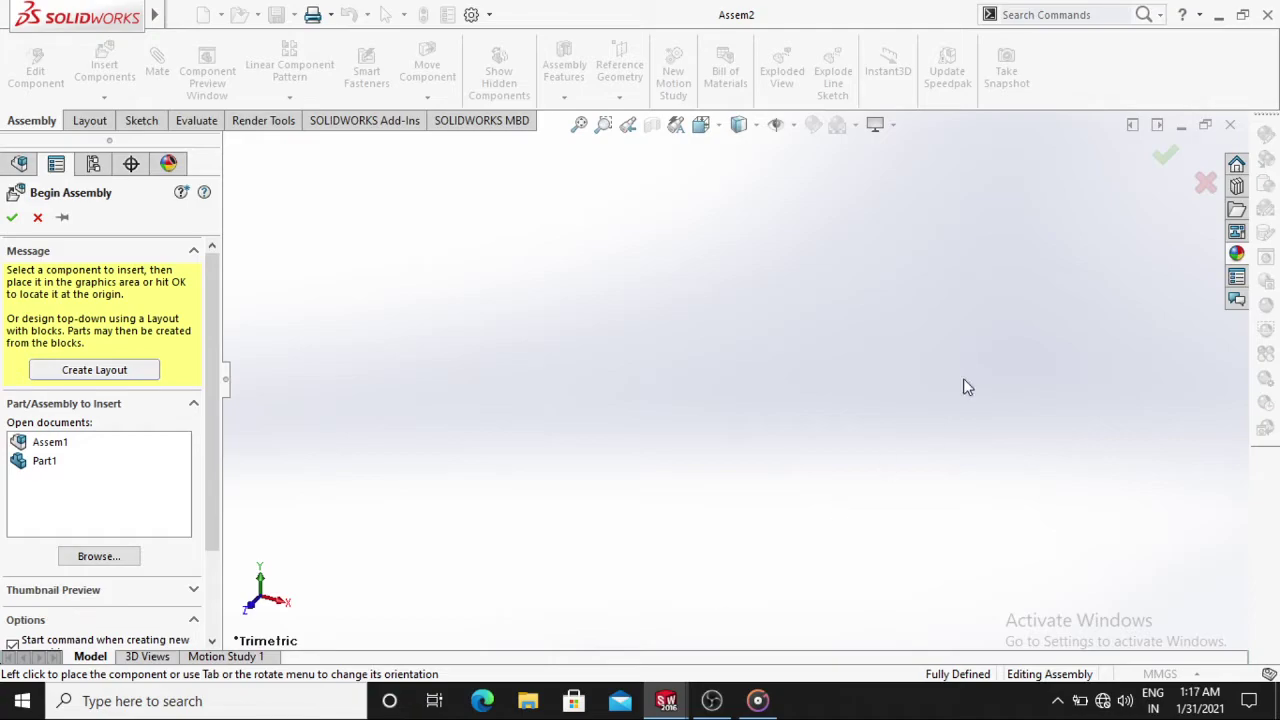
pyautogui.click(893, 124)
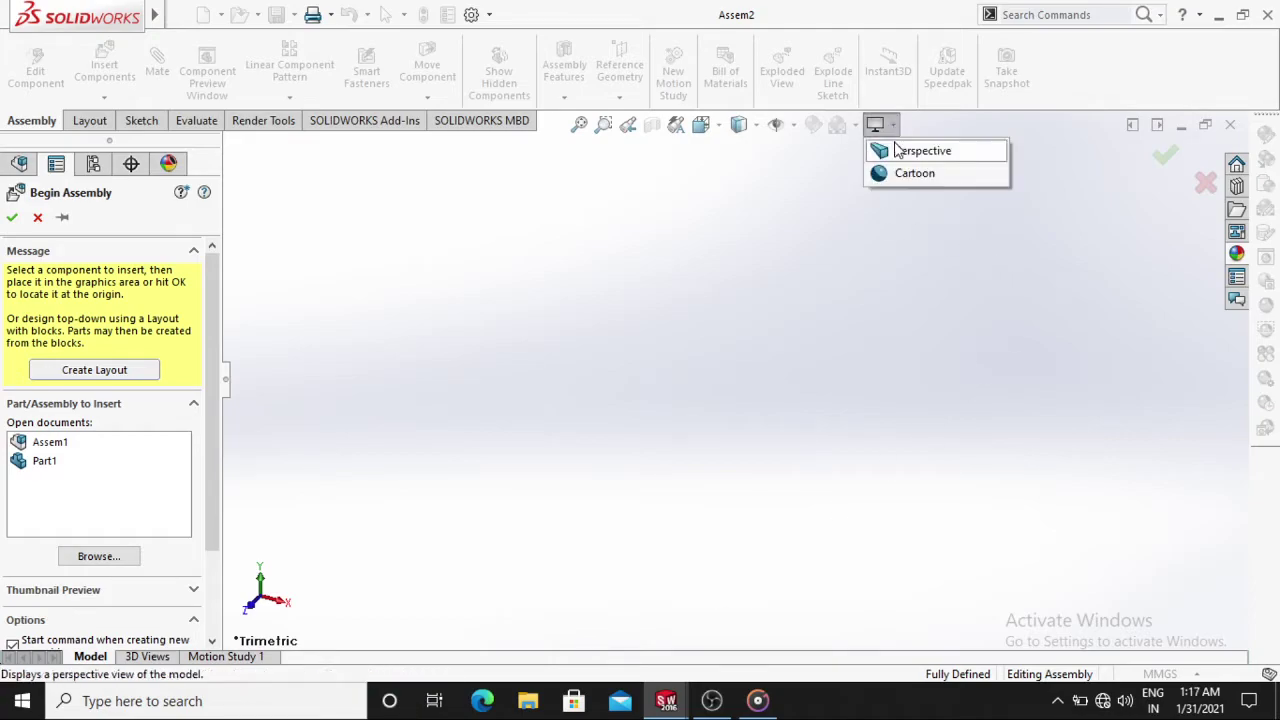
pyautogui.click(44, 460)
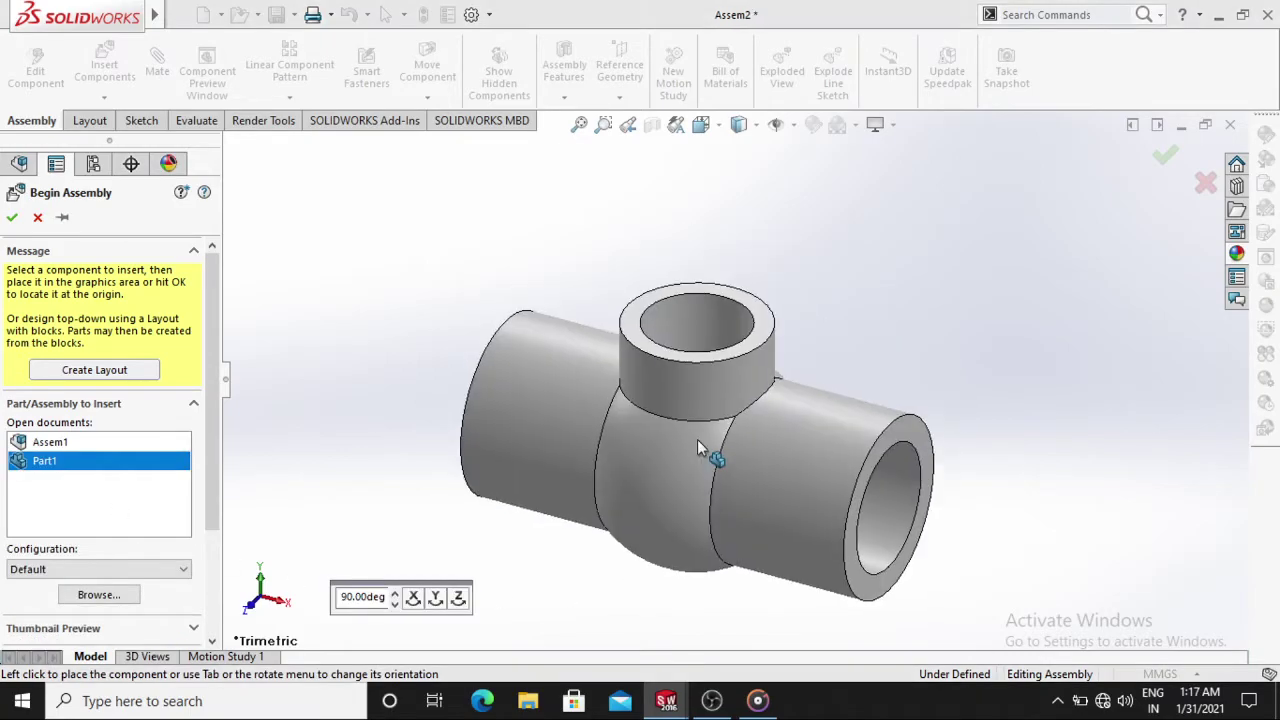
pyautogui.click(776, 368)
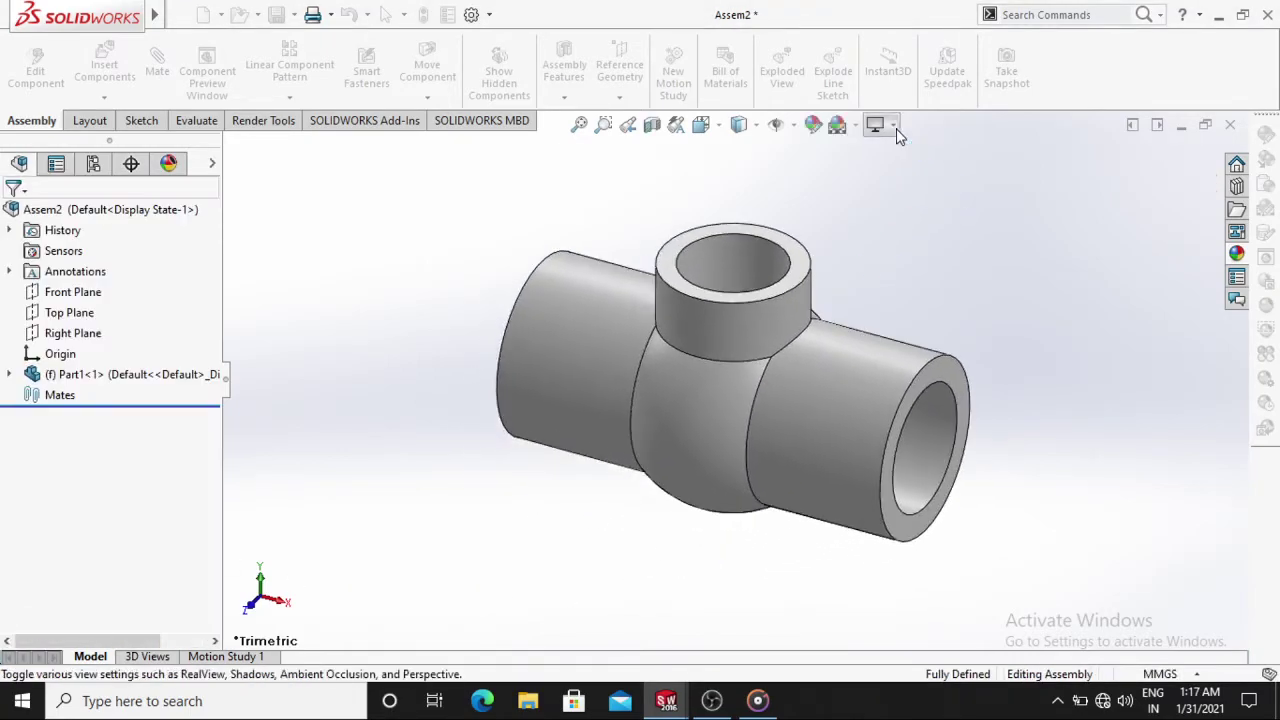
# Apply the Plain White scene as the assembly background
pyautogui.click(893, 124)
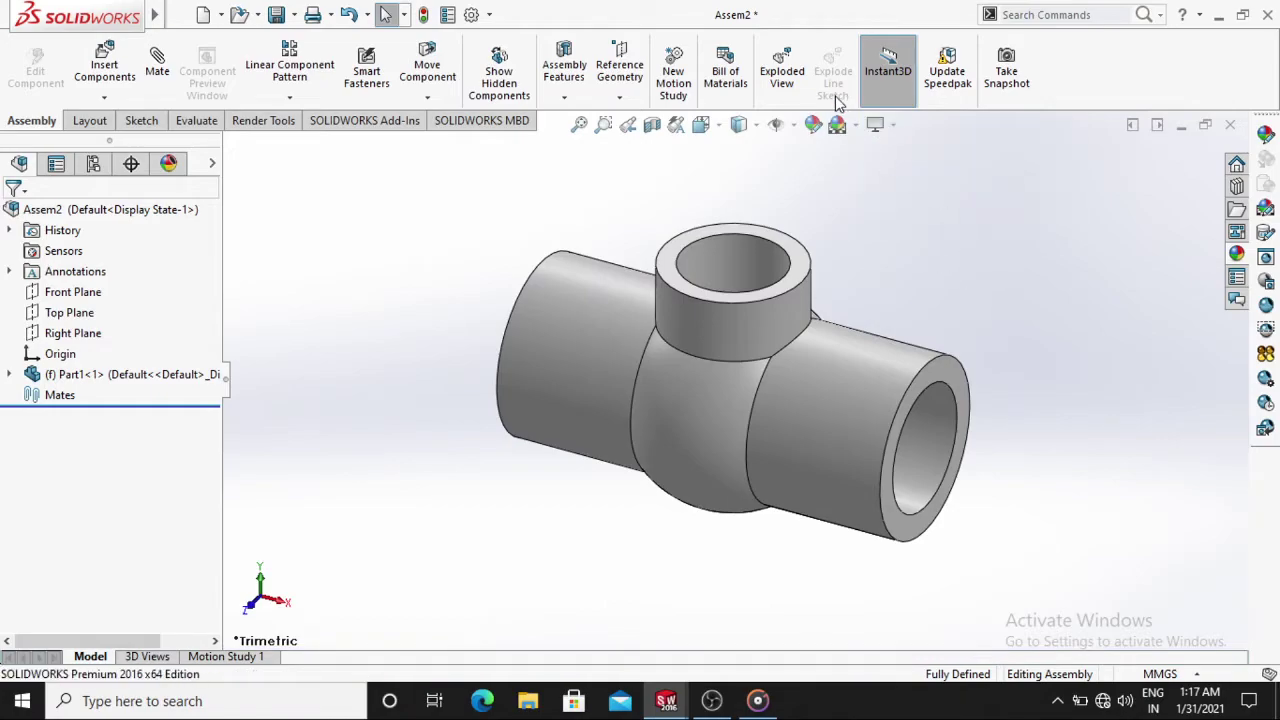
pyautogui.click(852, 125)
pyautogui.click(860, 164)
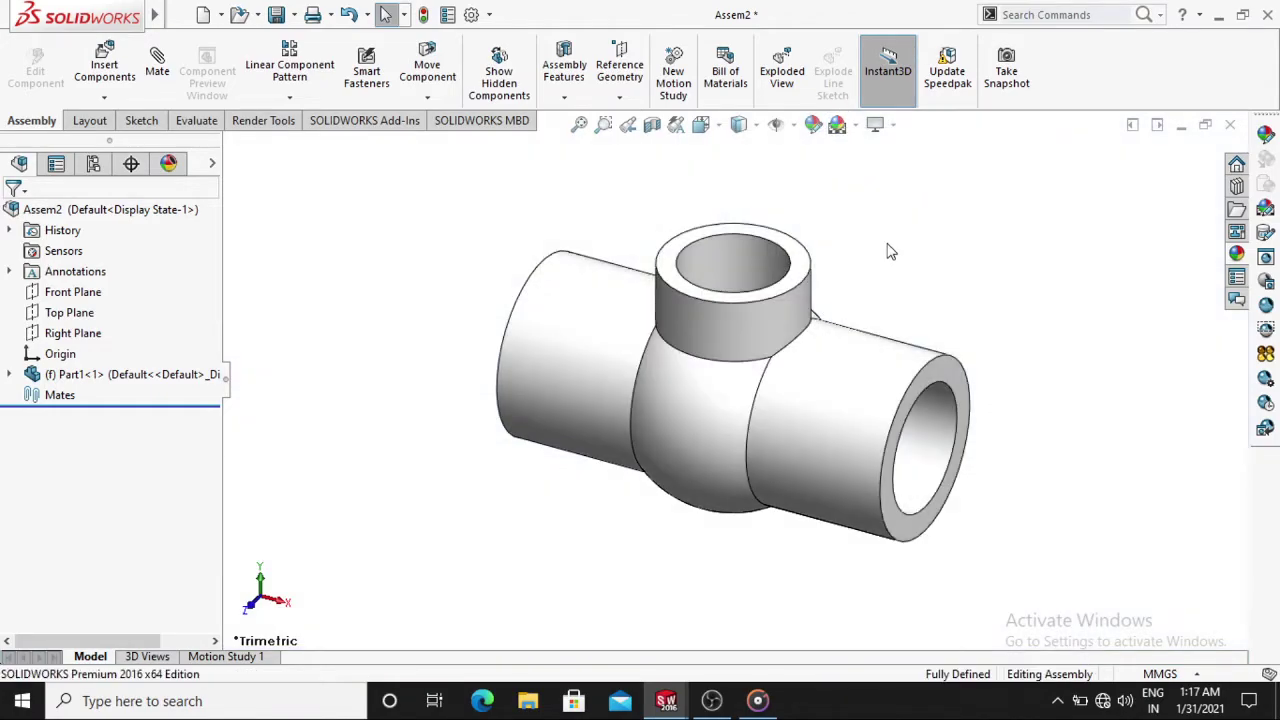
# Browse to load Part1 from the pipe valve folder as another component
pyautogui.click(104, 68)
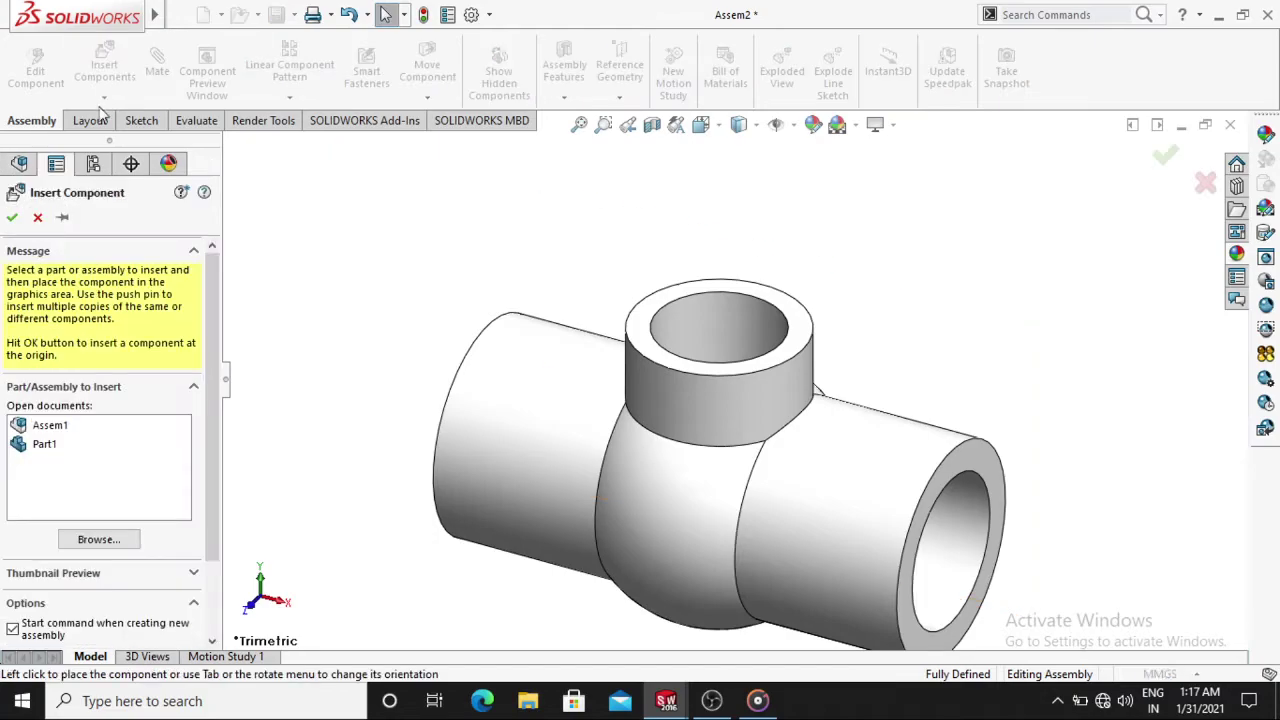
pyautogui.click(80, 541)
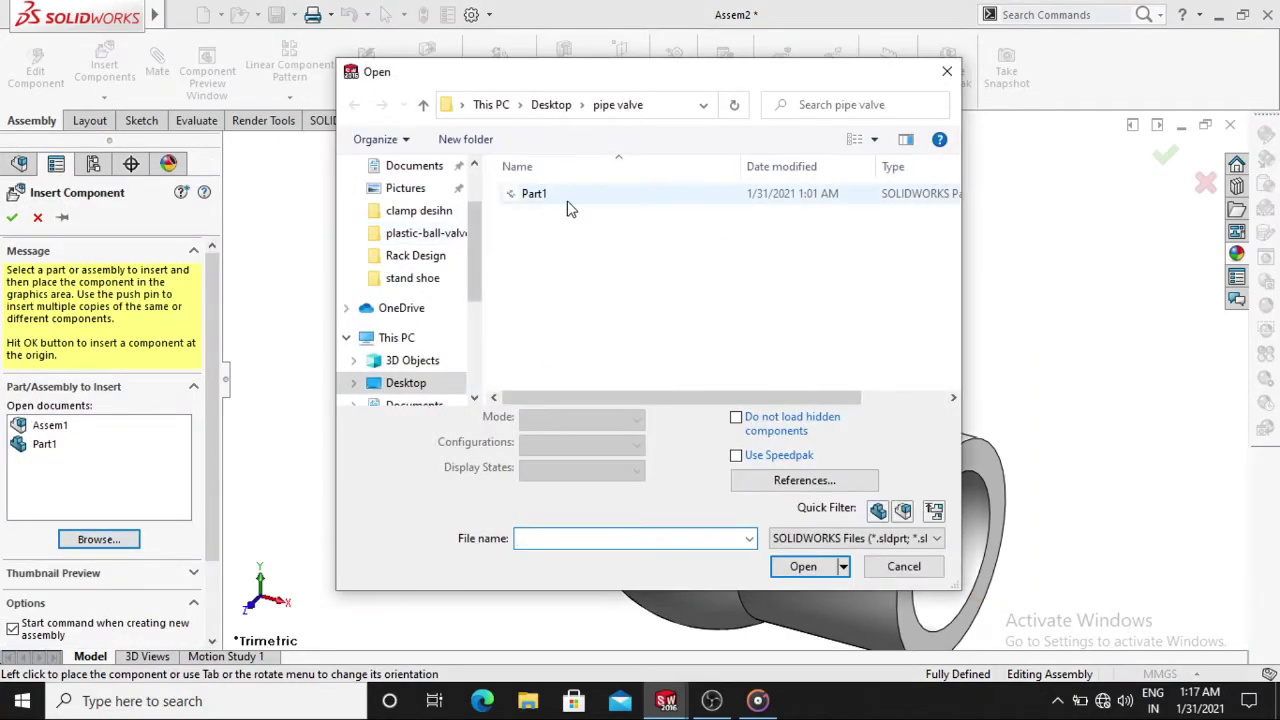
pyautogui.click(946, 71)
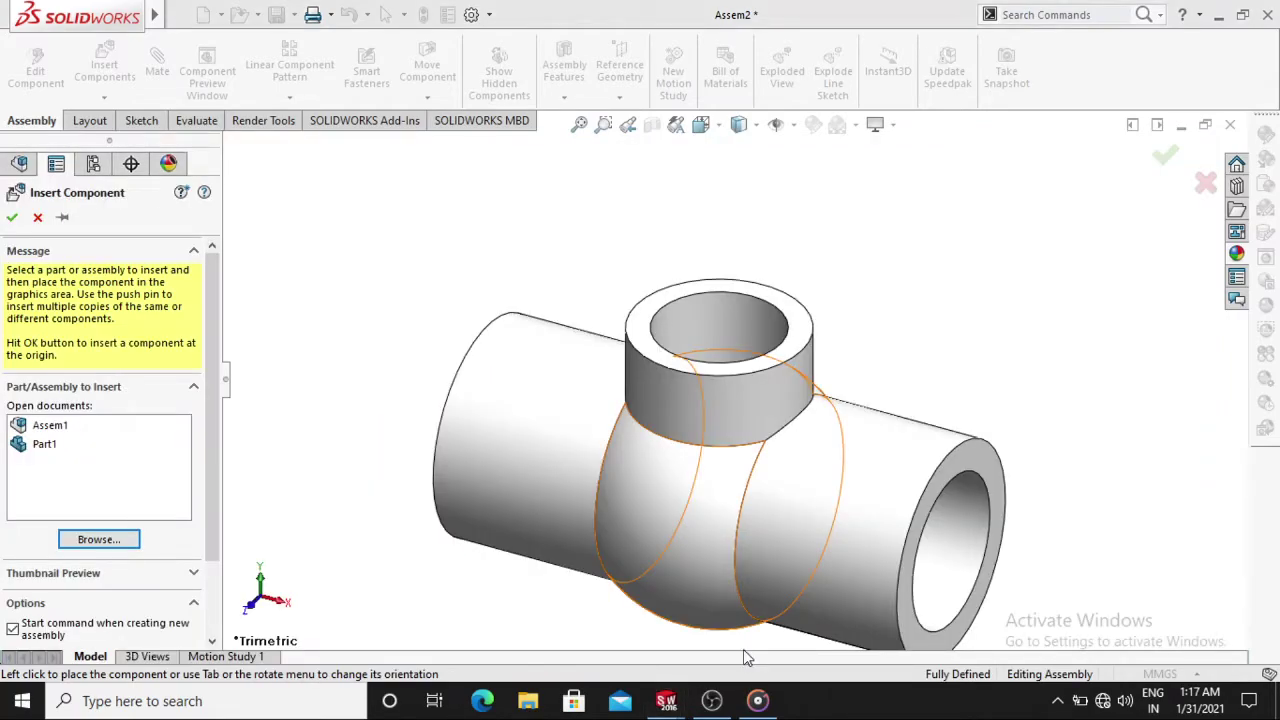
pyautogui.click(370, 266)
pyautogui.moveTo(666, 701)
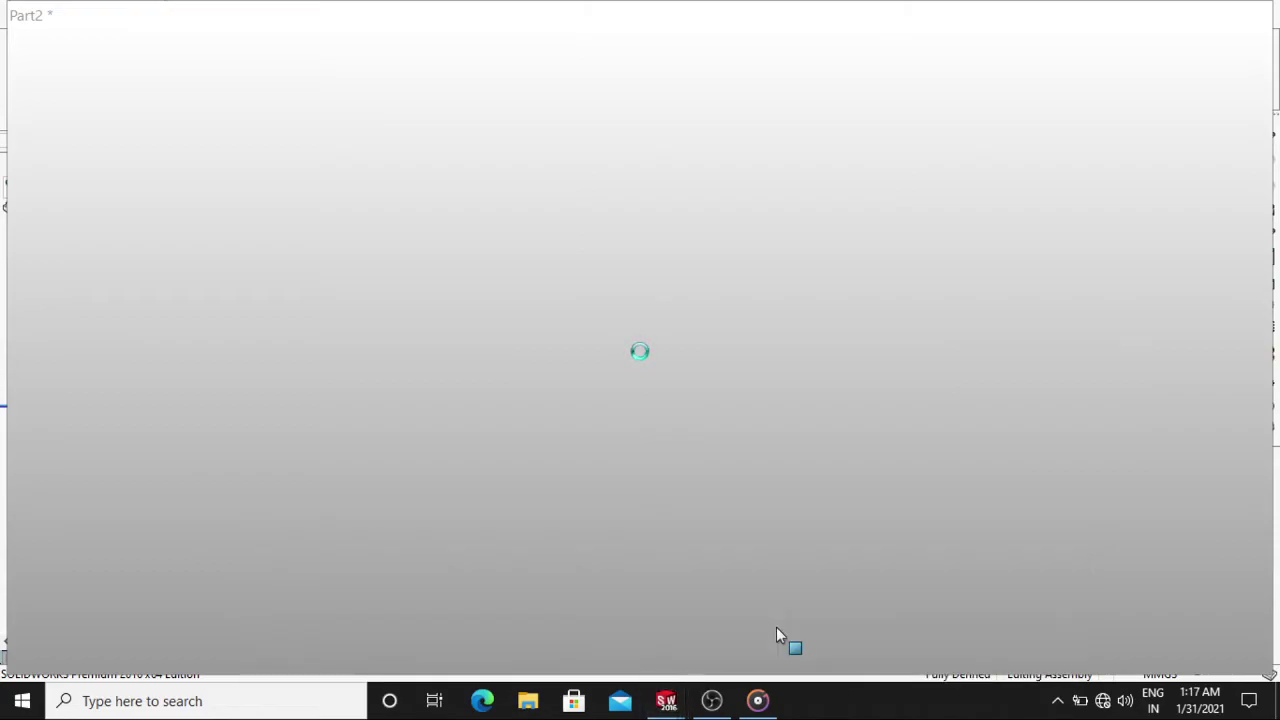
# Switch to the red handle part and save it as Part2 in pipe valve
pyautogui.hotkey('ctrl', 'Tab')
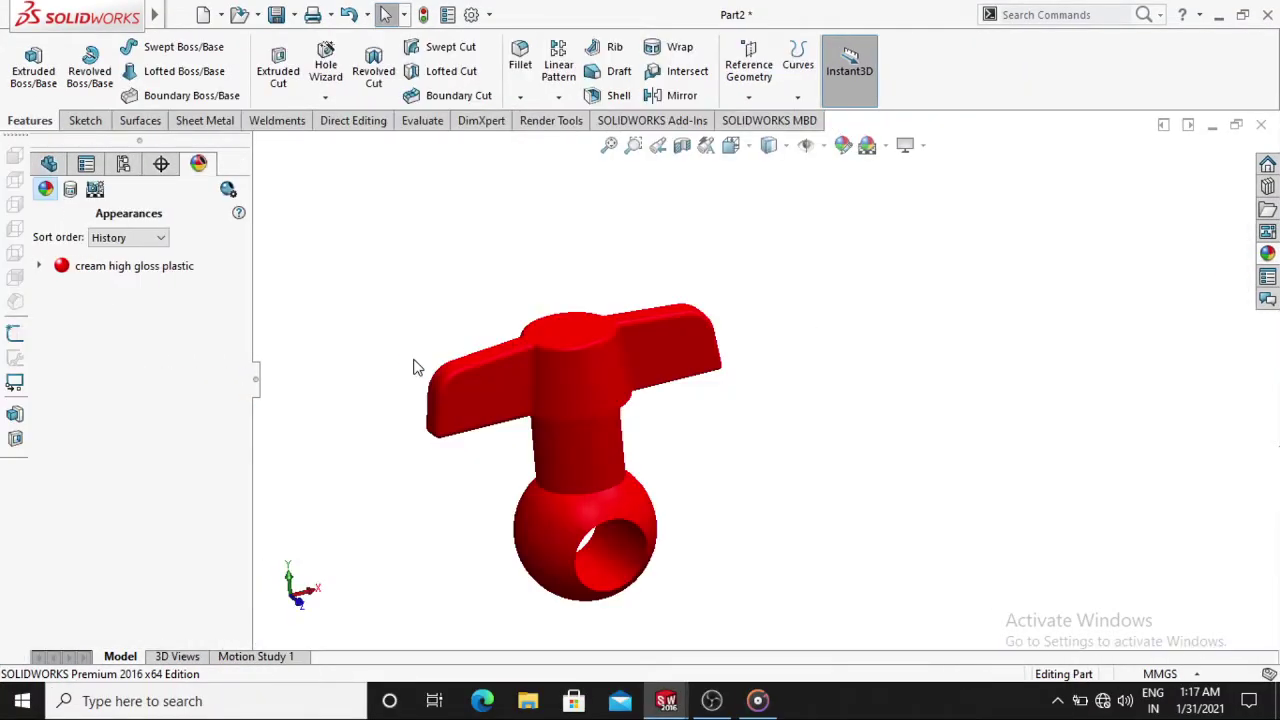
pyautogui.moveTo(414, 363)
pyautogui.mouseDown(button='middle')
pyautogui.moveTo(454, 460)
pyautogui.moveTo(497, 418)
pyautogui.moveTo(477, 443)
pyautogui.moveTo(469, 426)
pyautogui.mouseUp(button='middle')
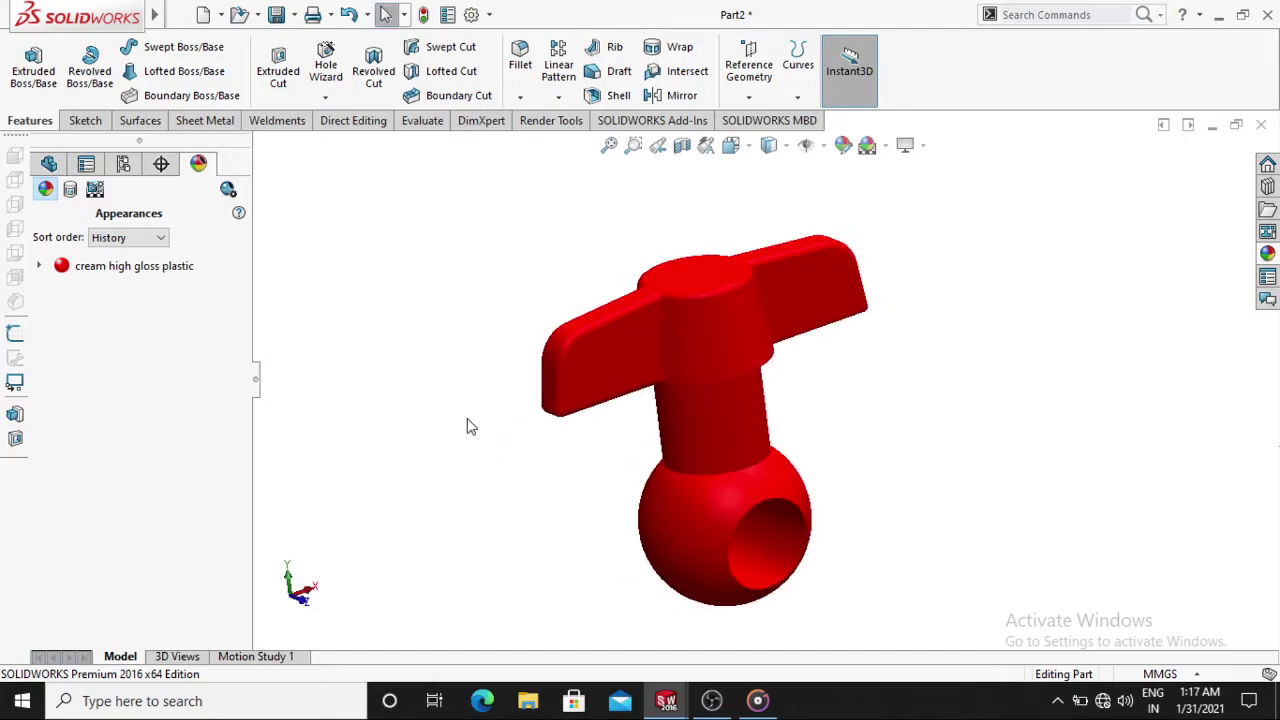
pyautogui.click(178, 14)
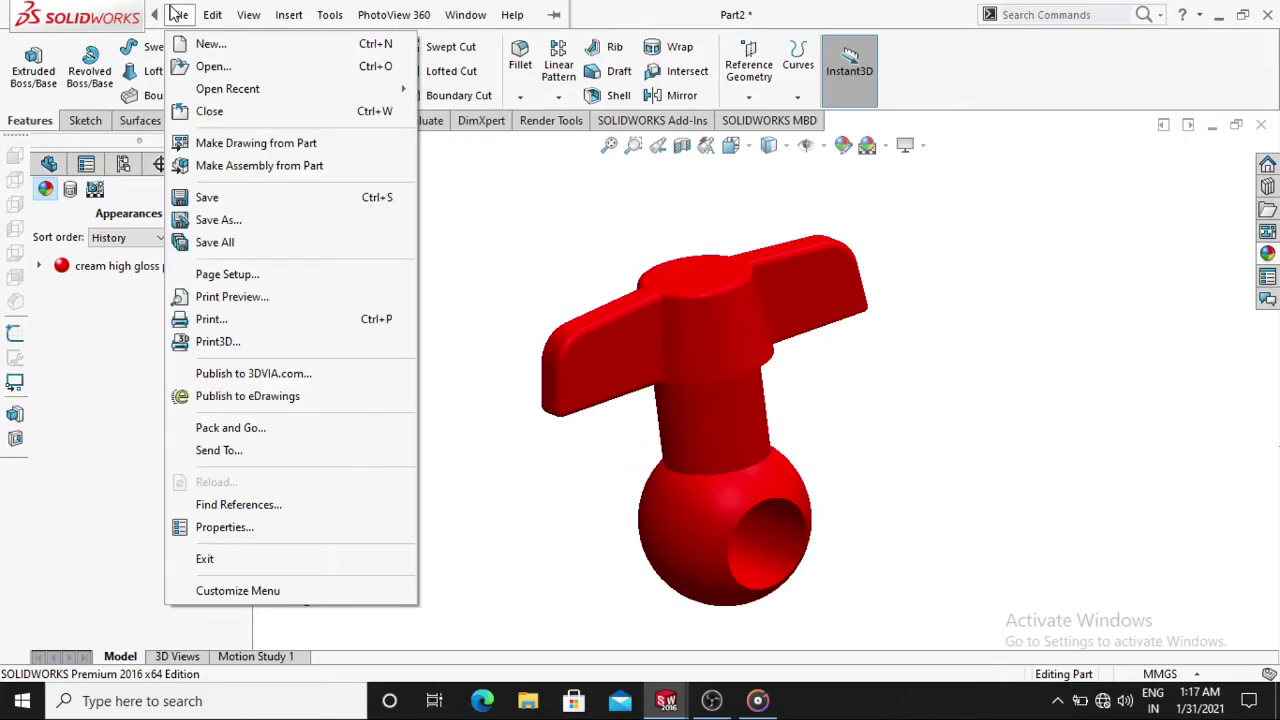
pyautogui.click(208, 220)
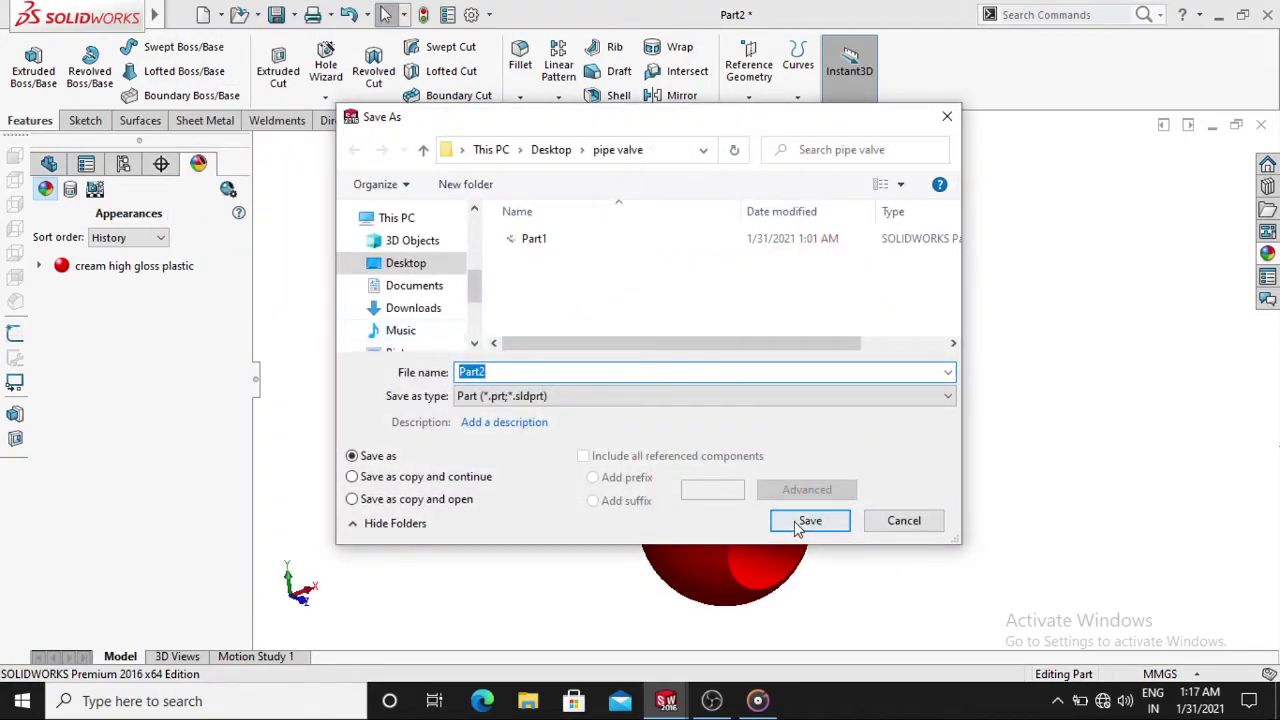
pyautogui.click(808, 517)
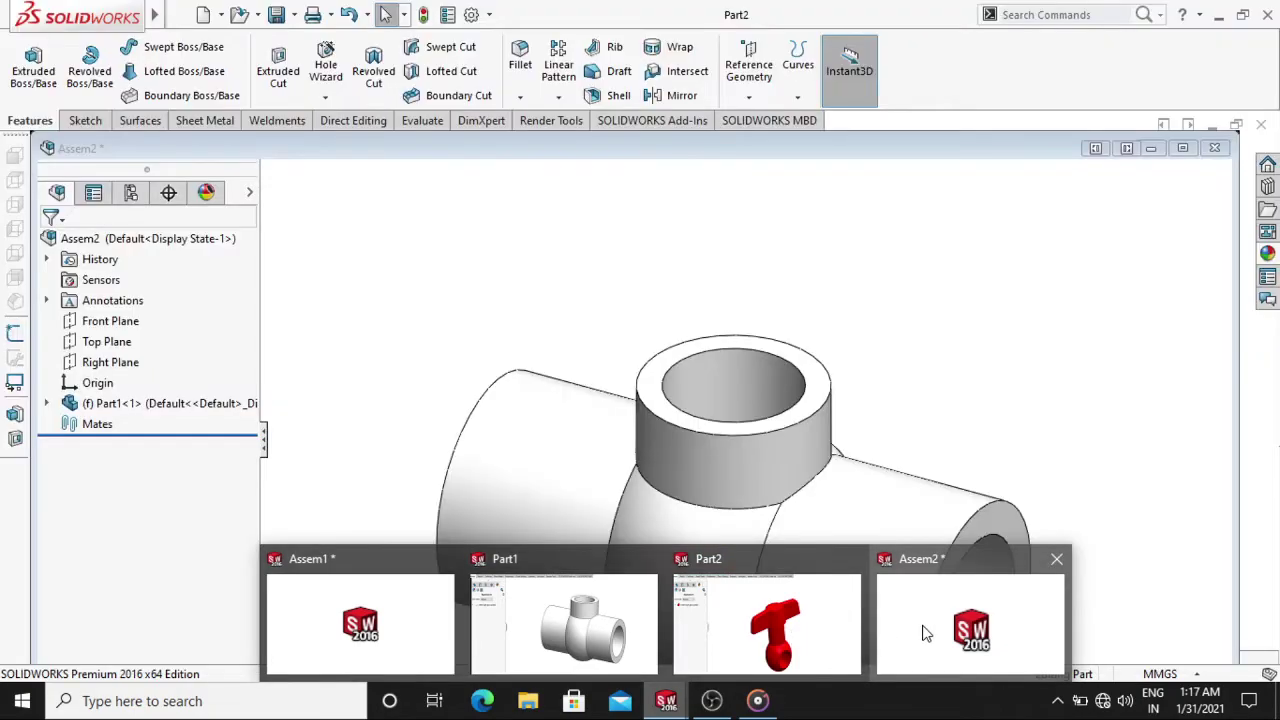
# Return to Assem2 and fit the fixed tee body Part1 in view
pyautogui.hotkey('ctrl', 'Tab')
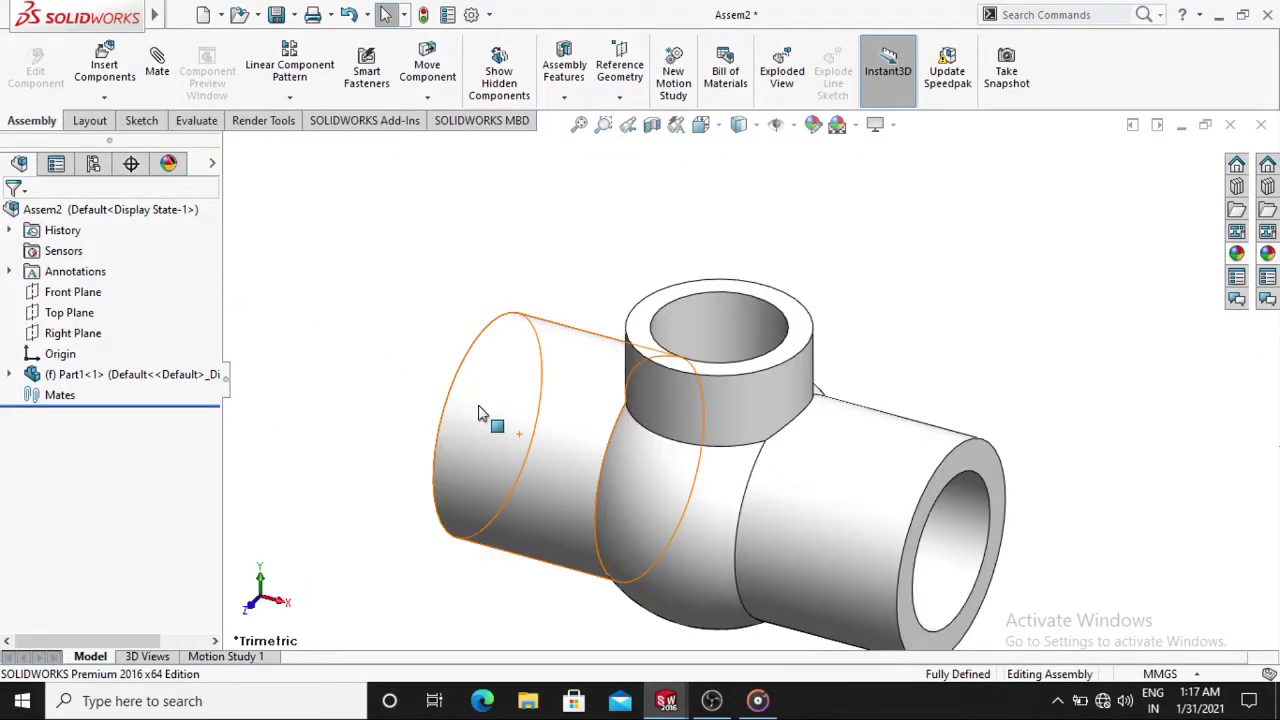
pyautogui.press('f')
pyautogui.scroll(-2, 760, 548)
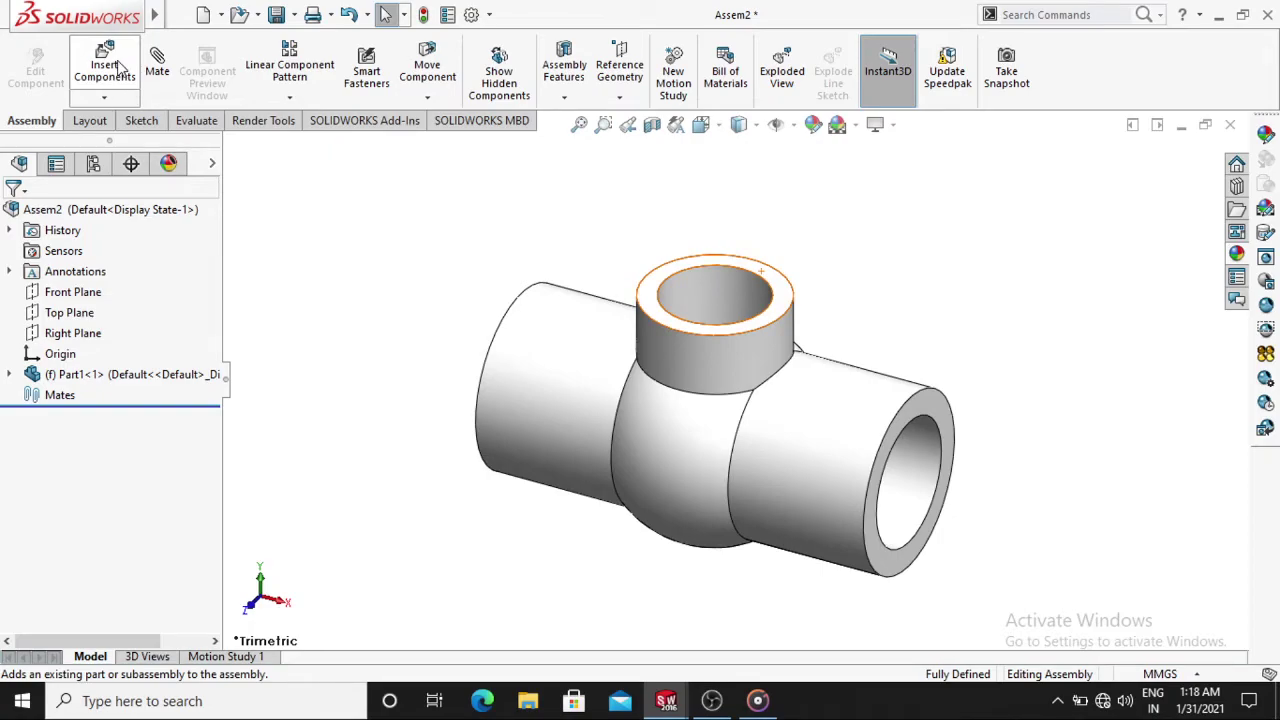
# Insert Part2, the red ball-handle, from open documents beside the tee body
pyautogui.click(117, 66)
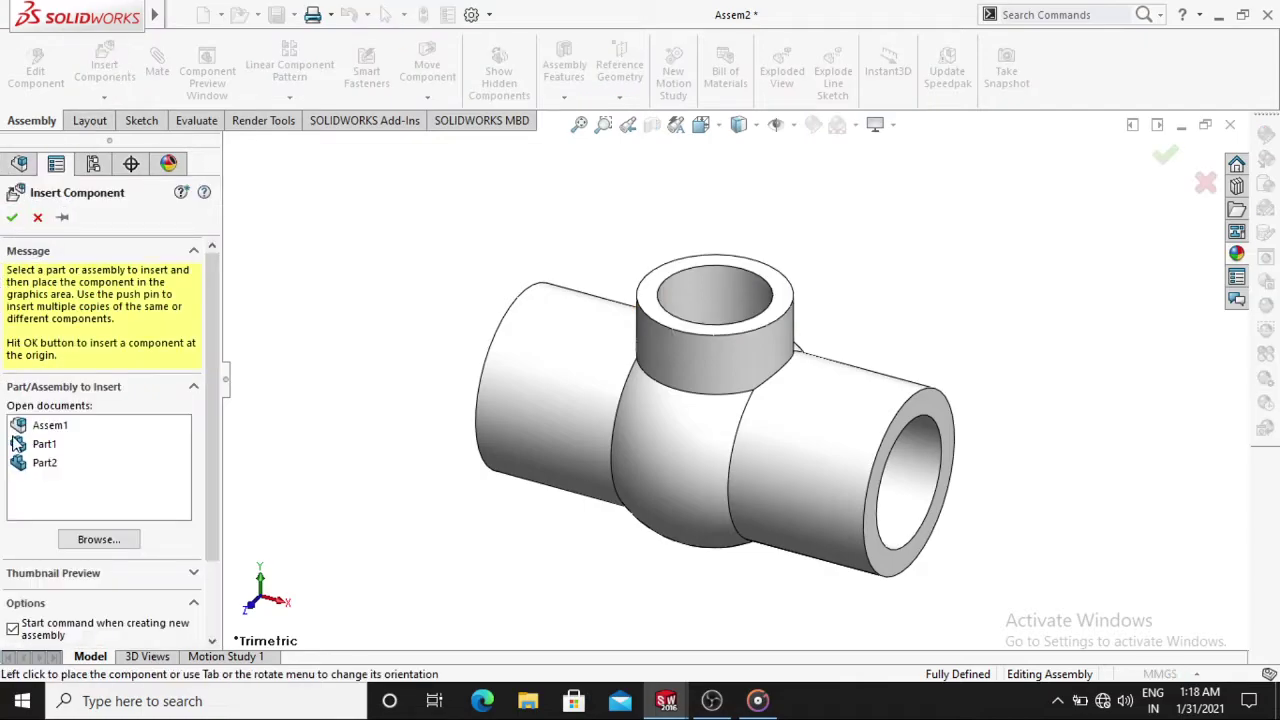
pyautogui.click(40, 463)
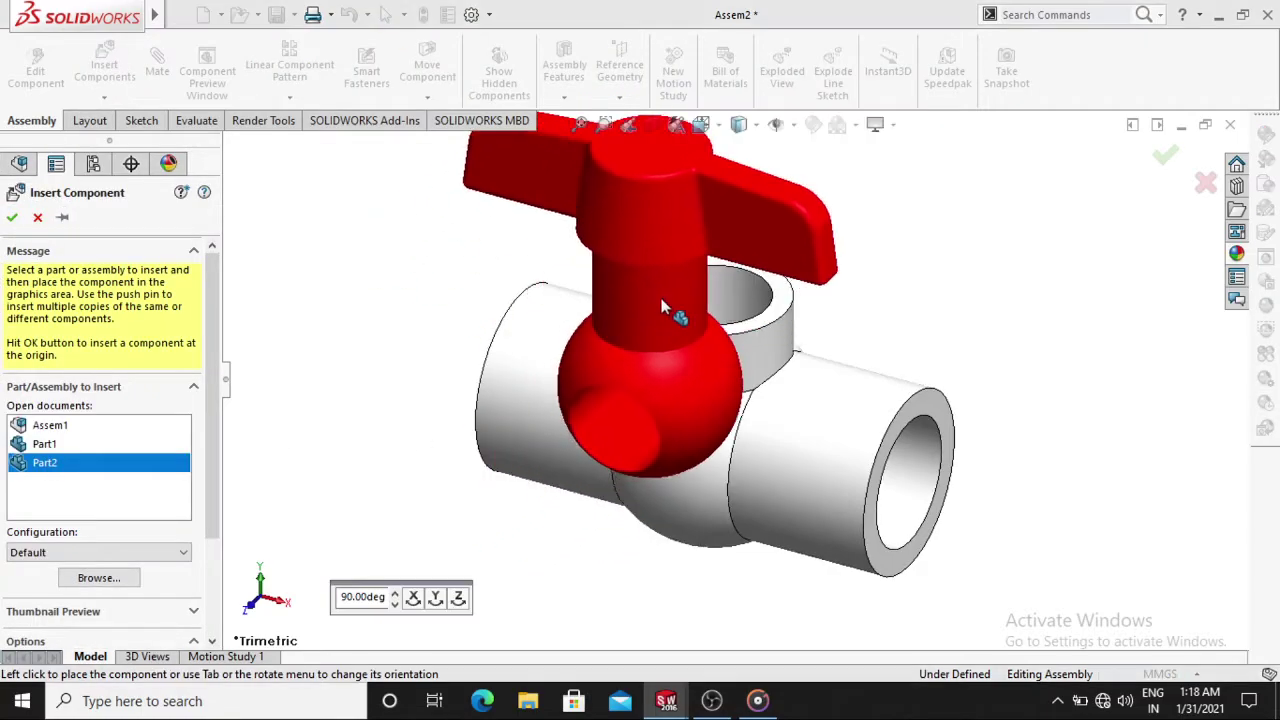
pyautogui.click(604, 363)
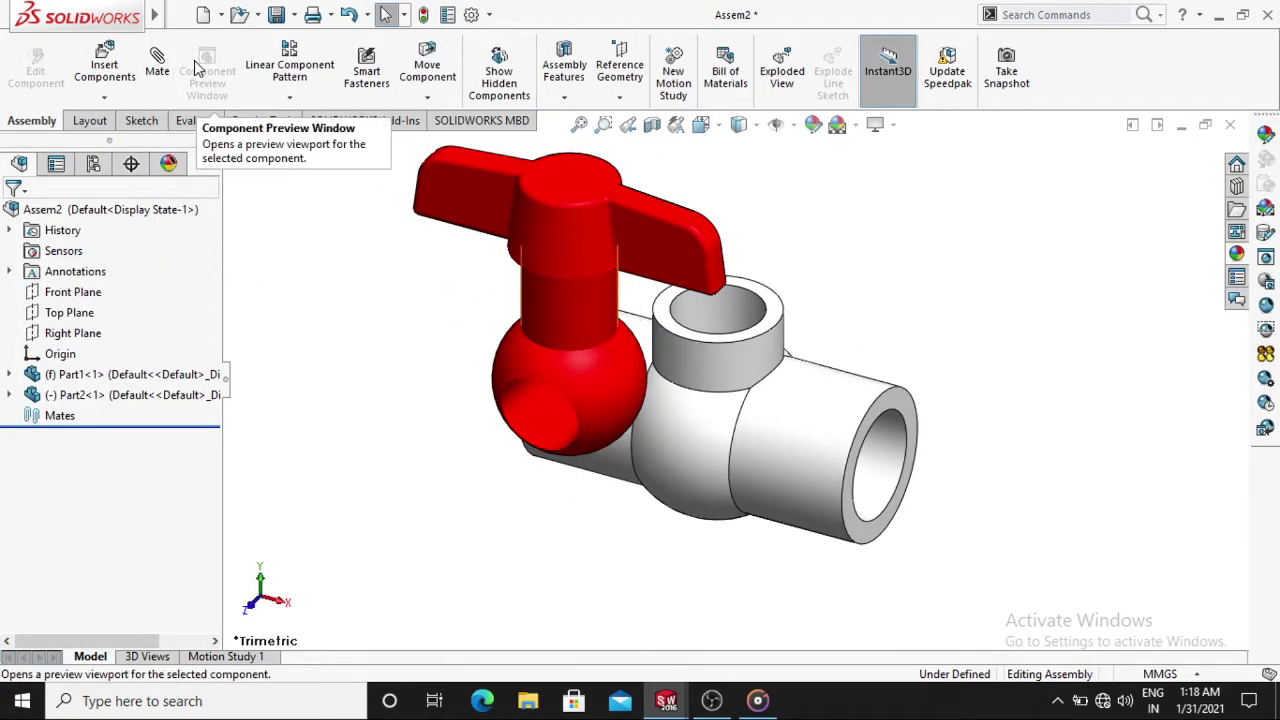
# Add a Concentric mate between the tee body's neck face and the red handle's stem
pyautogui.click(157, 62)
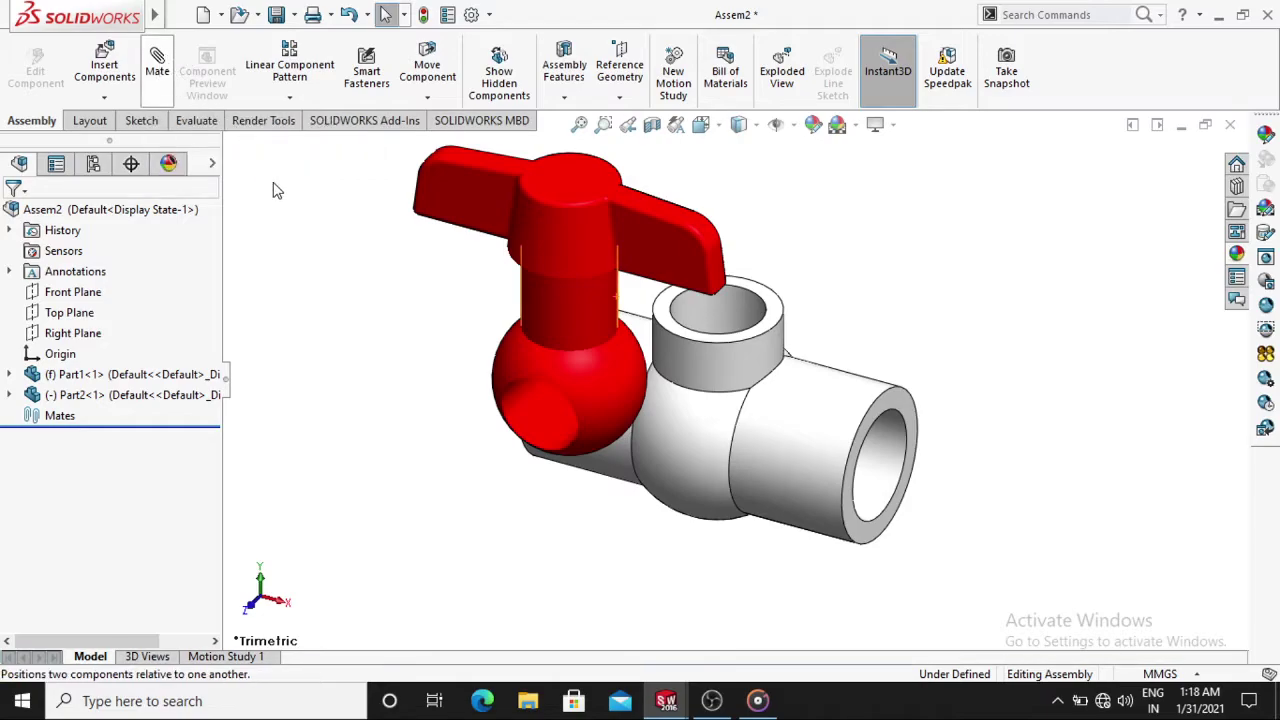
pyautogui.click(729, 317)
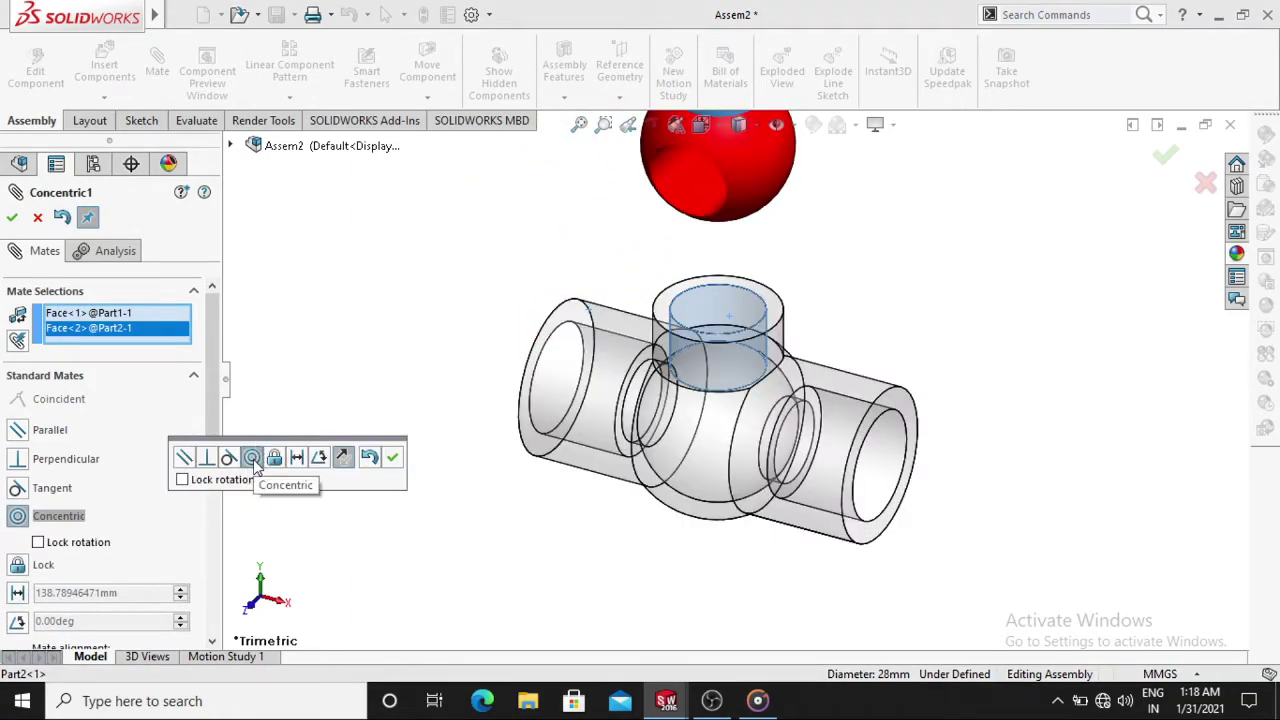
pyautogui.click(392, 457)
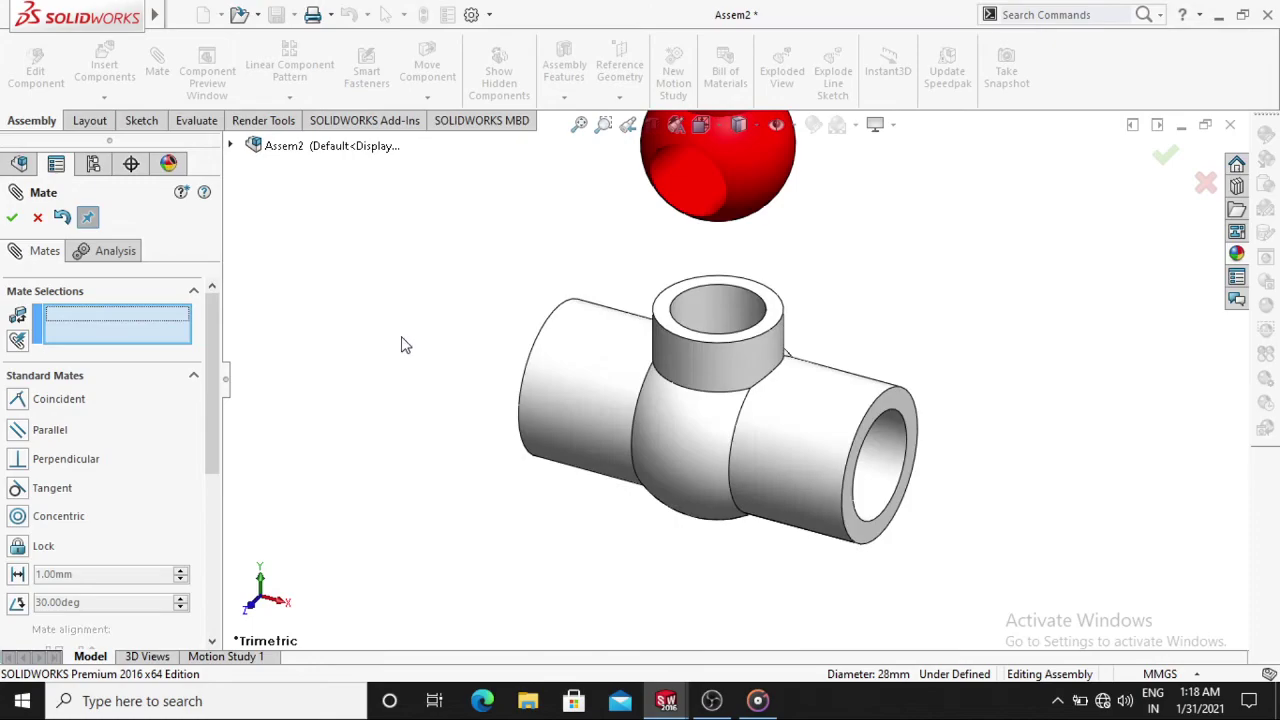
pyautogui.press('f')
# Close the mate and drag the red handle up along the neck axis
pyautogui.moveTo(713, 272)
pyautogui.mouseDown()
pyautogui.moveTo(758, 340)
pyautogui.moveTo(733, 432)
pyautogui.mouseUp()
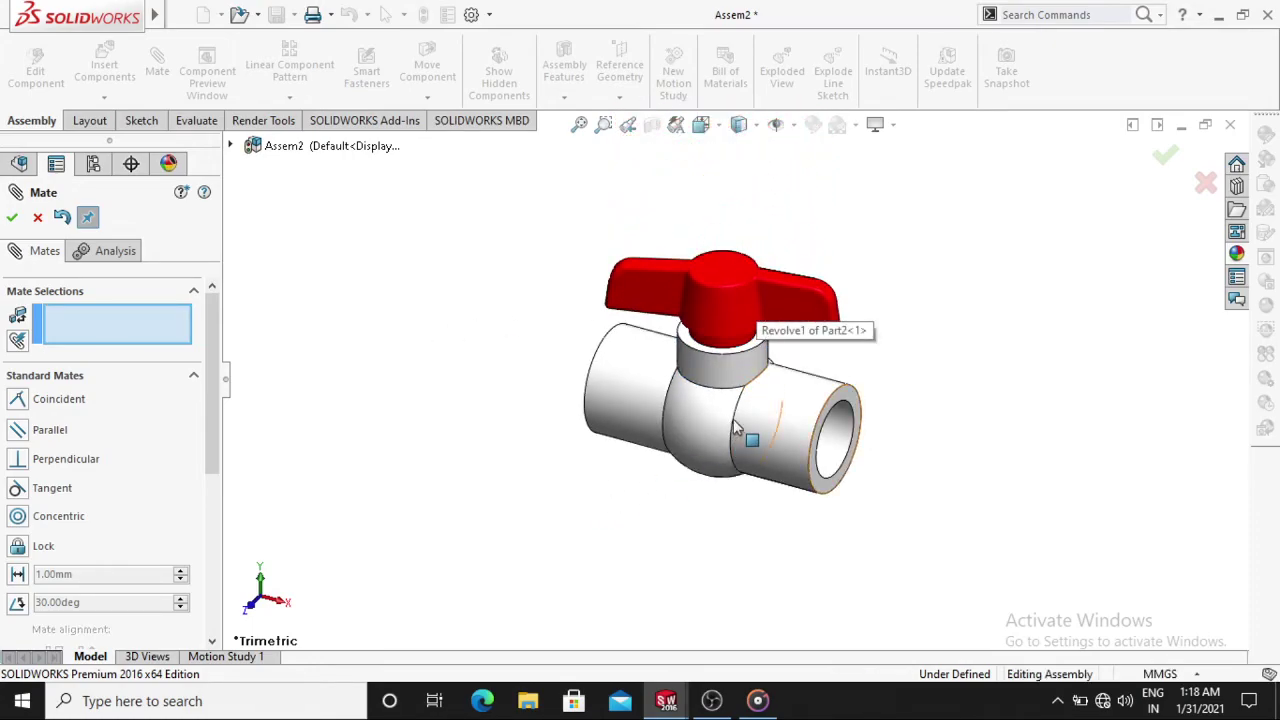
pyautogui.scroll(-3, 734, 323)
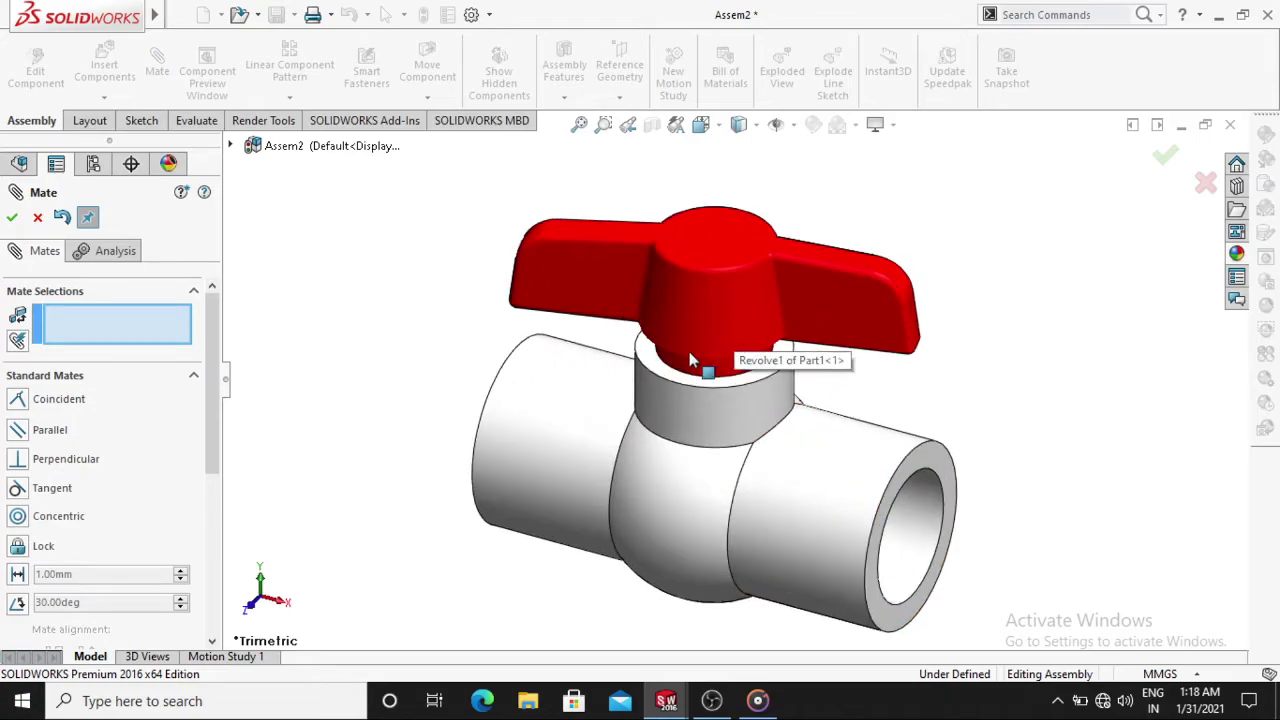
pyautogui.moveTo(380, 438)
pyautogui.mouseDown(button='middle')
pyautogui.moveTo(299, 371)
pyautogui.moveTo(338, 401)
pyautogui.moveTo(383, 400)
pyautogui.moveTo(403, 363)
pyautogui.mouseUp(button='middle')
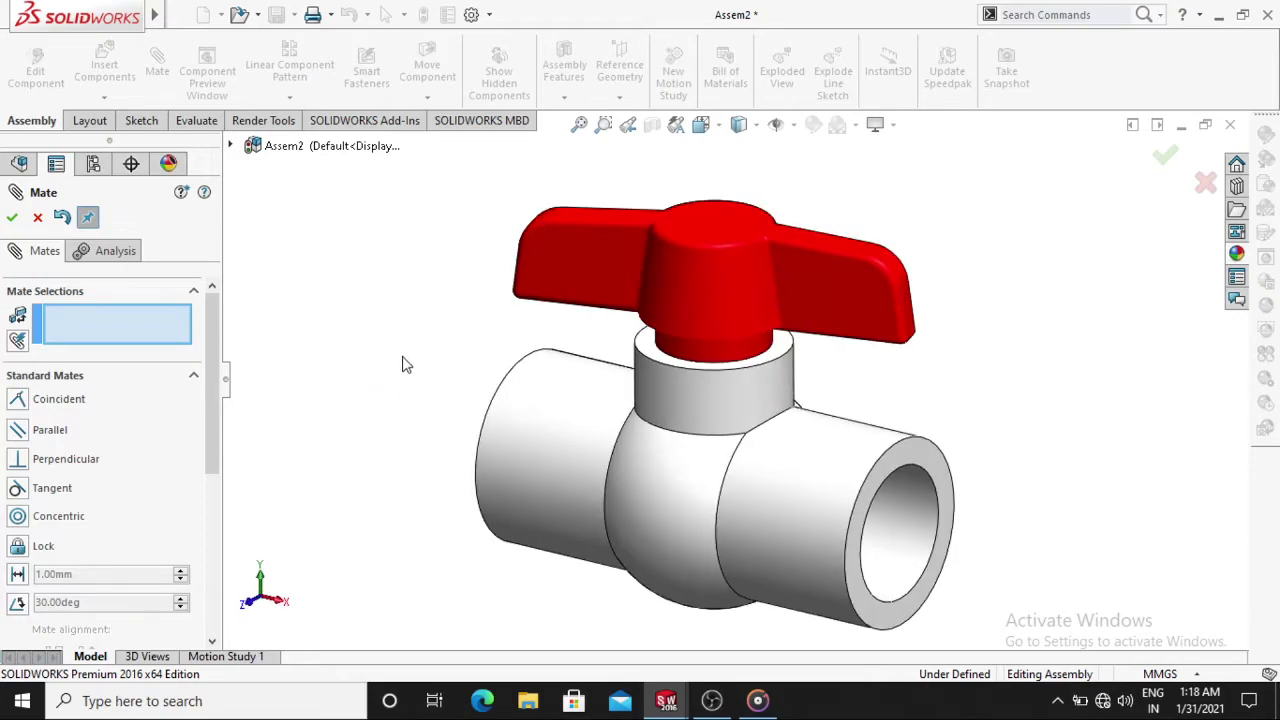
pyautogui.click(11, 218)
pyautogui.scroll(2, 611, 424)
pyautogui.moveTo(723, 312); pyautogui.dragTo(771, 122)
# Set Part1 to transparent with Change Transparency, then start another mate
pyautogui.click(877, 289)
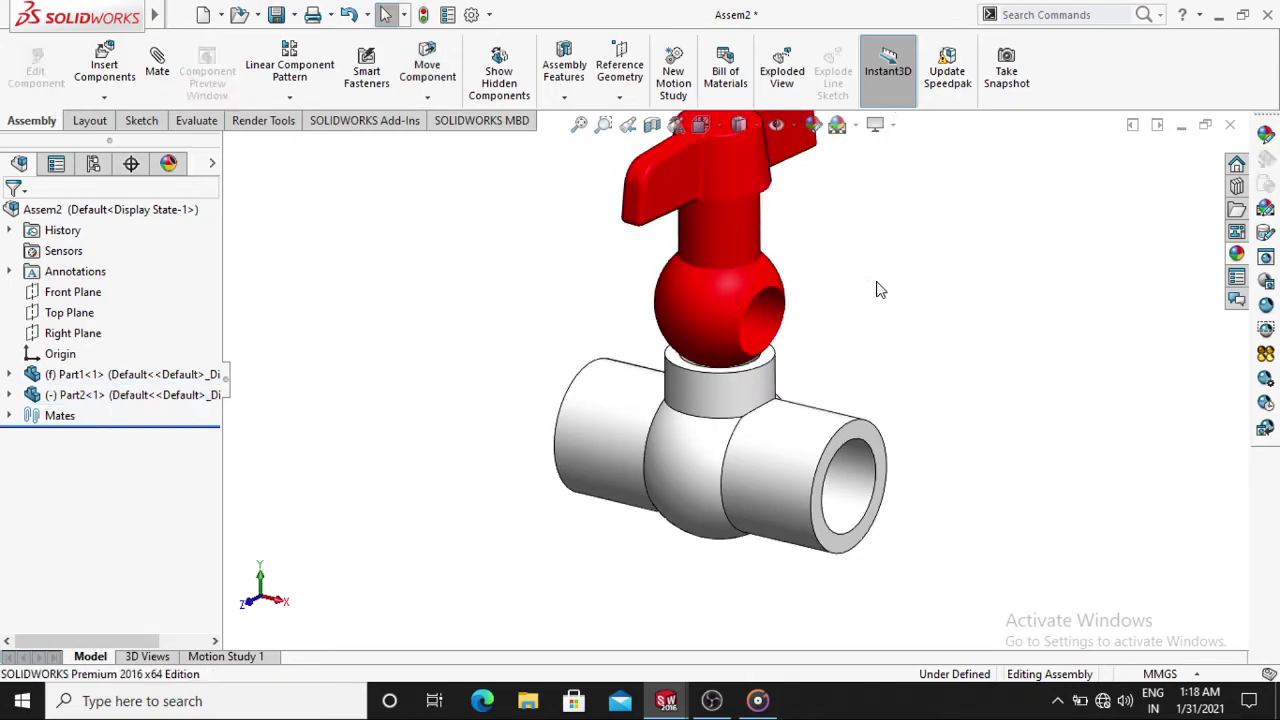
pyautogui.moveTo(877, 289); pyautogui.dragTo(851, 337, button='middle')
pyautogui.rightClick(739, 506)
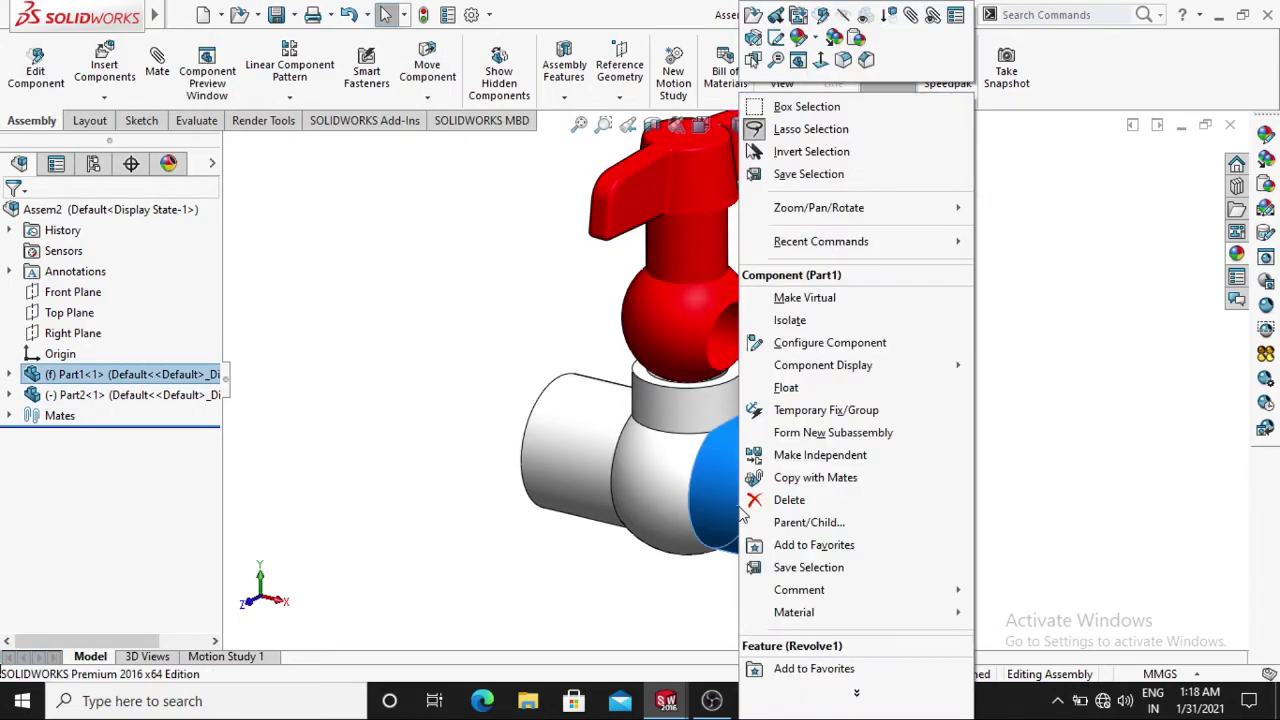
pyautogui.click(870, 22)
pyautogui.click(911, 329)
pyautogui.moveTo(911, 329); pyautogui.dragTo(919, 318, button='middle')
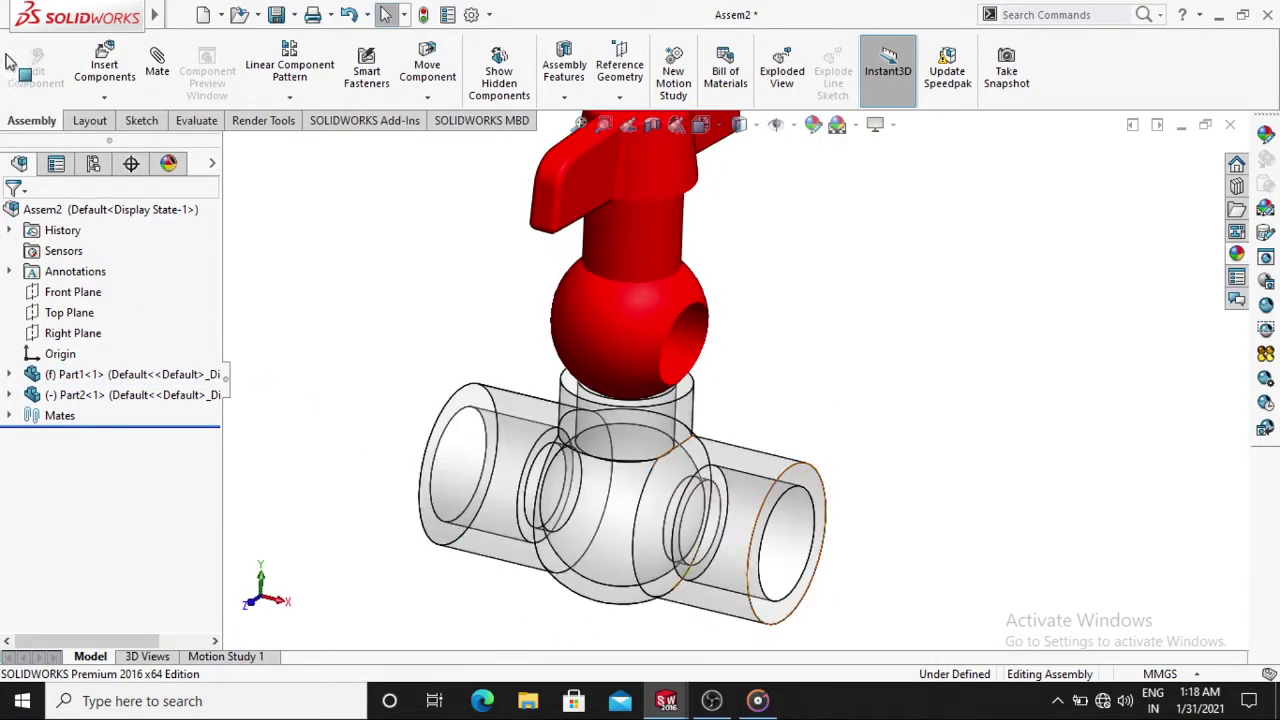
pyautogui.click(156, 62)
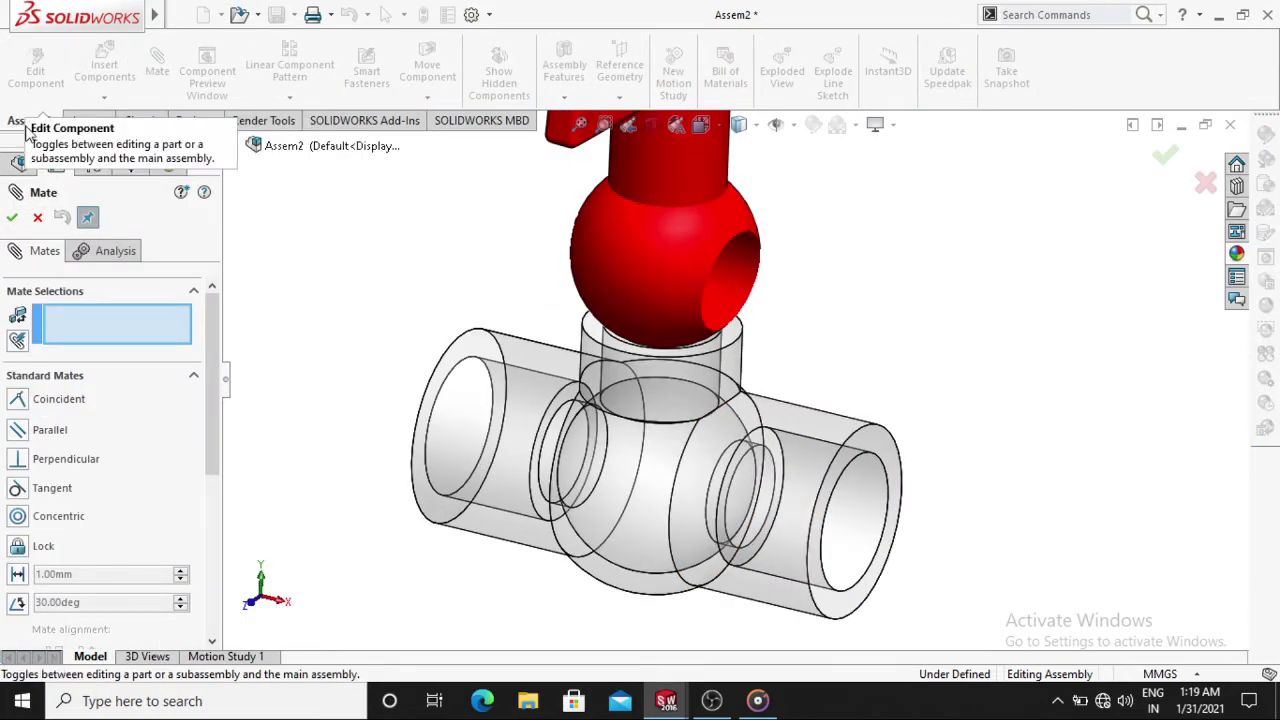
# Pick the body's spherical inner cavity face for the mate, then remove it again
pyautogui.click(640, 530)
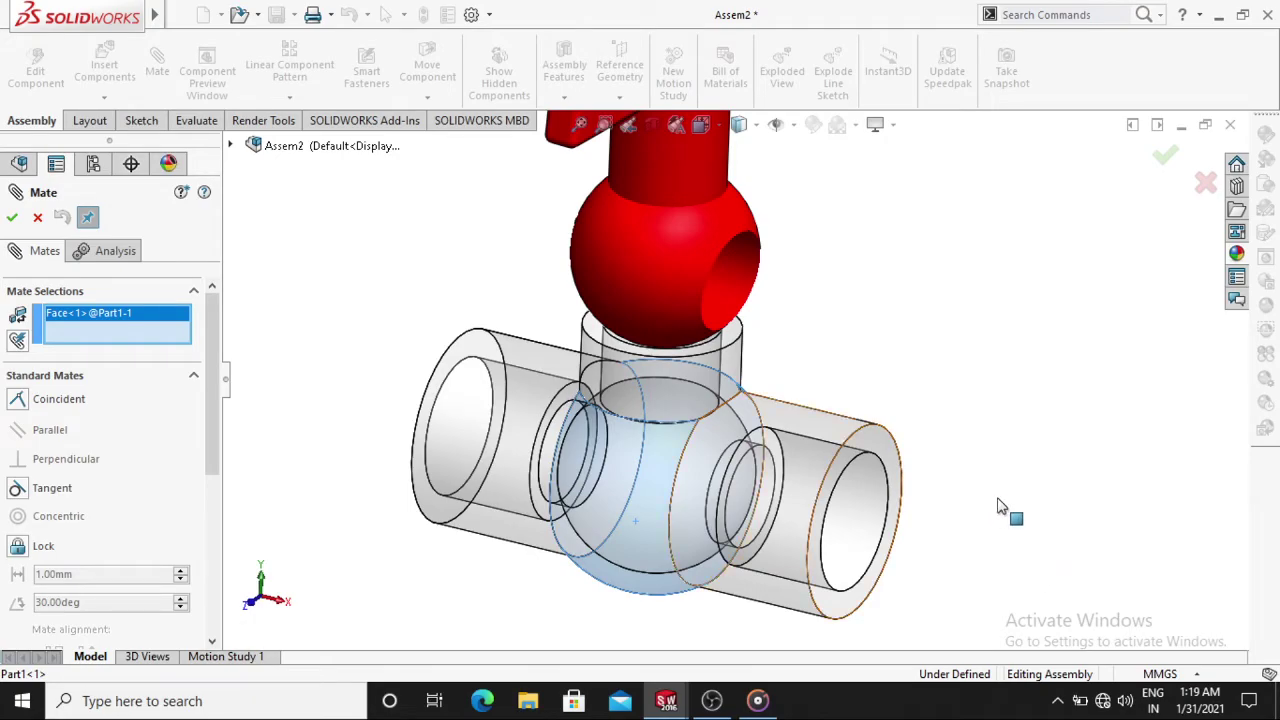
pyautogui.moveTo(1000, 507); pyautogui.dragTo(684, 259, button='middle')
pyautogui.moveTo(986, 429)
pyautogui.mouseDown(button='middle')
pyautogui.moveTo(1023, 445)
pyautogui.moveTo(1011, 424)
pyautogui.mouseUp(button='middle')
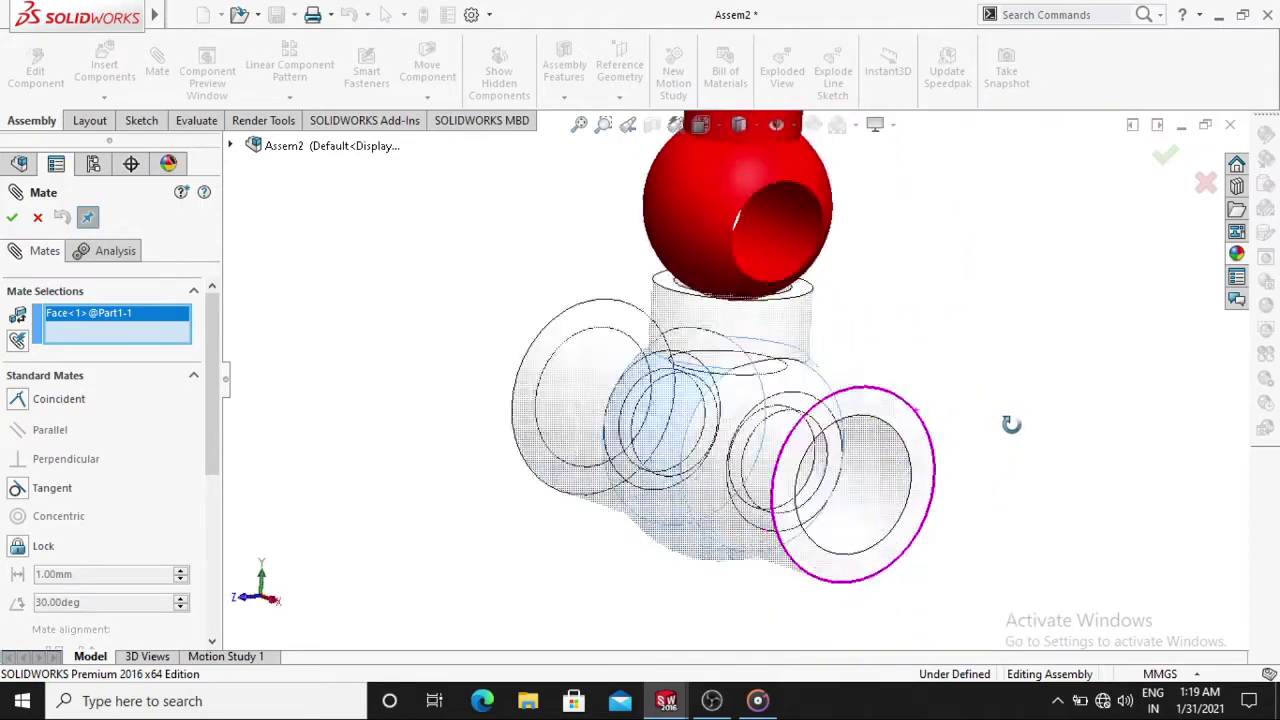
pyautogui.moveTo(1011, 424); pyautogui.dragTo(1054, 480, button='middle')
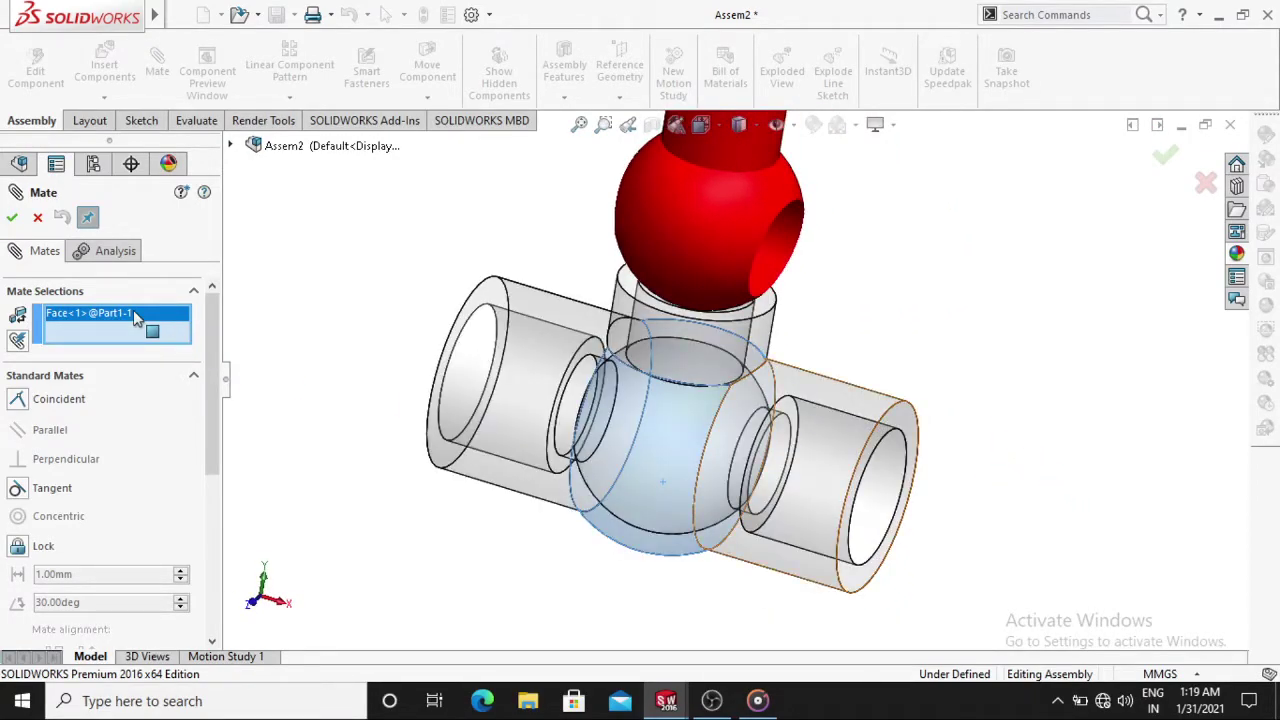
pyautogui.rightClick(135, 313)
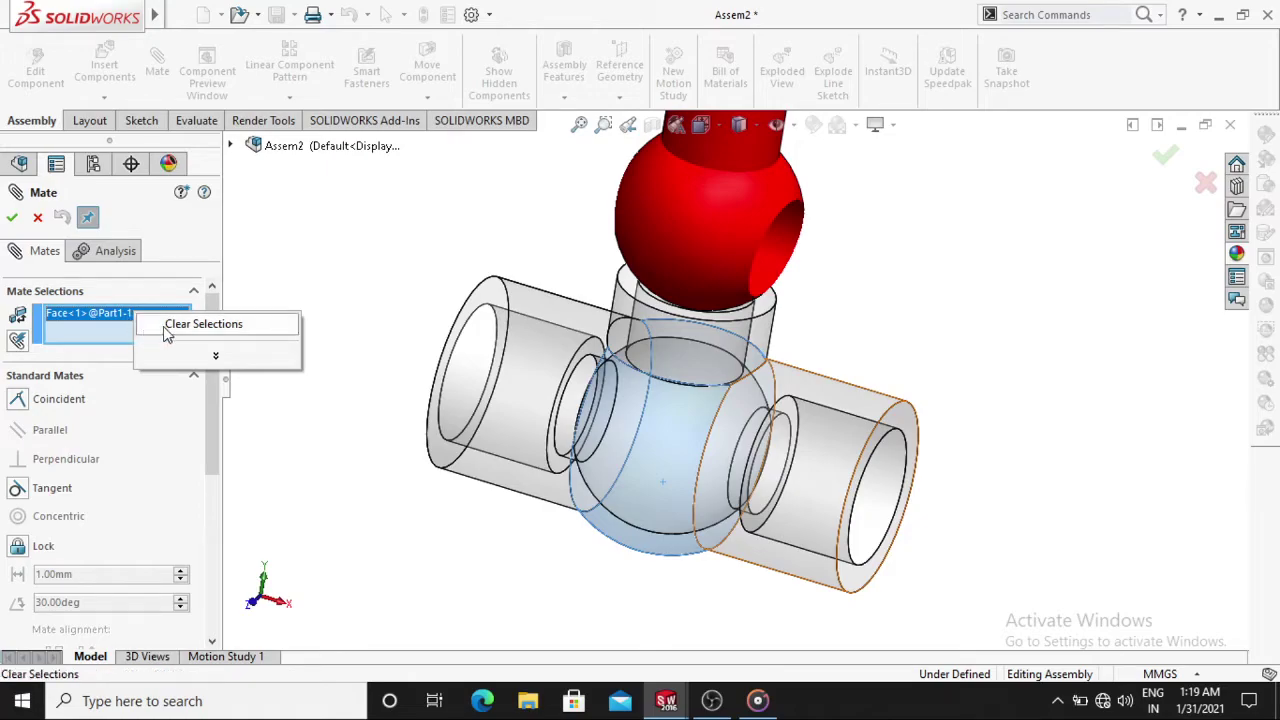
pyautogui.click(985, 534)
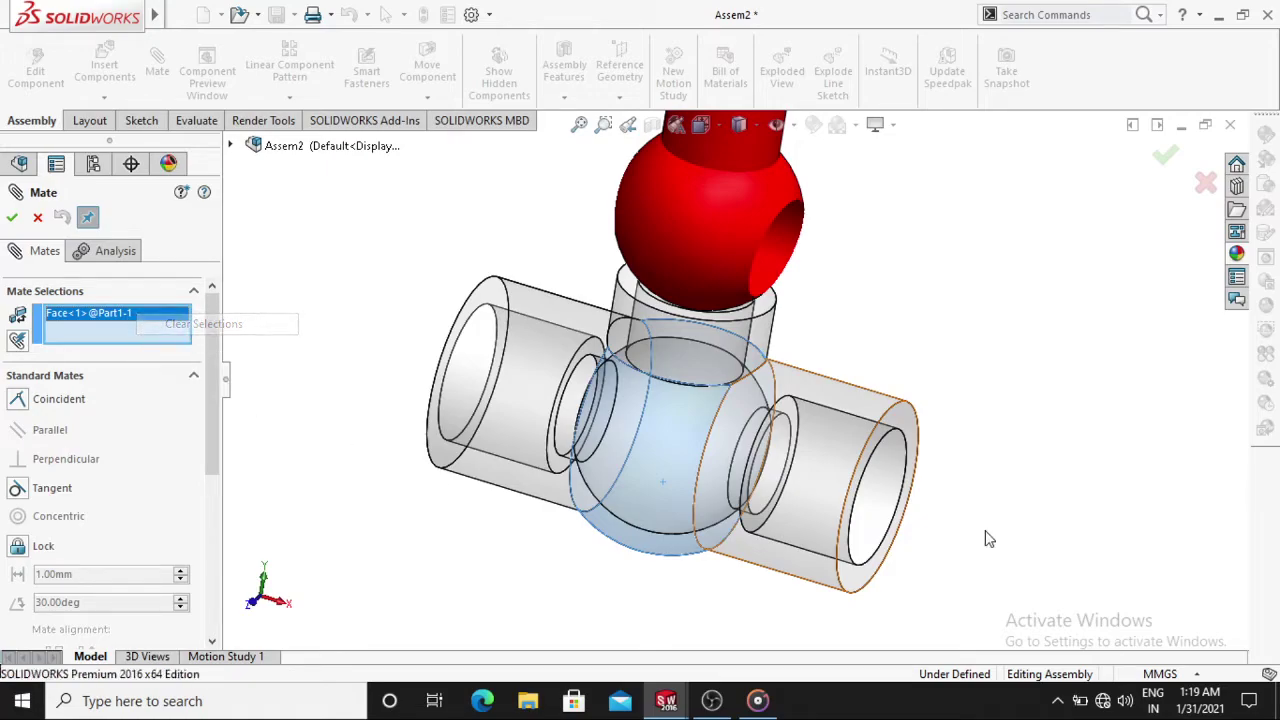
pyautogui.click(1041, 466)
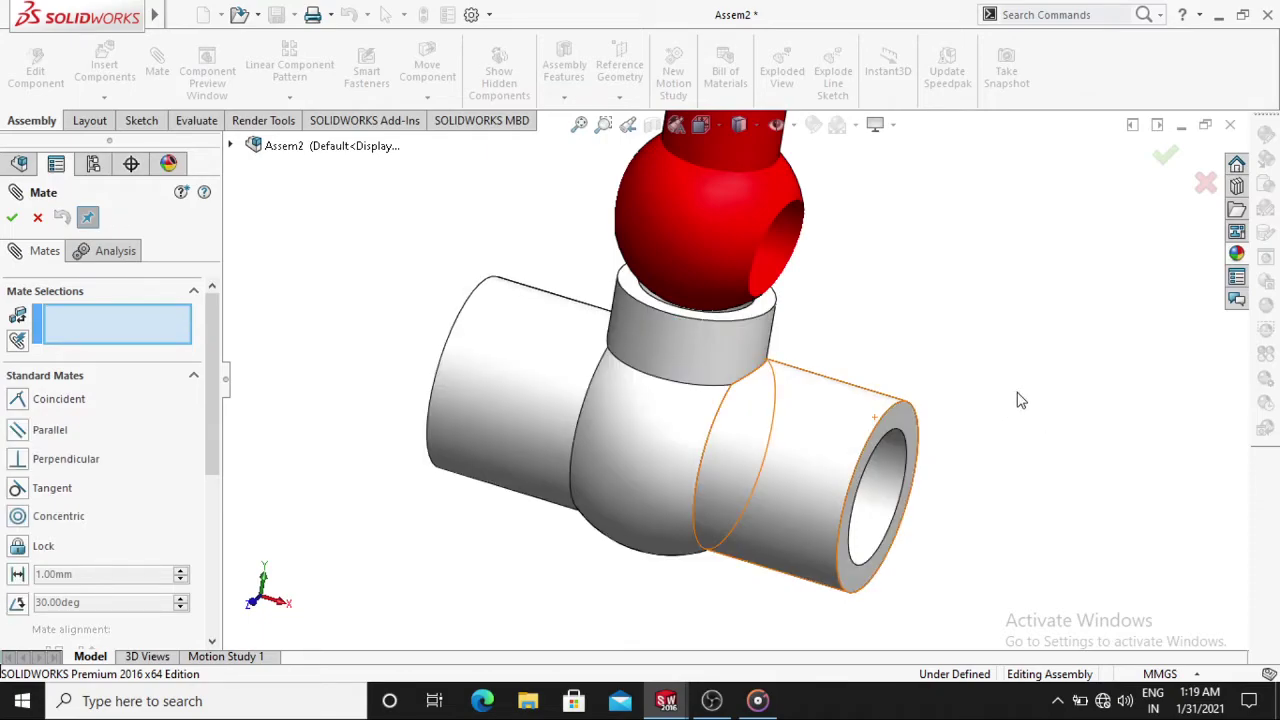
# Select the body's hidden inner face, then cancel the mate without applying it
pyautogui.moveTo(990, 354)
pyautogui.mouseDown(button='middle')
pyautogui.moveTo(1057, 443)
pyautogui.moveTo(1044, 437)
pyautogui.mouseUp(button='middle')
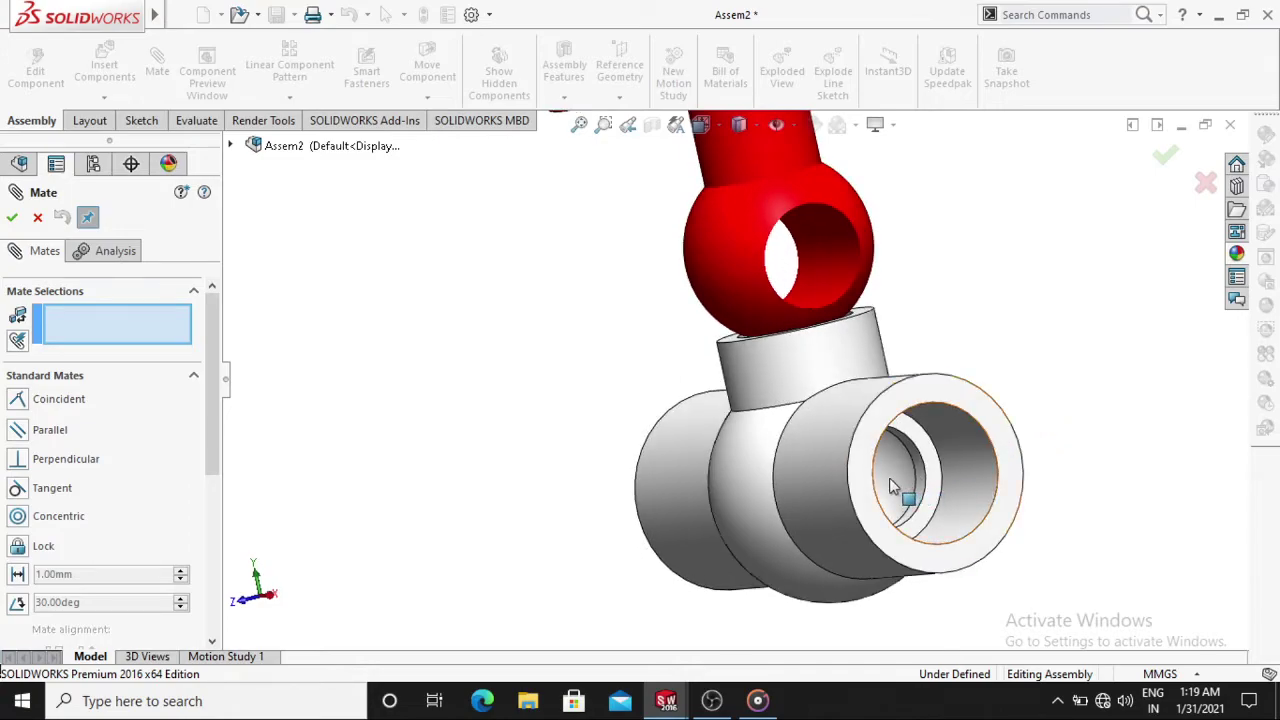
pyautogui.click(1088, 325)
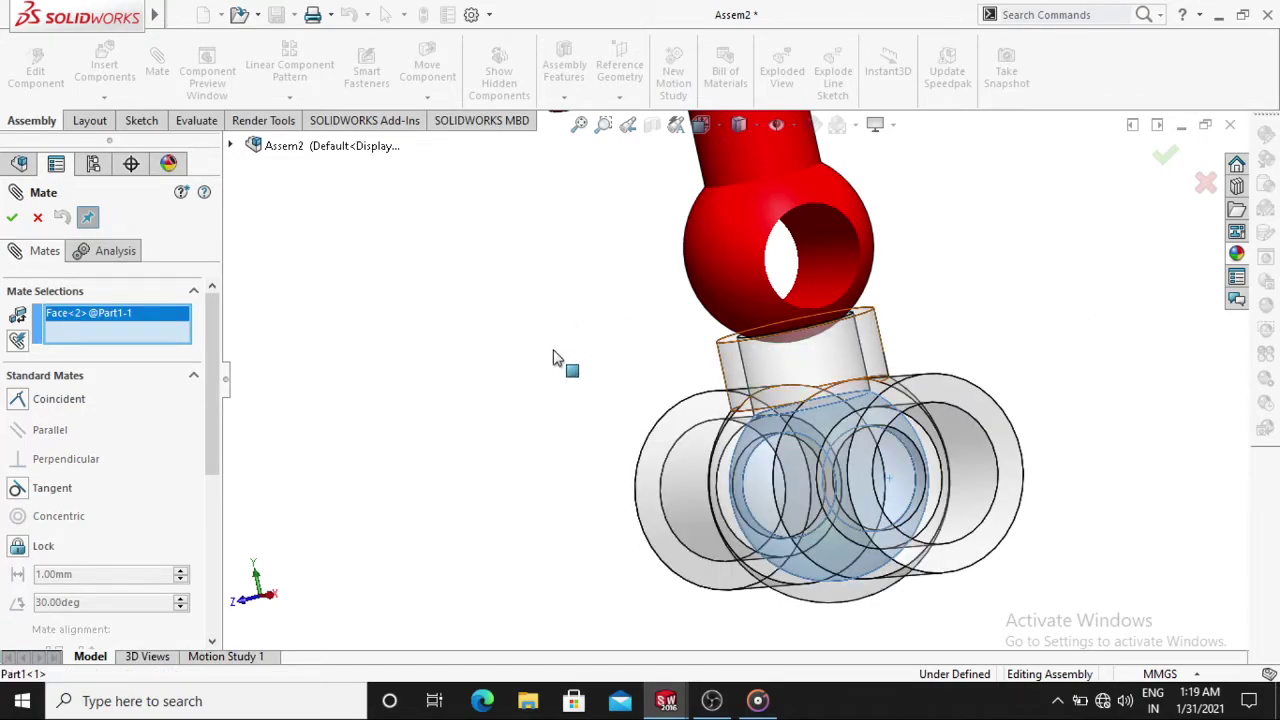
pyautogui.moveTo(556, 358); pyautogui.dragTo(699, 217, button='middle')
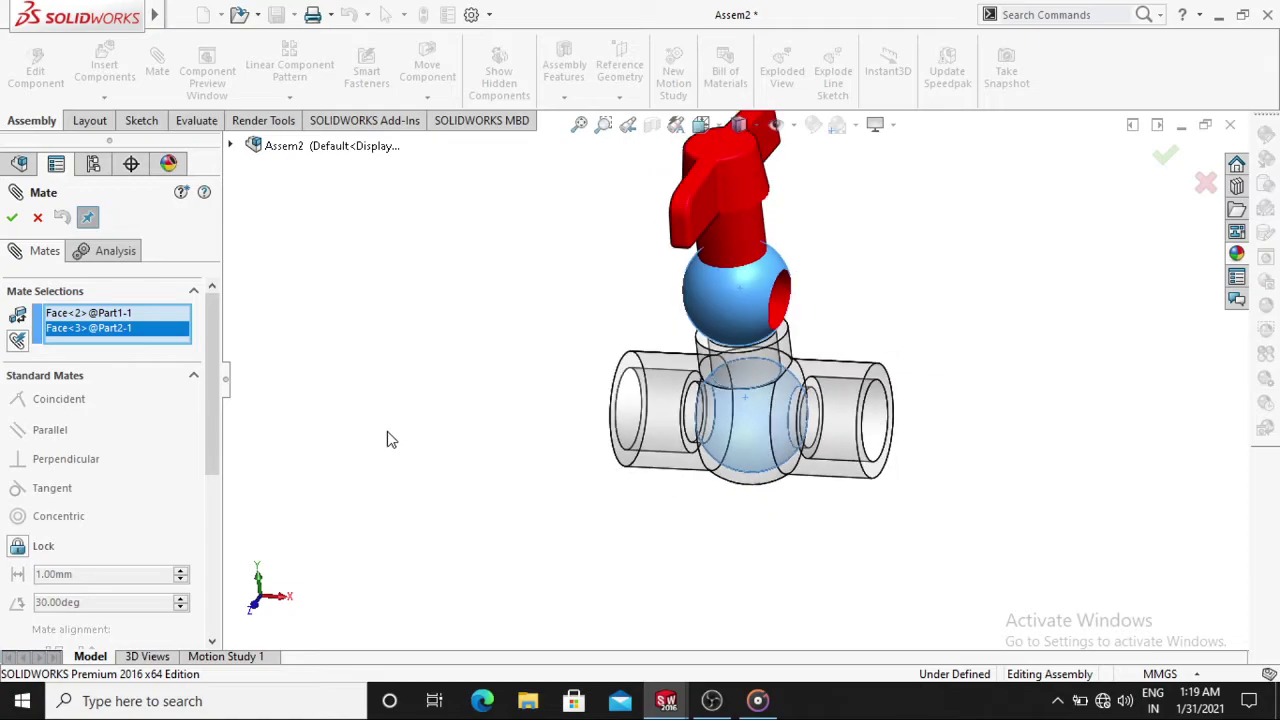
pyautogui.moveTo(387, 431); pyautogui.dragTo(363, 433, button='middle')
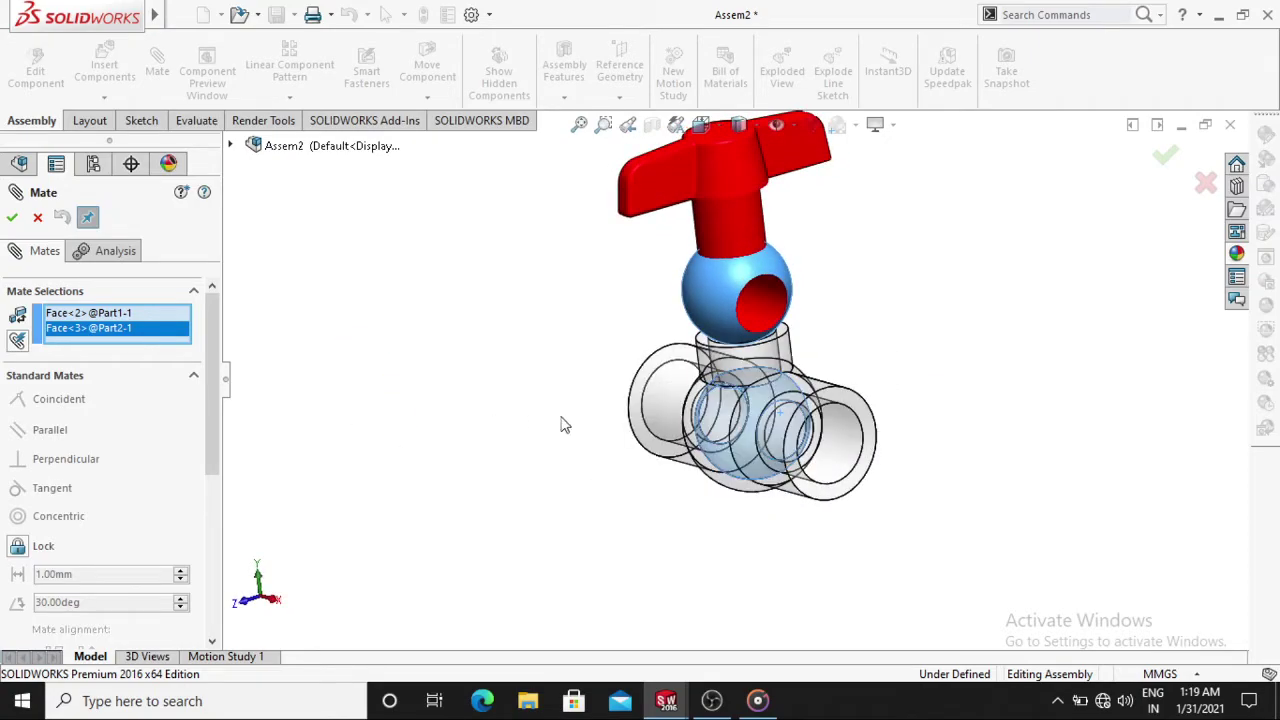
pyautogui.click(37, 217)
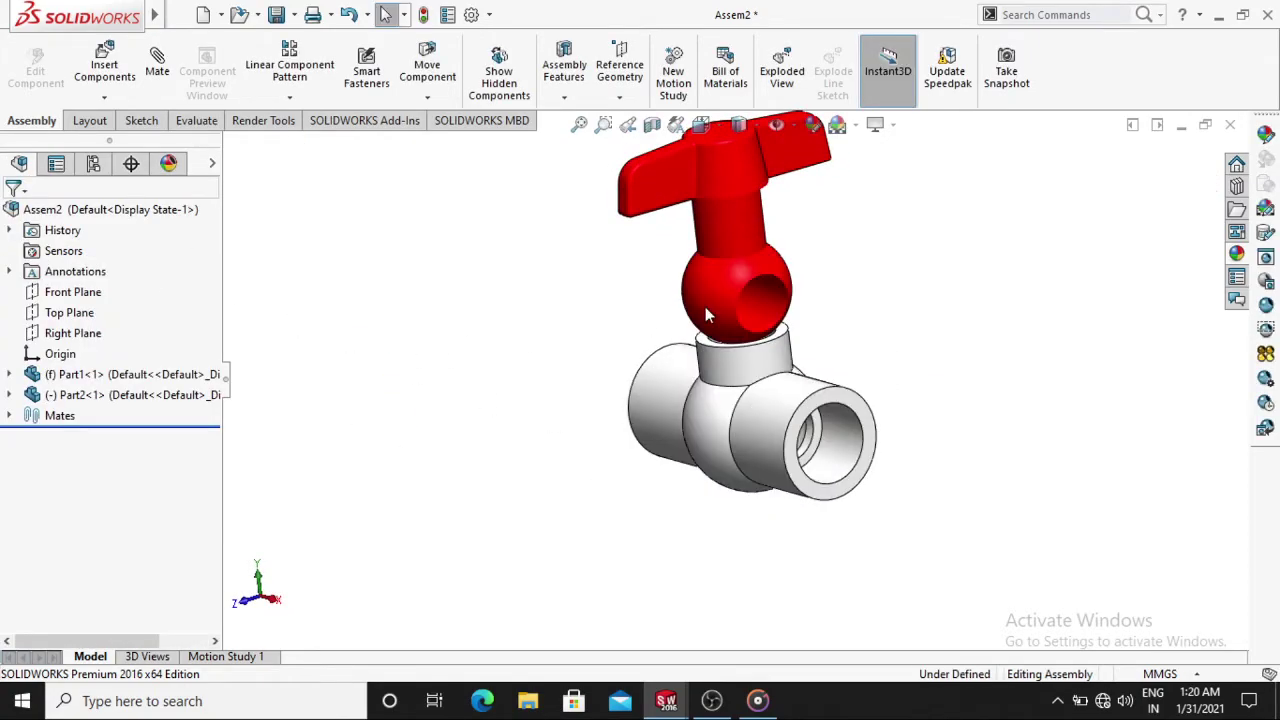
pyautogui.click(157, 66)
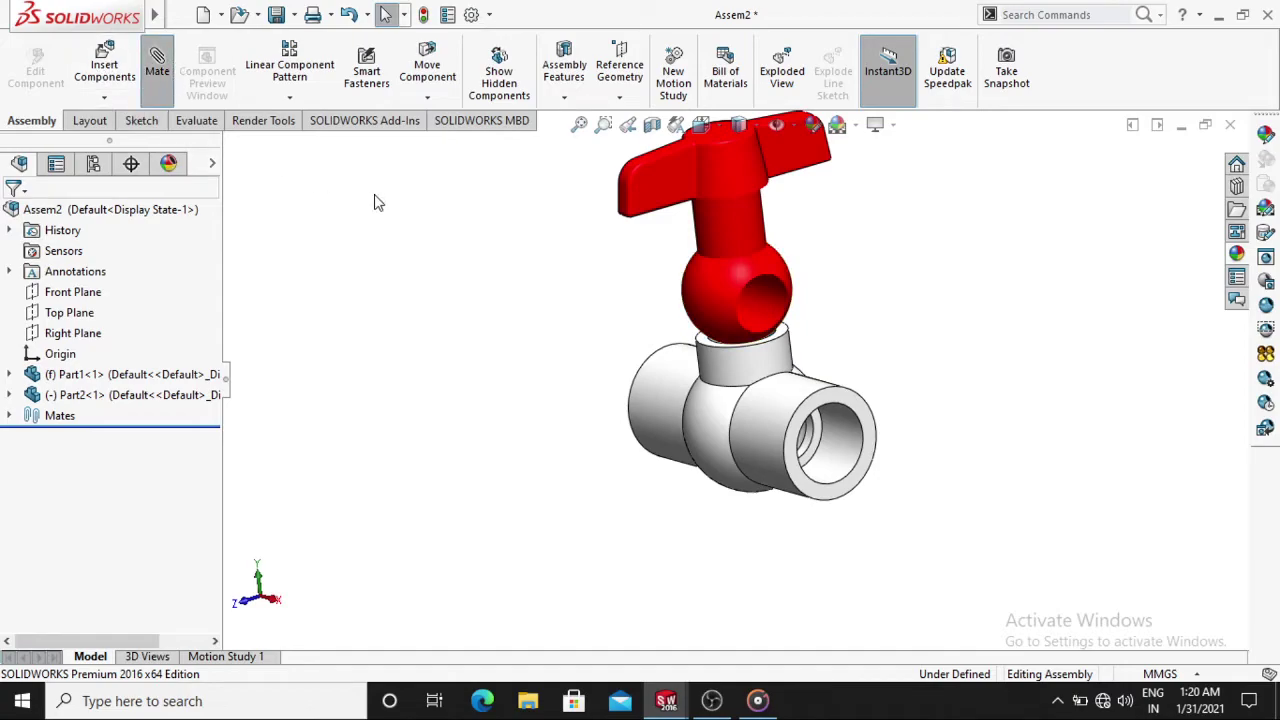
pyautogui.click(705, 285)
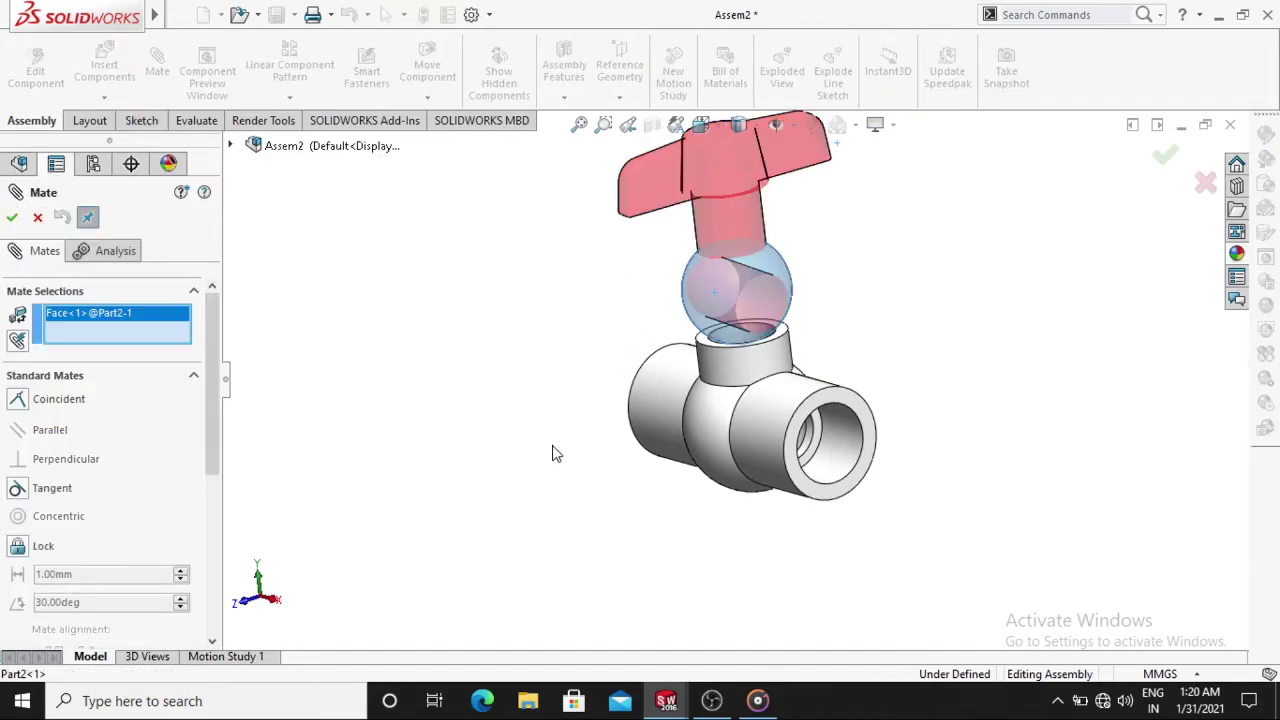
pyautogui.click(800, 430)
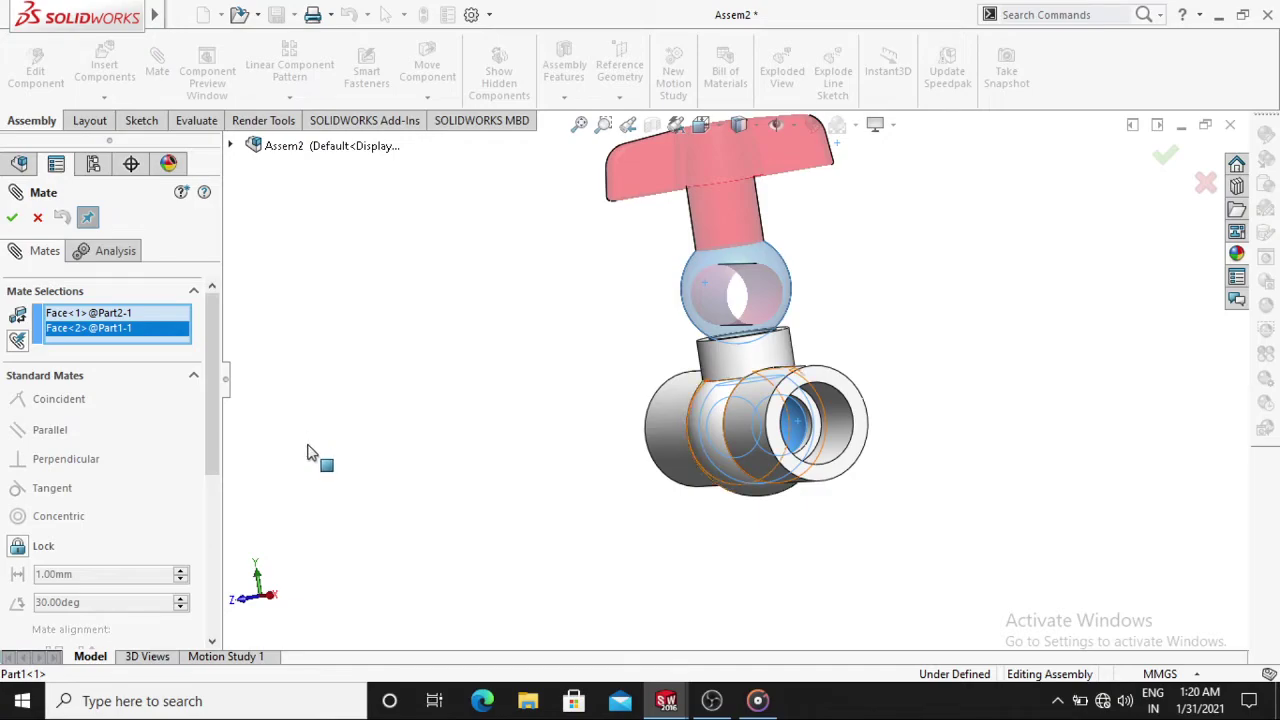
pyautogui.moveTo(209, 412); pyautogui.dragTo(234, 343)
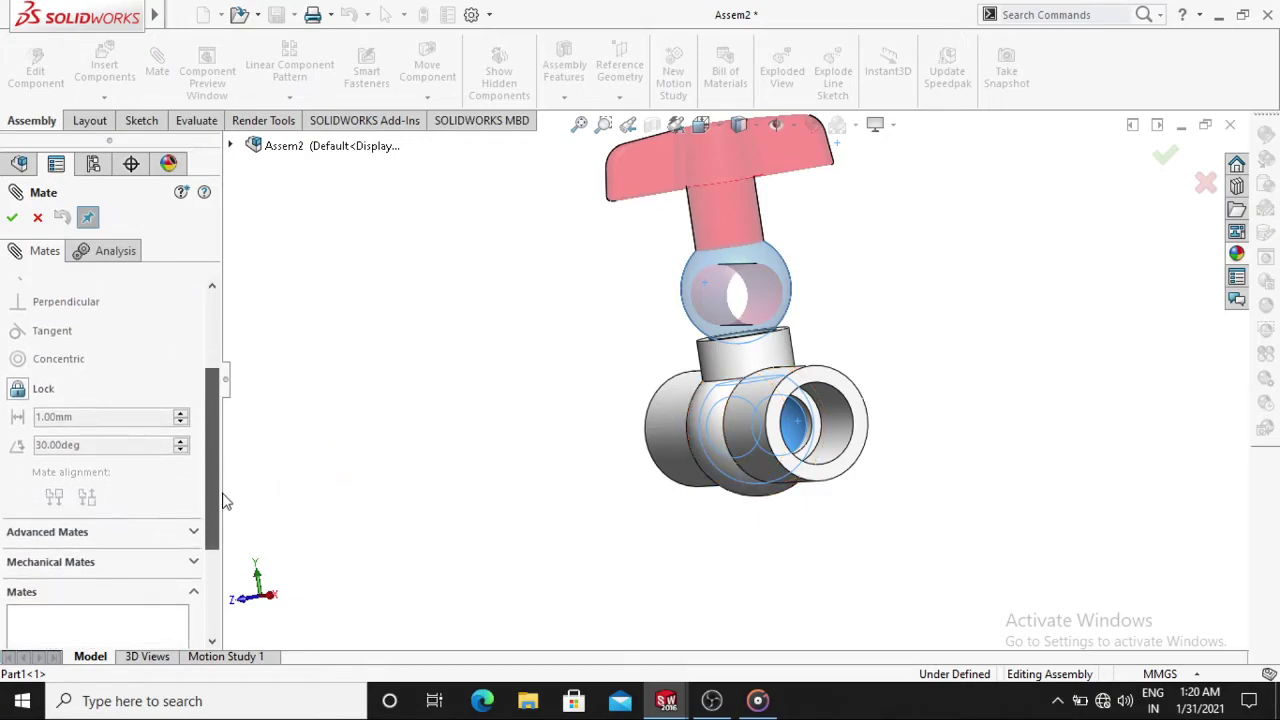
pyautogui.click(12, 217)
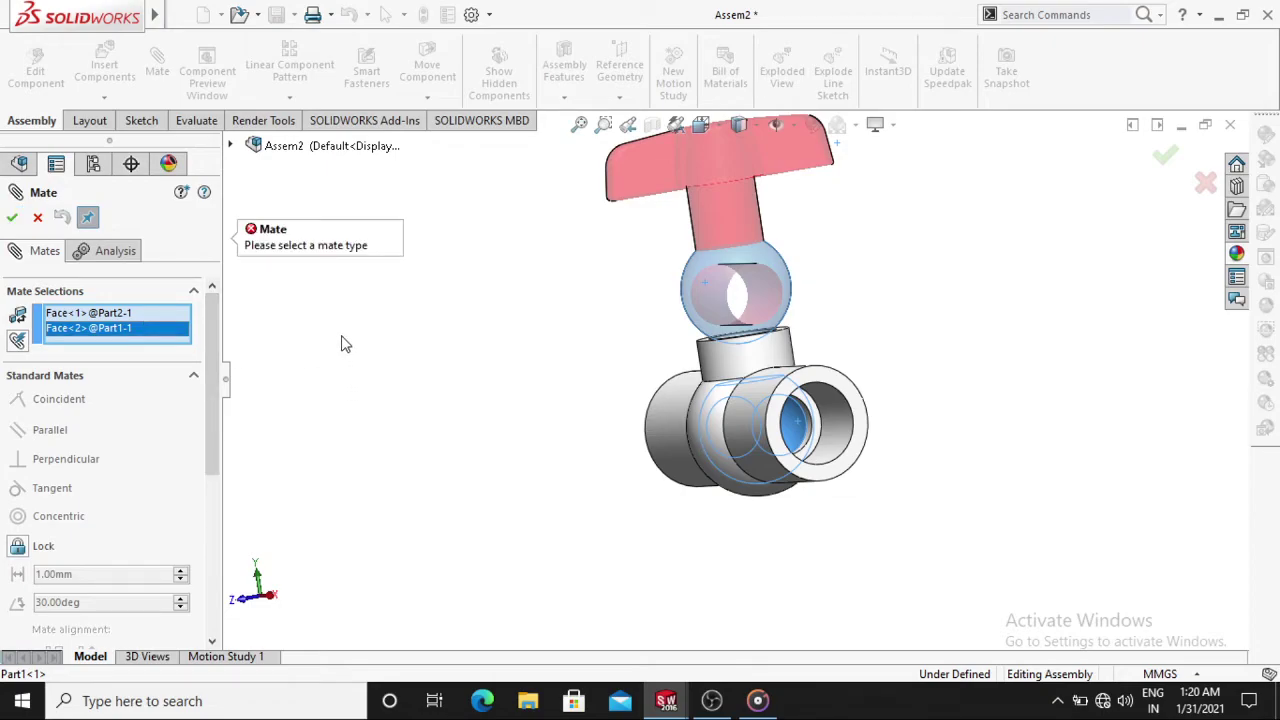
pyautogui.click(37, 218)
pyautogui.moveTo(350, 359); pyautogui.dragTo(474, 443, button='middle')
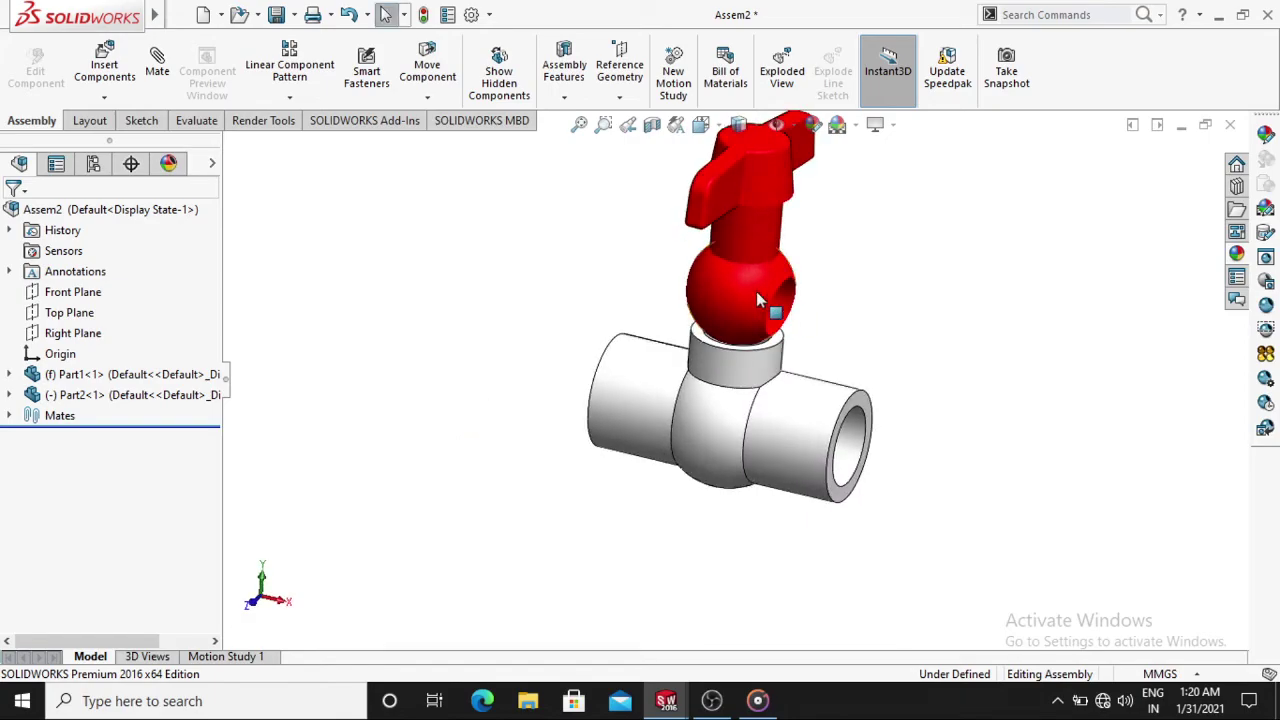
# Lift the red ball-and-handle above the tee neck in isometric view and expand Mates
pyautogui.click(730, 305)
pyautogui.moveTo(728, 305); pyautogui.dragTo(563, 466)
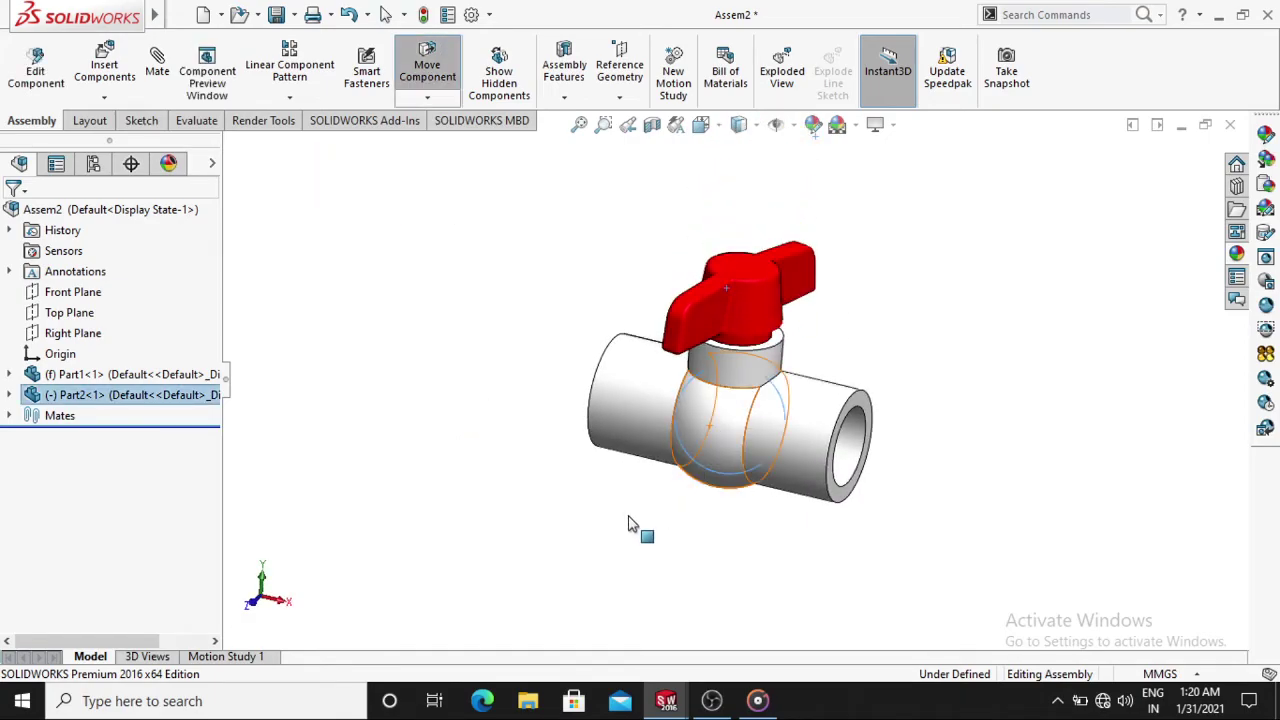
pyautogui.moveTo(543, 463); pyautogui.dragTo(723, 445, button='middle')
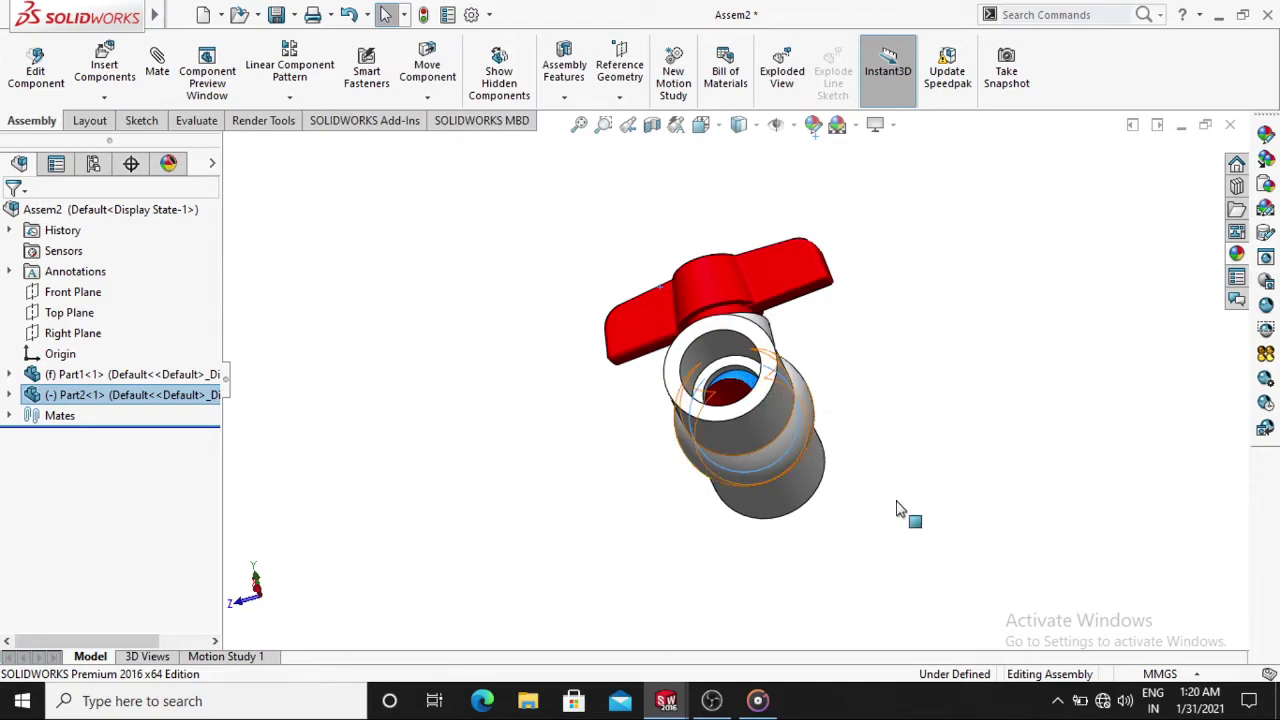
pyautogui.hotkey('ctrl', '7')
pyautogui.moveTo(897, 505)
pyautogui.mouseDown(button='middle')
pyautogui.moveTo(937, 451)
pyautogui.moveTo(903, 389)
pyautogui.moveTo(883, 394)
pyautogui.mouseUp(button='middle')
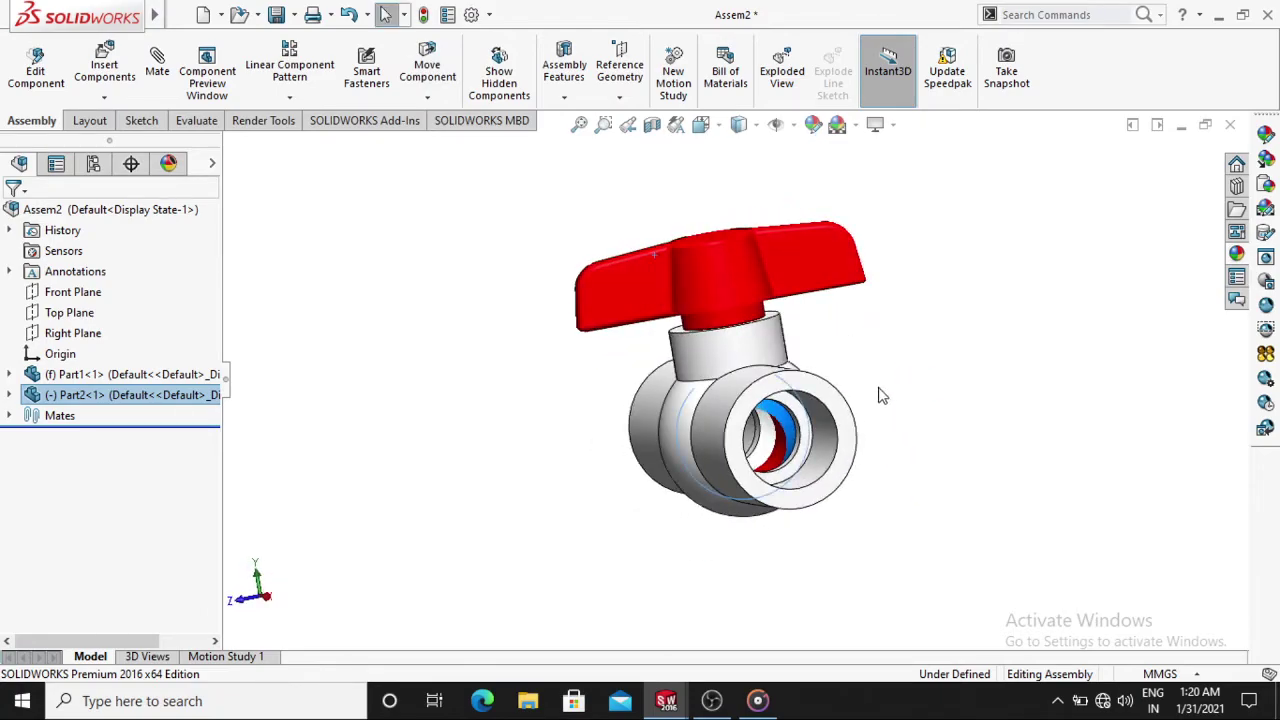
pyautogui.moveTo(830, 285)
pyautogui.mouseDown()
pyautogui.moveTo(607, 305)
pyautogui.moveTo(640, 200)
pyautogui.mouseUp()
pyautogui.press('Escape')
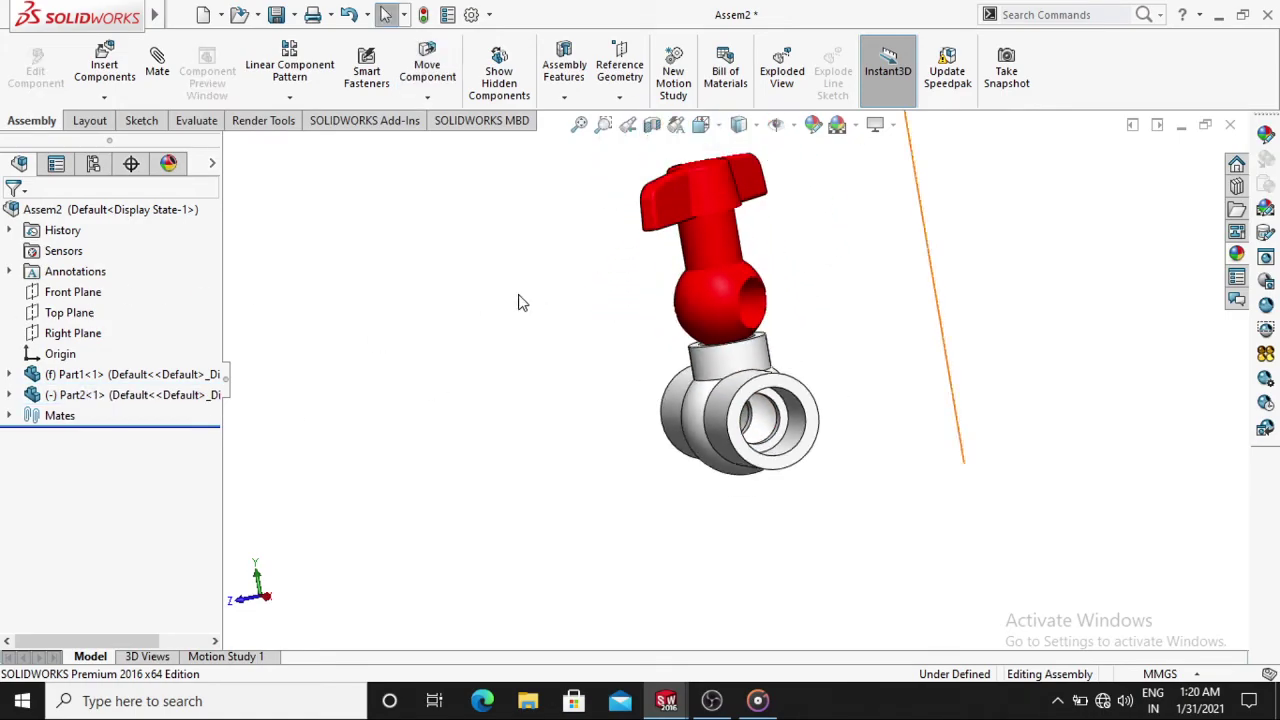
pyautogui.click(10, 416)
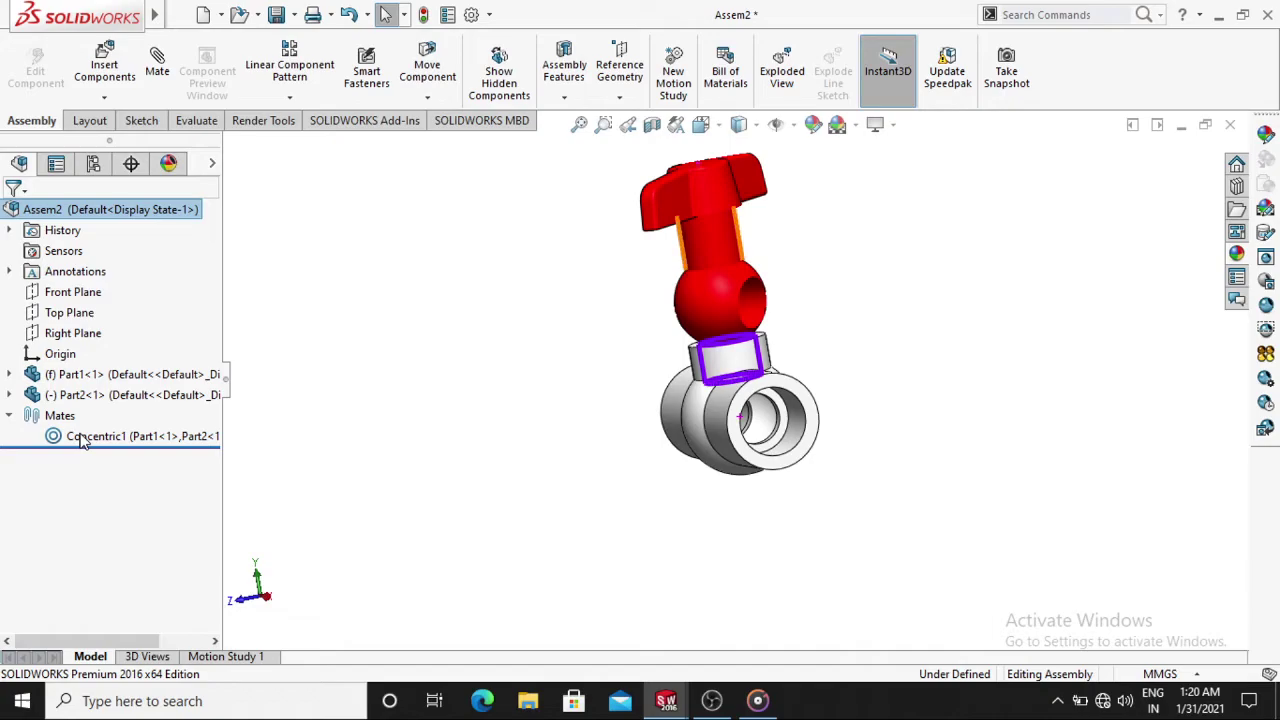
# Delete the Concentric1 mate, confirming Yes
pyautogui.rightClick(83, 442)
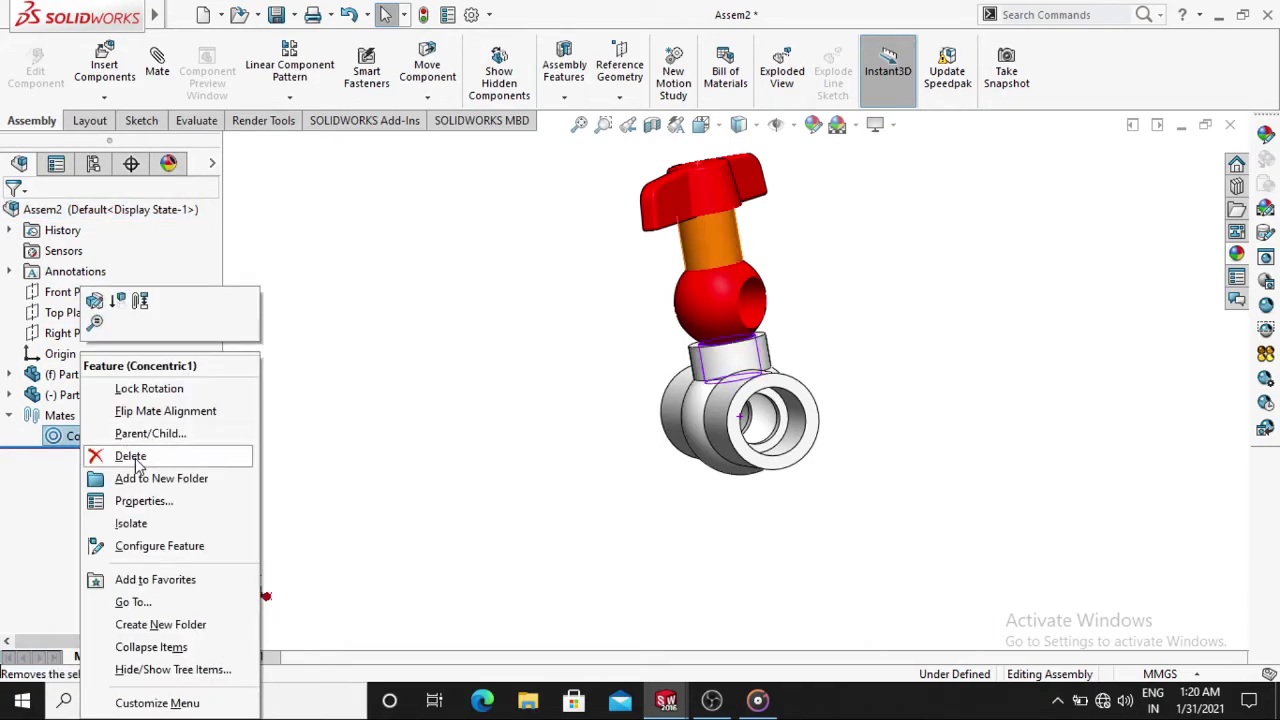
pyautogui.click(185, 459)
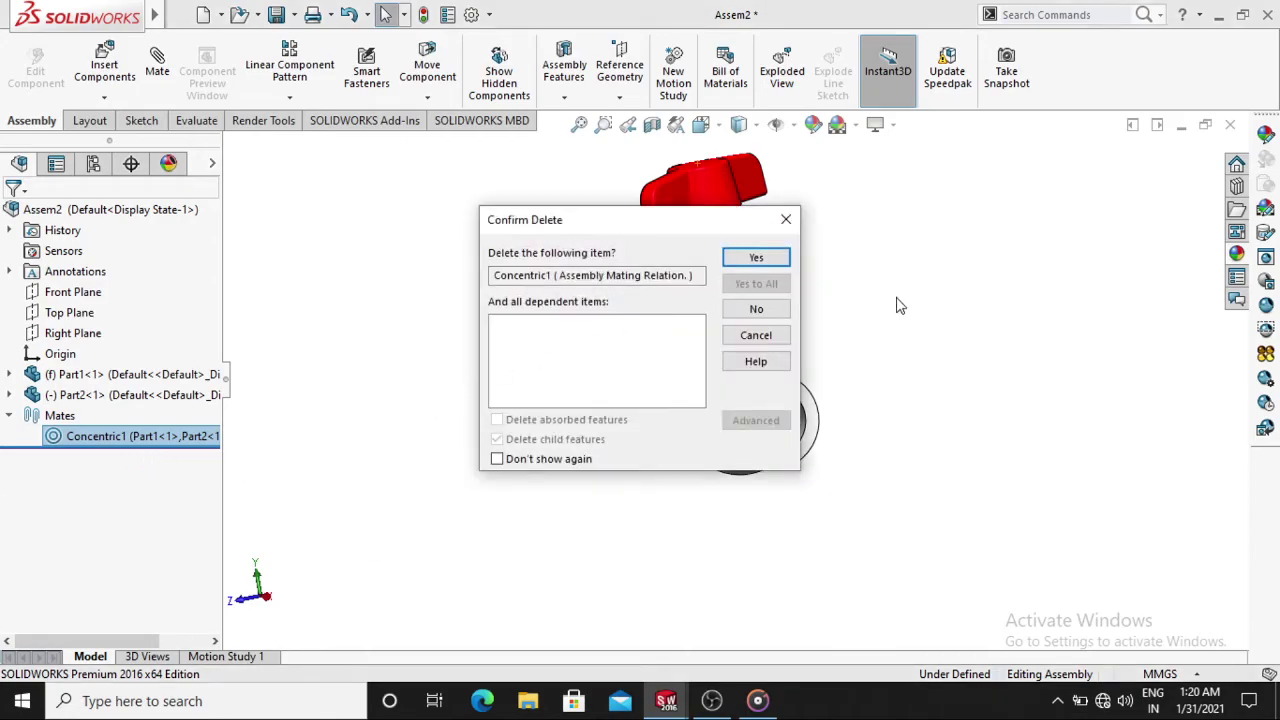
pyautogui.click(765, 261)
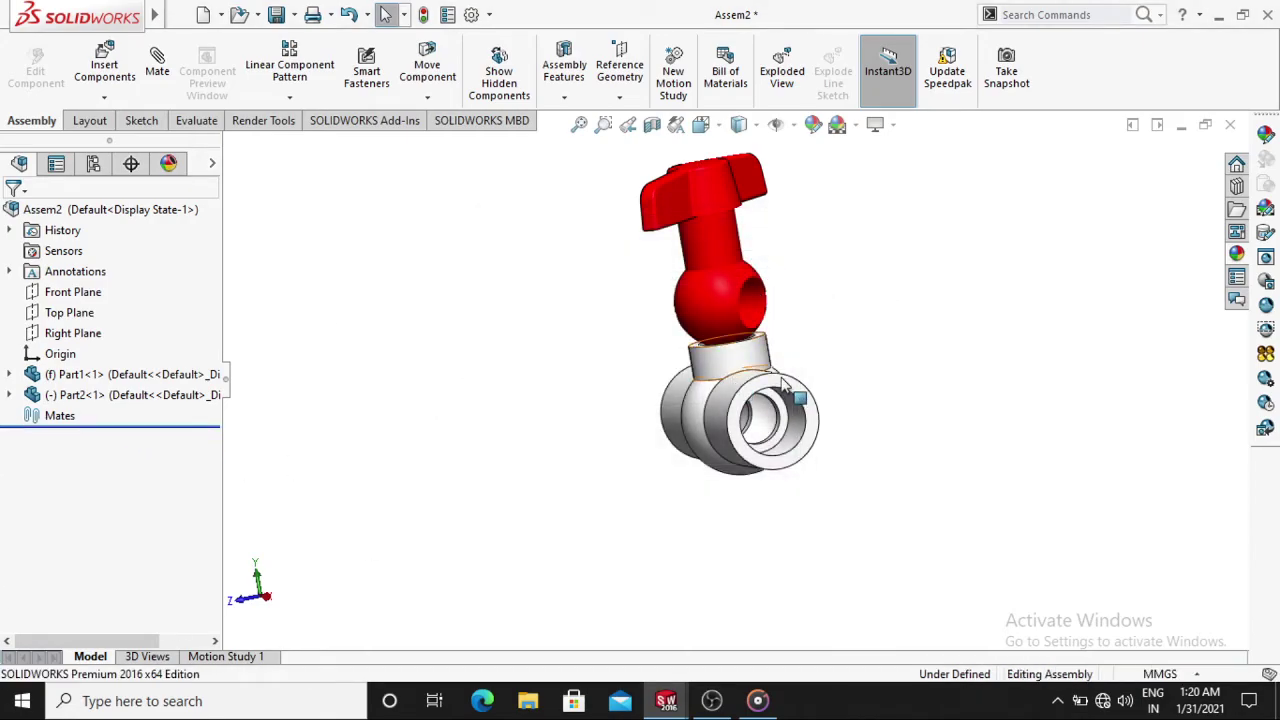
pyautogui.scroll(-2, 785, 385)
pyautogui.scroll(-2, 768, 368)
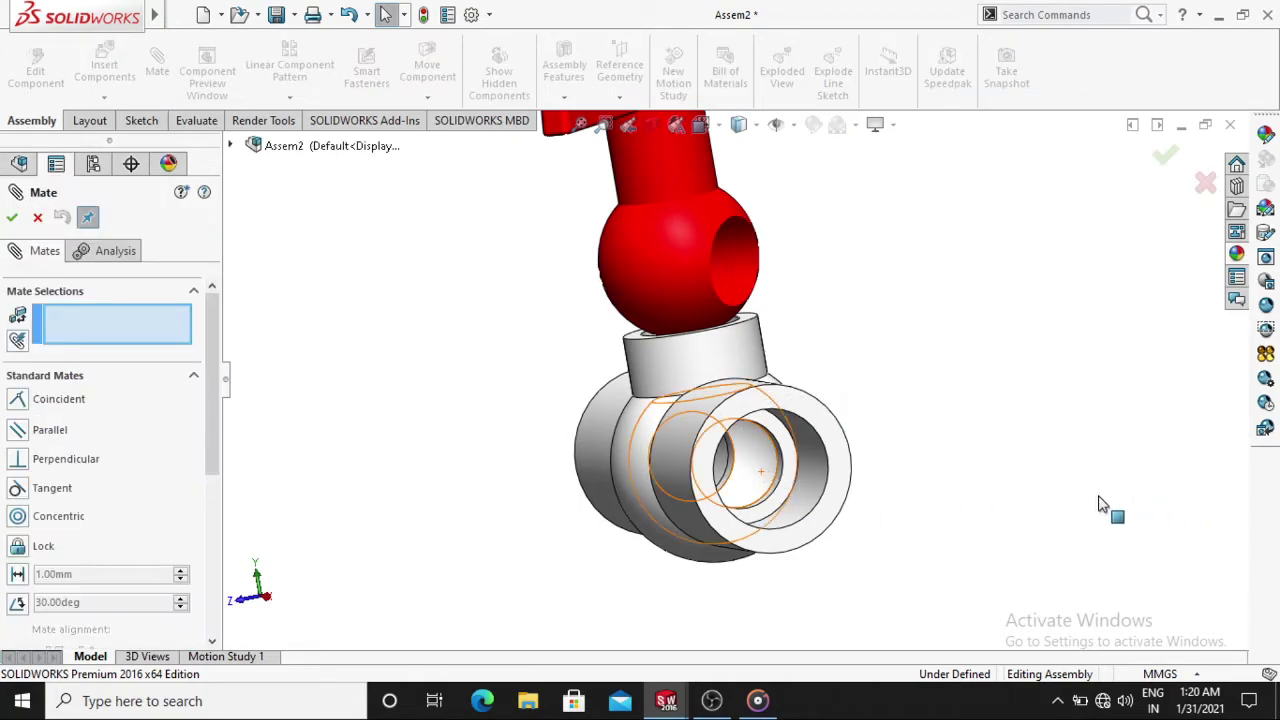
# Abandon a trial mate on the body's inner face and drag the red part aside
pyautogui.moveTo(1070, 502)
pyautogui.mouseDown(button='middle')
pyautogui.moveTo(1014, 500)
pyautogui.moveTo(1020, 531)
pyautogui.mouseUp(button='middle')
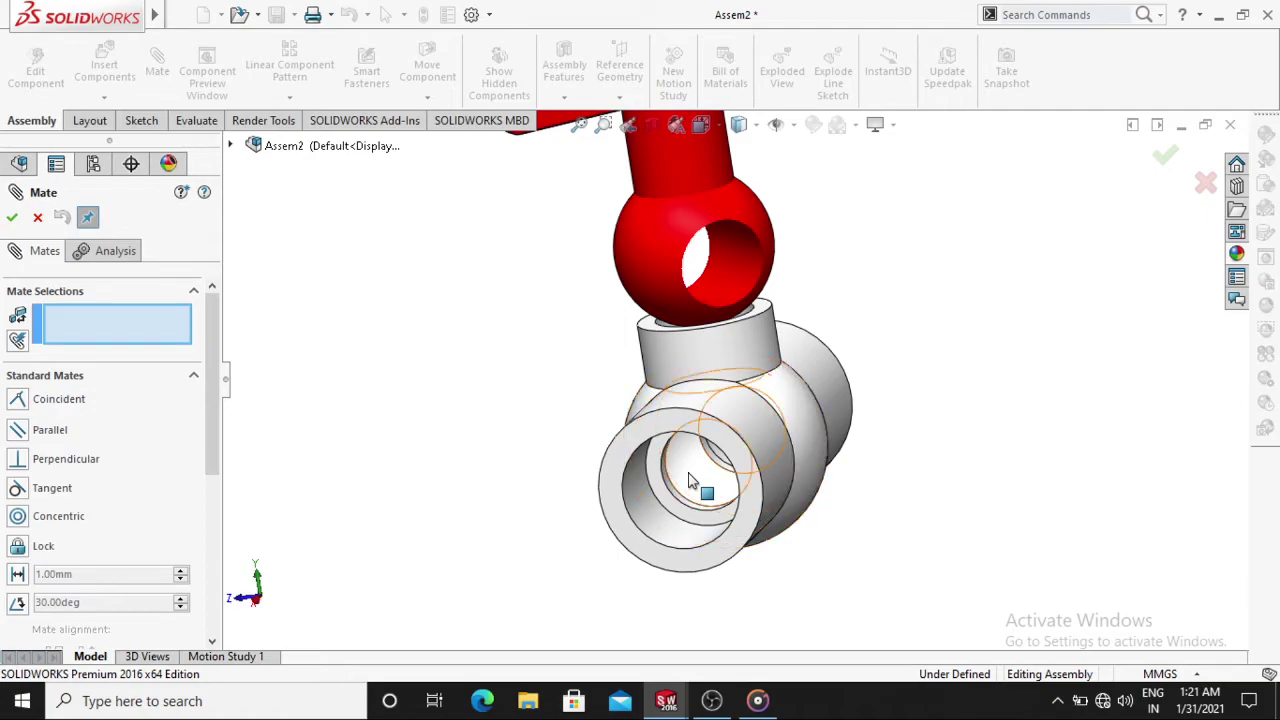
pyautogui.click(690, 482)
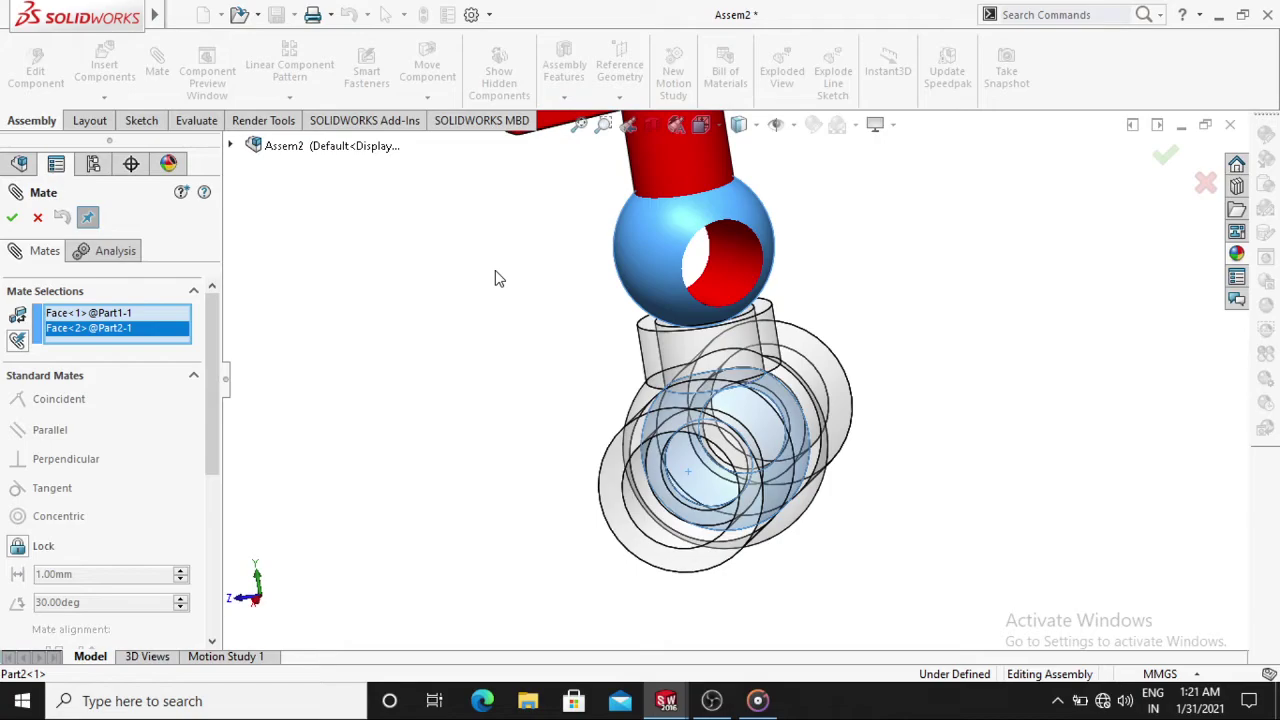
pyautogui.moveTo(520, 317)
pyautogui.mouseDown(button='middle')
pyautogui.moveTo(581, 284)
pyautogui.moveTo(559, 255)
pyautogui.mouseUp(button='middle')
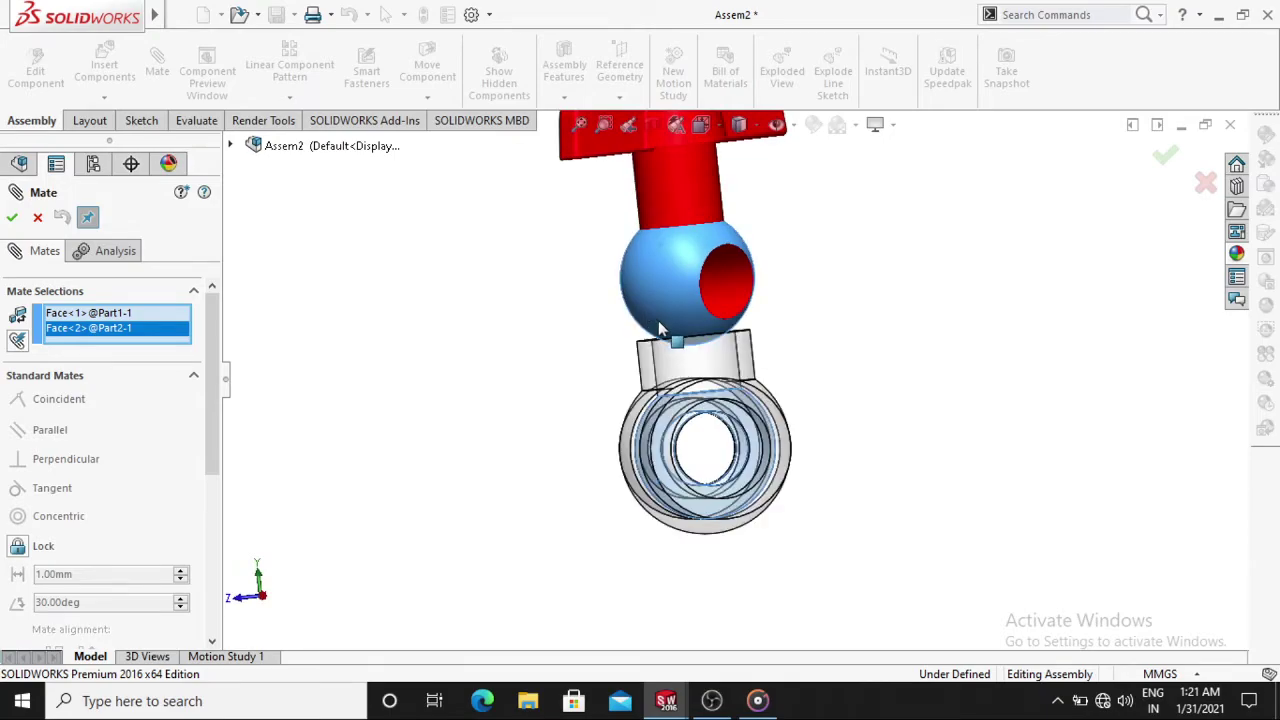
pyautogui.click(40, 220)
pyautogui.moveTo(612, 307); pyautogui.dragTo(690, 310, button='middle')
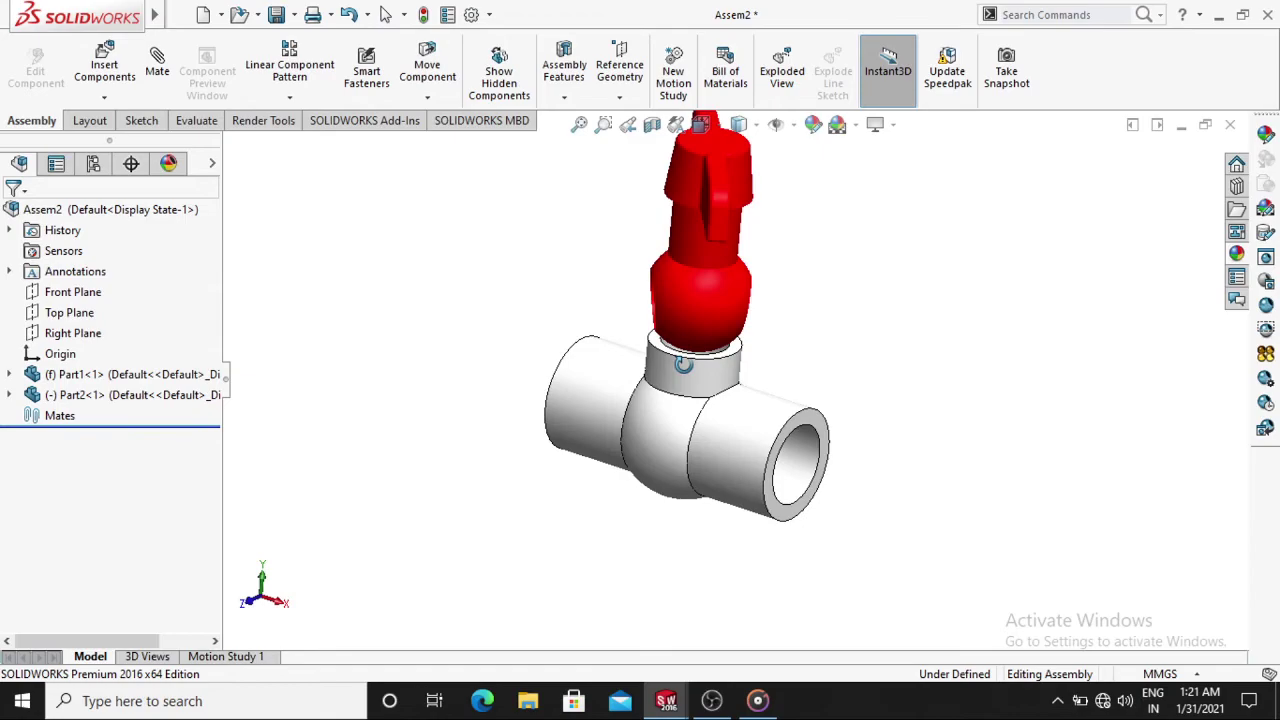
pyautogui.moveTo(725, 280); pyautogui.dragTo(590, 482)
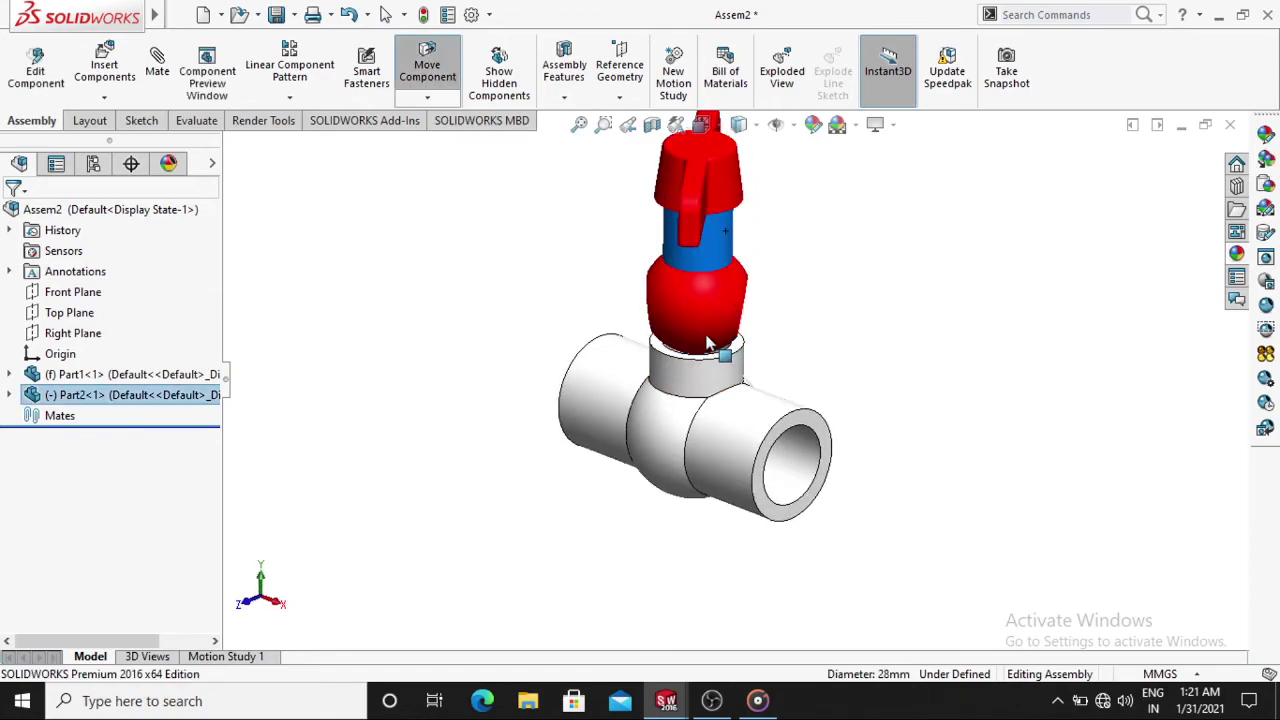
# Zoom in and start a new mate between the handle stem and the tee neck
pyautogui.click(794, 251)
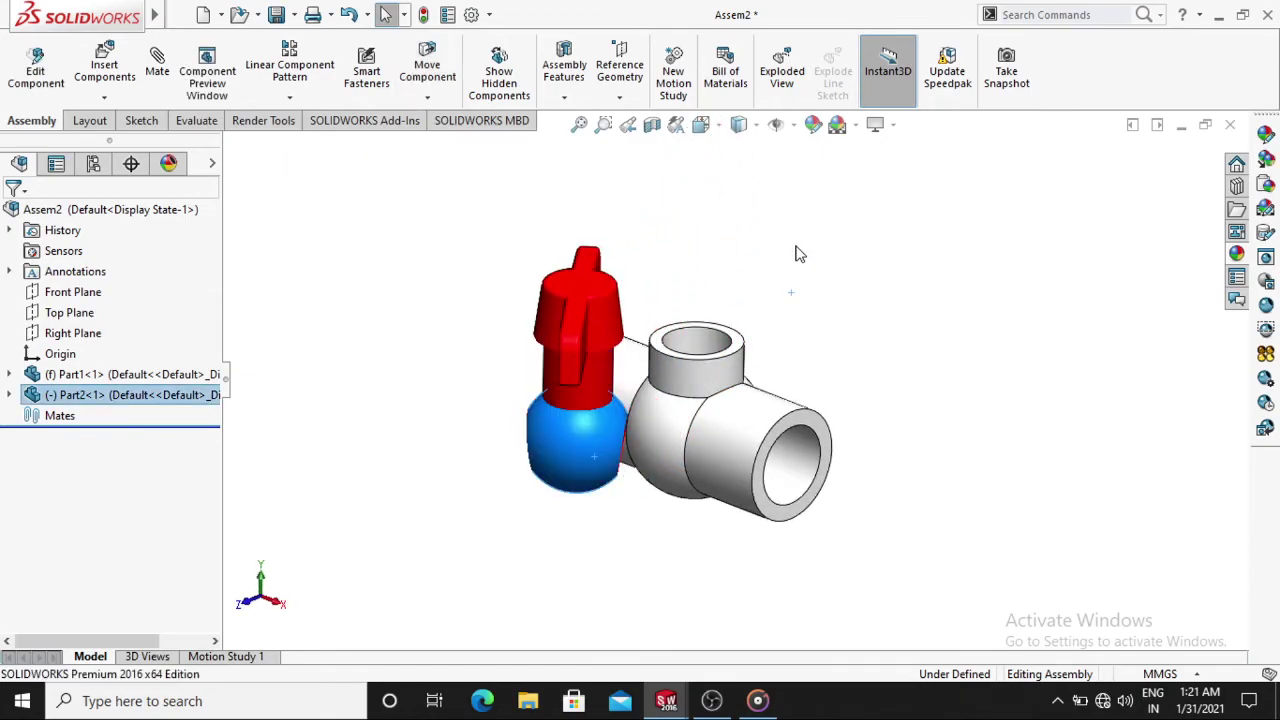
pyautogui.scroll(-5, 599, 405)
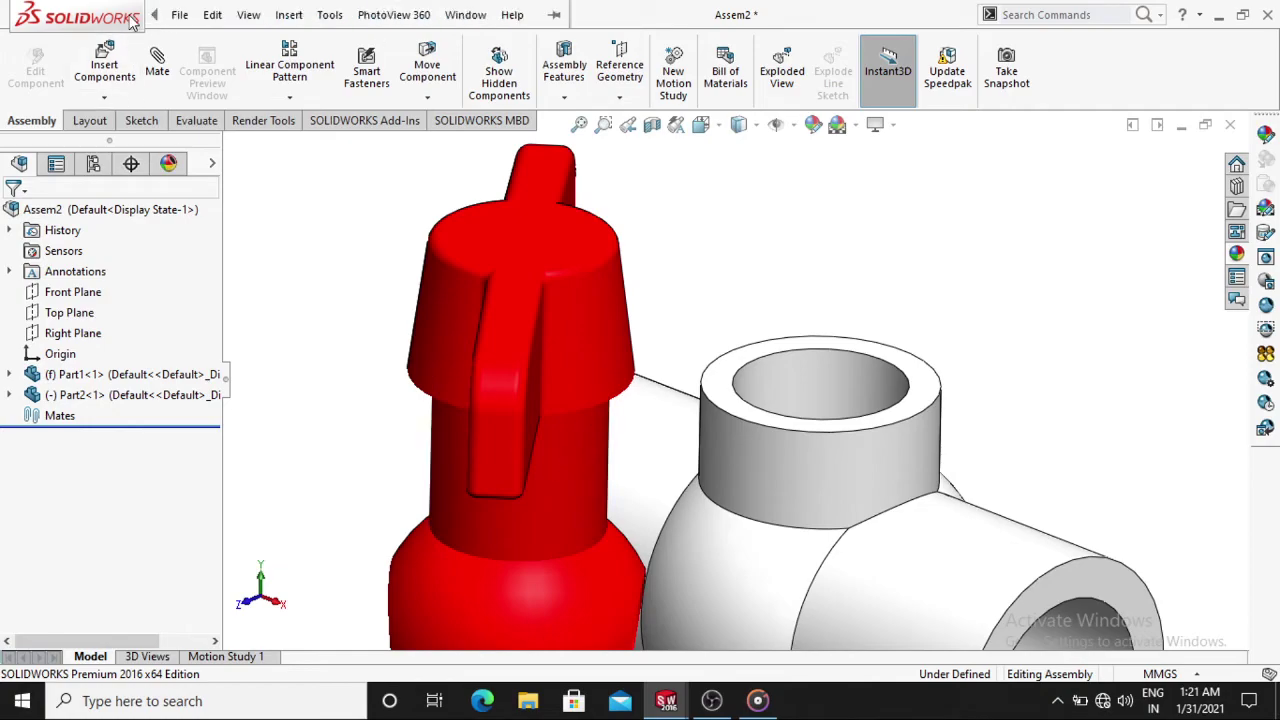
pyautogui.click(157, 65)
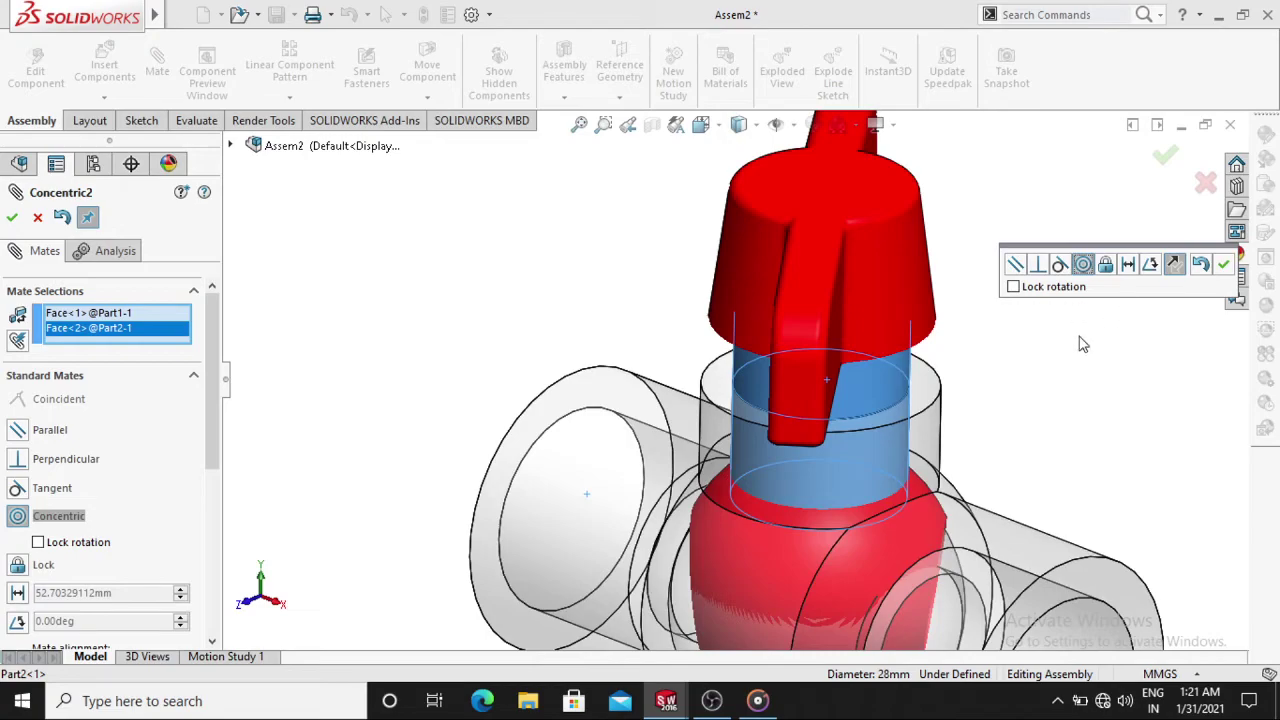
# Add Concentric2 seating the handle stem in the tee neck, check it, and close Mate
pyautogui.scroll(2, 1000, 437)
pyautogui.moveTo(1049, 443)
pyautogui.mouseDown(button='middle')
pyautogui.moveTo(1080, 440)
pyautogui.moveTo(1017, 406)
pyautogui.moveTo(1036, 418)
pyautogui.mouseUp(button='middle')
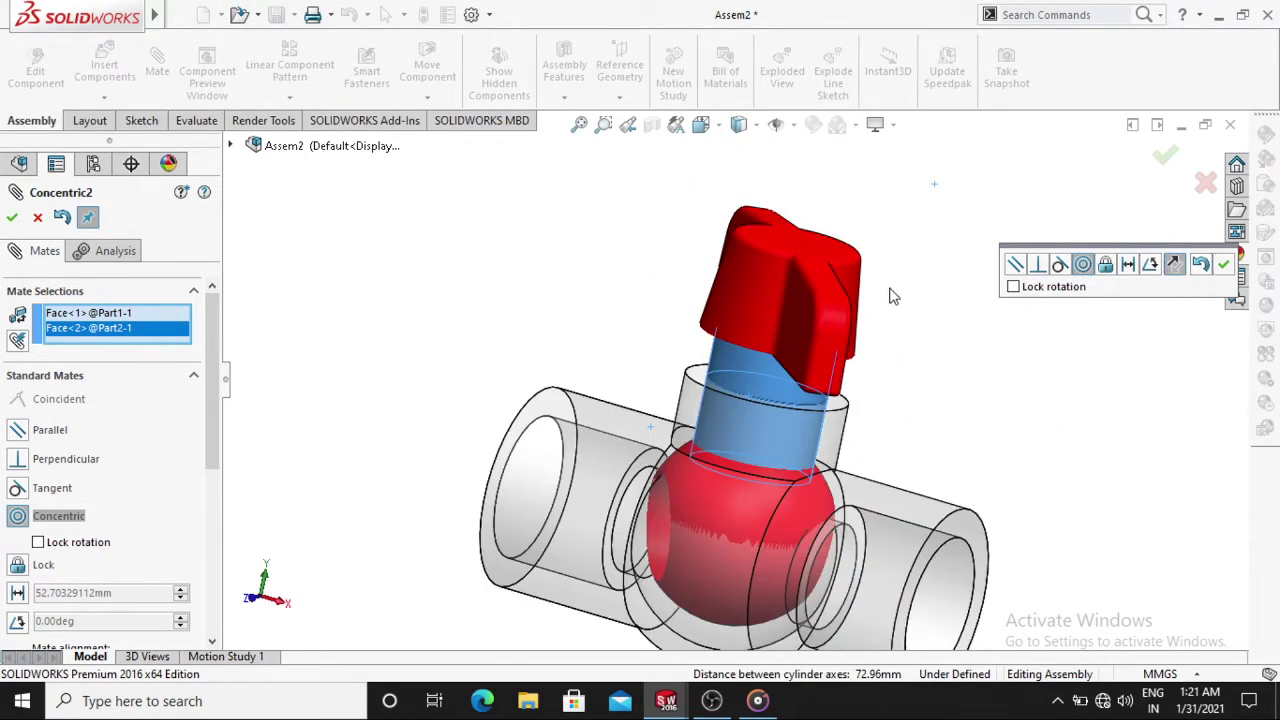
pyautogui.moveTo(782, 297); pyautogui.dragTo(790, 338)
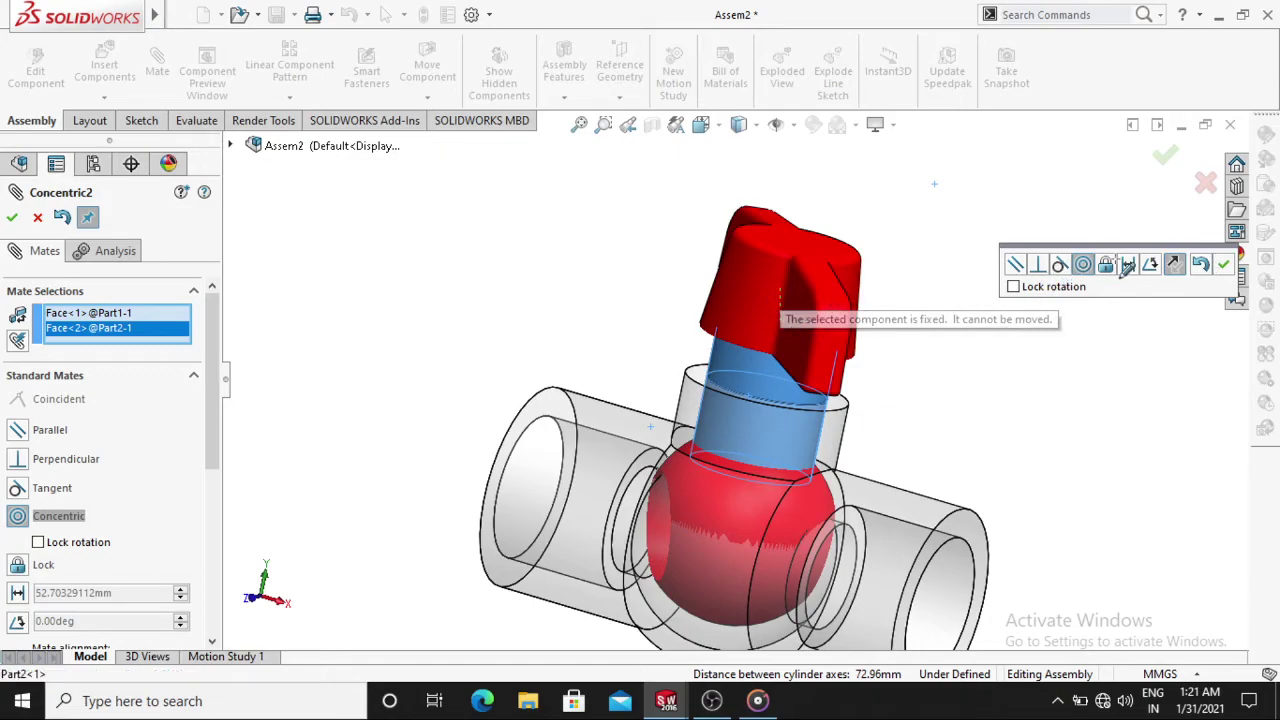
pyautogui.click(1226, 263)
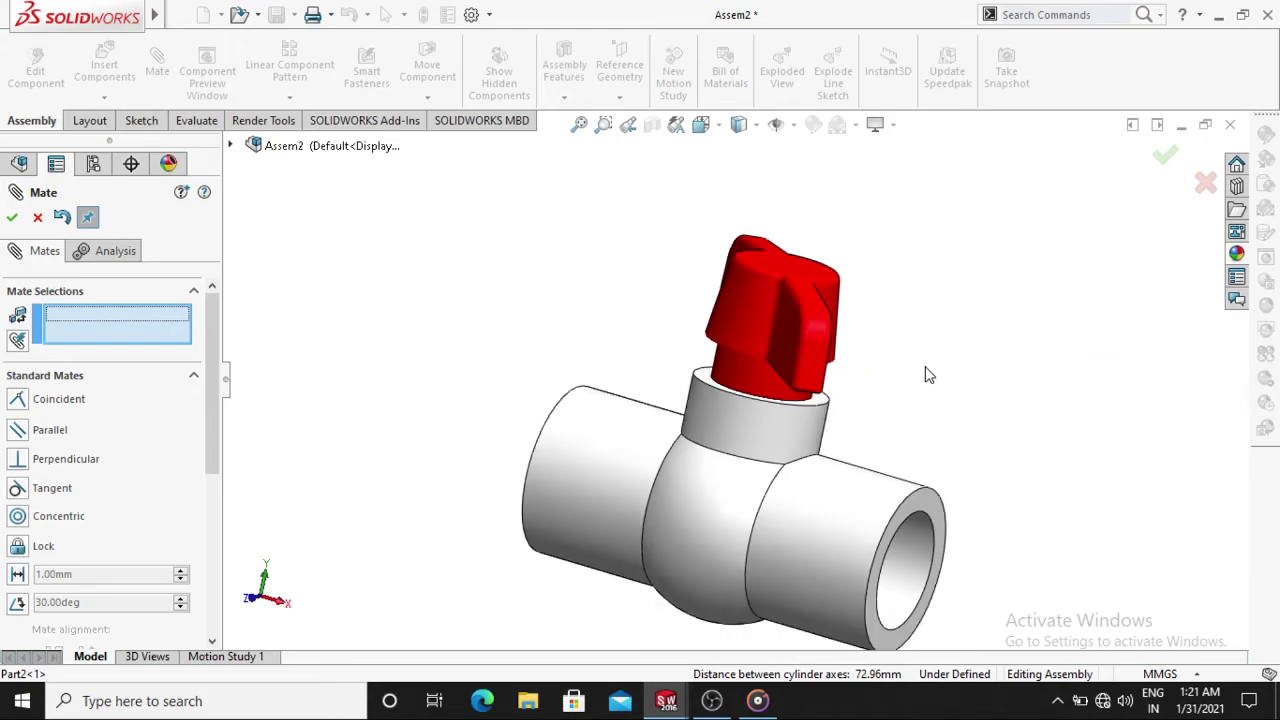
pyautogui.moveTo(930, 372)
pyautogui.mouseDown(button='middle')
pyautogui.moveTo(840, 363)
pyautogui.moveTo(837, 297)
pyautogui.moveTo(762, 370)
pyautogui.mouseUp(button='middle')
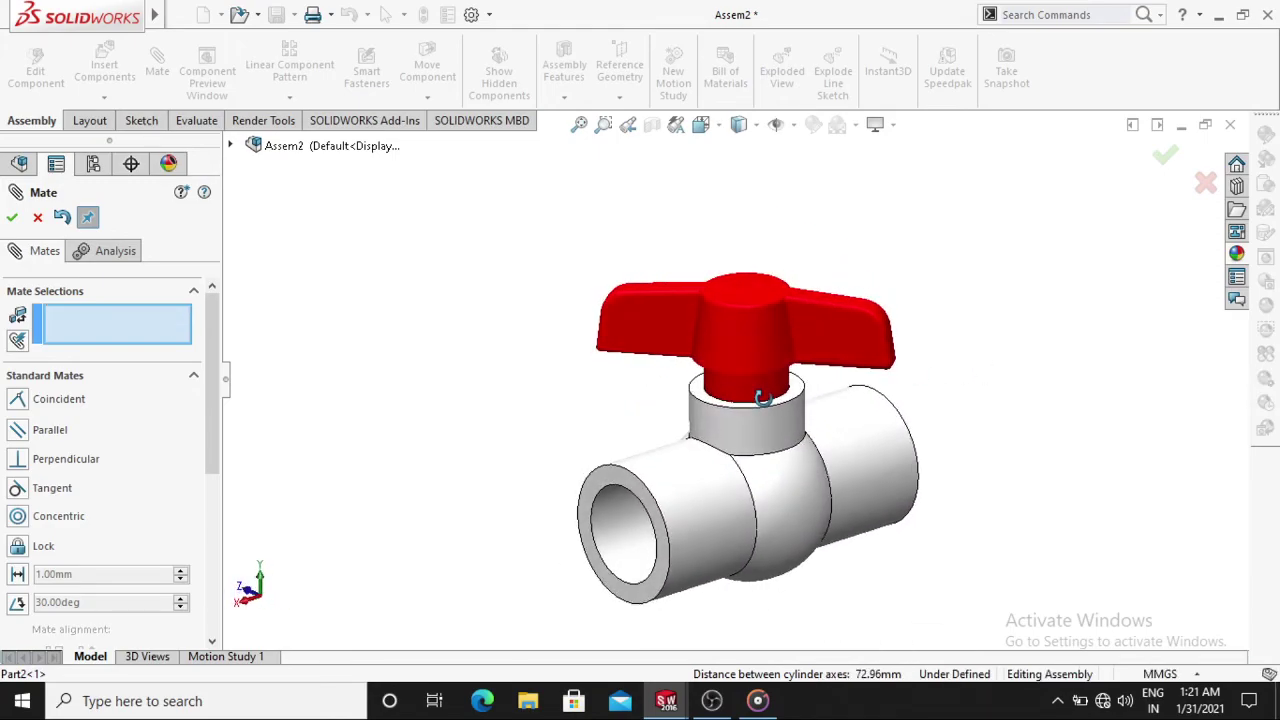
pyautogui.scroll(-2, 786, 466)
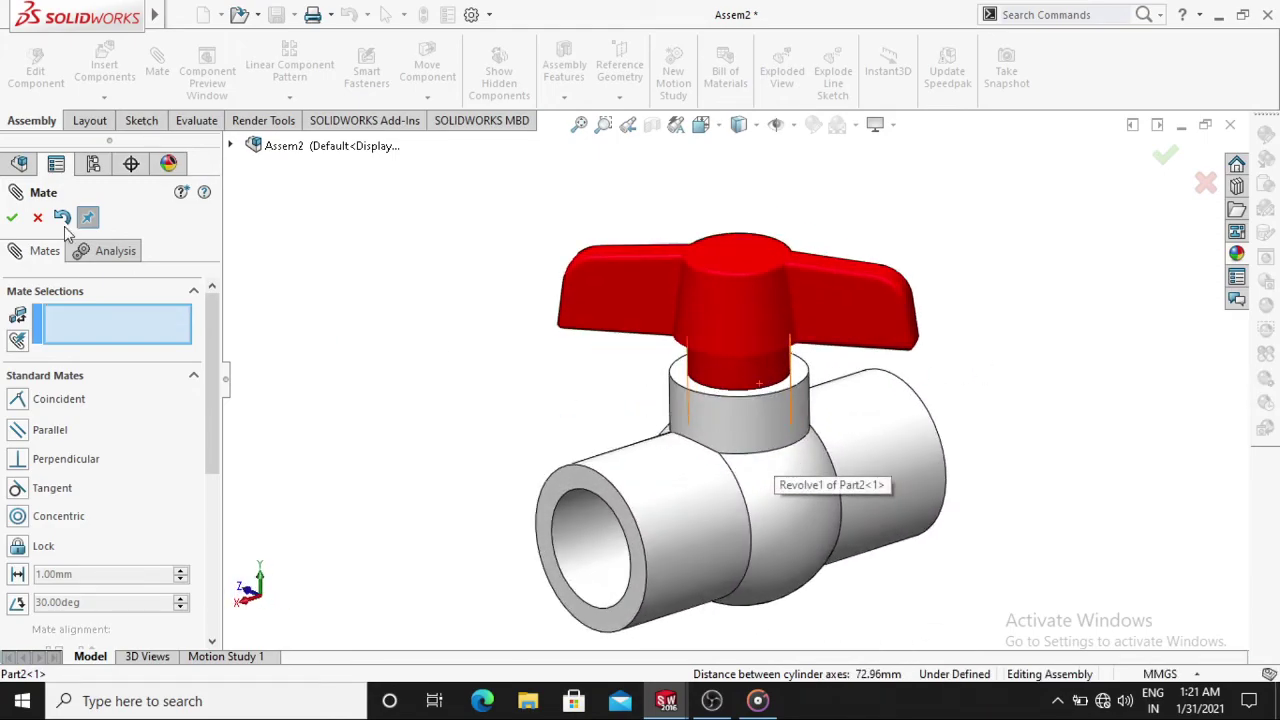
pyautogui.click(12, 218)
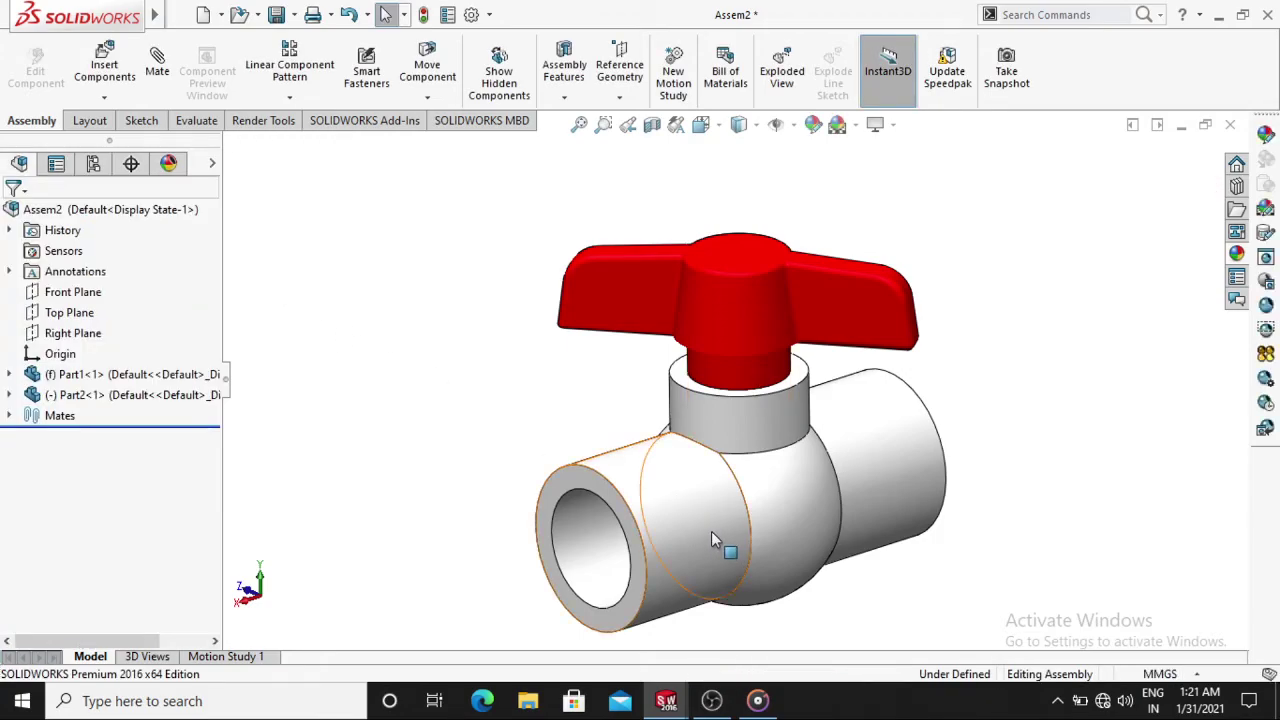
# Make Part1 transparent and rotate the red handle about its stem
pyautogui.rightClick(711, 531)
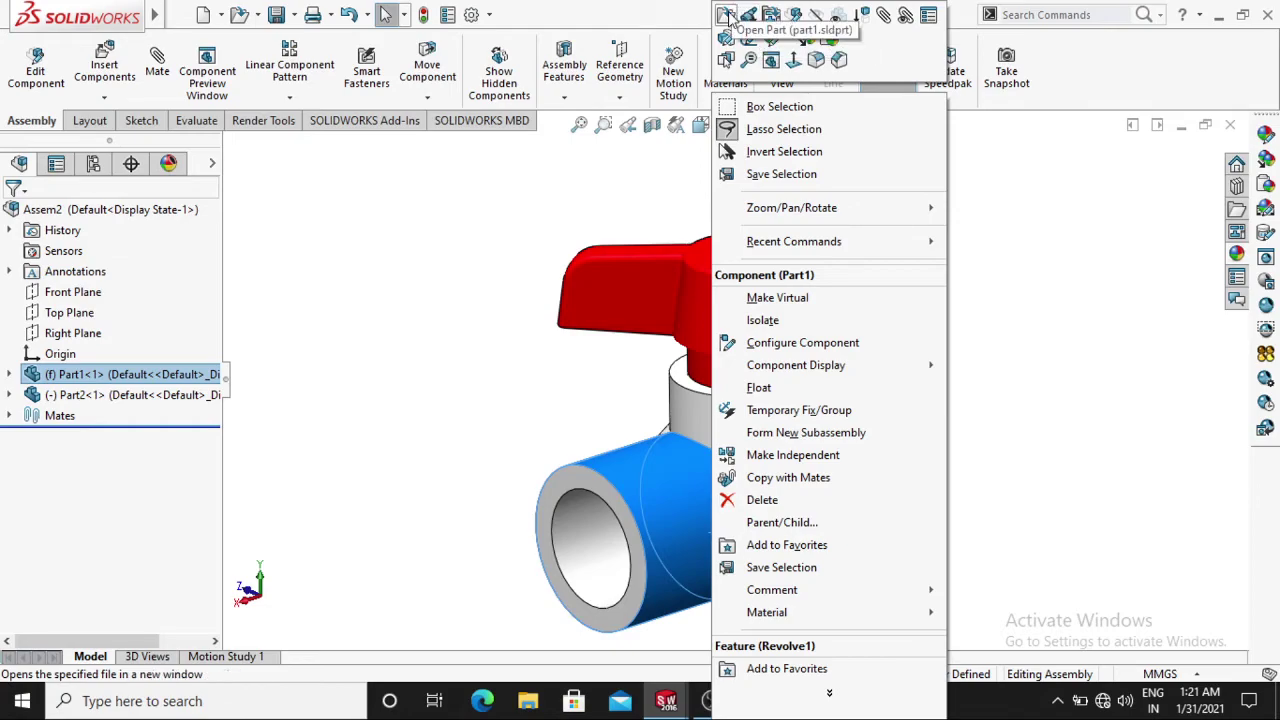
pyautogui.click(838, 15)
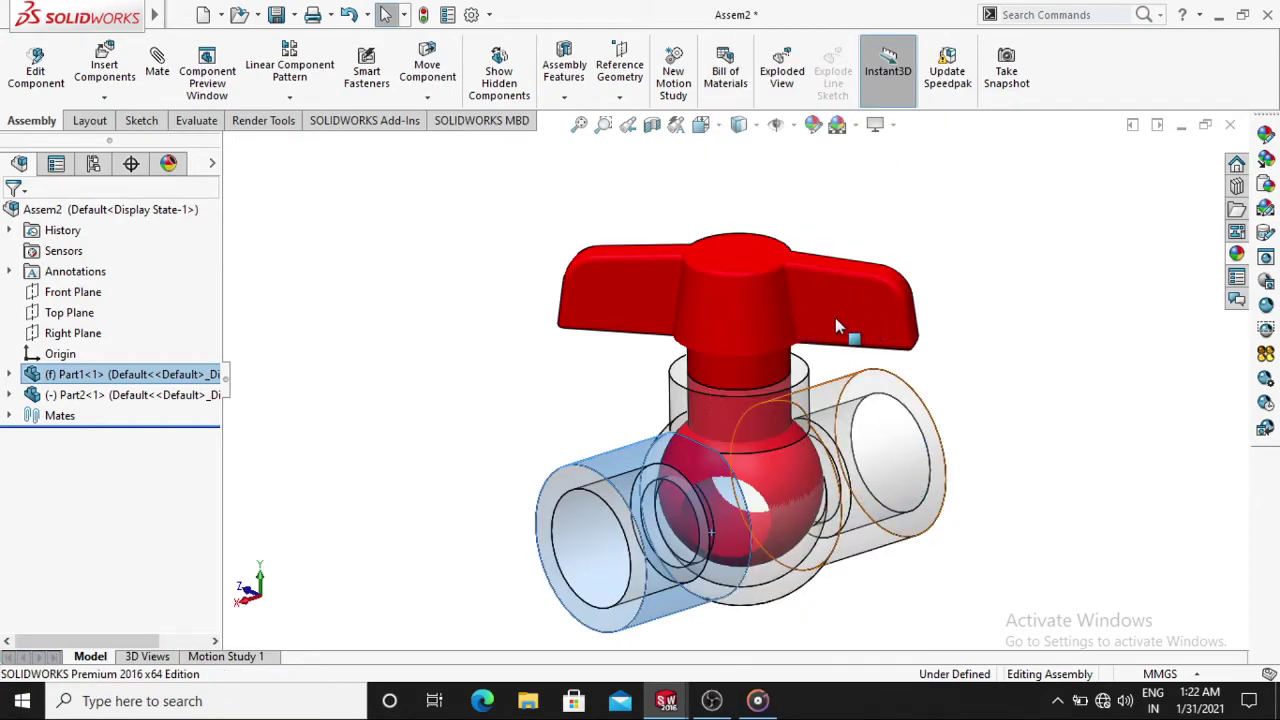
pyautogui.moveTo(838, 325)
pyautogui.mouseDown()
pyautogui.moveTo(766, 397)
pyautogui.moveTo(763, 378)
pyautogui.mouseUp()
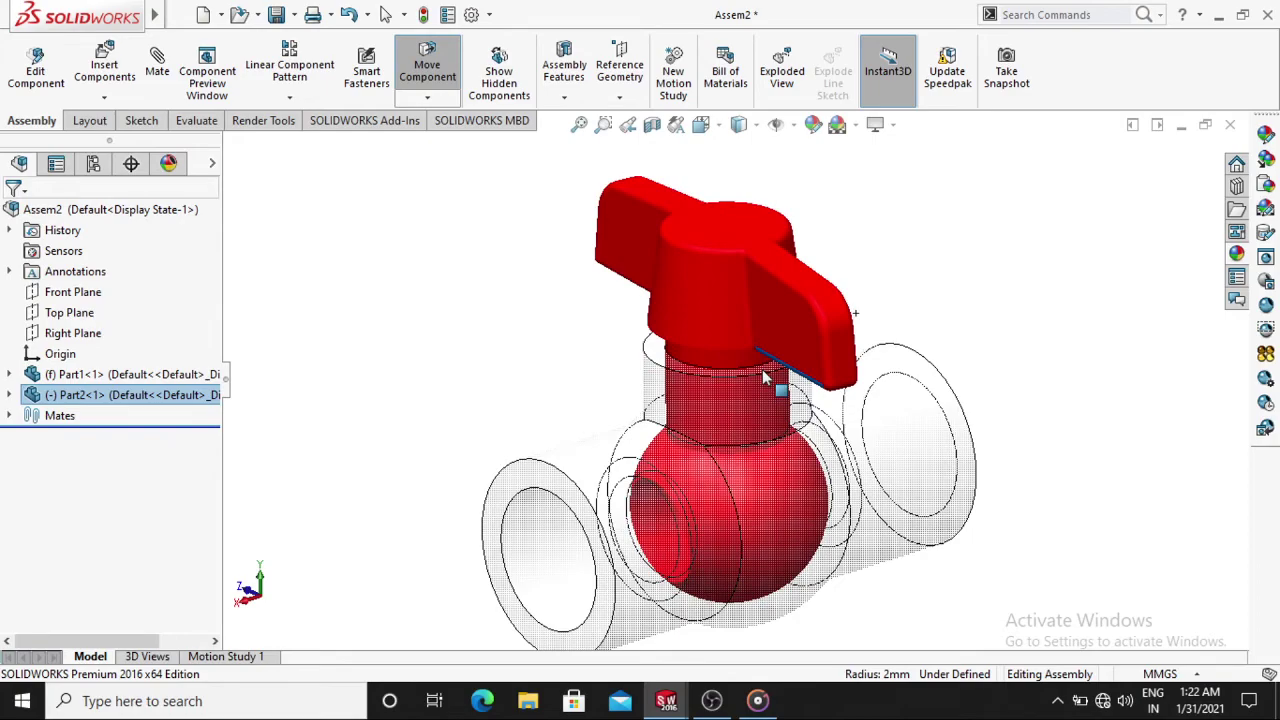
pyautogui.moveTo(763, 378); pyautogui.dragTo(770, 375)
pyautogui.press('Escape')
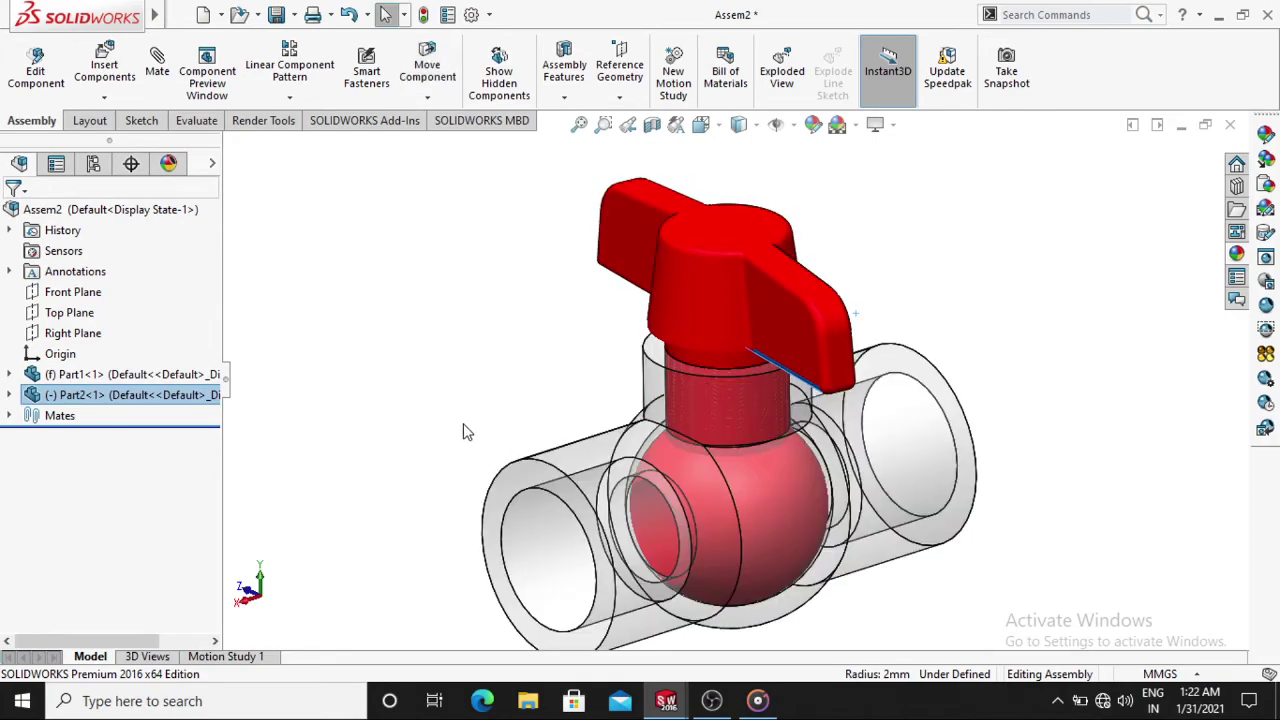
# Turn the handle again by its wing, orbit the assembly, and deselect
pyautogui.moveTo(463, 432); pyautogui.dragTo(563, 372, button='middle')
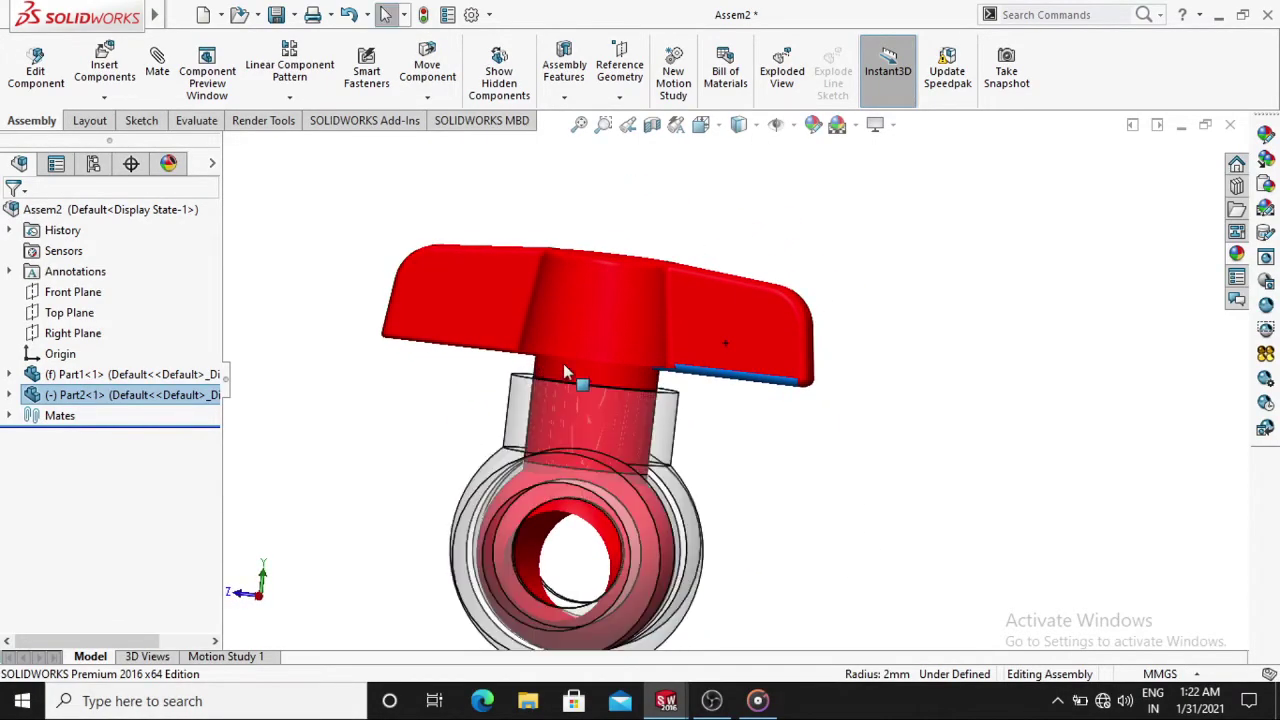
pyautogui.moveTo(761, 331); pyautogui.dragTo(770, 317)
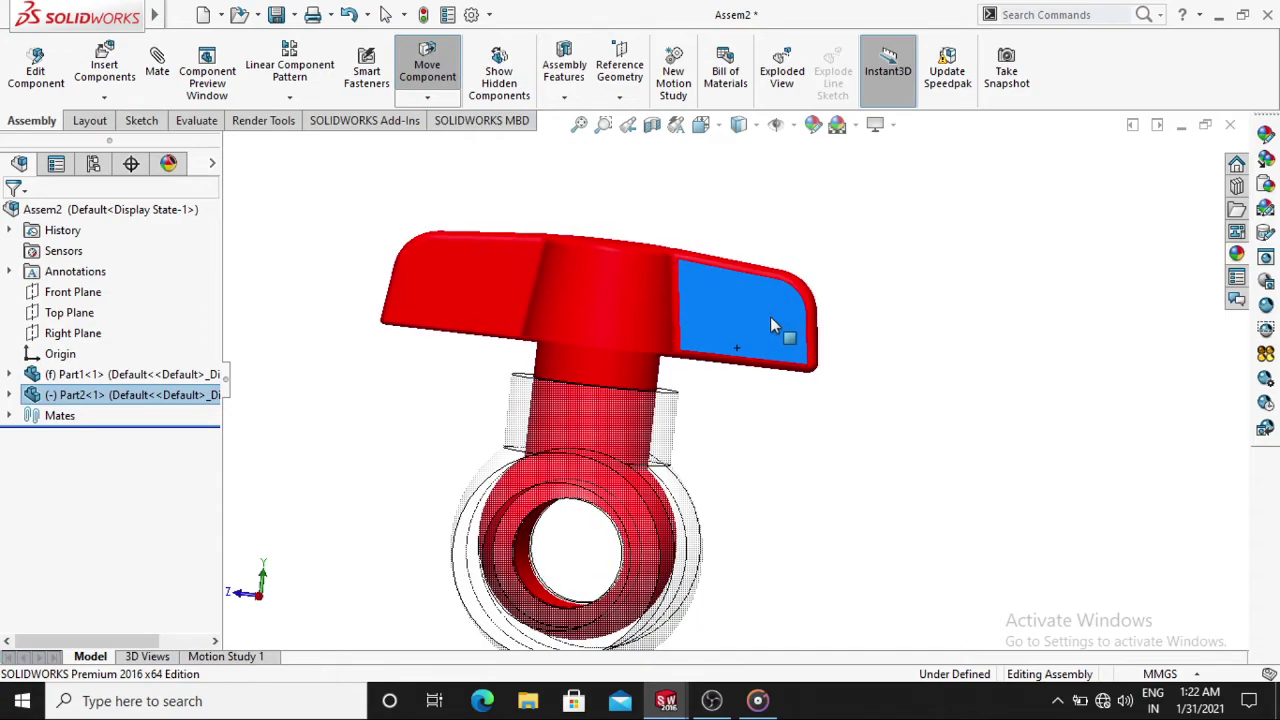
pyautogui.press('Escape')
pyautogui.moveTo(903, 511)
pyautogui.mouseDown(button='middle')
pyautogui.moveTo(926, 400)
pyautogui.moveTo(903, 500)
pyautogui.moveTo(803, 549)
pyautogui.mouseUp(button='middle')
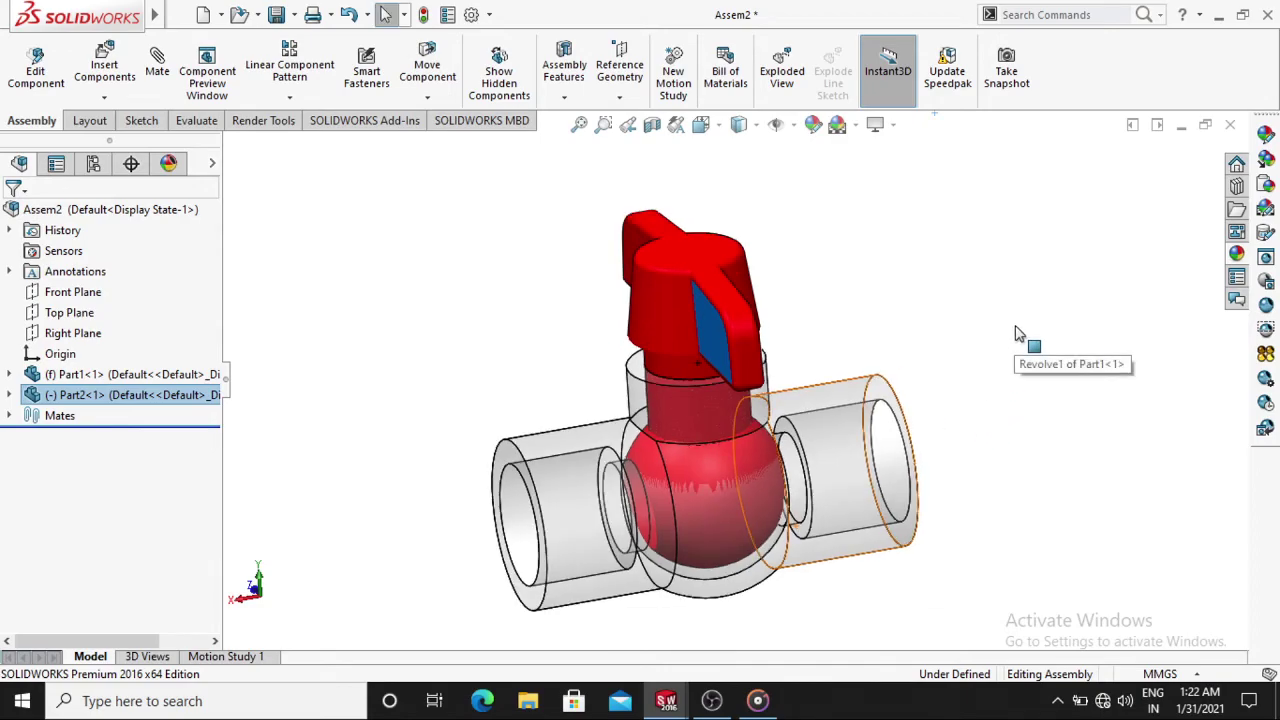
pyautogui.moveTo(1020, 337)
pyautogui.mouseDown(button='middle')
pyautogui.moveTo(940, 340)
pyautogui.moveTo(963, 336)
pyautogui.mouseUp(button='middle')
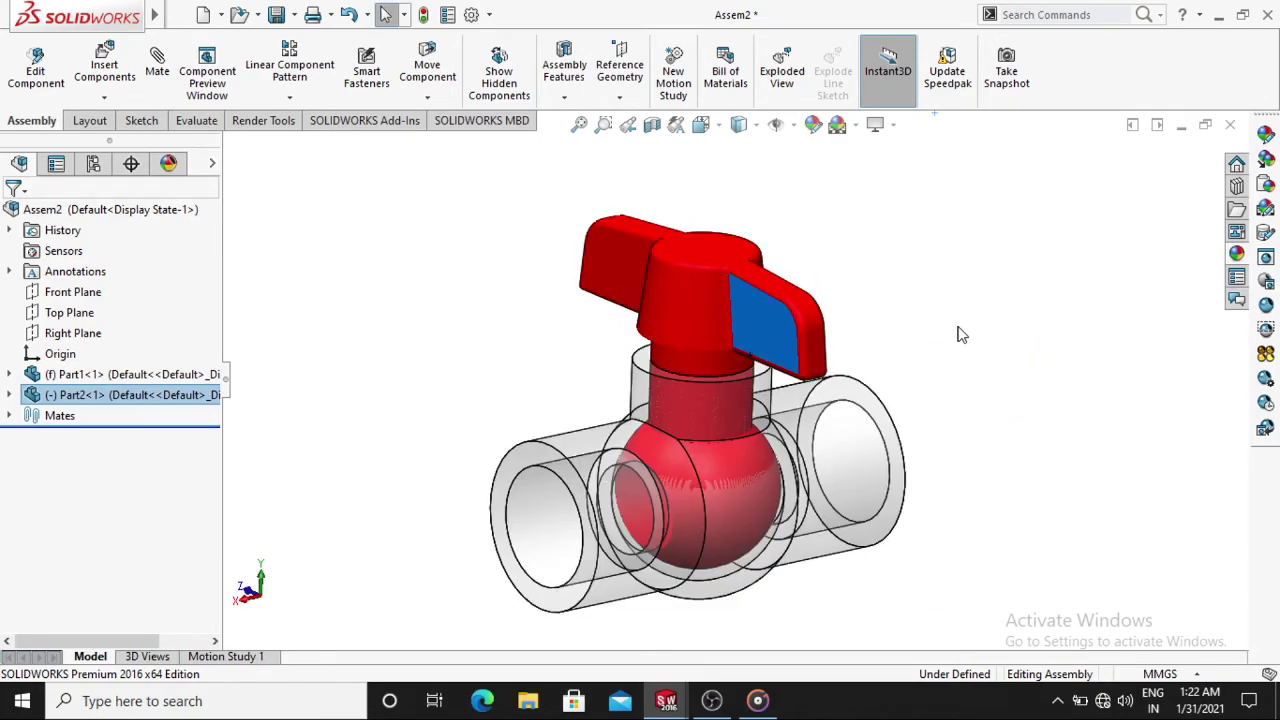
pyautogui.click(459, 365)
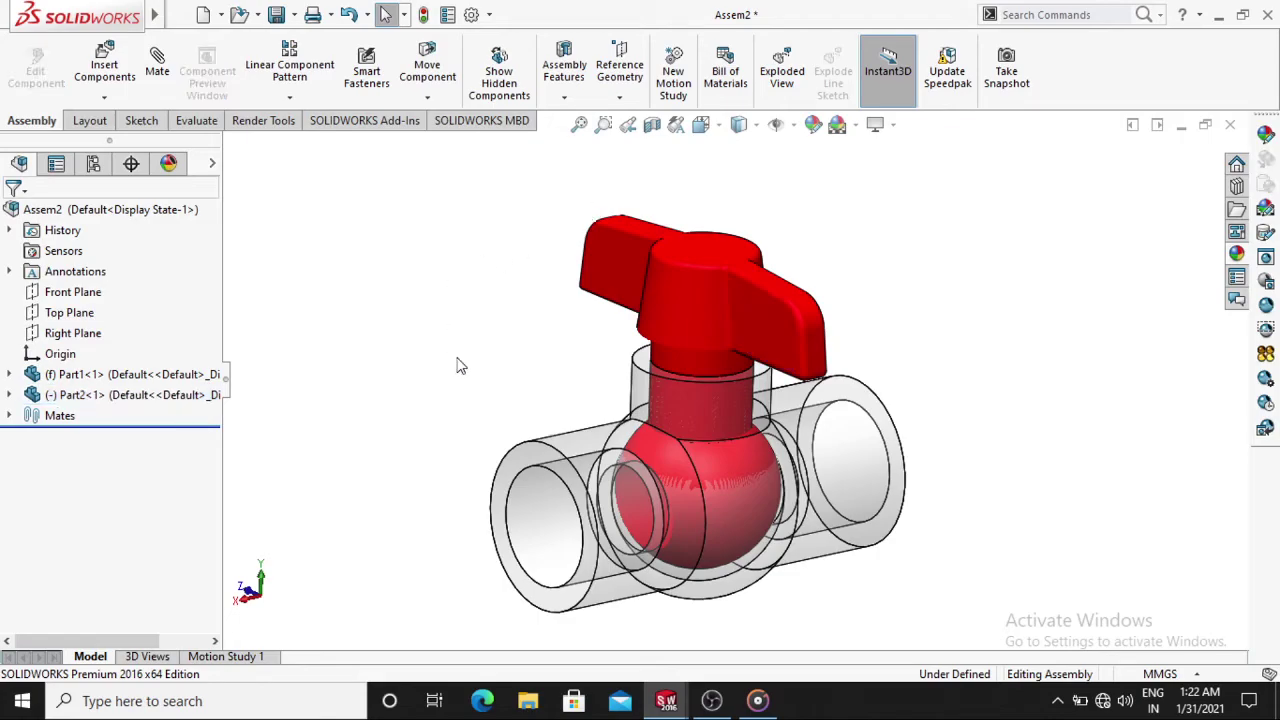
# Restore the white tee body to opaque, hiding the red ball
pyautogui.rightClick(840, 477)
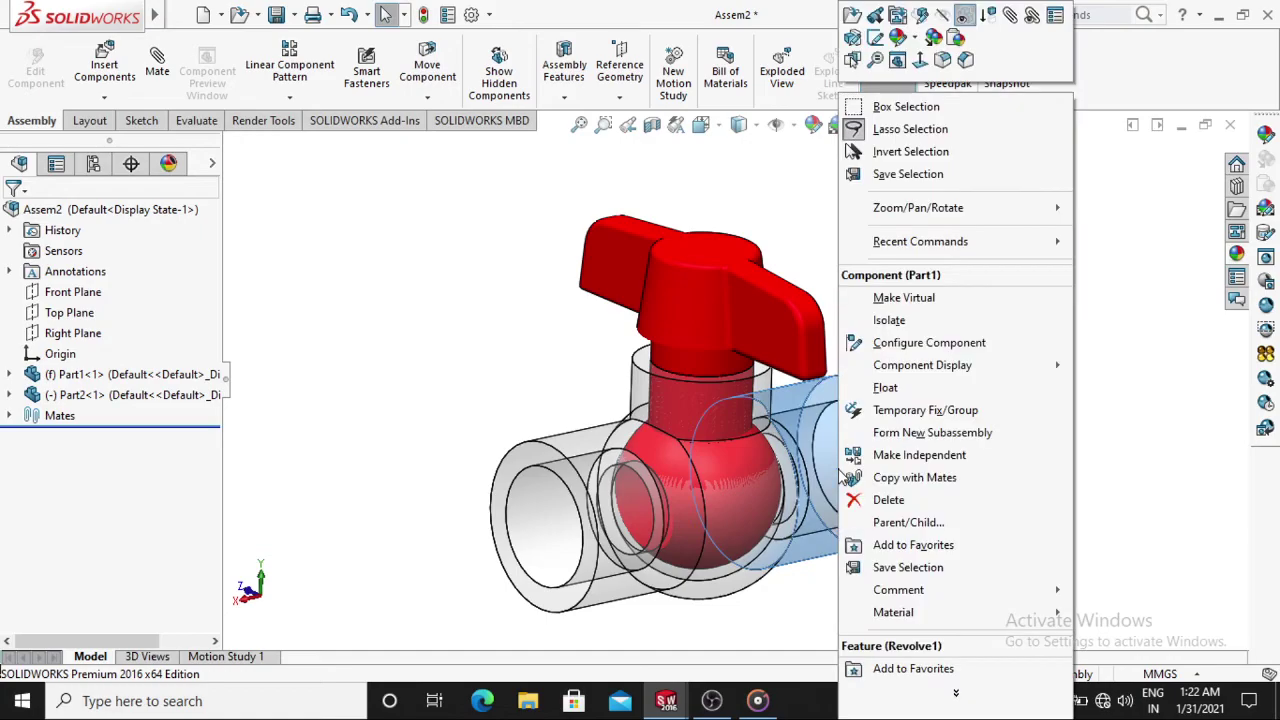
pyautogui.click(943, 14)
pyautogui.click(977, 246)
pyautogui.moveTo(943, 346); pyautogui.dragTo(951, 193, button='middle')
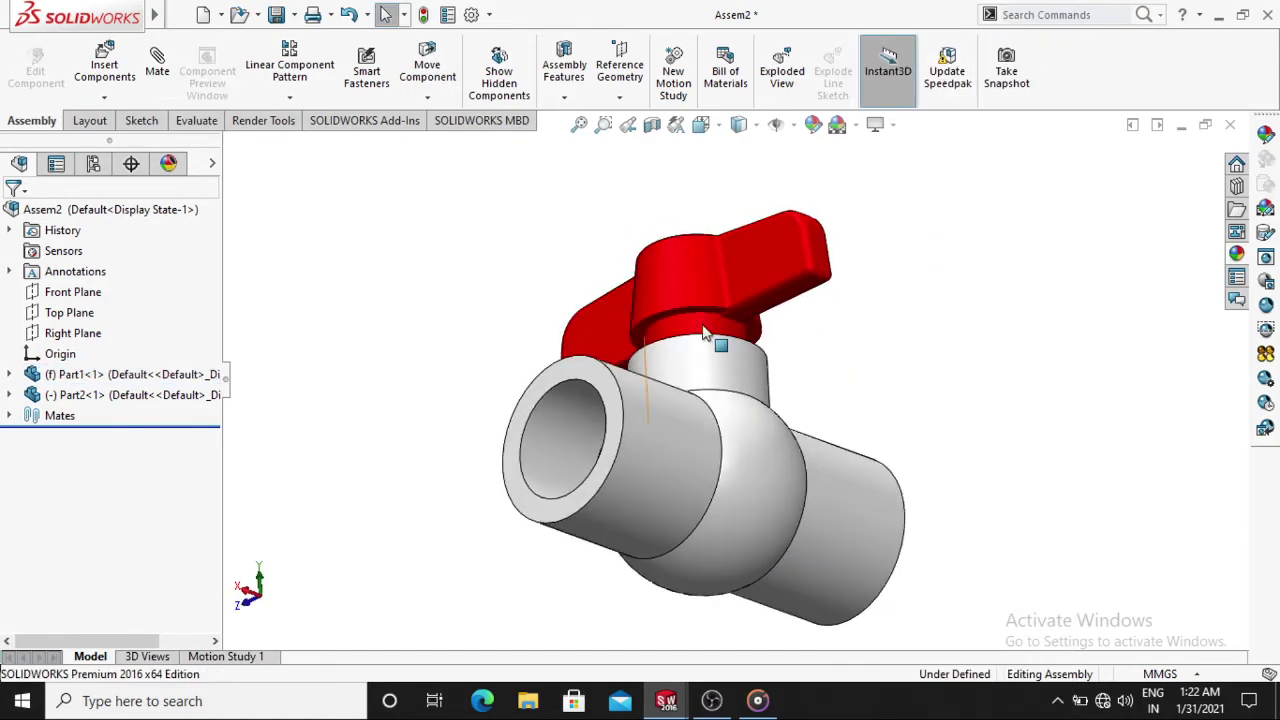
pyautogui.scroll(-5, 701, 323)
# Switch to the Evaluate tab and select the handle's underside ring face
pyautogui.click(180, 14)
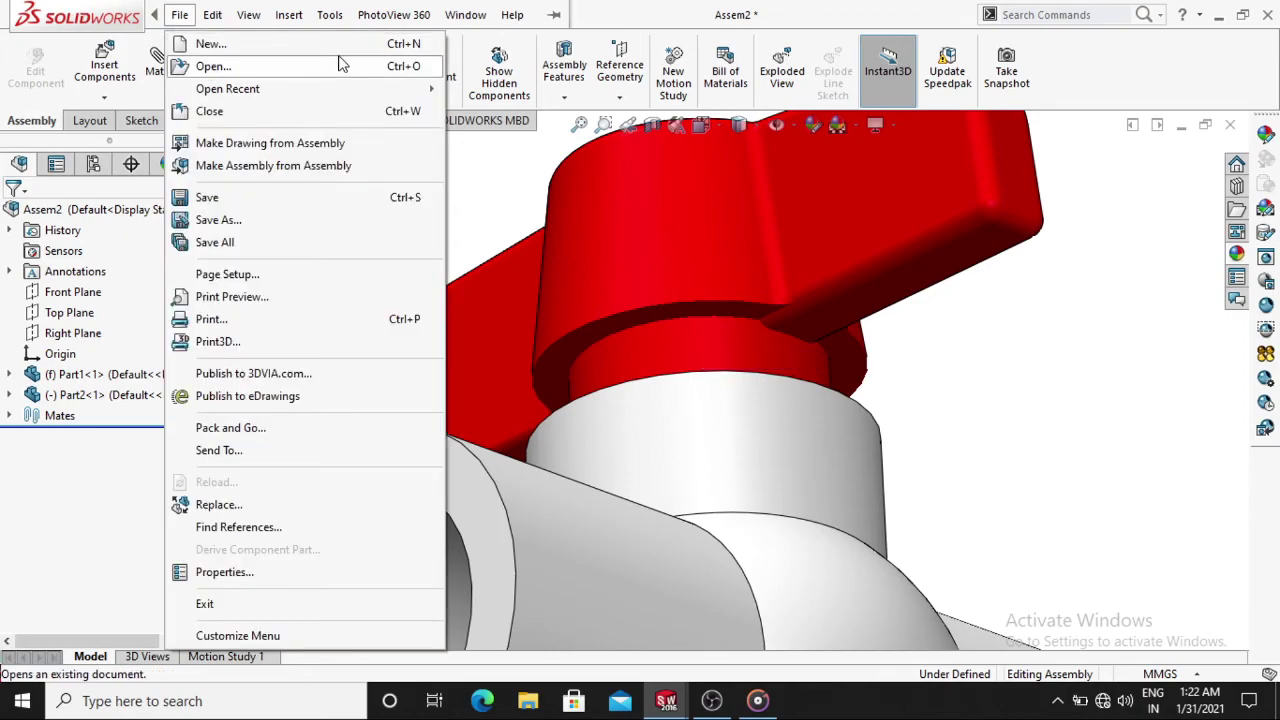
pyautogui.click(475, 184)
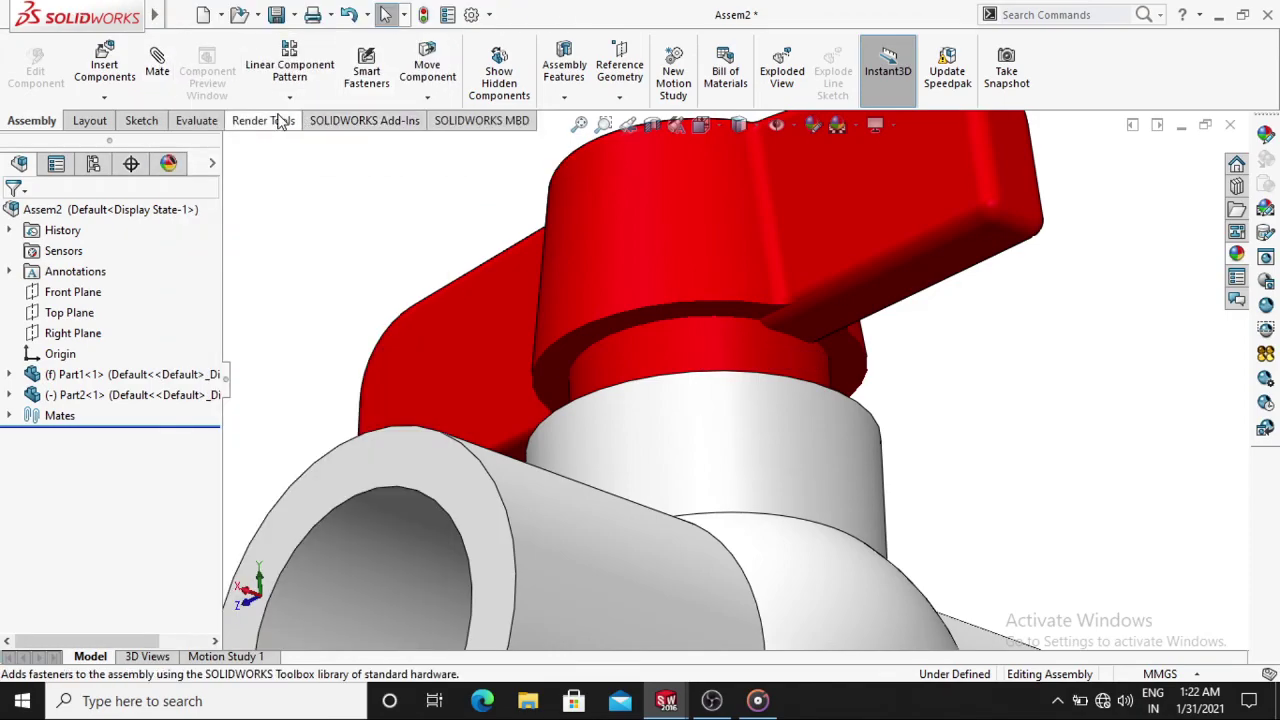
pyautogui.click(197, 122)
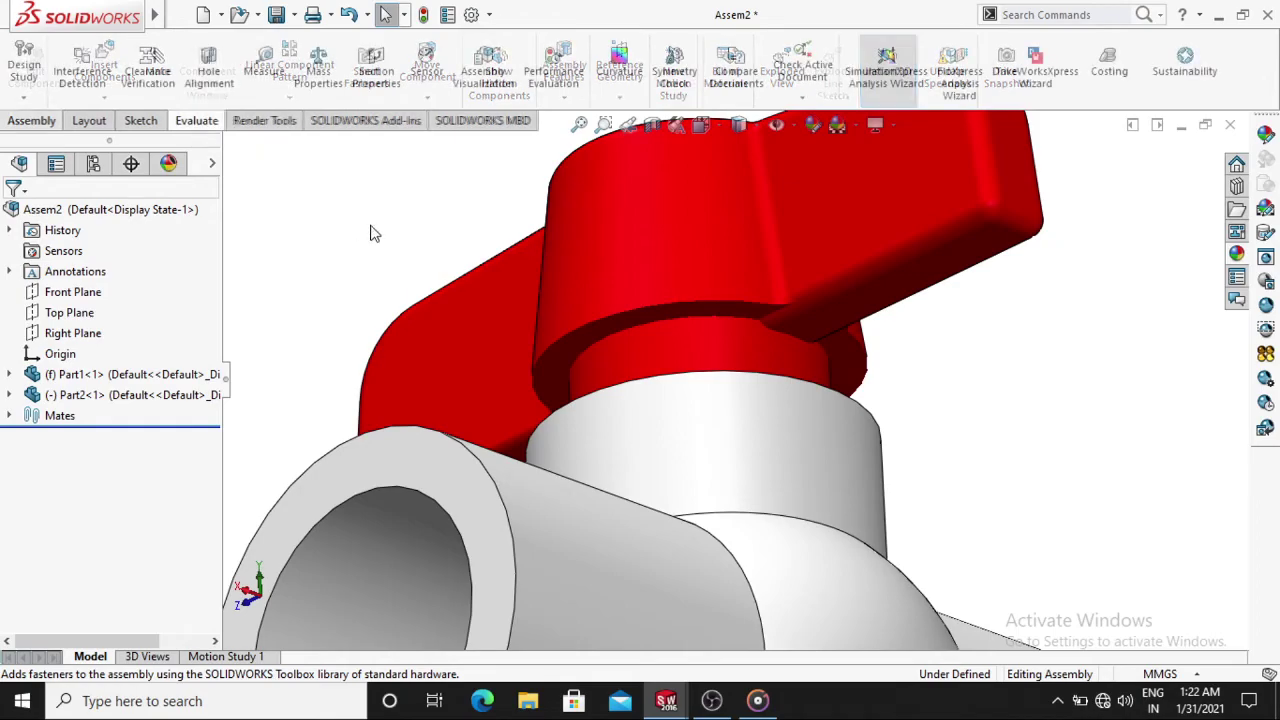
pyautogui.click(702, 308)
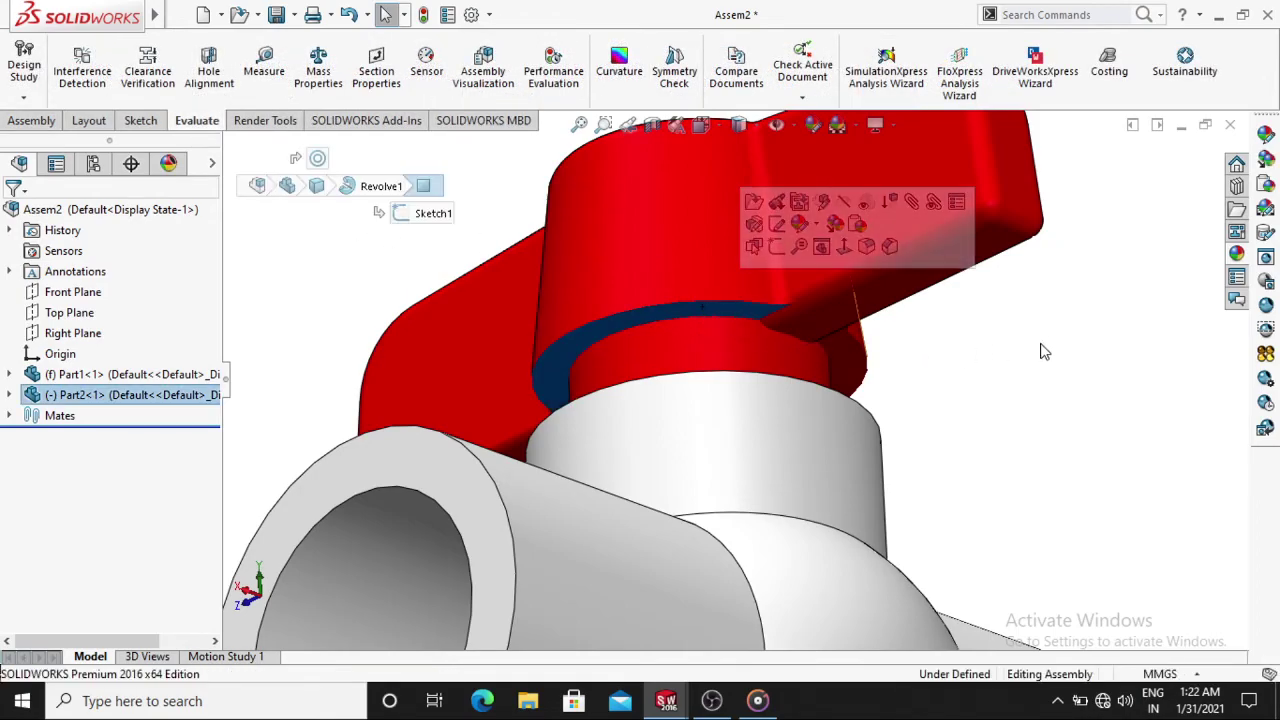
pyautogui.moveTo(1043, 351); pyautogui.dragTo(1076, 492, button='middle')
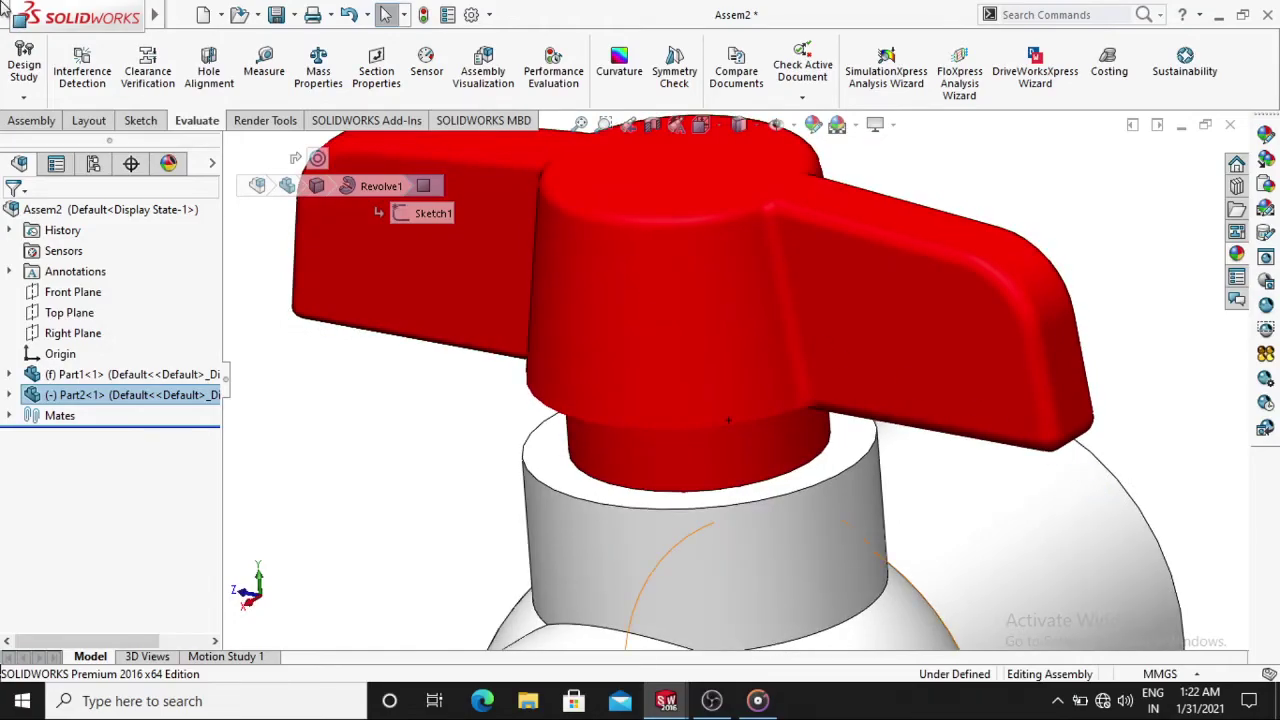
# Measure the handle underside to tee neck top ring: 8.77 mm normal distance
pyautogui.click(258, 70)
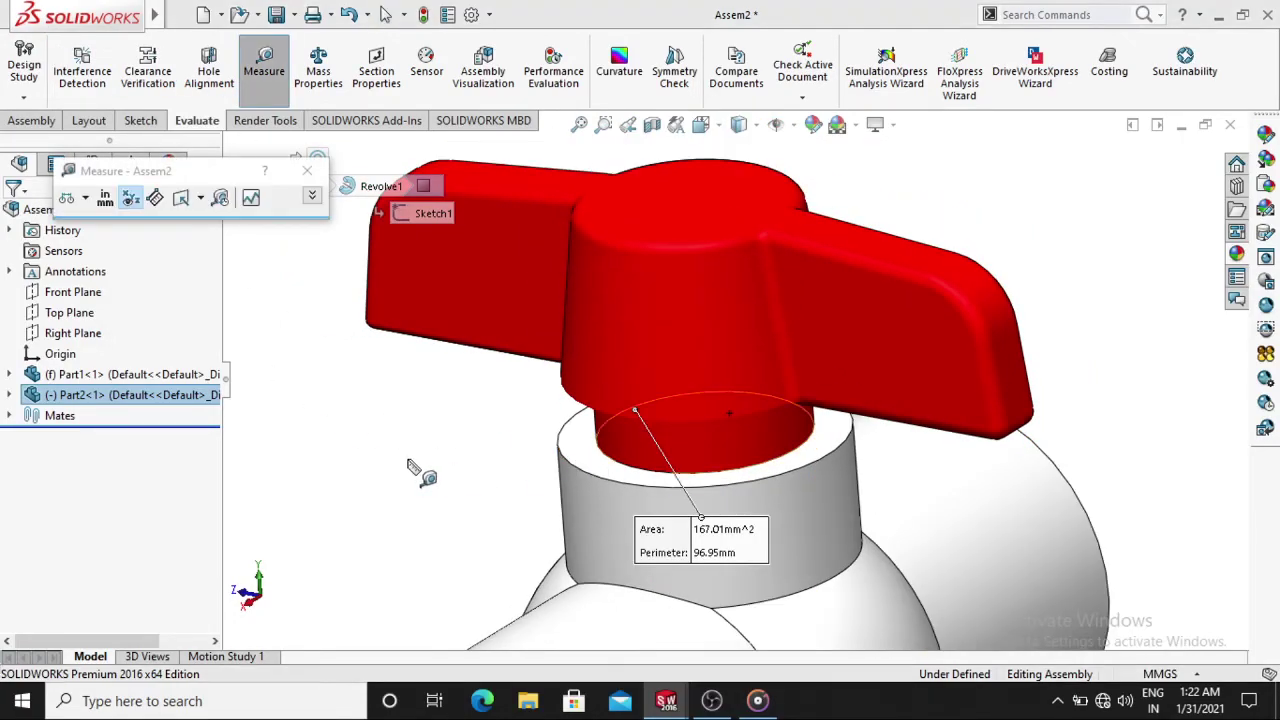
pyautogui.click(700, 472)
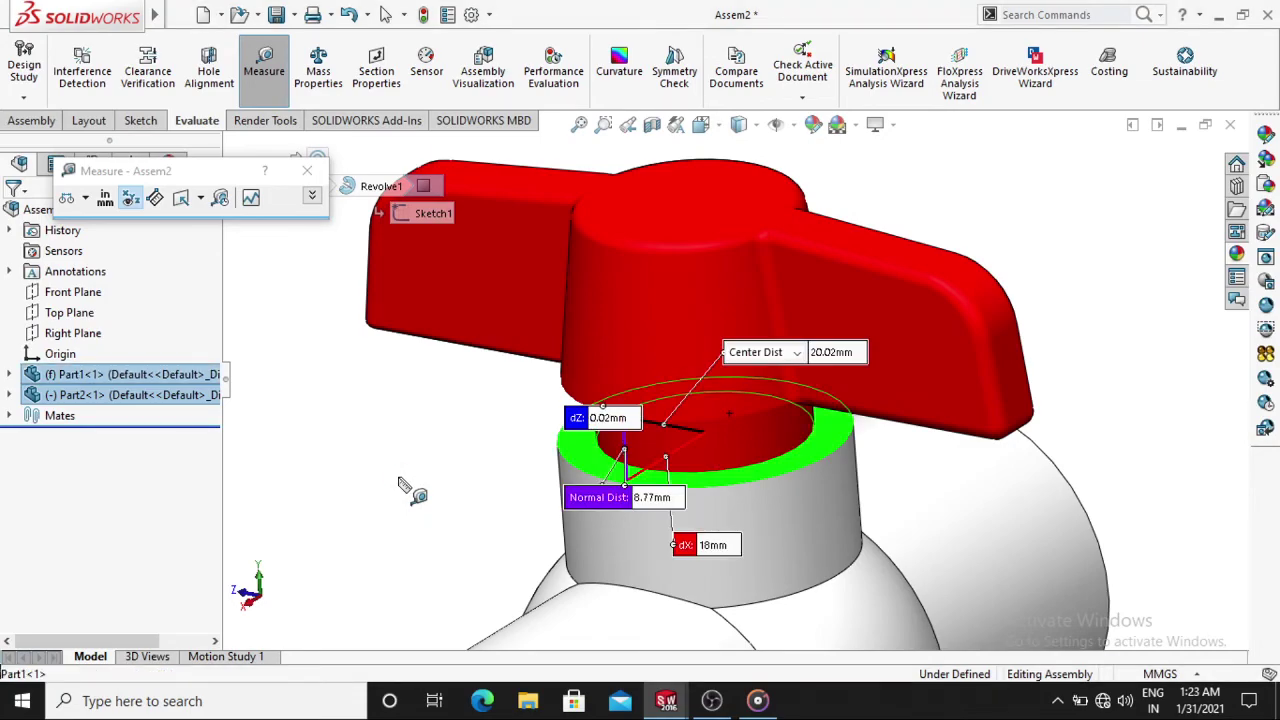
pyautogui.click(434, 440)
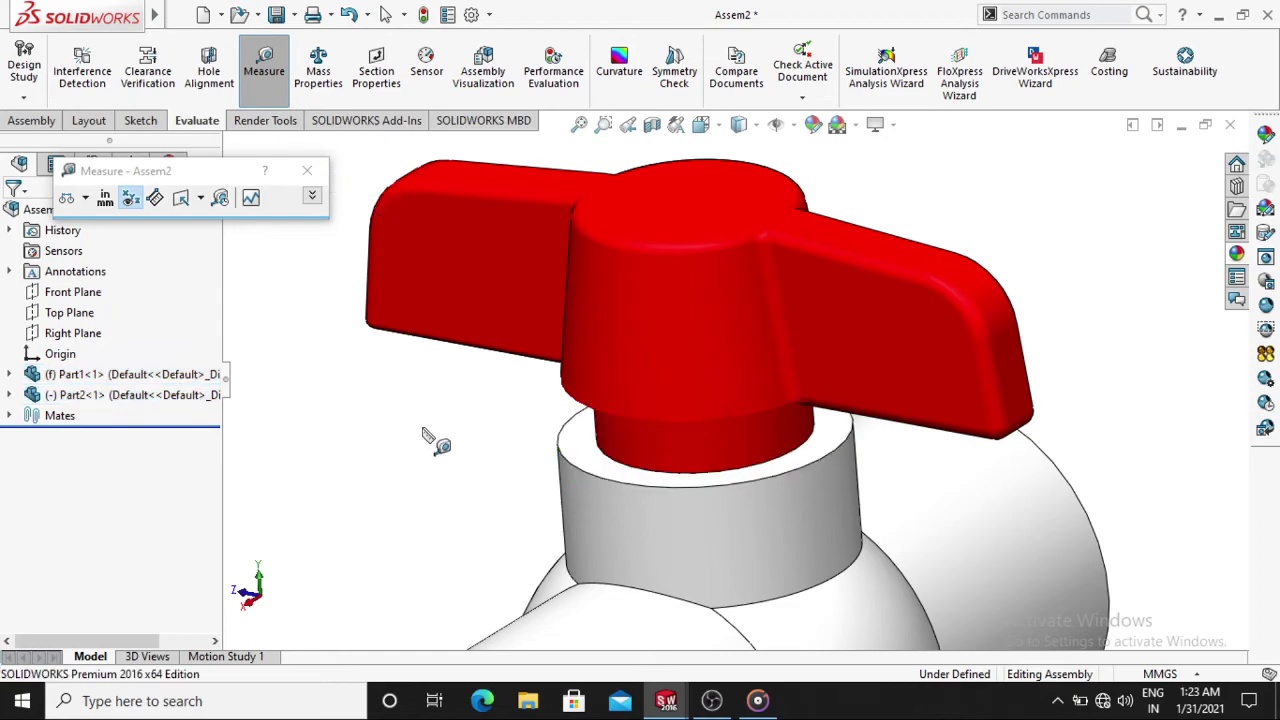
pyautogui.click(307, 170)
pyautogui.scroll(2, 332, 491)
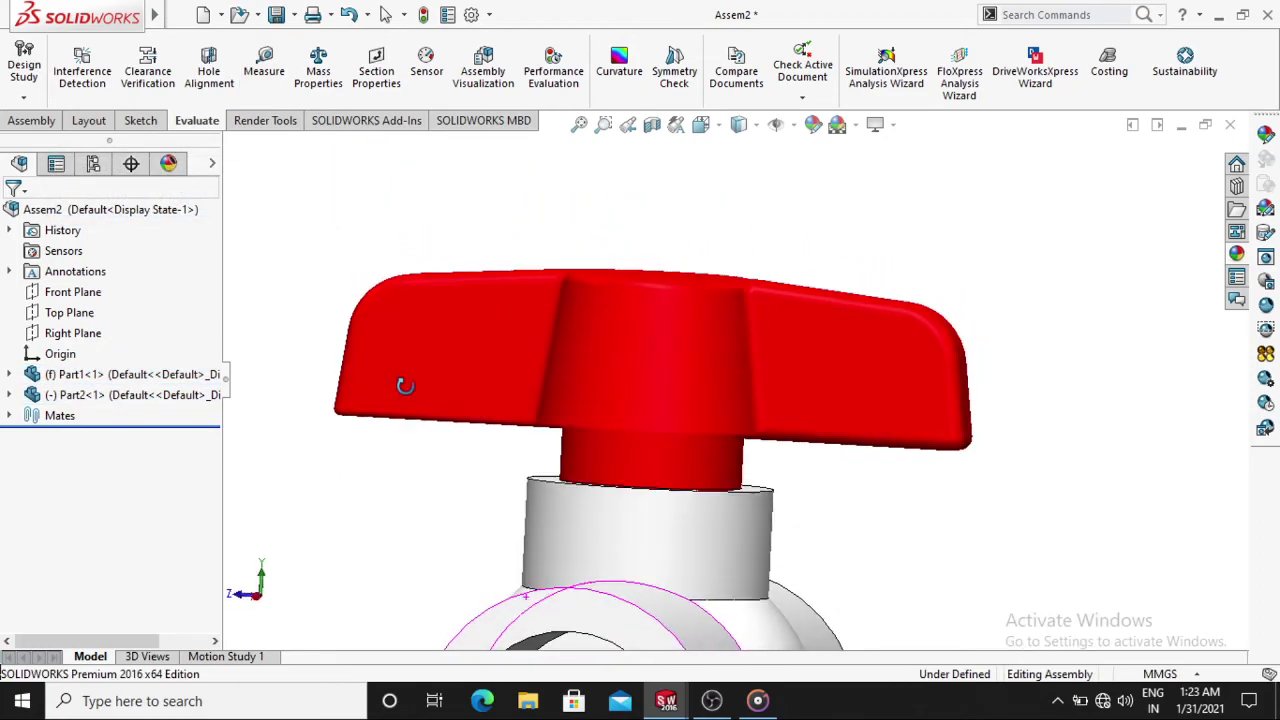
pyautogui.moveTo(366, 469); pyautogui.dragTo(371, 400, button='middle')
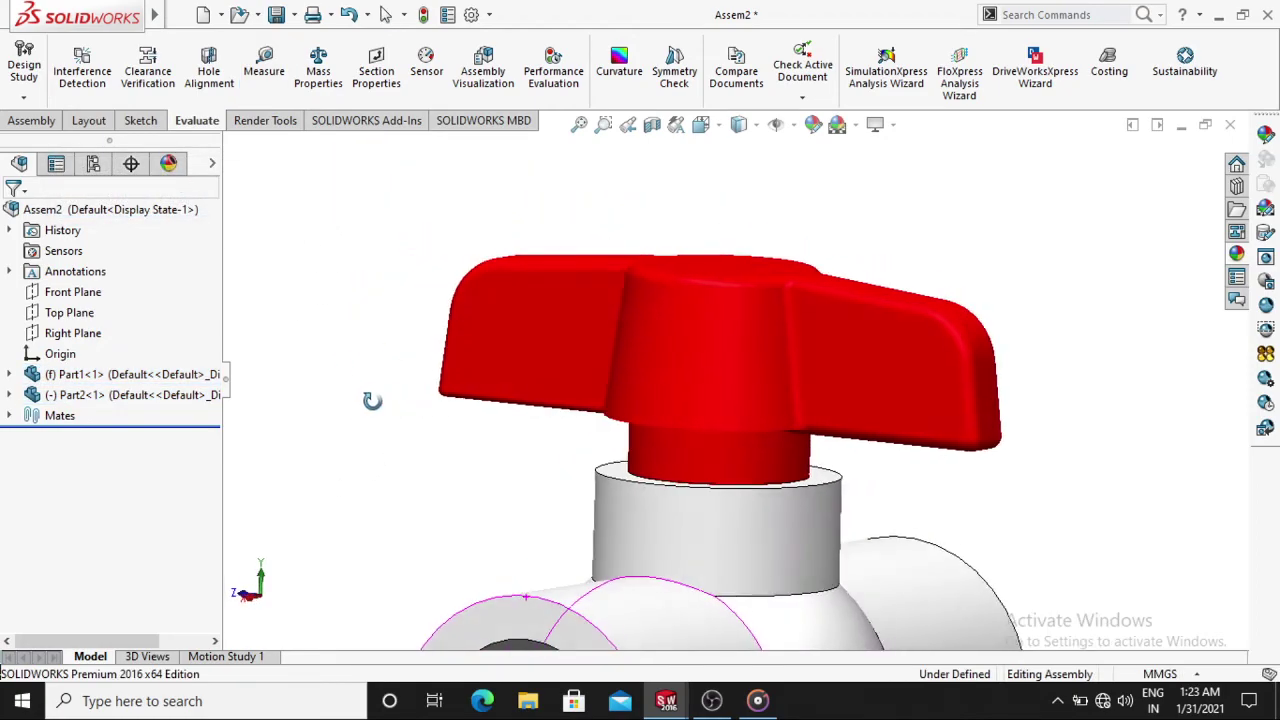
# Add a Distance mate holding the red handle's underside 8.77 mm above the body's top ring face
pyautogui.click(31, 120)
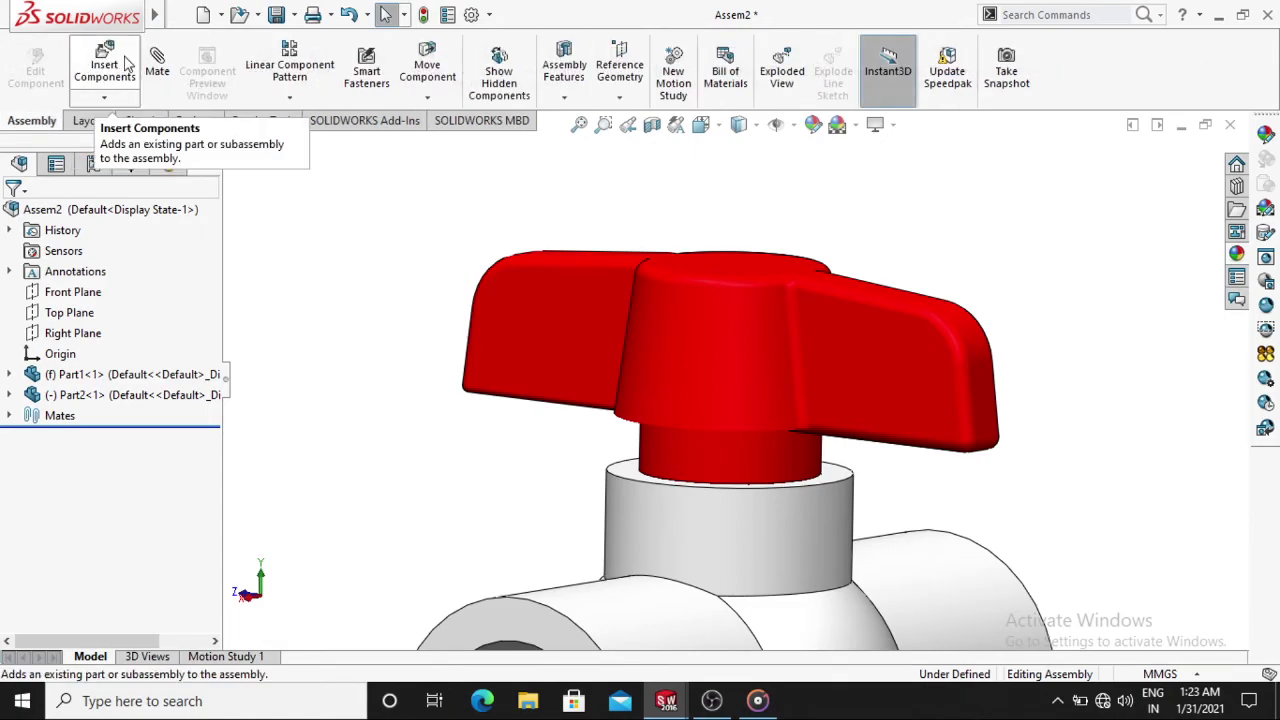
pyautogui.moveTo(373, 453); pyautogui.dragTo(366, 337, button='middle')
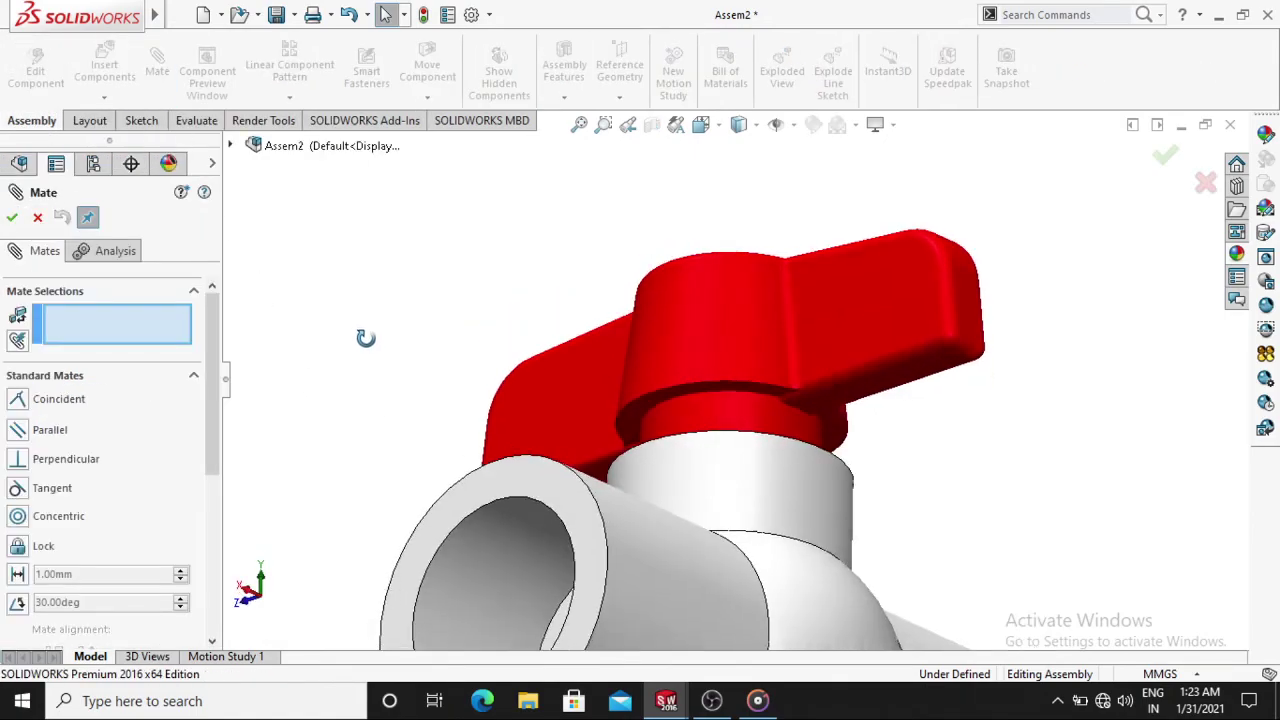
pyautogui.click(665, 405)
pyautogui.moveTo(329, 300)
pyautogui.mouseDown(button='middle')
pyautogui.moveTo(340, 423)
pyautogui.moveTo(466, 540)
pyautogui.moveTo(763, 492)
pyautogui.mouseUp(button='middle')
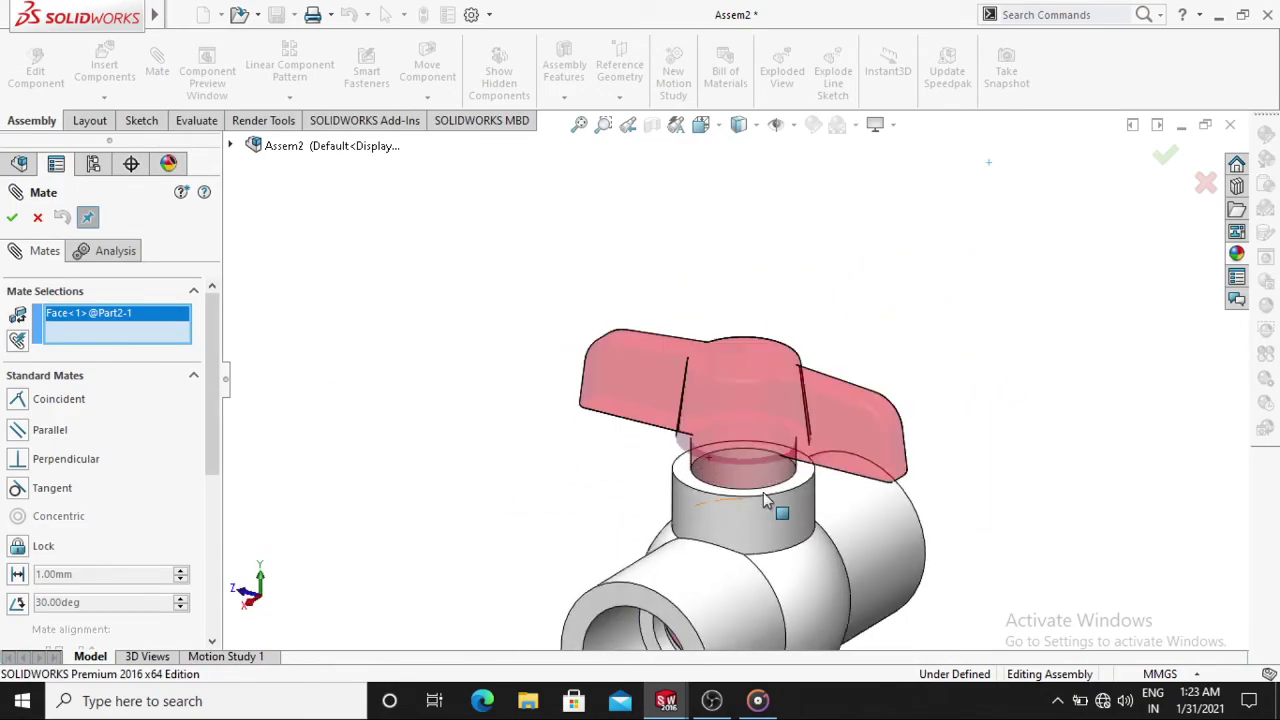
pyautogui.click(688, 474)
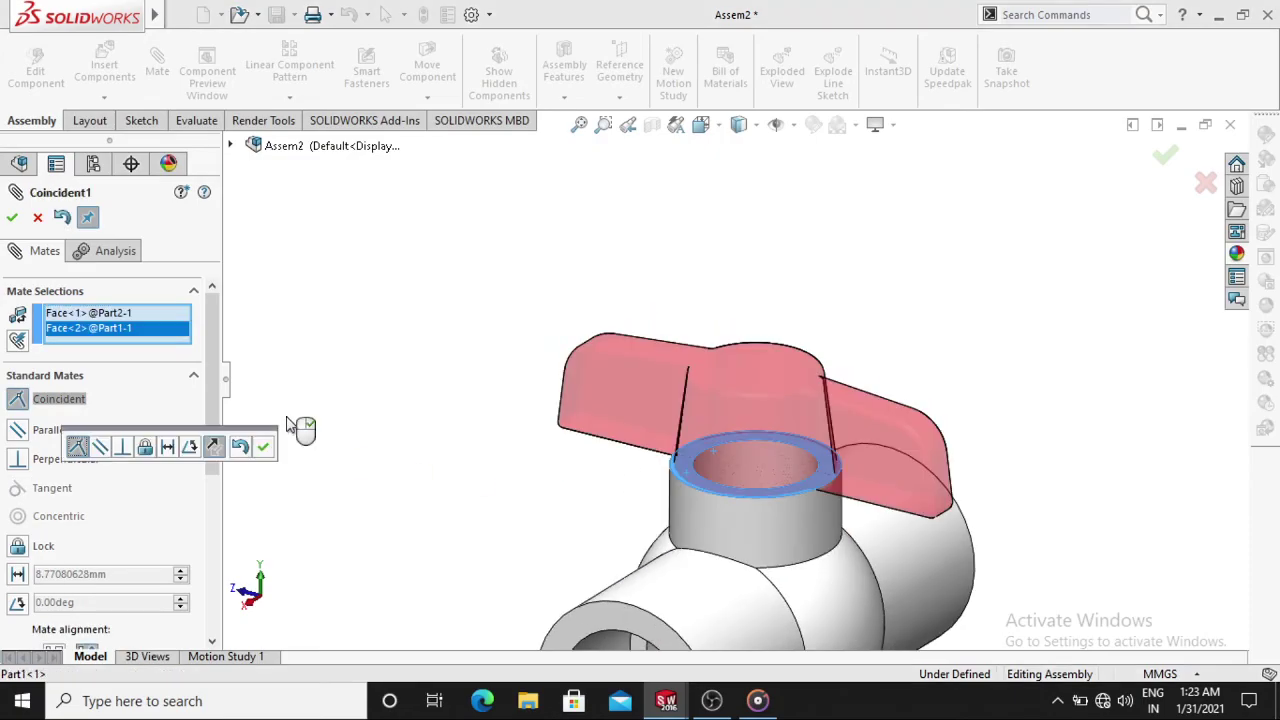
pyautogui.click(167, 447)
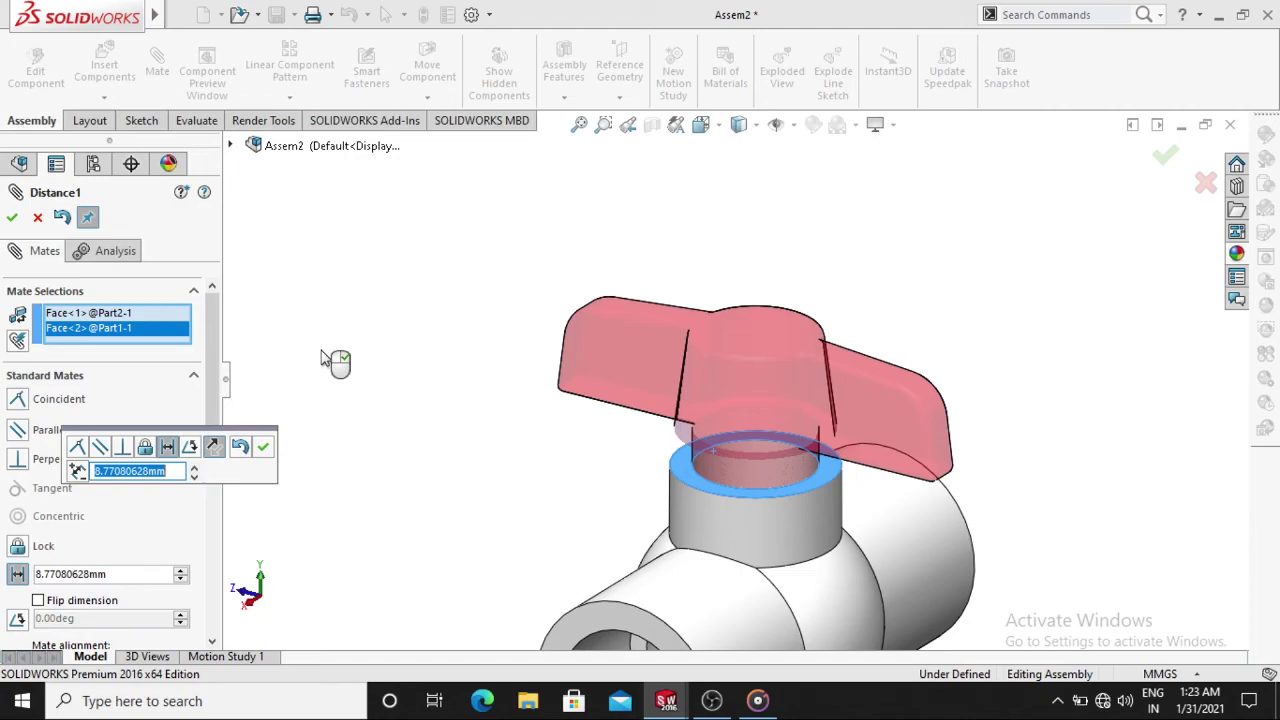
pyautogui.write('8.77')
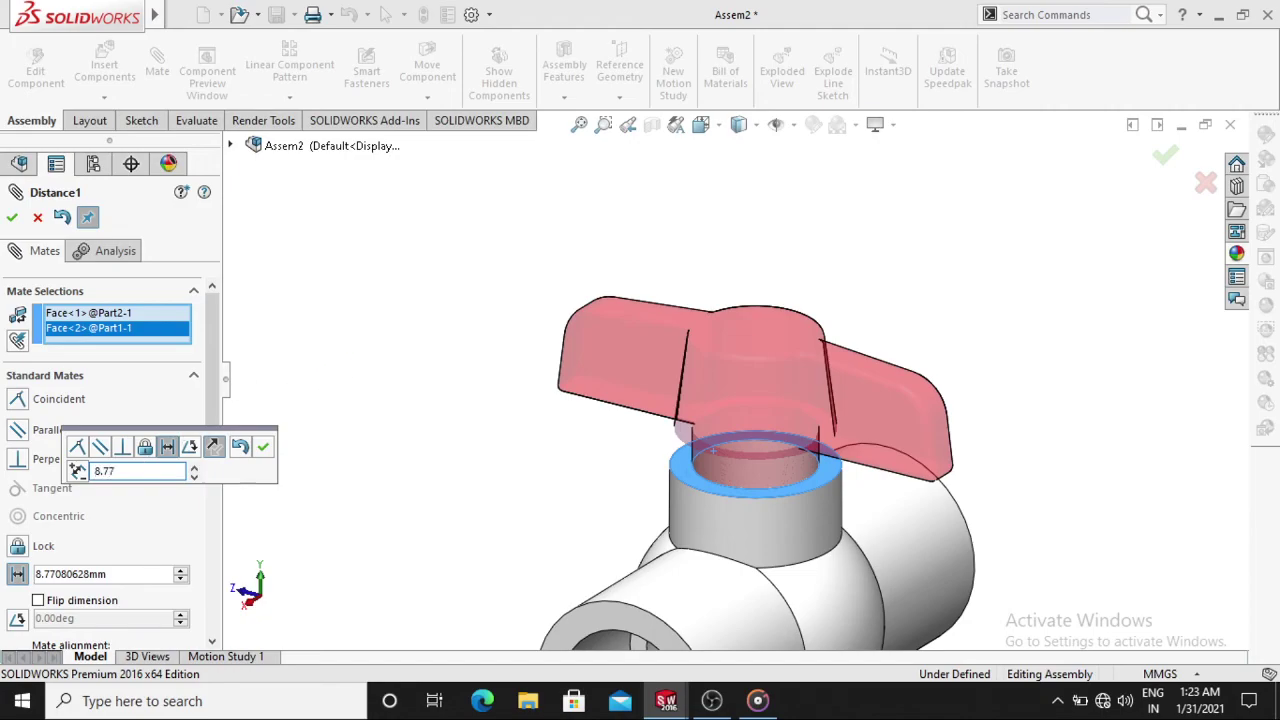
pyautogui.press('Return')
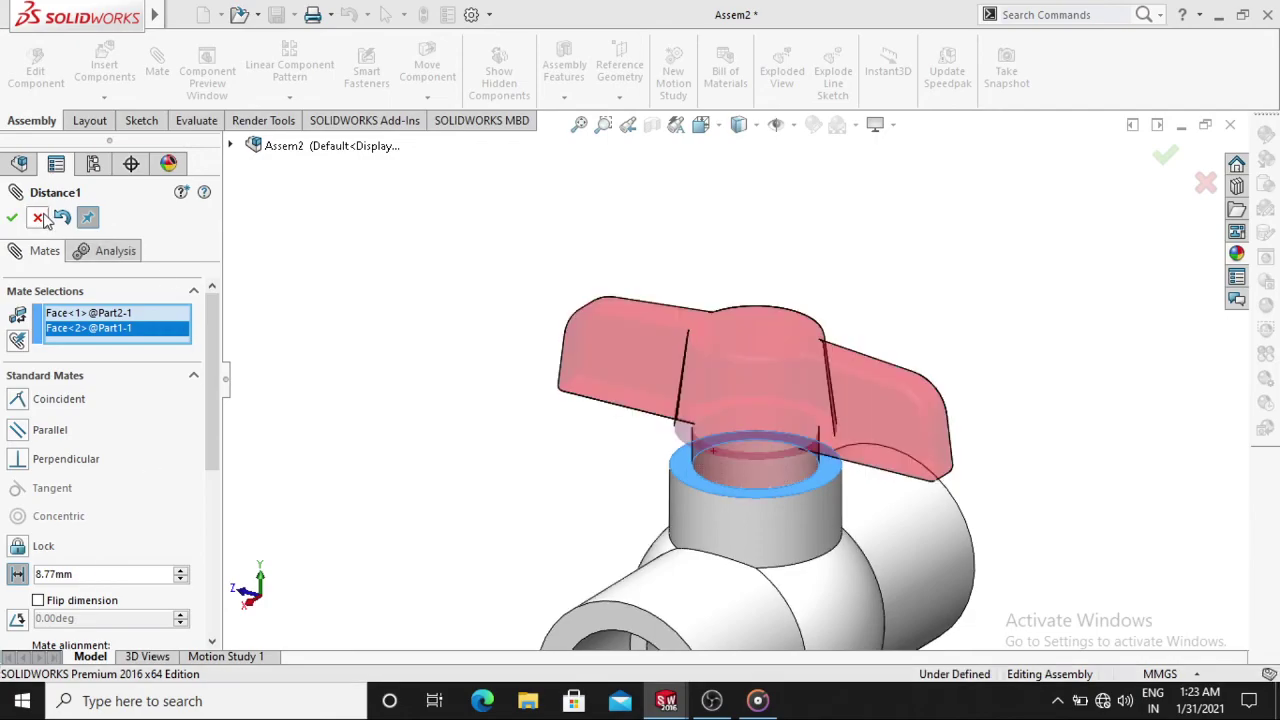
pyautogui.click(11, 217)
pyautogui.moveTo(320, 380)
pyautogui.mouseDown(button='middle')
pyautogui.moveTo(468, 417)
pyautogui.moveTo(503, 443)
pyautogui.mouseUp(button='middle')
# Spin the red T-handle about its stem to lie along the valve body, then inspect the bore
pyautogui.click(575, 361)
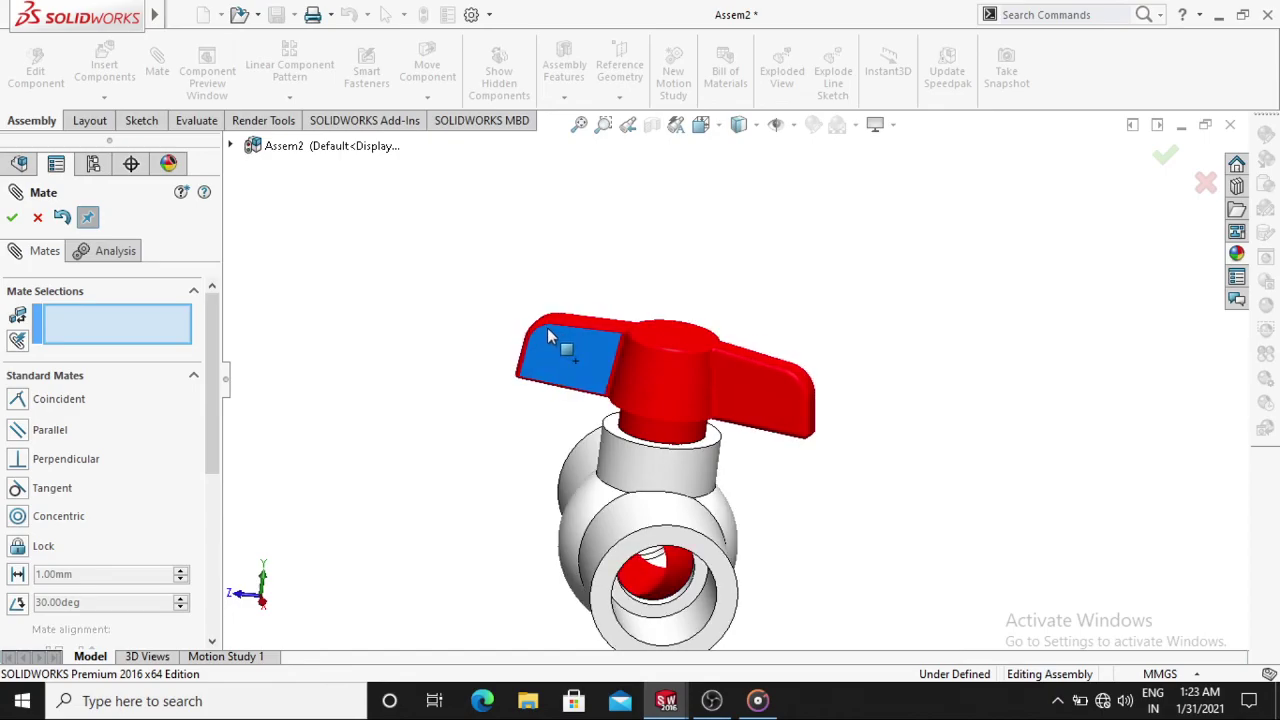
pyautogui.moveTo(492, 313)
pyautogui.mouseDown()
pyautogui.moveTo(645, 685)
pyautogui.moveTo(708, 686)
pyautogui.mouseUp()
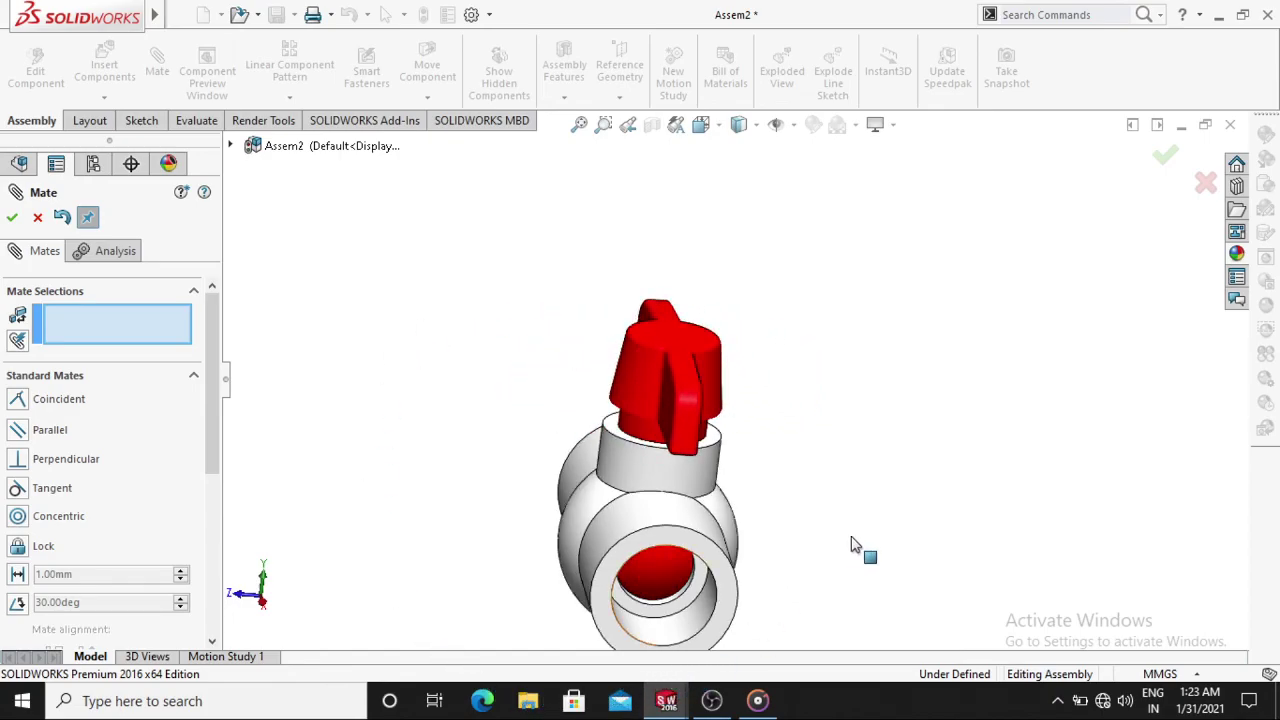
pyautogui.moveTo(923, 414)
pyautogui.mouseDown(button='middle')
pyautogui.moveTo(853, 618)
pyautogui.moveTo(641, 557)
pyautogui.mouseUp(button='middle')
pyautogui.scroll(-4, 663, 402)
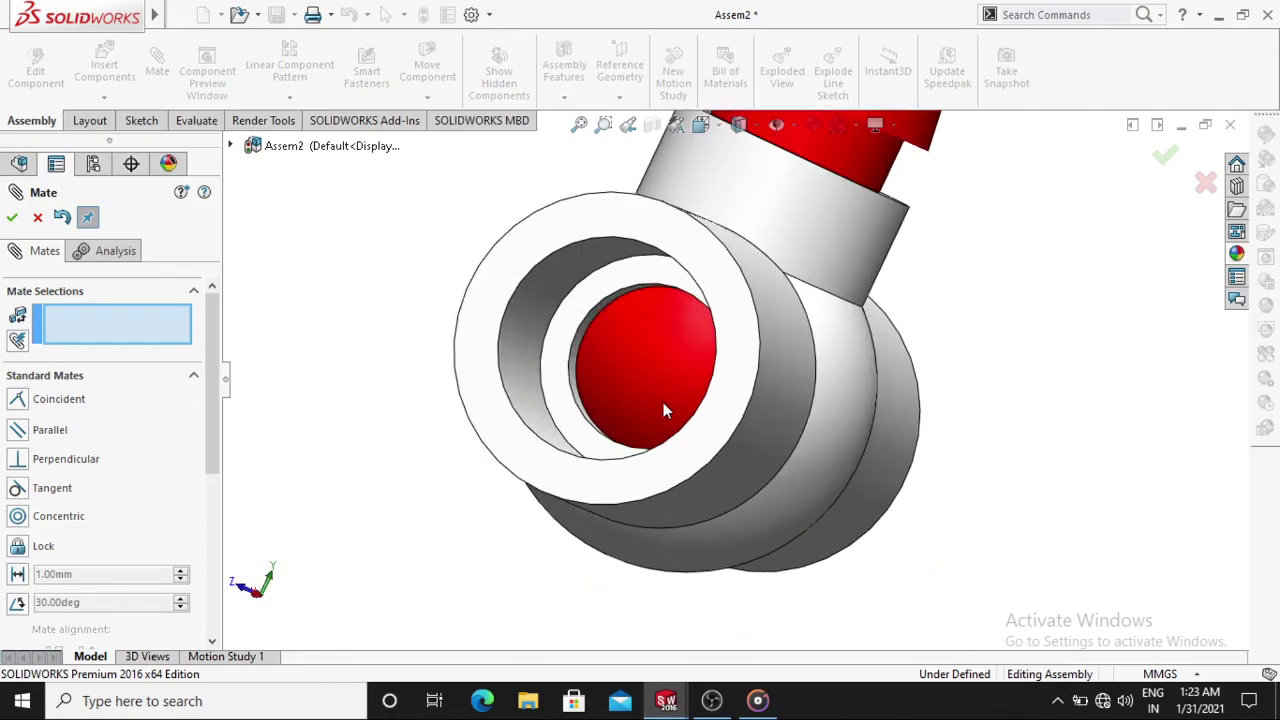
pyautogui.scroll(-1, 663, 402)
pyautogui.scroll(5, 663, 402)
pyautogui.moveTo(663, 443)
pyautogui.mouseDown(button='middle')
pyautogui.moveTo(718, 594)
pyautogui.moveTo(725, 529)
pyautogui.moveTo(751, 608)
pyautogui.moveTo(768, 455)
pyautogui.mouseUp(button='middle')
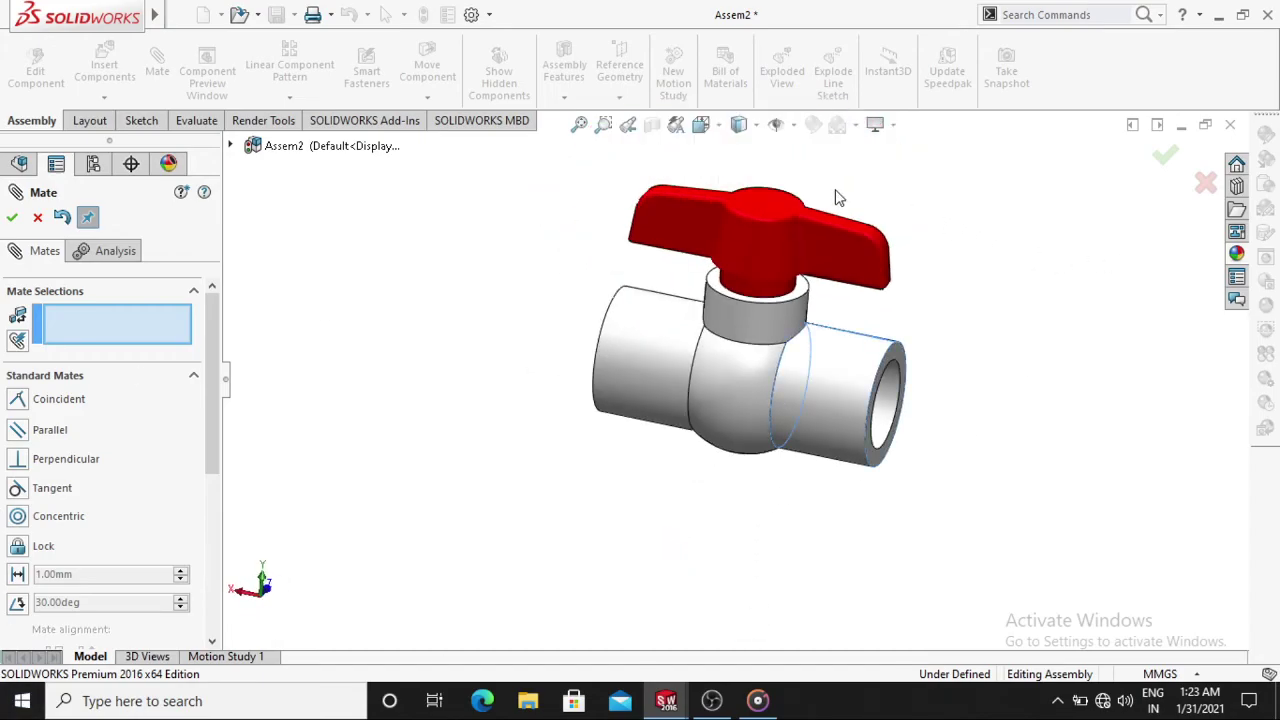
# Fit the valve, exit the mate setup, and show the assembly in standard Isometric view
pyautogui.press('f')
pyautogui.press('Escape')
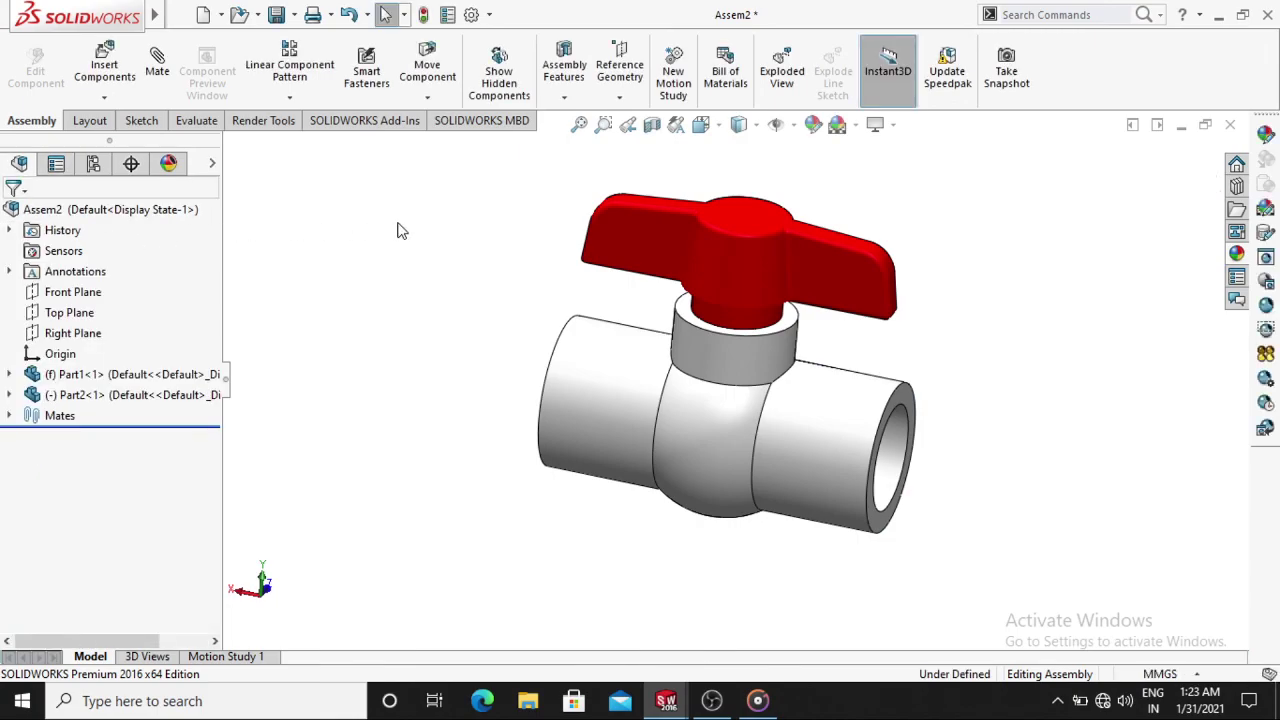
pyautogui.scroll(-2, 874, 222)
pyautogui.moveTo(980, 223)
pyautogui.mouseDown(button='middle')
pyautogui.moveTo(960, 206)
pyautogui.moveTo(985, 205)
pyautogui.mouseUp(button='middle')
pyautogui.hotkey('ctrl', '7')
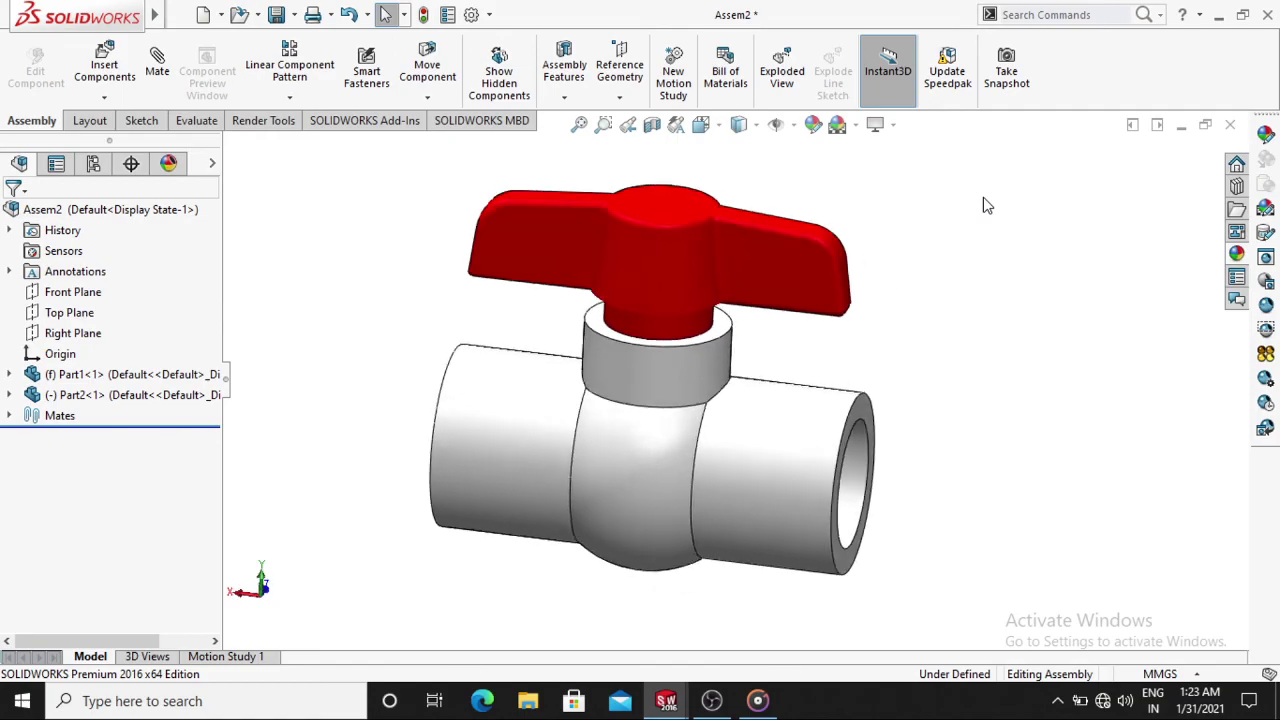
pyautogui.scroll(-2, 818, 312)
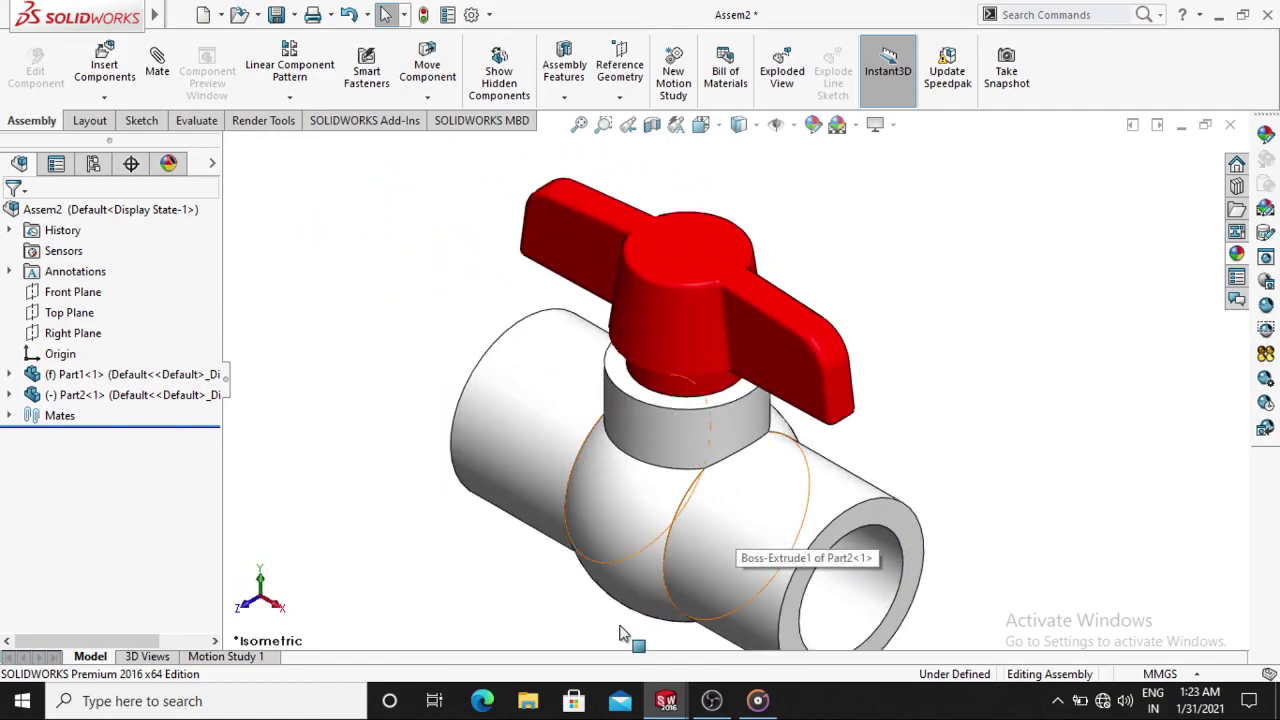
pyautogui.scroll(2, 552, 610)
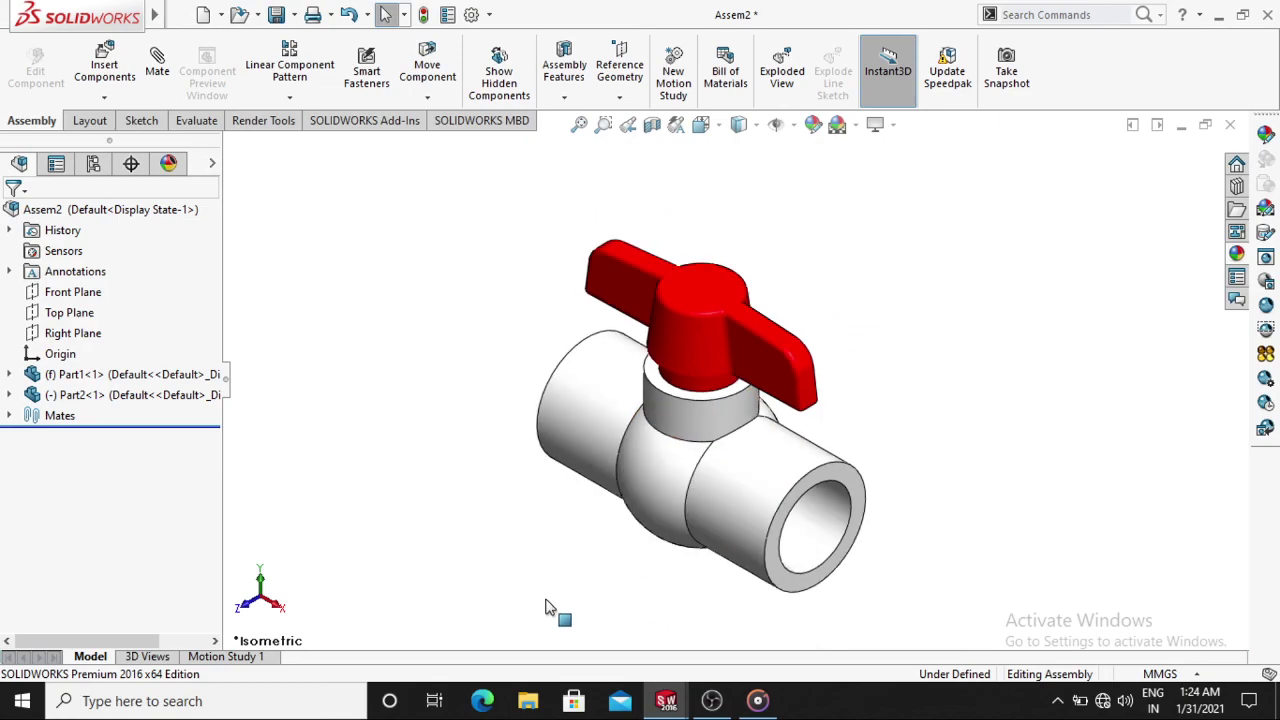
pyautogui.scroll(-1, 600, 610)
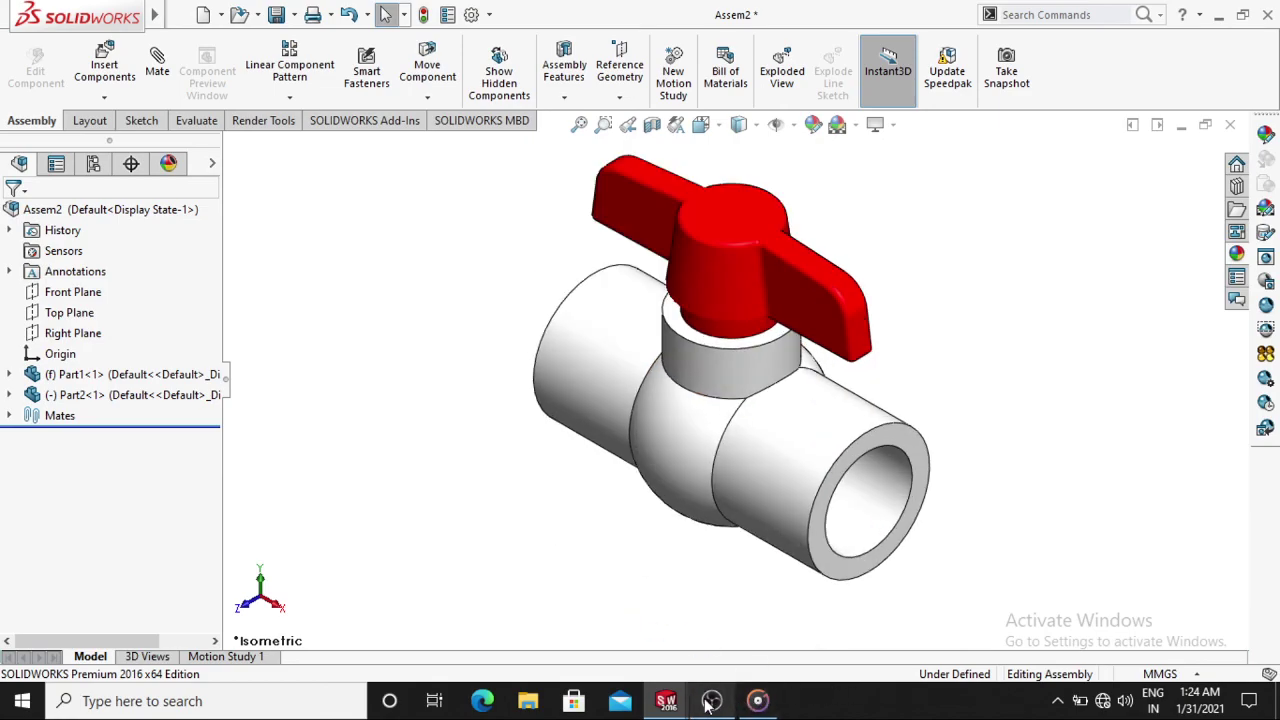